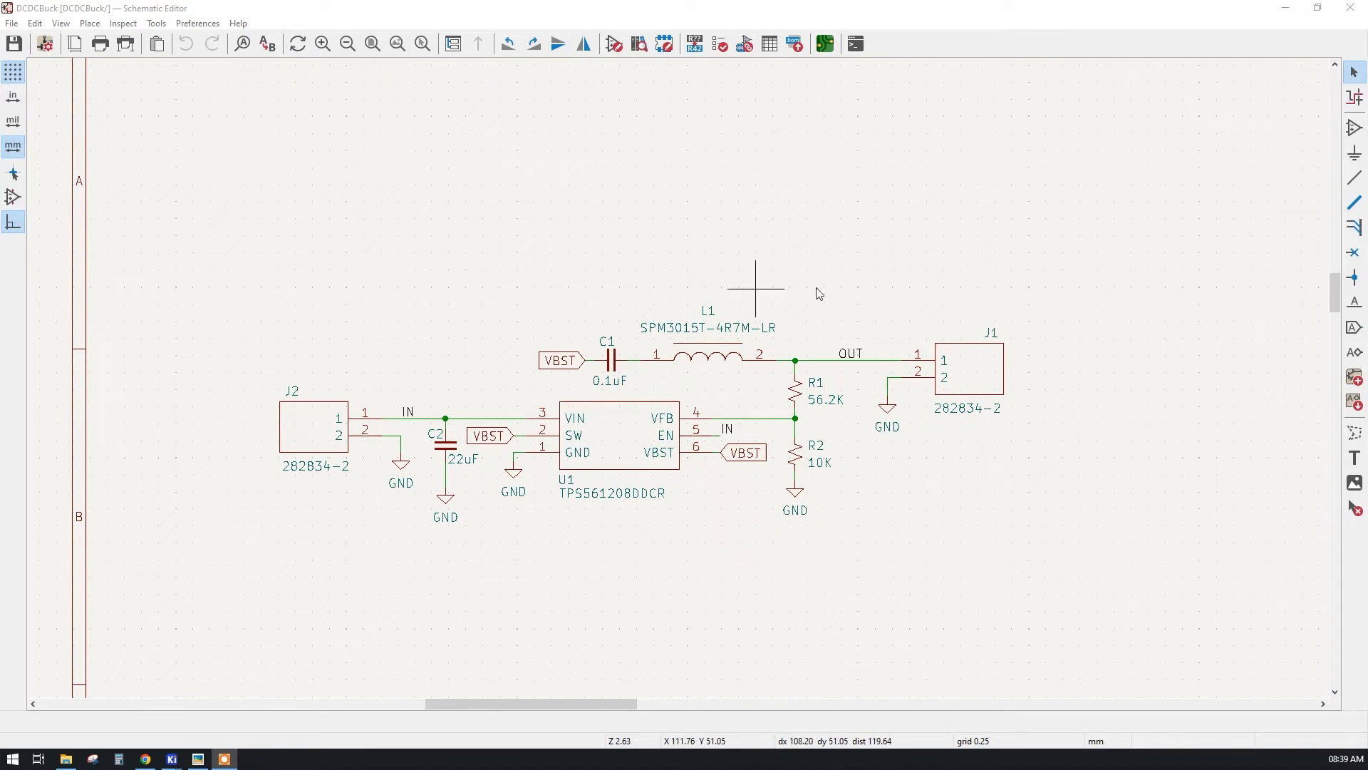
- Review the finished DCDCBuck board in the PCB Editor and examine its 3D model from several angles
mouse_move(172, 758)
left_click(323, 712)
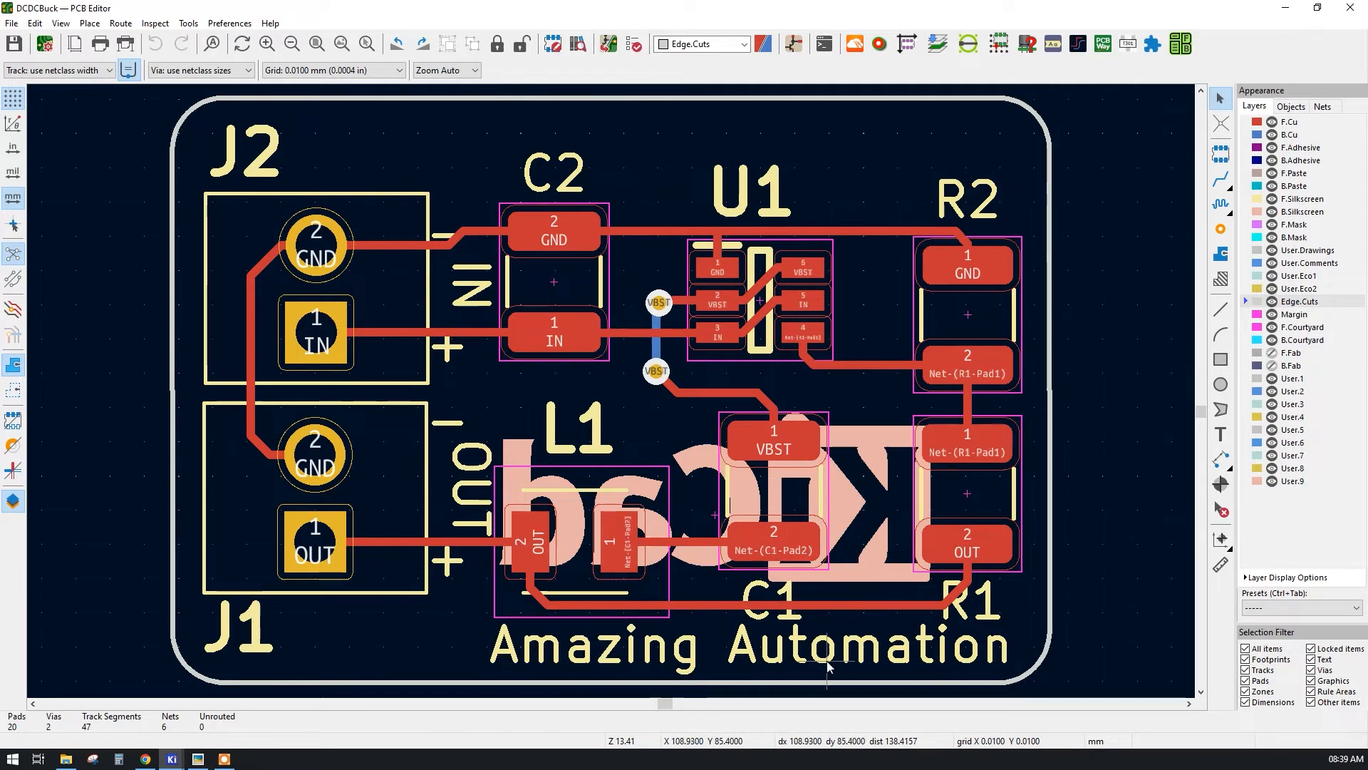
mouse_move(172, 758)
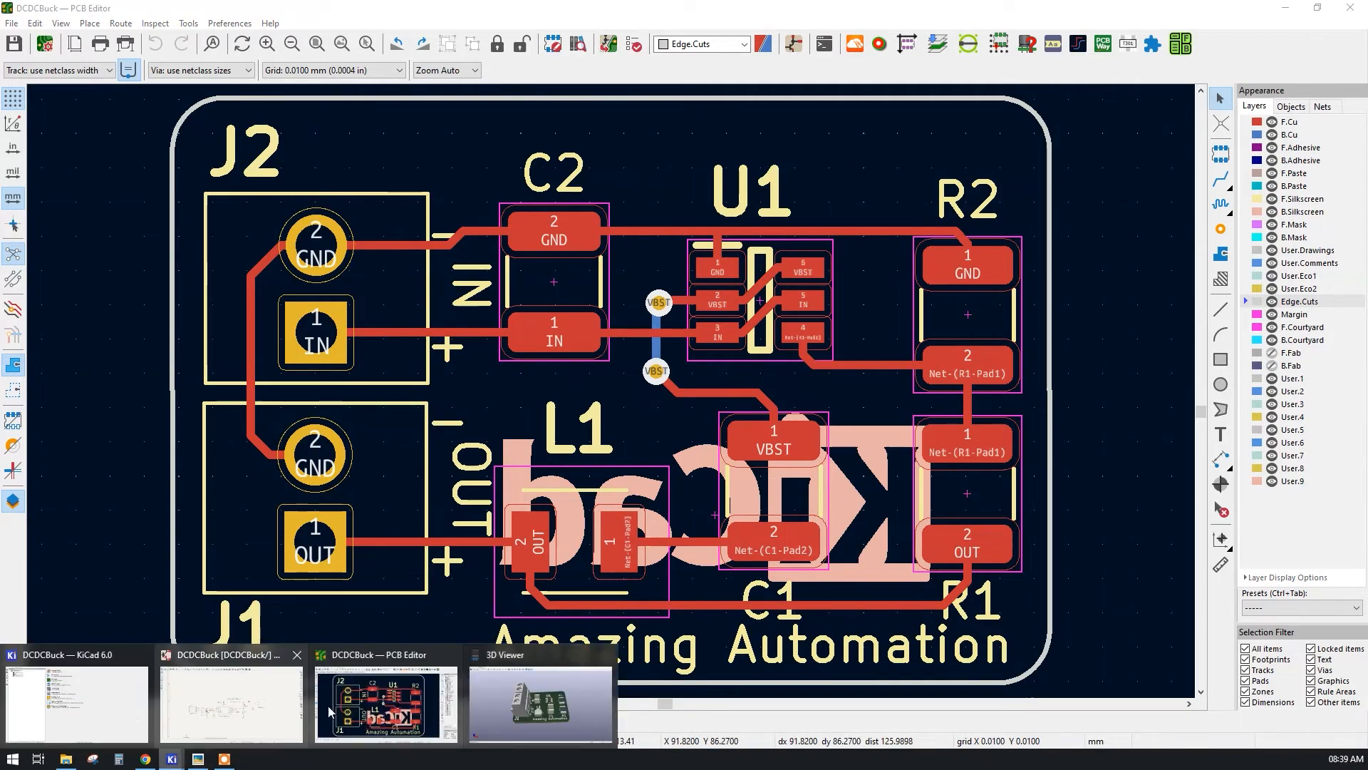
left_click(543, 664)
left_click_drag(651, 237, 670, 468)
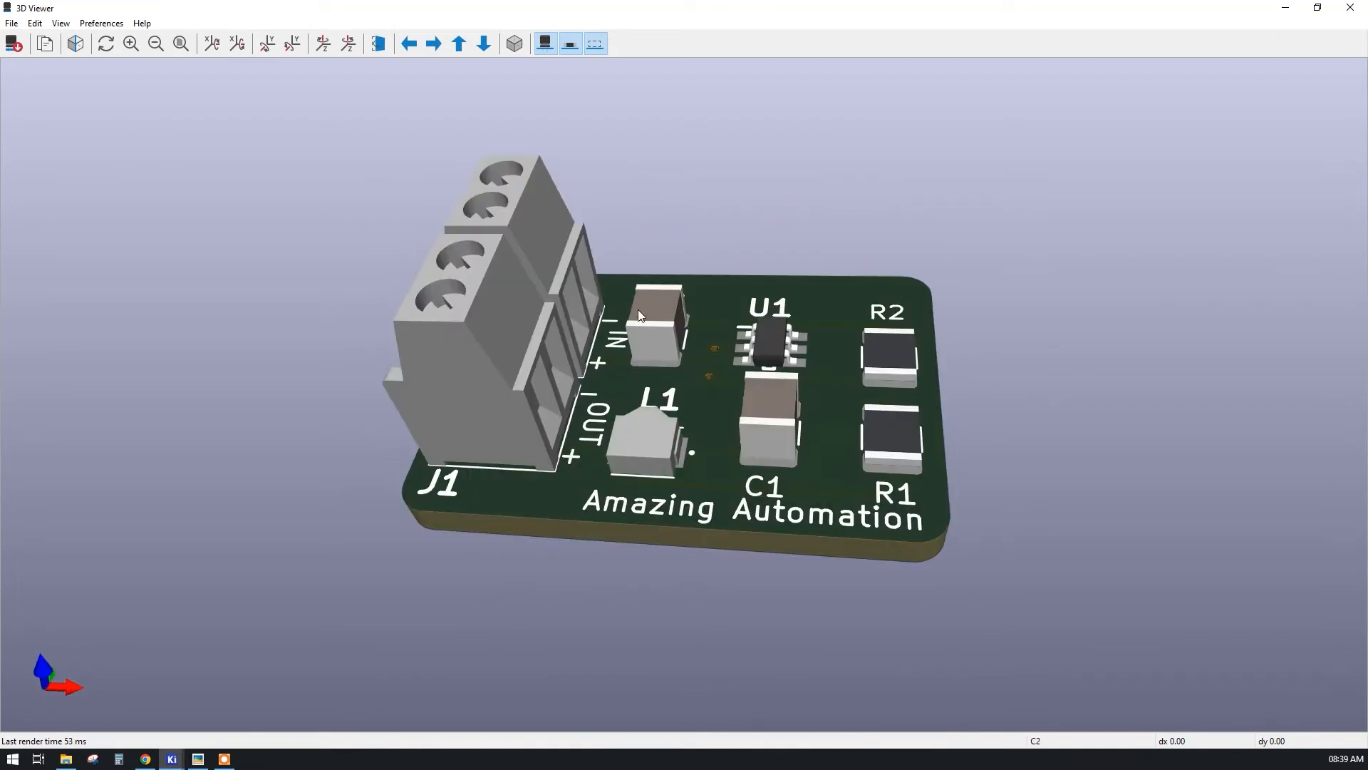
left_click_drag(847, 430, 578, 478)
left_click_drag(447, 427, 810, 563)
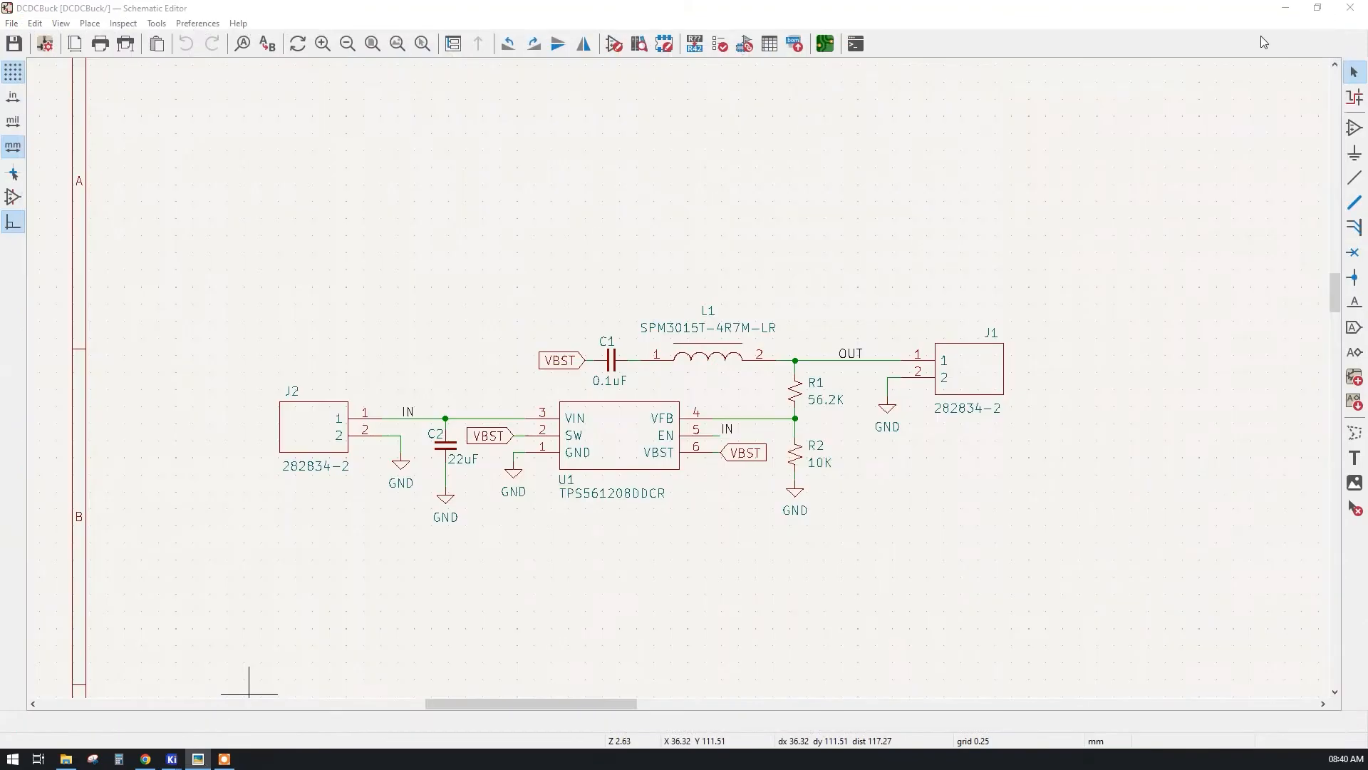
- Close the open schematic, start a new project and create a folder named DCDCC on the Desktop for it
left_click(1346, 8)
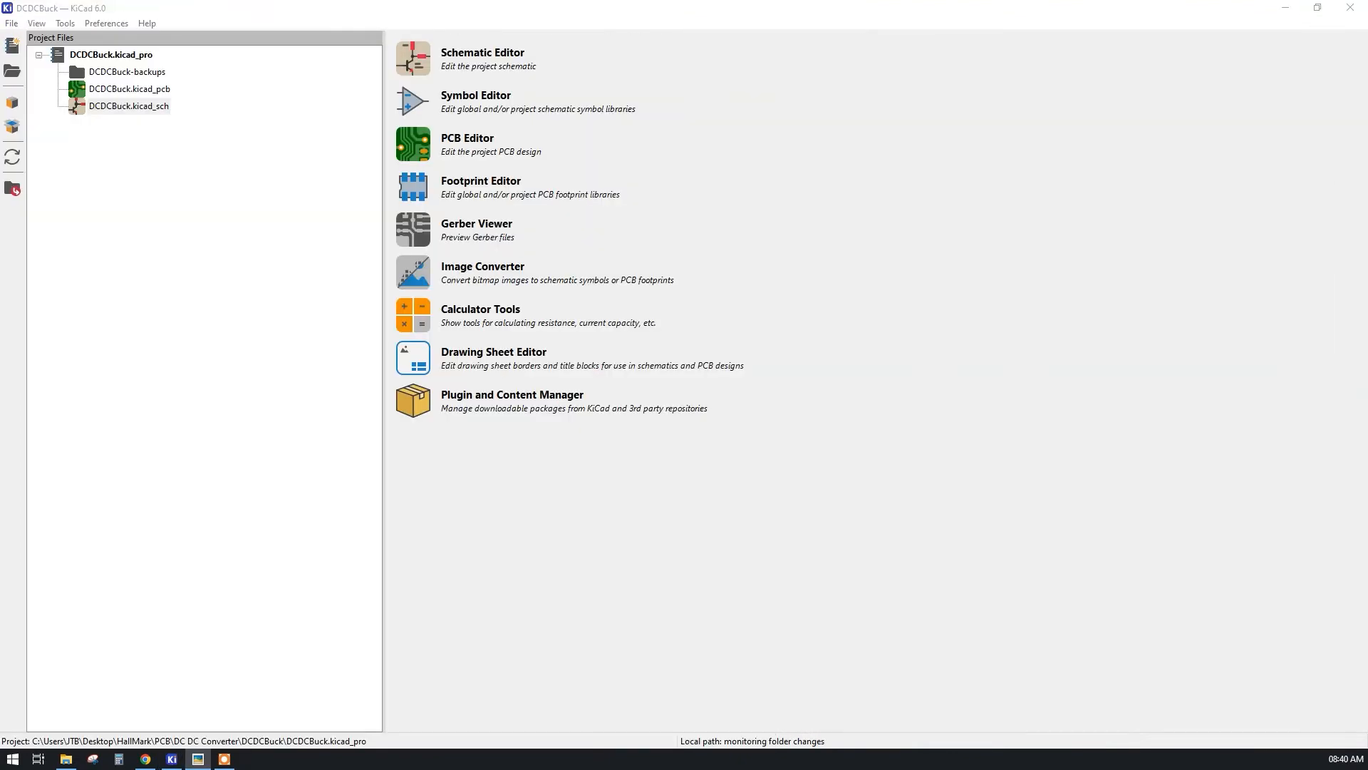
left_click(12, 24)
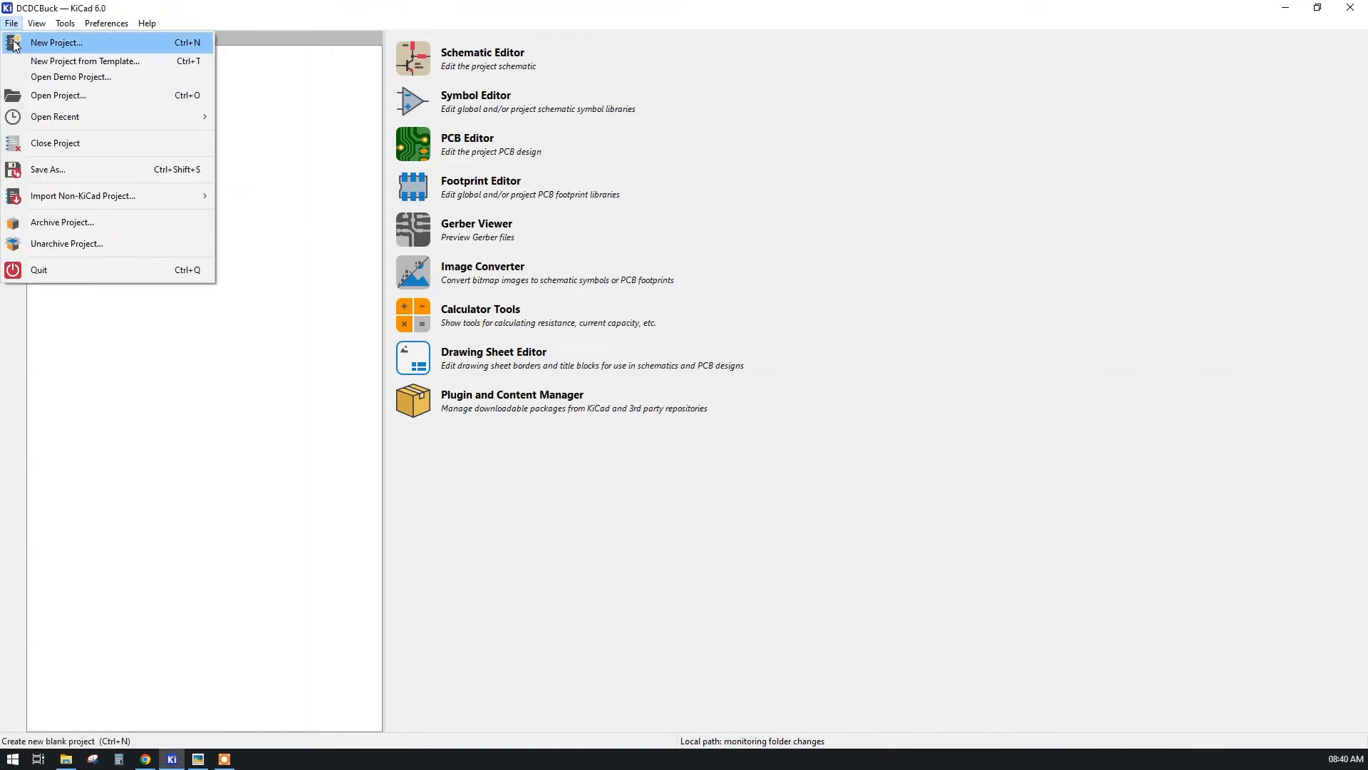
left_click(72, 47)
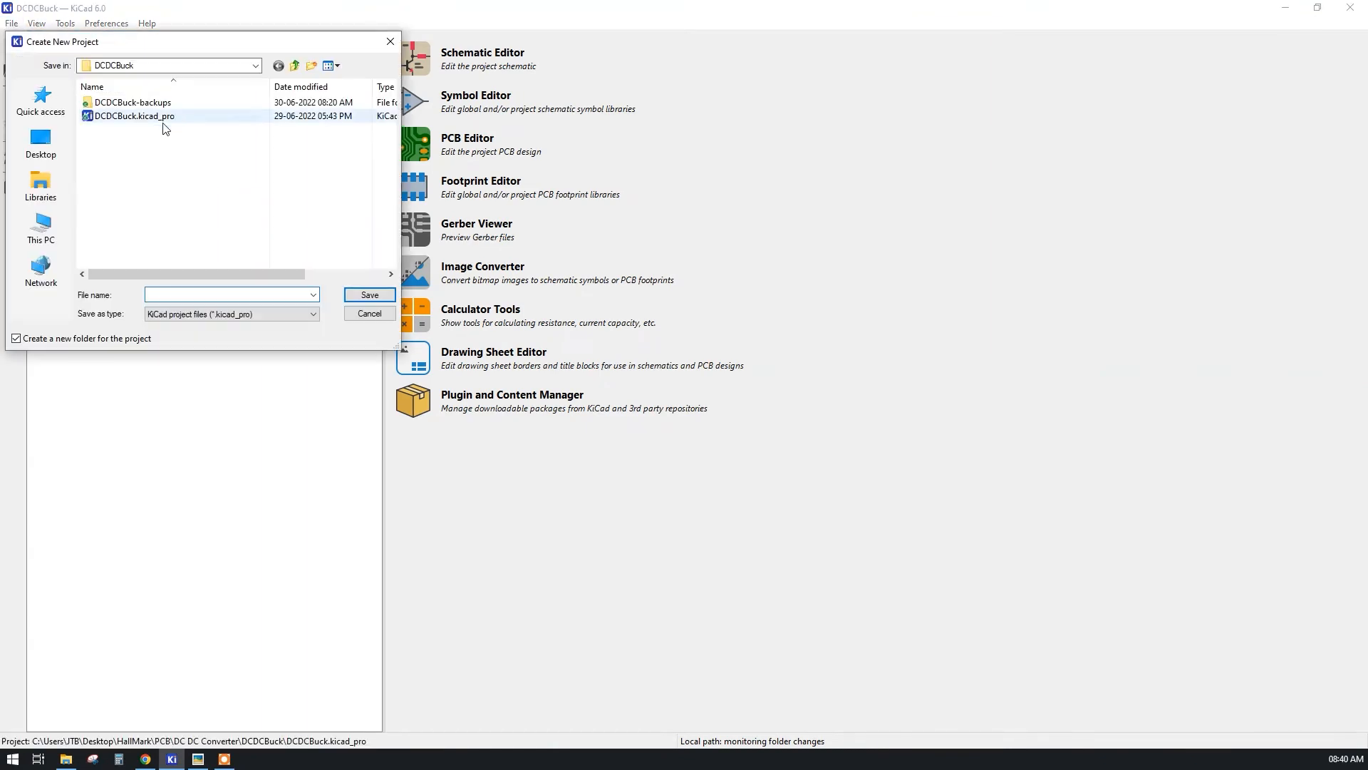
left_click(383, 216)
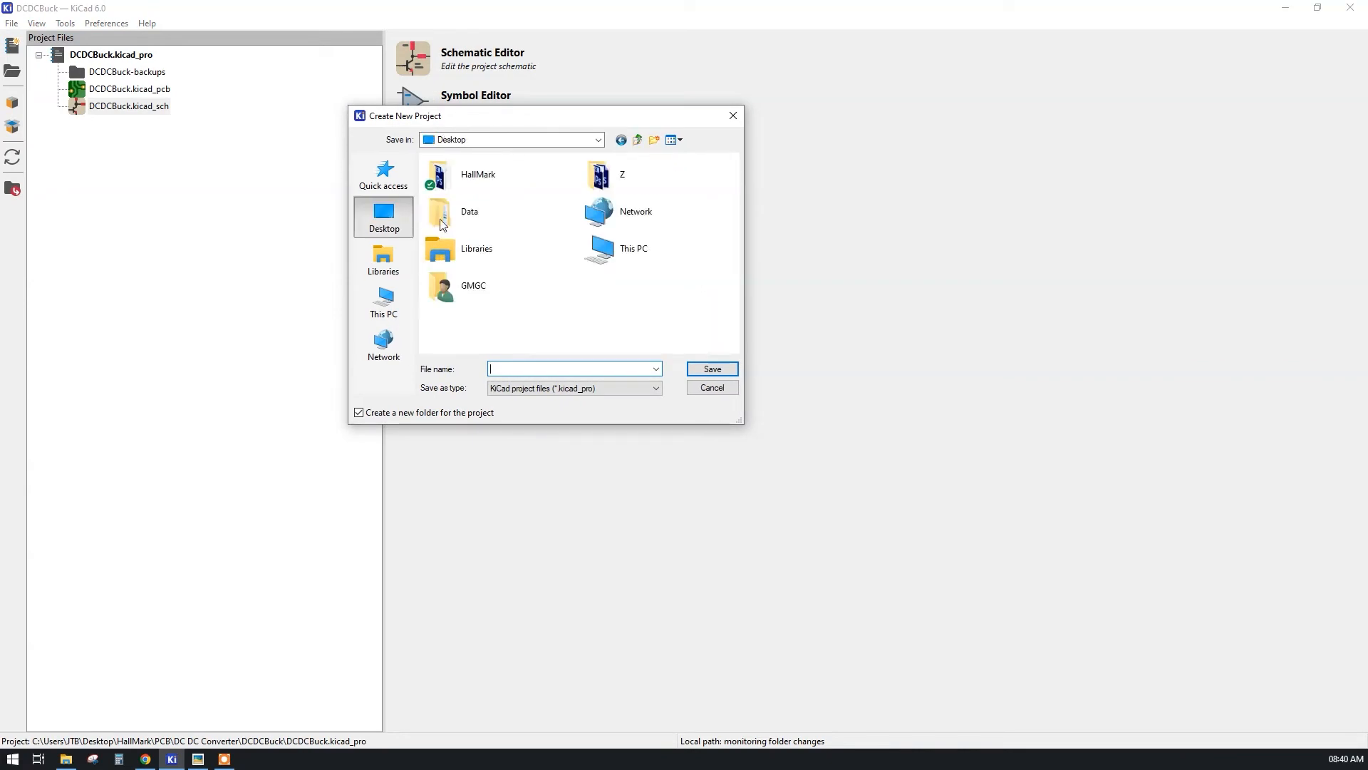
right_click(354, 268)
right_click(445, 302)
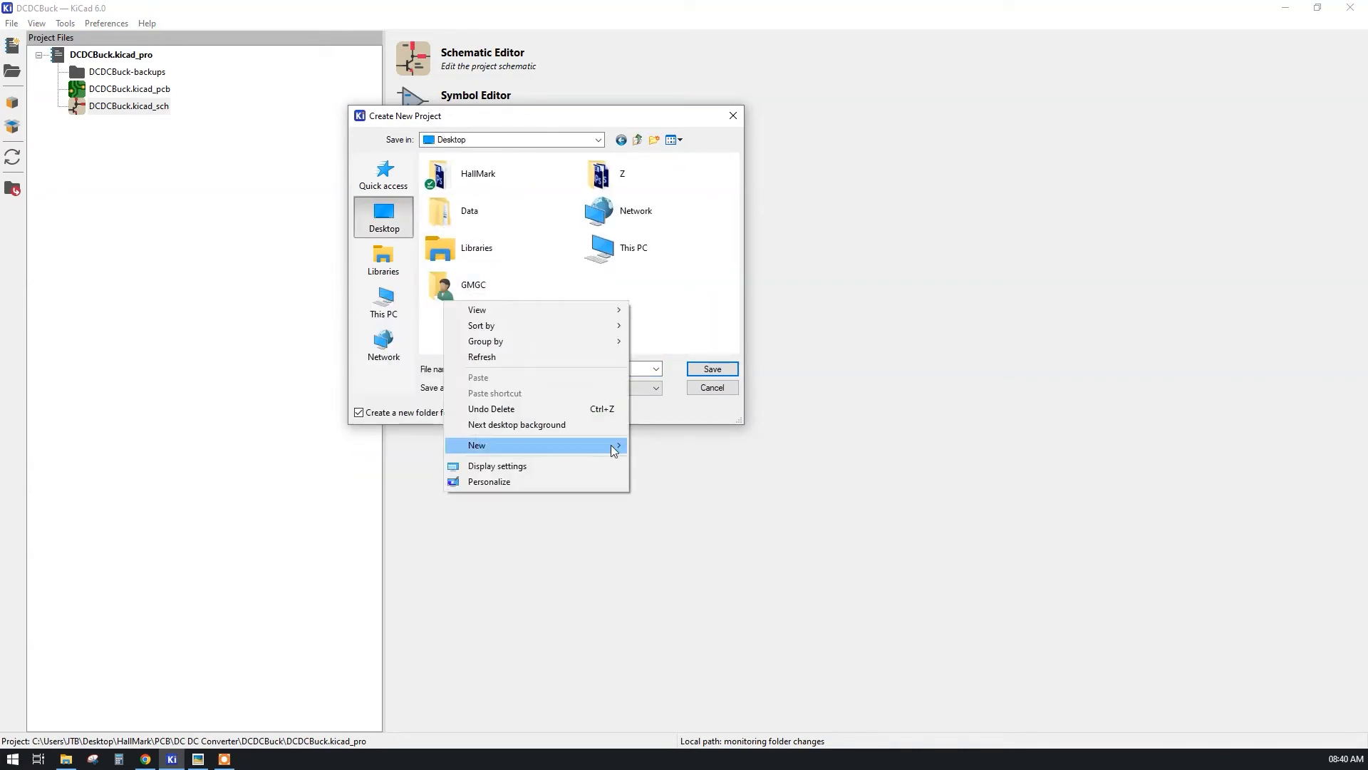
left_click(663, 447)
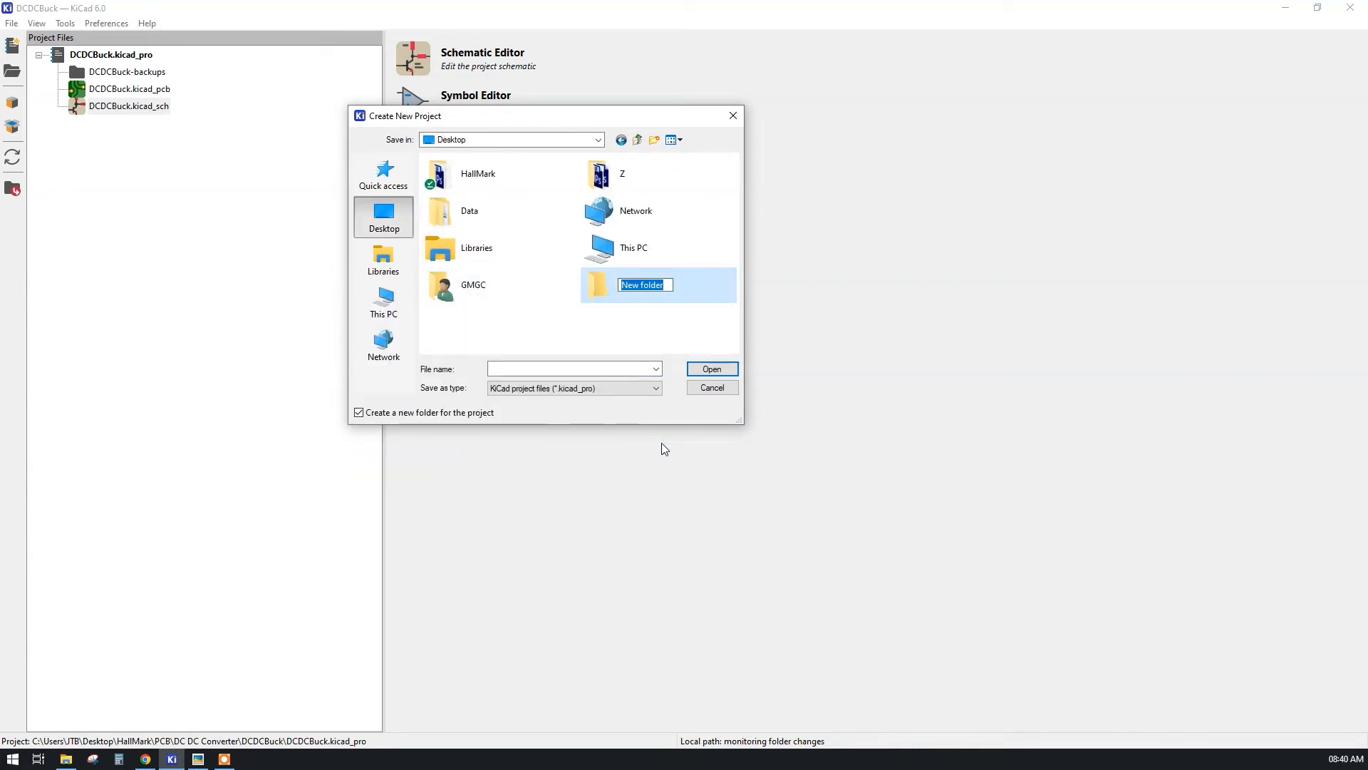
type("DCDCC")
key("ctrl+a")
- Save the new project as DCDCC inside the DCDCC folder and open its schematic
double_click(609, 299)
left_click(527, 369)
right_click(529, 369)
left_click(530, 367)
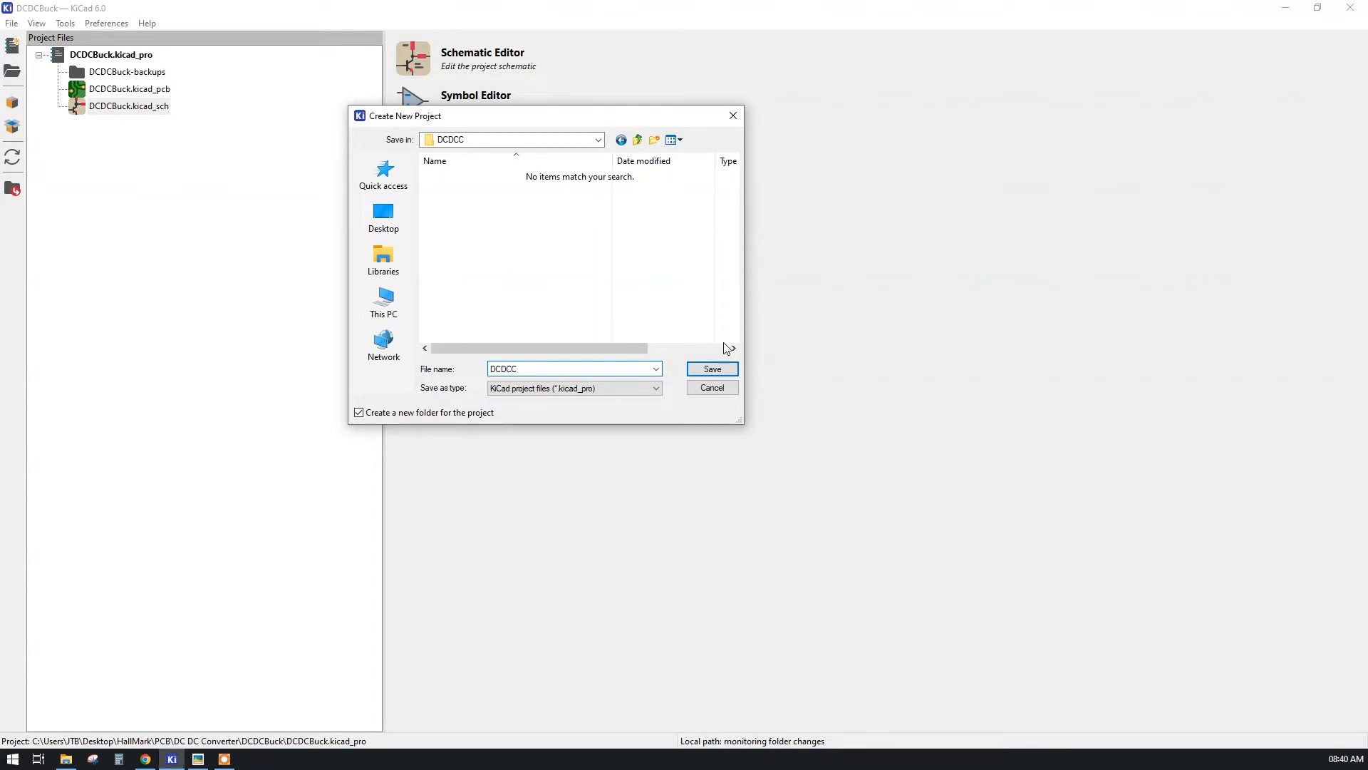
left_click(713, 371)
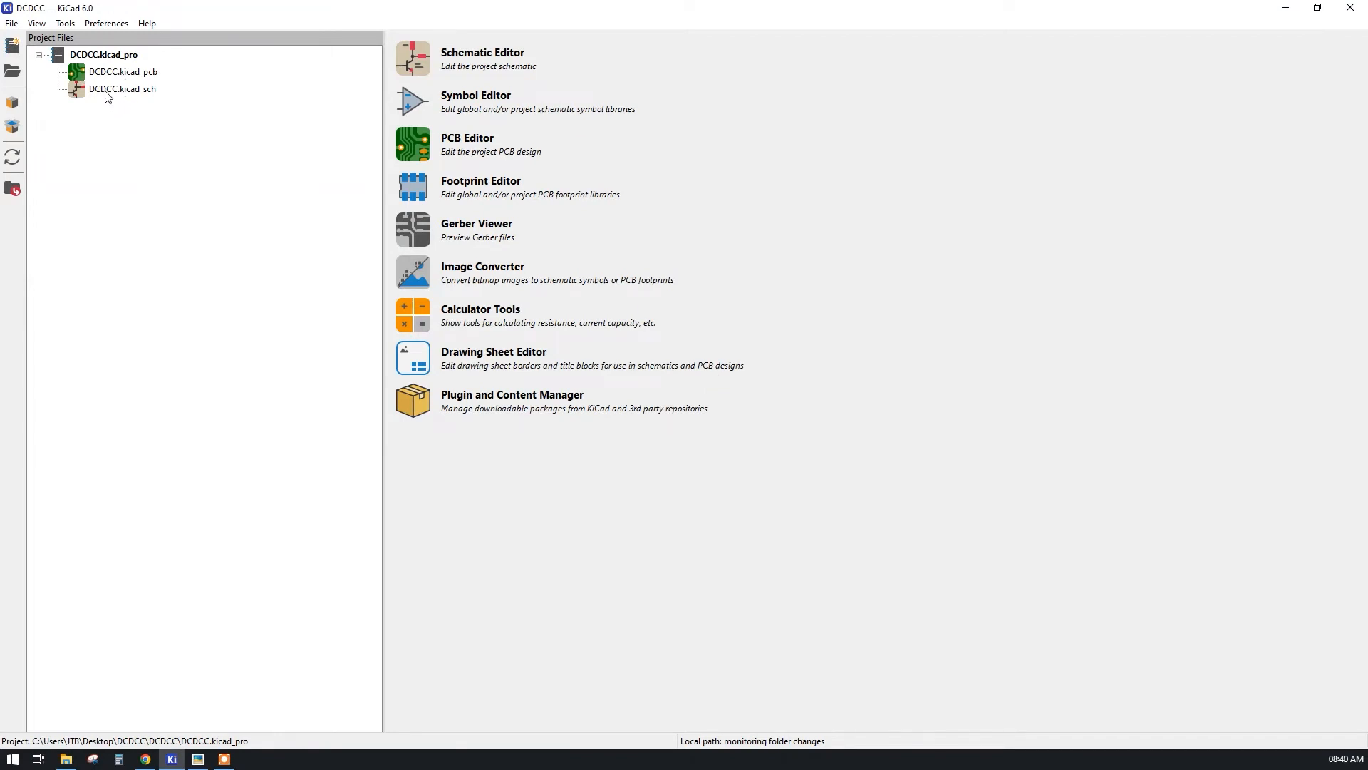
double_click(107, 89)
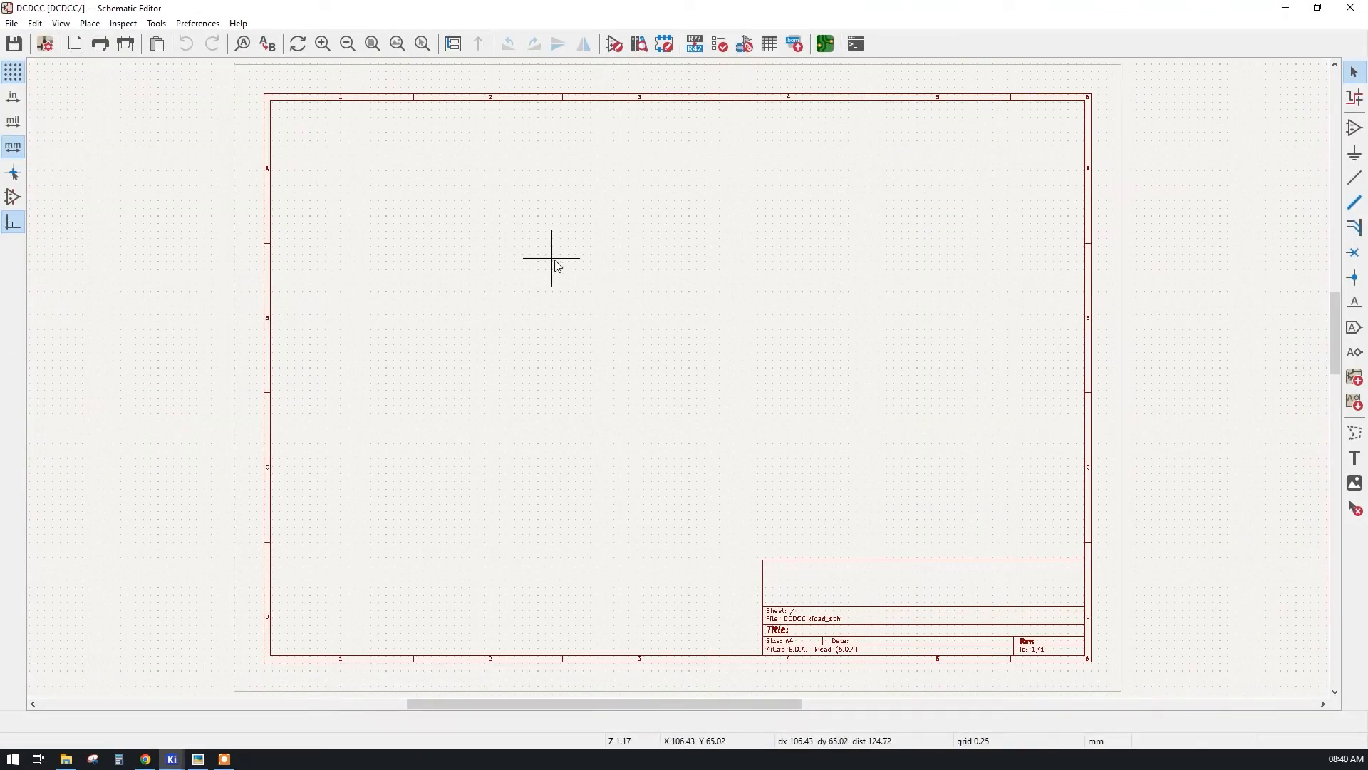
- Consult the reference schematic image and examine the 2.54 mm board-mount terminal block part numbers in the Tyco datasheet in Chrome
left_click_drag(0, 163, 701, 172)
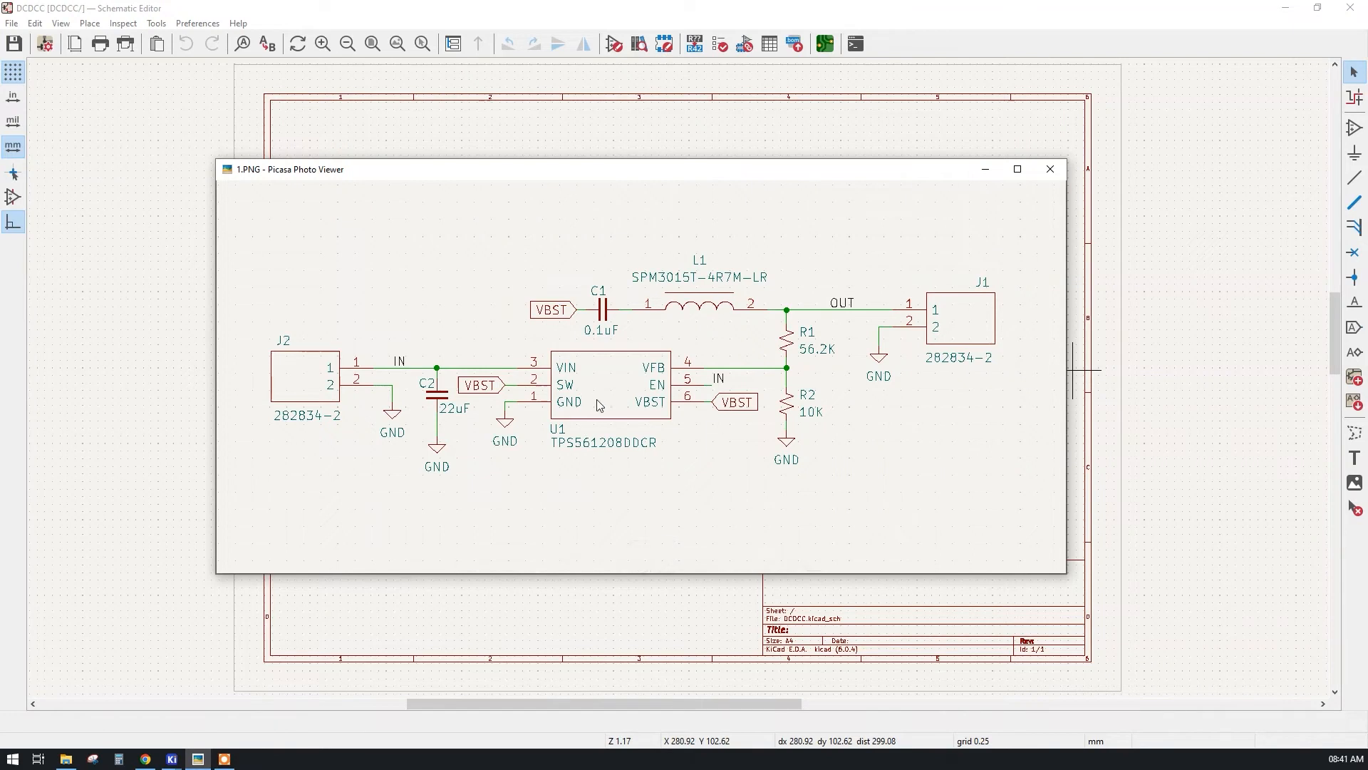
left_click_drag(654, 175, 0, 153)
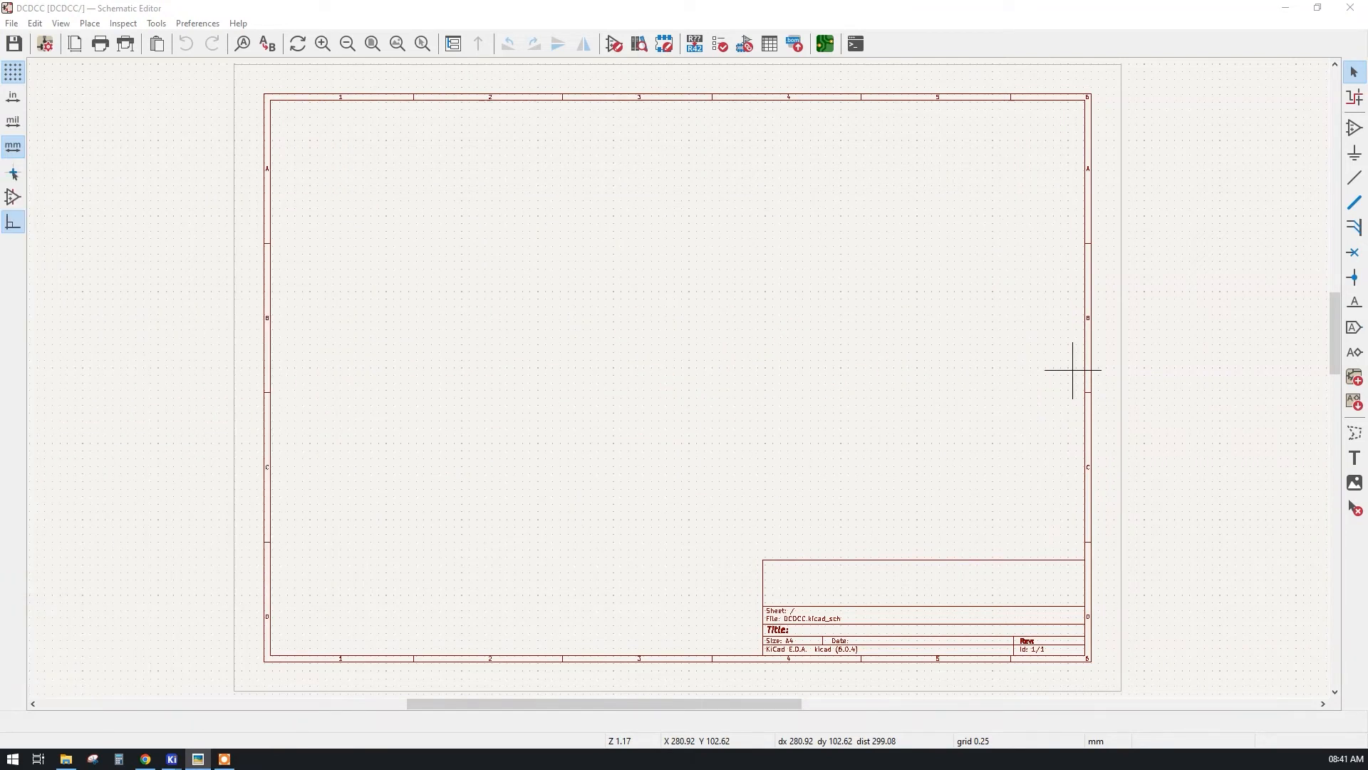
left_click(145, 759)
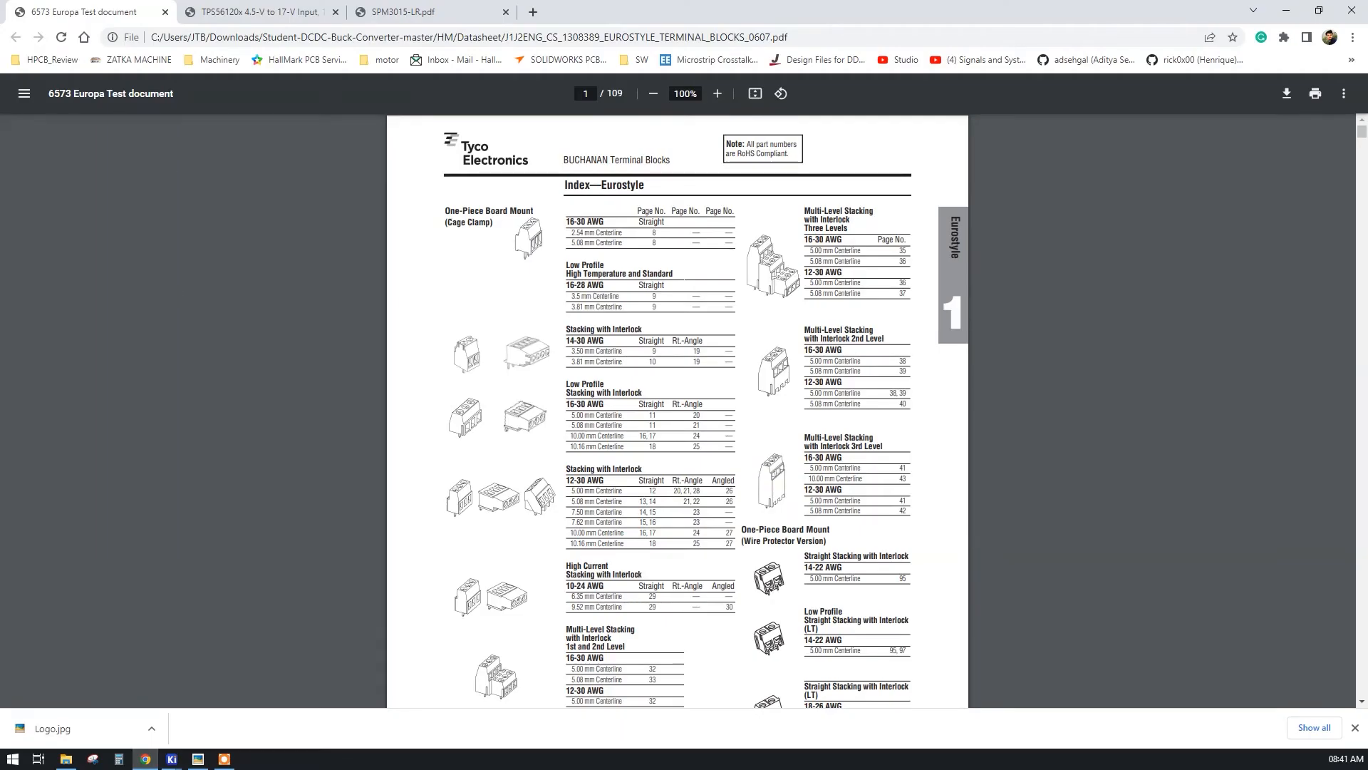
scroll(678, 410, "down", 19)
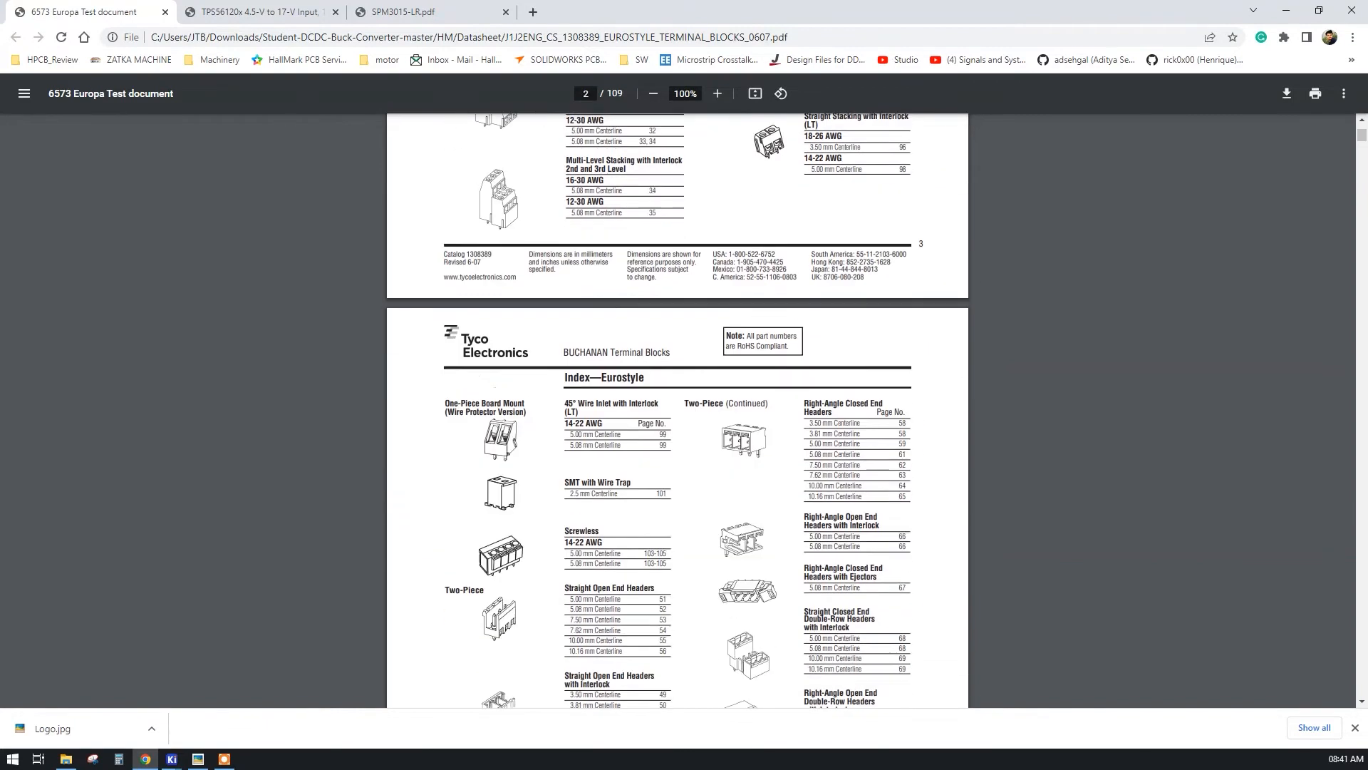
scroll(678, 410, "down", 20)
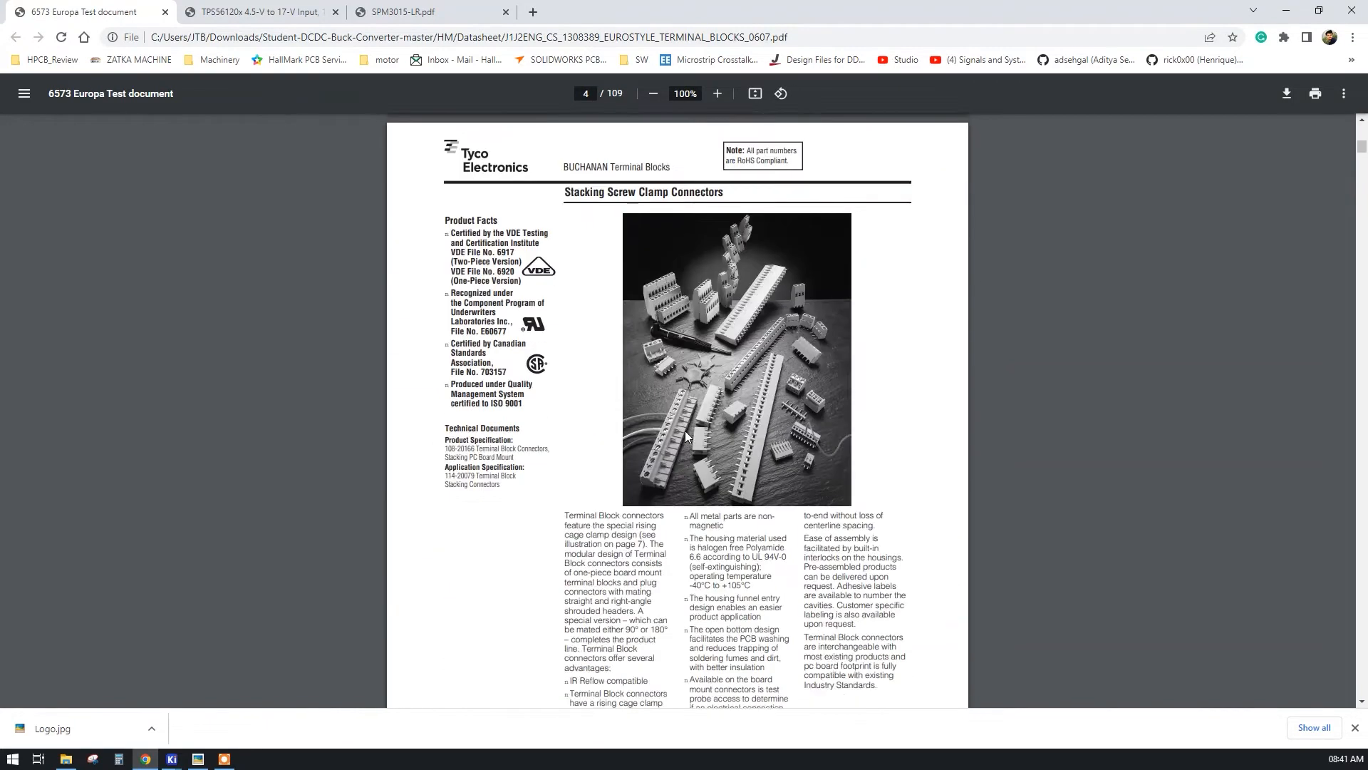
scroll(678, 410, "down", 18)
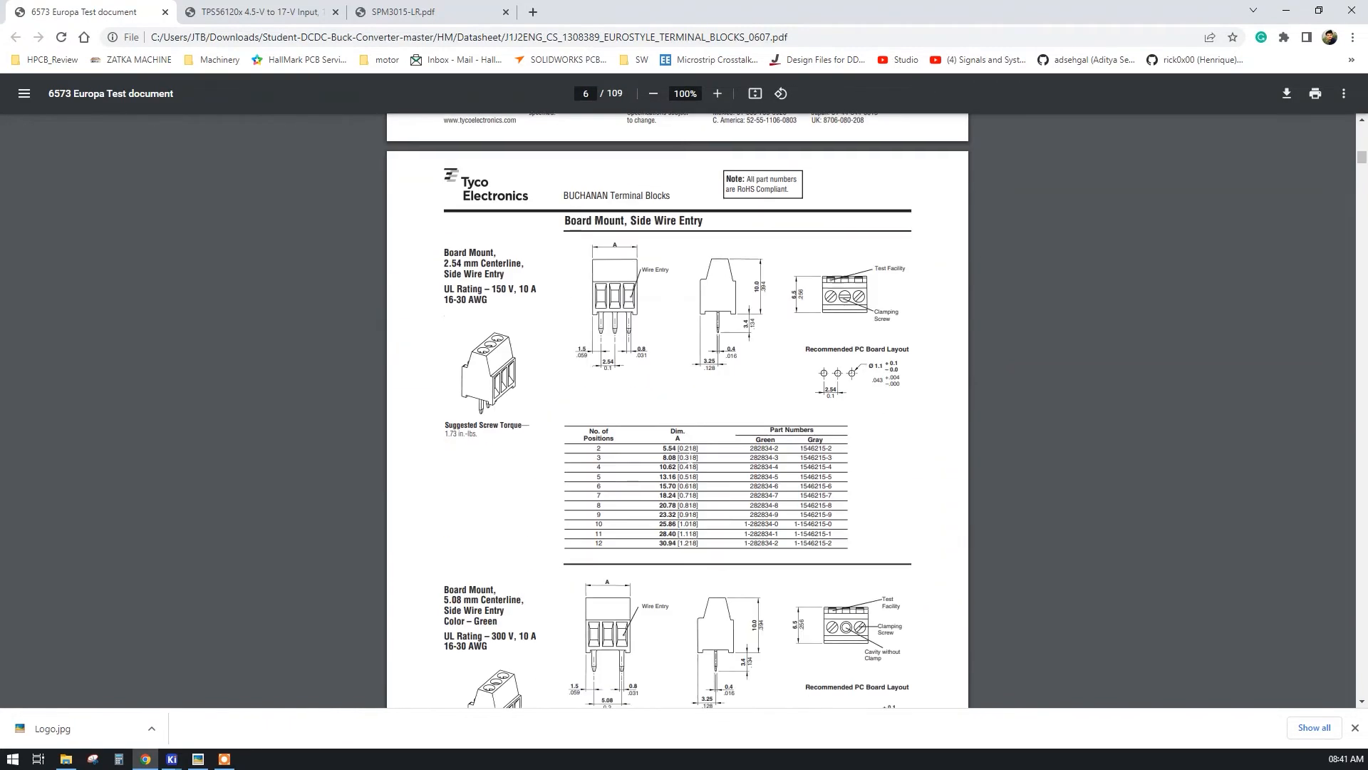
scroll(678, 411, "up", 4)
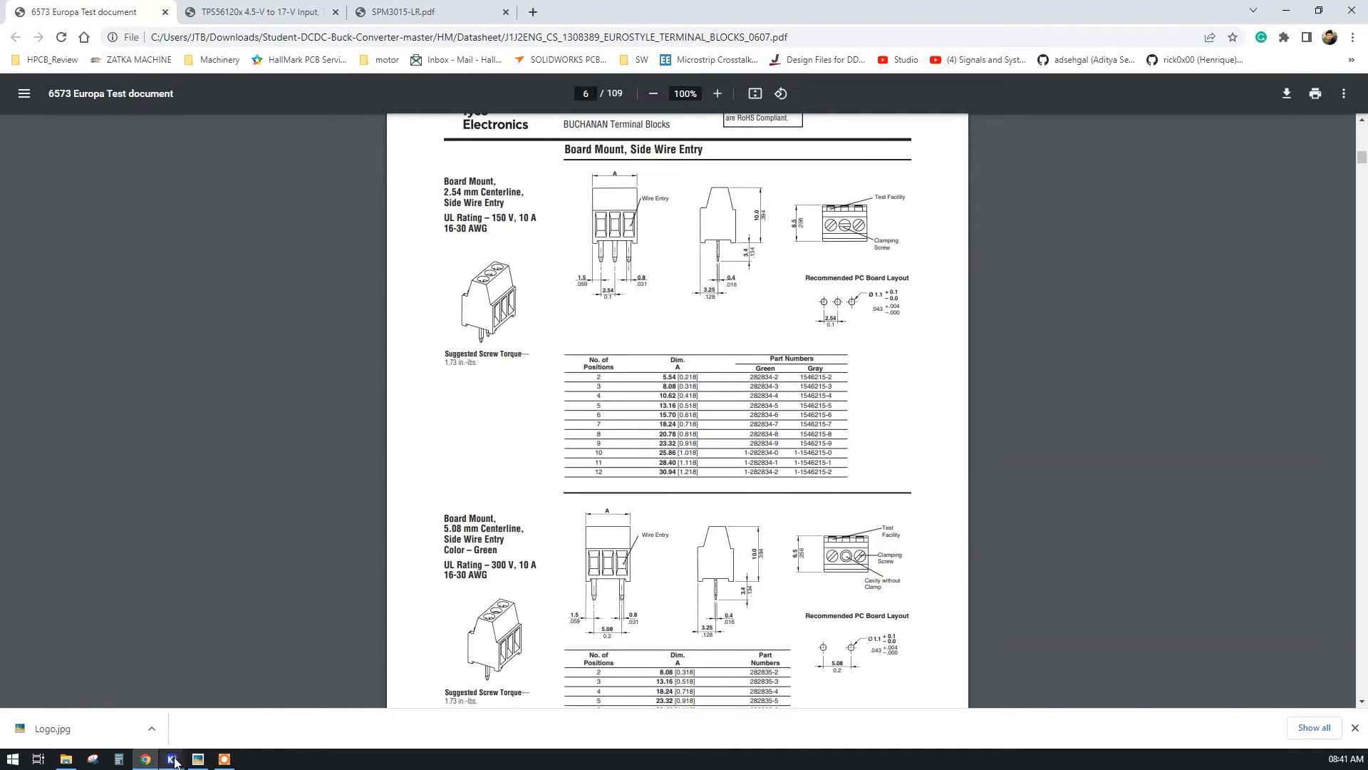
- Copy the green two-position part number 282834-2 from the terminal block datasheet's 2.54 mm table
mouse_move(171, 758)
left_click(235, 709)
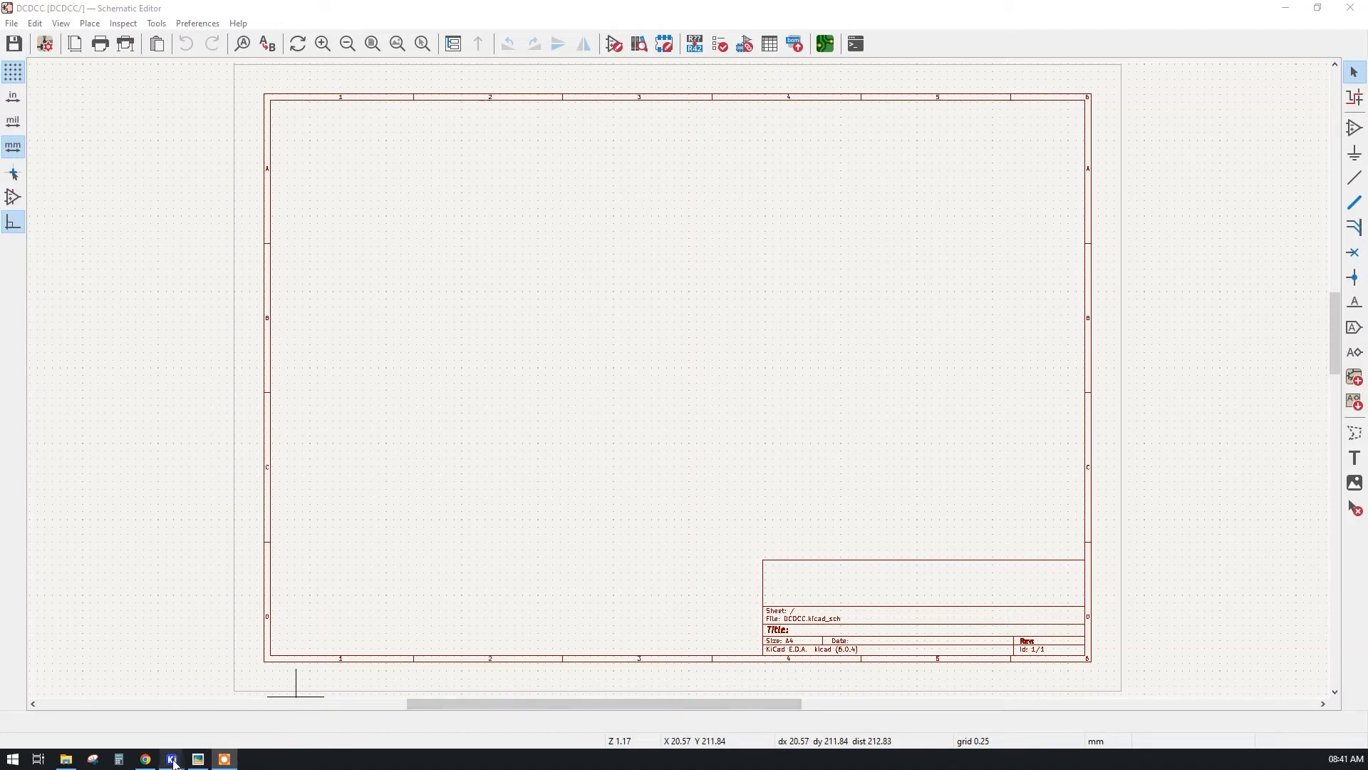
left_click(145, 759)
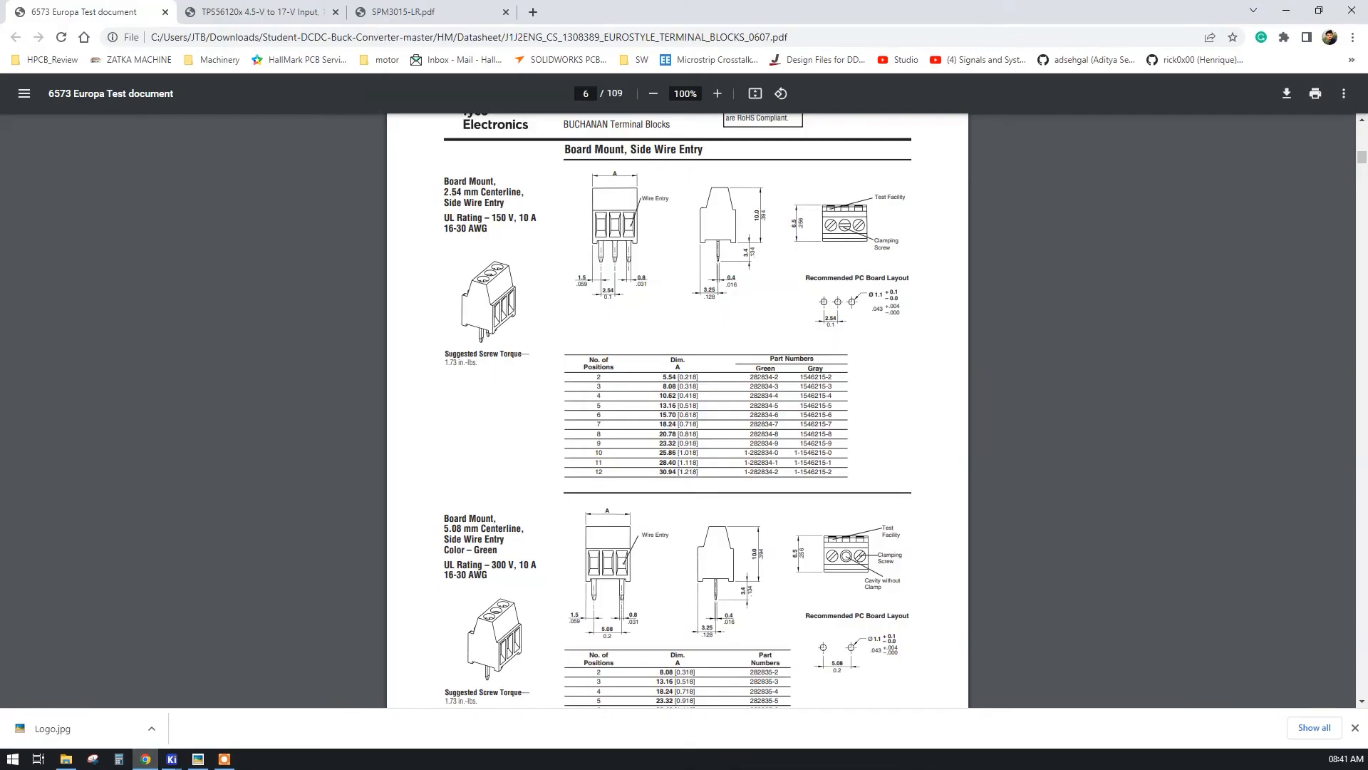
left_click_drag(765, 378, 757, 381)
key("ctrl+c")
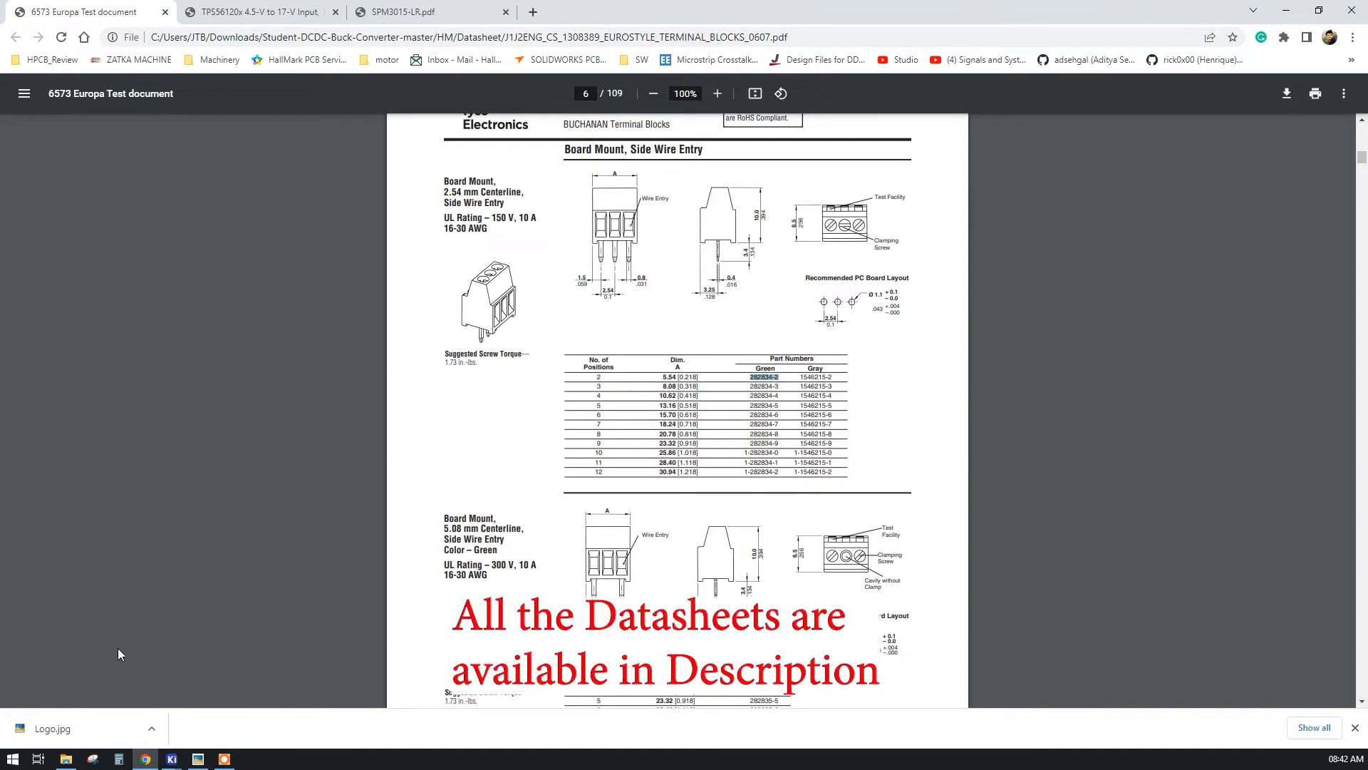
- Launch Library Loader and open its part search website
left_click(13, 759)
type("library")
key("Return")
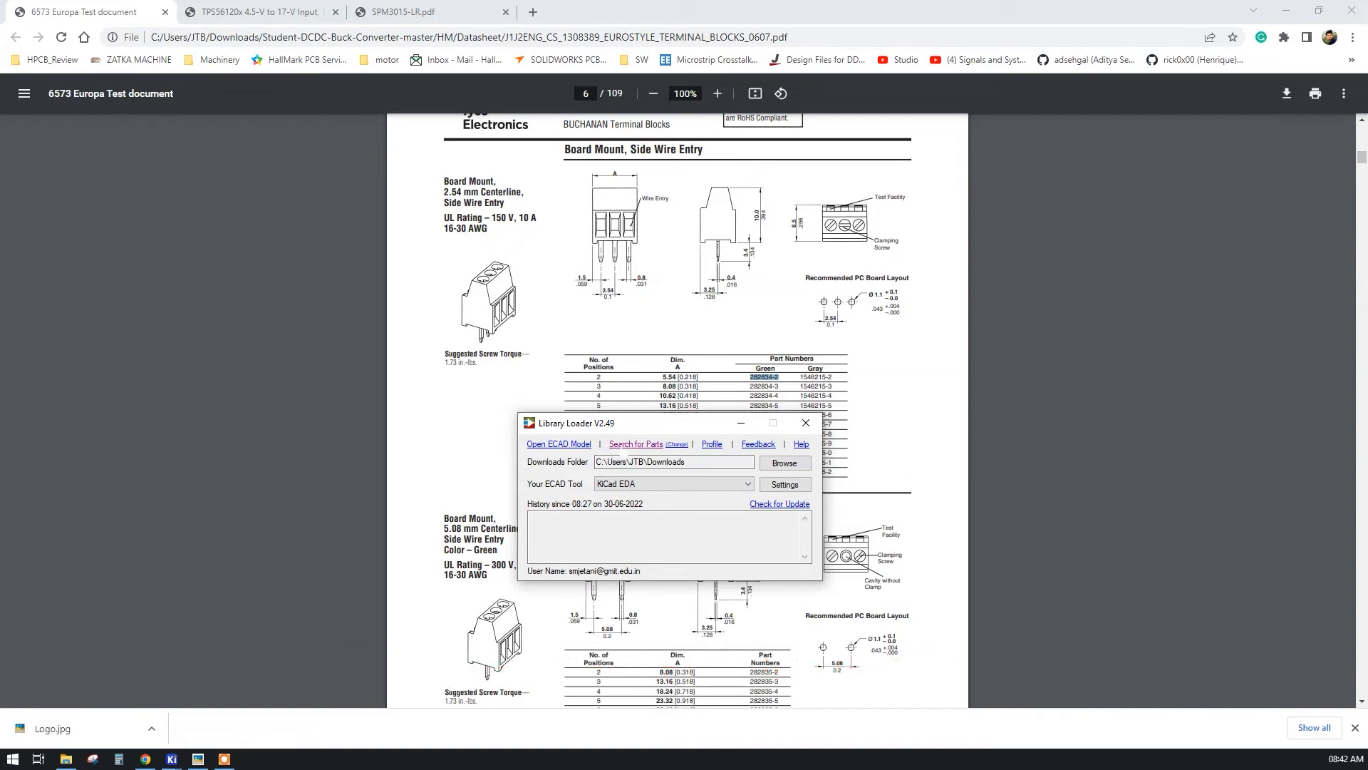
left_click(621, 446)
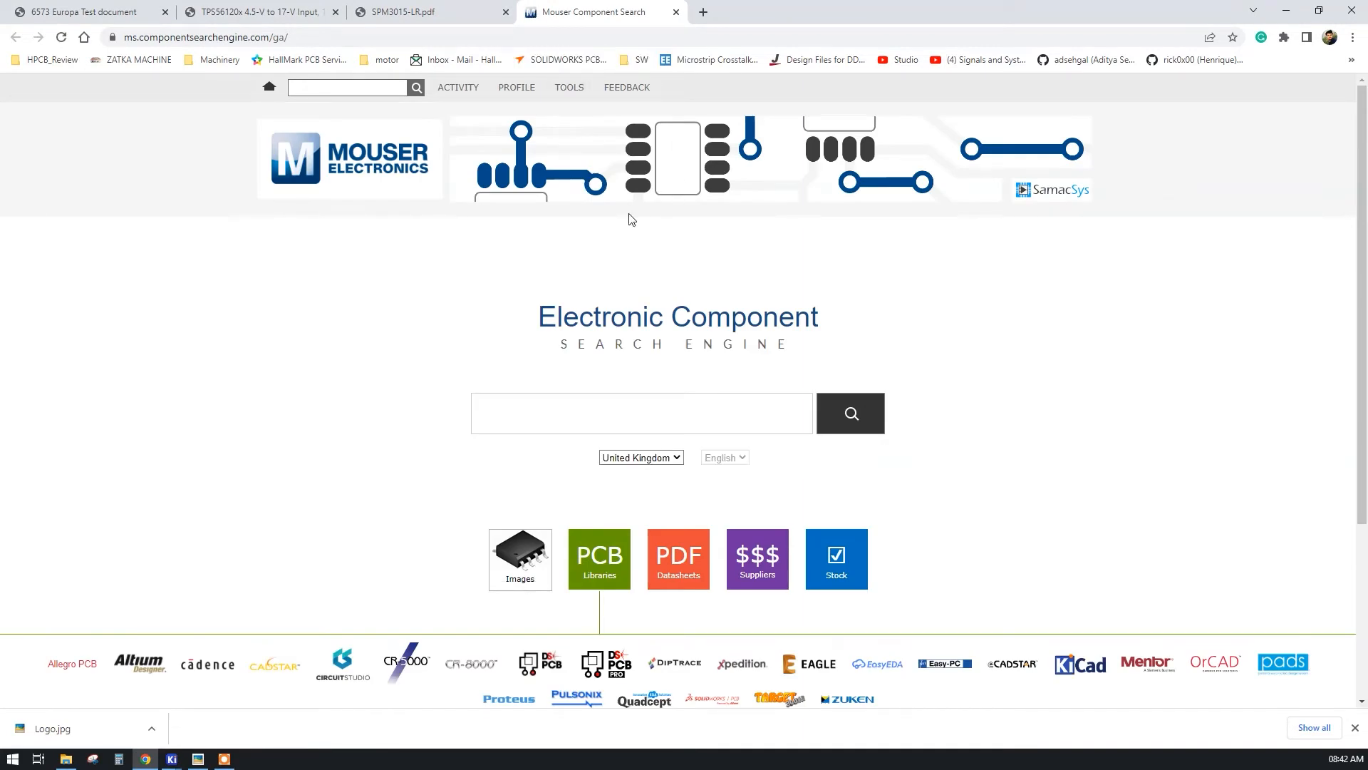
- Search the Mouser component search engine for part 282834-2
left_click(1355, 728)
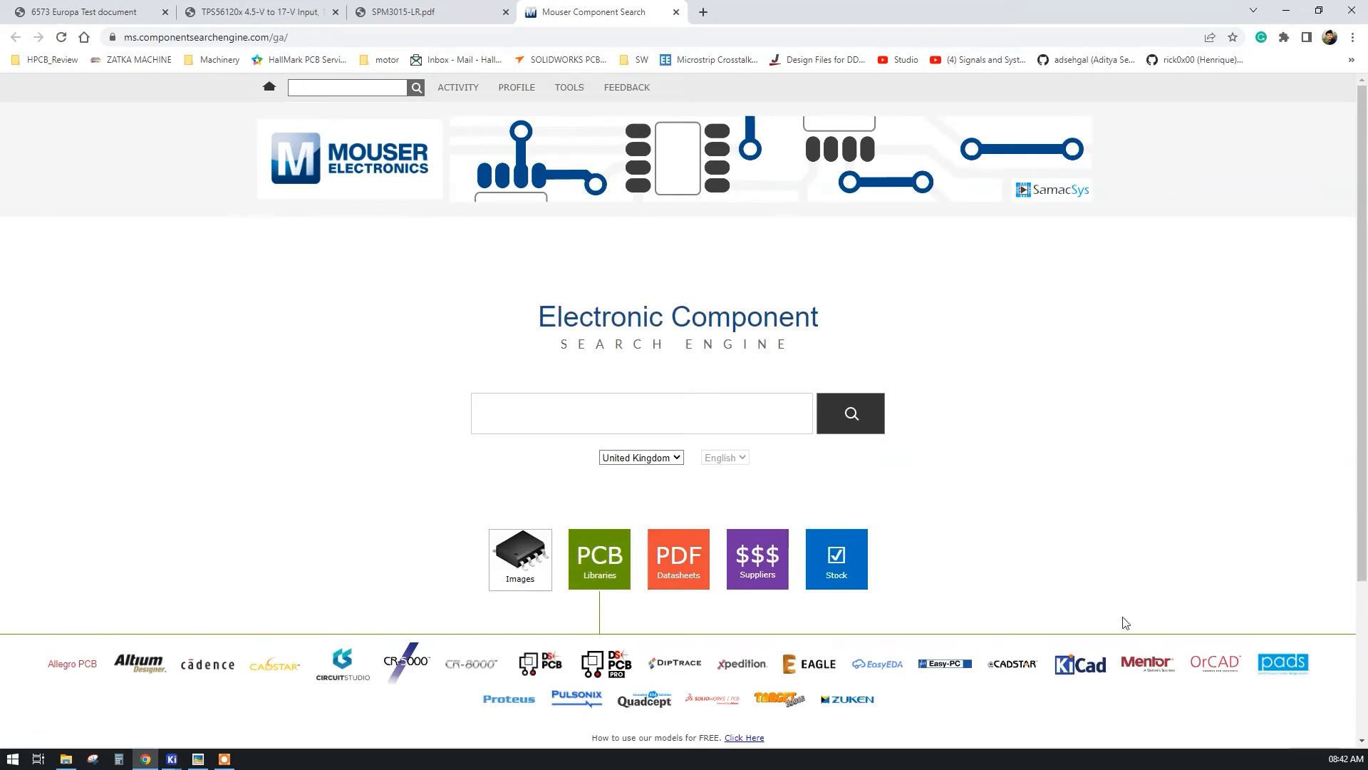
scroll(859, 462, "down", 4)
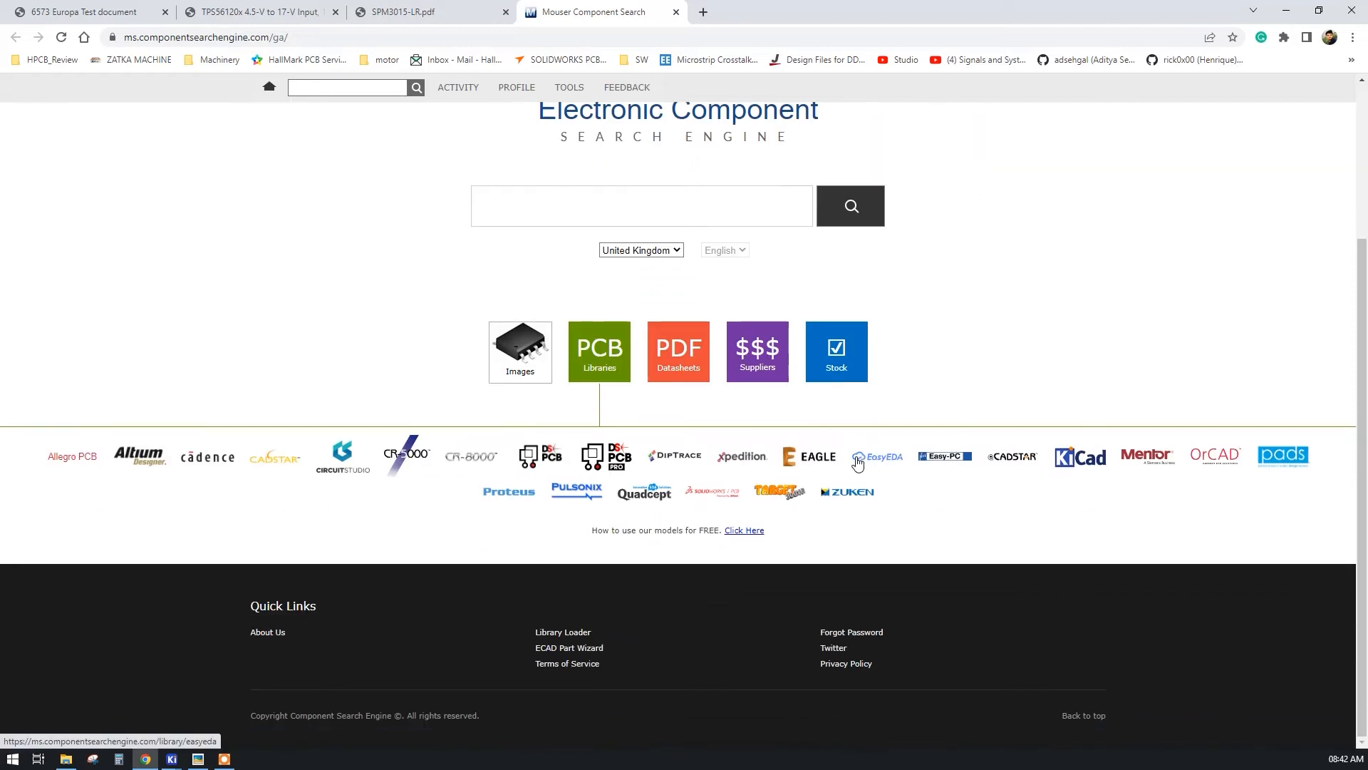
scroll(784, 456, "up", 4)
left_click(702, 421)
key("ctrl+v")
left_click(862, 419)
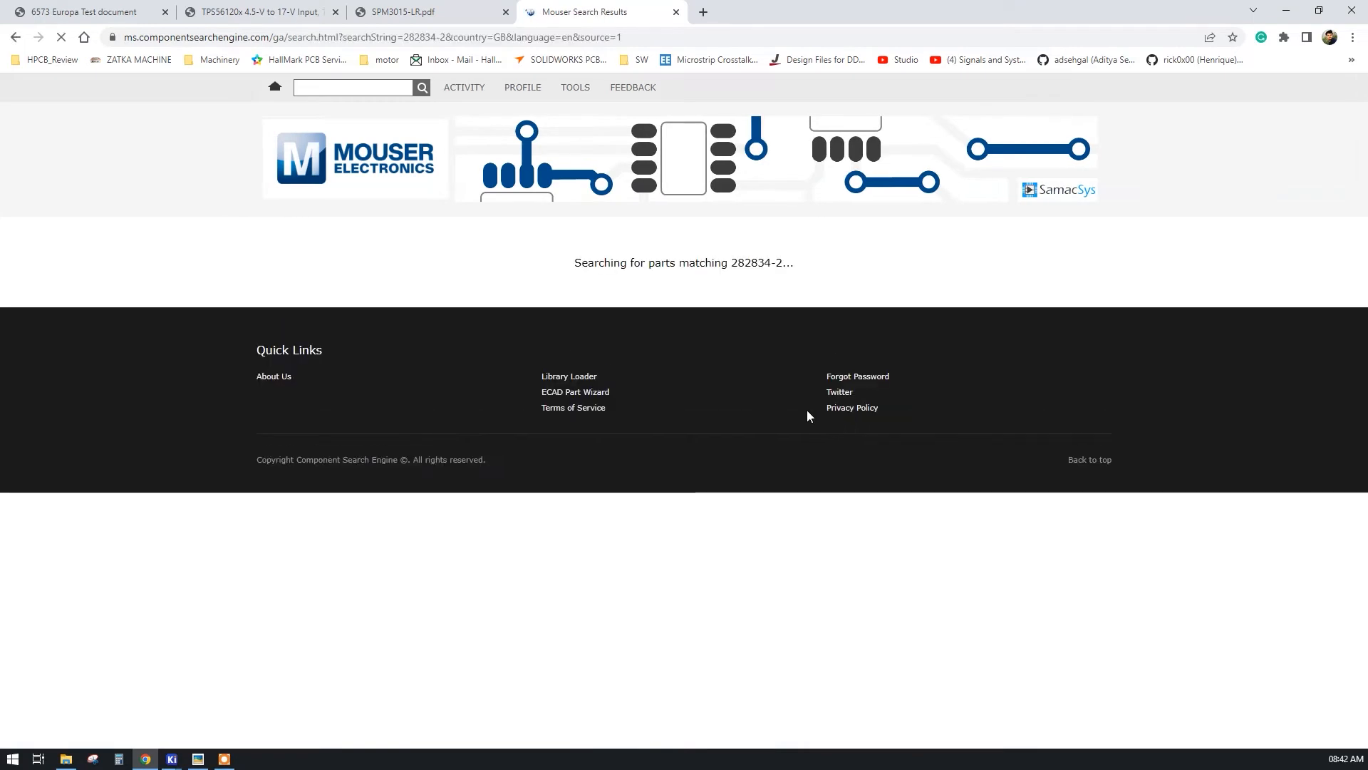
left_click_drag(748, 262, 823, 265)
left_click(783, 263)
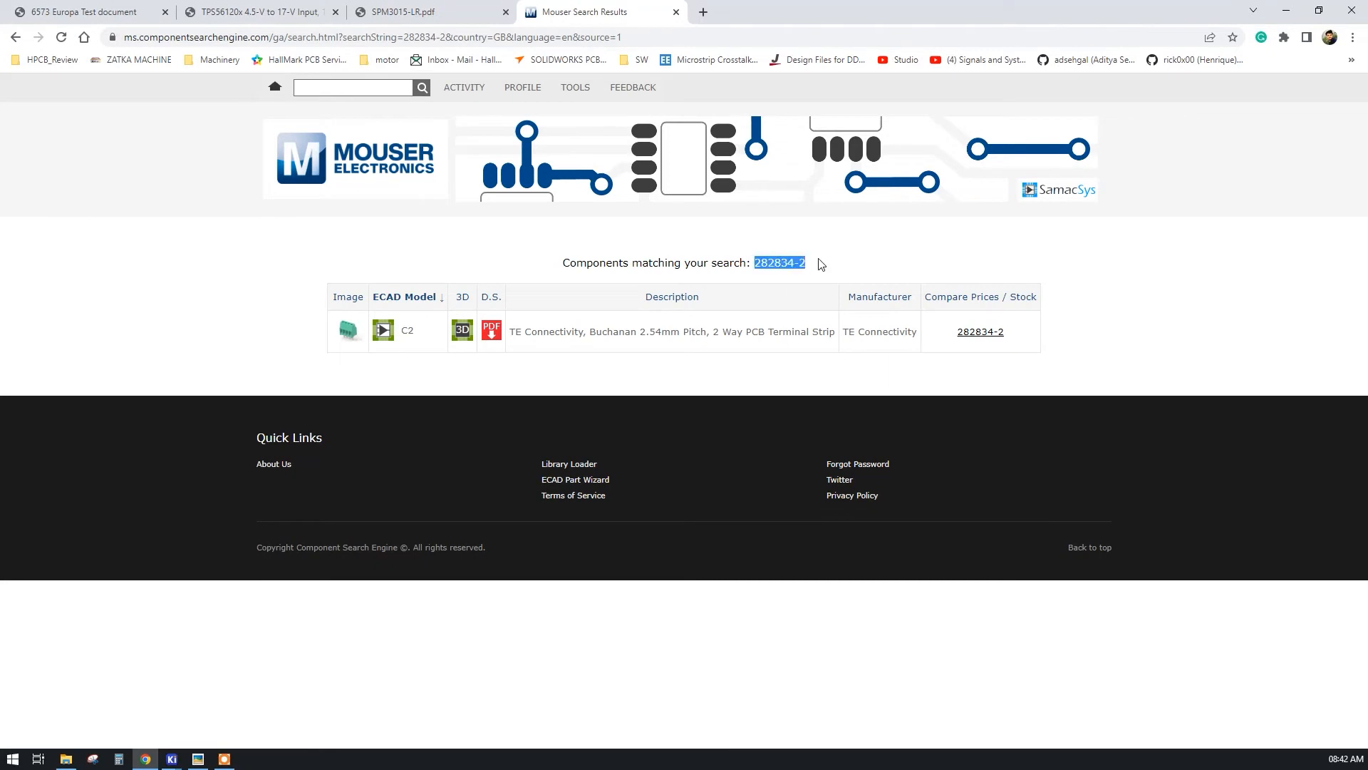
- Sort the search results by 3D model and open the ECAD model page of the 282834-2 terminal strip
mouse_move(348, 333)
left_click(380, 296)
left_click_drag(380, 296, 469, 305)
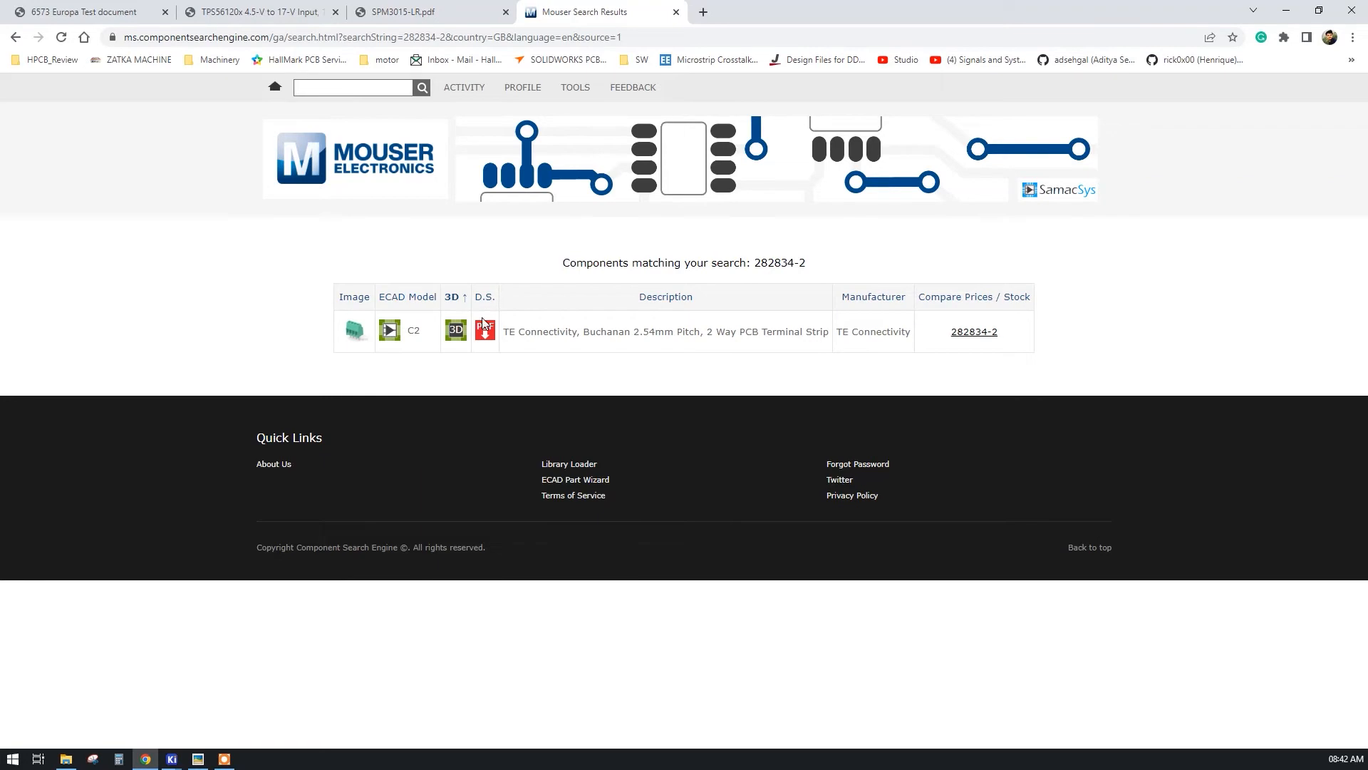
left_click(391, 331)
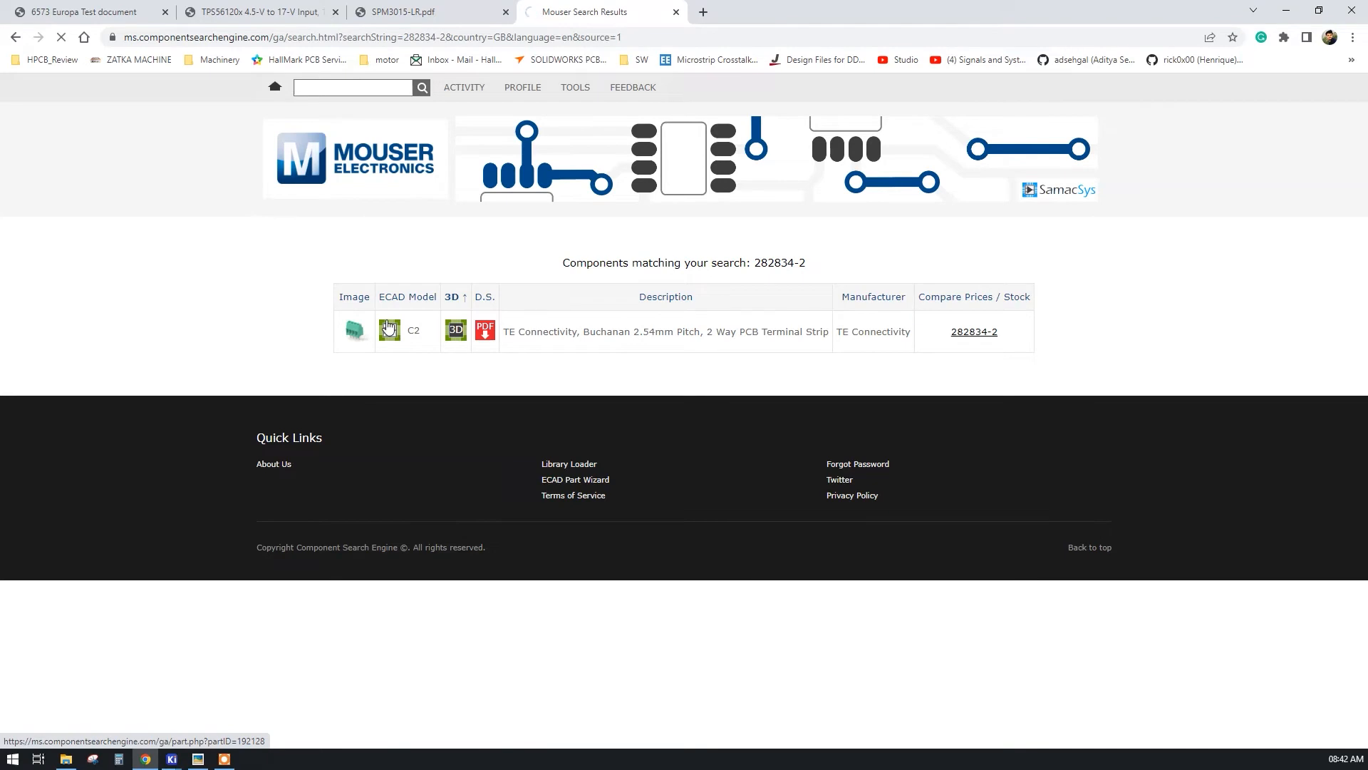
- Download the 282834-2 model into the SamacSys parts library, overwriting the existing part, and close the extra web page that opens
scroll(620, 491, "down", 2)
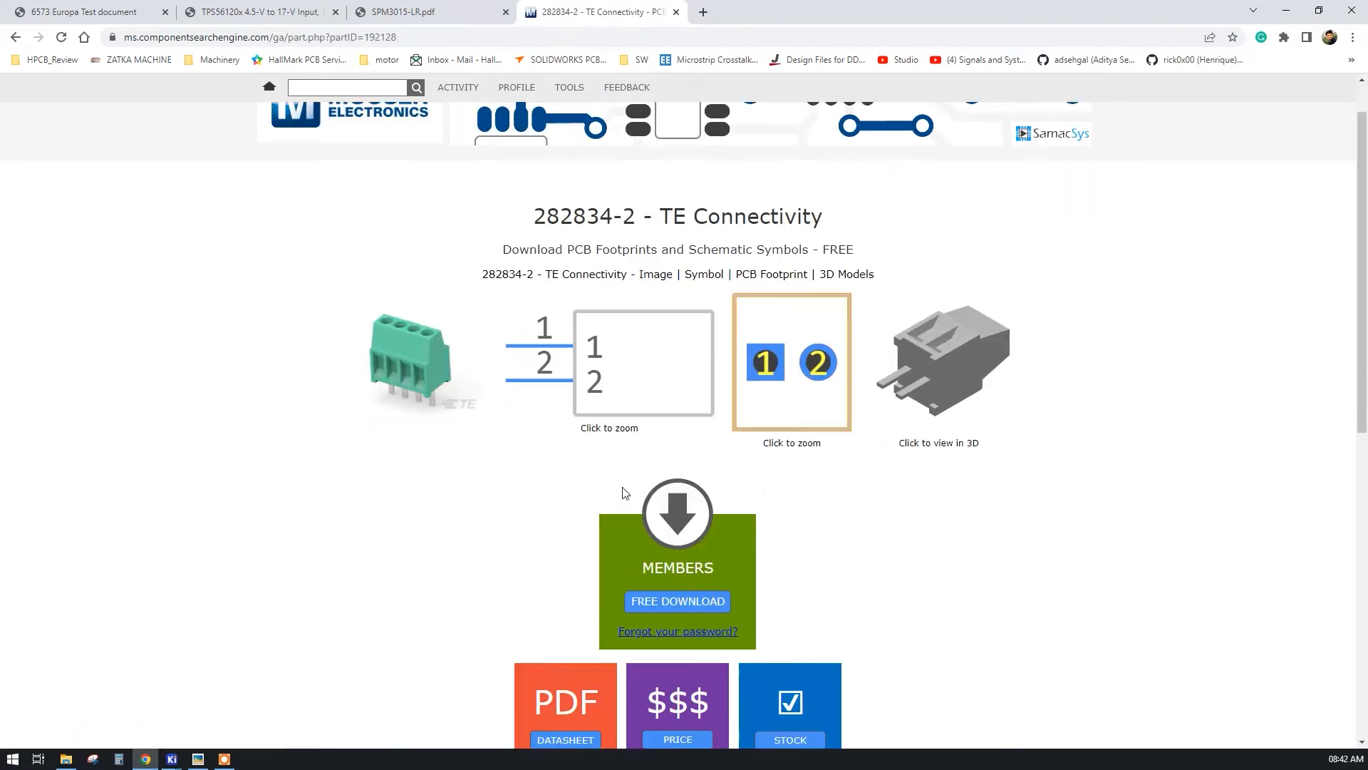
left_click(654, 523)
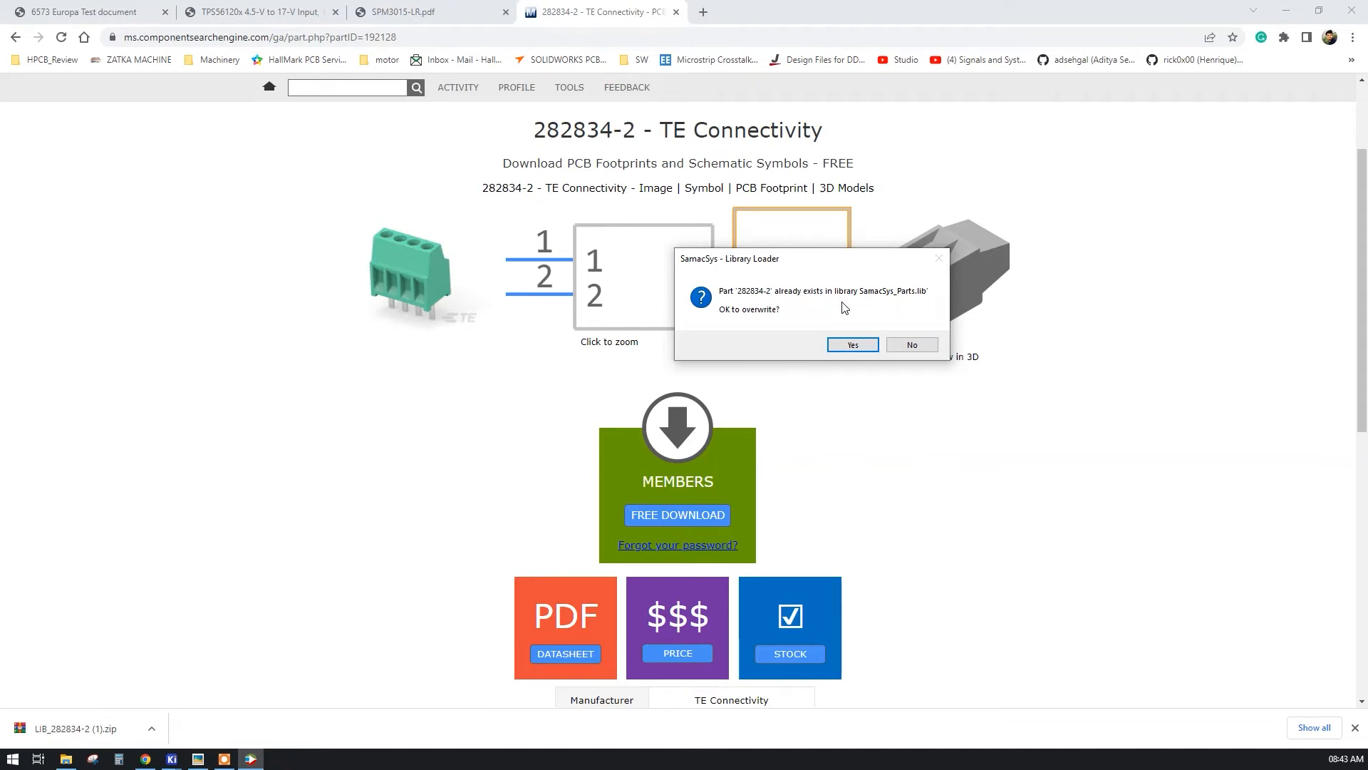
left_click(853, 345)
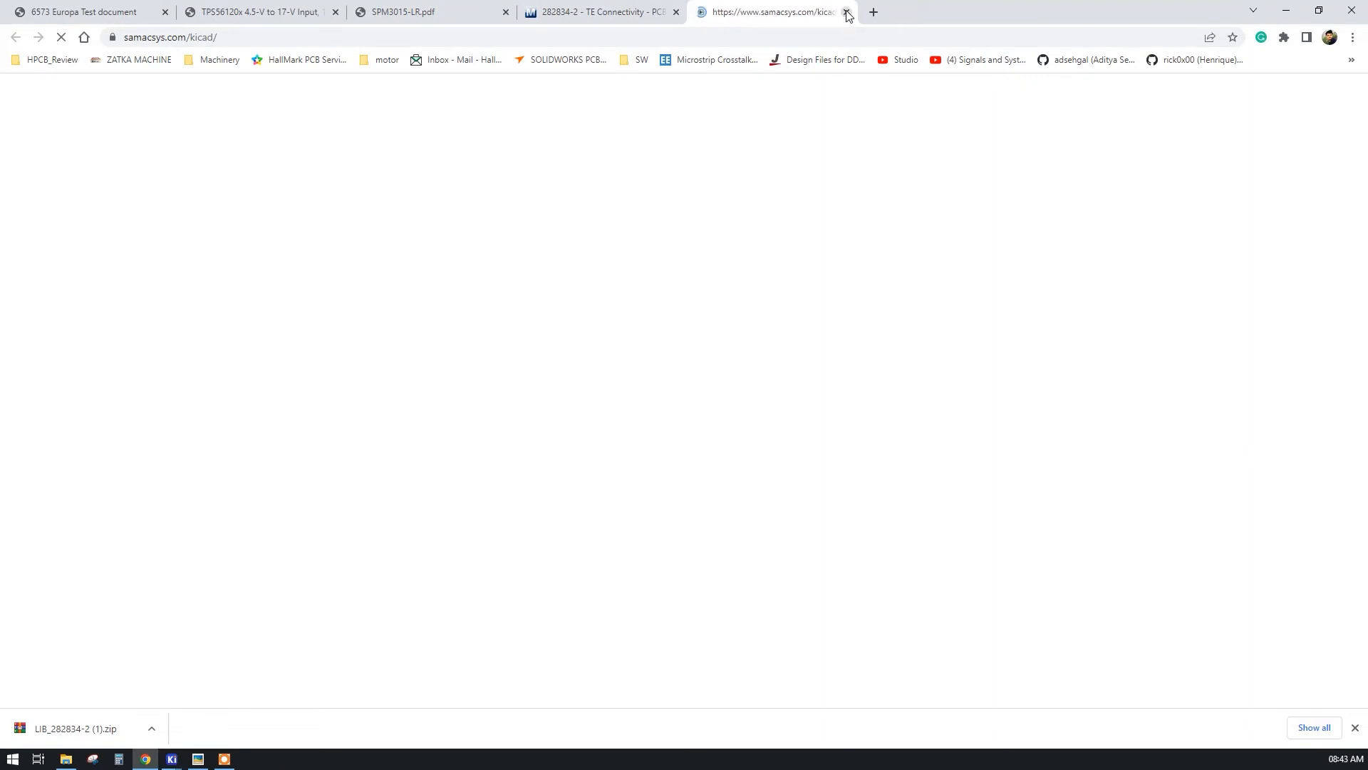
left_click(847, 11)
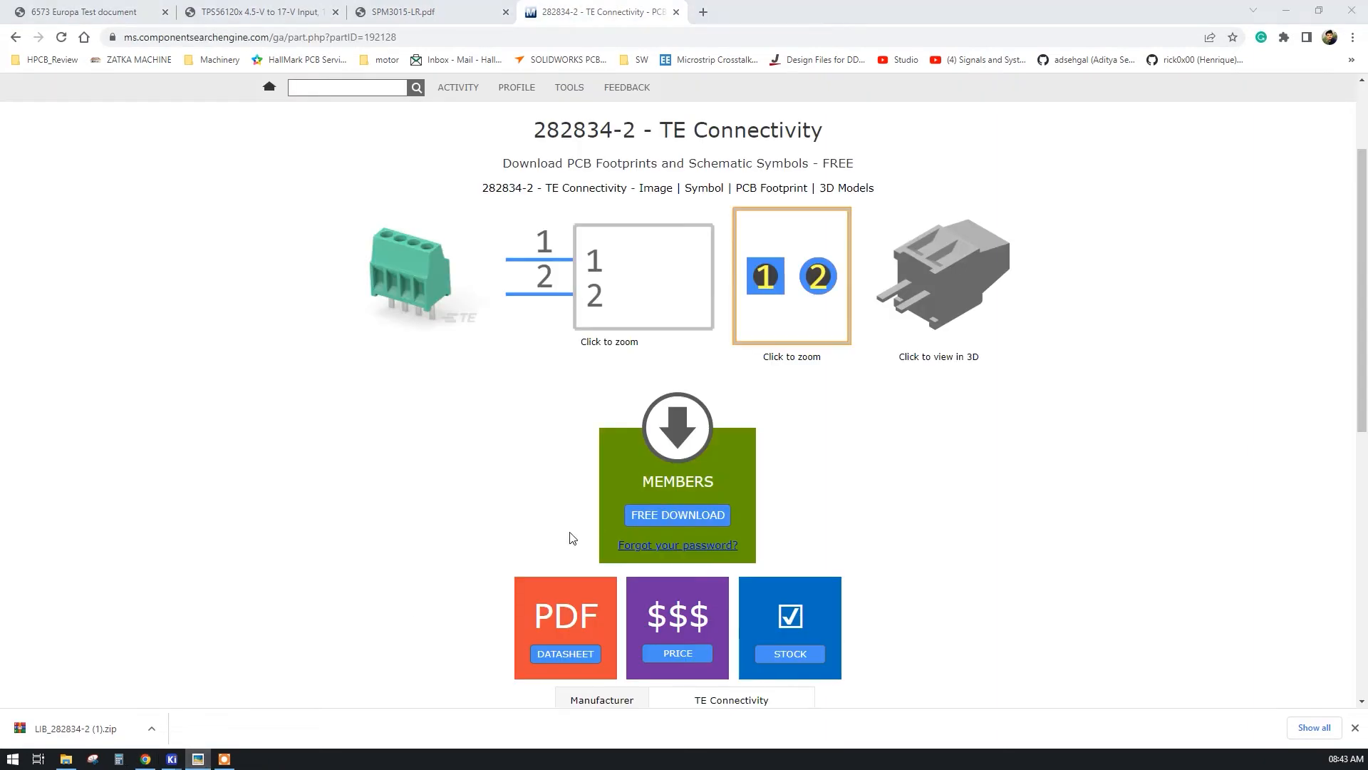
- Examine the converter's reference schematic image and the title and simplified schematic in the TPS56120x datasheet
left_click(189, 760)
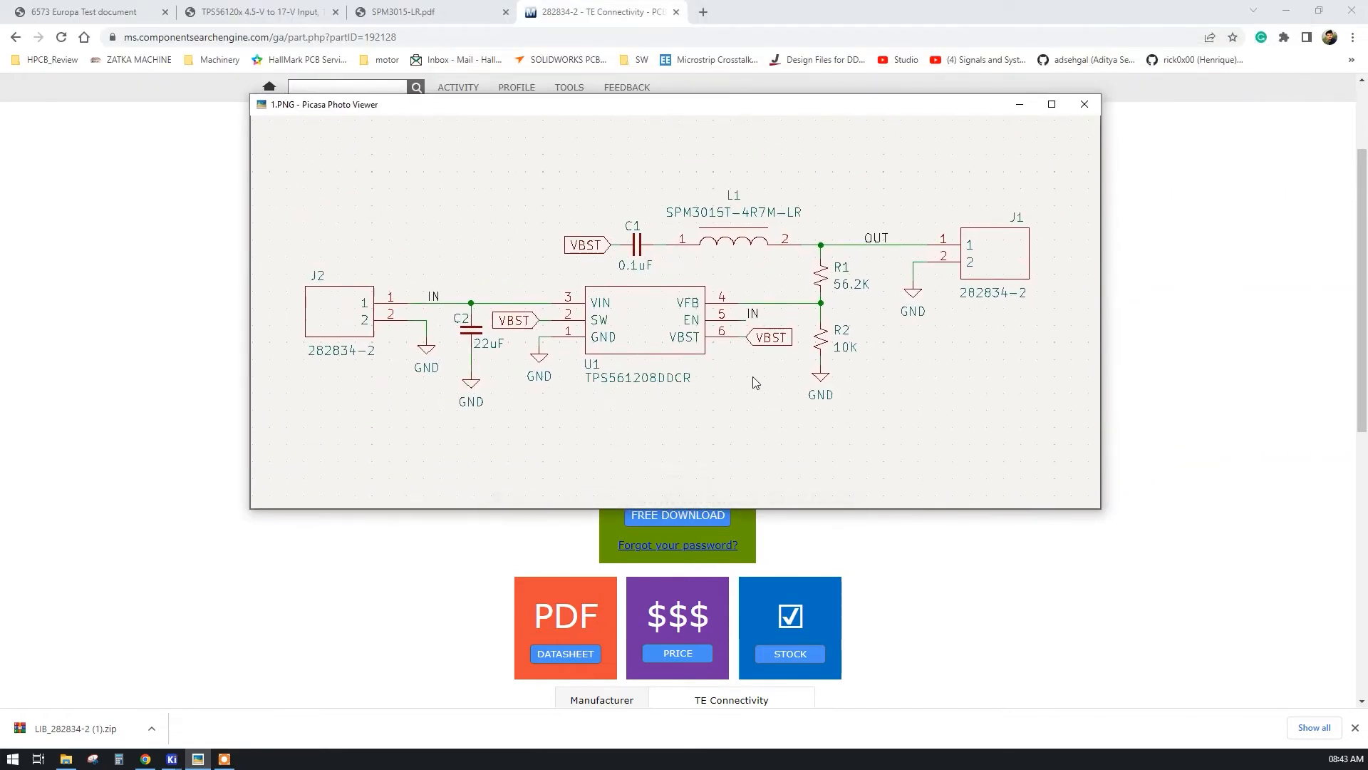
left_click(818, 7)
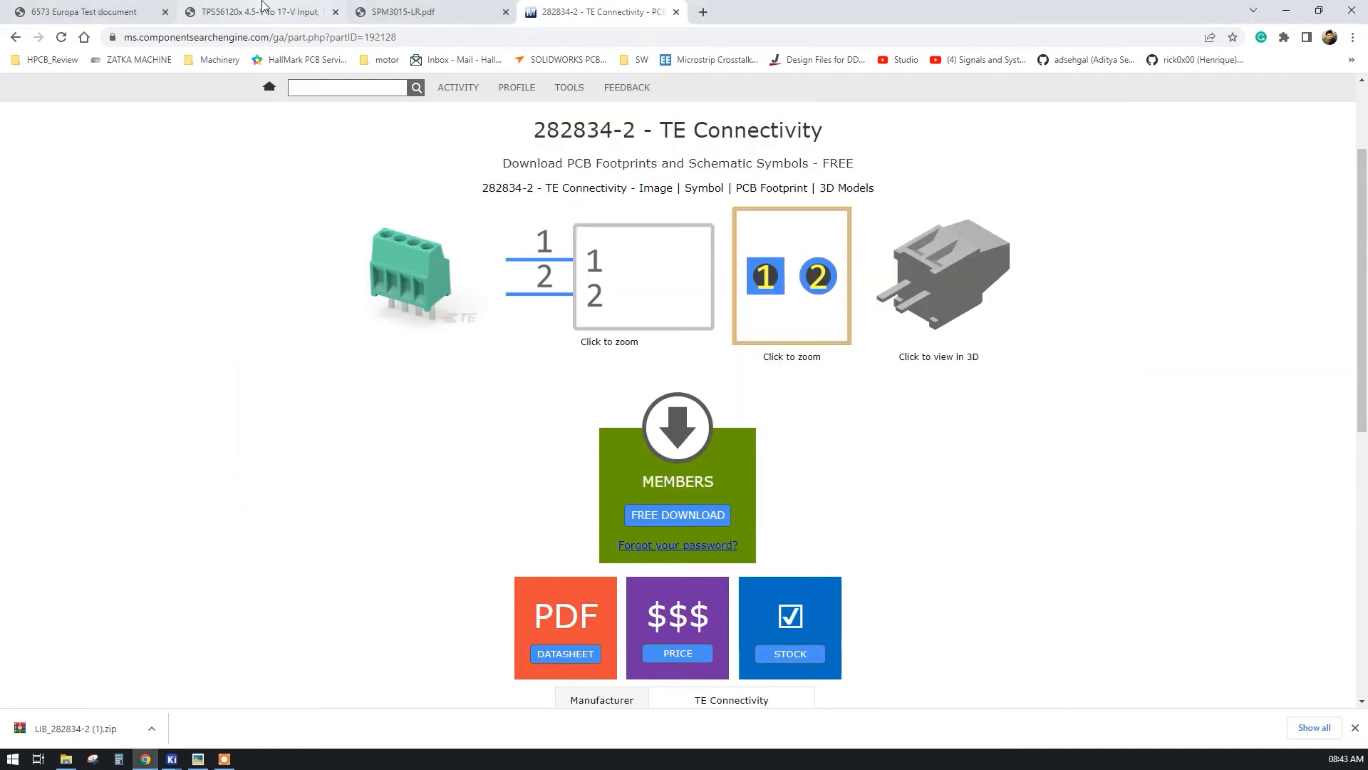
left_click(250, 10)
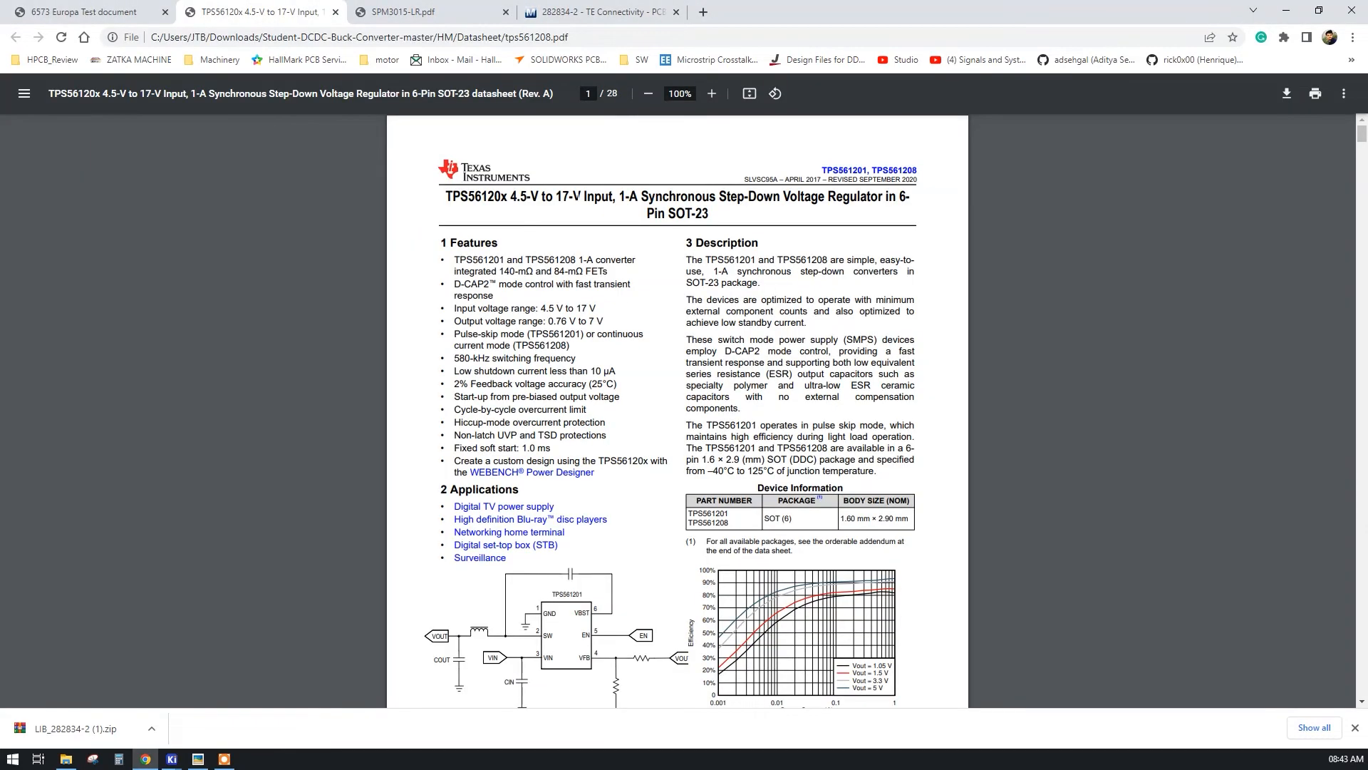
left_click_drag(656, 198, 895, 197)
left_click(660, 213)
left_click_drag(669, 213, 705, 213)
left_click(710, 214)
scroll(657, 563, "down", 2)
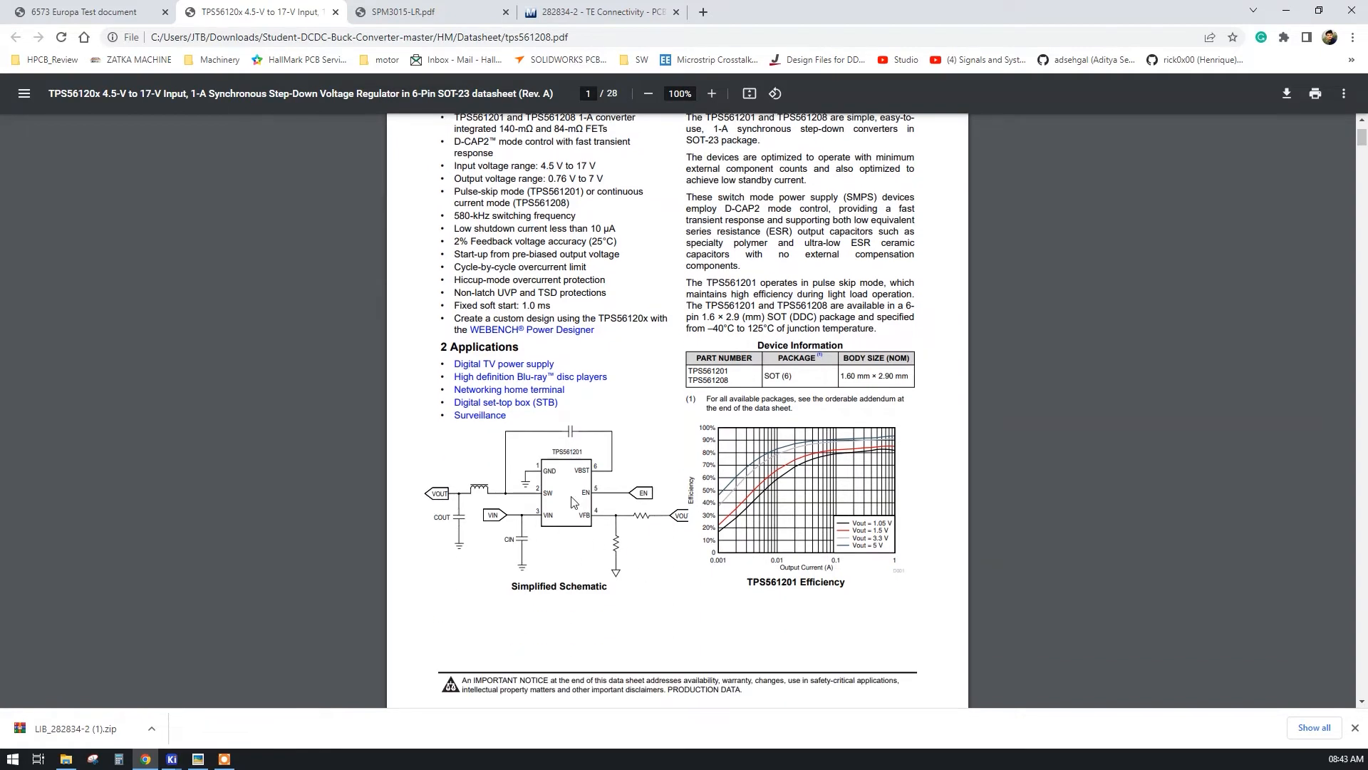
- Copy the part number TPS56120 from the datasheet title and search the Mouser component search engine for it
scroll(574, 502, "up", 2)
left_click_drag(501, 197, 446, 197)
right_click(456, 196)
left_click(512, 199)
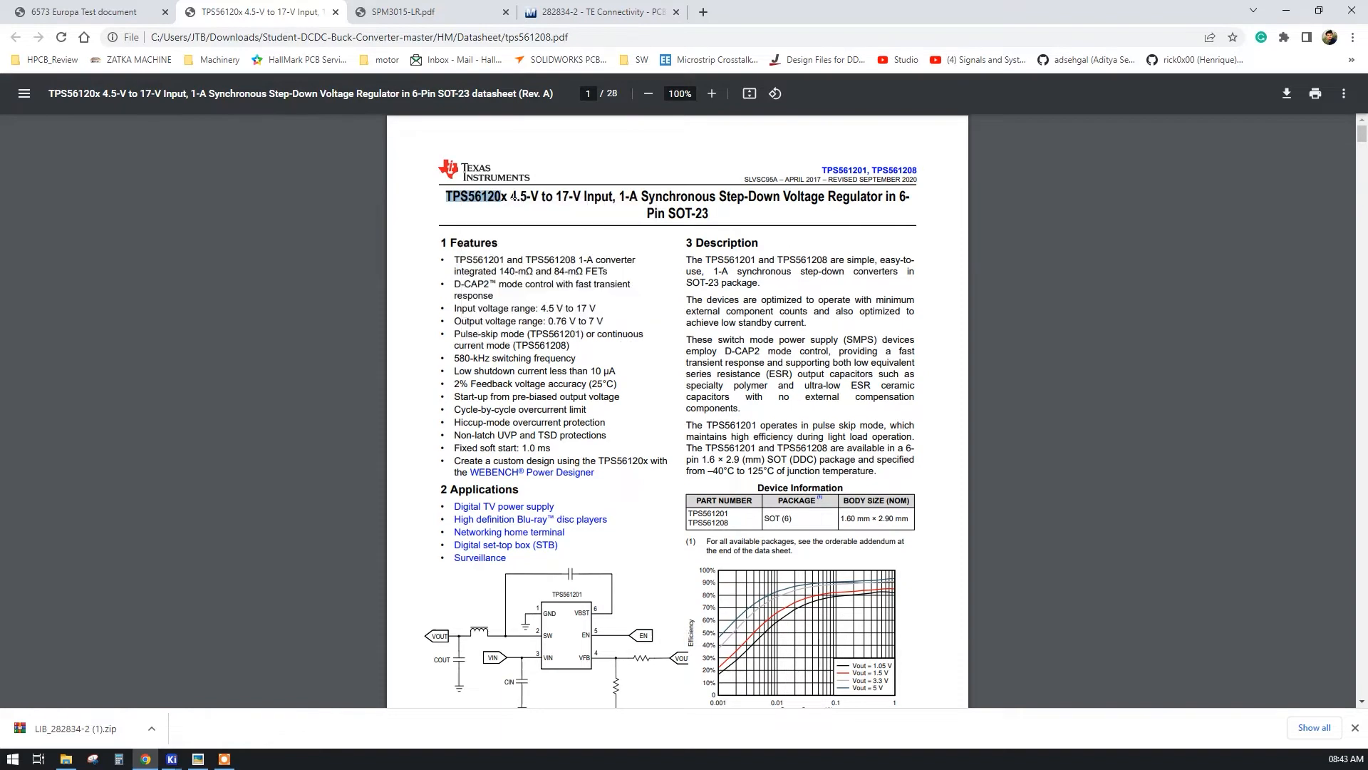
left_click(574, 17)
scroll(450, 274, "up", 2)
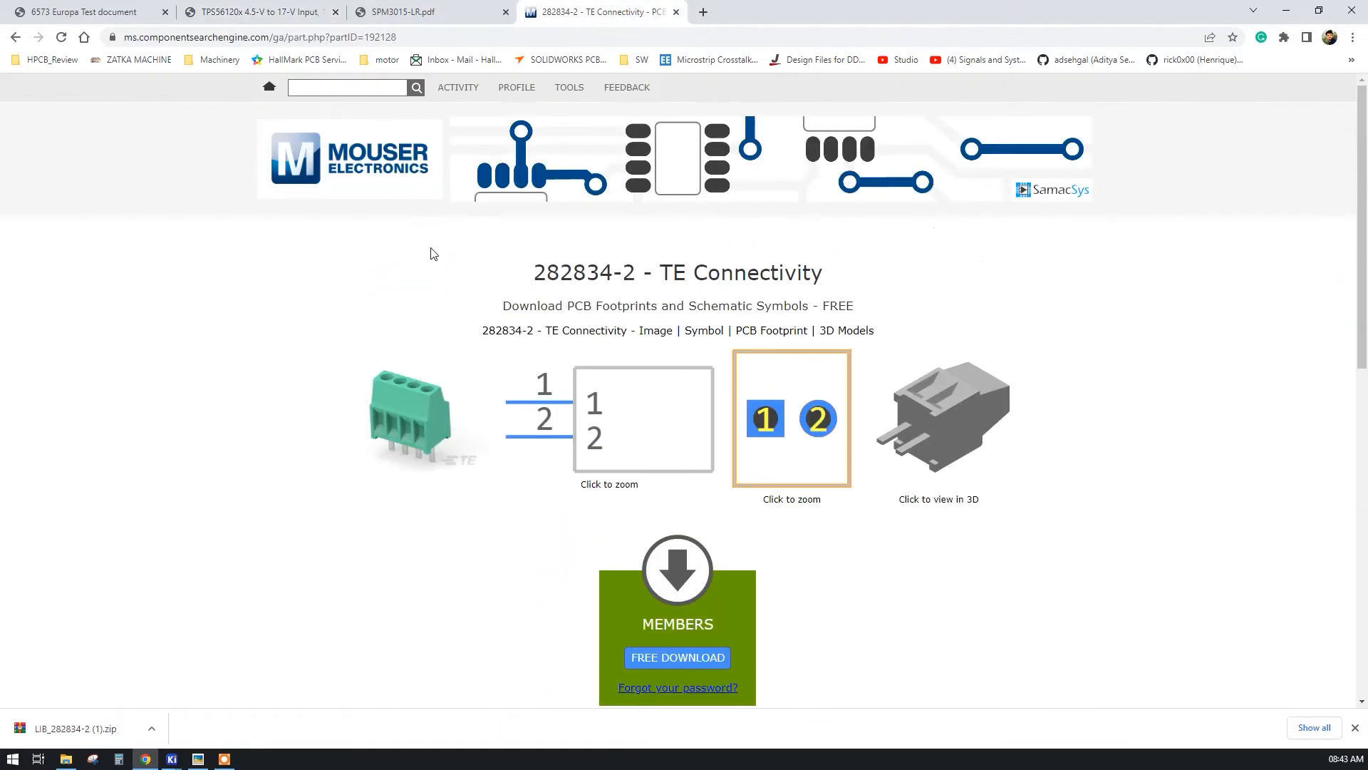
left_click(332, 87)
right_click(332, 87)
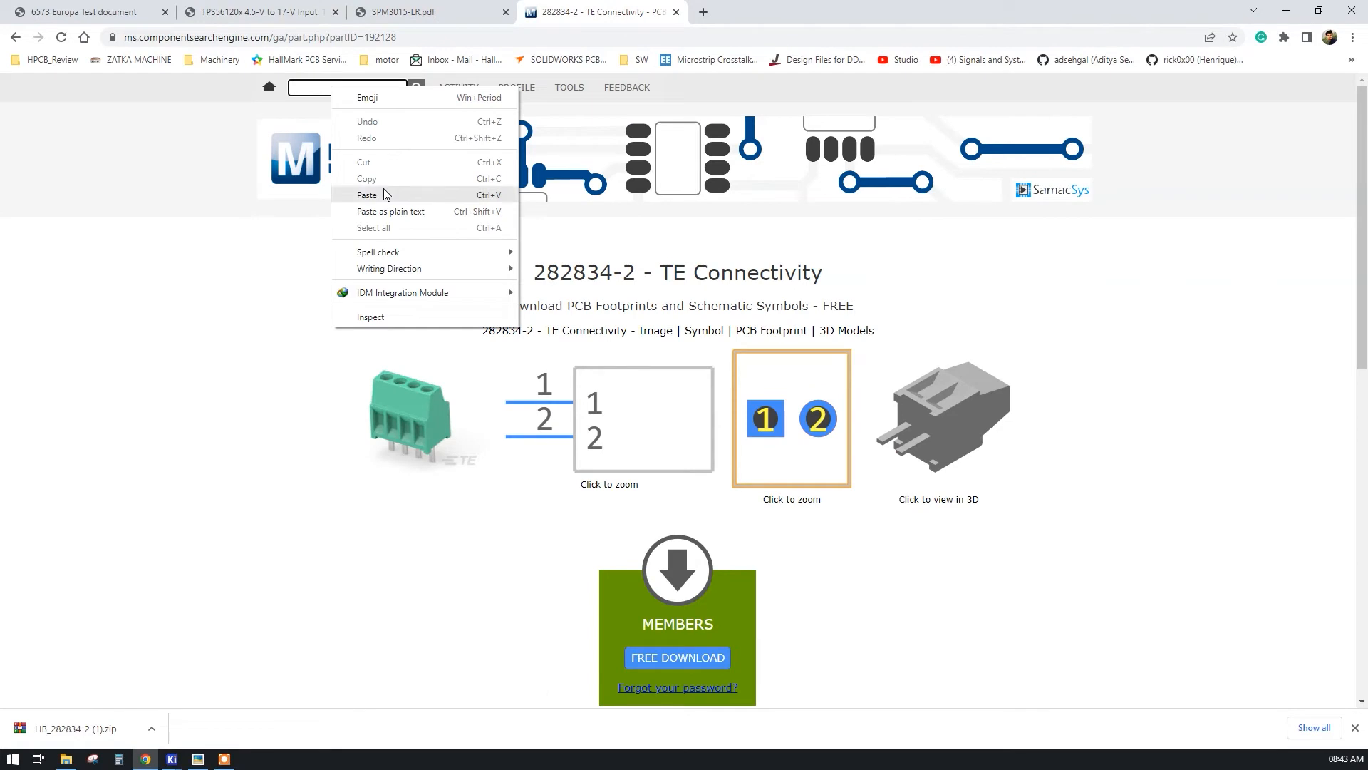
left_click(384, 188)
left_click(417, 94)
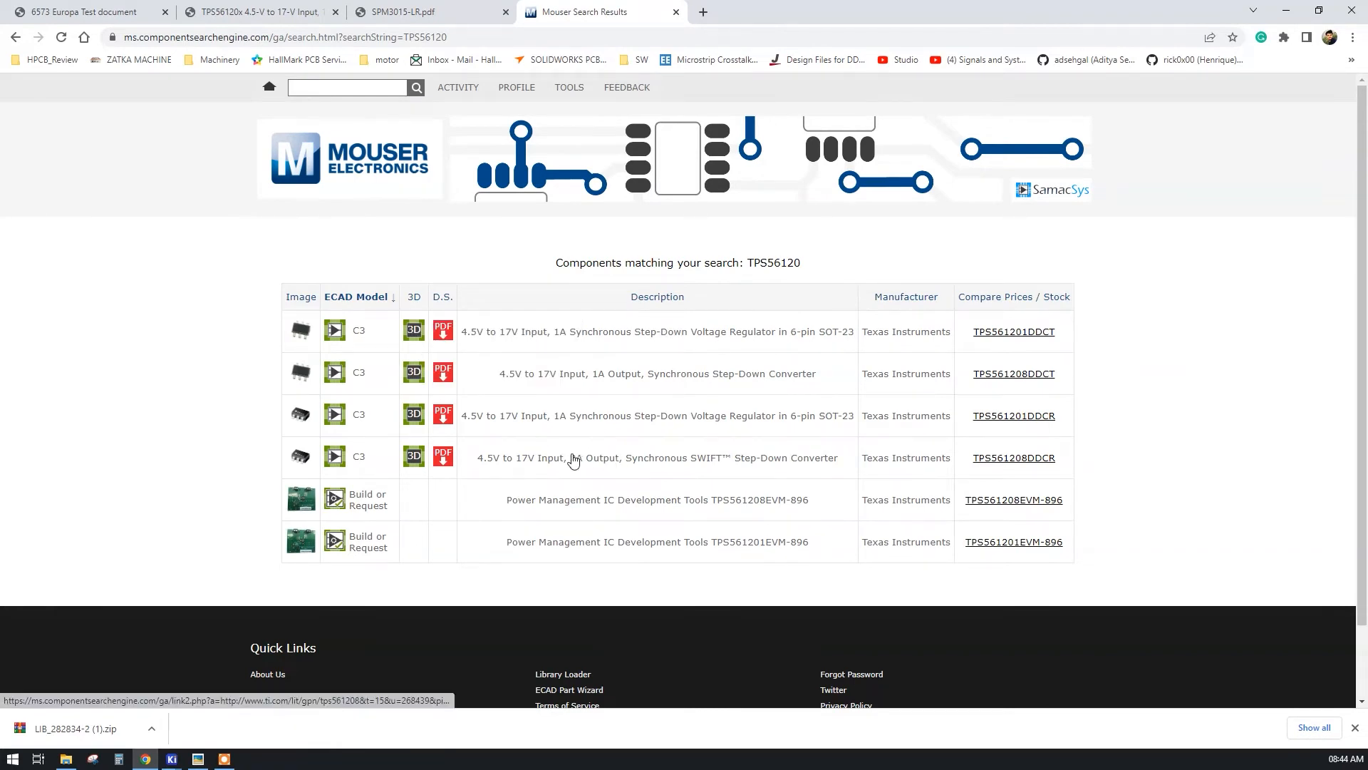
- Open the ECAD model pages of TPS561201DDCT, TPS561208DDCT, TPS561201DDCR and TPS561208DDCR from the search results
mouse_move(321, 370)
left_click(332, 335)
left_click(333, 376)
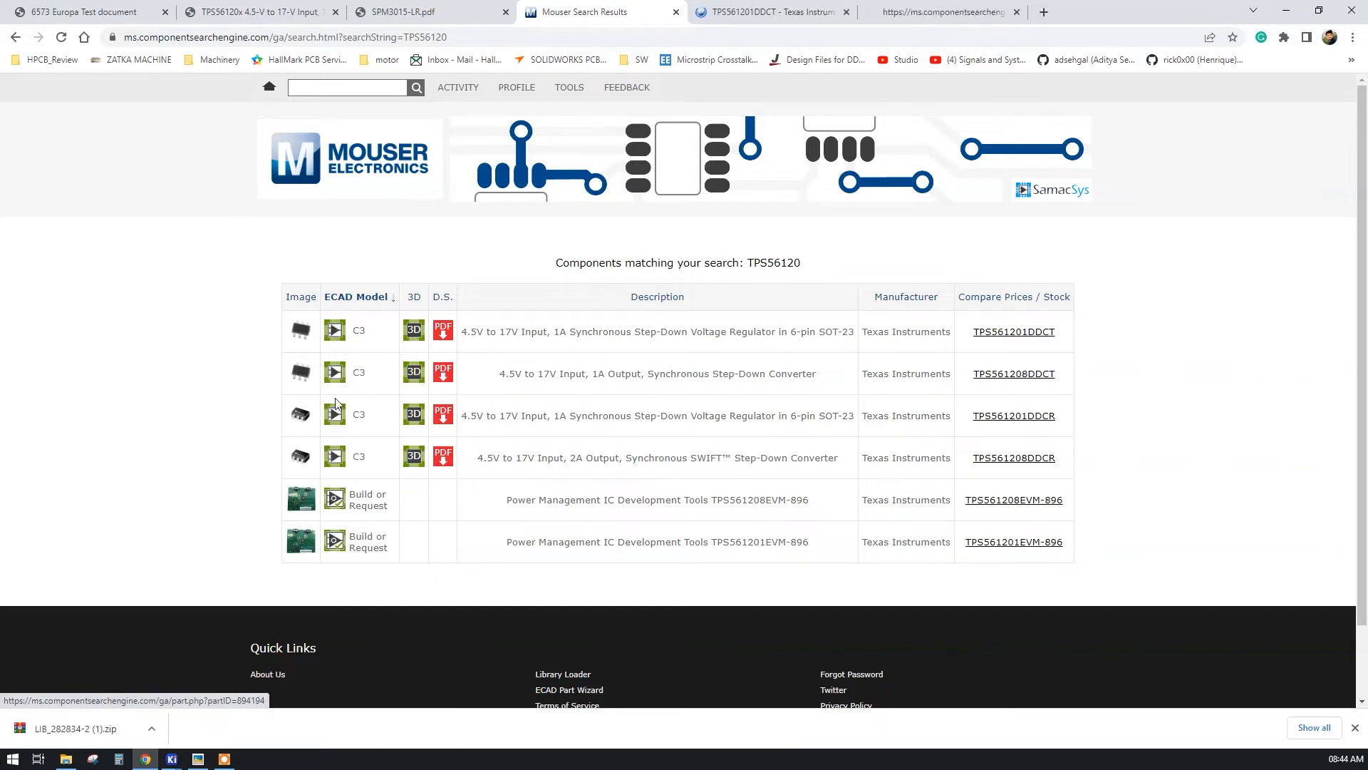
left_click(336, 420)
left_click(335, 456)
left_click(630, 9)
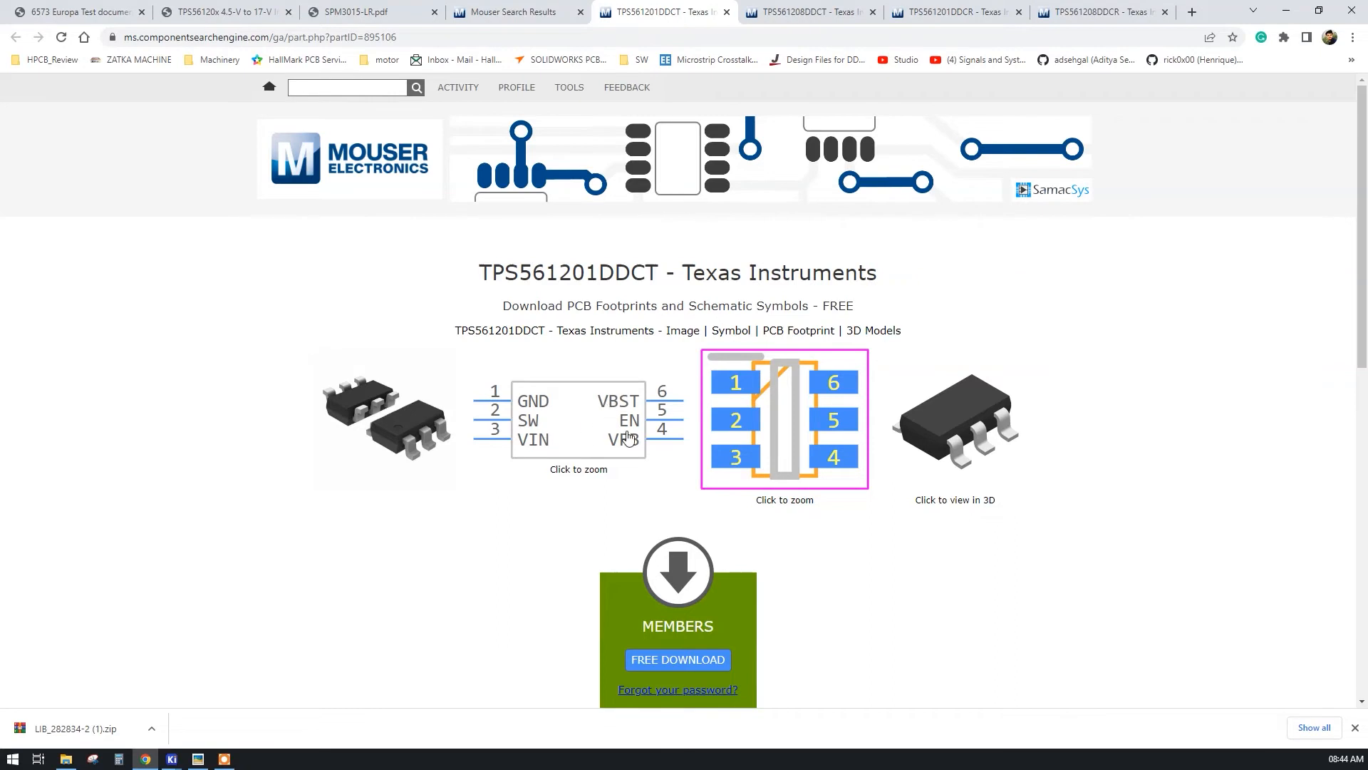
- Compare the symbols, footprints and 3D models of the four TPS56120x variants and close their pages
key("ctrl+Tab")
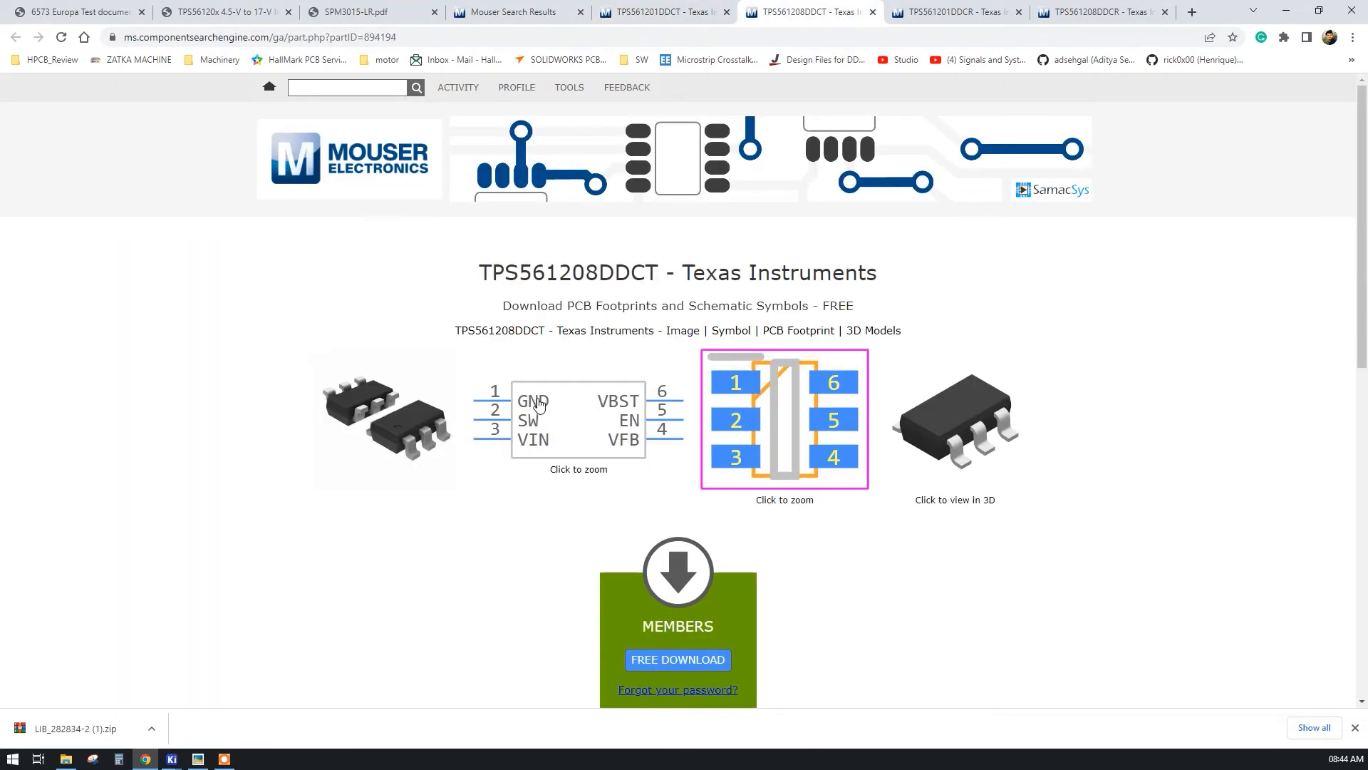
key("ctrl+Tab")
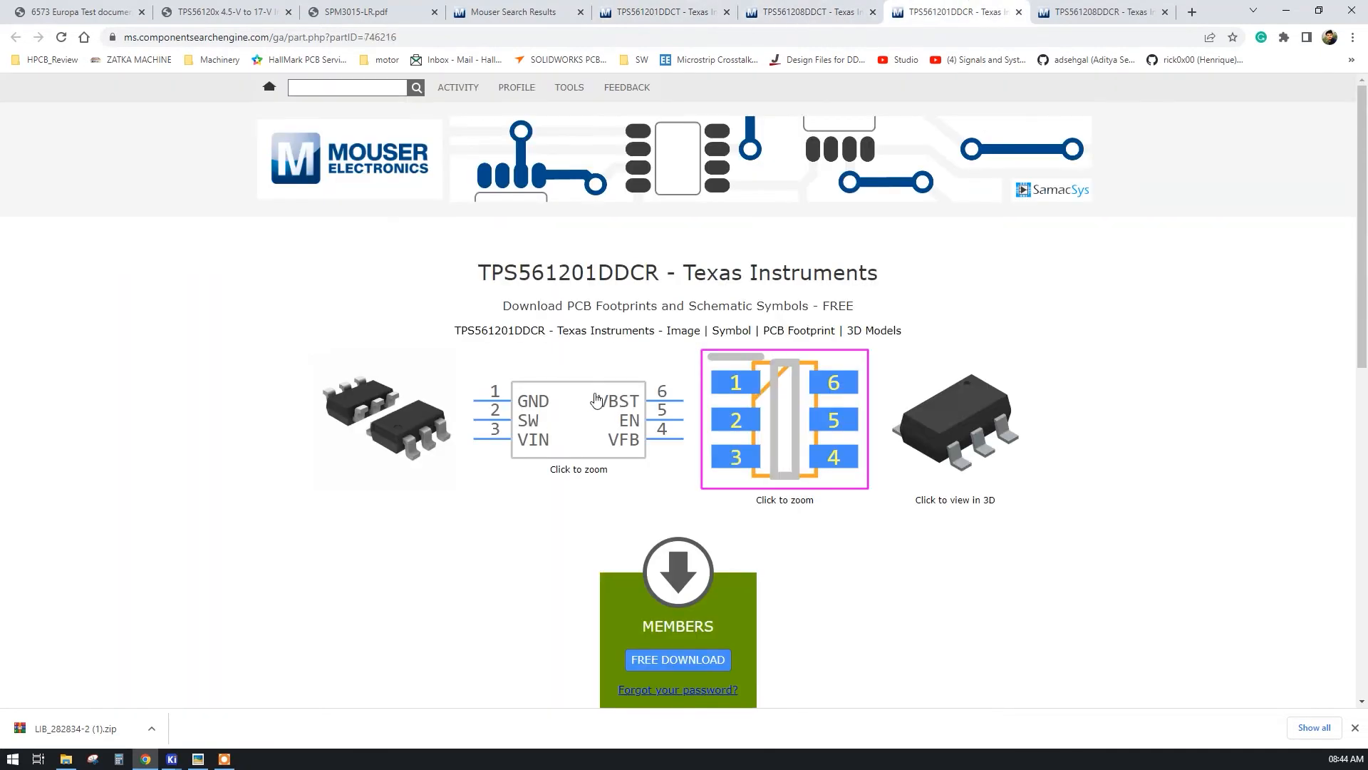
key("ctrl+Tab")
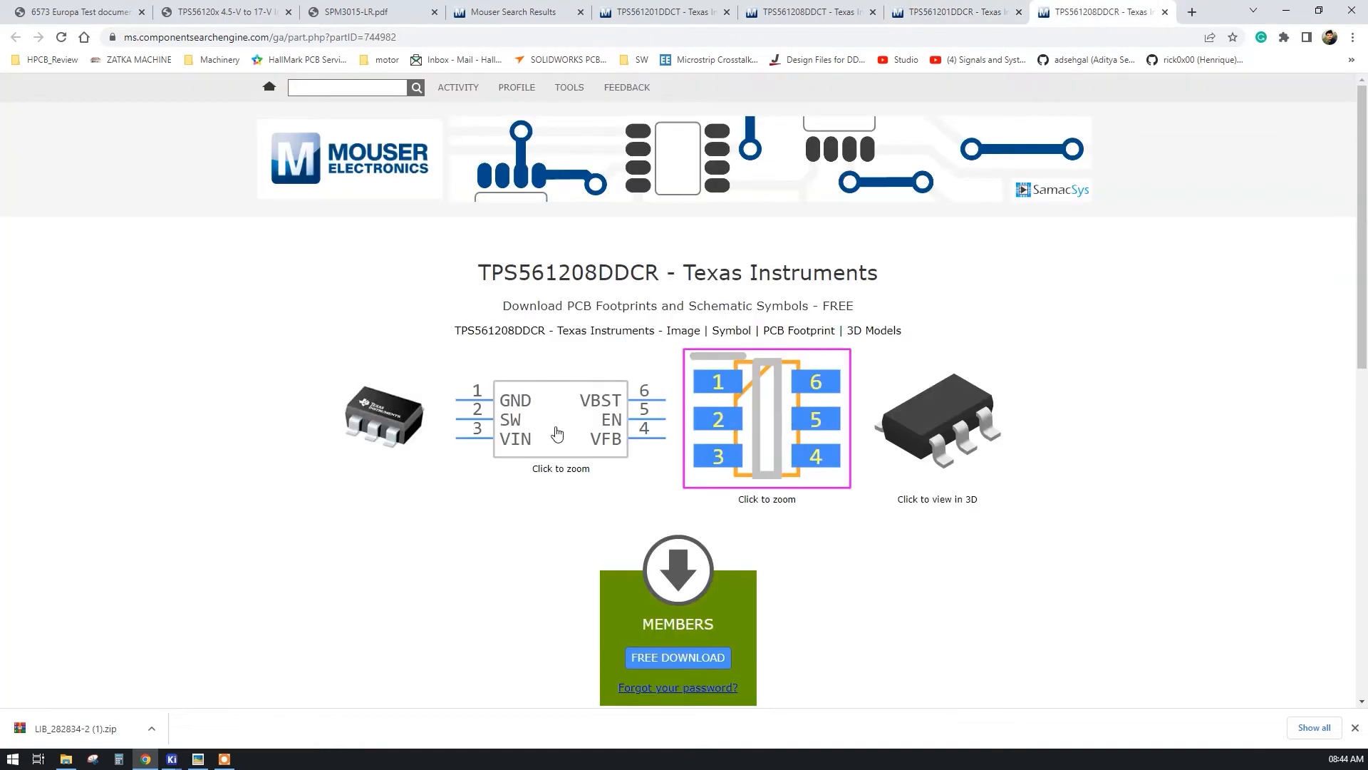
left_click(912, 9)
left_click(821, 9)
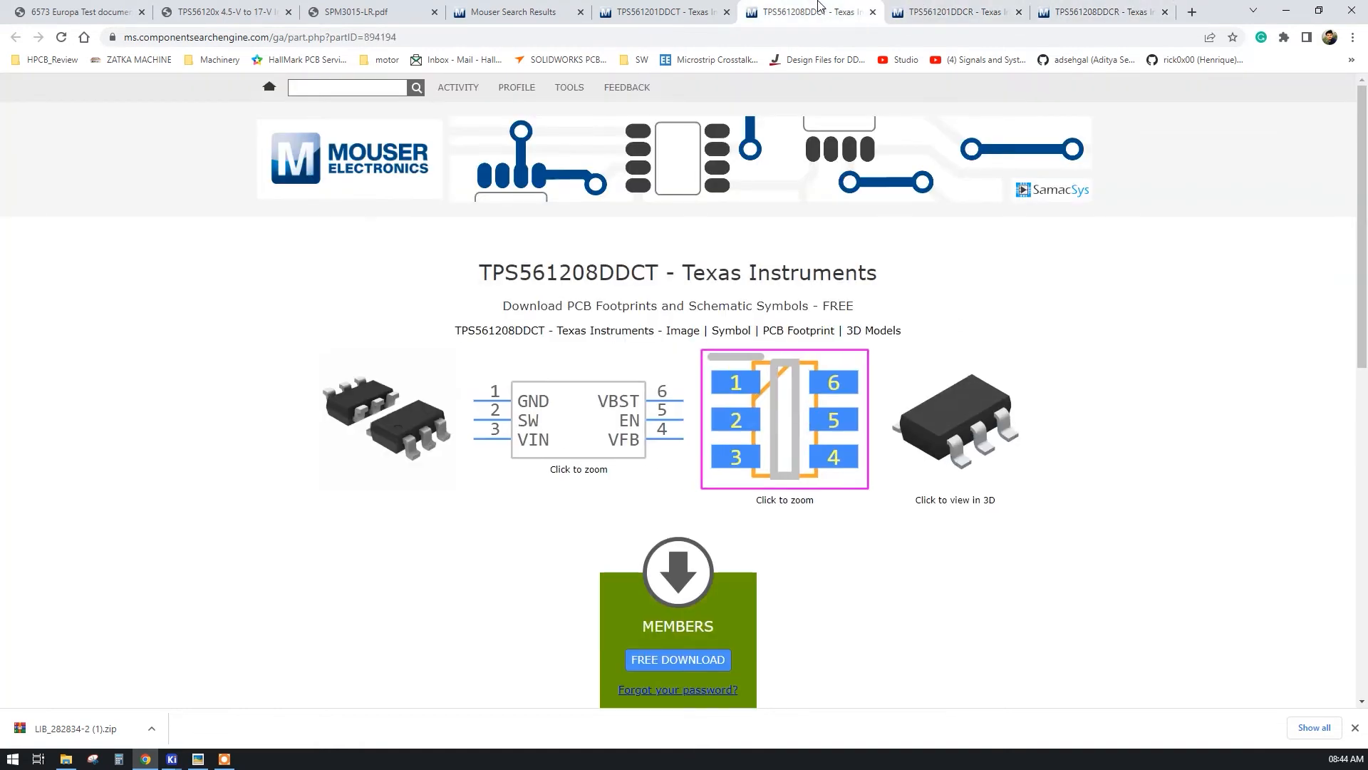
left_click(693, 7)
left_click(513, 11)
left_click(656, 12)
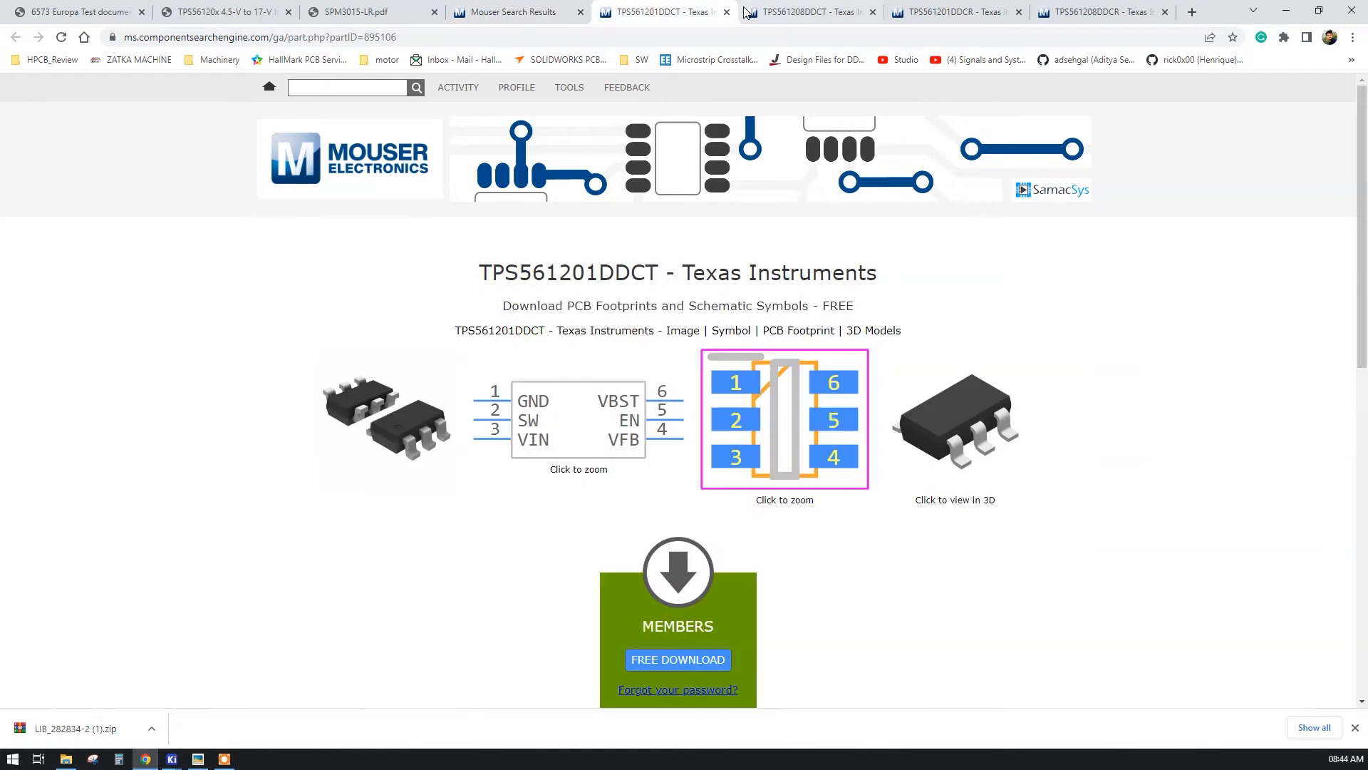
left_click(726, 12)
left_click(726, 12)
left_click(726, 12)
left_click(726, 12)
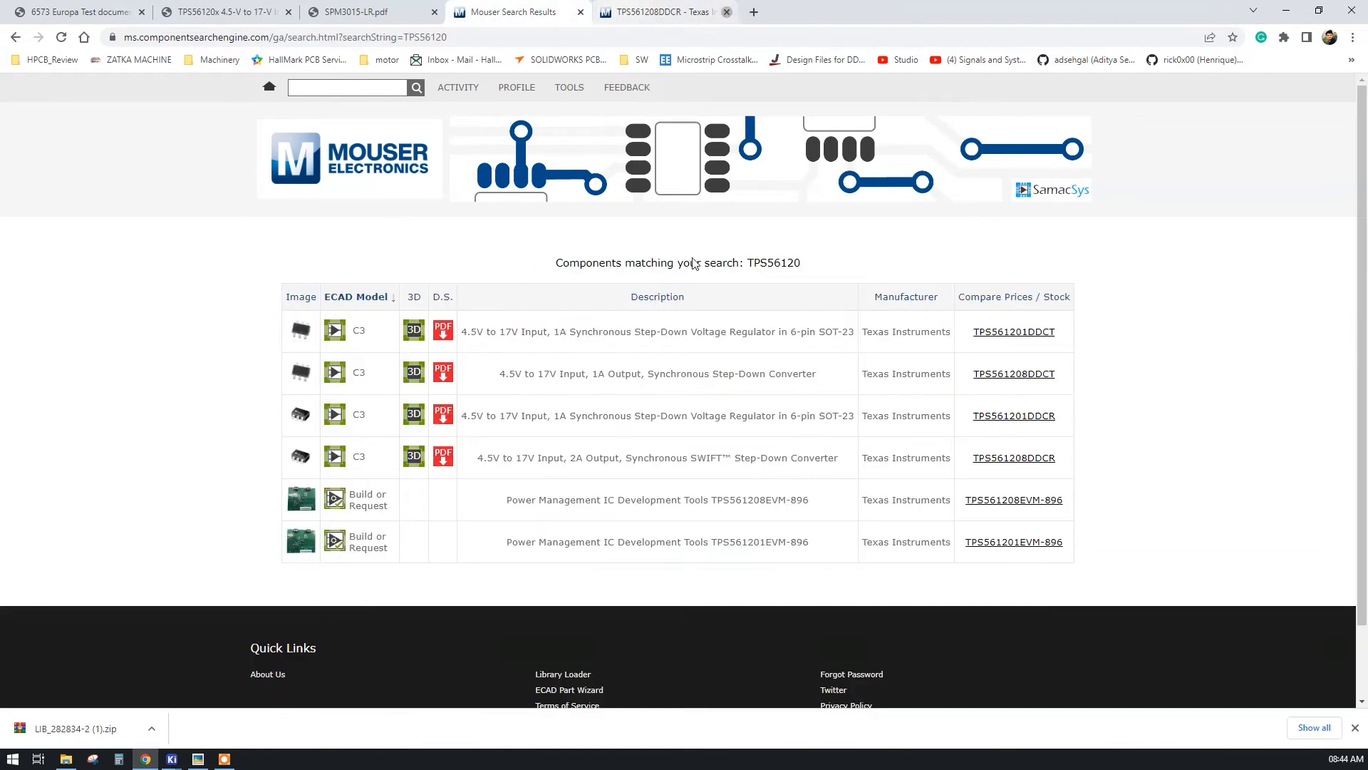
- Download the TPS561201DDCR model from its ECAD page into the SamacSys parts library
left_click(335, 413)
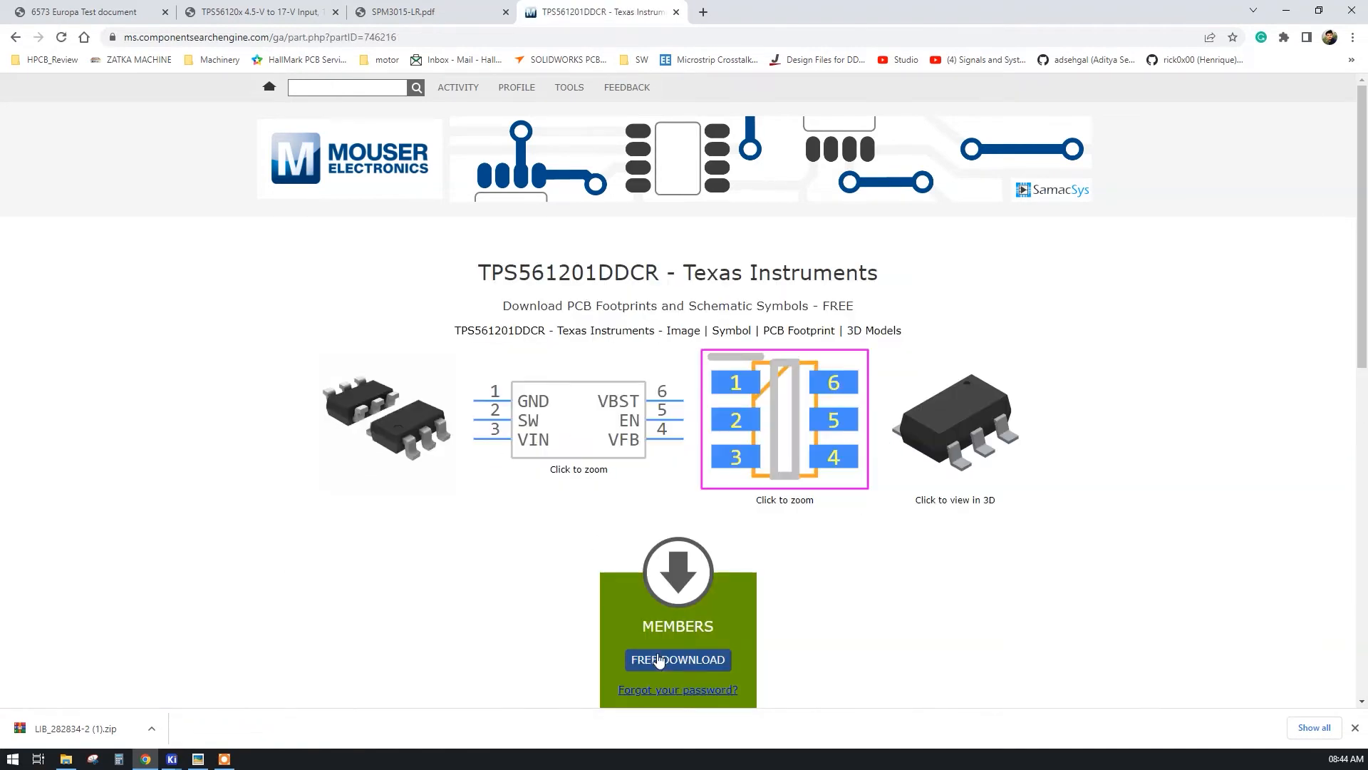
left_click(690, 661)
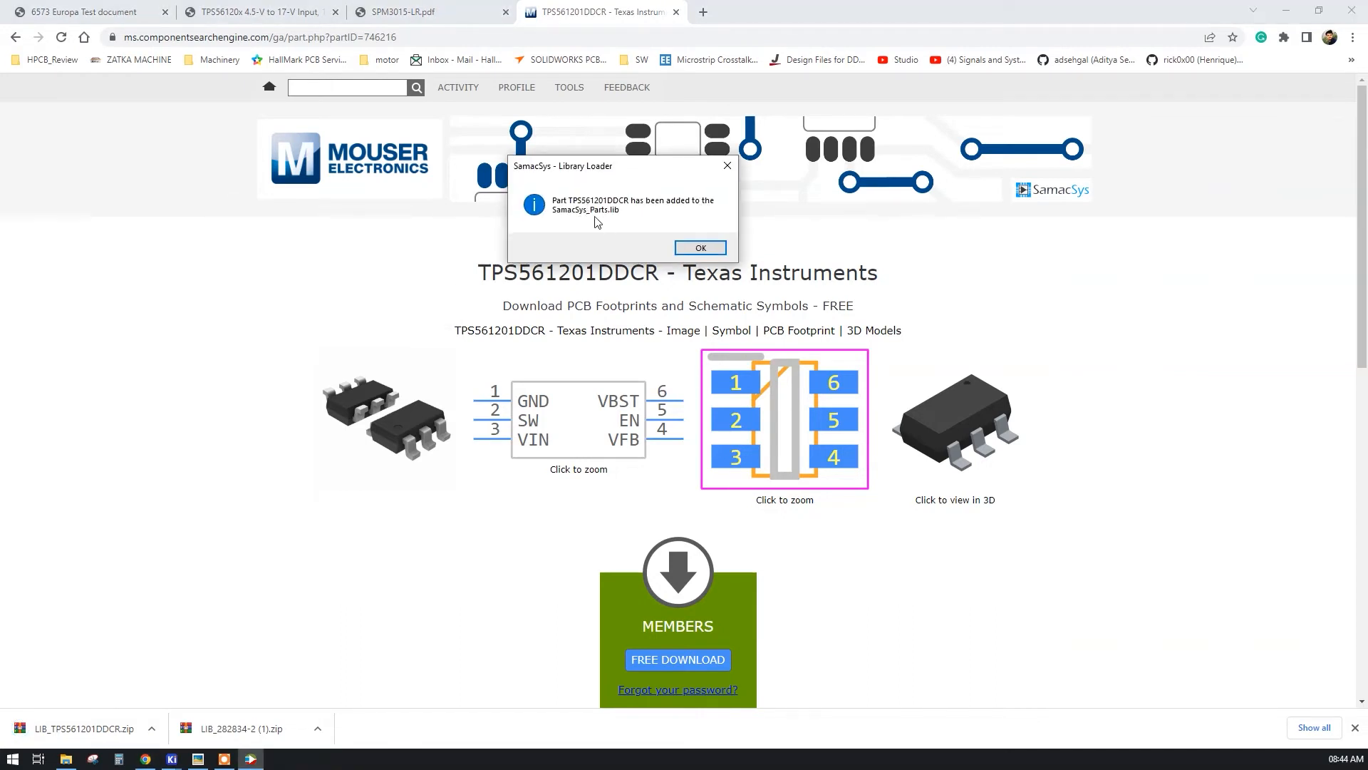
left_click(689, 253)
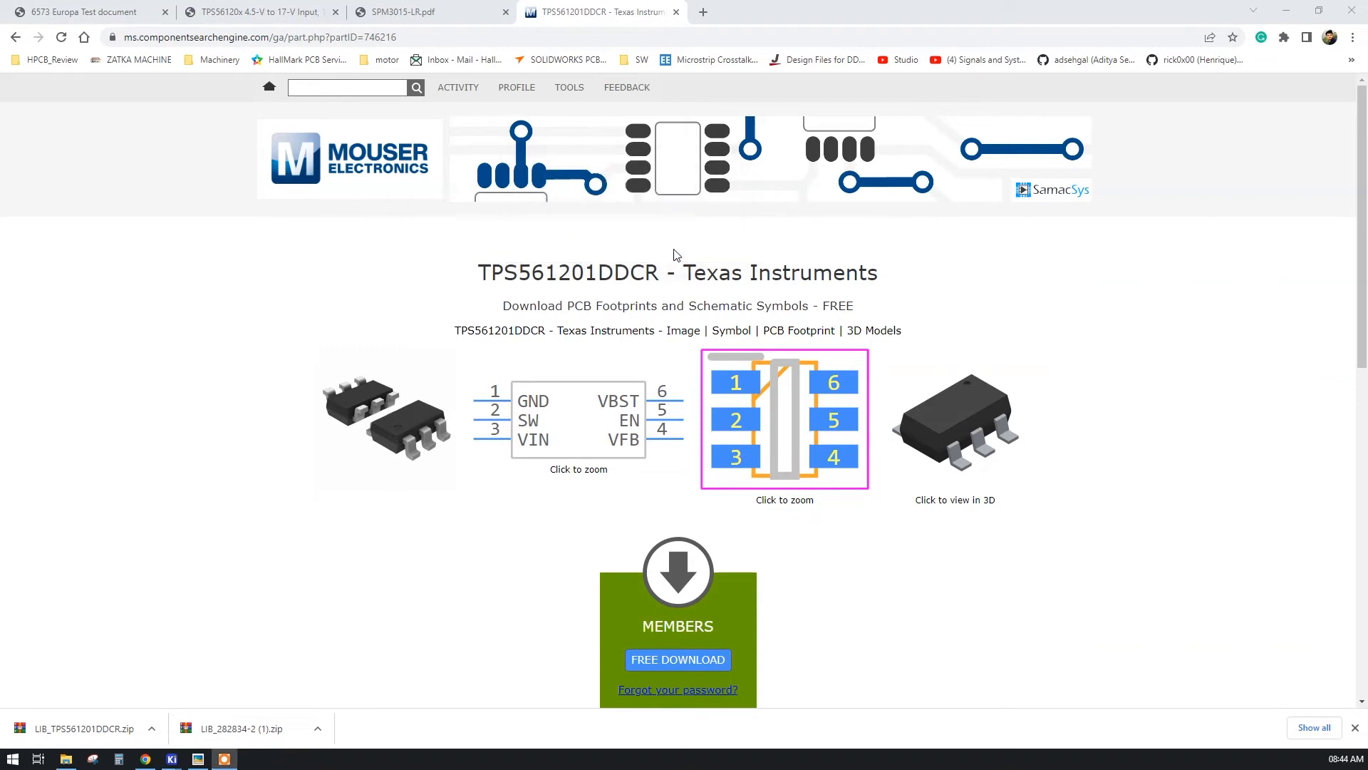
- Check the inductor in the reference schematic image and find the electrical characteristics table in the SPM3015-LR datasheet
left_click(367, 11)
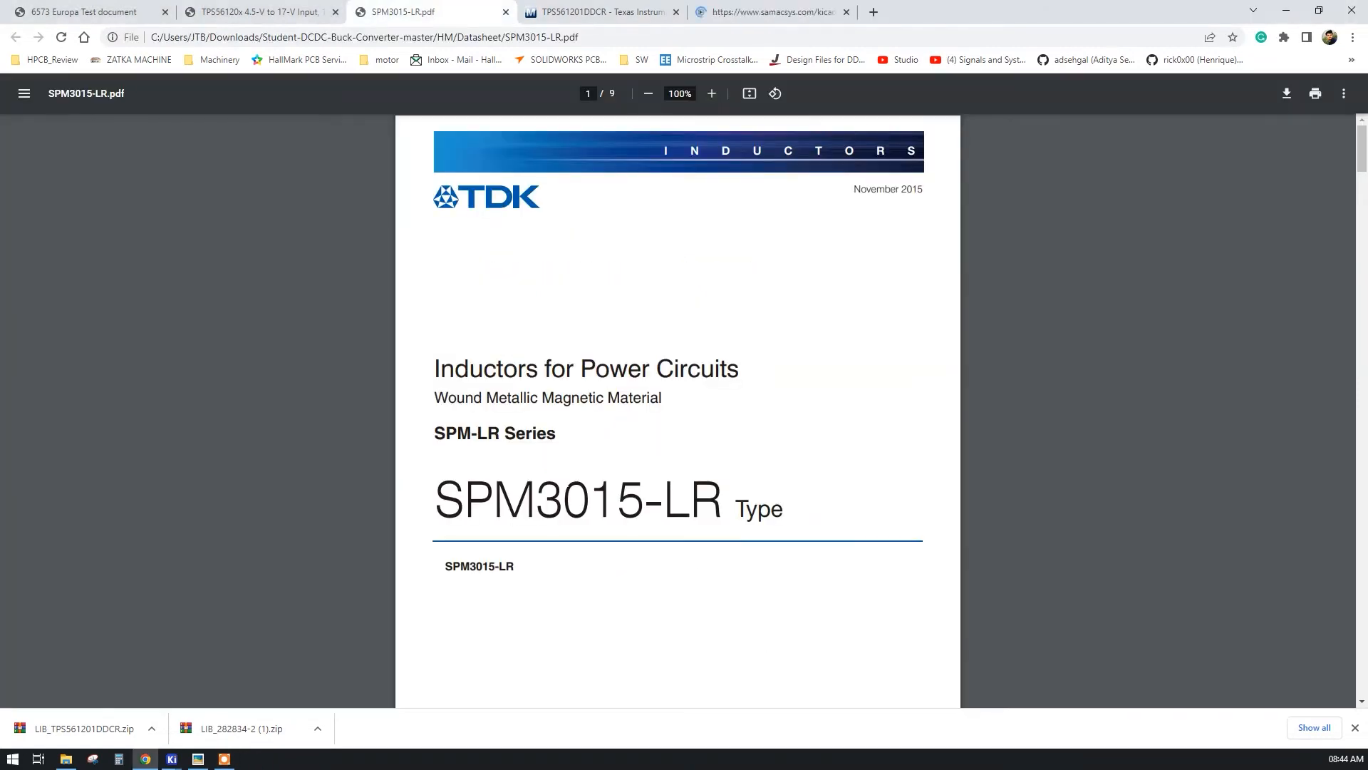
scroll(302, 690, "down", 2)
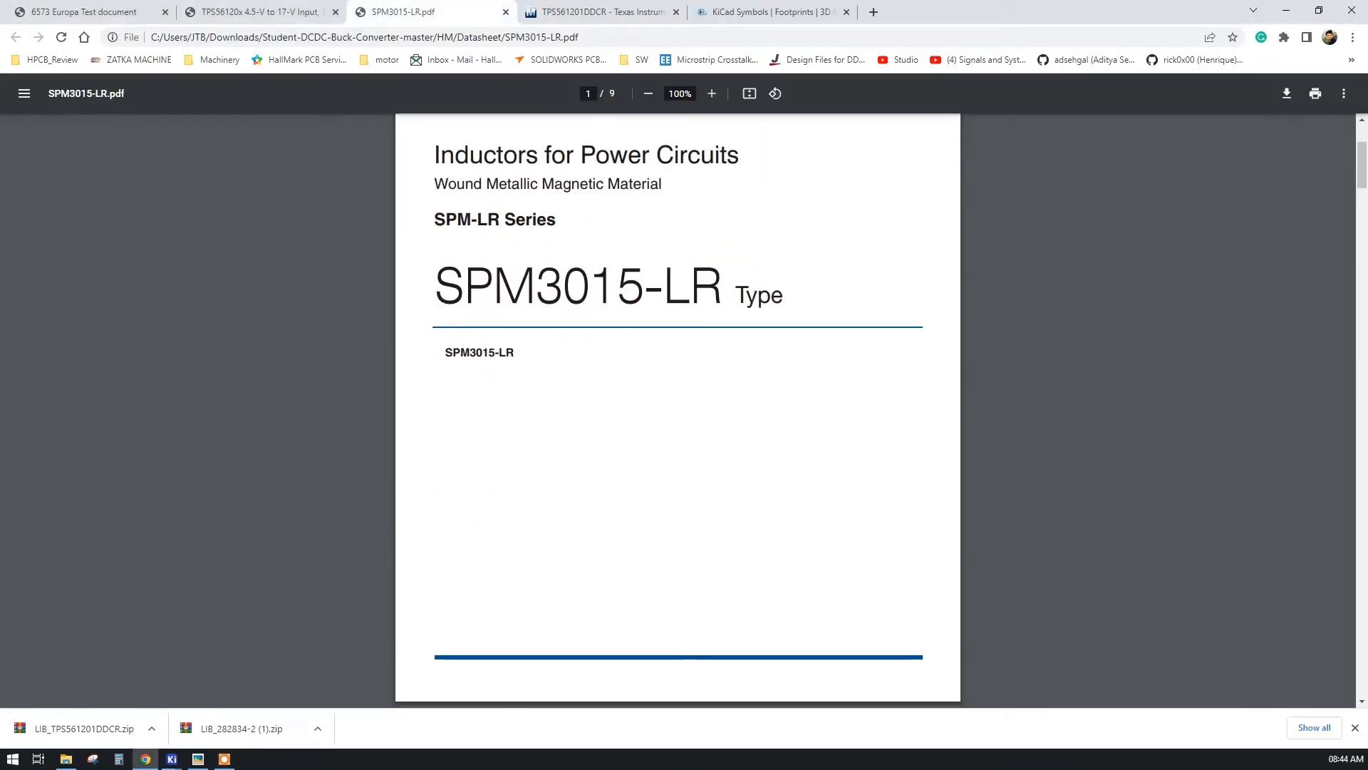
left_click(197, 759)
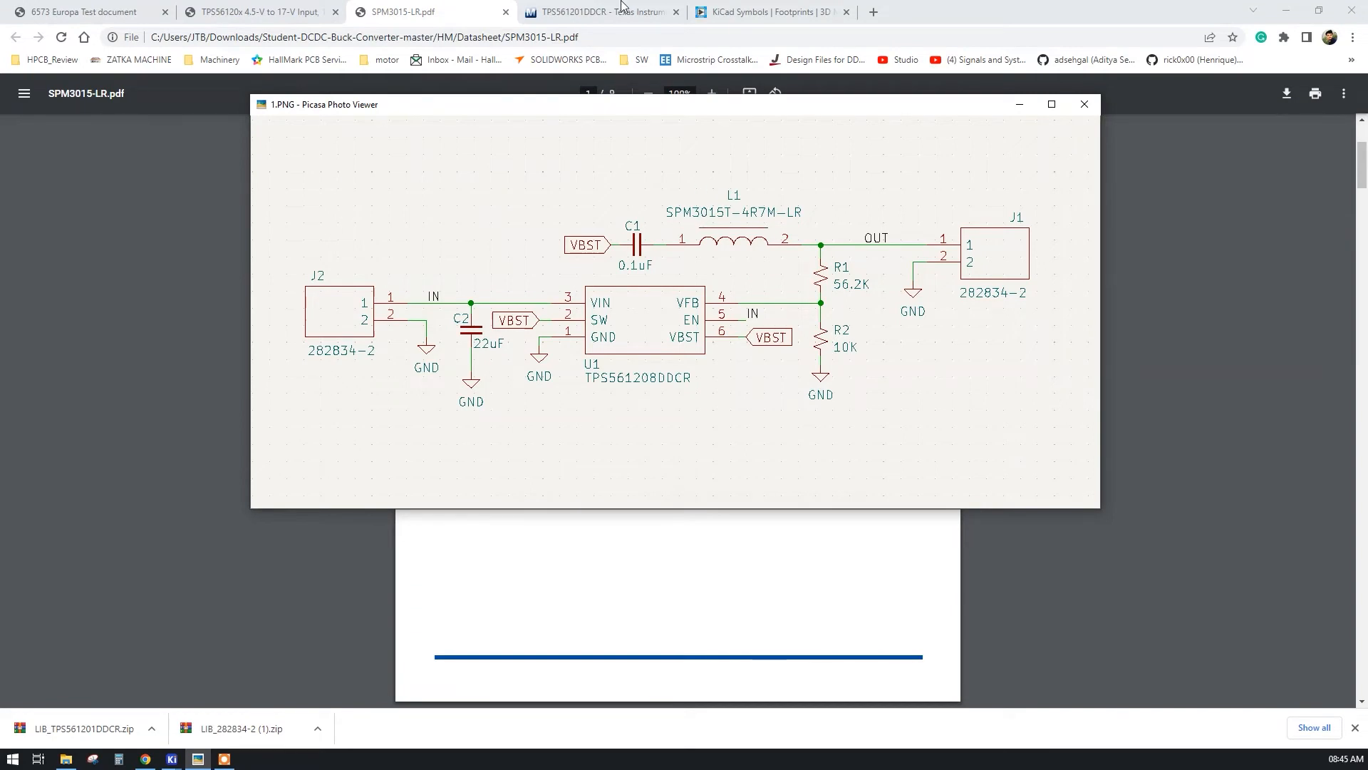
left_click(602, 12)
left_click(440, 10)
left_click_drag(446, 282, 562, 285)
scroll(744, 285, "down", 15)
scroll(745, 285, "down", 20)
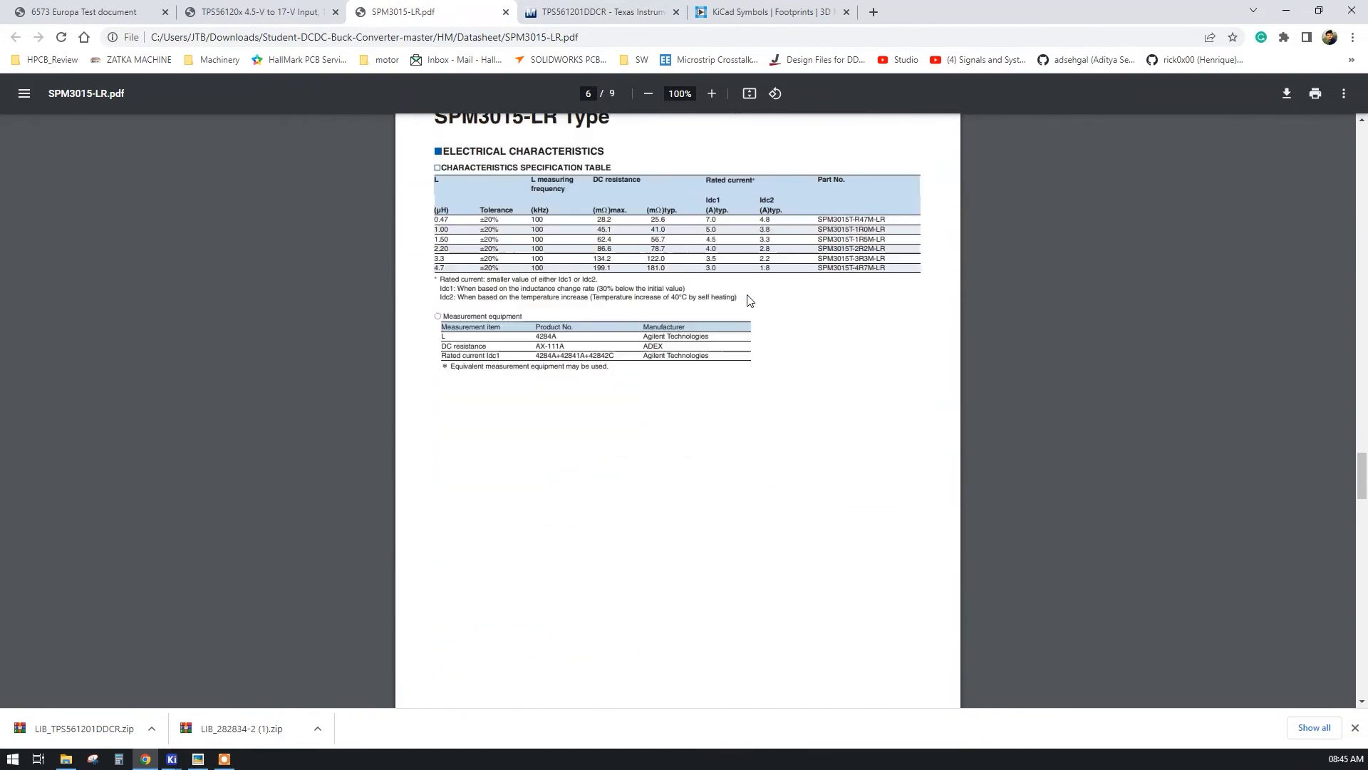
scroll(750, 300, "up", 1)
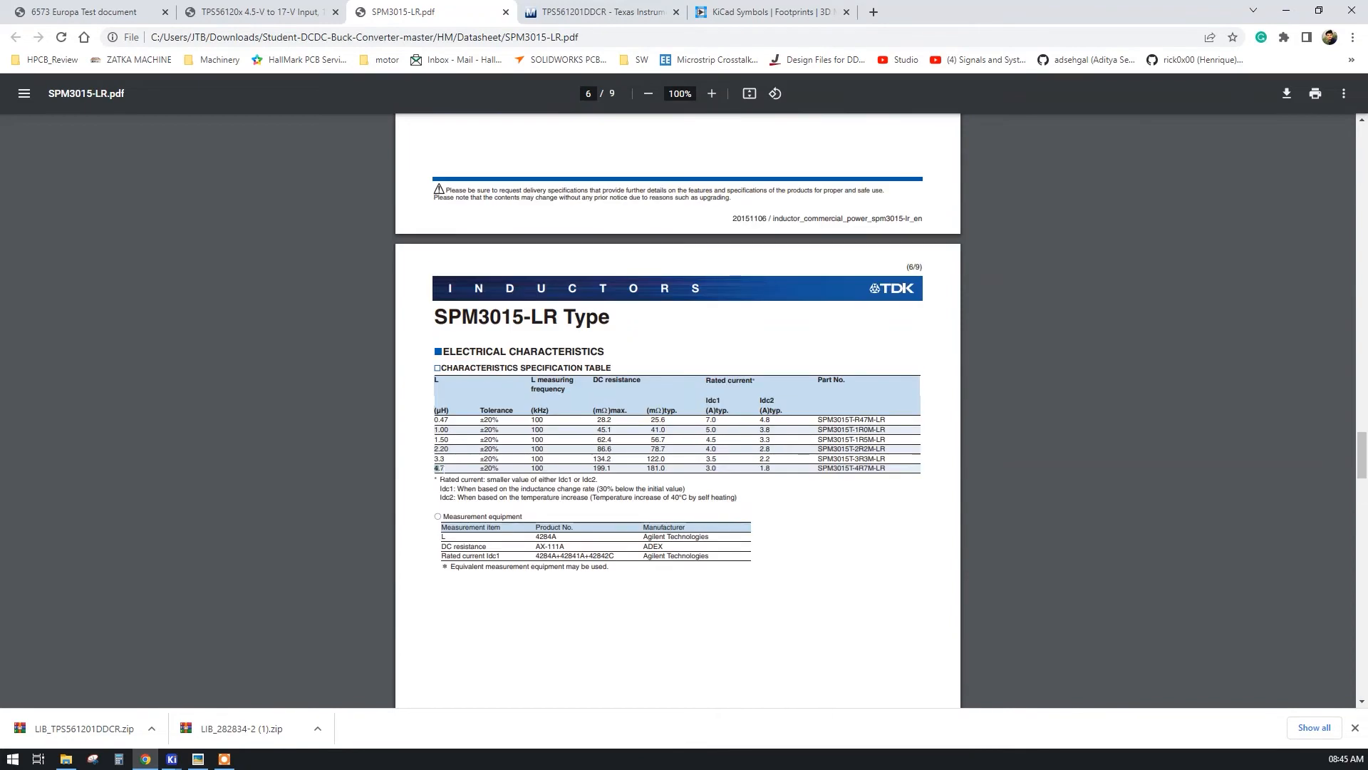
- Copy the part number SPM3015T-4R7M-LR of the 4.7 µH inductor from the characteristics table
left_click_drag(470, 470, 726, 469)
left_click(836, 461)
triple_click(836, 467)
left_click(818, 468)
left_click_drag(818, 469, 885, 468)
right_click(873, 471)
left_click(890, 482)
- Search the Mouser component search engine for SPM3015T-4R7M-LR and close the extra KiCad symbols web page
left_click(599, 12)
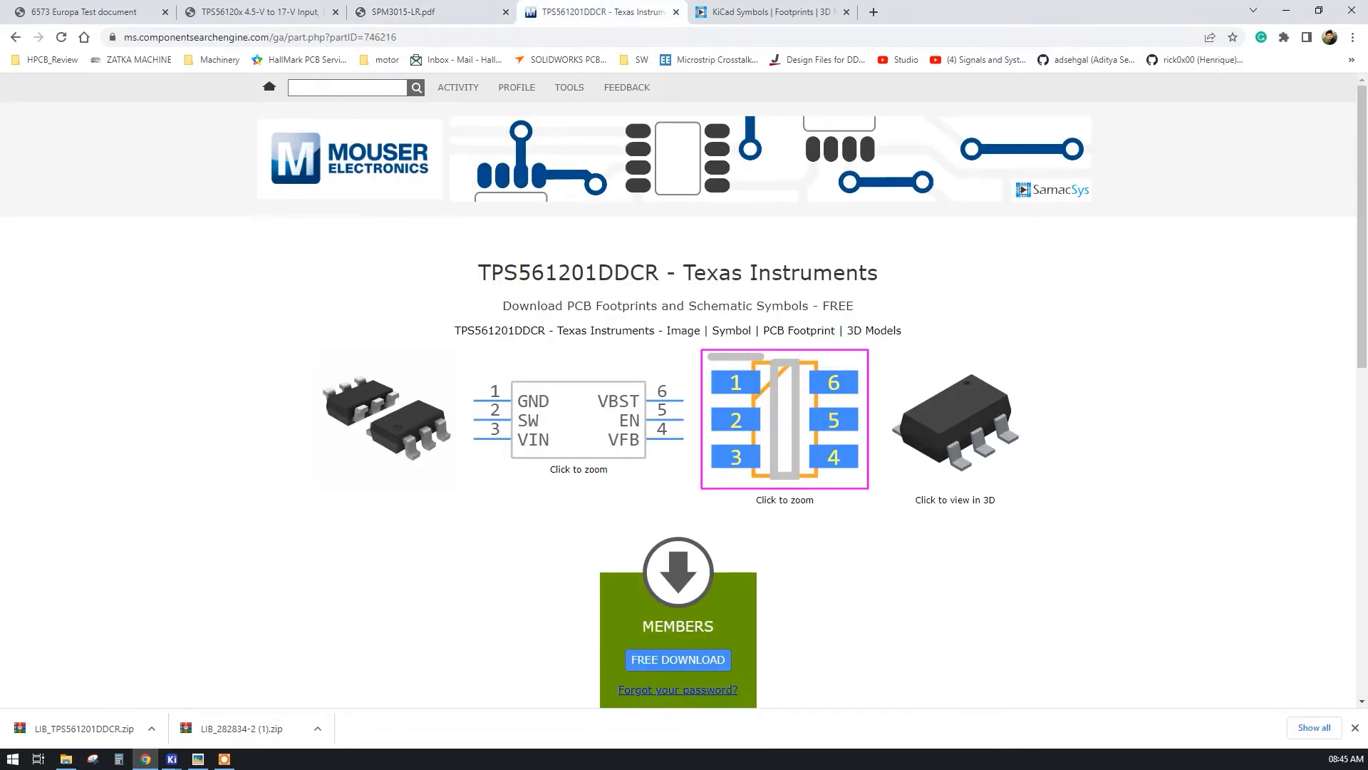
right_click(338, 92)
left_click(389, 197)
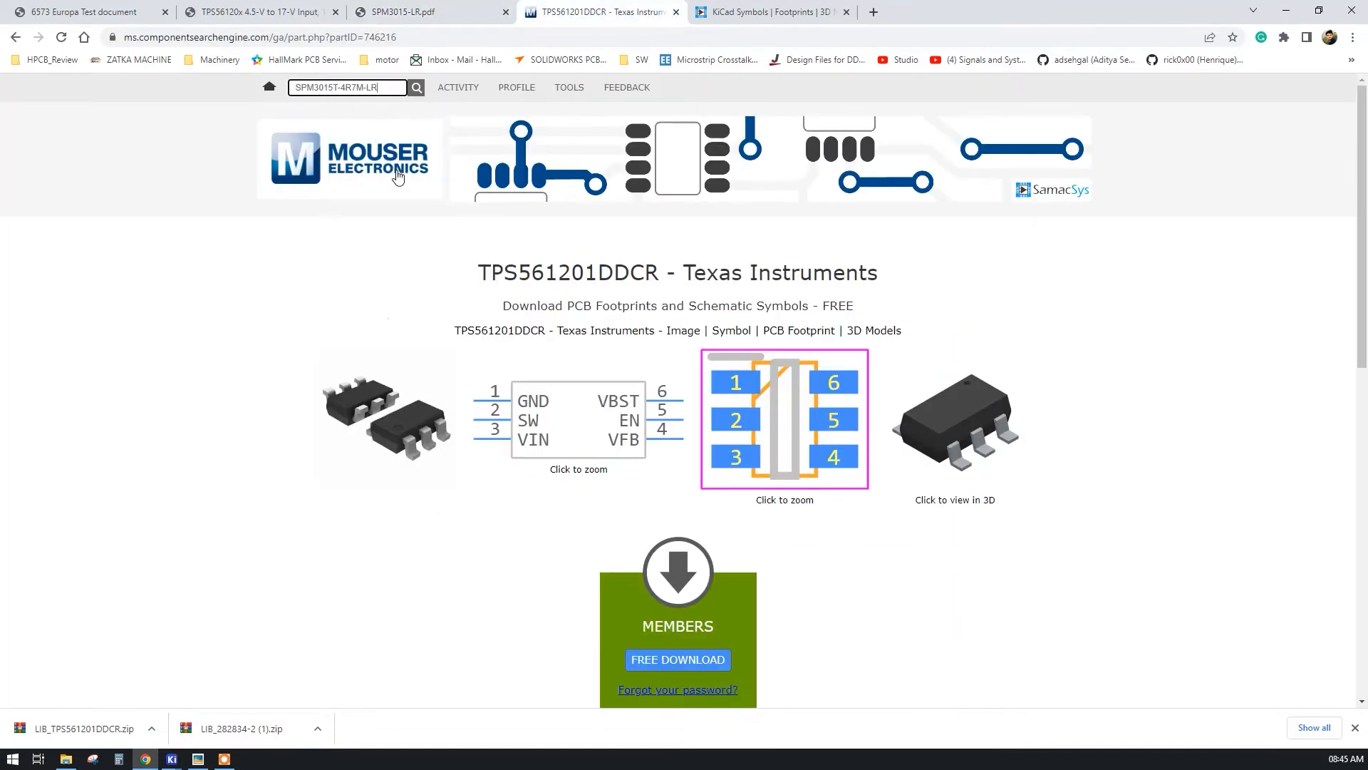
left_click(415, 92)
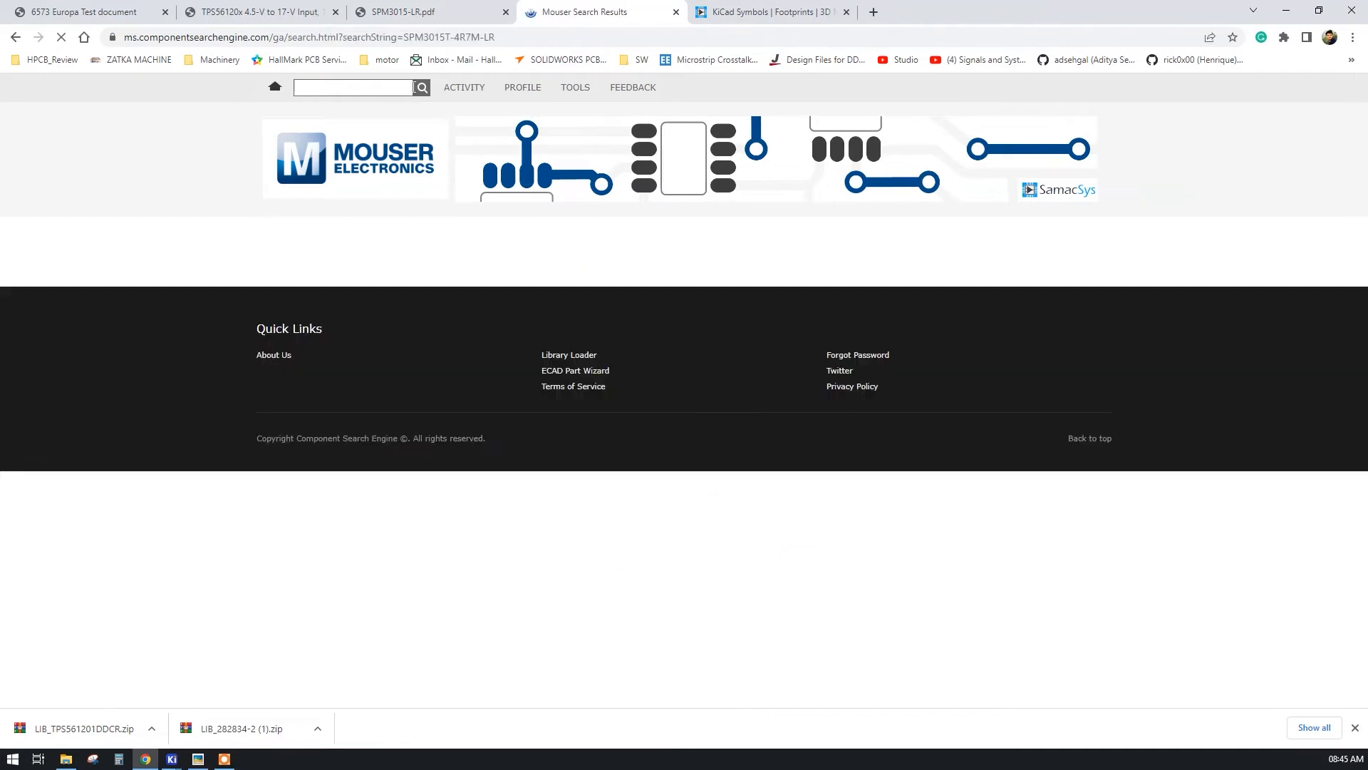
left_click(847, 12)
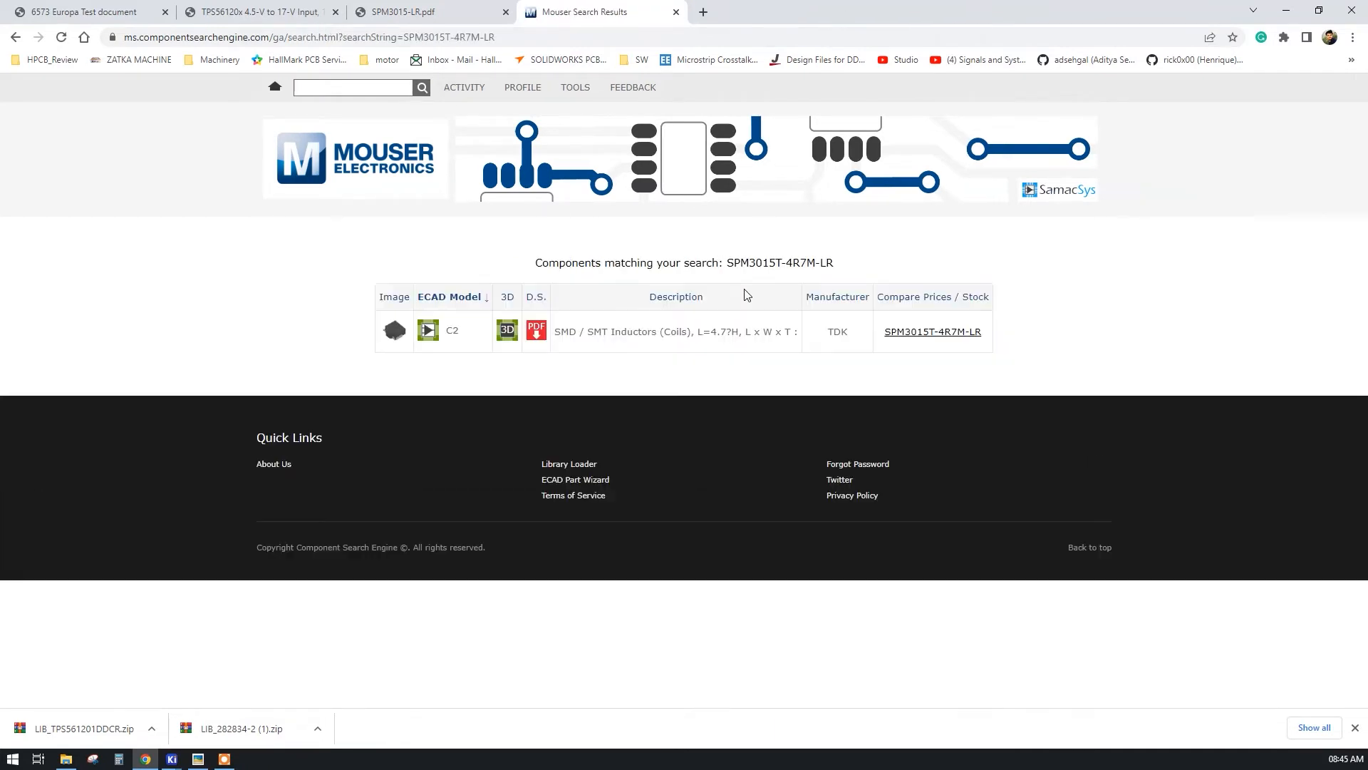
- Check the inductor's preview image, the DCDCC sheet in KiCad's Schematic Editor and the reference circuit image, and return to the browser
mouse_move(393, 334)
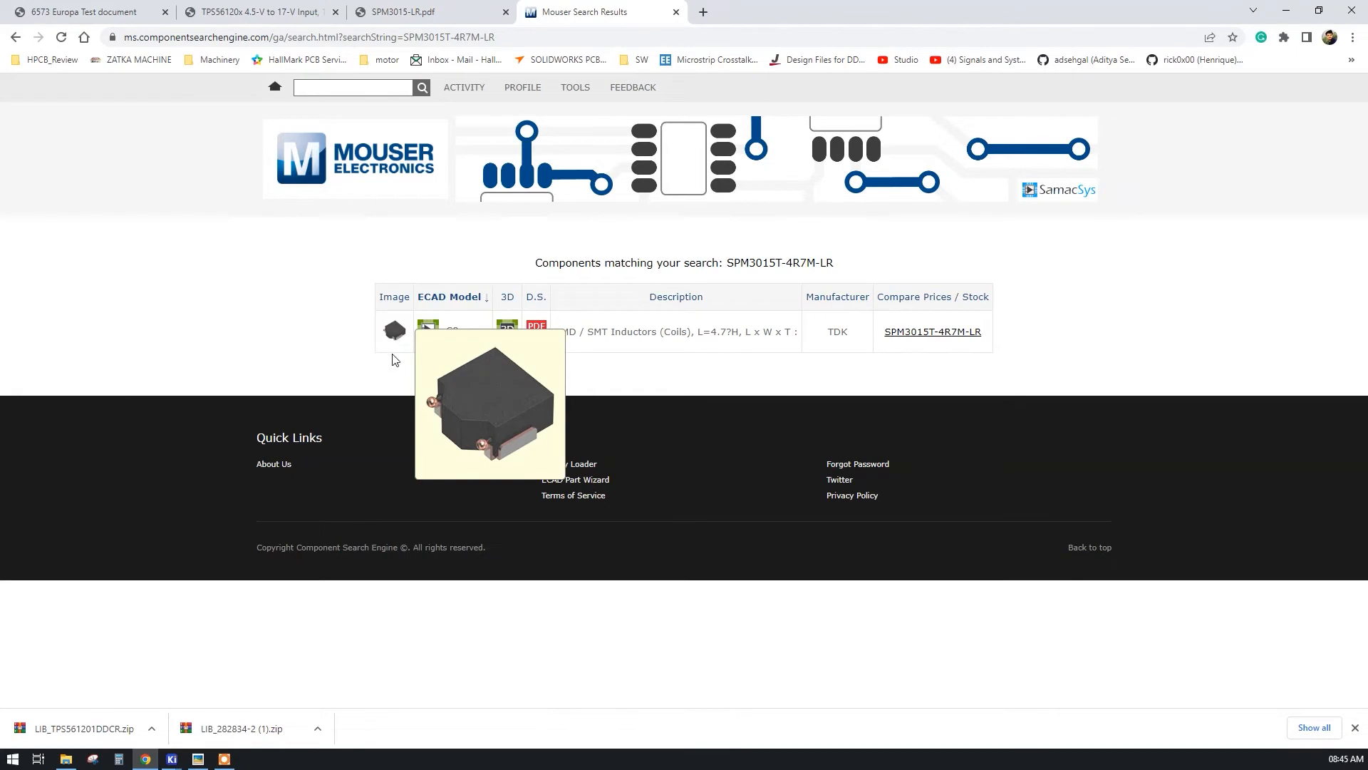
mouse_move(172, 759)
left_click(263, 721)
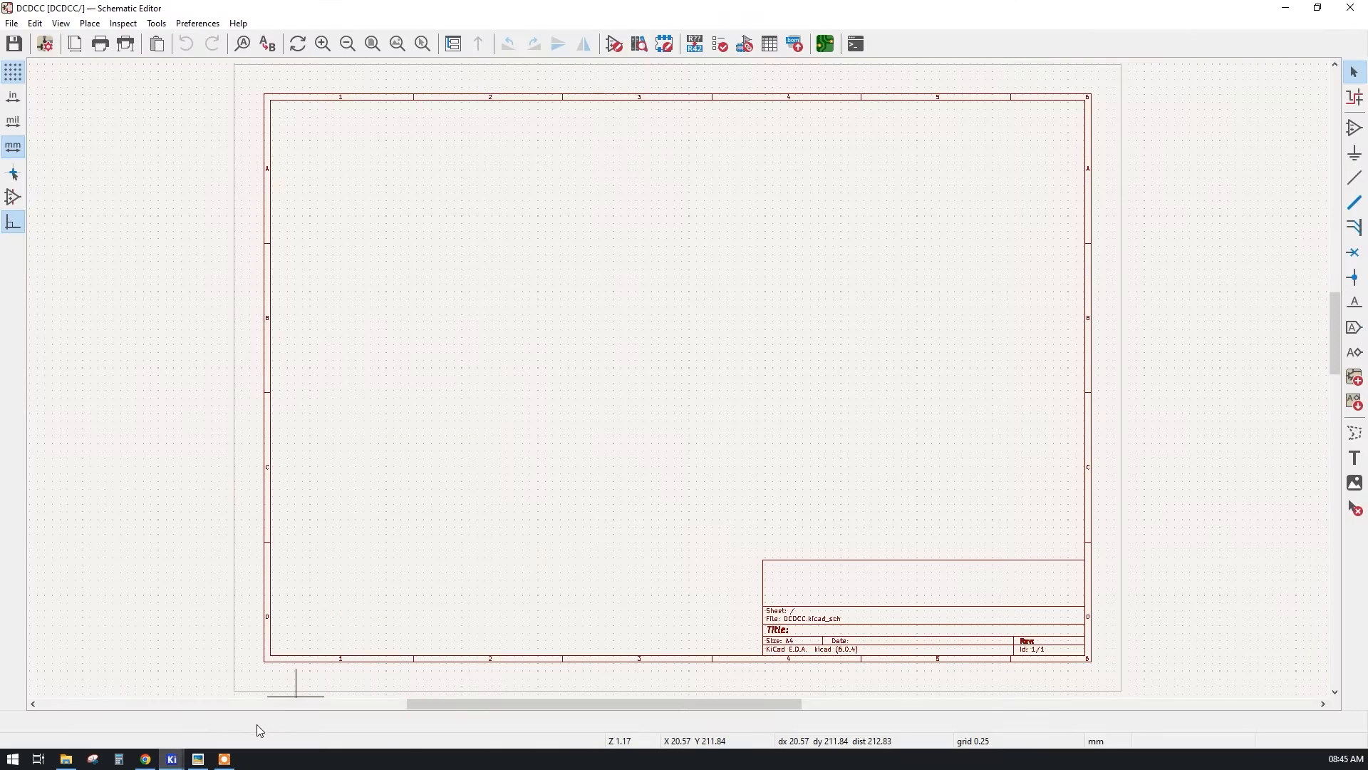
left_click(198, 759)
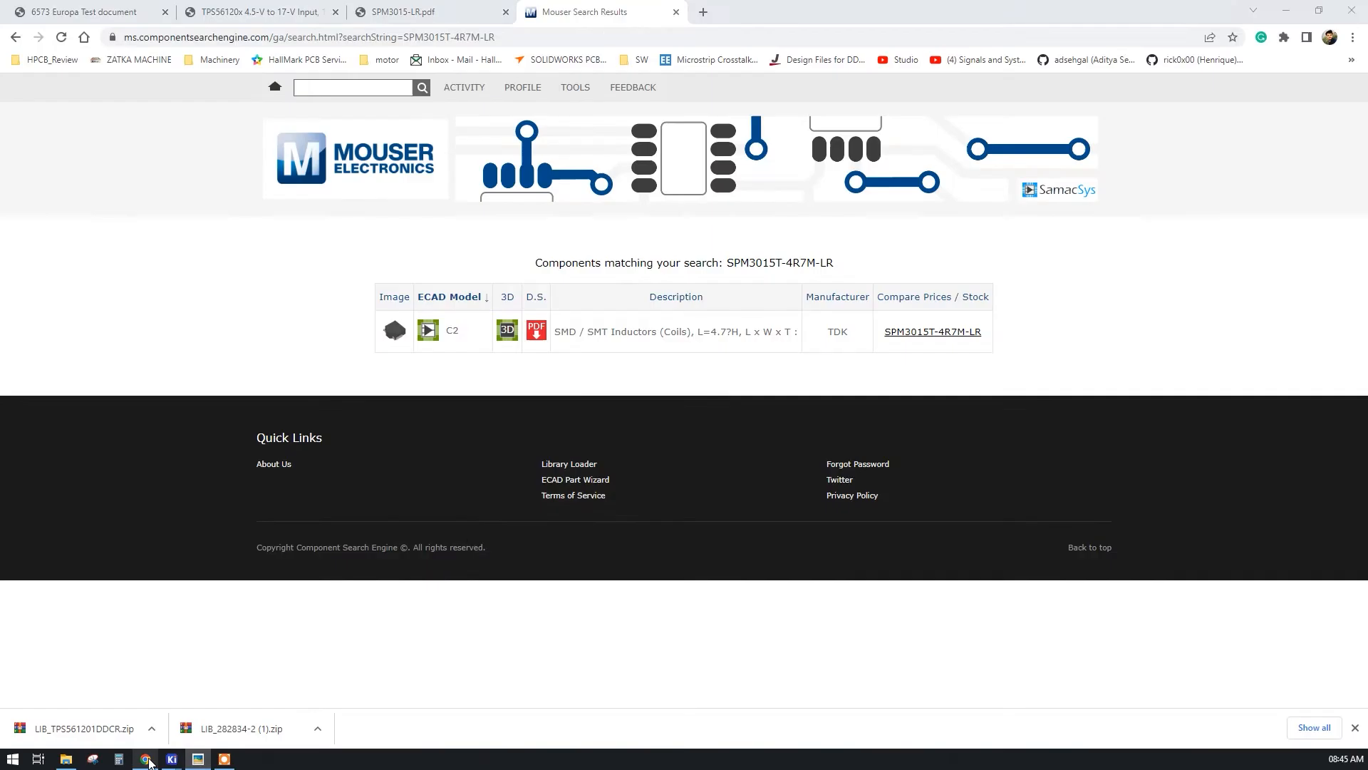
left_click(145, 758)
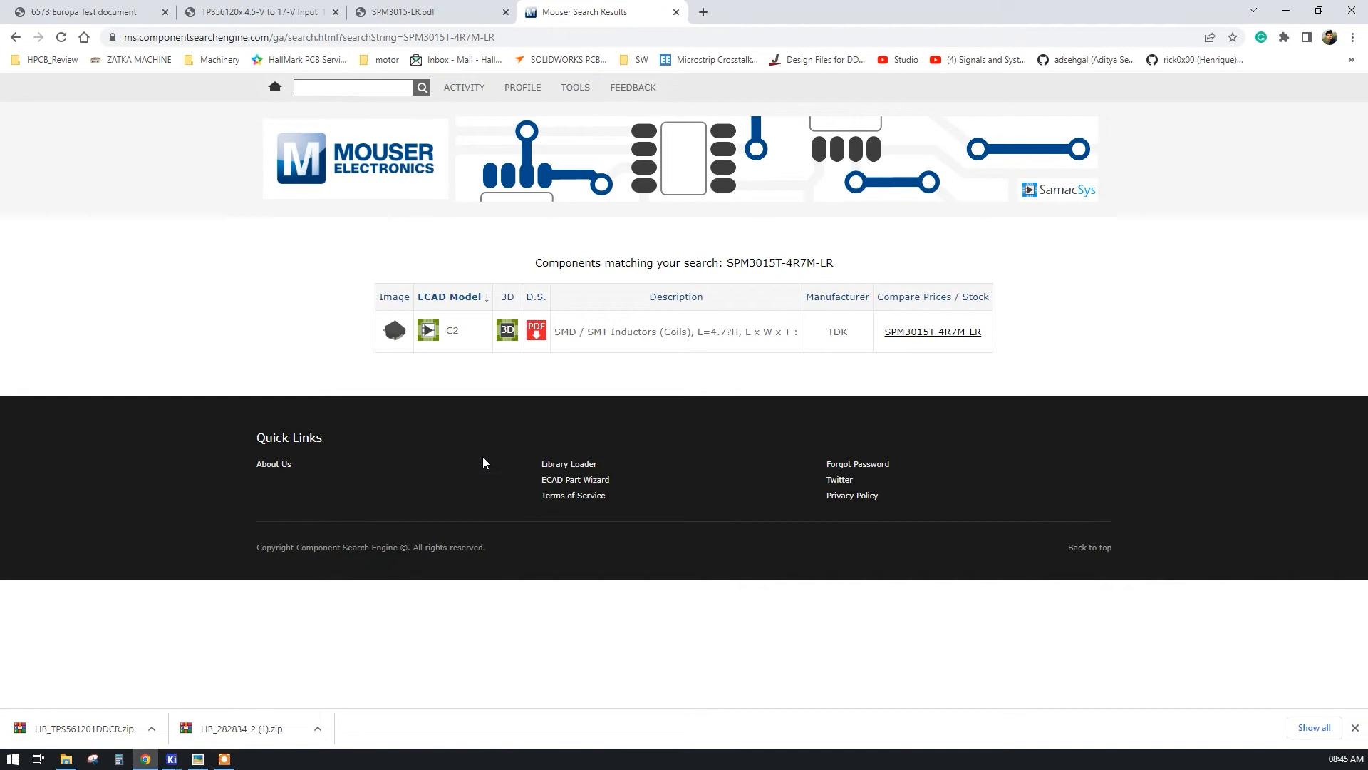
- Download the SPM3015T-4R7M-LR model into the SamacSys parts library, overwriting the existing part, and close the extra web page
left_click(429, 331)
left_click(677, 659)
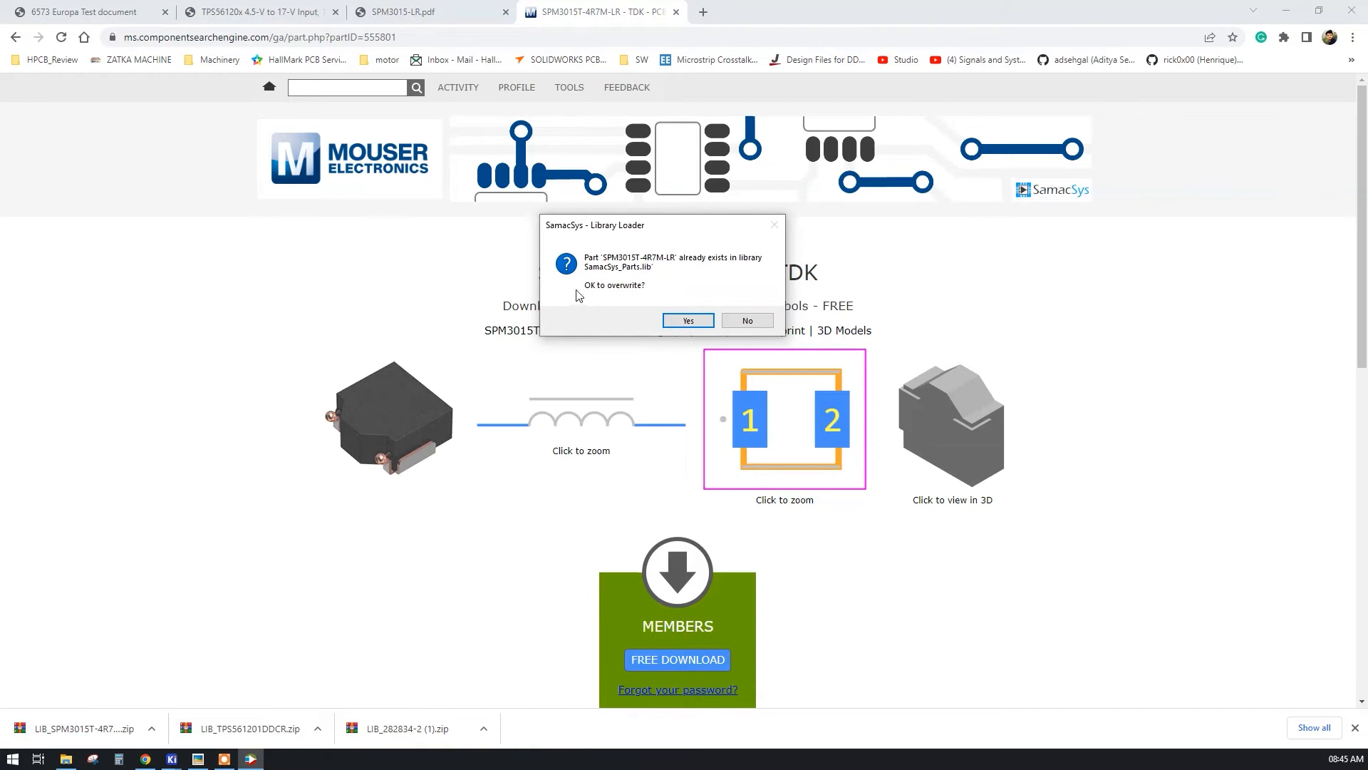
left_click(688, 320)
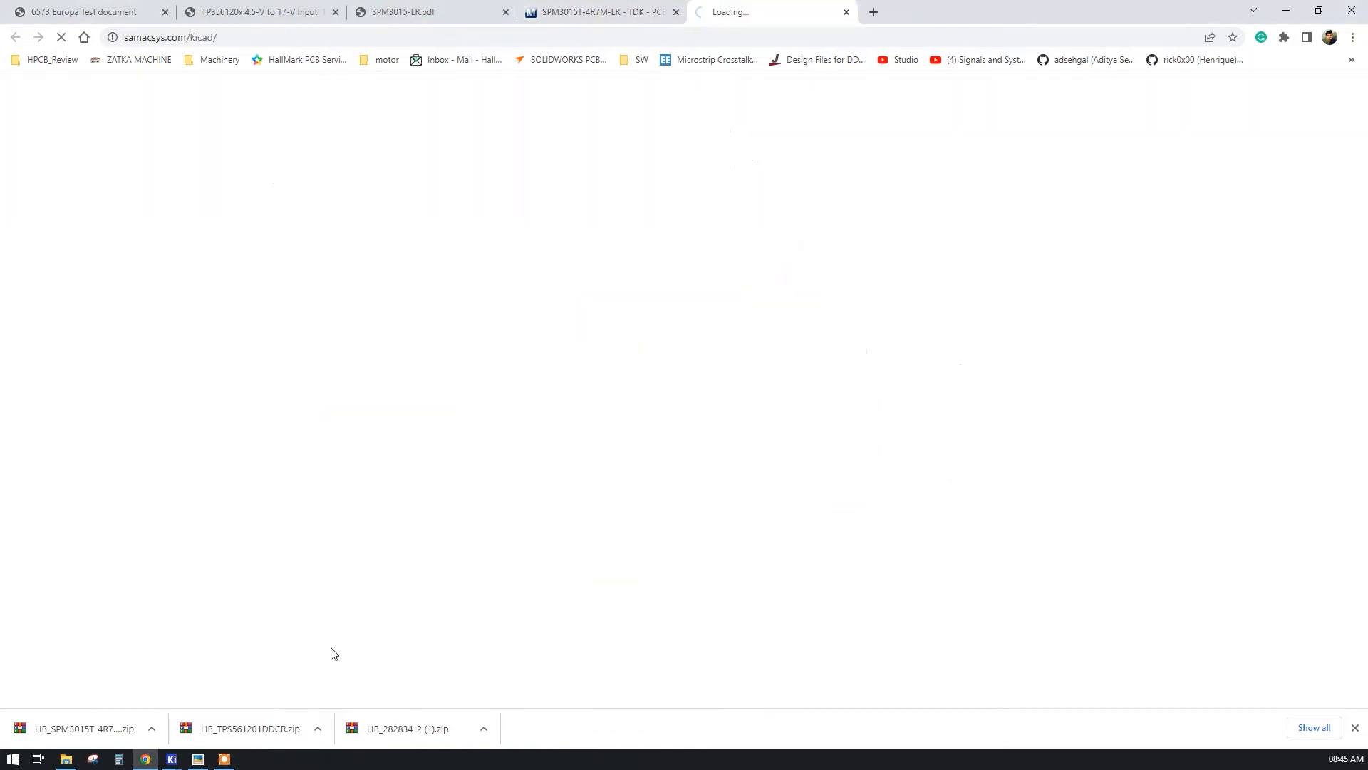
left_click(846, 11)
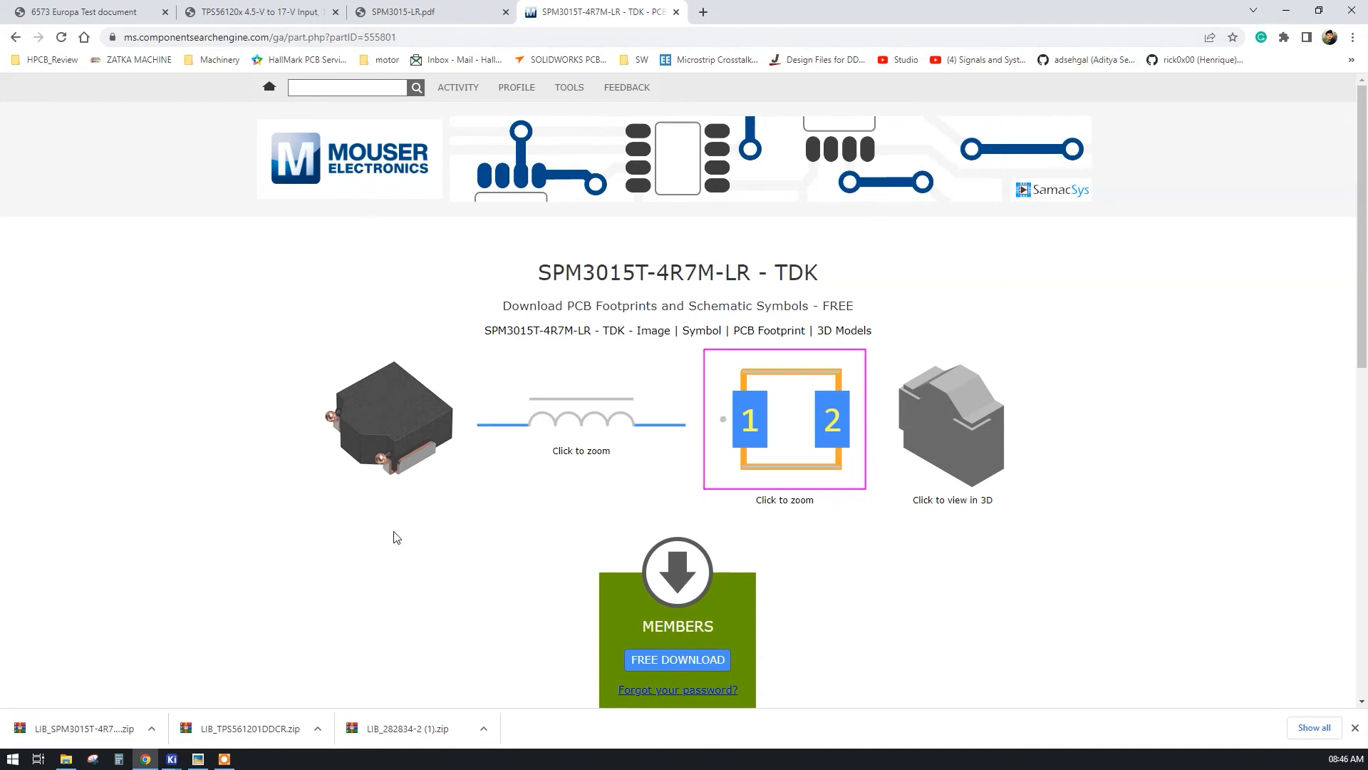
- Switch to KiCad's Schematic Editor and check the empty DCDCC sheet against the reference circuit image 1.PNG
mouse_move(172, 759)
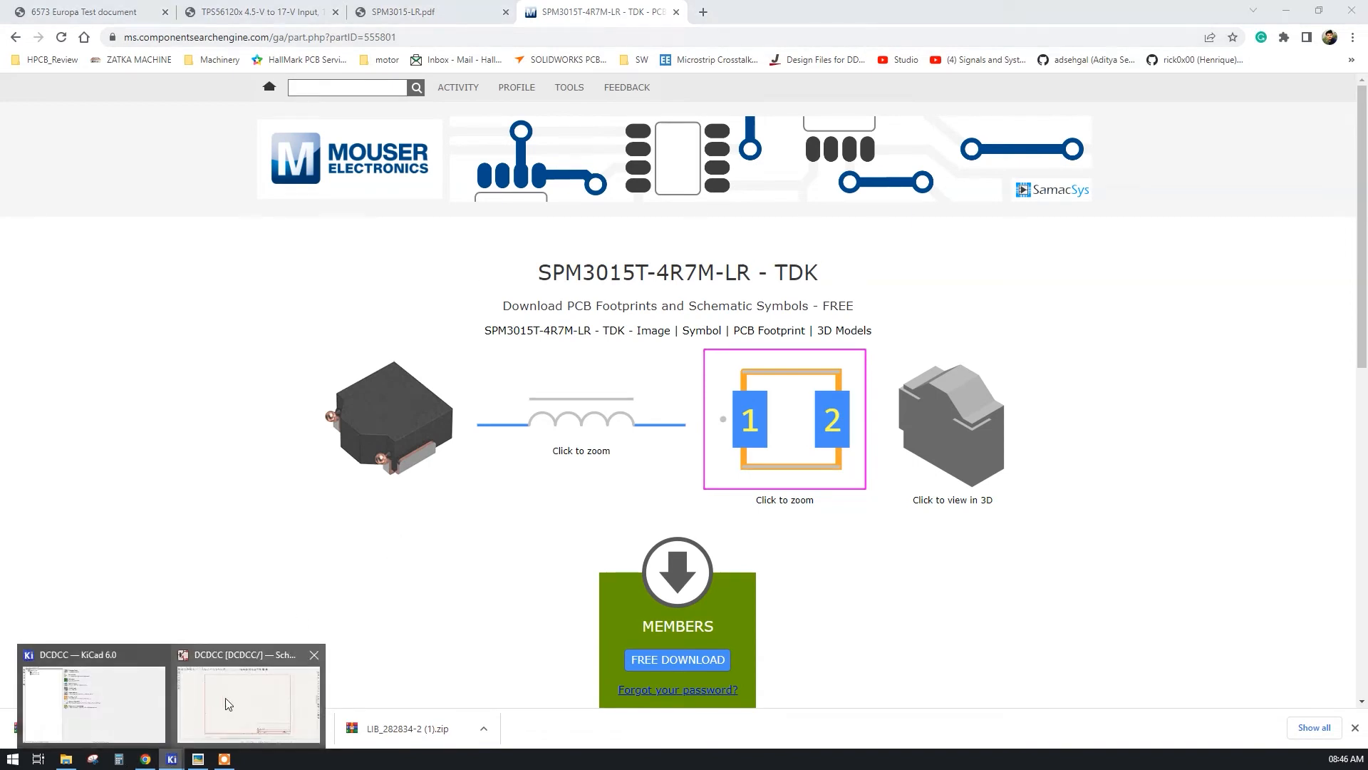
left_click(224, 696)
left_click(198, 759)
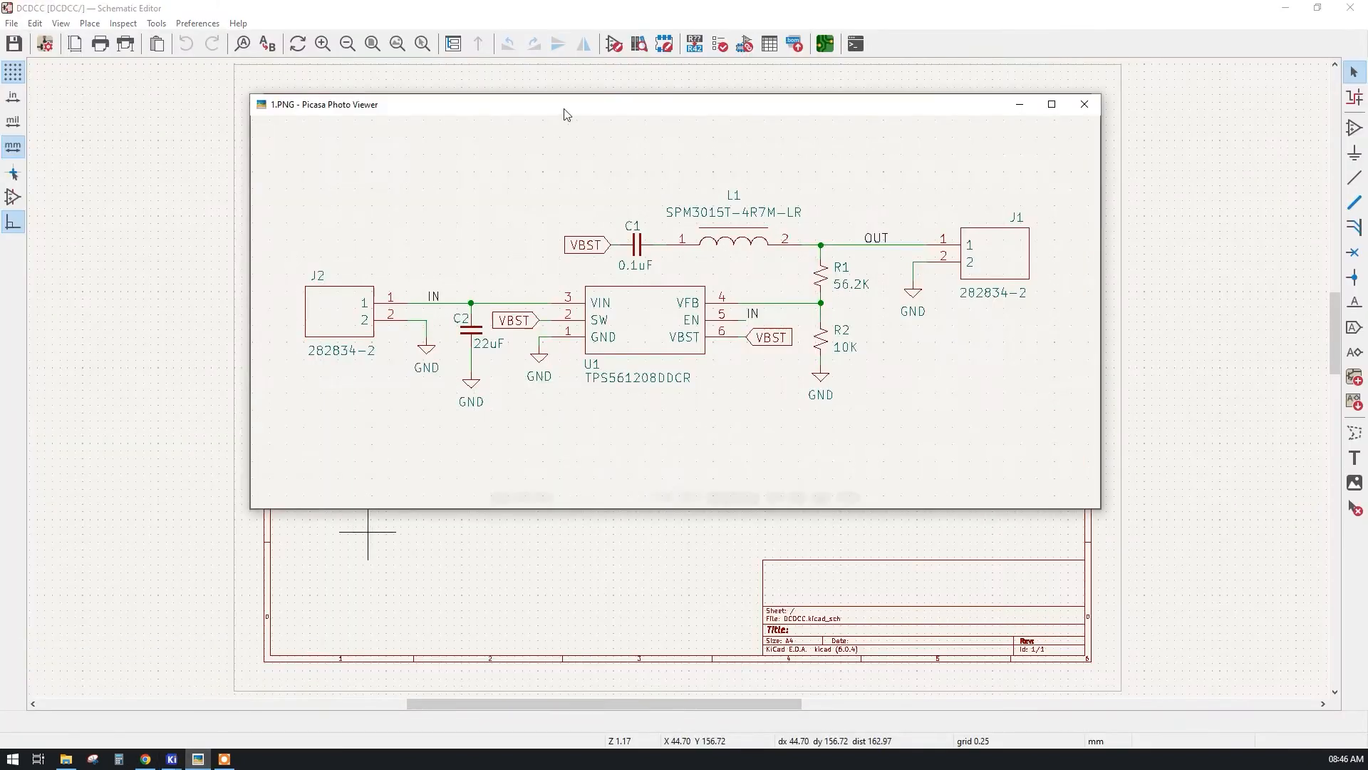
left_click(575, 91)
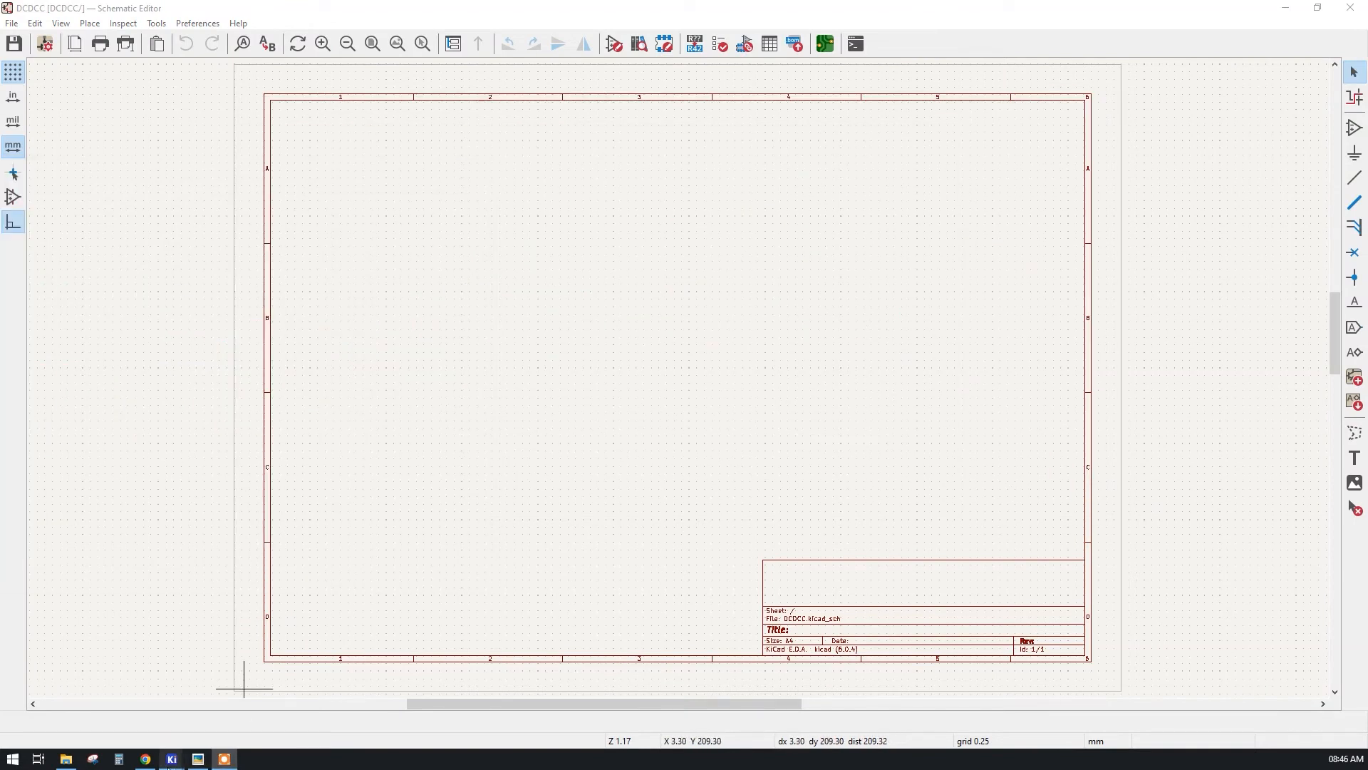
- Return to the browser, close the SPM3015T-4R7M-LR component page, leaf through the datasheets and close the browser
left_click(146, 758)
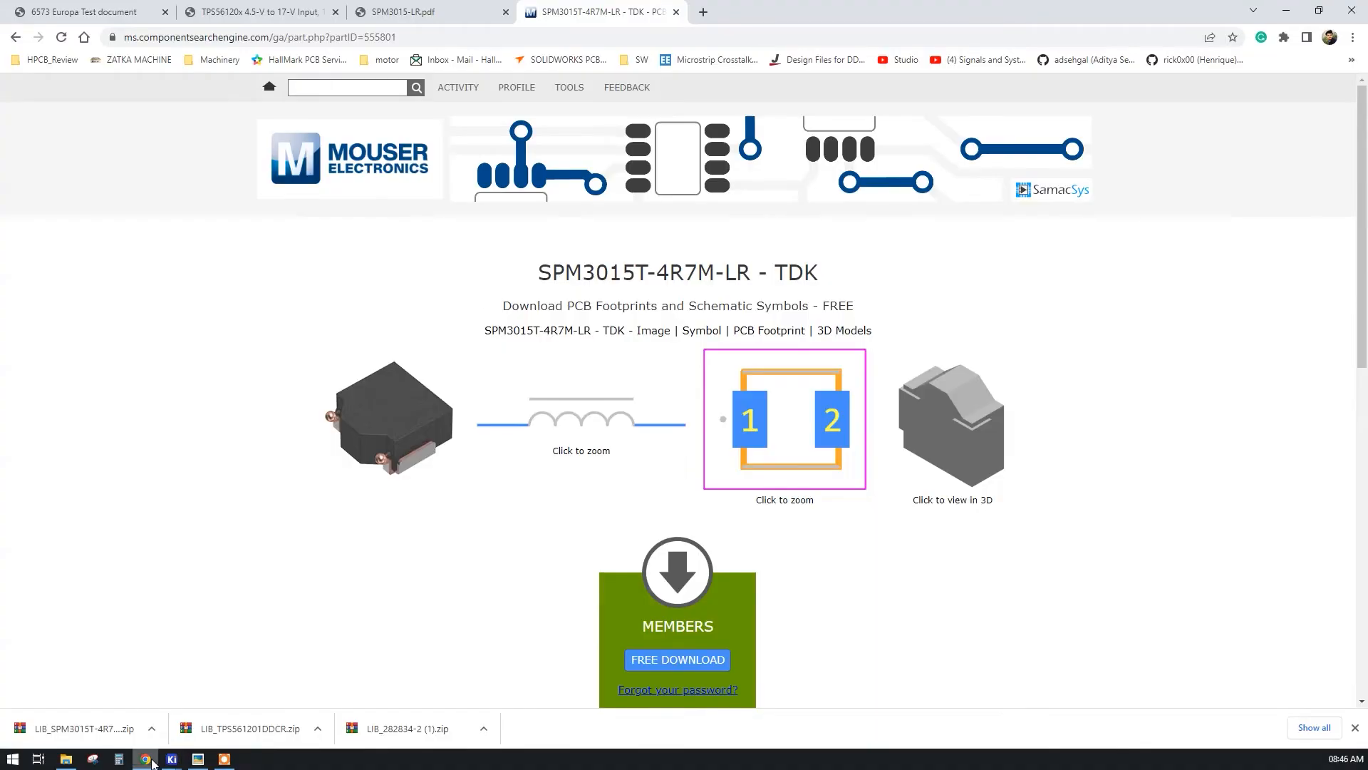
left_click(675, 12)
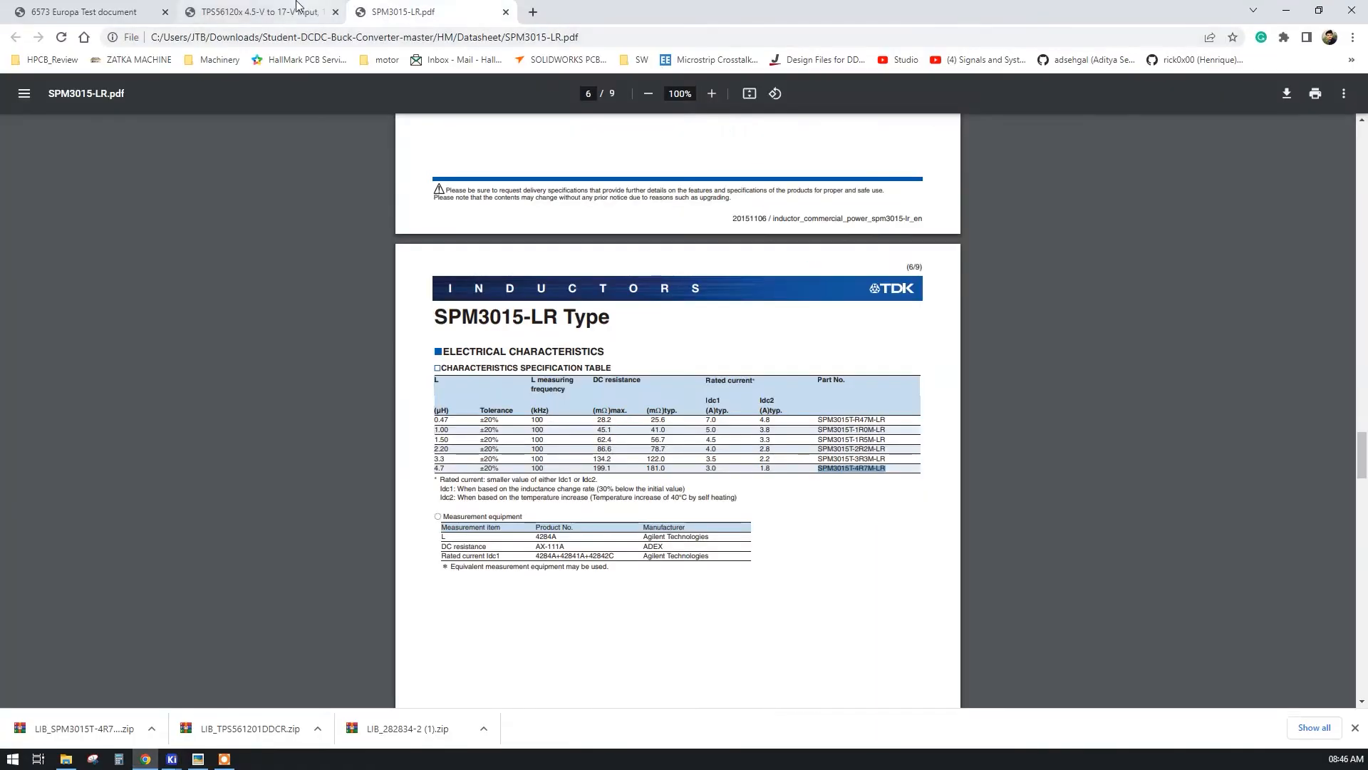
left_click(330, 8)
left_click(100, 11)
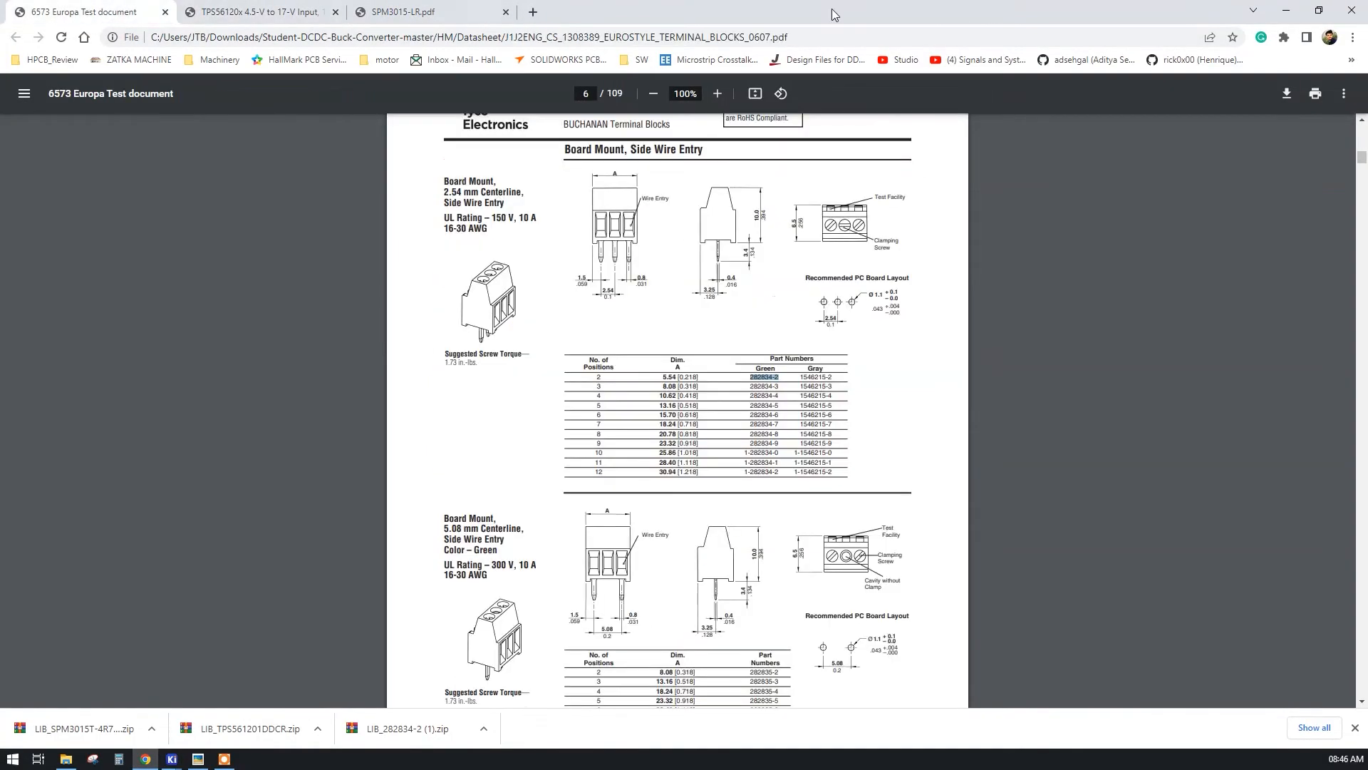
left_click(1363, 6)
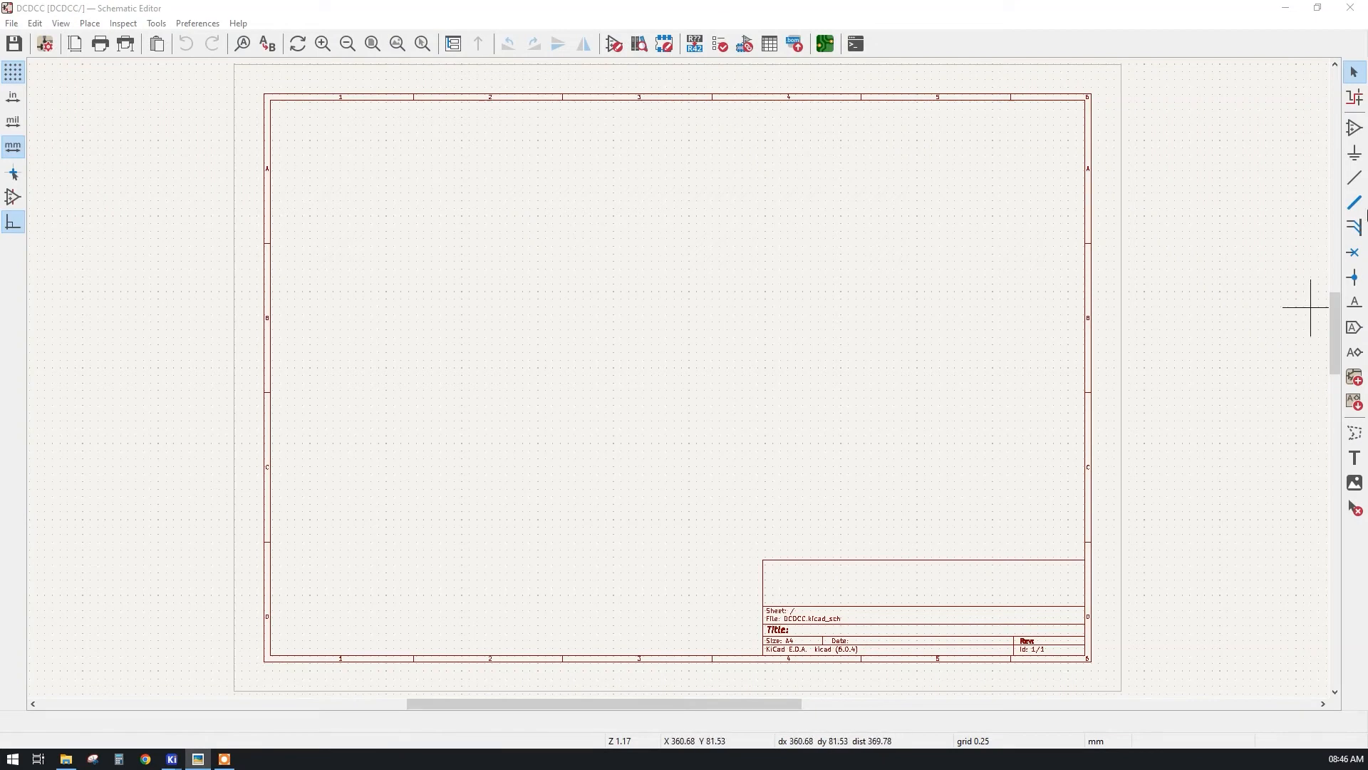
- Add the SamacSys_Parts symbol 282834-2 near the sheet's upper-left corner and end the Add Symbol command
left_click(1353, 129)
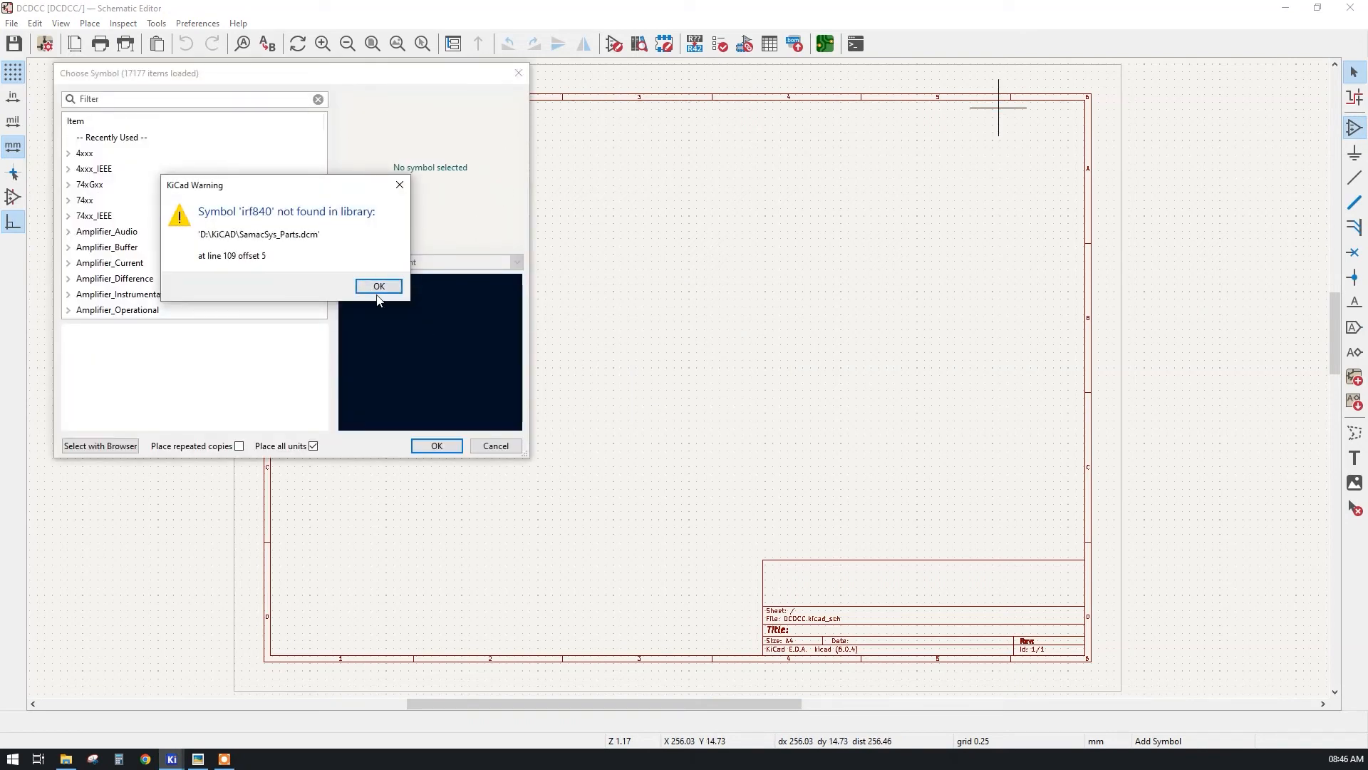
left_click(377, 288)
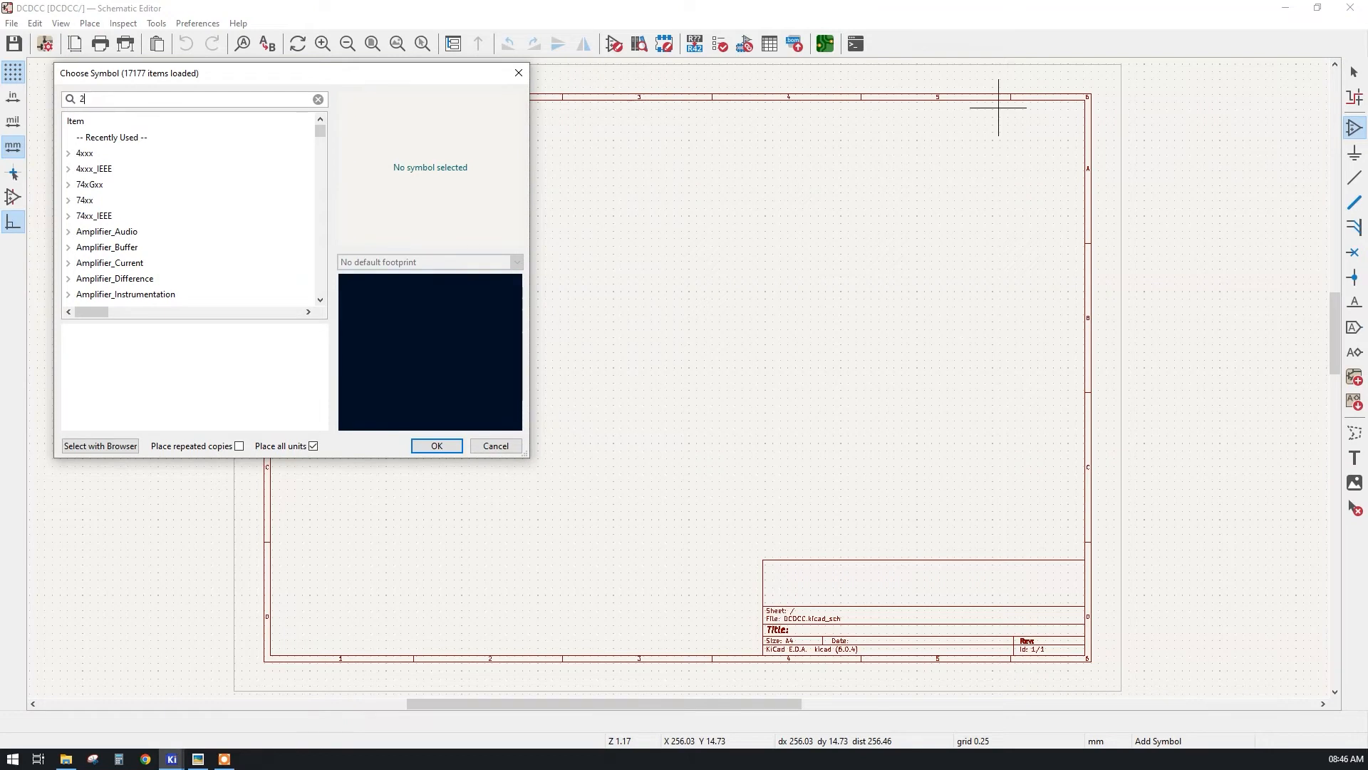
type("2834-2")
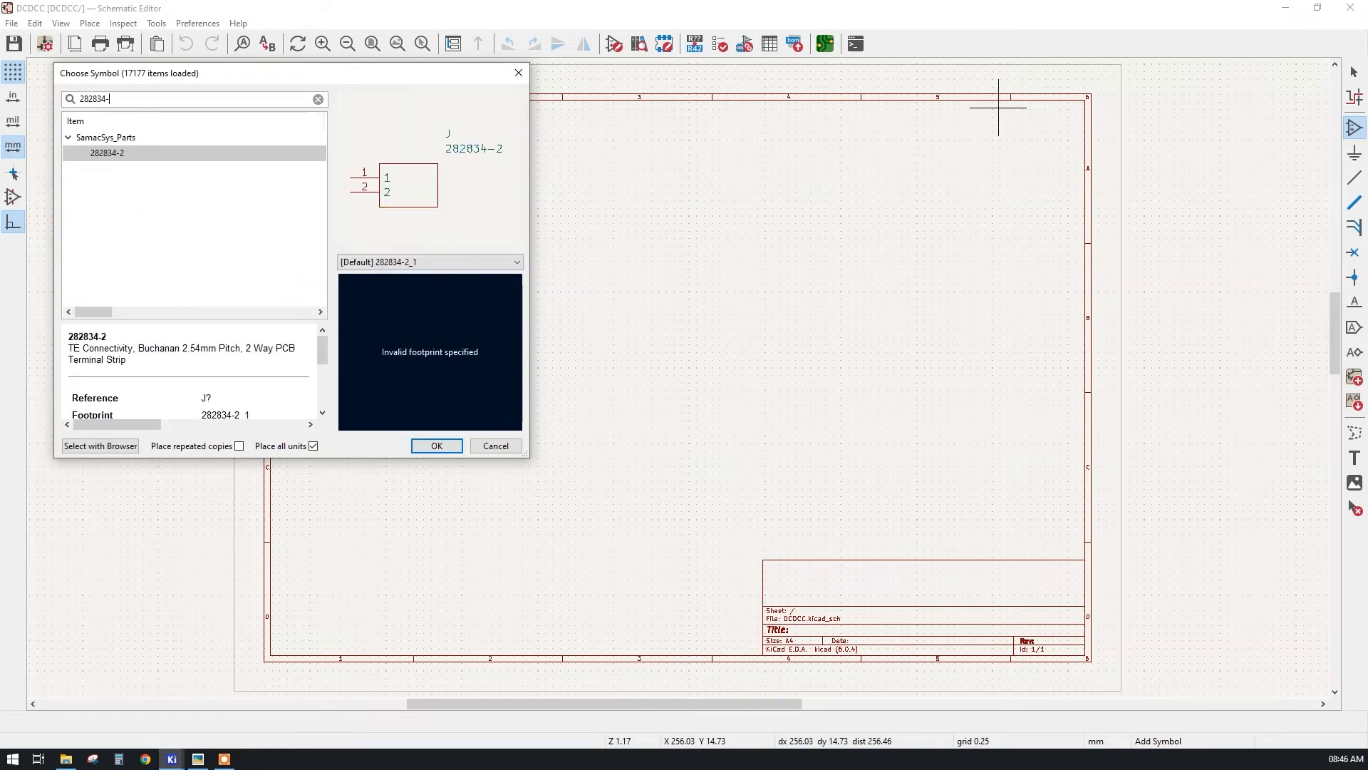
left_click(119, 154)
double_click(110, 156)
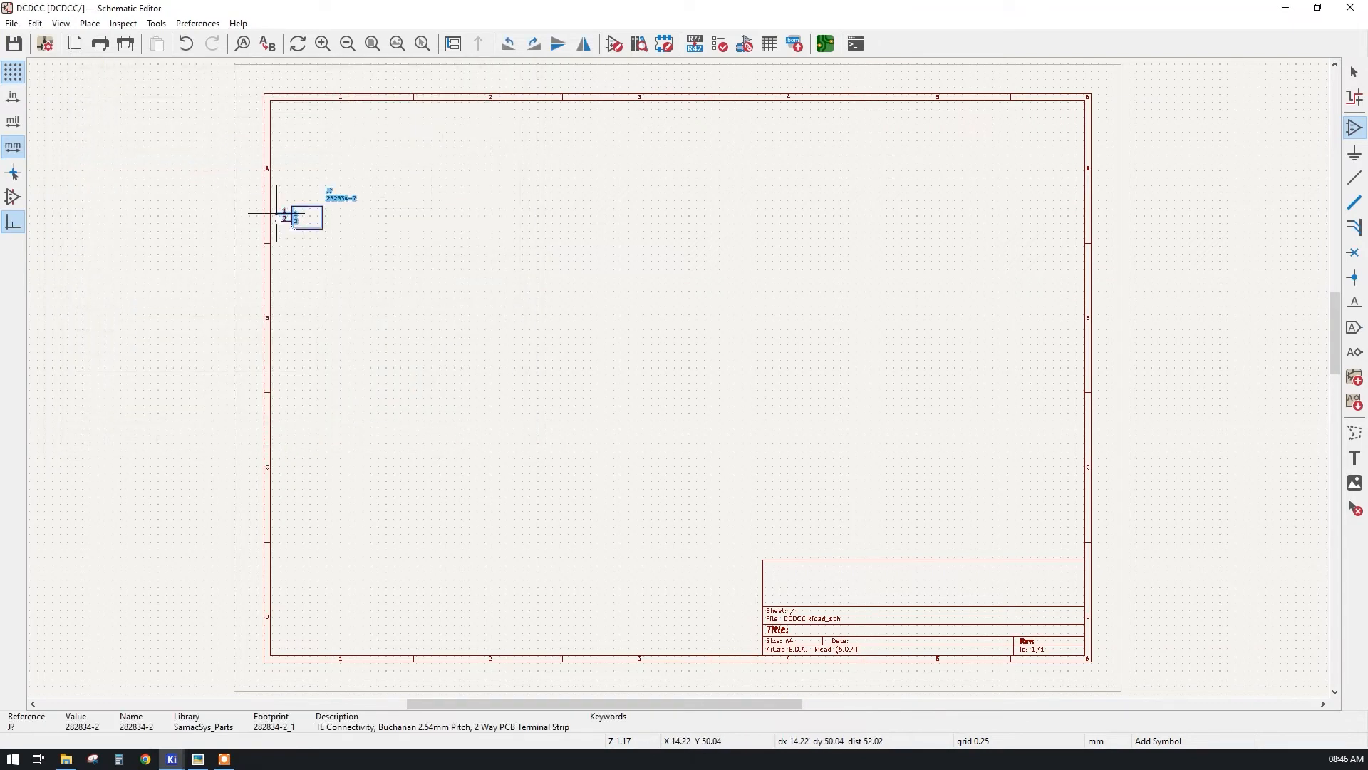
scroll(367, 275, "up", 3)
left_click(695, 356)
right_click(817, 223)
left_click(840, 238)
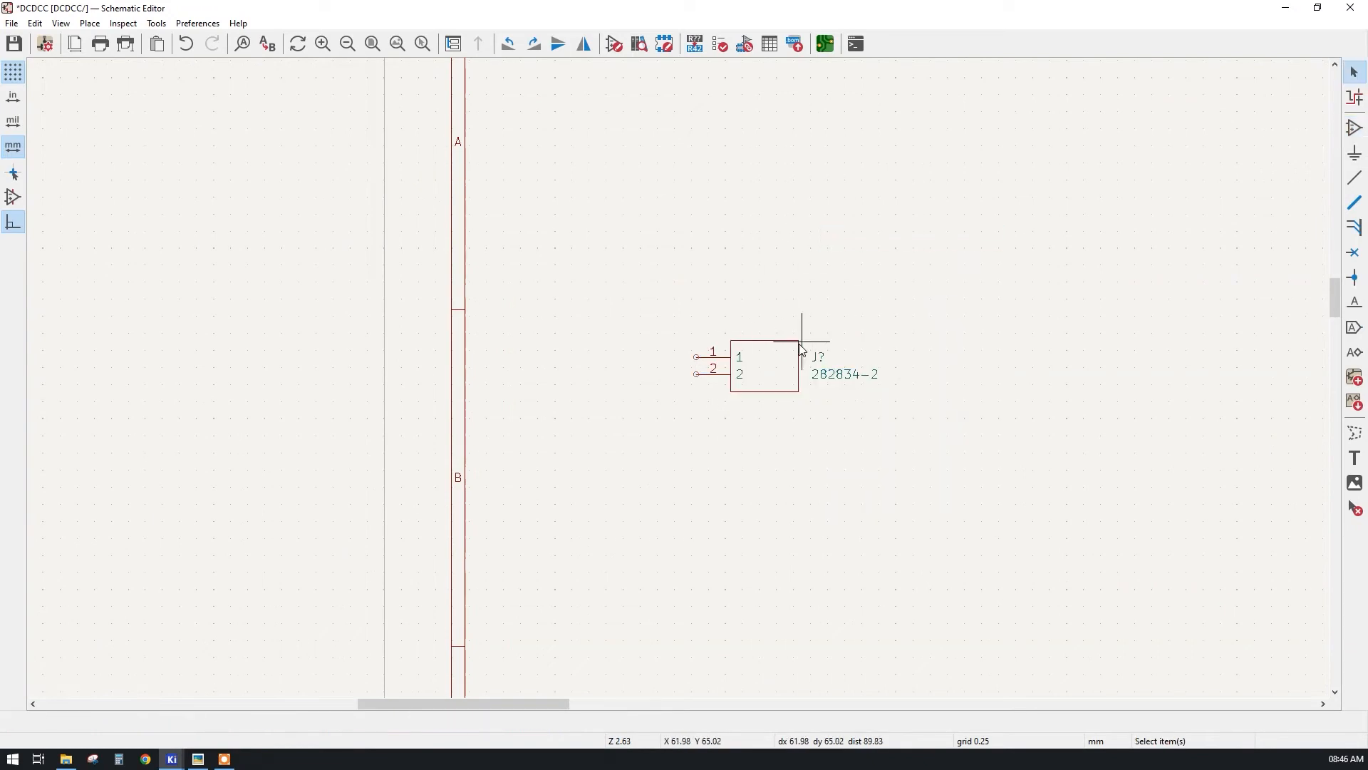
left_click(1353, 128)
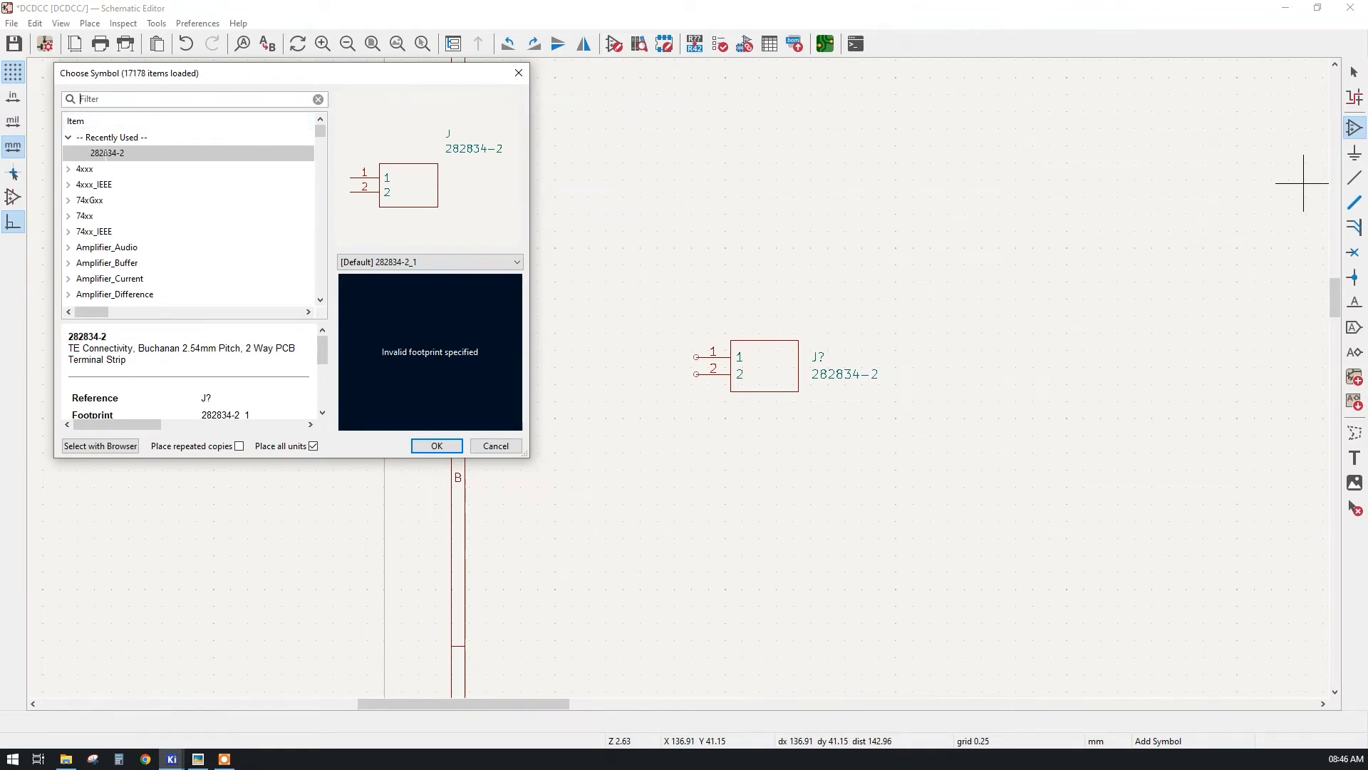
left_click(496, 446)
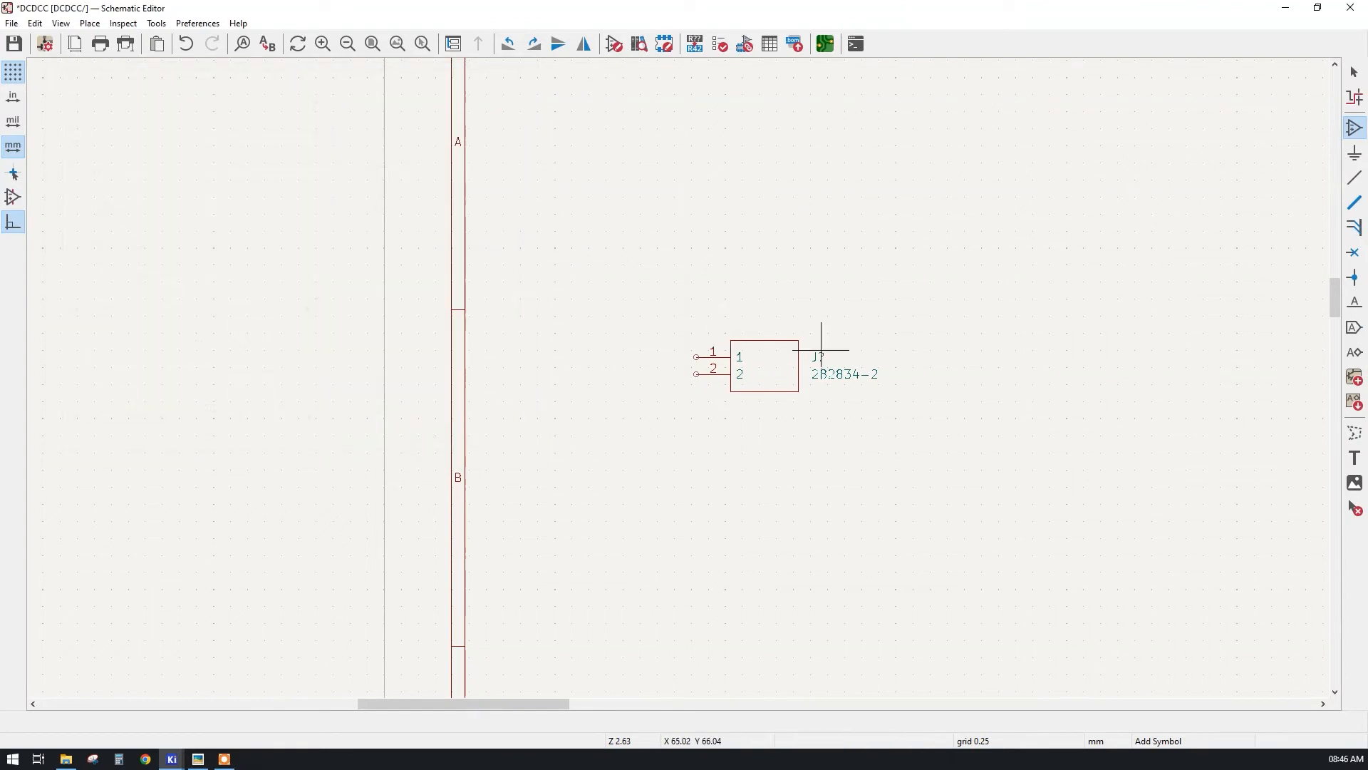
right_click(735, 248)
left_click(749, 258)
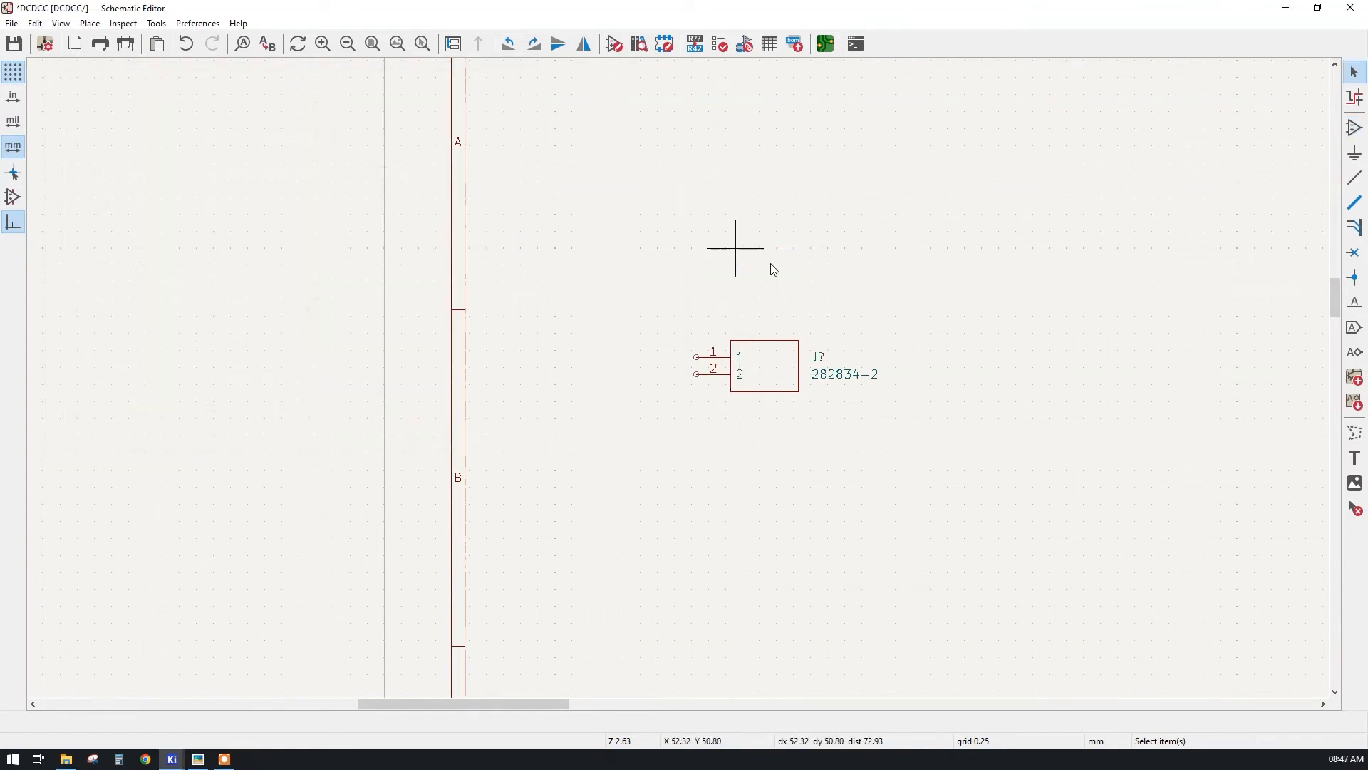
- Mirror the 282834-2 terminal block horizontally so its pins face right, and move it up and to the right
left_click(766, 385)
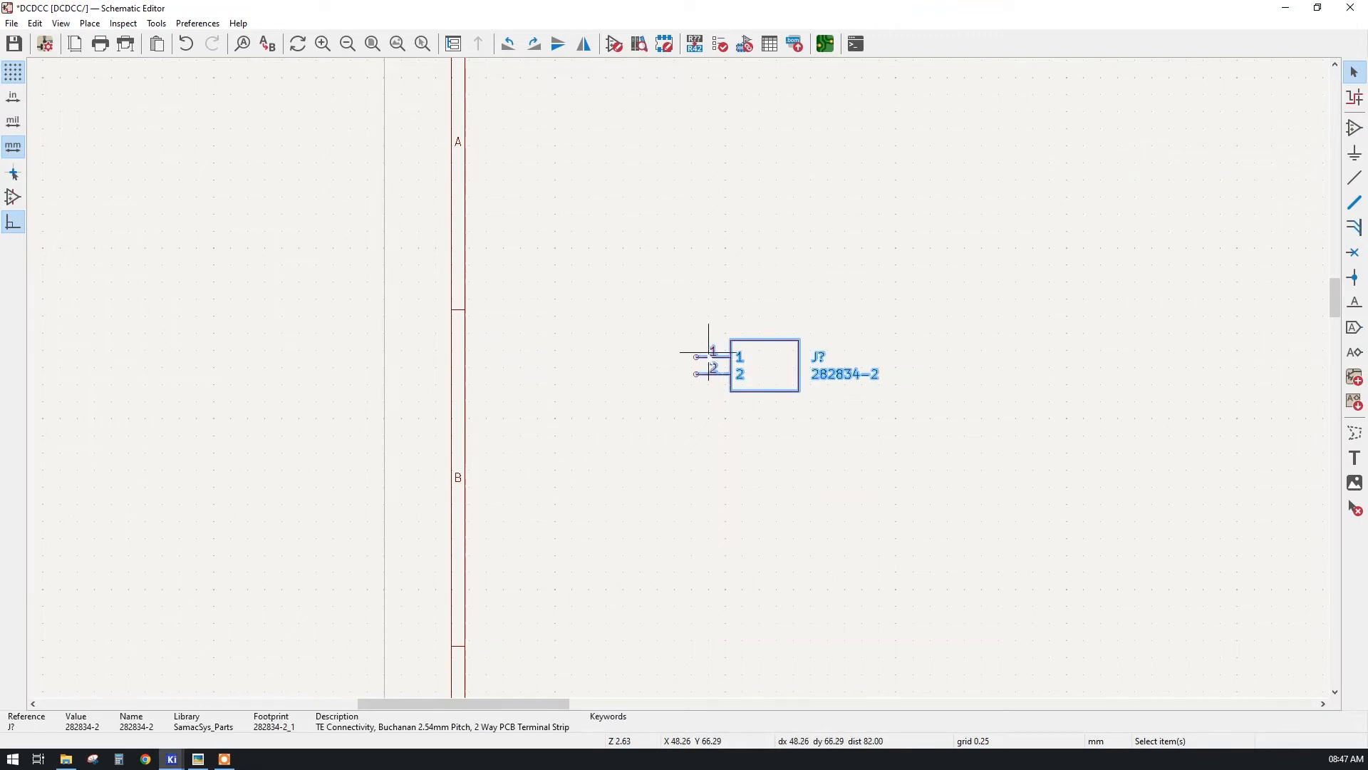
right_click(760, 363)
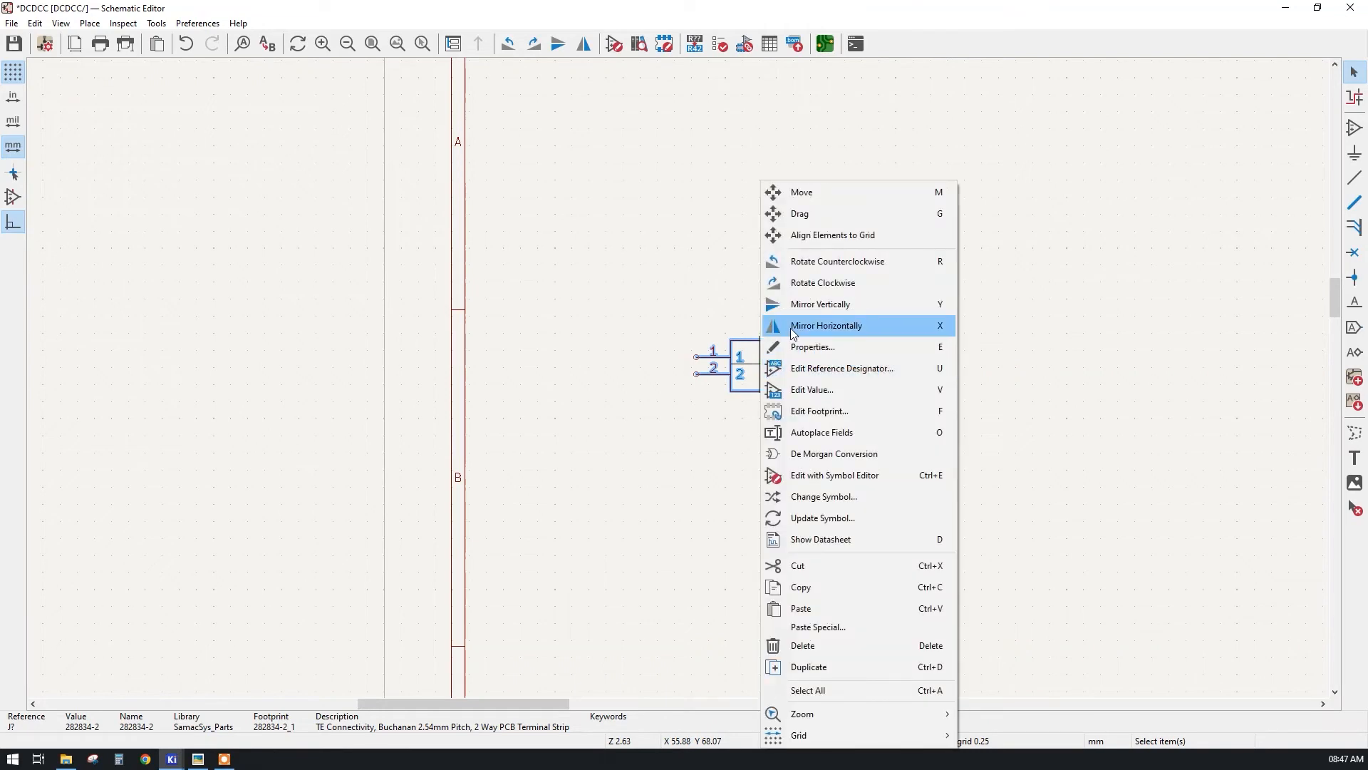
left_click(793, 328)
left_click(756, 364)
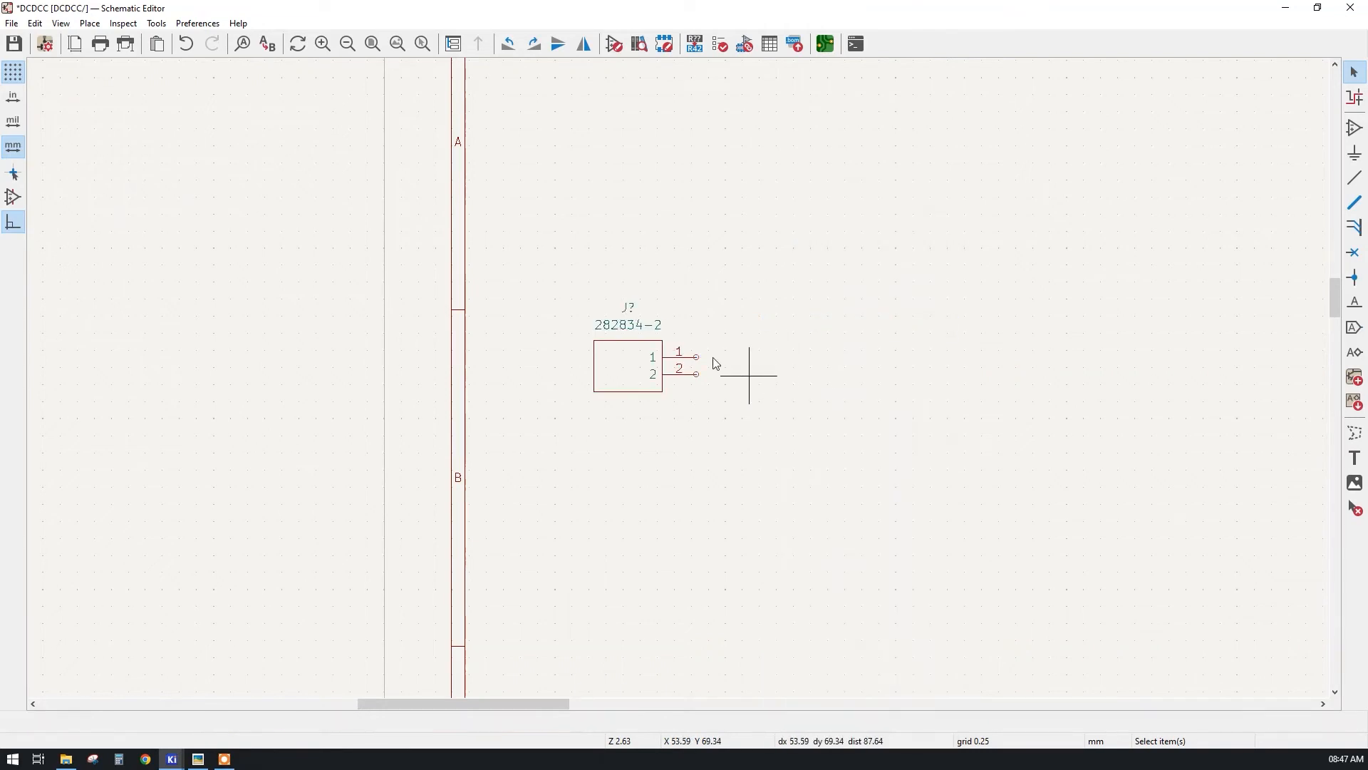
left_click(627, 335)
key("m")
left_click(782, 321)
- Check the reference circuit image and add a C_Small capacitor to the right of the terminal block
left_click(198, 759)
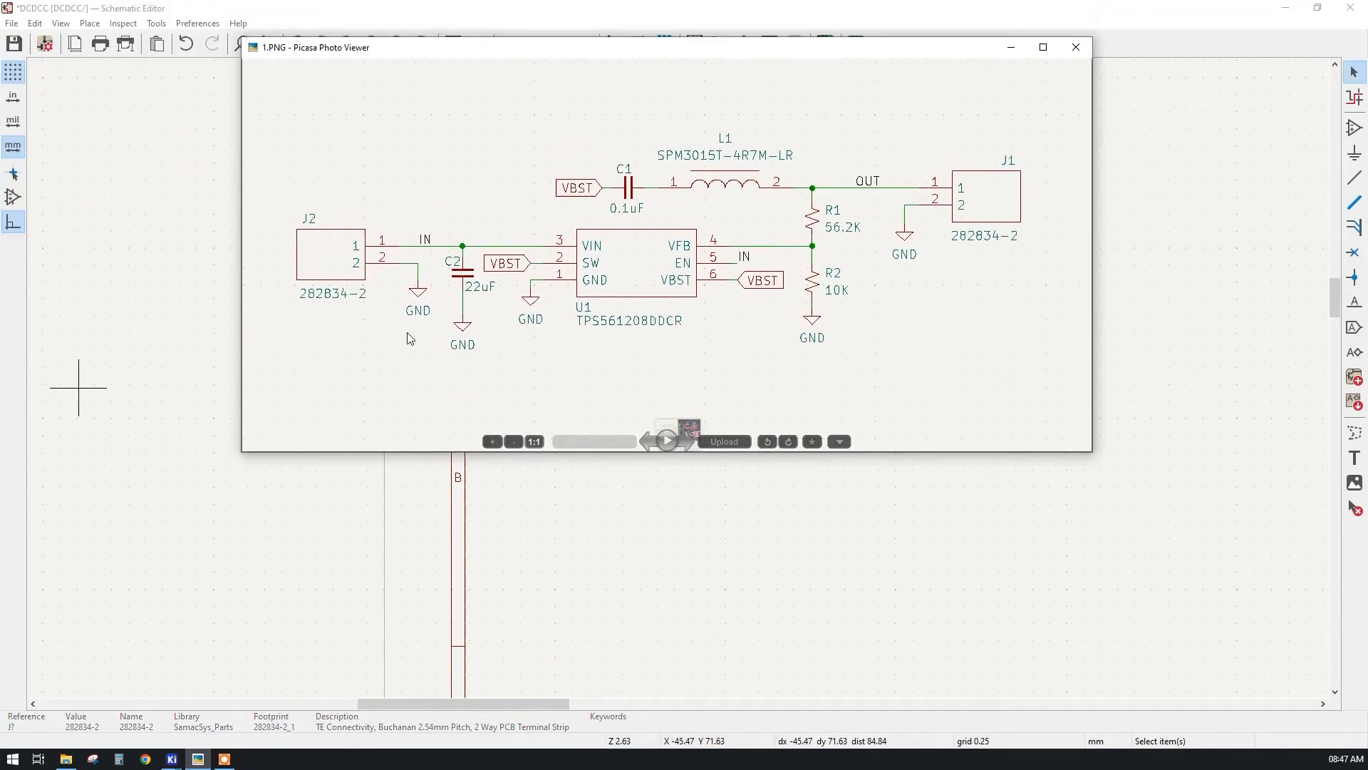
left_click(589, 53)
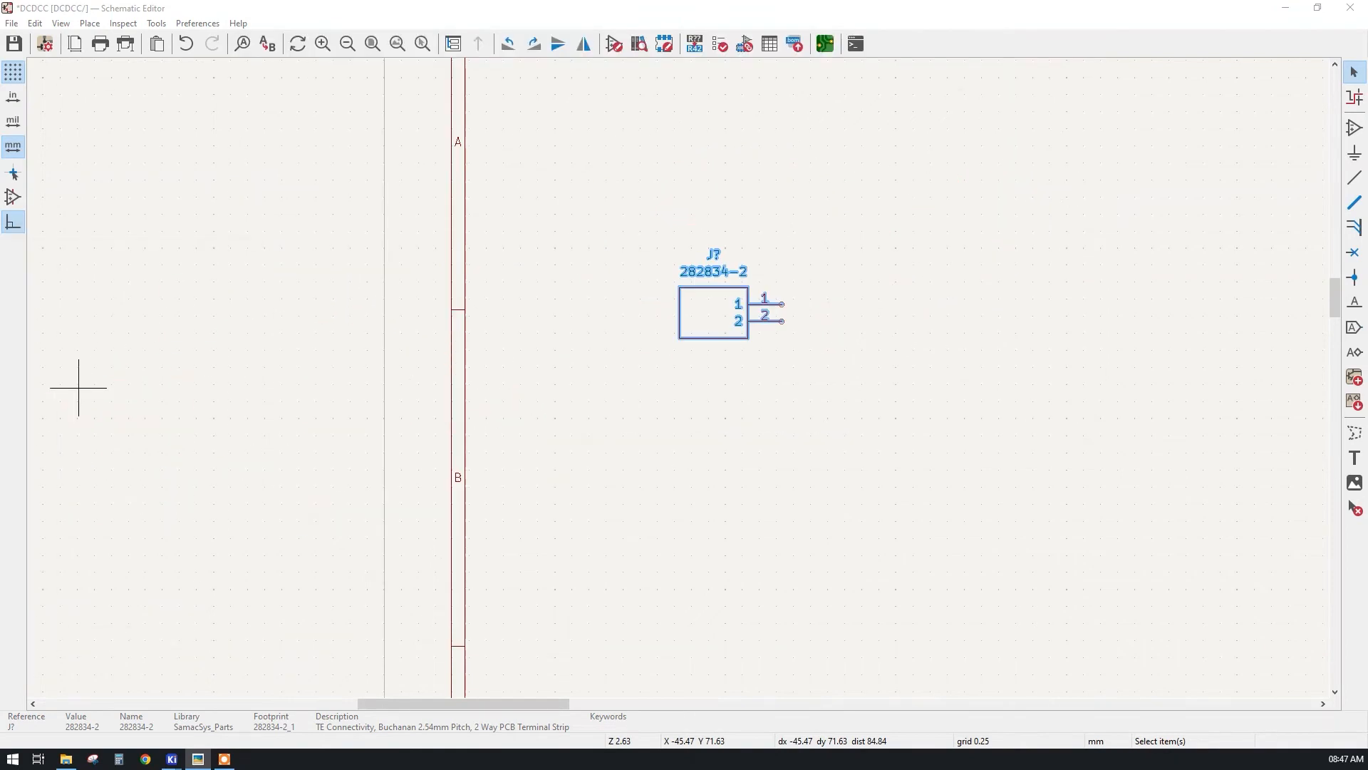
left_click(1354, 128)
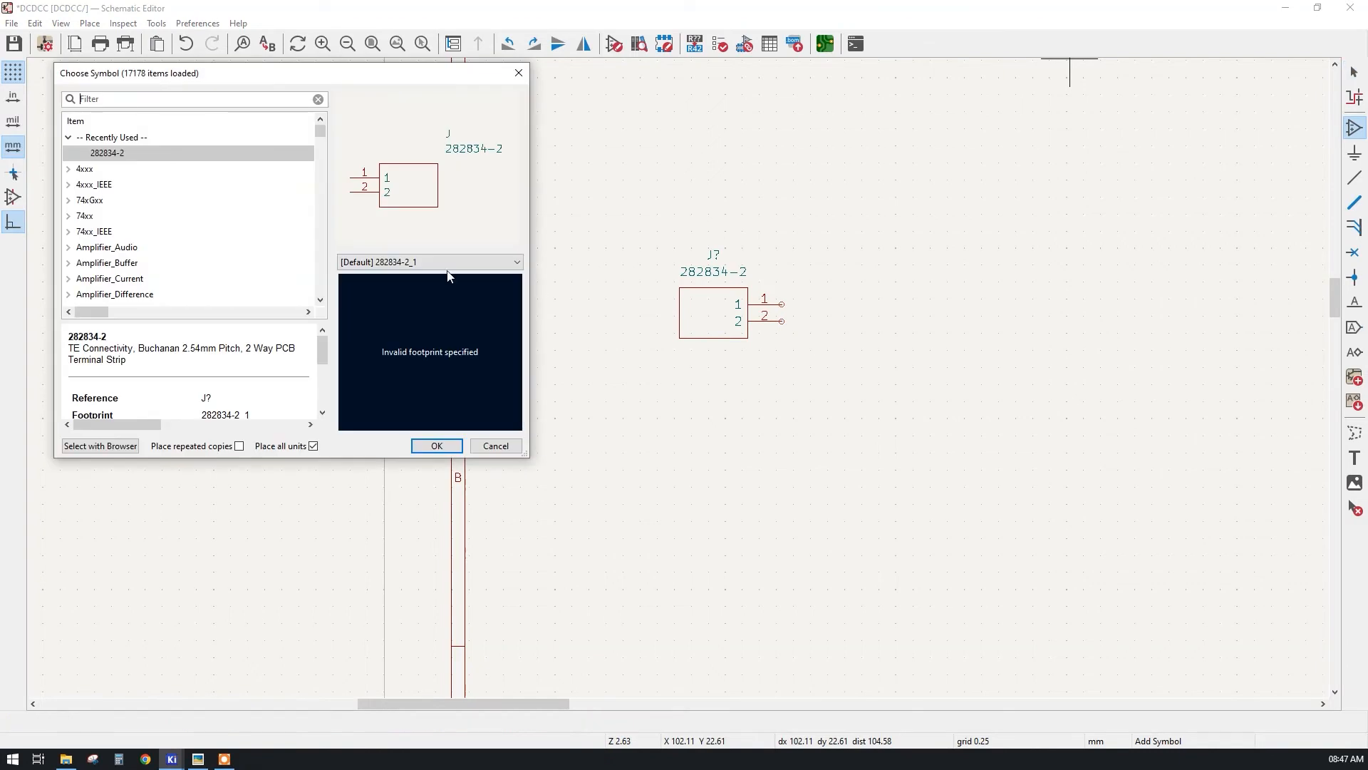
type("c_small")
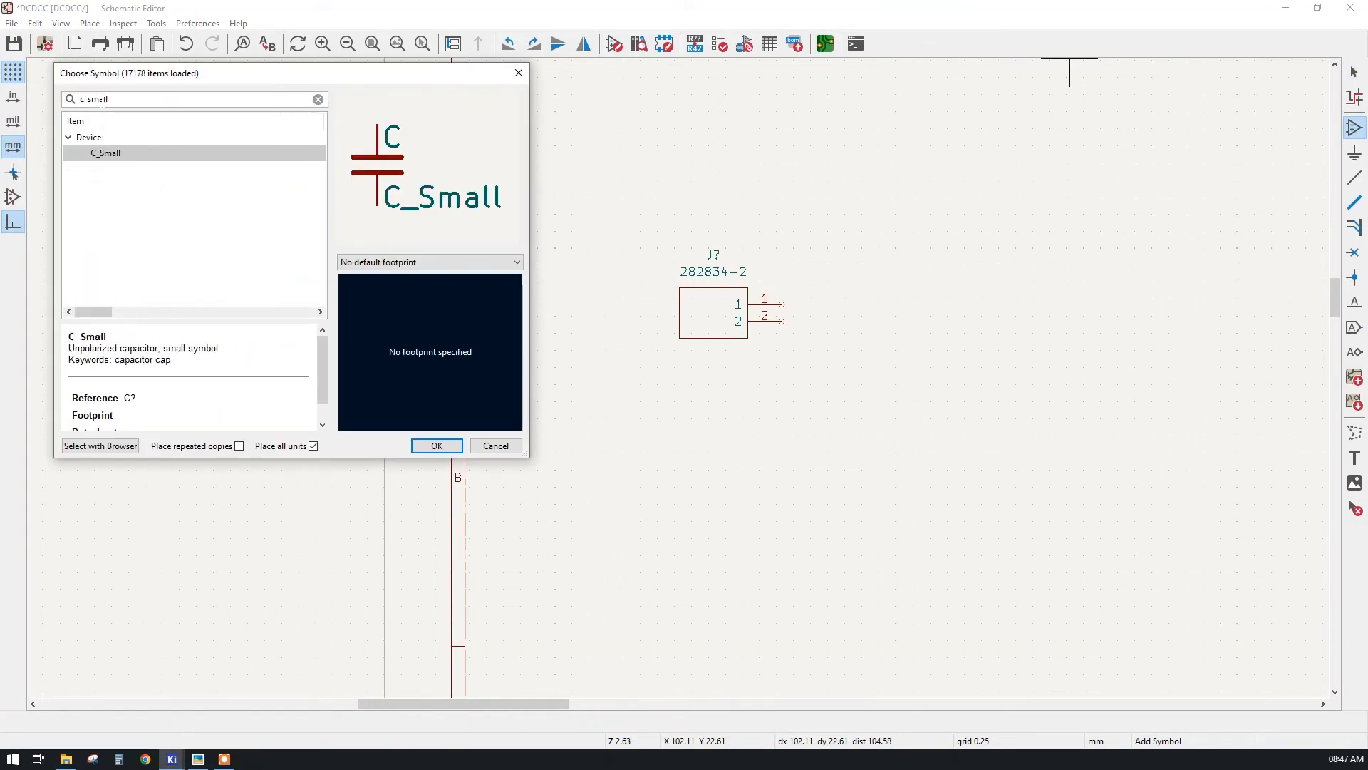
double_click(103, 154)
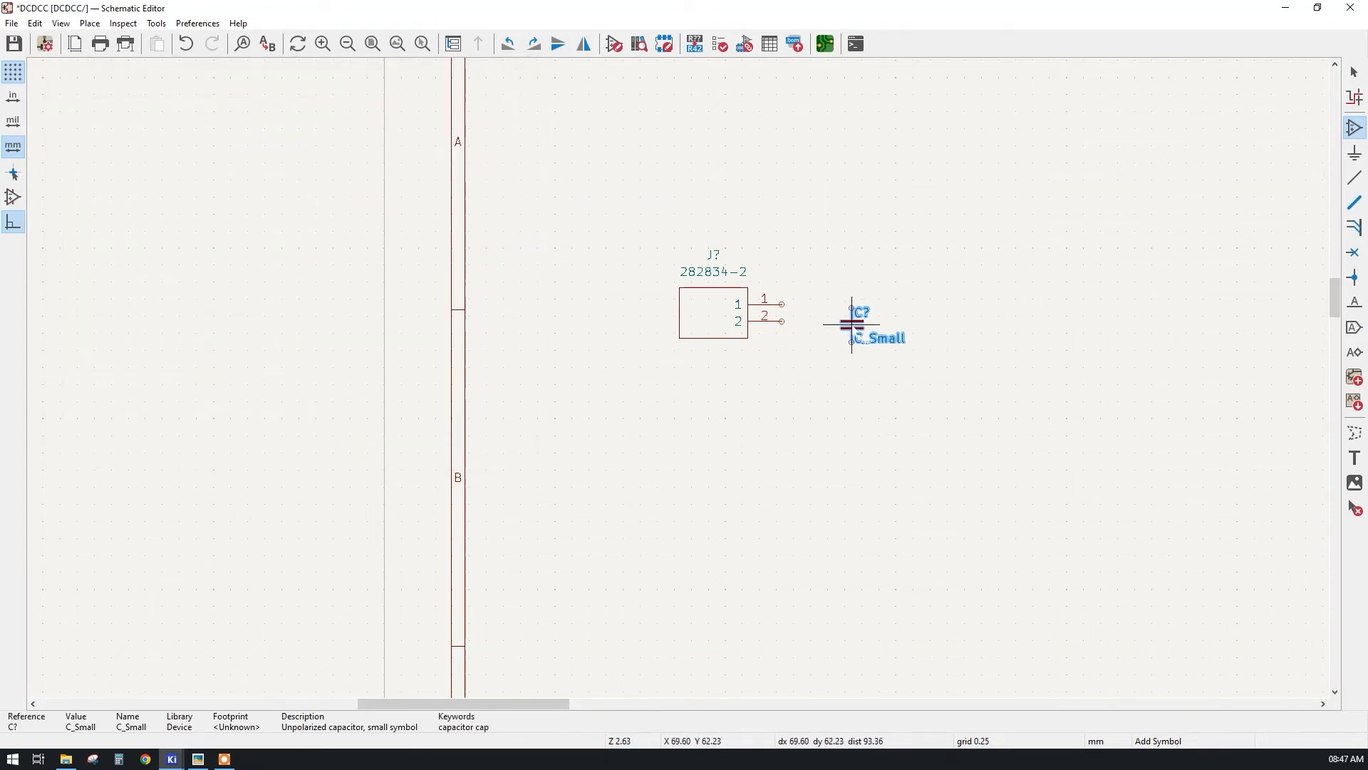
left_click(840, 319)
right_click(903, 236)
left_click(926, 244)
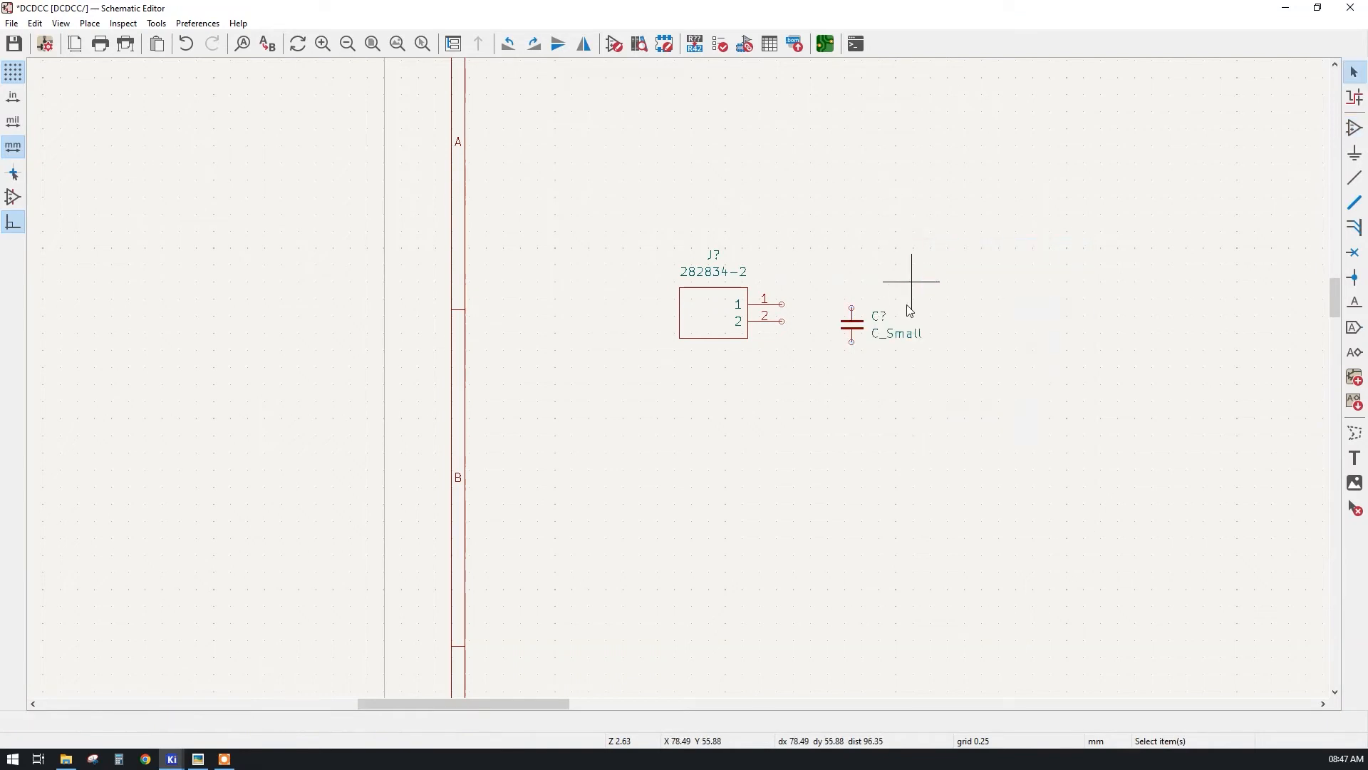
- Set the capacitor's value to 22uF and shift the capacitor slightly down and to the right
double_click(901, 335)
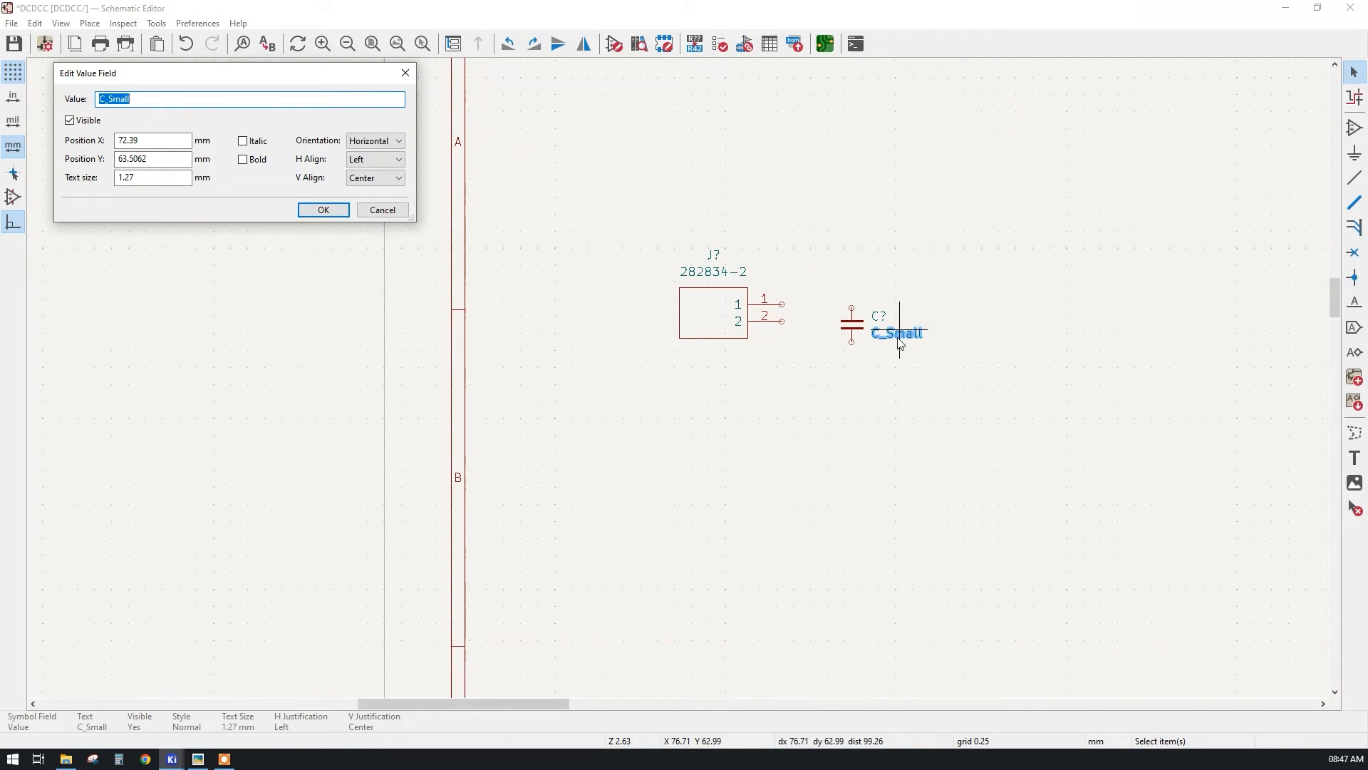
type("22")
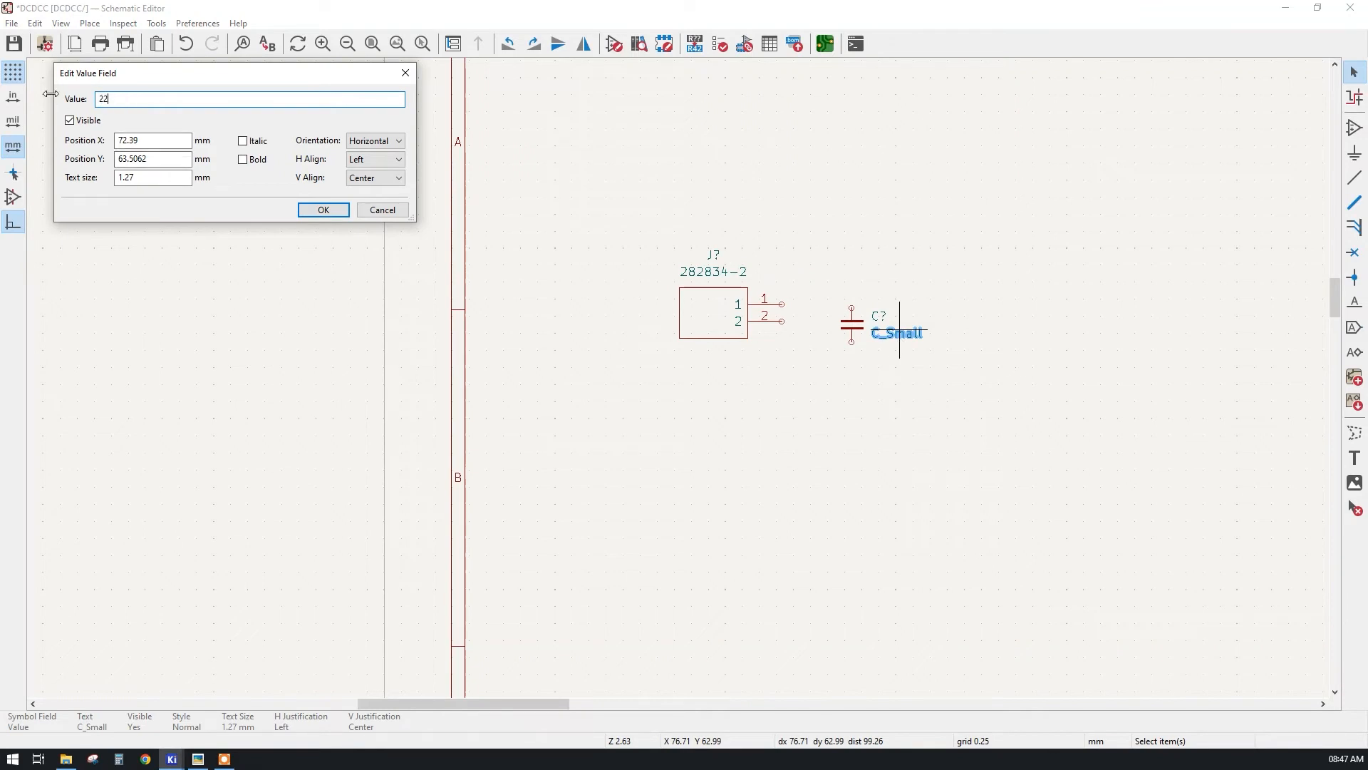
left_click(313, 210)
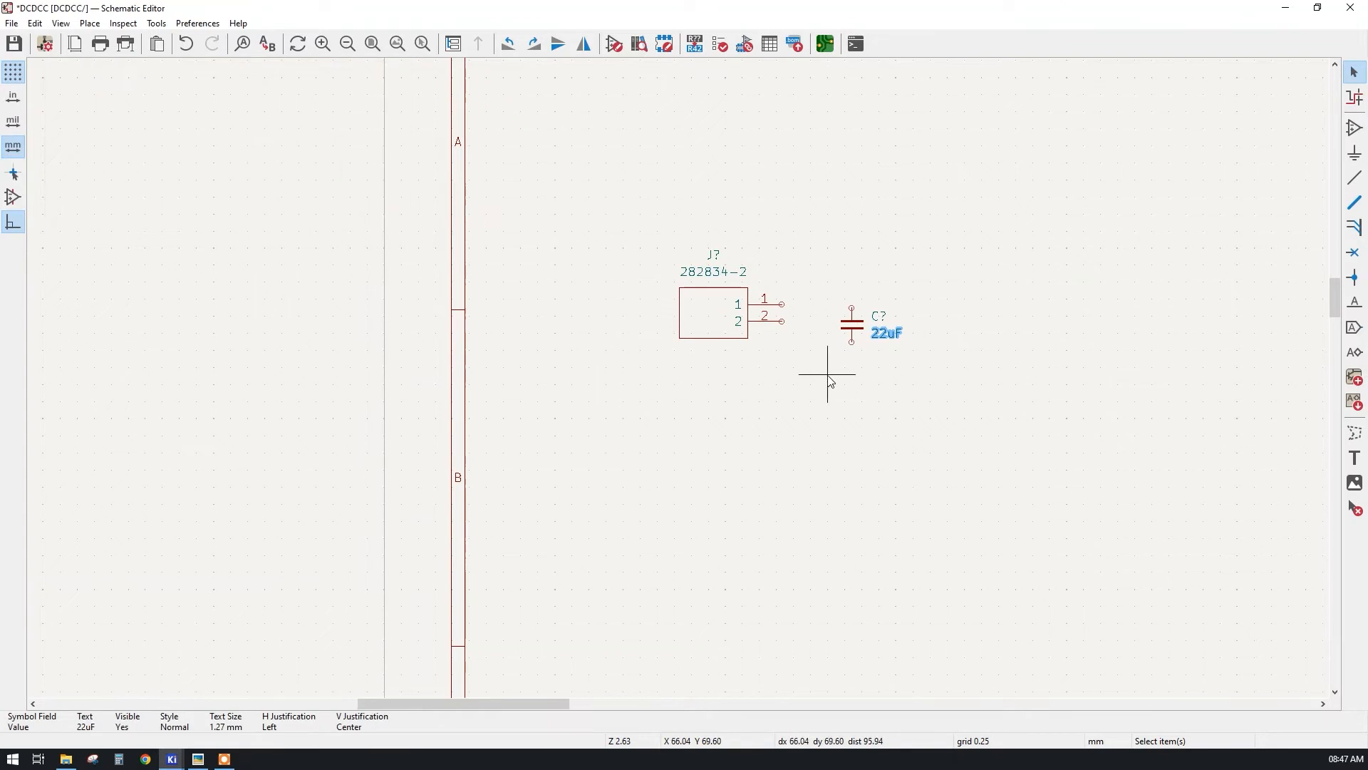
left_click(856, 325)
left_click_drag(855, 322, 857, 327)
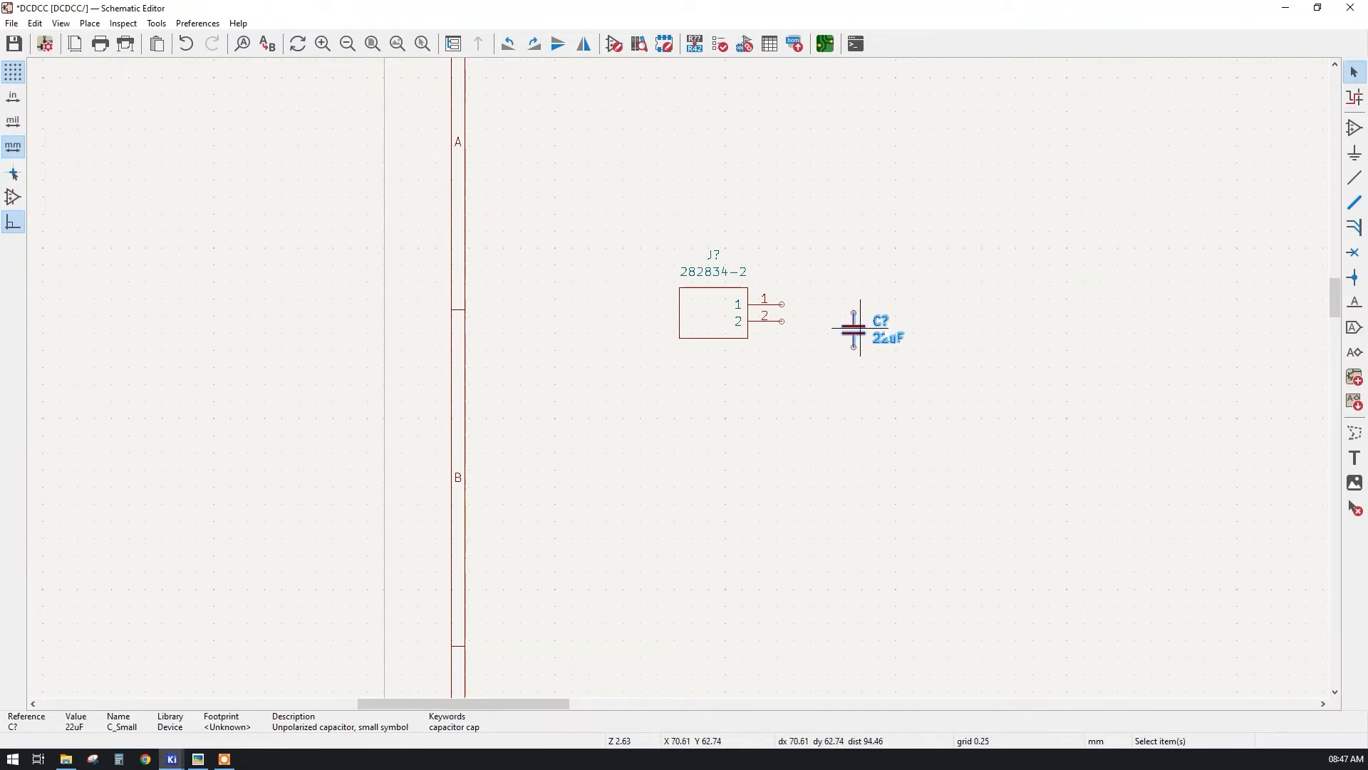
- Add a GND power symbol between the terminal block and the capacitor, just below pin 2
left_click(1354, 154)
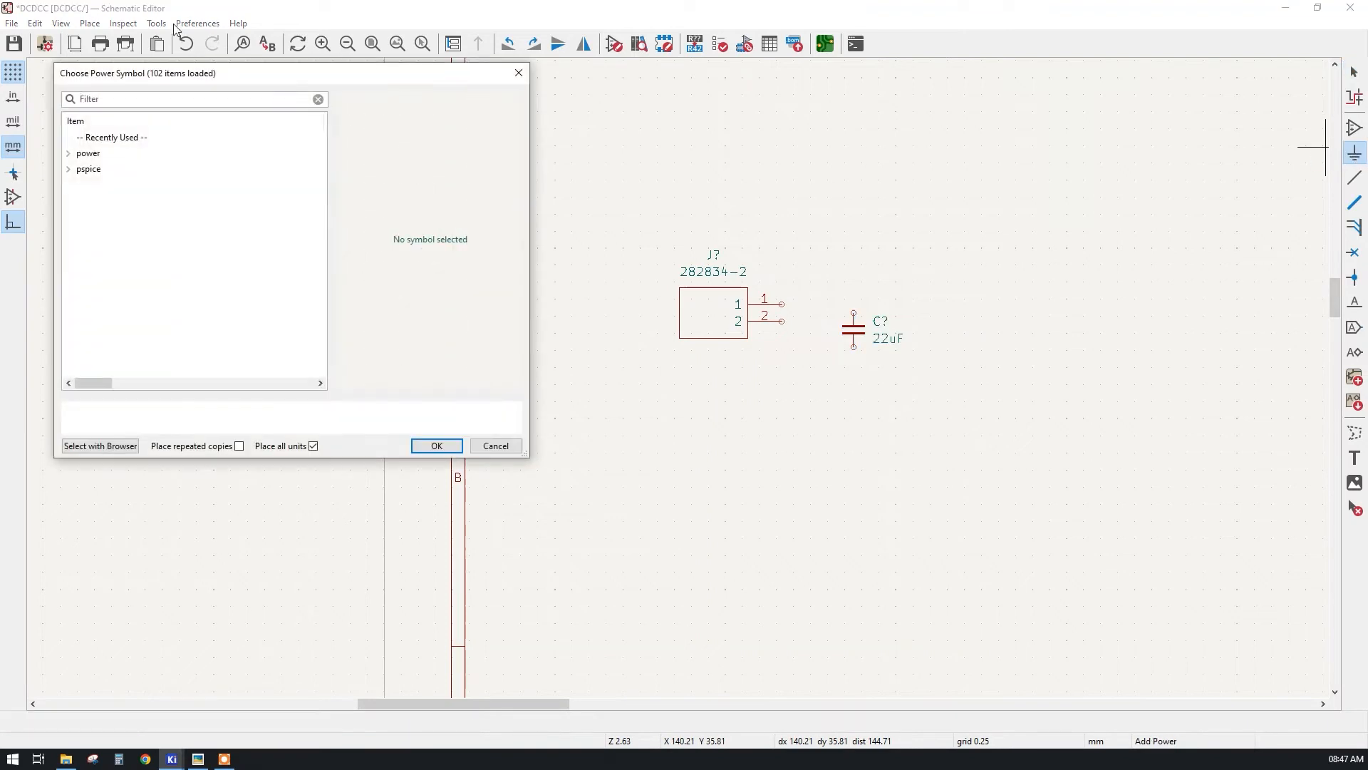
type("gnd")
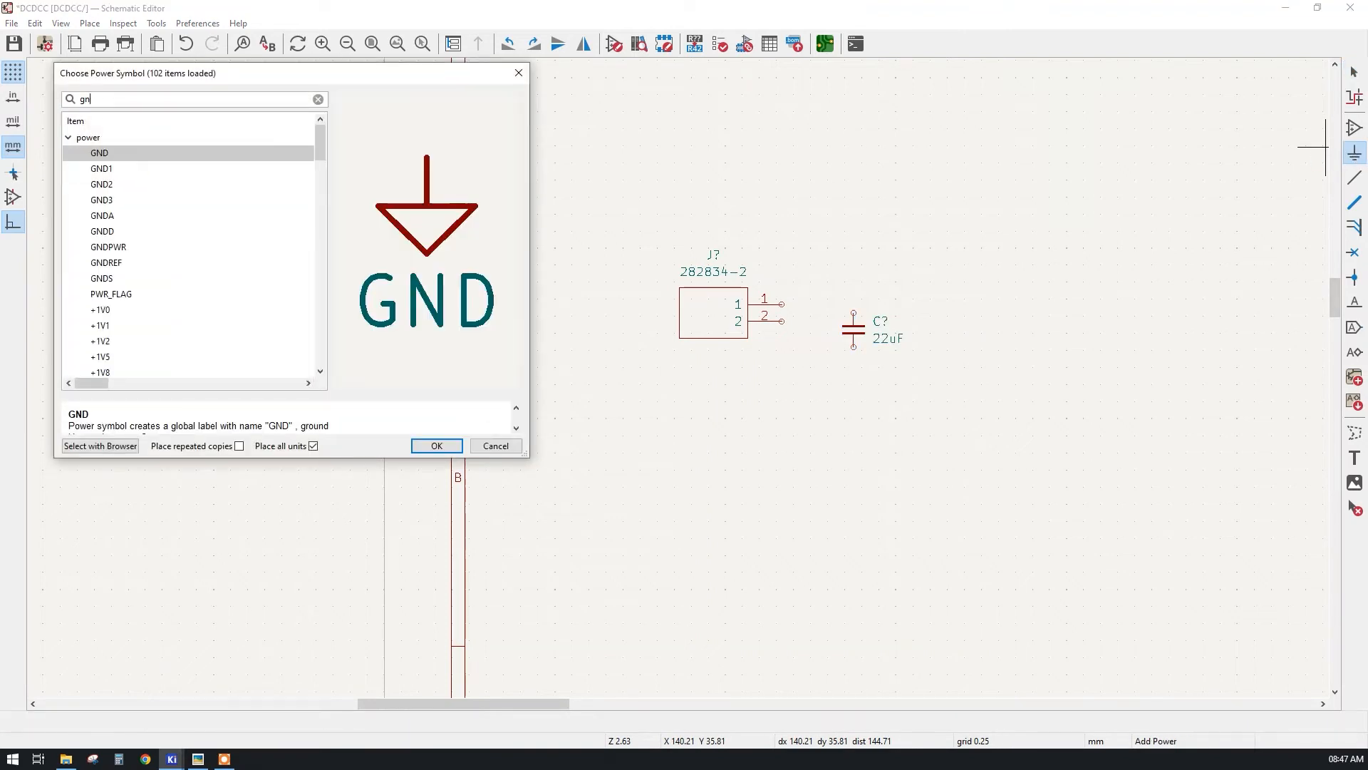
key("Down")
key("Down")
key("Down")
key("Down")
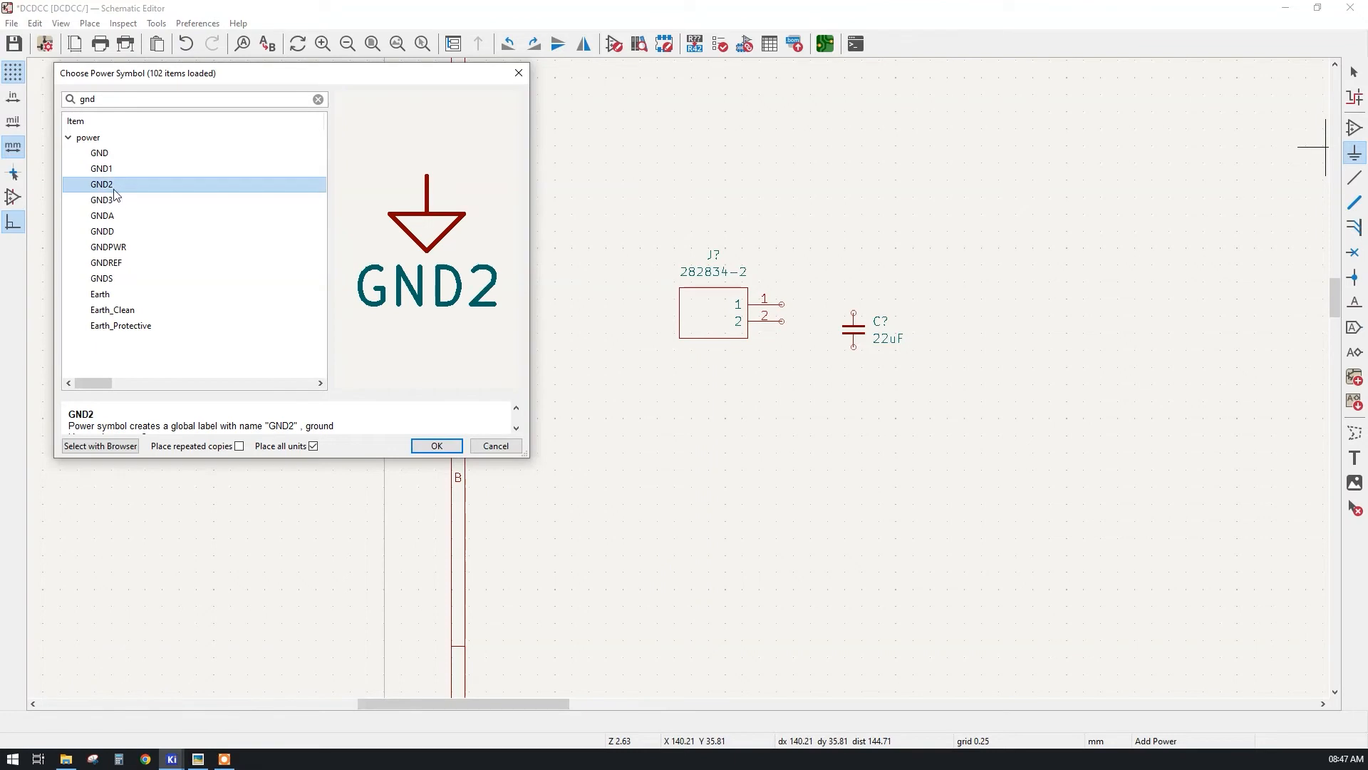
left_click(109, 227)
left_click(110, 245)
left_click(110, 267)
left_click(111, 292)
left_click(109, 154)
double_click(109, 154)
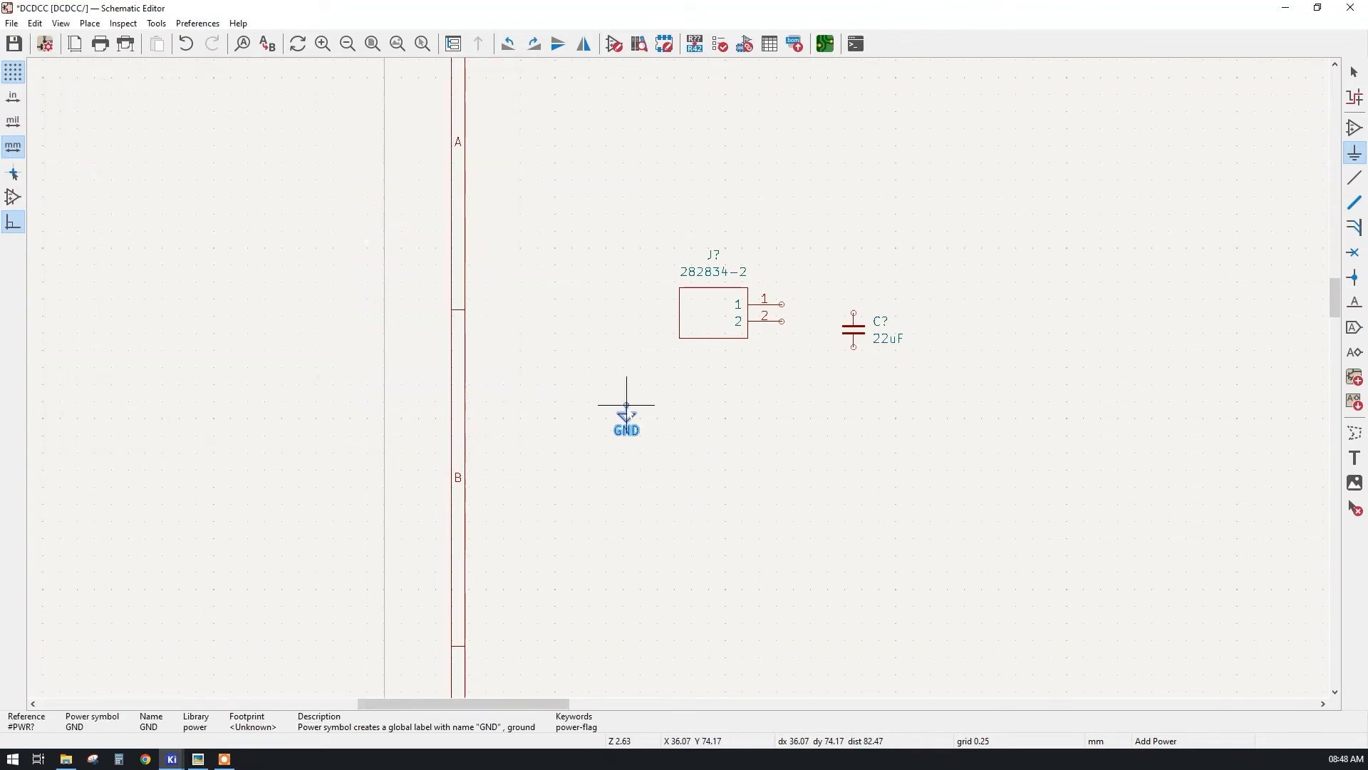
scroll(784, 371, "up", 5)
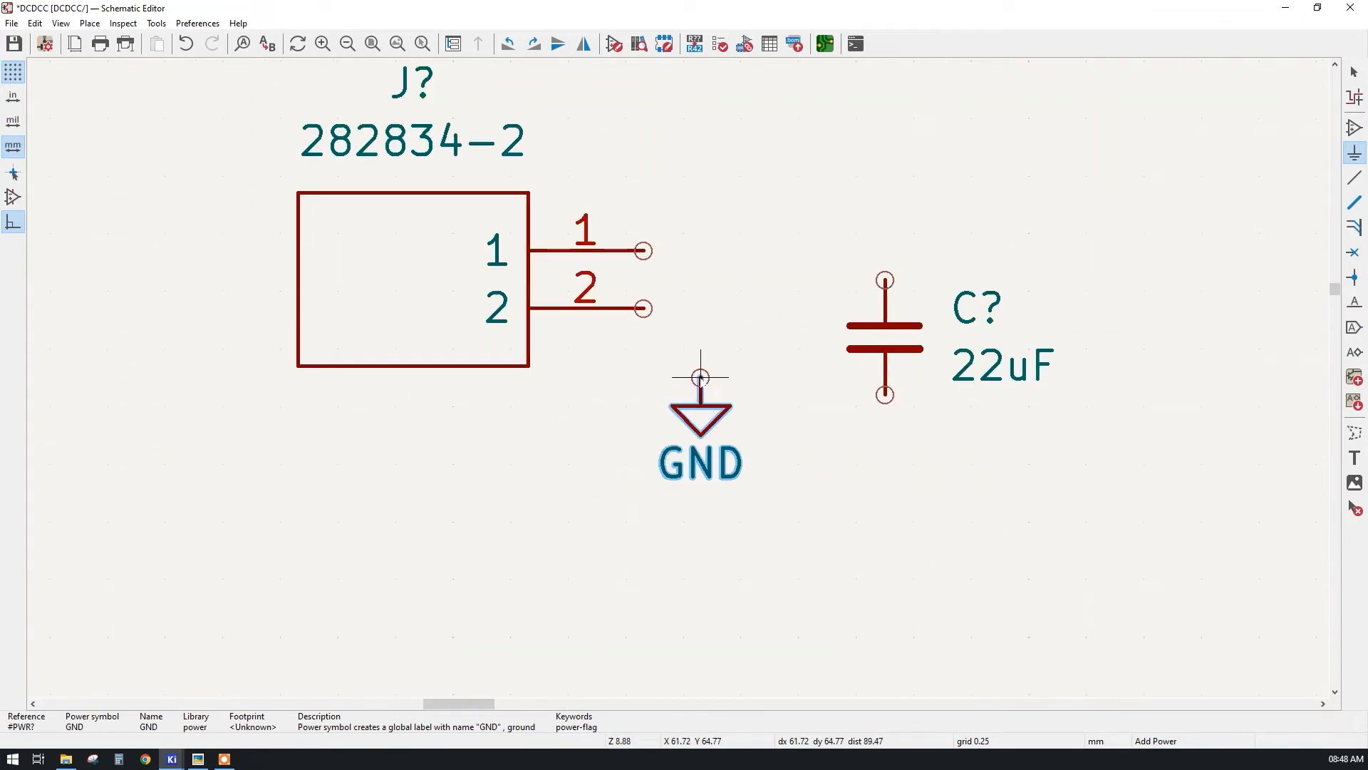
left_click(705, 378)
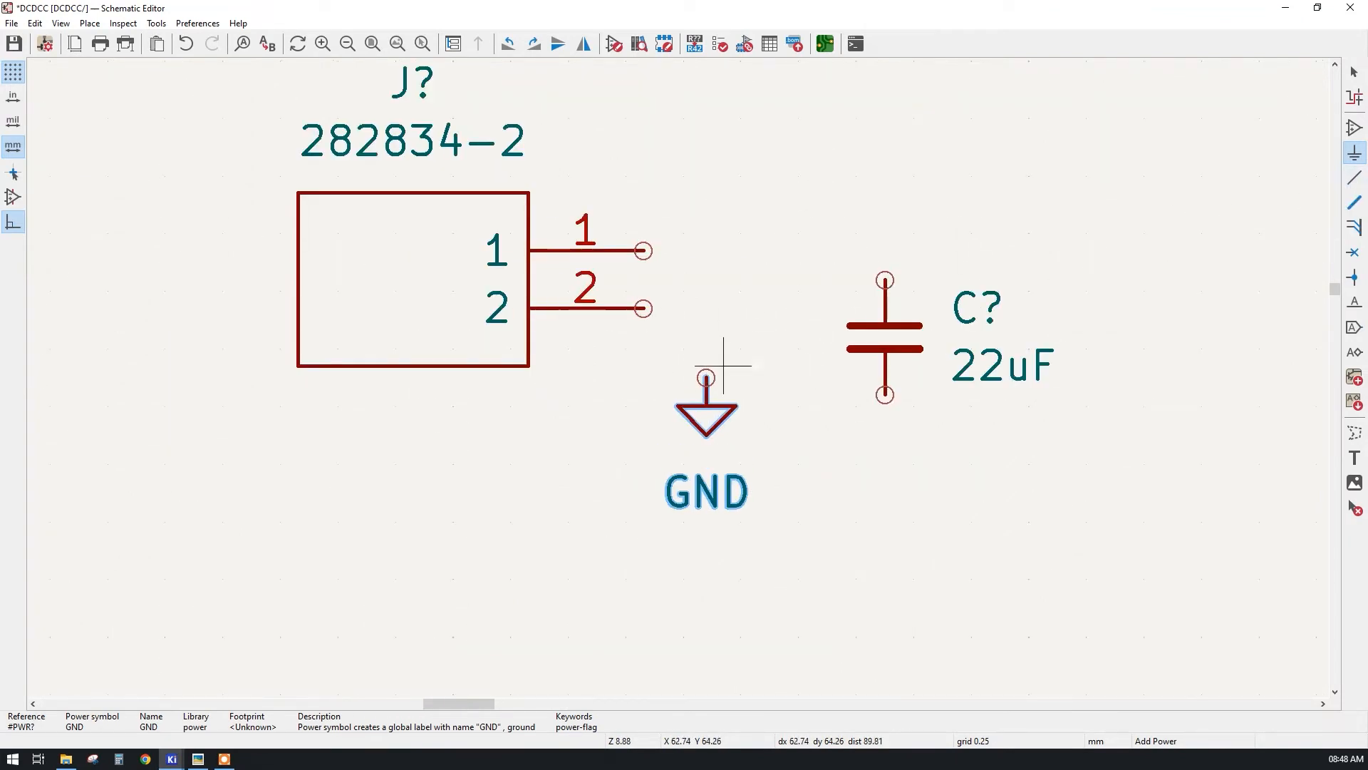
- Wire pin 2 of the 282834-2 terminal block to the GND symbol below it
left_click(1354, 179)
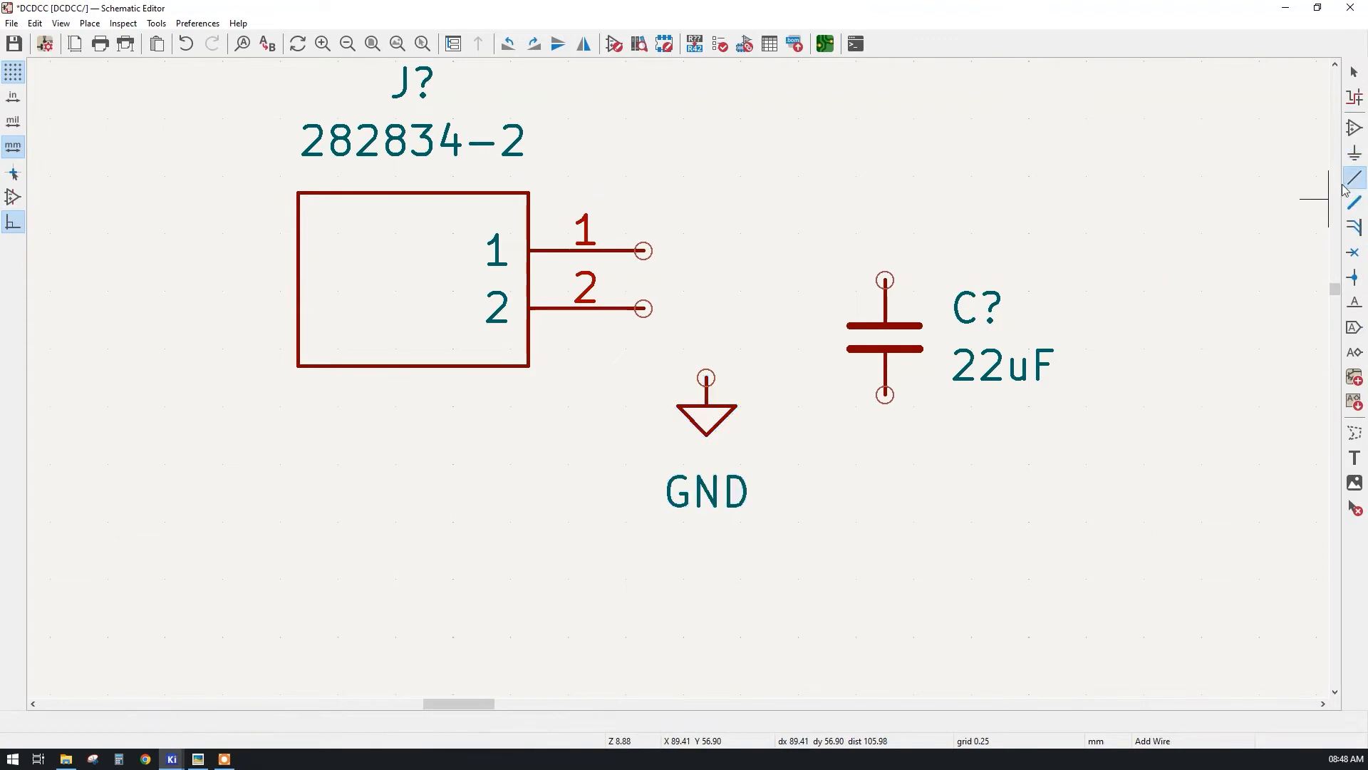
left_click(644, 308)
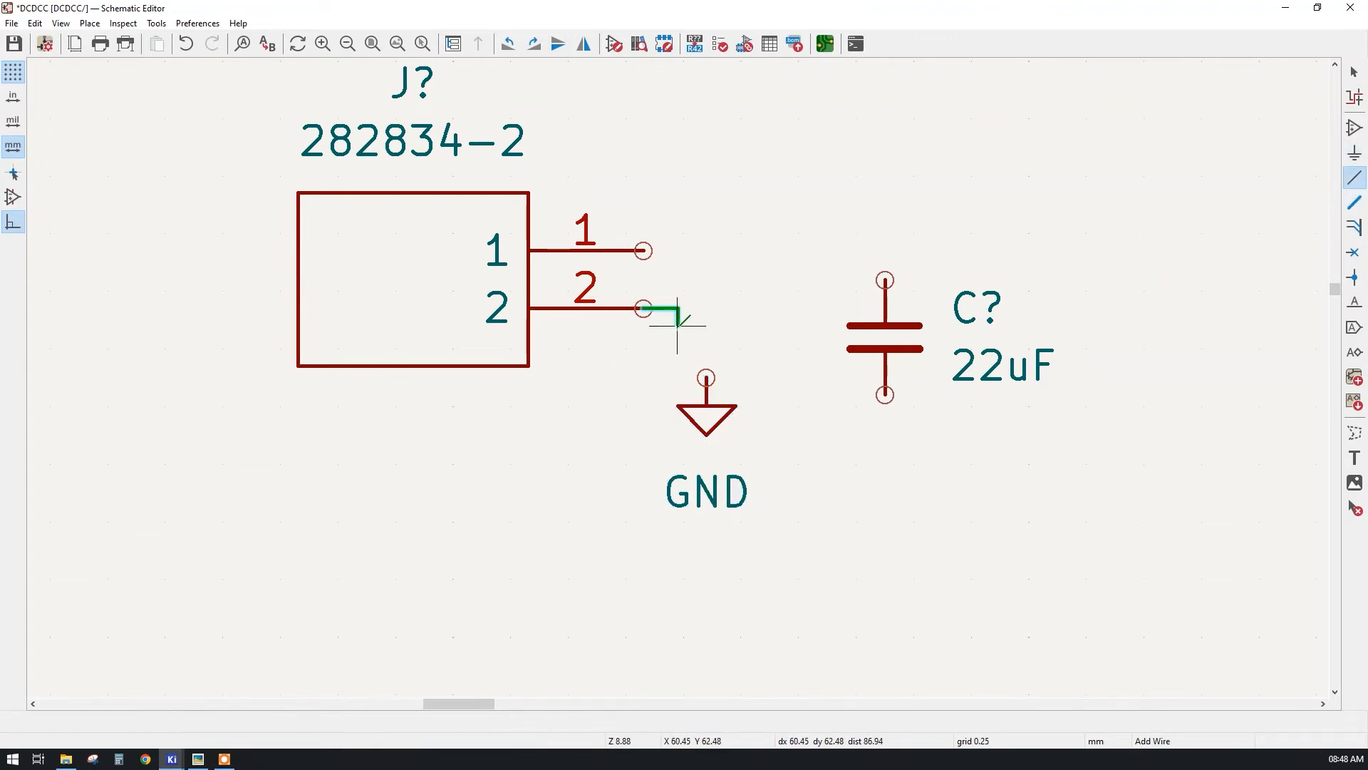
left_click(706, 366)
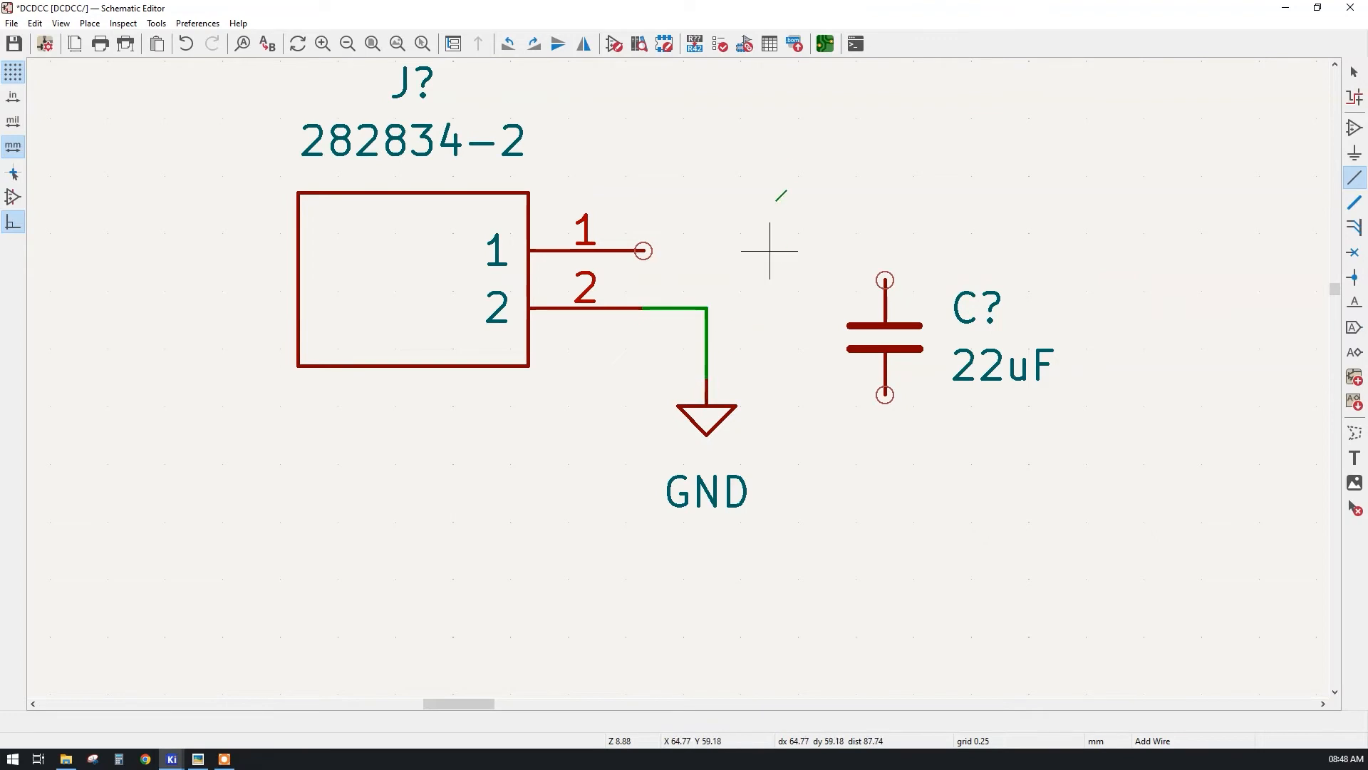
right_click(804, 151)
left_click(815, 167)
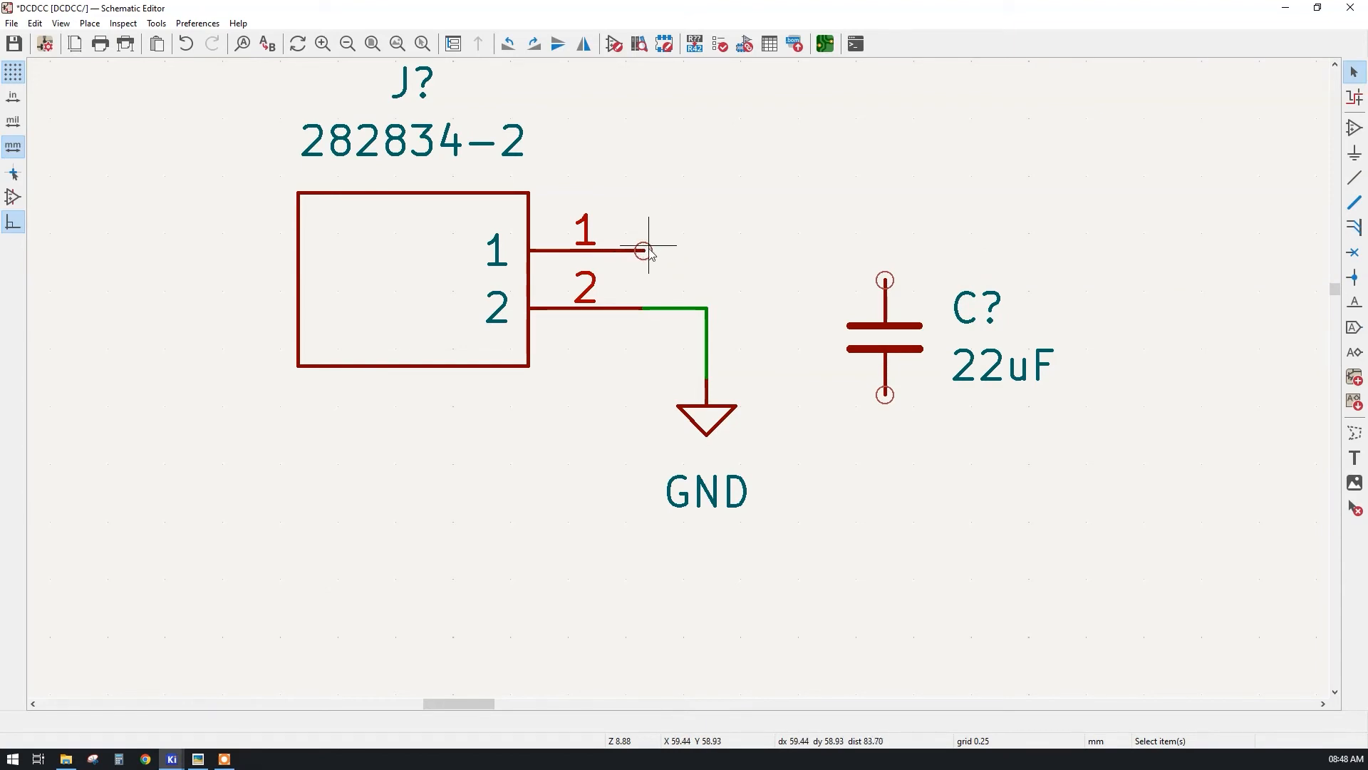
- Wire pin 1 of the terminal block to the upper pin of the 22uF capacitor
left_click(643, 251)
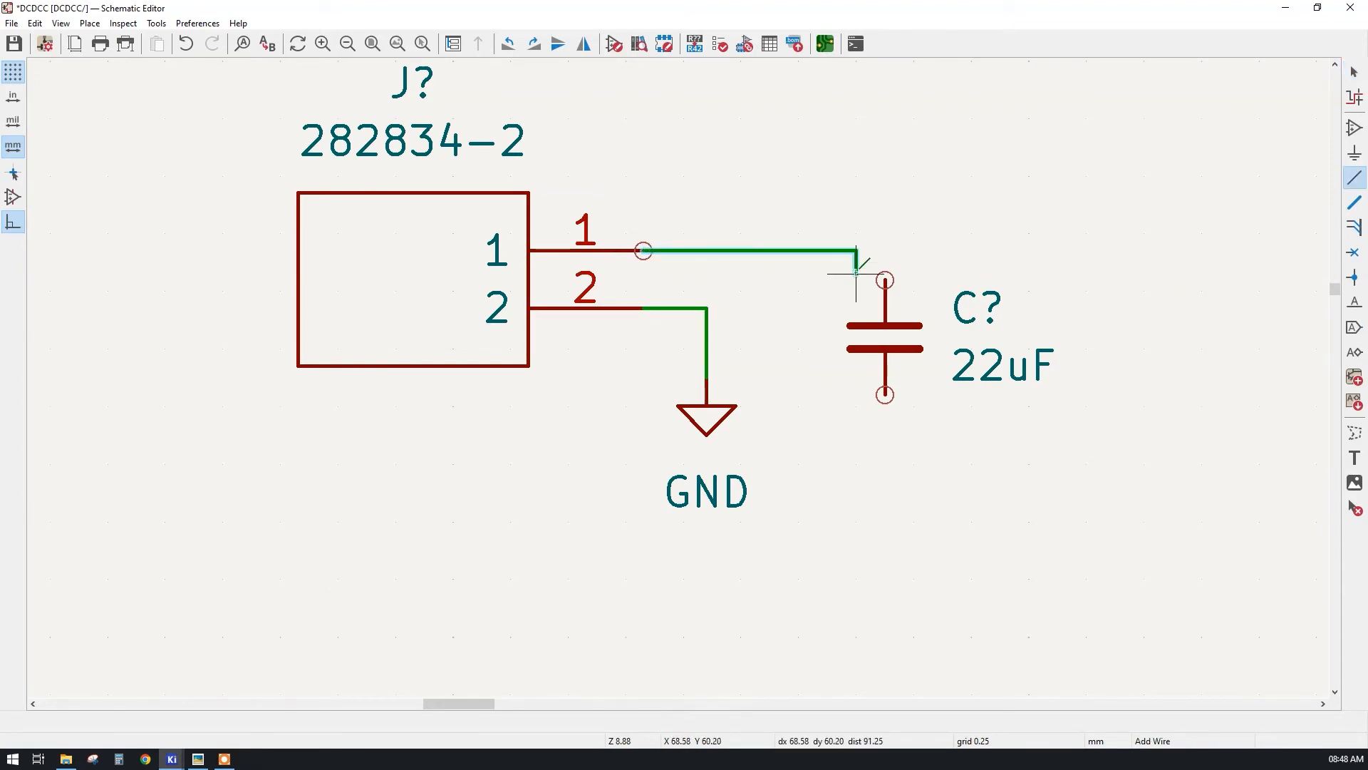
left_click(885, 280)
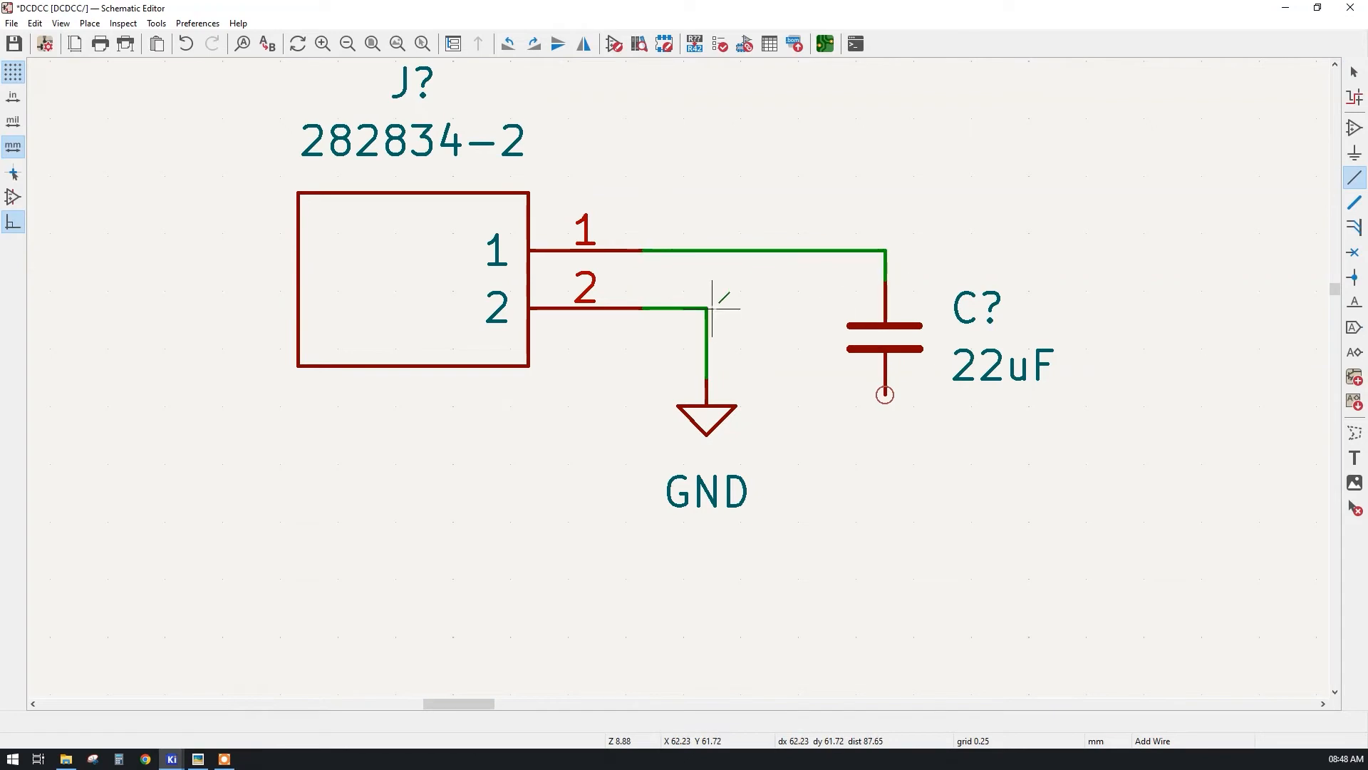
key("Escape")
key("ctrl+z")
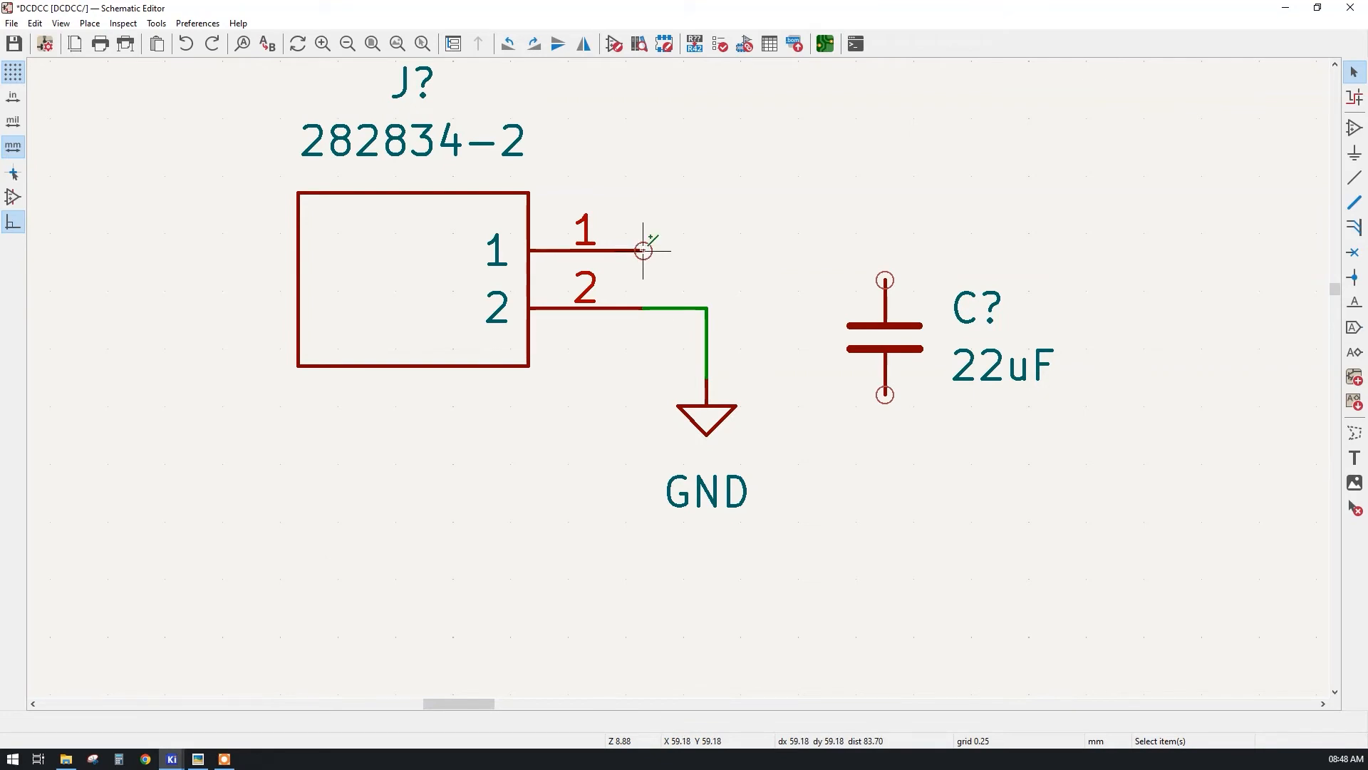
key("ctrl+y")
right_click(925, 168)
left_click(955, 176)
key("Escape")
key("Escape")
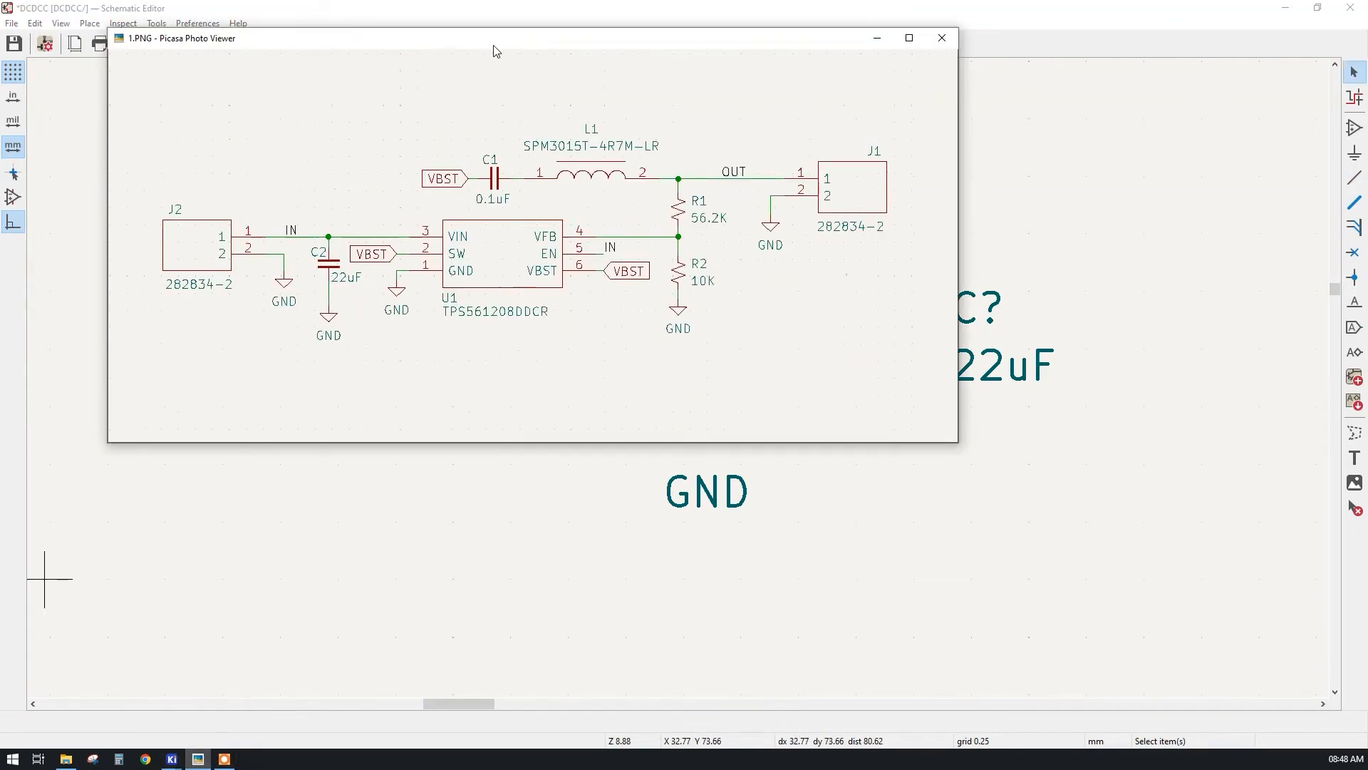
- Check the reference circuit image, place a copy of the GND symbol below the 22uF capacitor and wire it to the capacitor's lower pin
left_click_drag(480, 42, 605, 103)
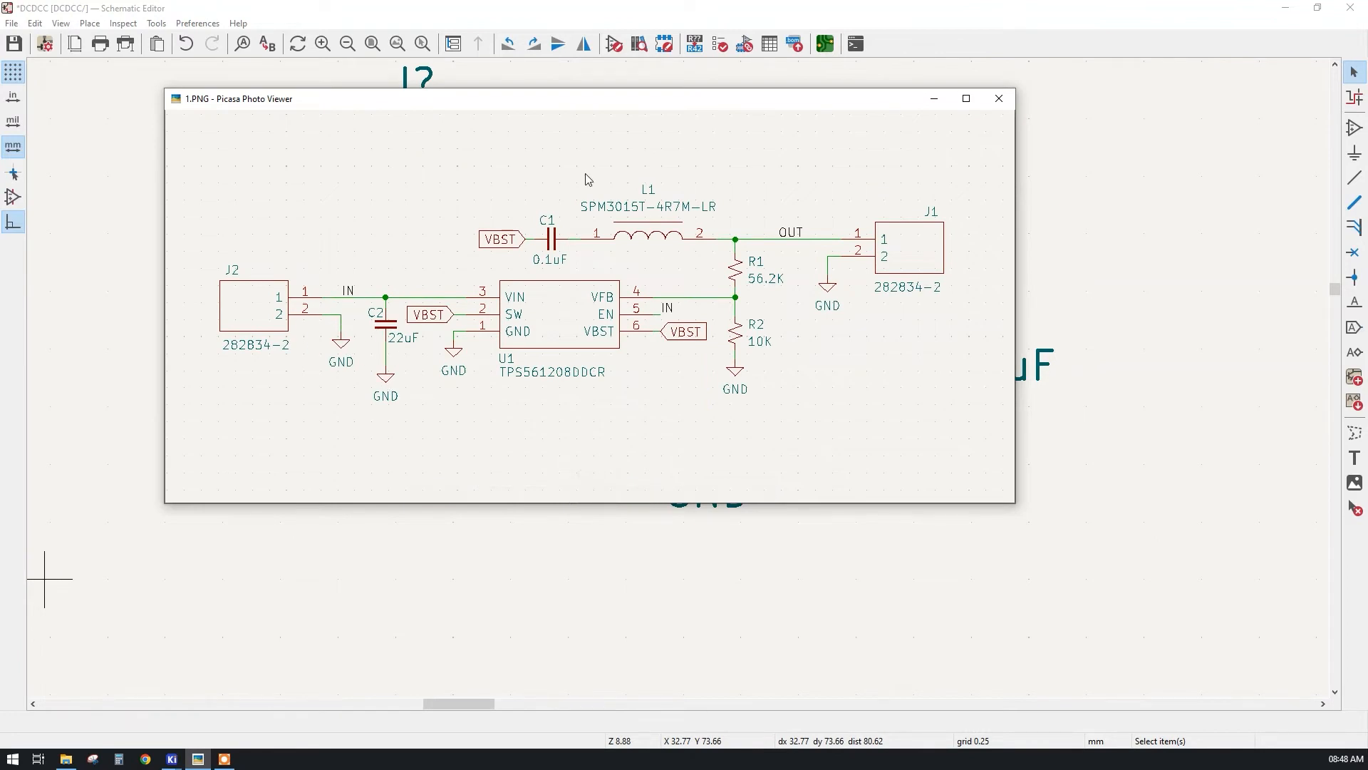
left_click_drag(611, 100, 668, 168)
left_click(687, 75)
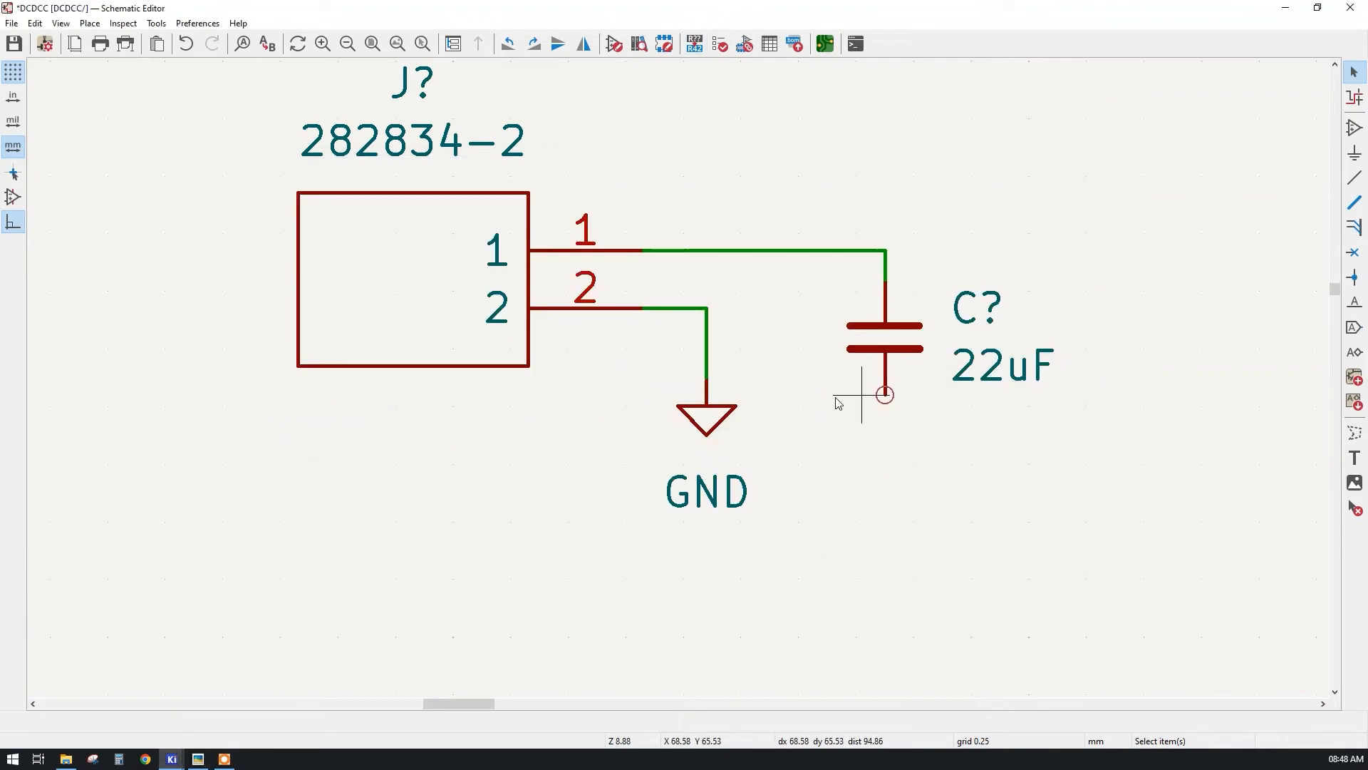
left_click(706, 421)
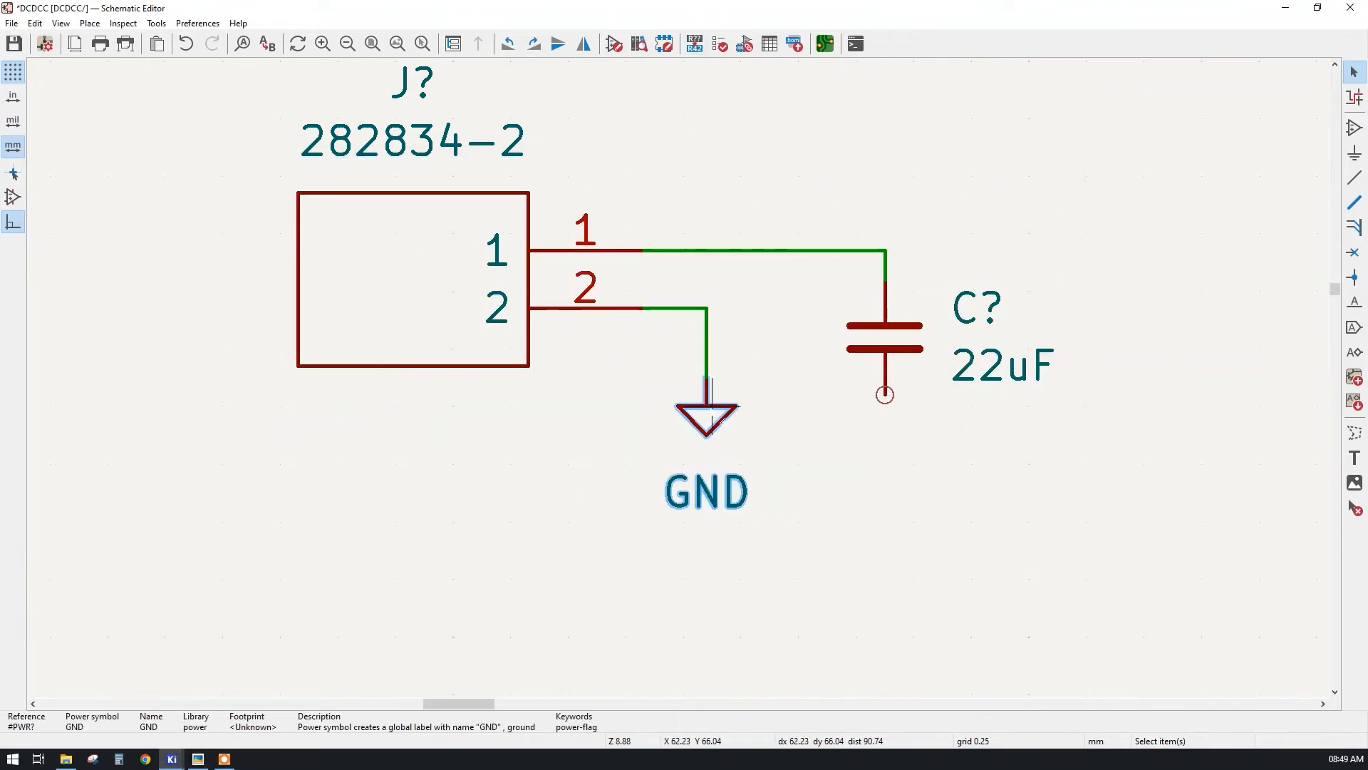
key("ctrl+d")
left_click(885, 435)
left_click(884, 394)
left_click(884, 434)
key("Escape")
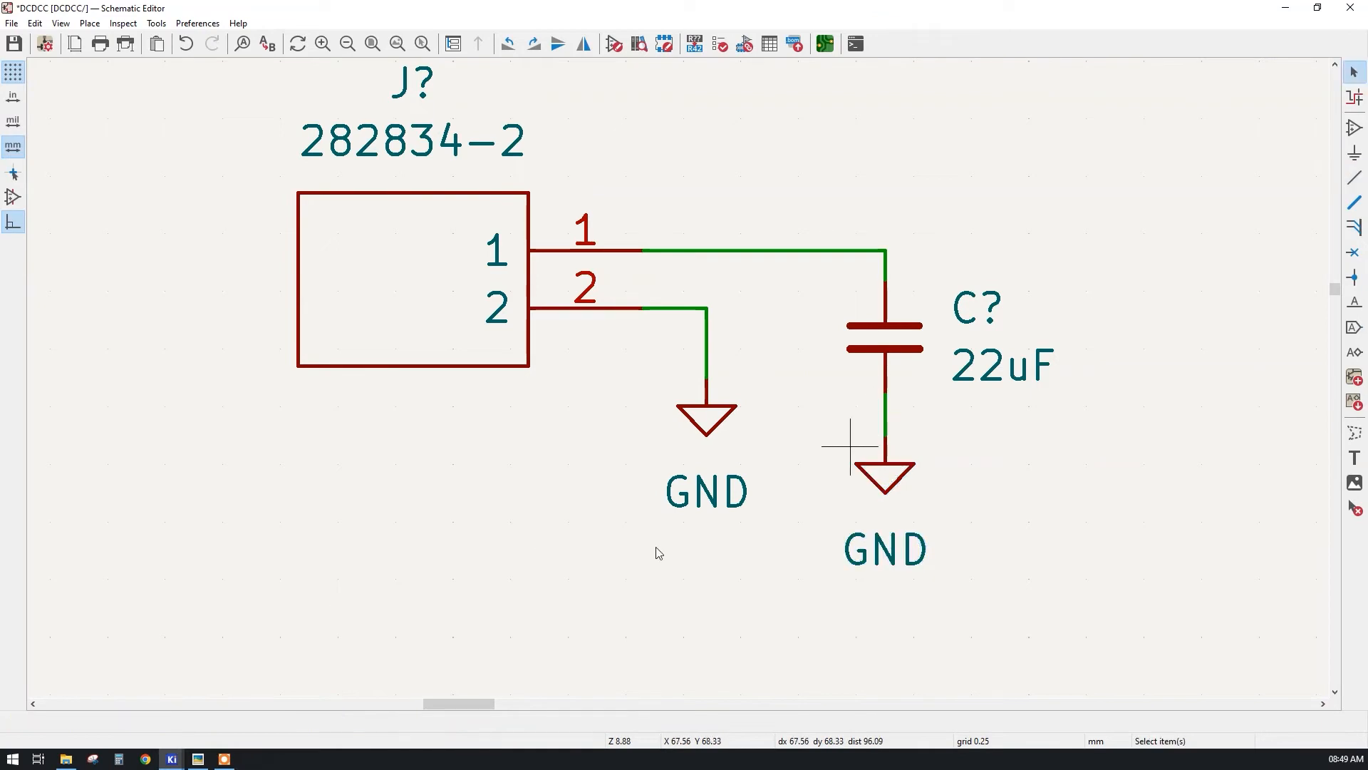
- Check the reference circuit image for the regulator part and search the symbol library for tps5612
left_click(198, 758)
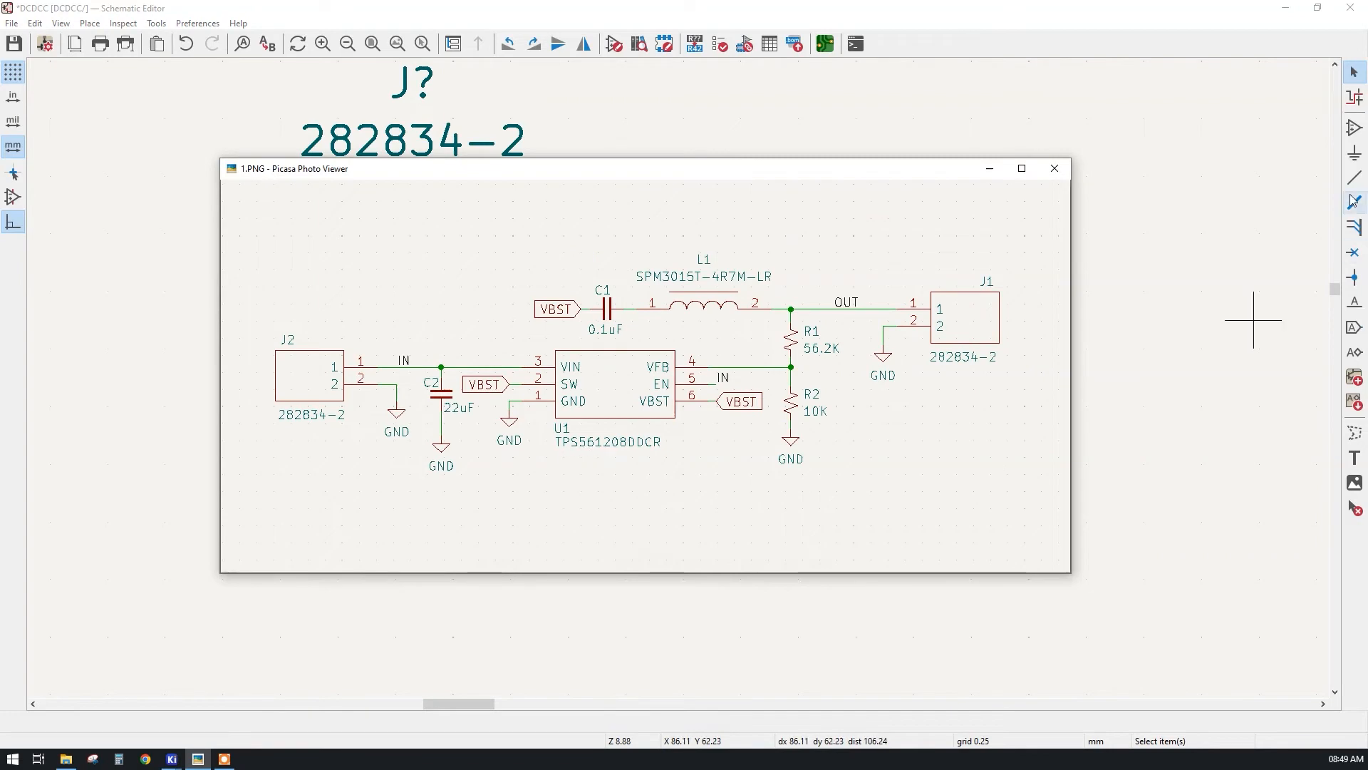
left_click(1344, 127)
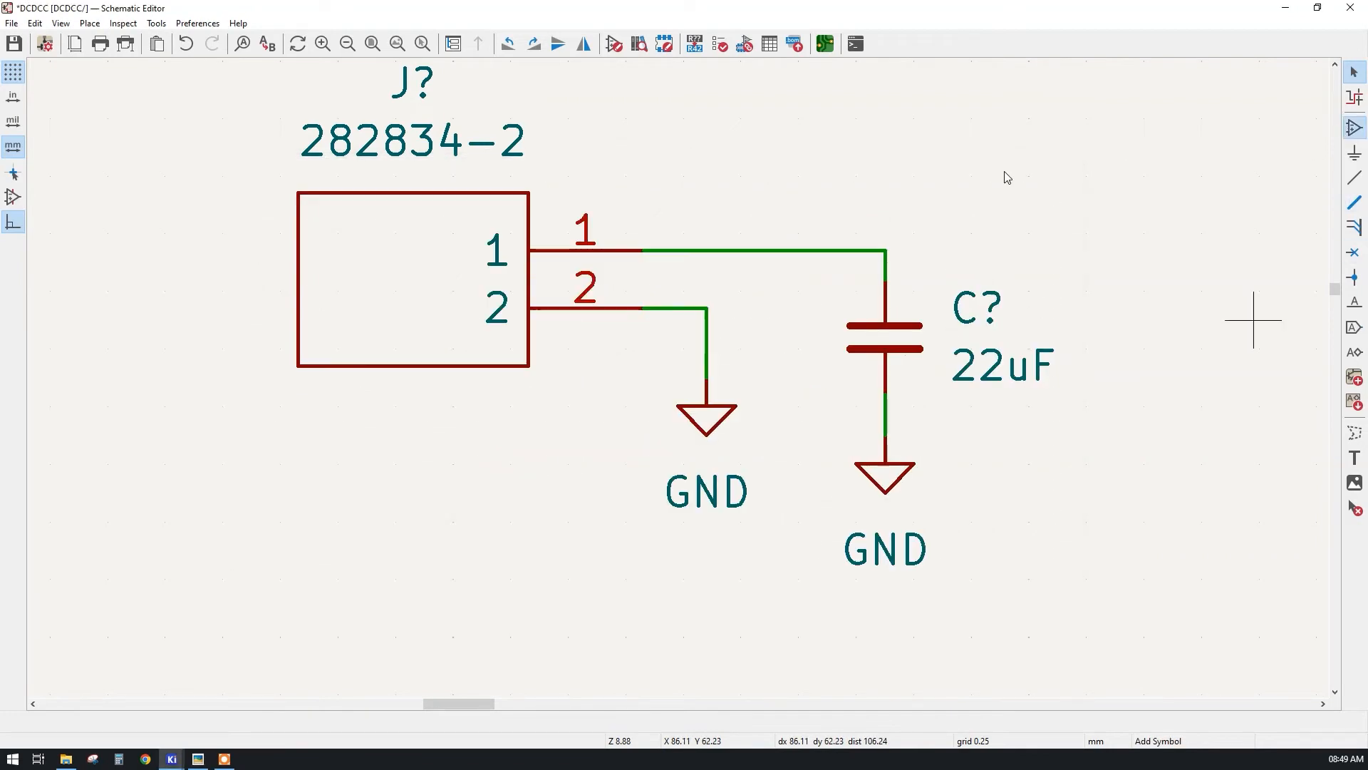
left_click(908, 185)
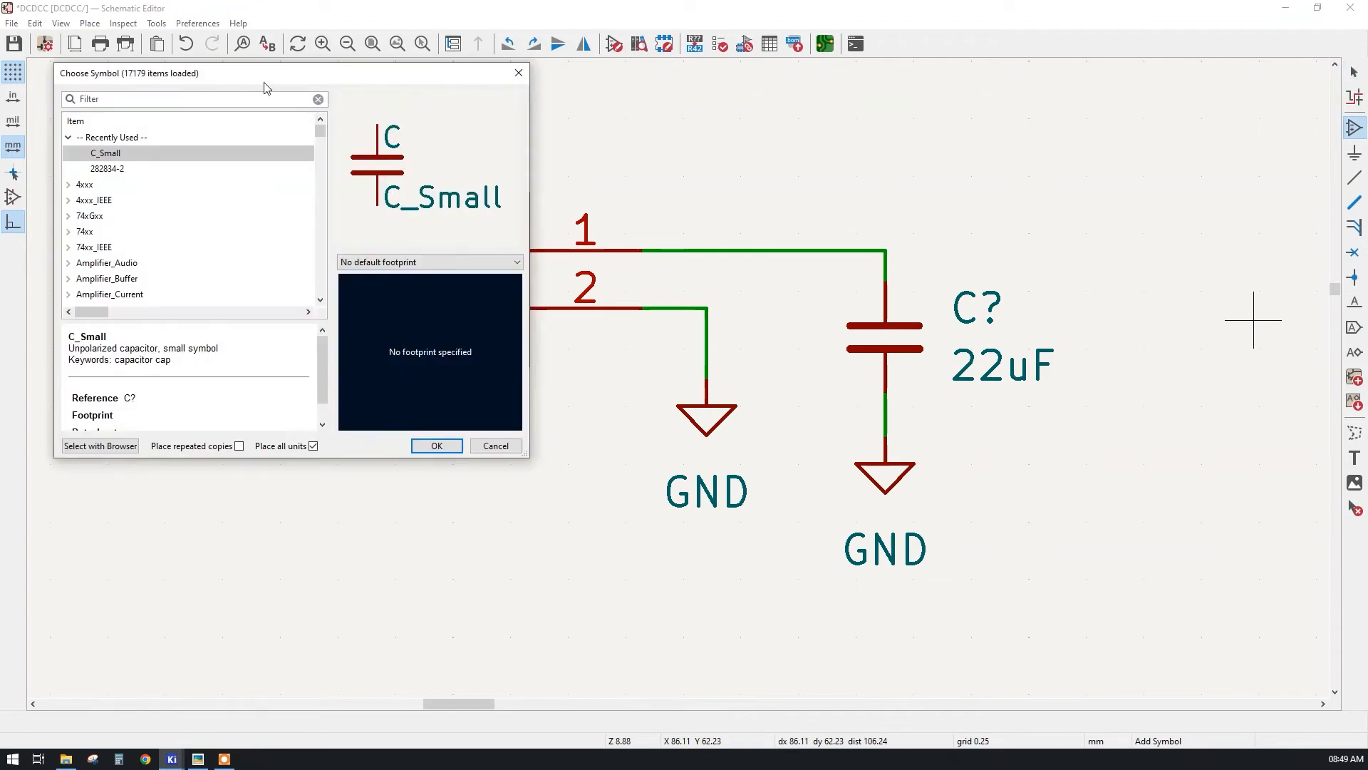
left_click(657, 168)
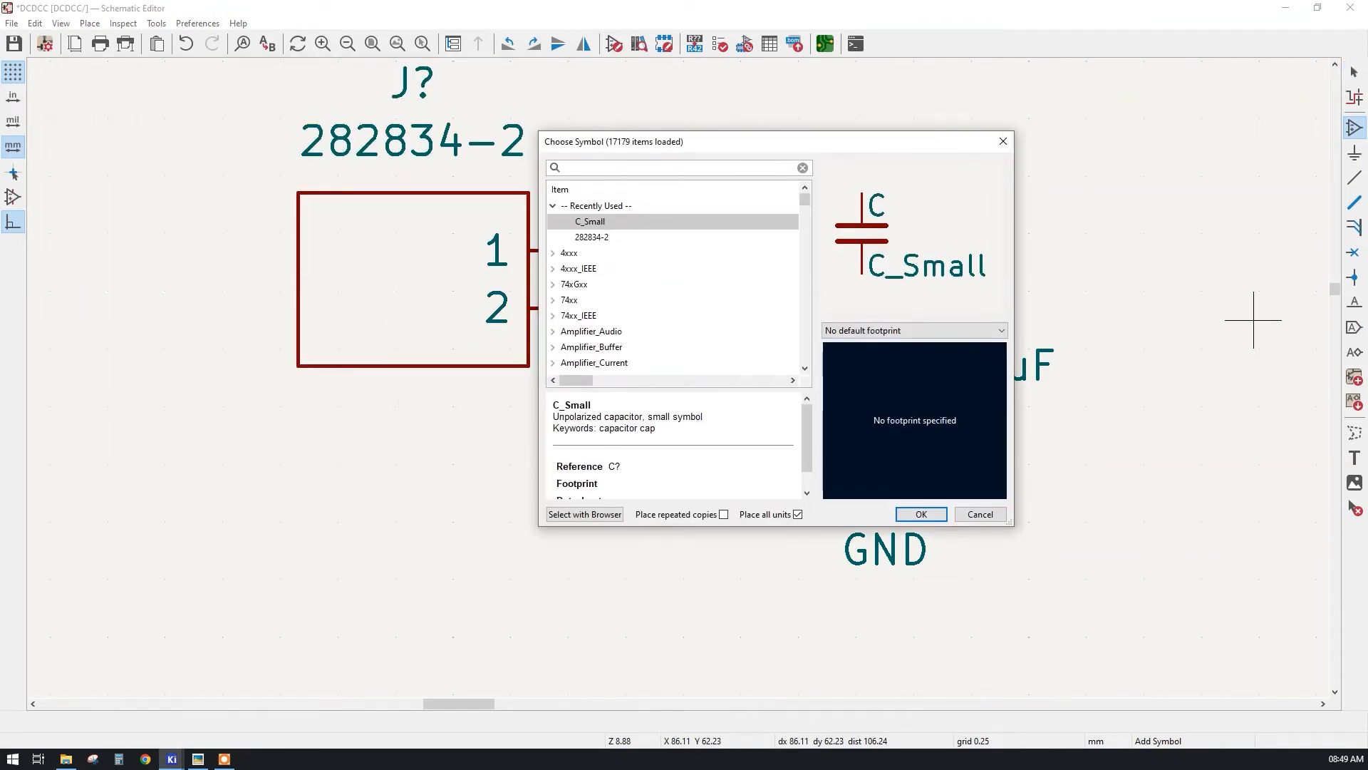
type("tps5612")
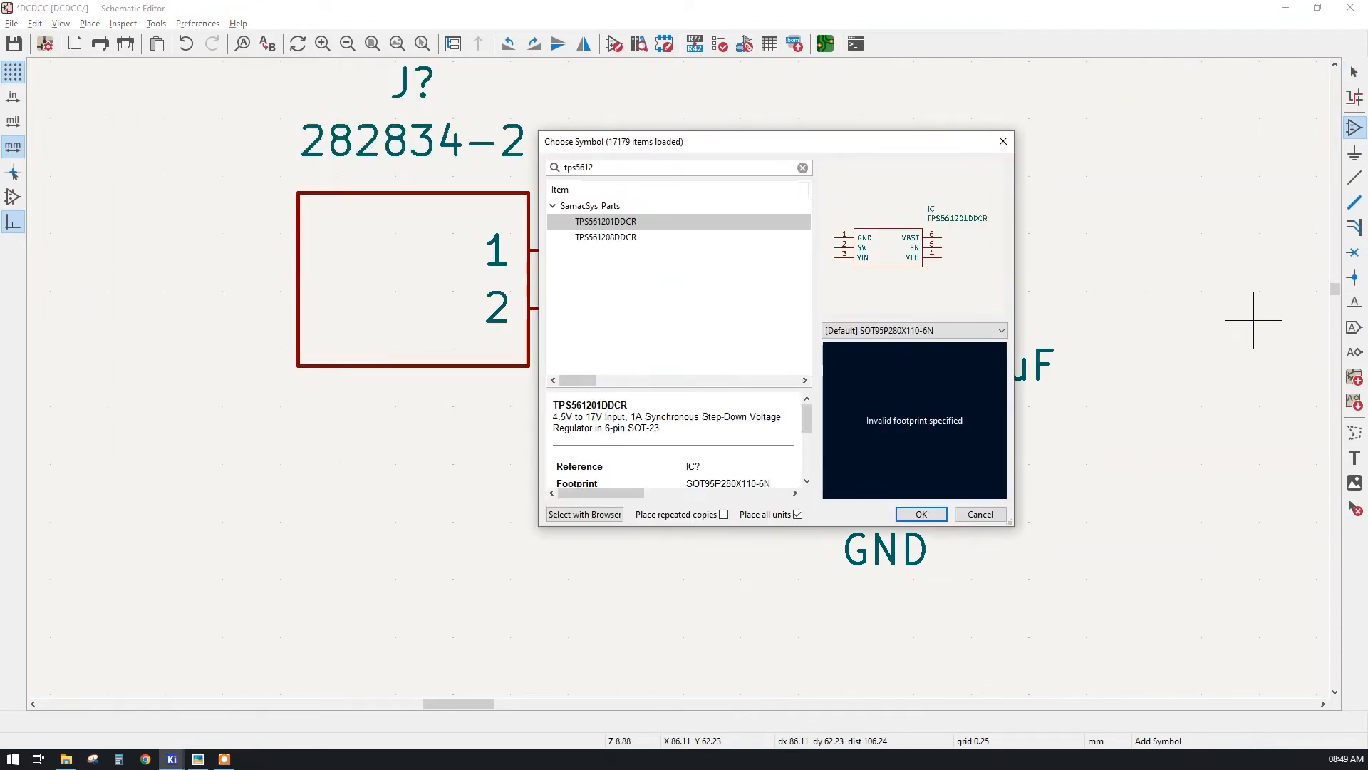
- Compare the two matching regulator symbols and place TPS561201DDCR to the right of the capacitor
left_click(595, 239)
left_click(602, 223)
left_click(602, 237)
left_click(601, 225)
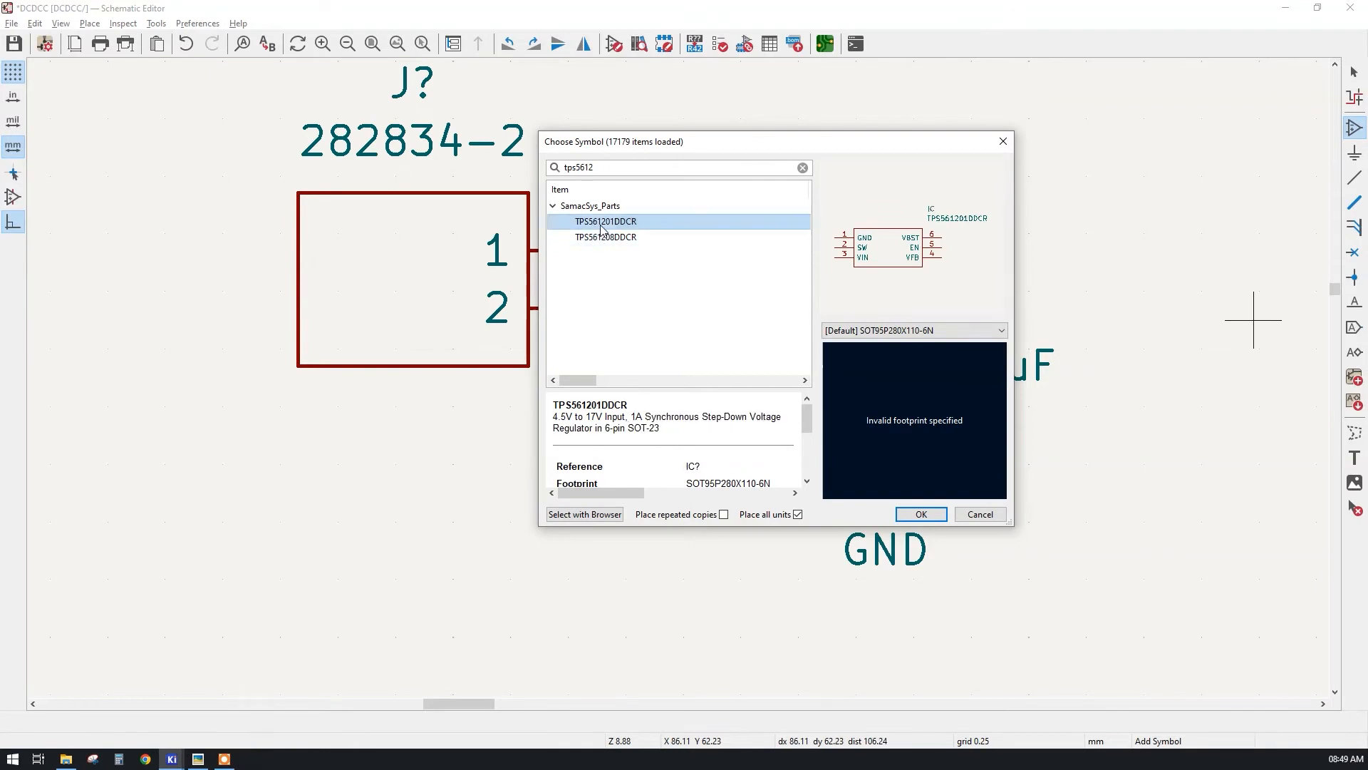
double_click(600, 225)
scroll(686, 235, "down", 3)
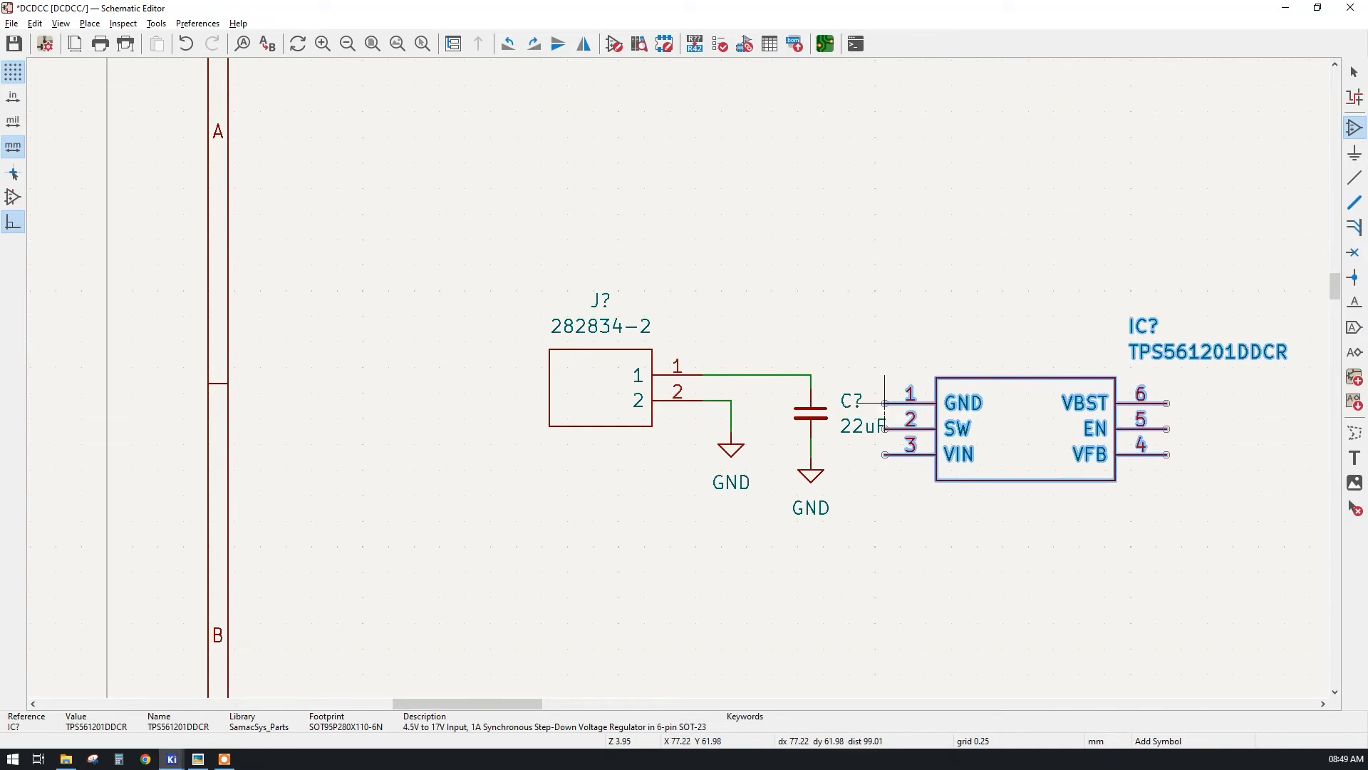
middle_click_drag(884, 403, 712, 375)
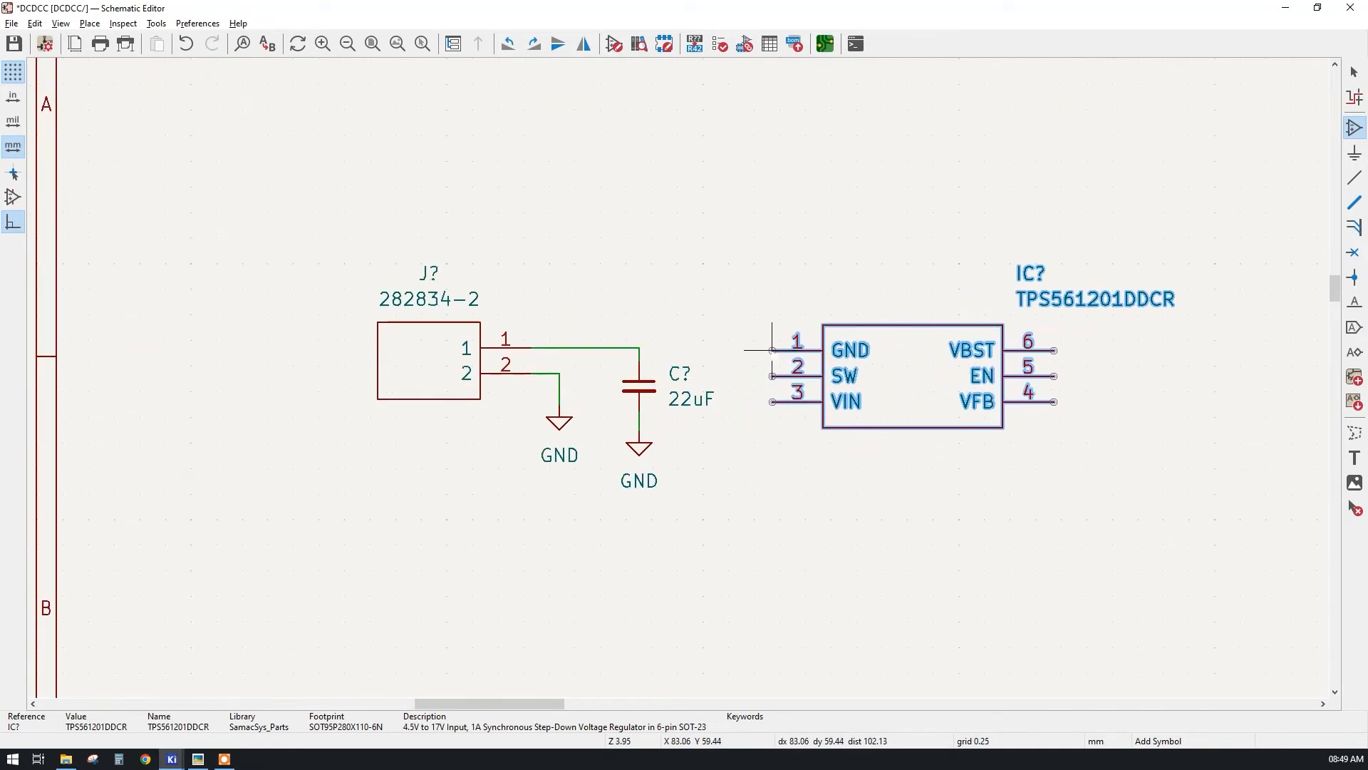
left_click(783, 350)
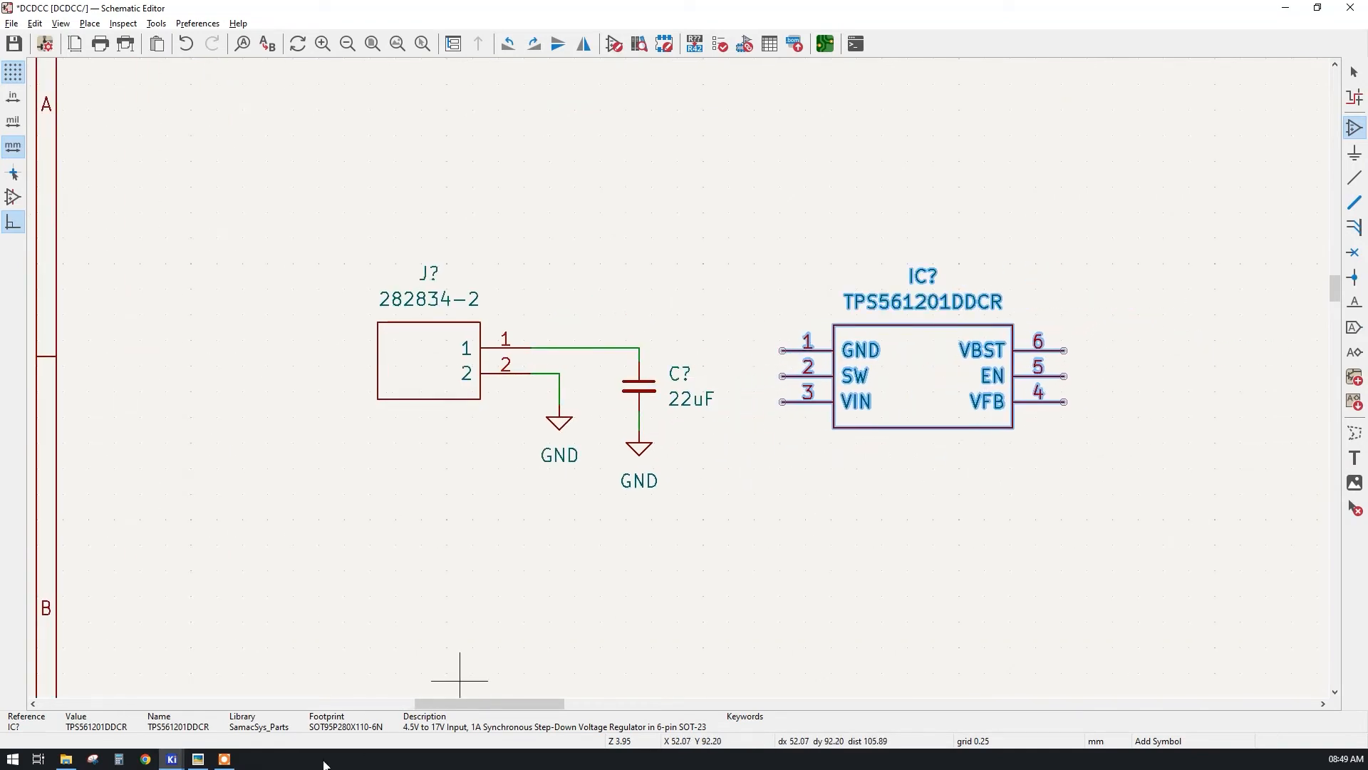
- Compare the pin order of the placed TPS561201DDCR with the regulator in the reference circuit image
left_click(197, 760)
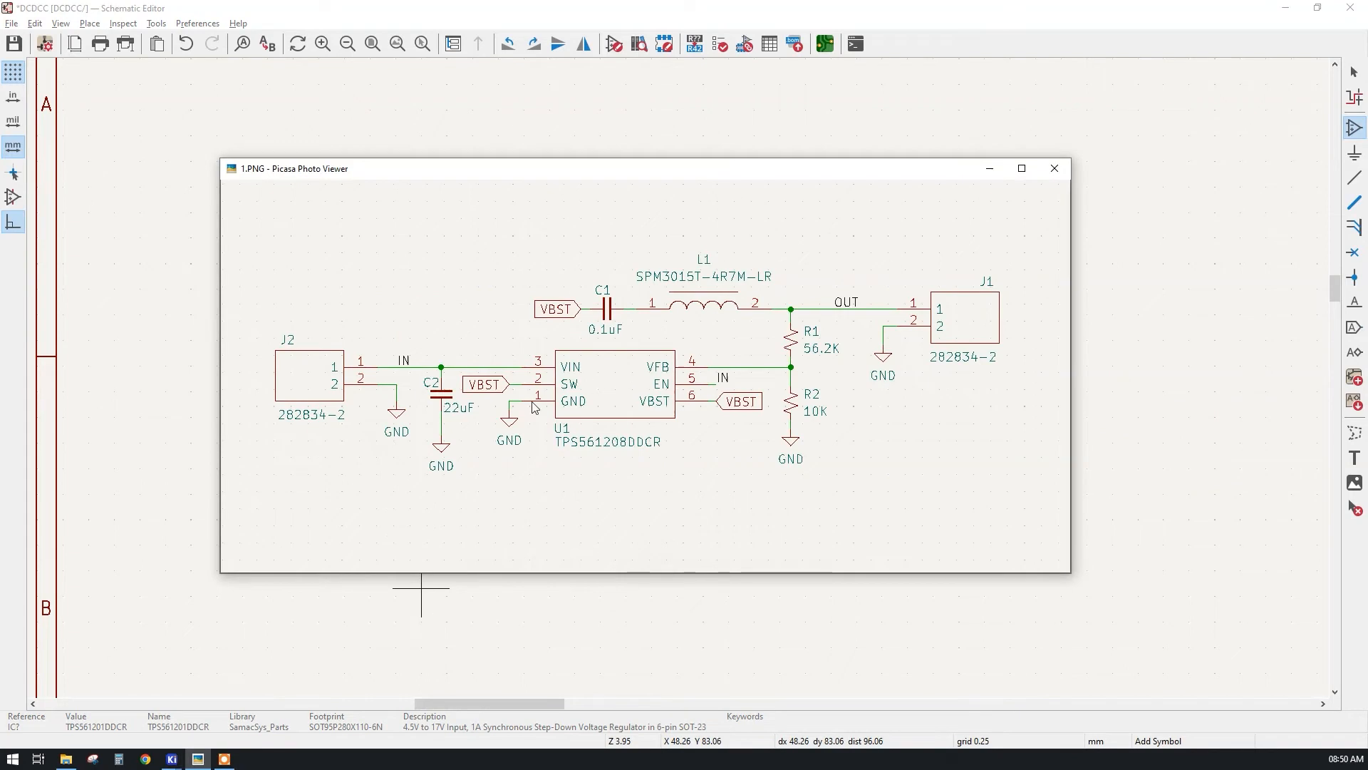
left_click(642, 155)
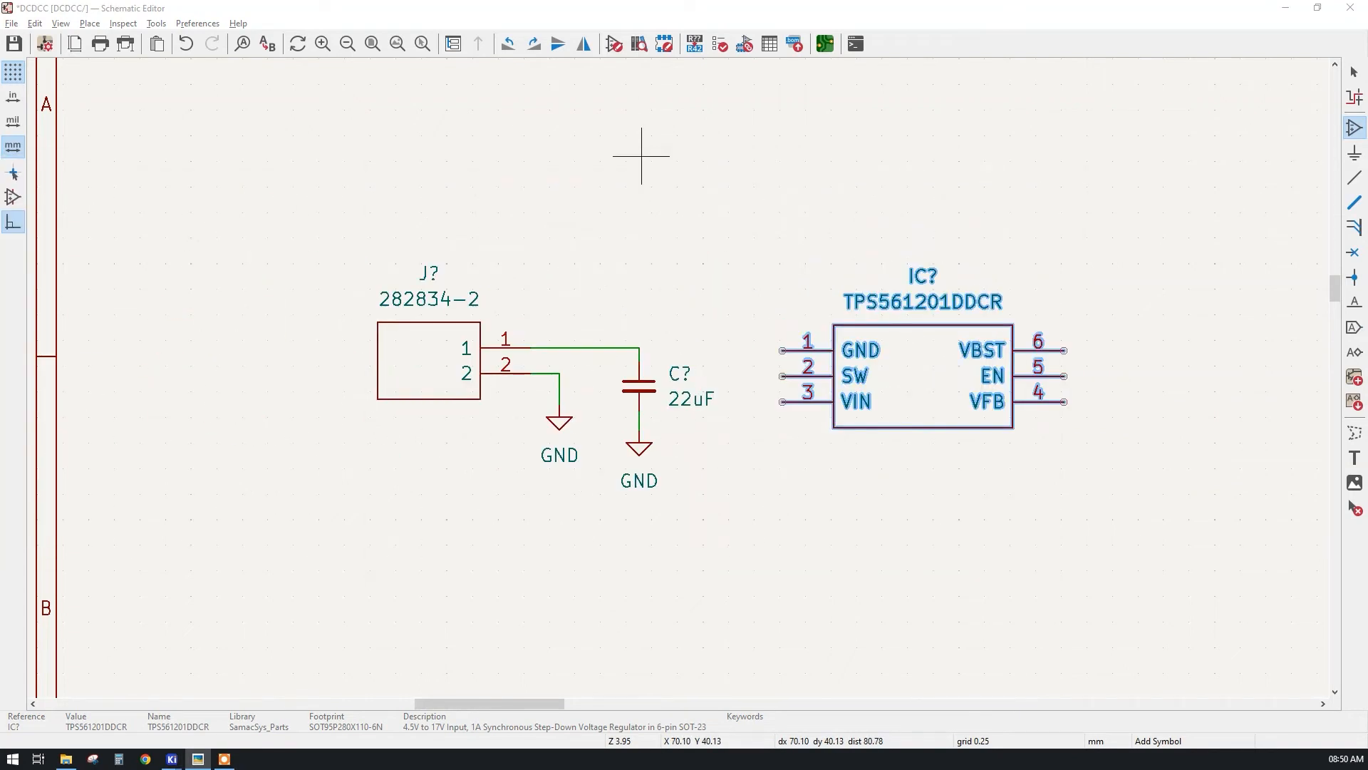
right_click(729, 144)
left_click(748, 154)
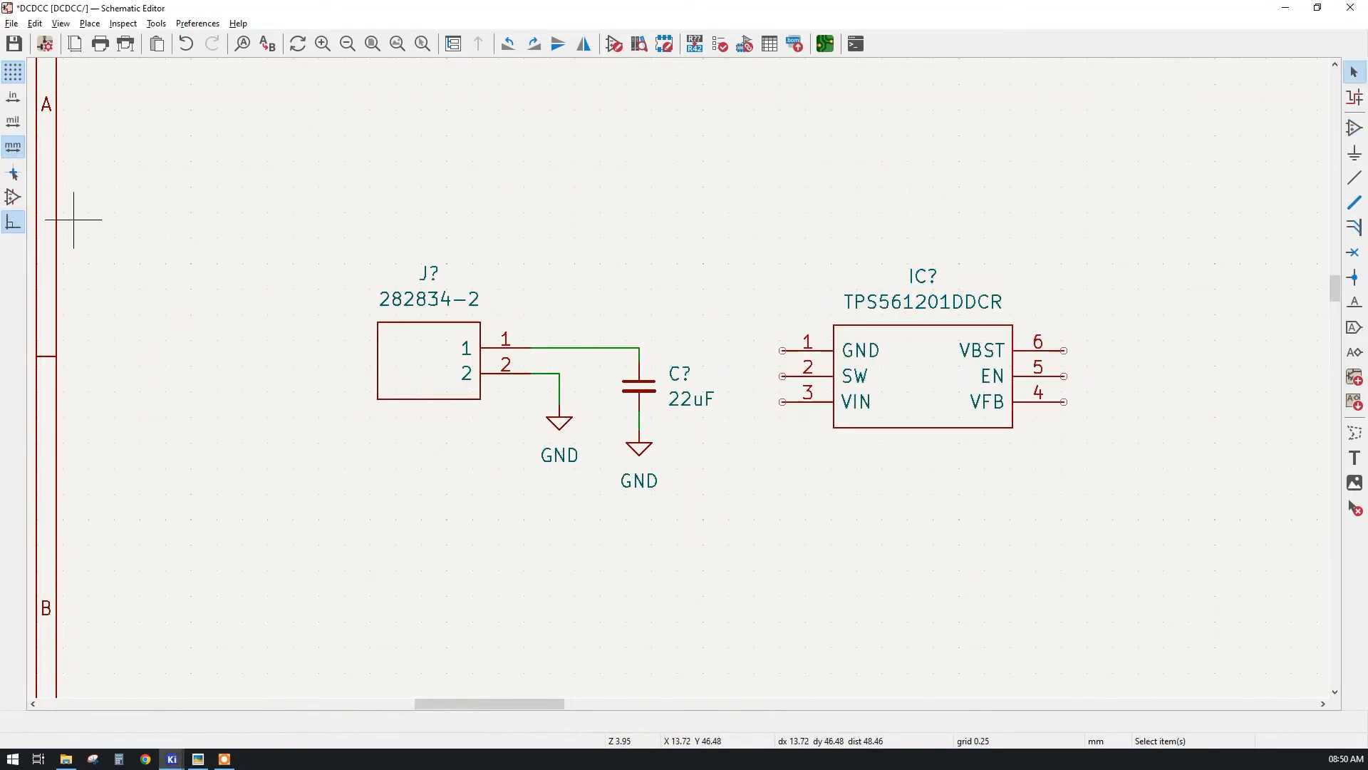
key("alt+Tab")
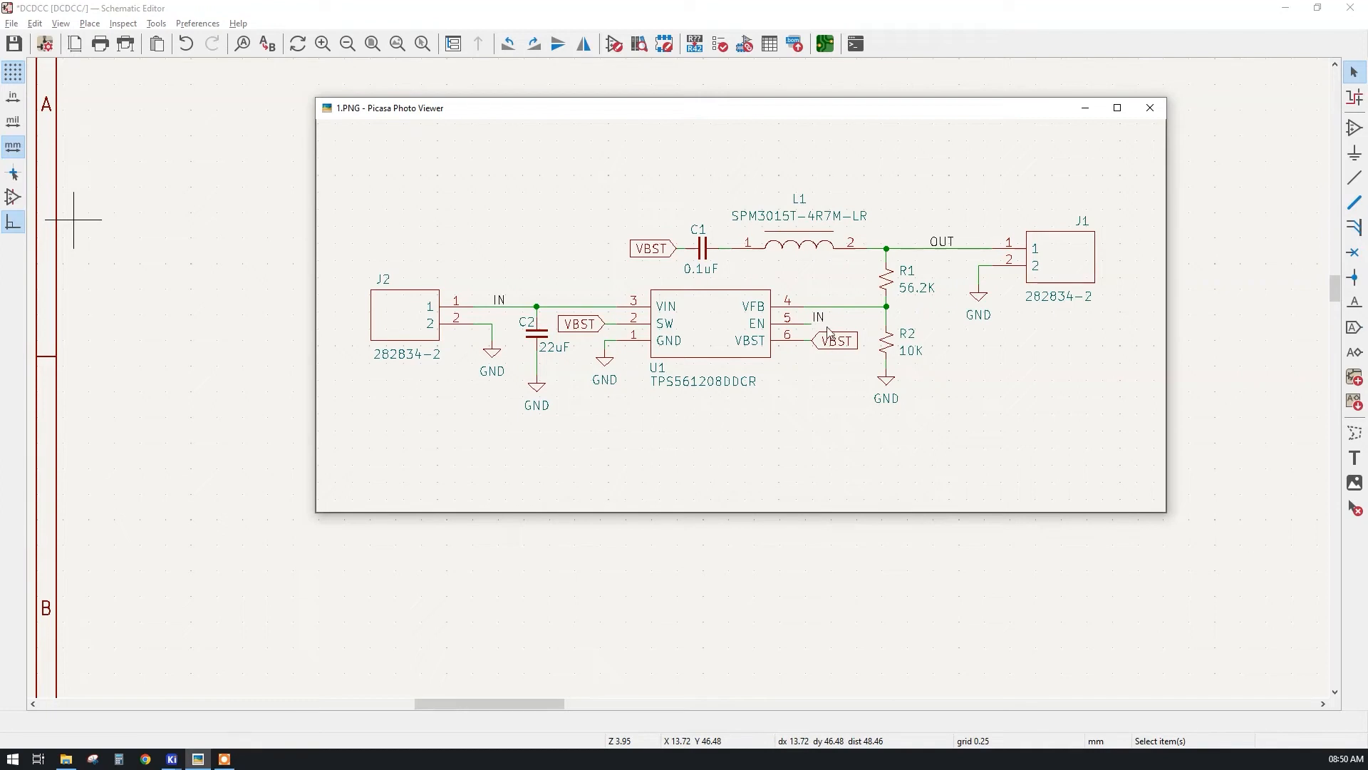
key("alt+Tab")
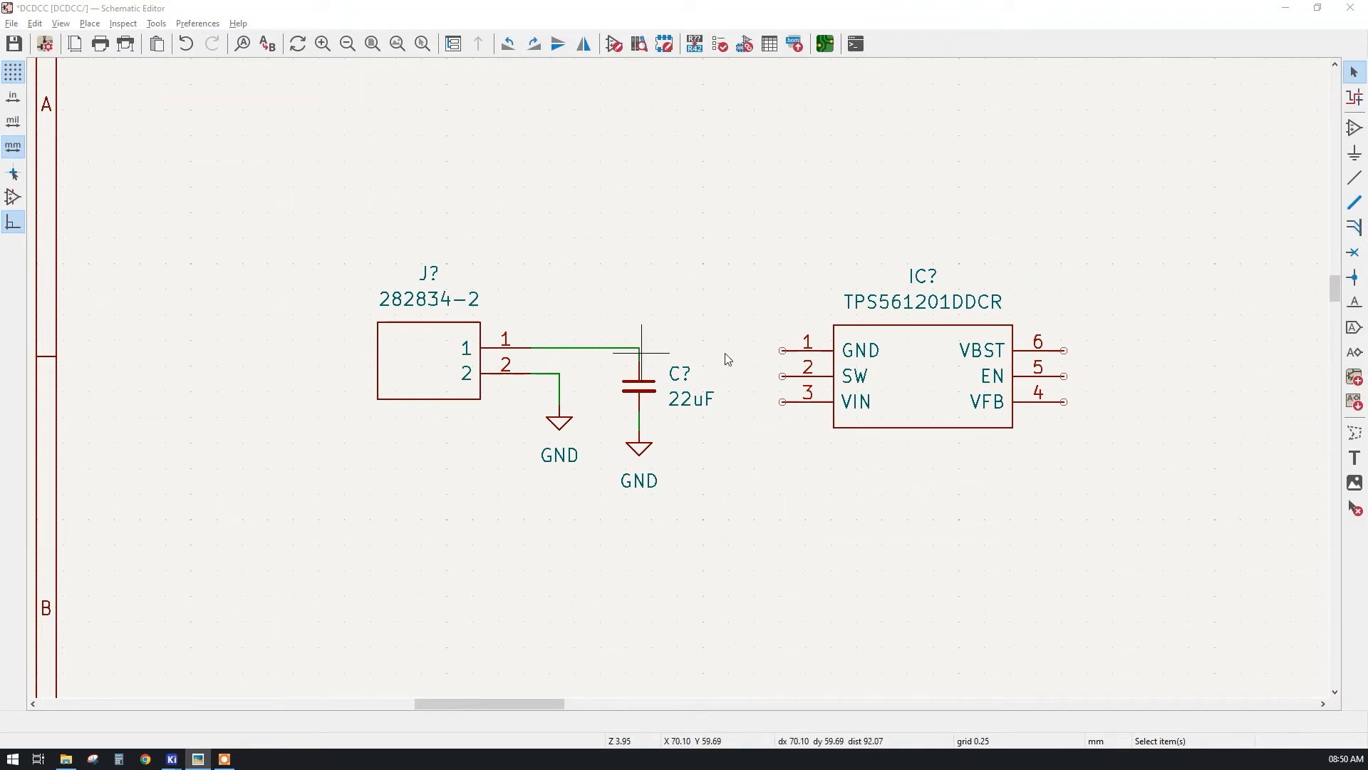
left_click(1355, 179)
scroll(677, 376, "up", 2)
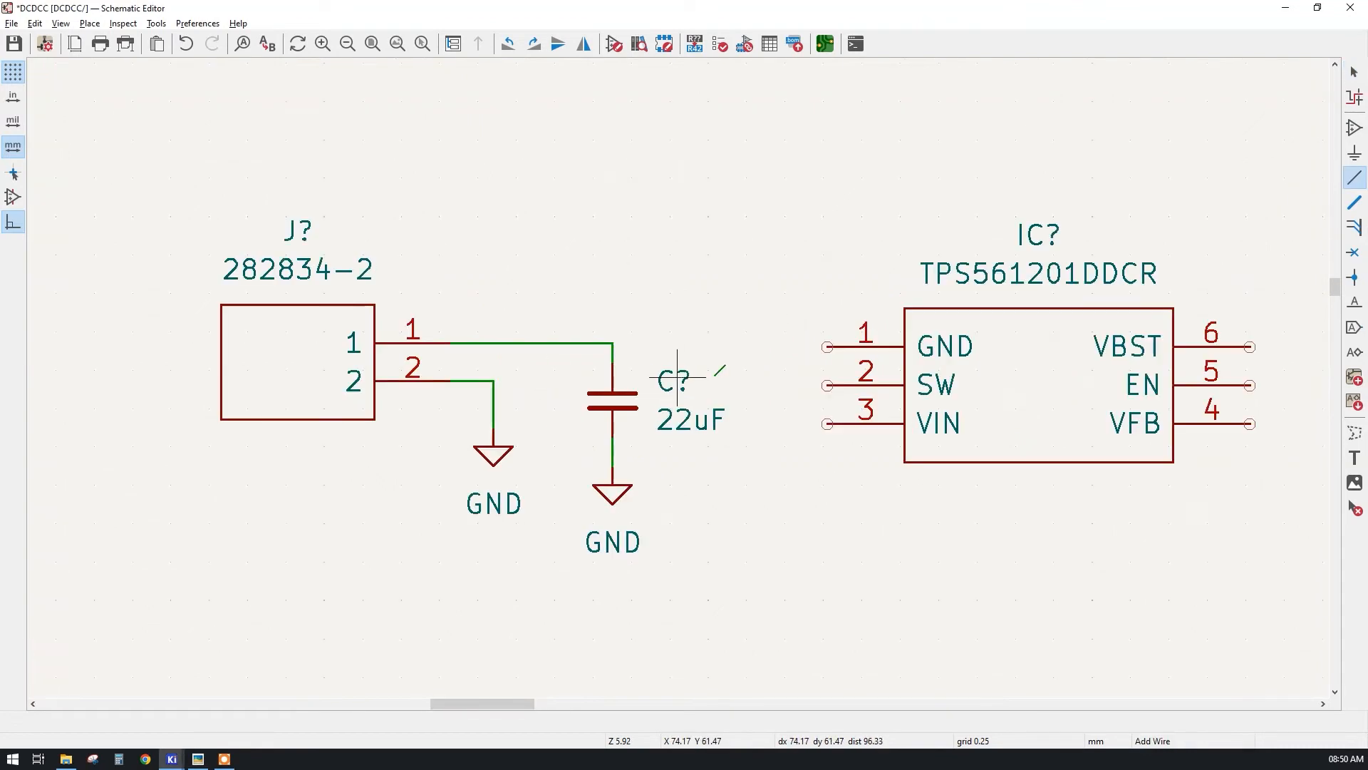
key("Escape")
right_click(1034, 389)
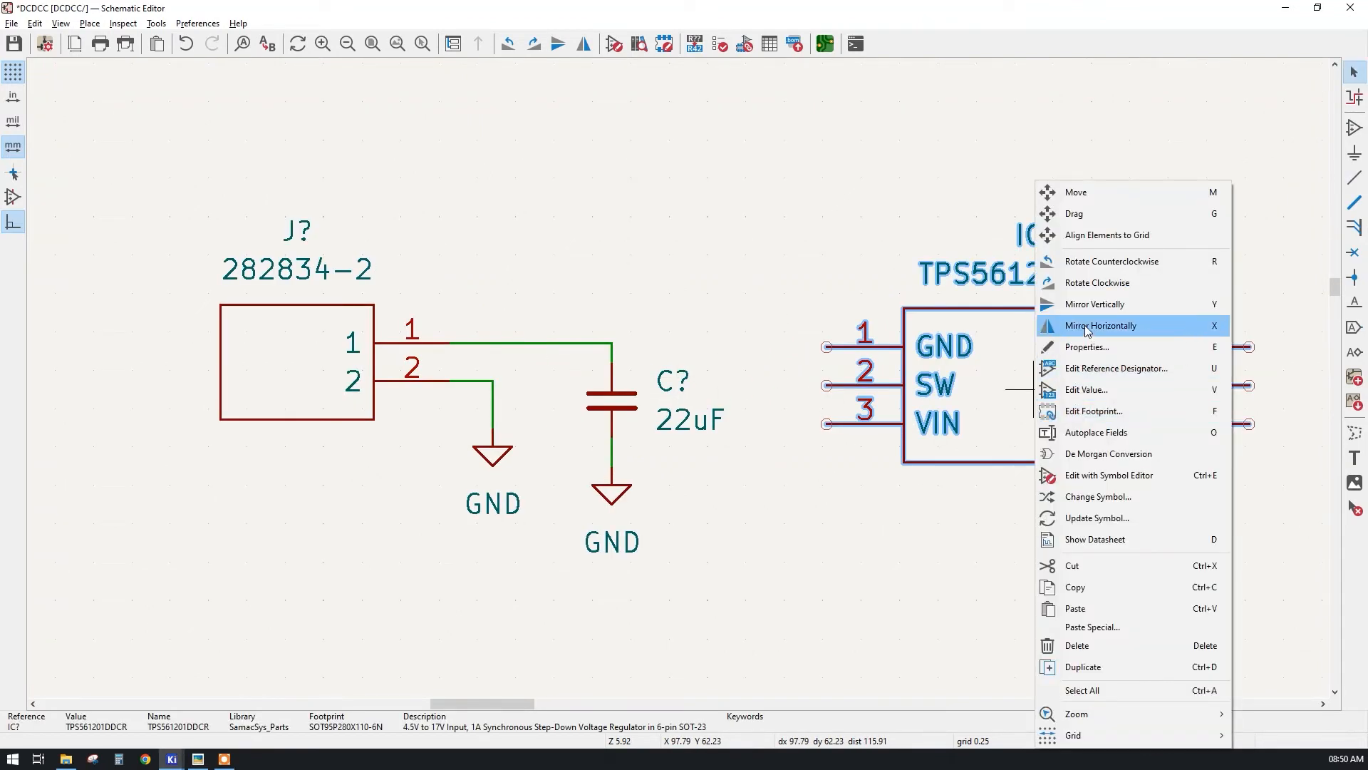
left_click(922, 512)
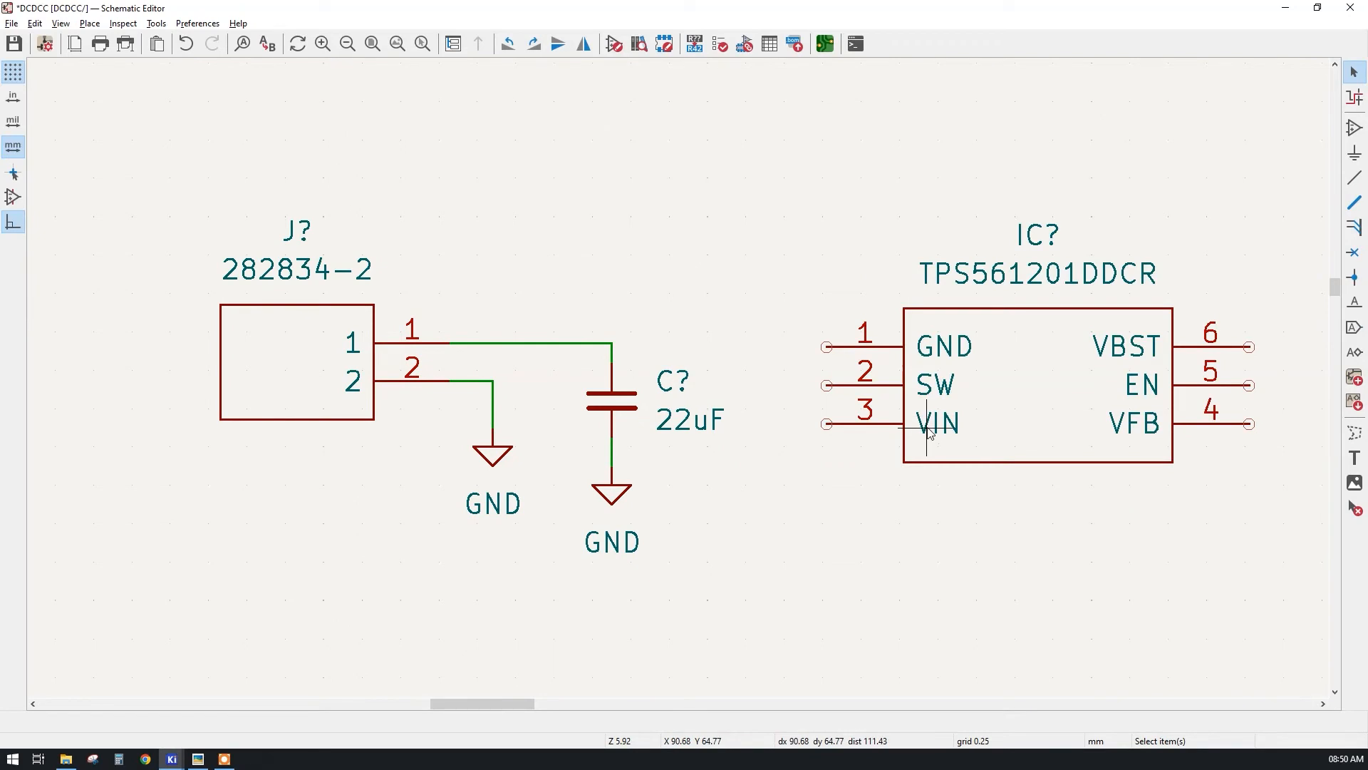
- Mirror the TPS561201DDCR vertically so VIN is the uppermost pin, and shift the symbol slightly up and to the left
right_click(988, 362)
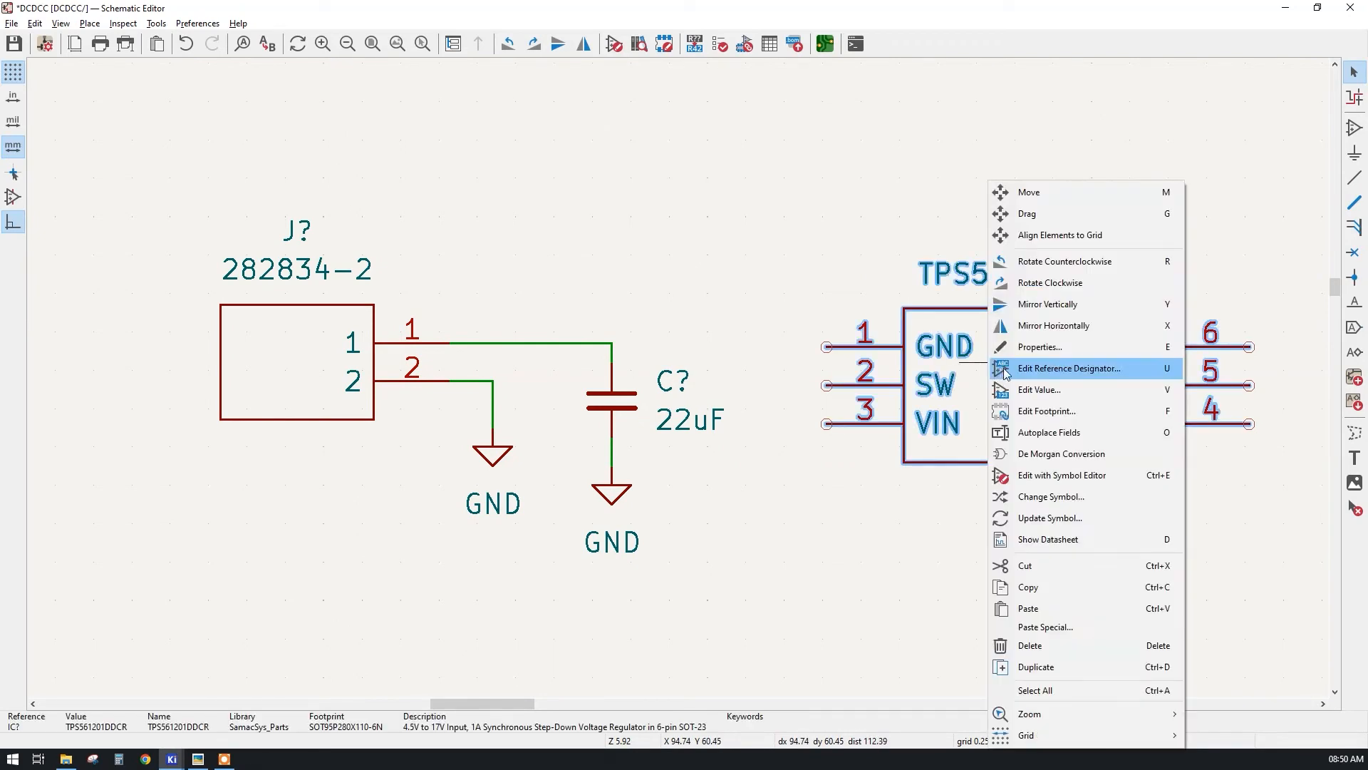
left_click(1053, 305)
left_click(989, 305)
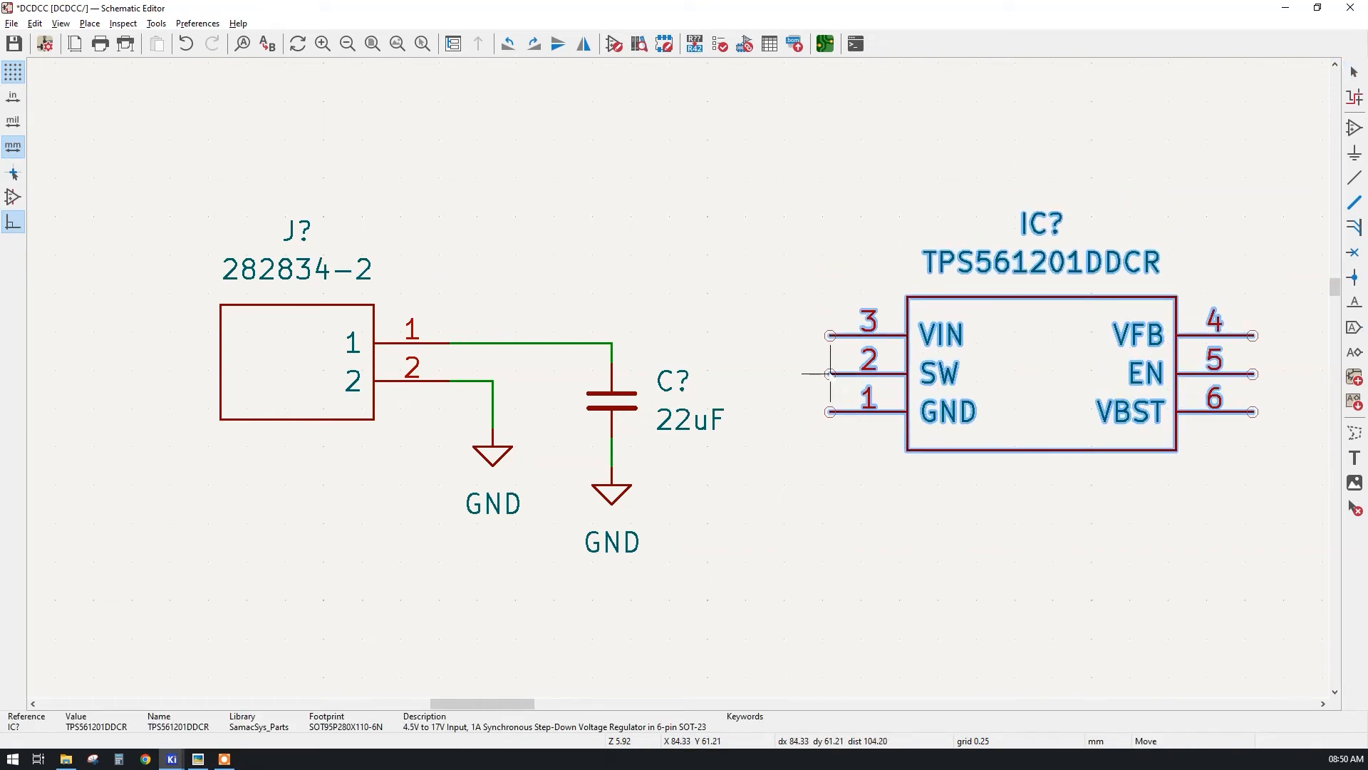
left_click(823, 369)
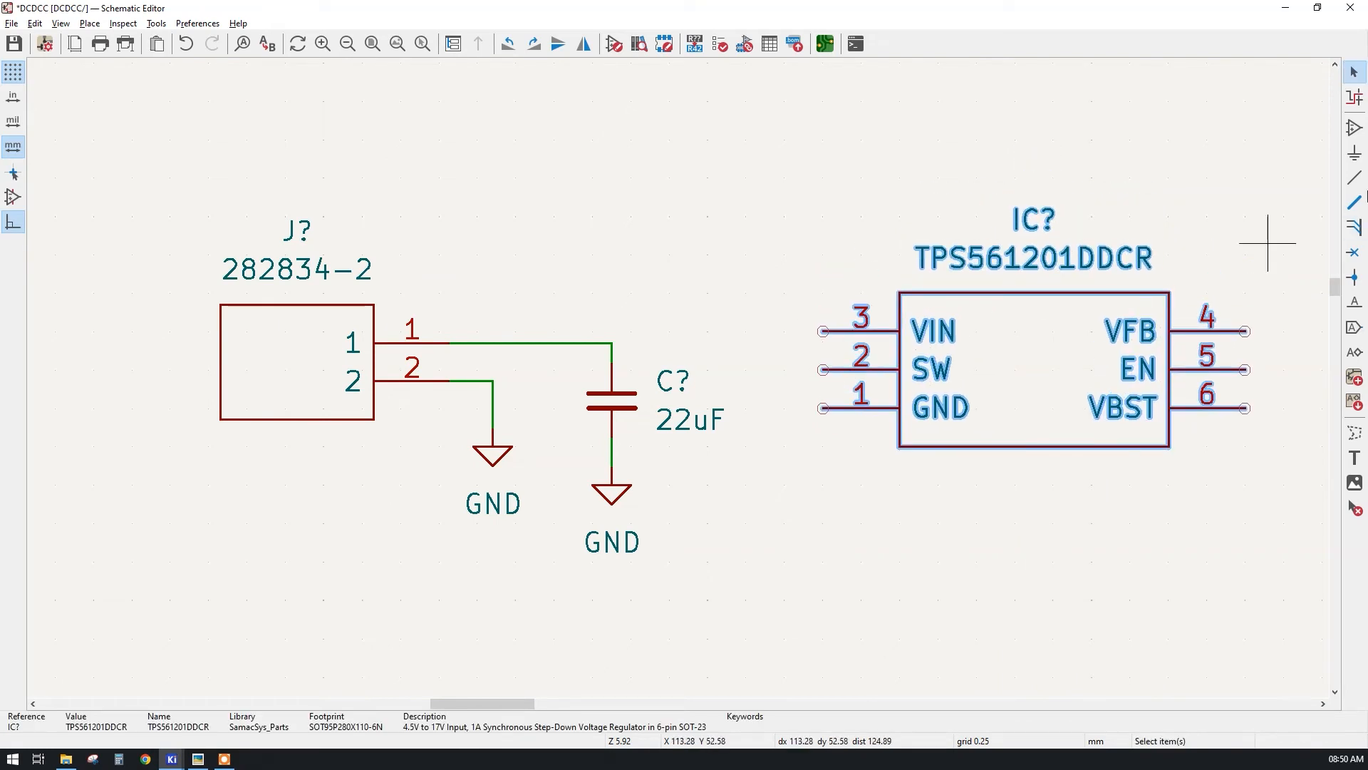
- Draw a horizontal wire from the corner above the 22uF capacitor toward the regulator, ending just below pin 3
key("w")
scroll(754, 312, "up", 5)
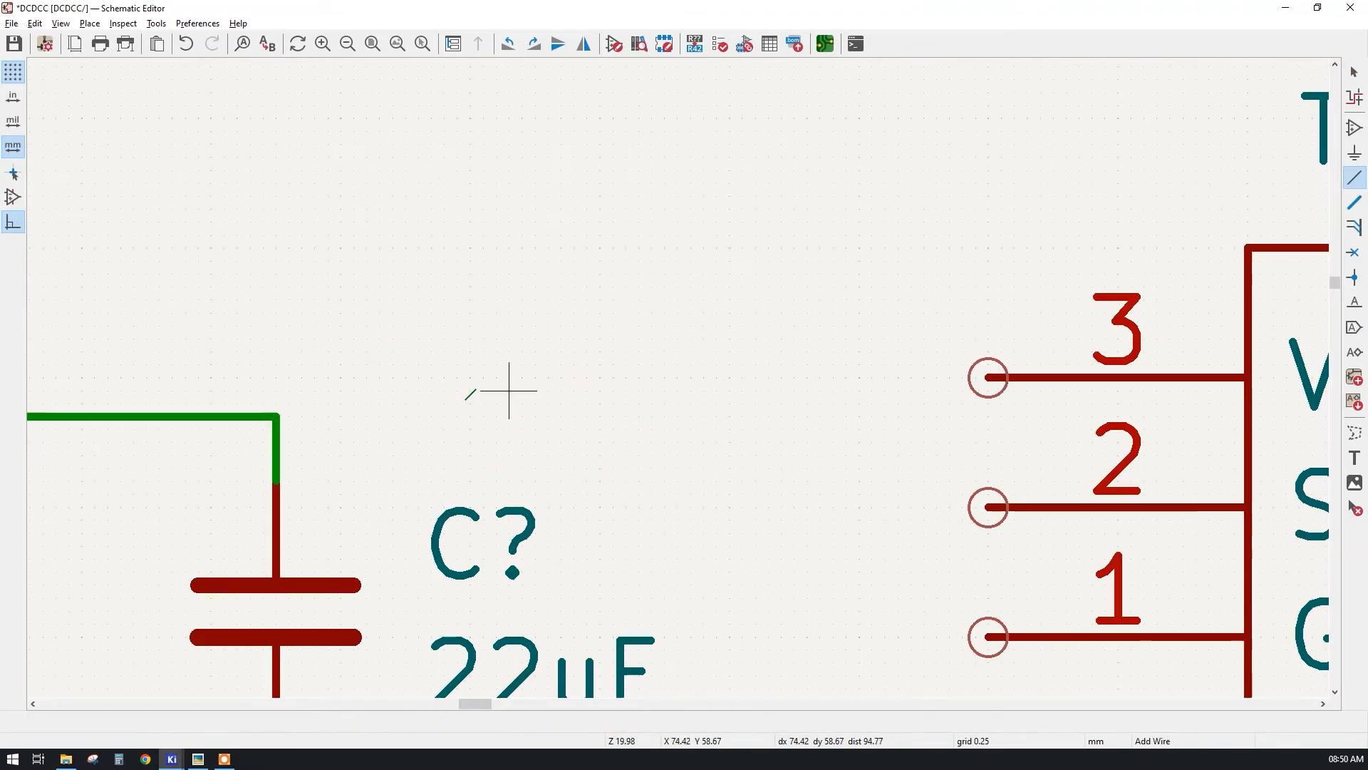
left_click(277, 416)
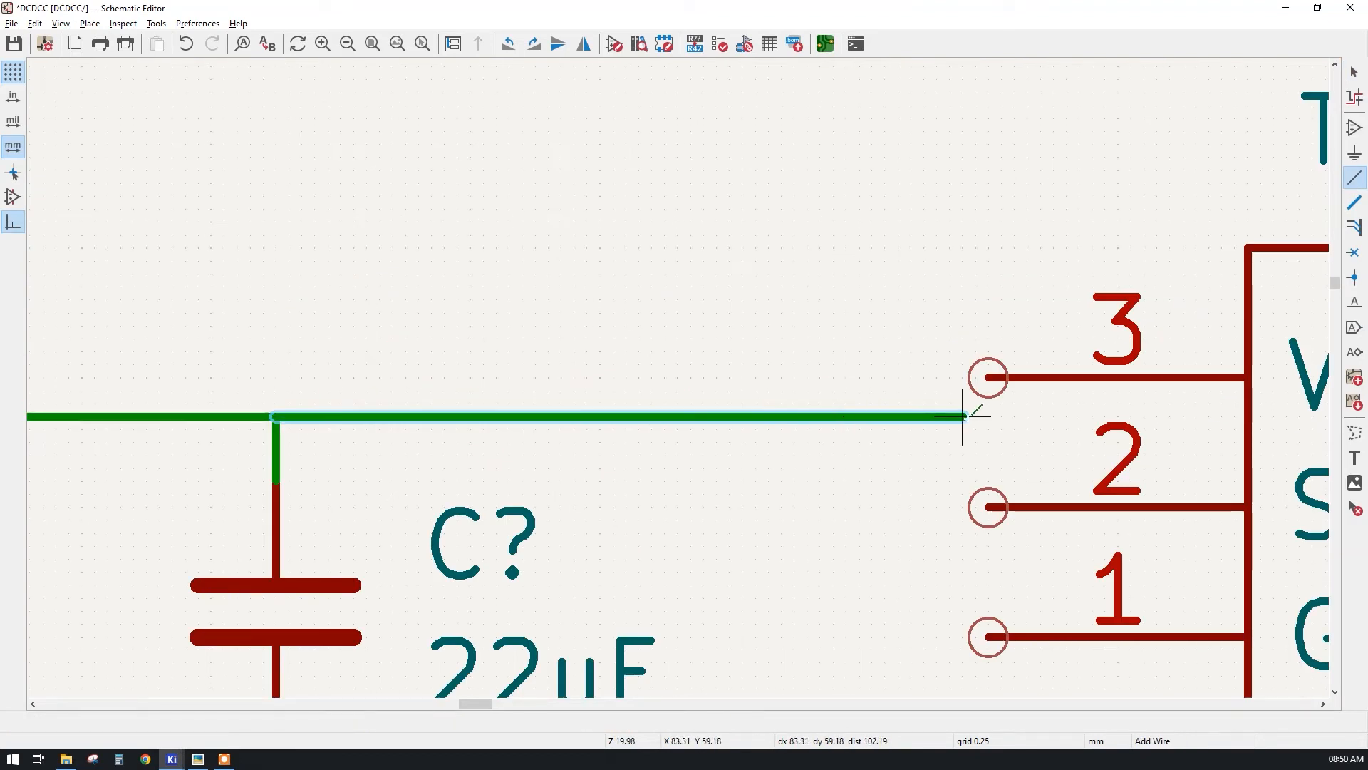
double_click(976, 416)
key("Escape")
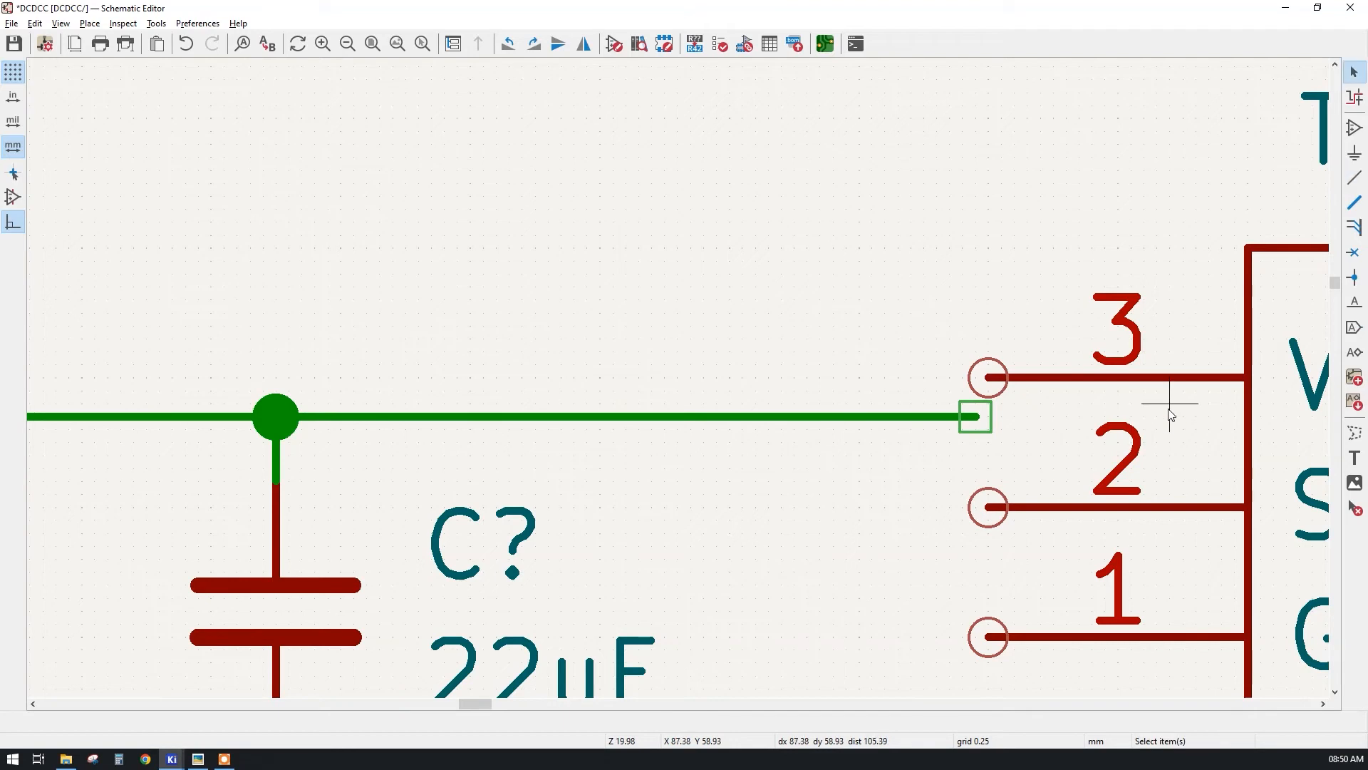
- Move the TPS561201DDCR so that its VIN pin 3 connects to the end of the horizontal wire
scroll(729, 382, "down", 3)
left_click(791, 385)
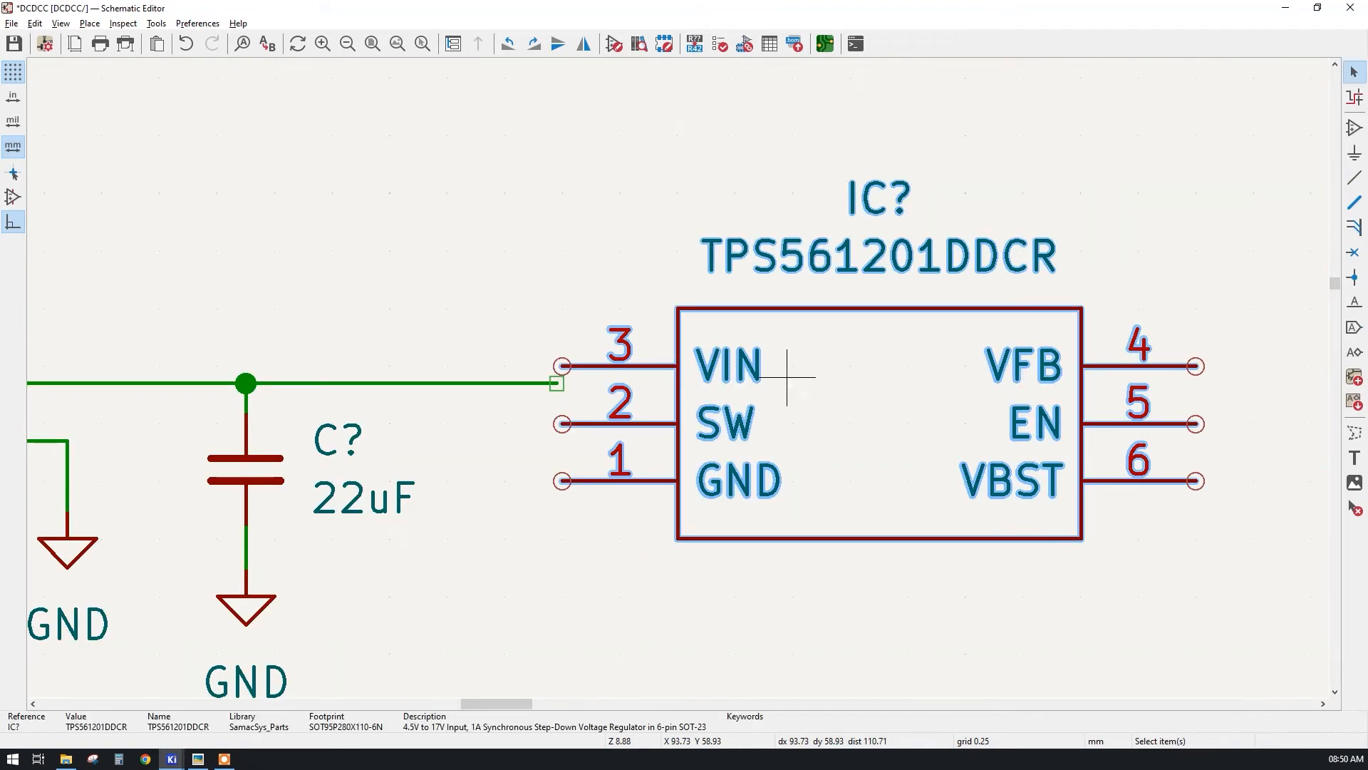
key("m")
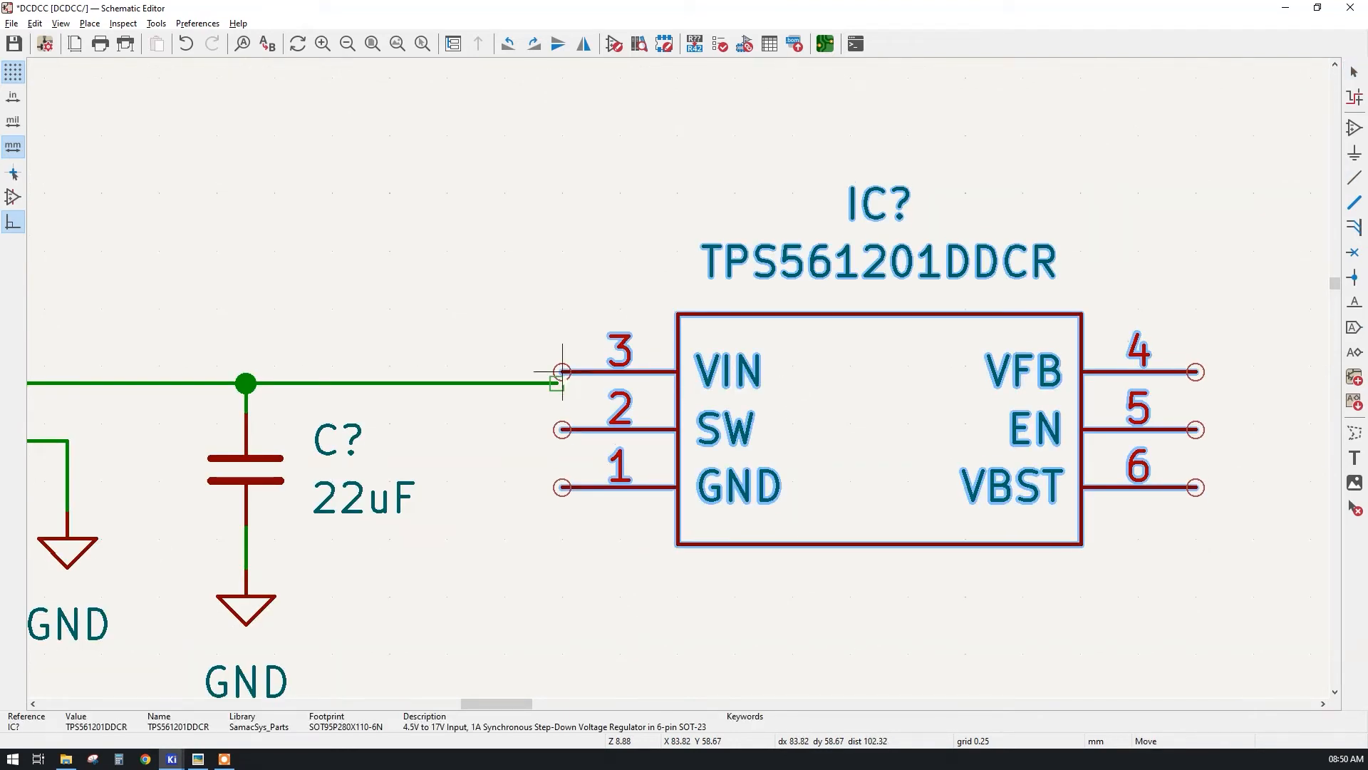
left_click(558, 383)
left_click(528, 314)
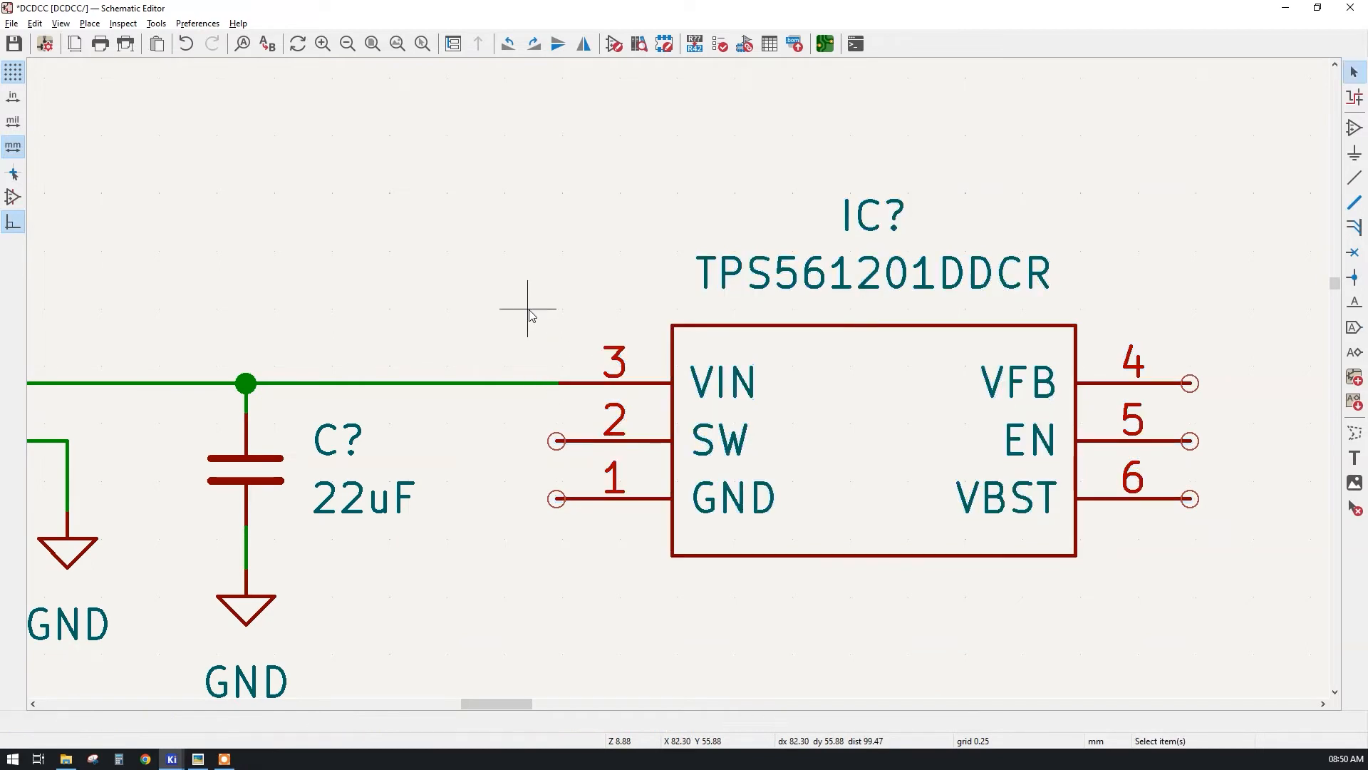
- Duplicate the capacitor's GND symbol below and left of the regulator's pin 1, and wire it to that pin
scroll(599, 302, "down", 2)
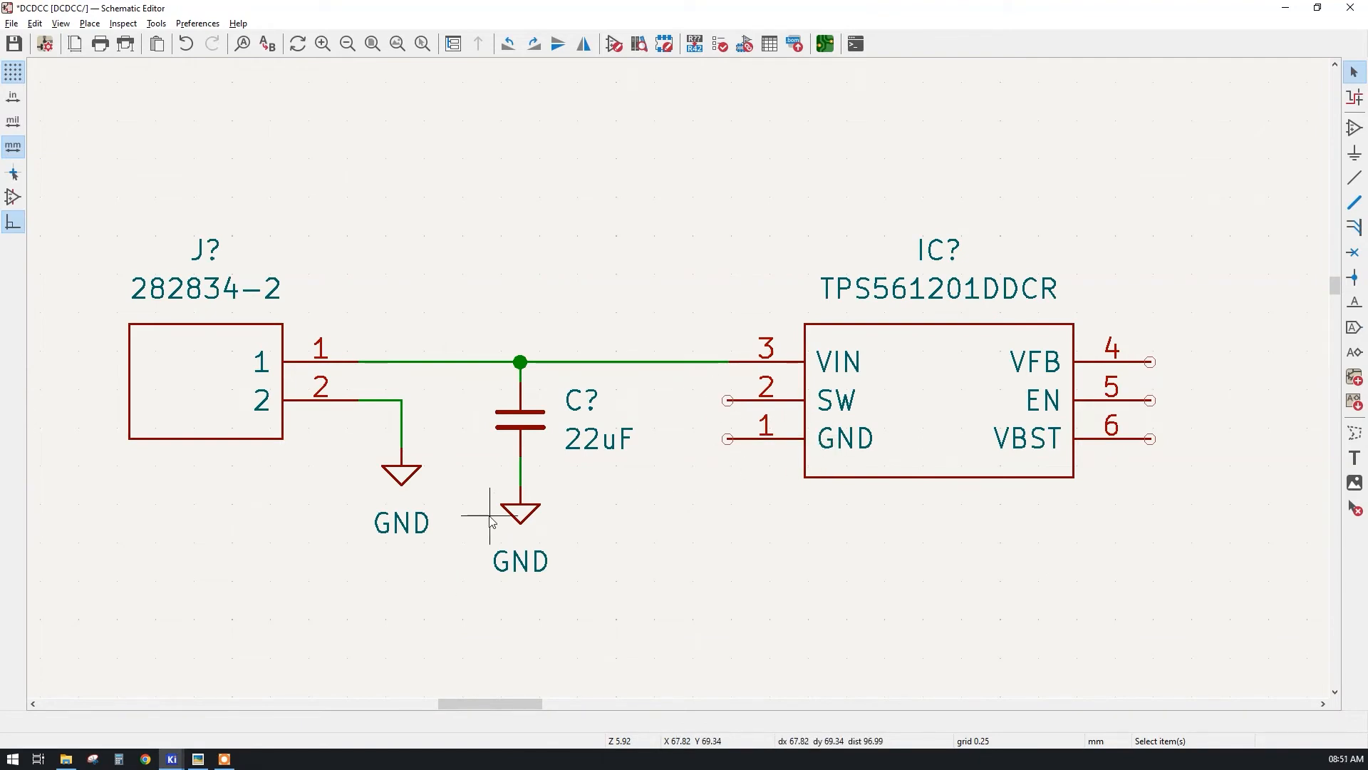
left_click(518, 513)
key("ctrl+d")
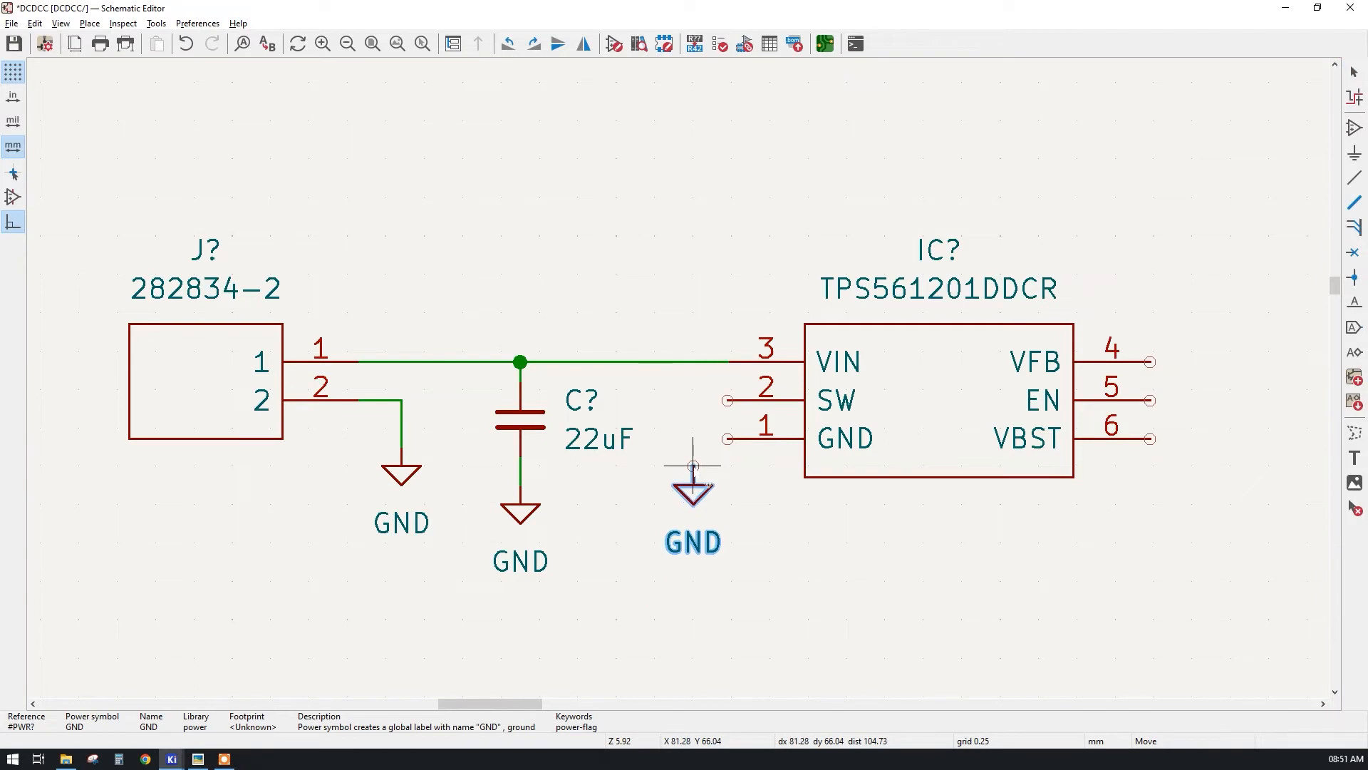
scroll(696, 459, "up", 5)
left_click(677, 378)
key("w")
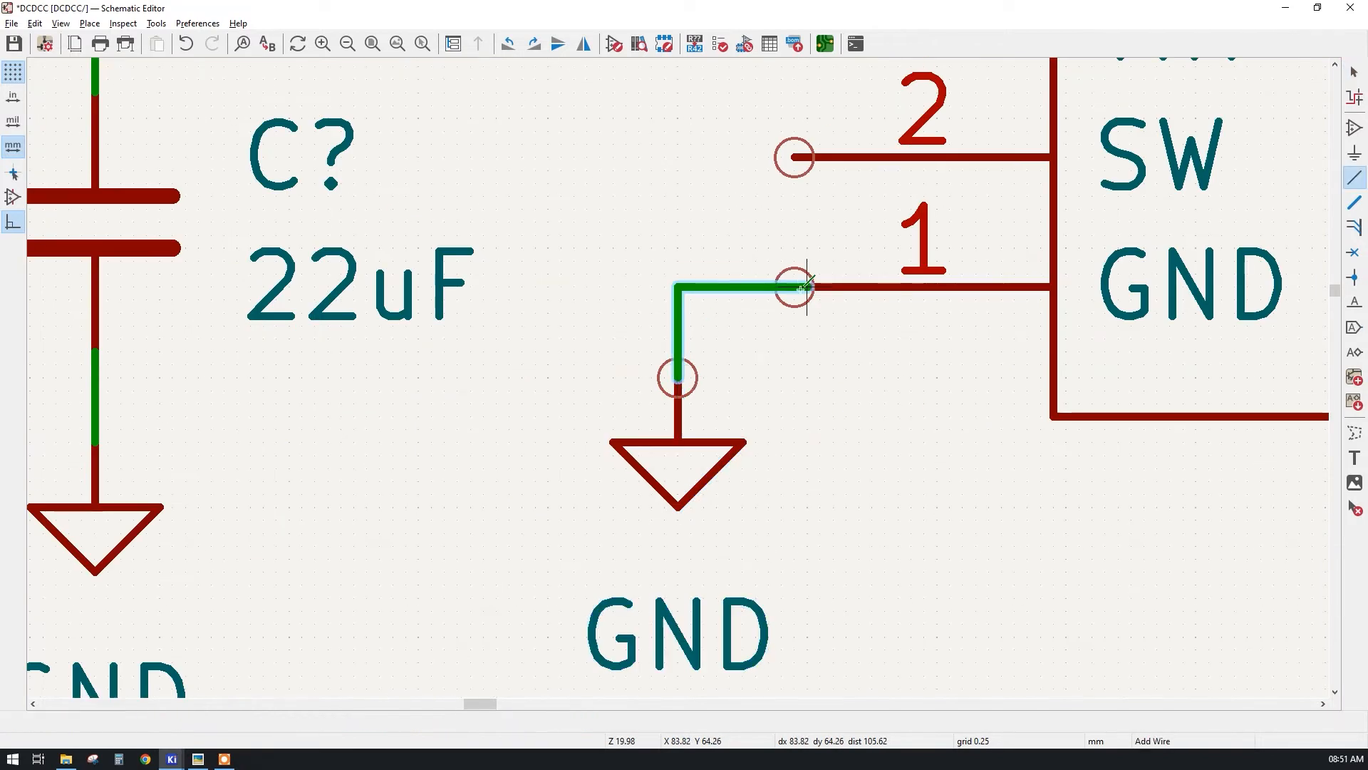
left_click(796, 287)
key("Escape")
scroll(708, 330, "down", 7)
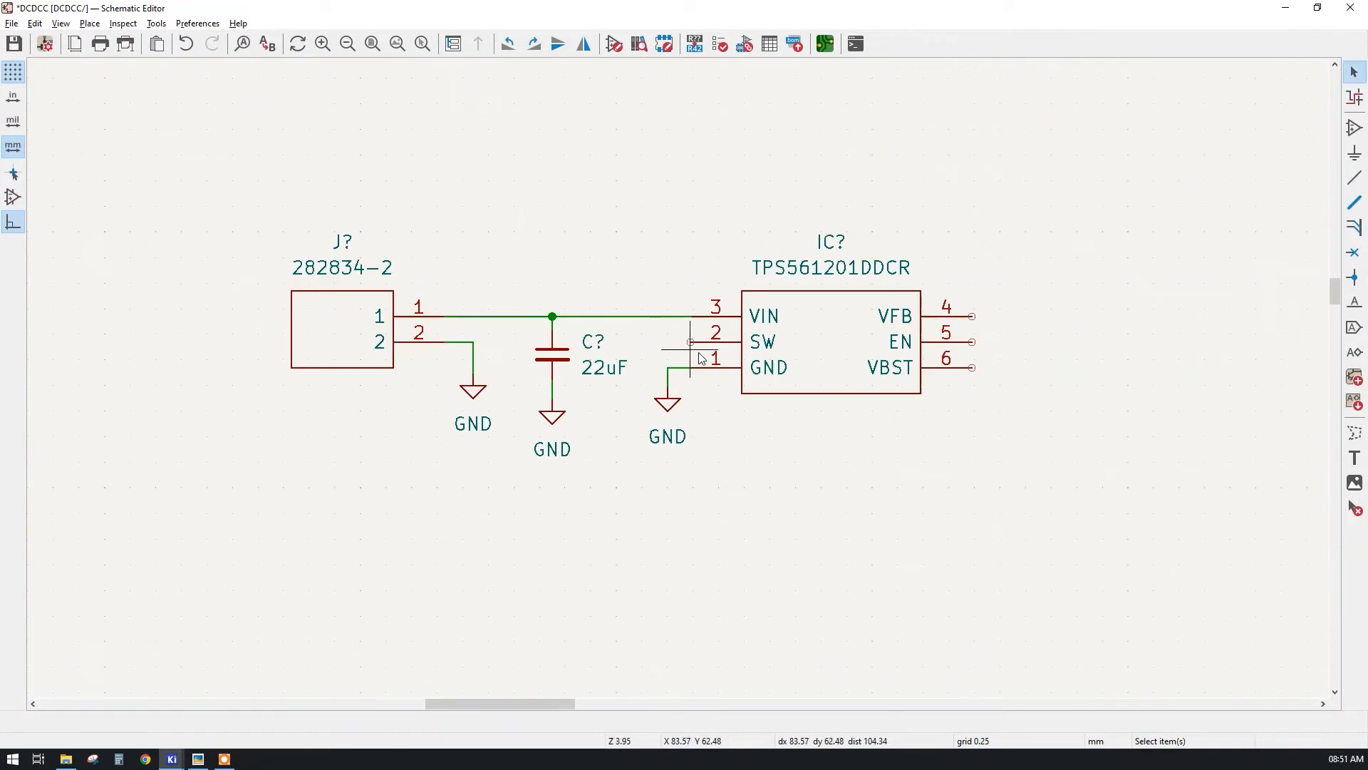
- Check the regulator's remaining pin connections in the reference circuit image and move the image window off the schematic
middle_click_drag(823, 368, 649, 372)
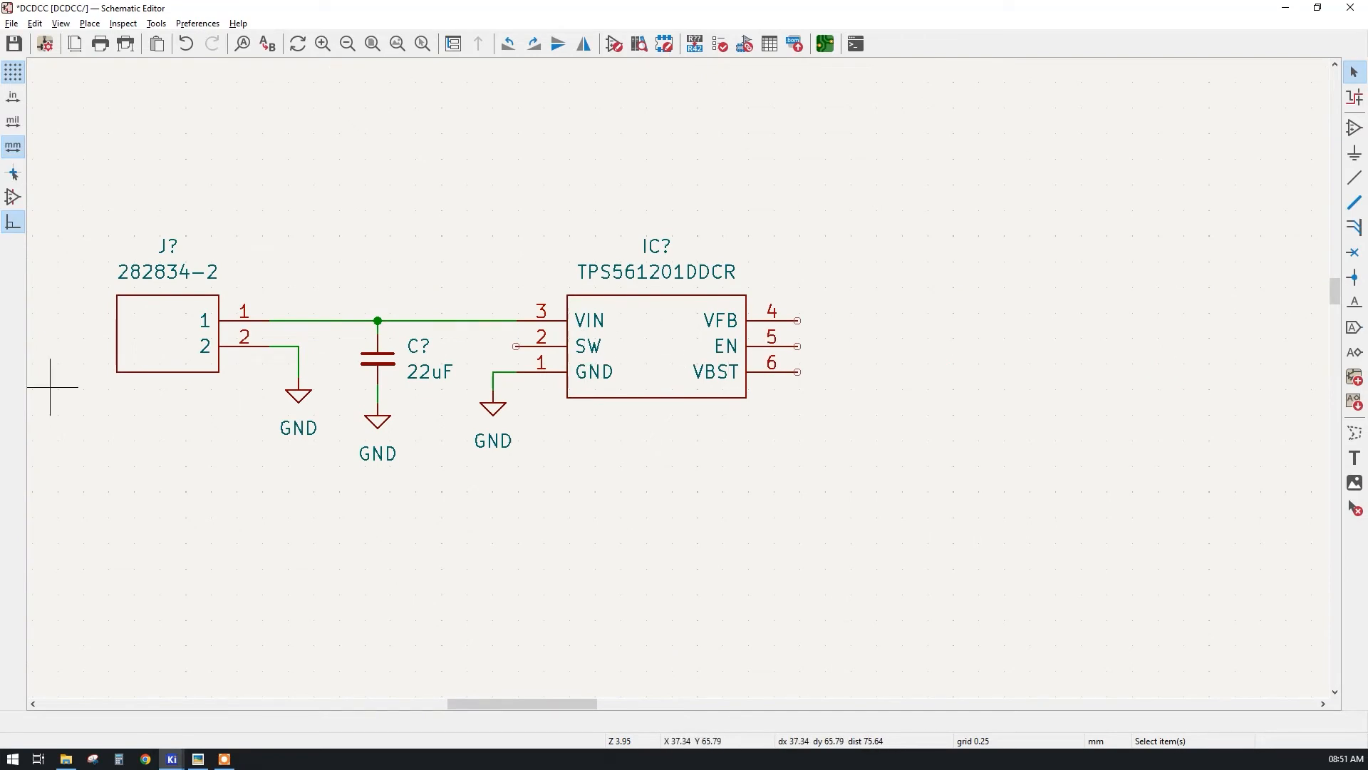
key("alt+Tab")
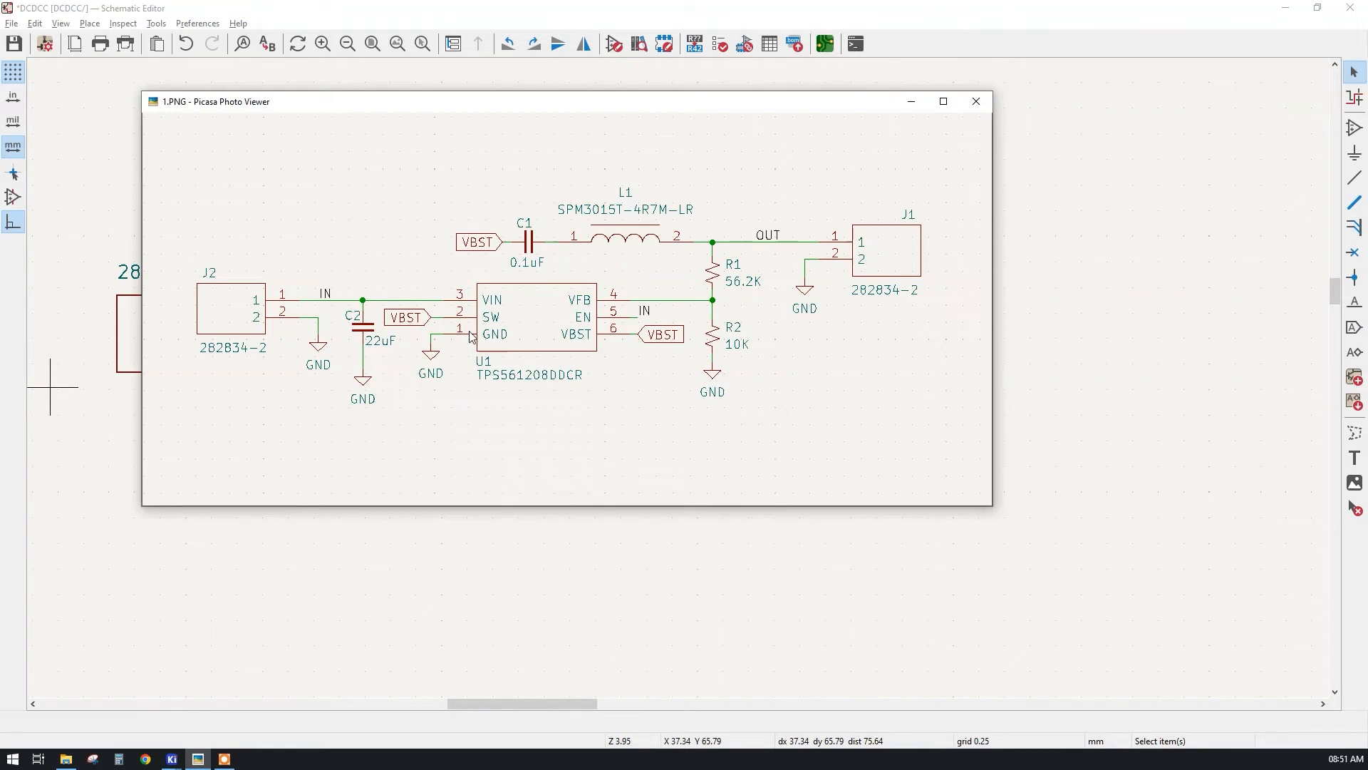
left_click_drag(628, 103, 0, 214)
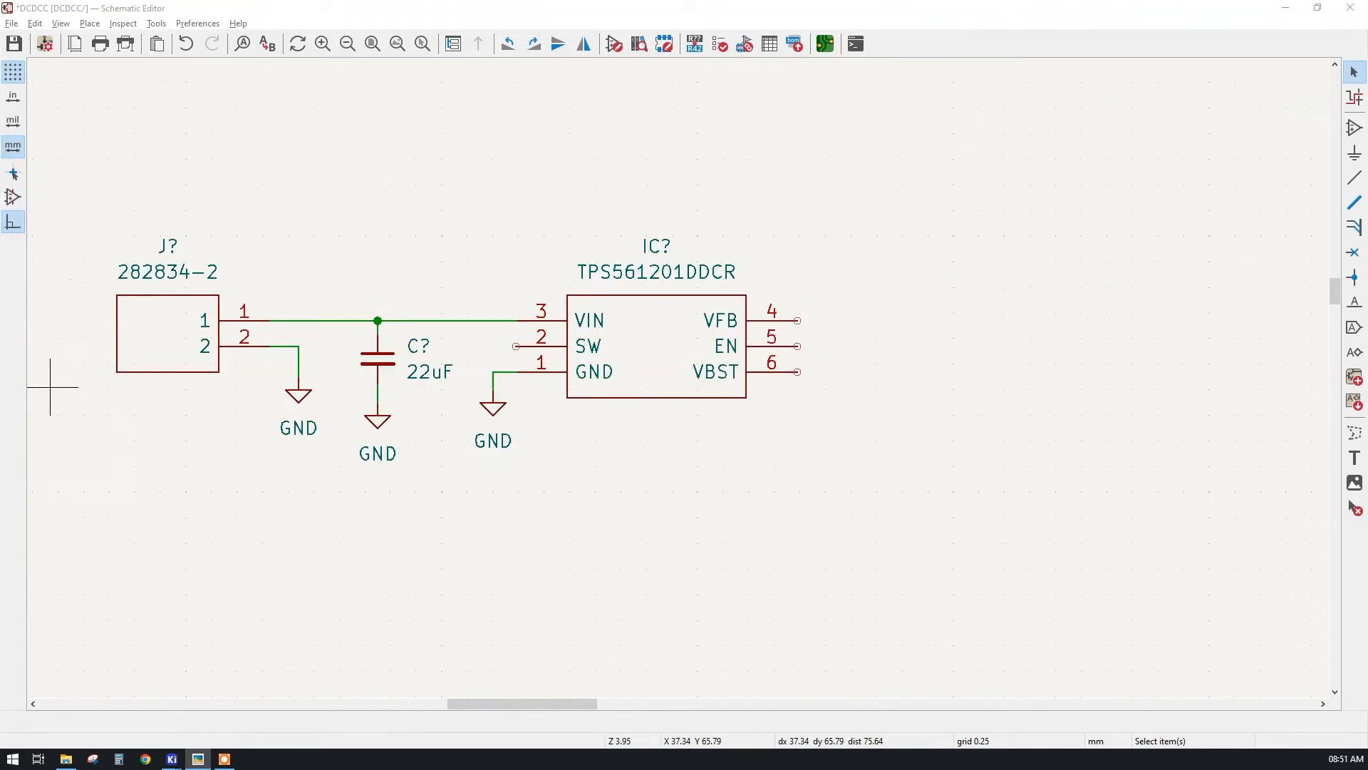
- Add a global label VBST with Input shape, flip it to point toward SW pin 2, and wire it to that pin
left_click(1354, 328)
left_click(1026, 354)
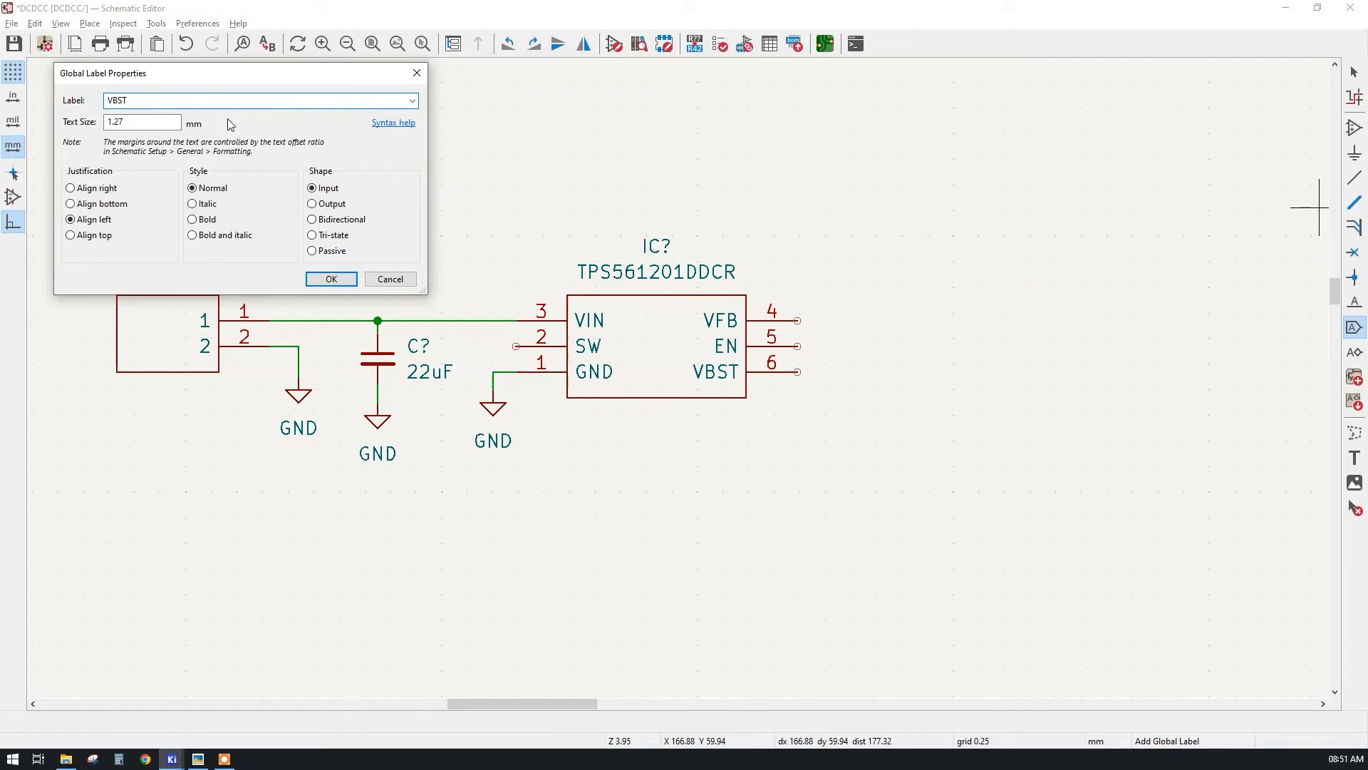
left_click(332, 279)
key("x")
scroll(502, 346, "up", 6)
left_click(704, 389)
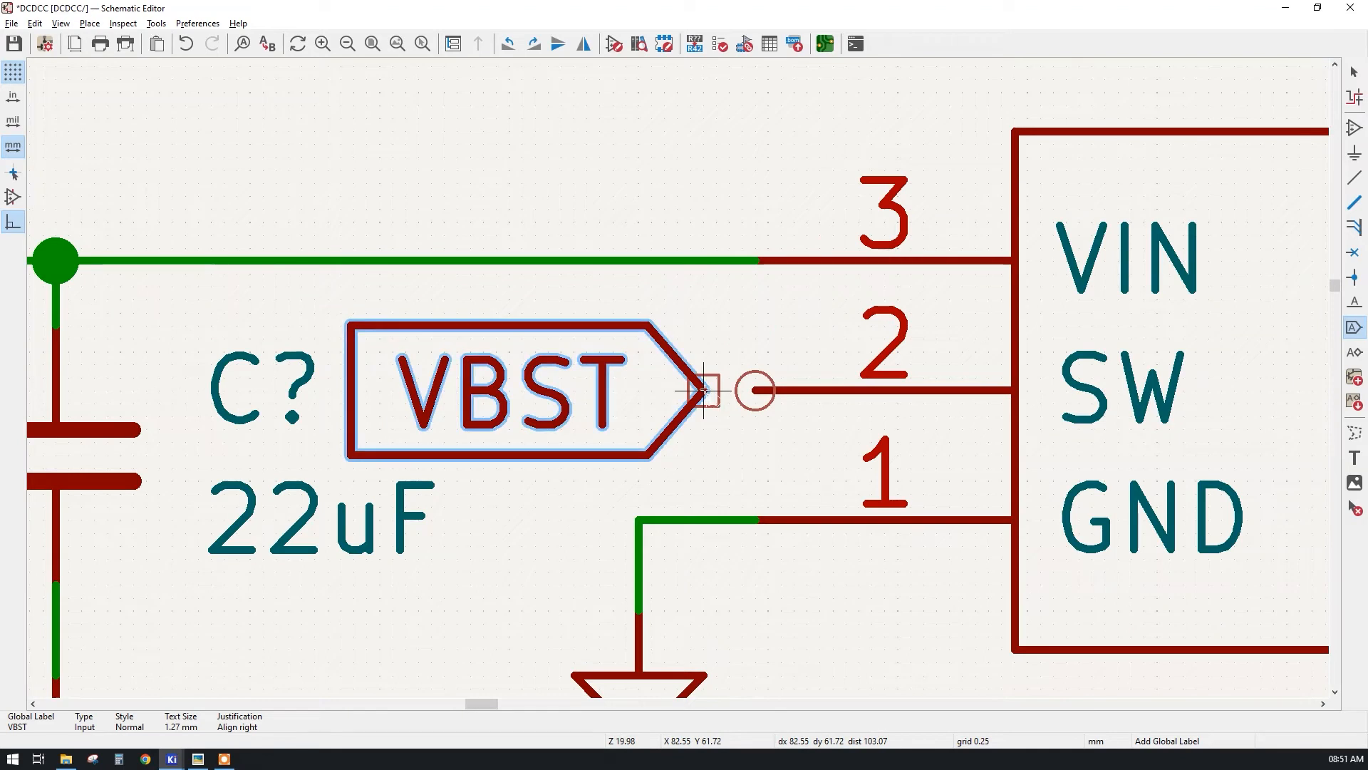
key("w")
left_click(754, 390)
scroll(753, 389, "down", 4)
key("Escape")
- Duplicate the VBST label, flip it horizontally, place it beside the regulator's VBST pin 6, and wire it to that pin
left_click(636, 386)
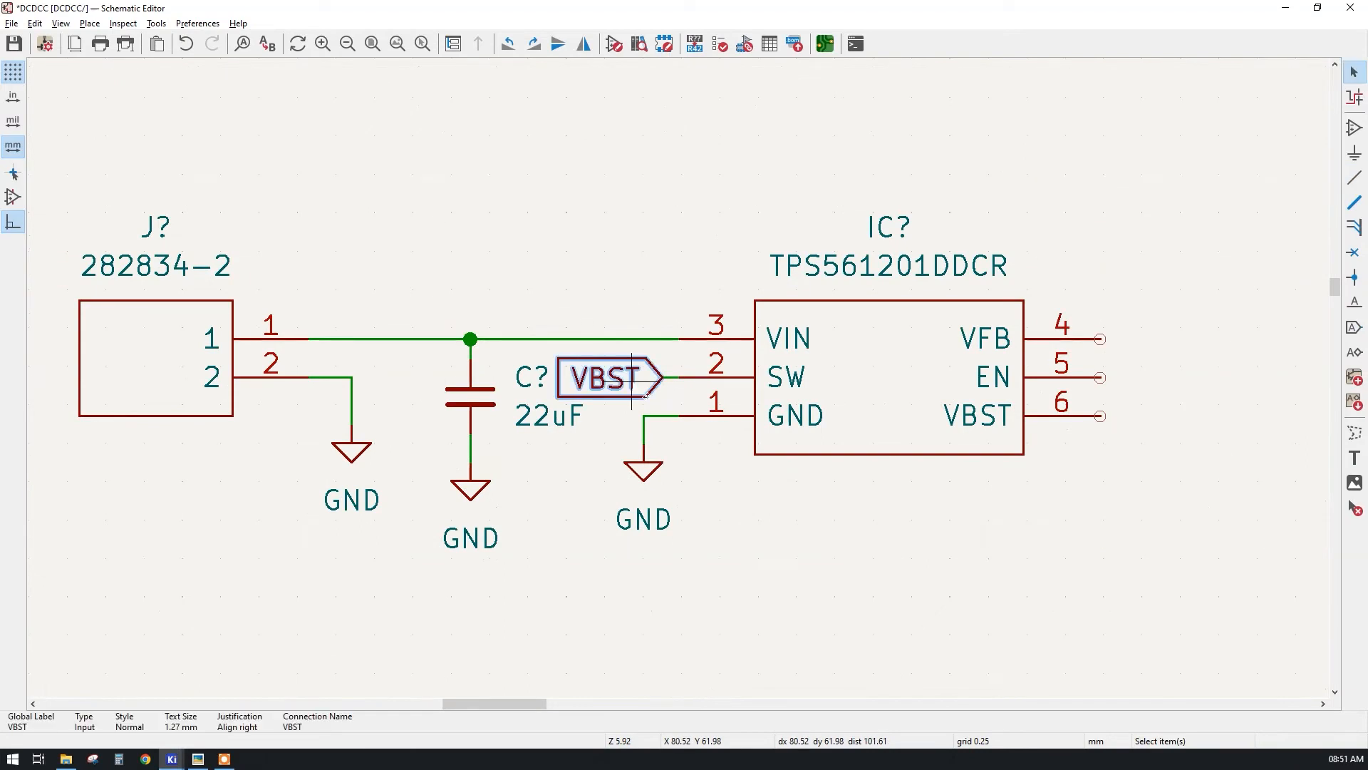
key("ctrl+d")
key("x")
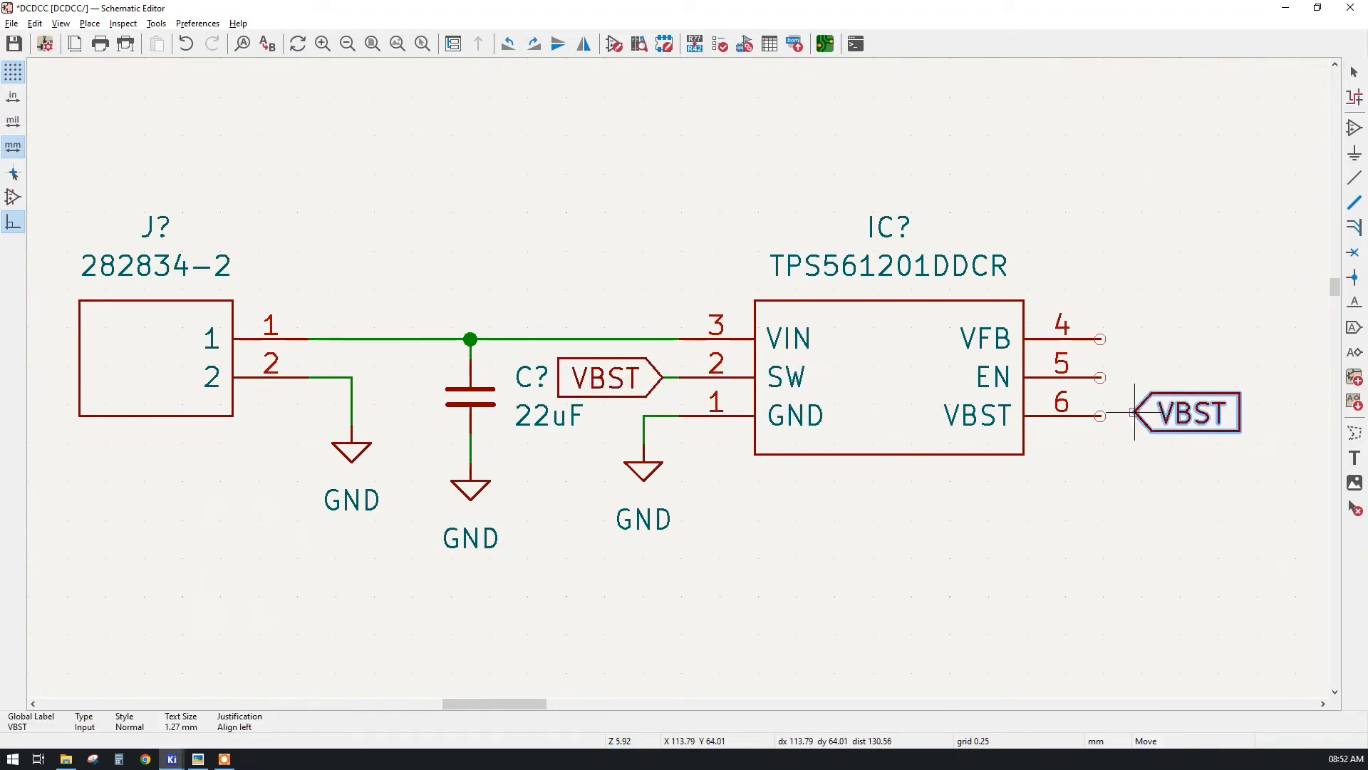
scroll(1130, 417, "up", 2)
scroll(679, 378, "up", 1)
left_click(656, 378)
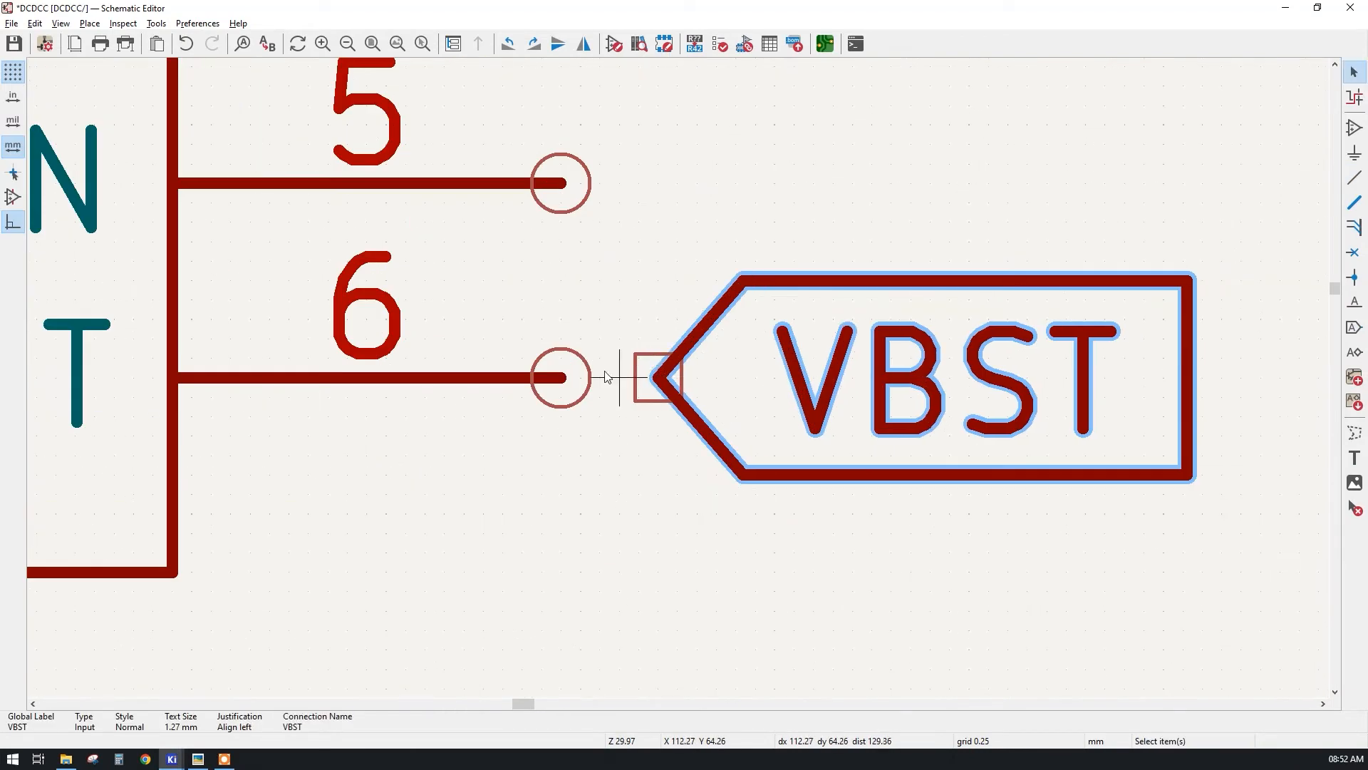
left_click(564, 378)
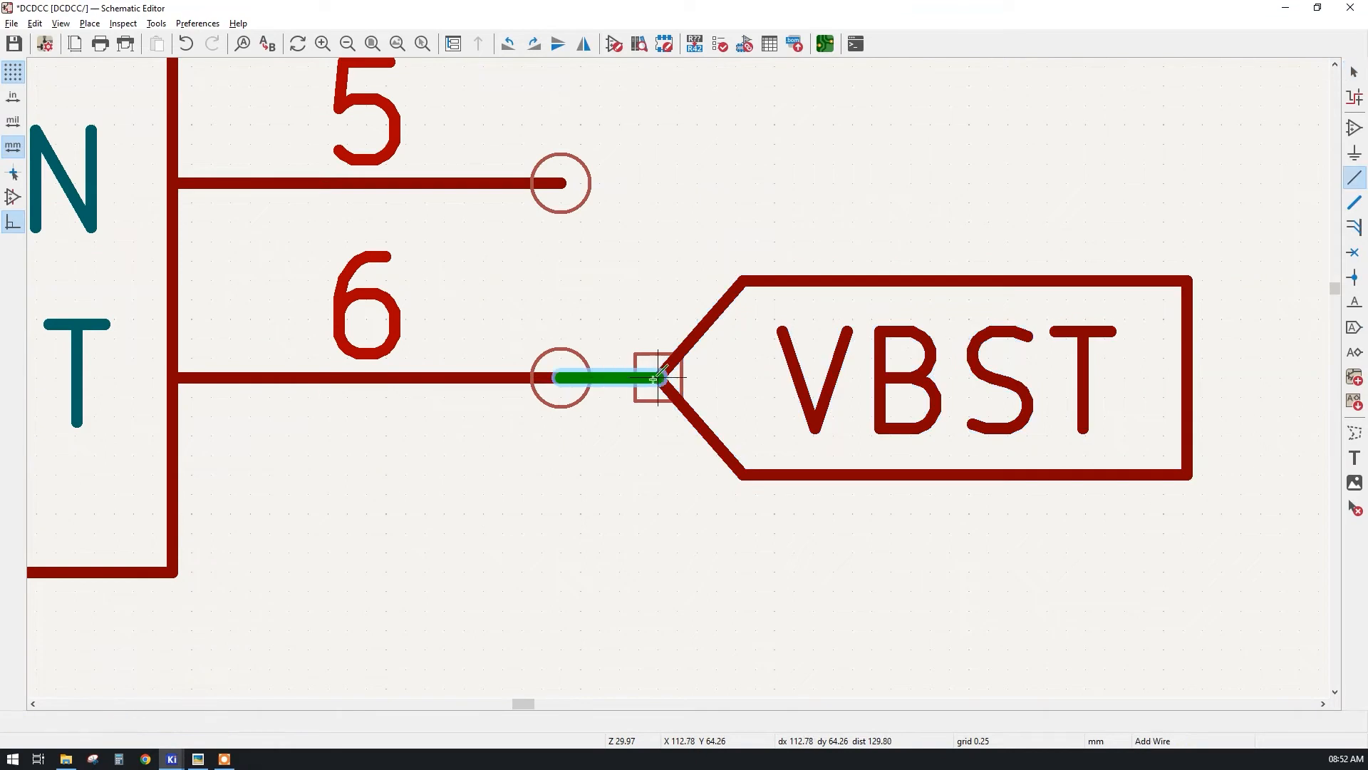
left_click(656, 378)
- Change the value of the 282834-2 connector to IN
scroll(656, 378, "down", 4)
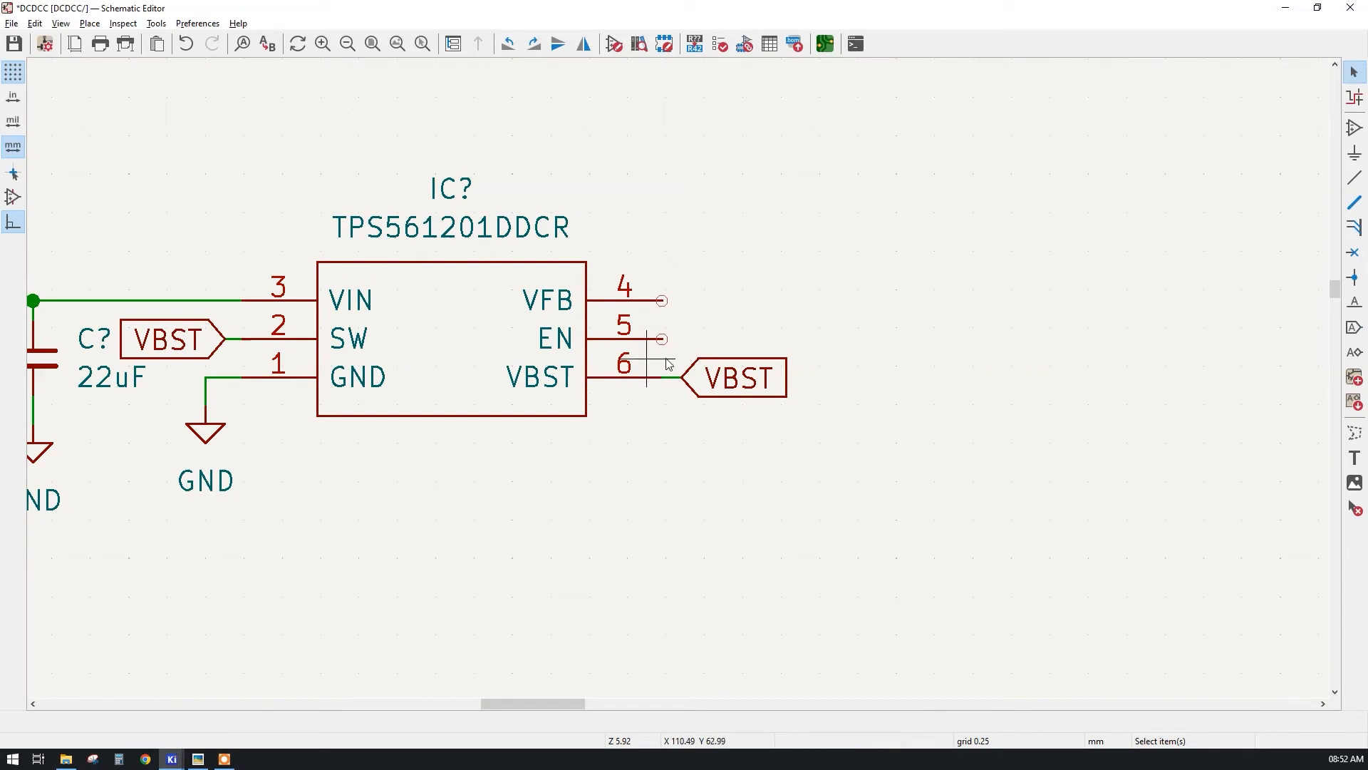
middle_click_drag(687, 387, 745, 420)
middle_click_drag(704, 379, 1073, 405)
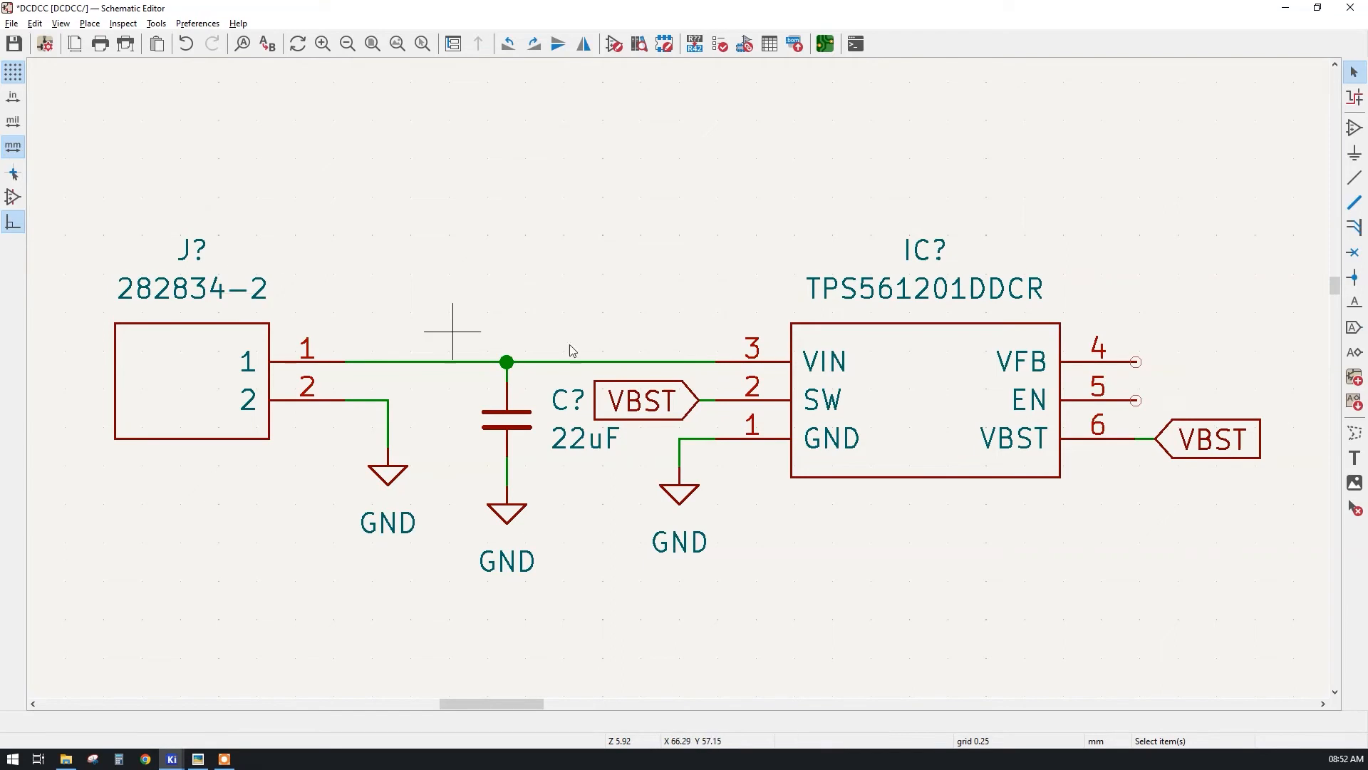
left_click(204, 289)
double_click(204, 288)
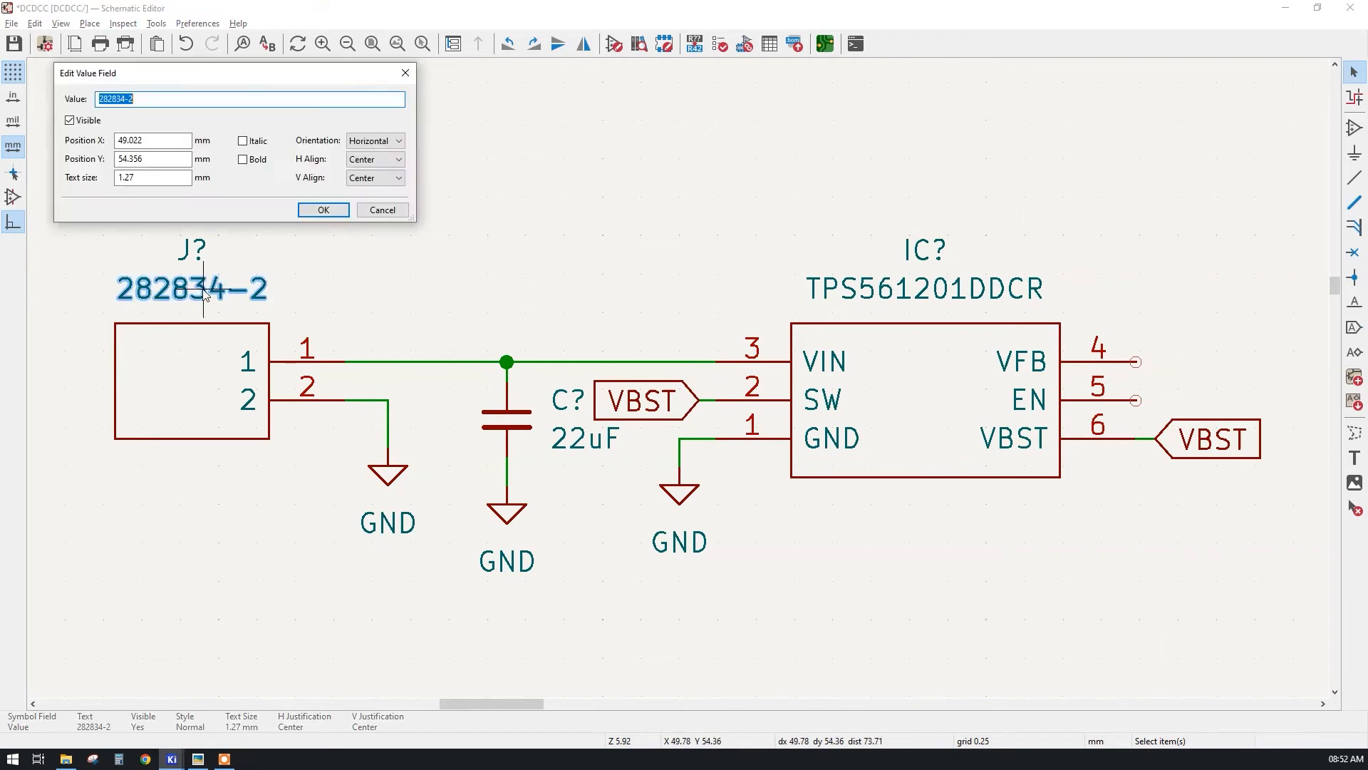
key("Return")
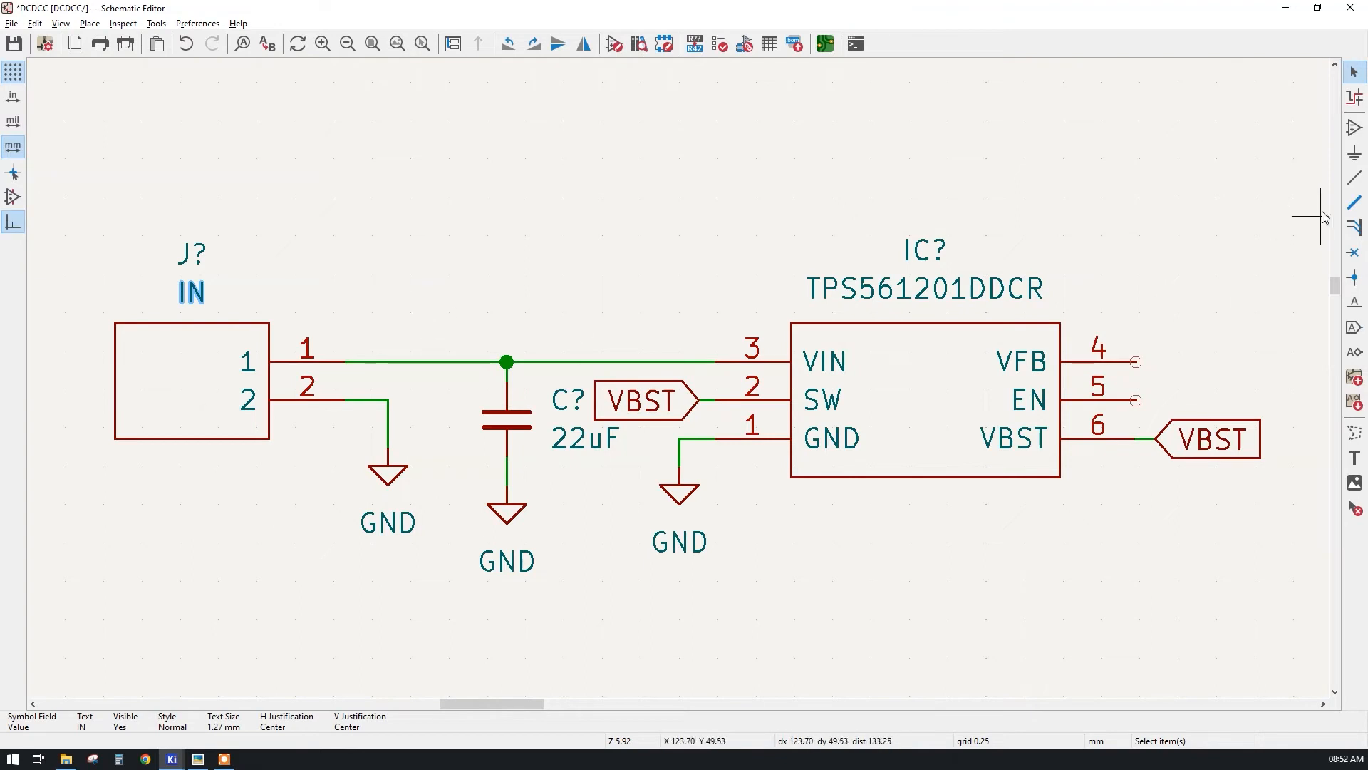
- Try routing a wire from EN pin 5 over the regulator to the VIN line, and undo it
left_click(1351, 181)
left_click(1136, 400)
left_click(1244, 208)
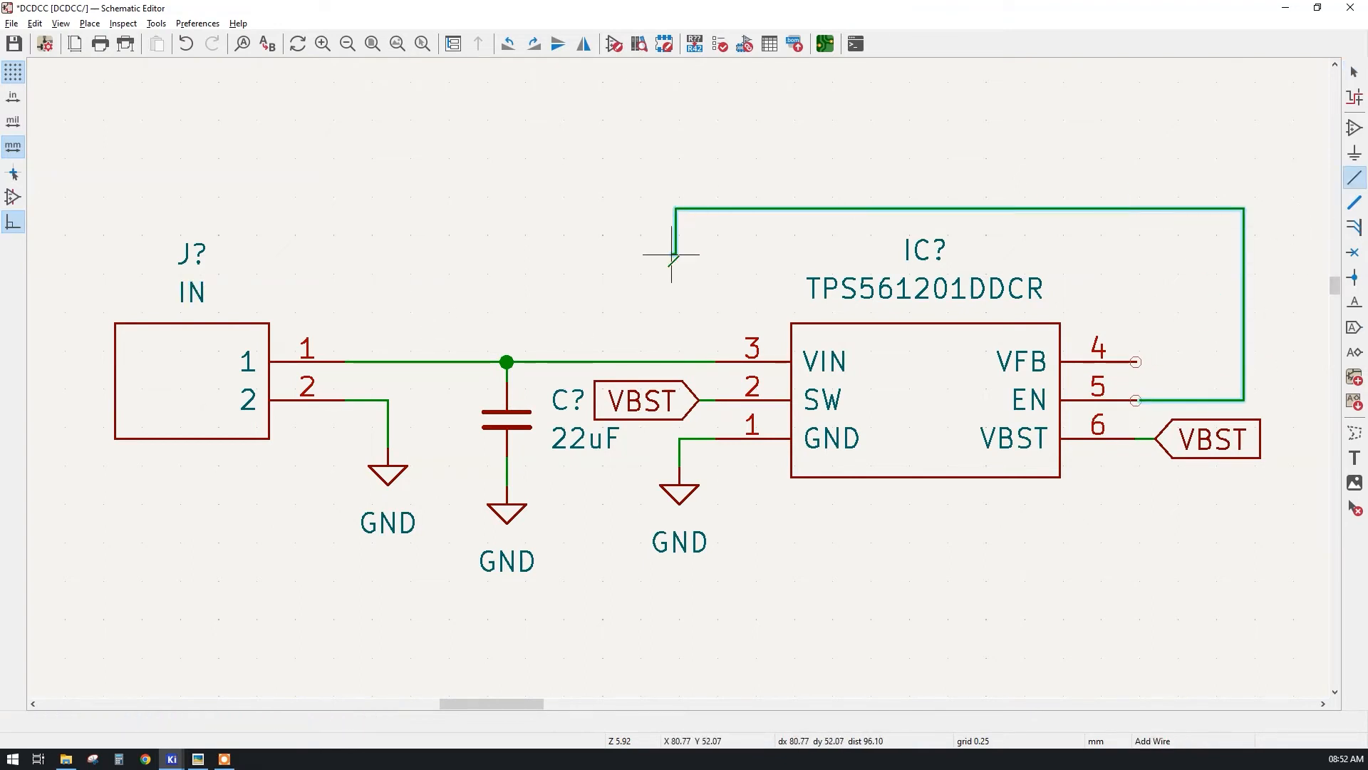
left_click(675, 362)
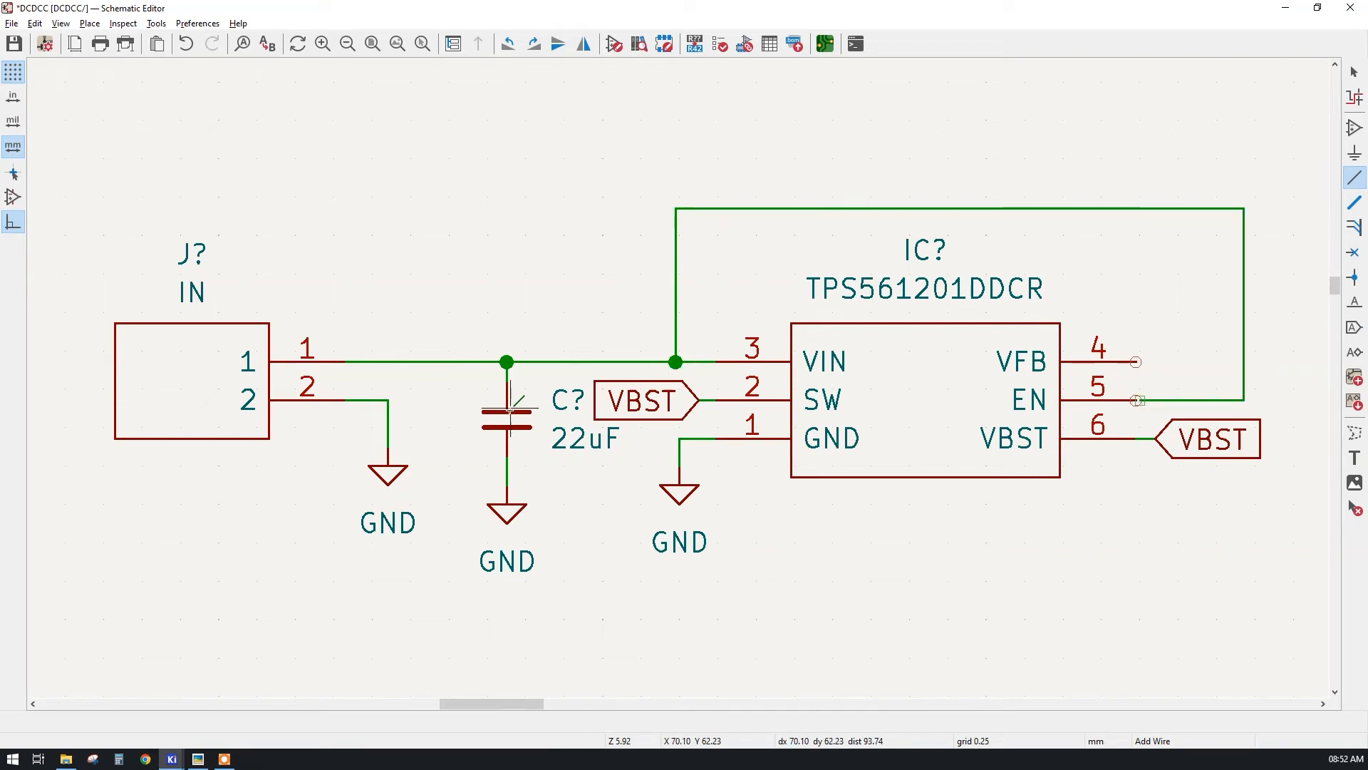
key("ctrl+z")
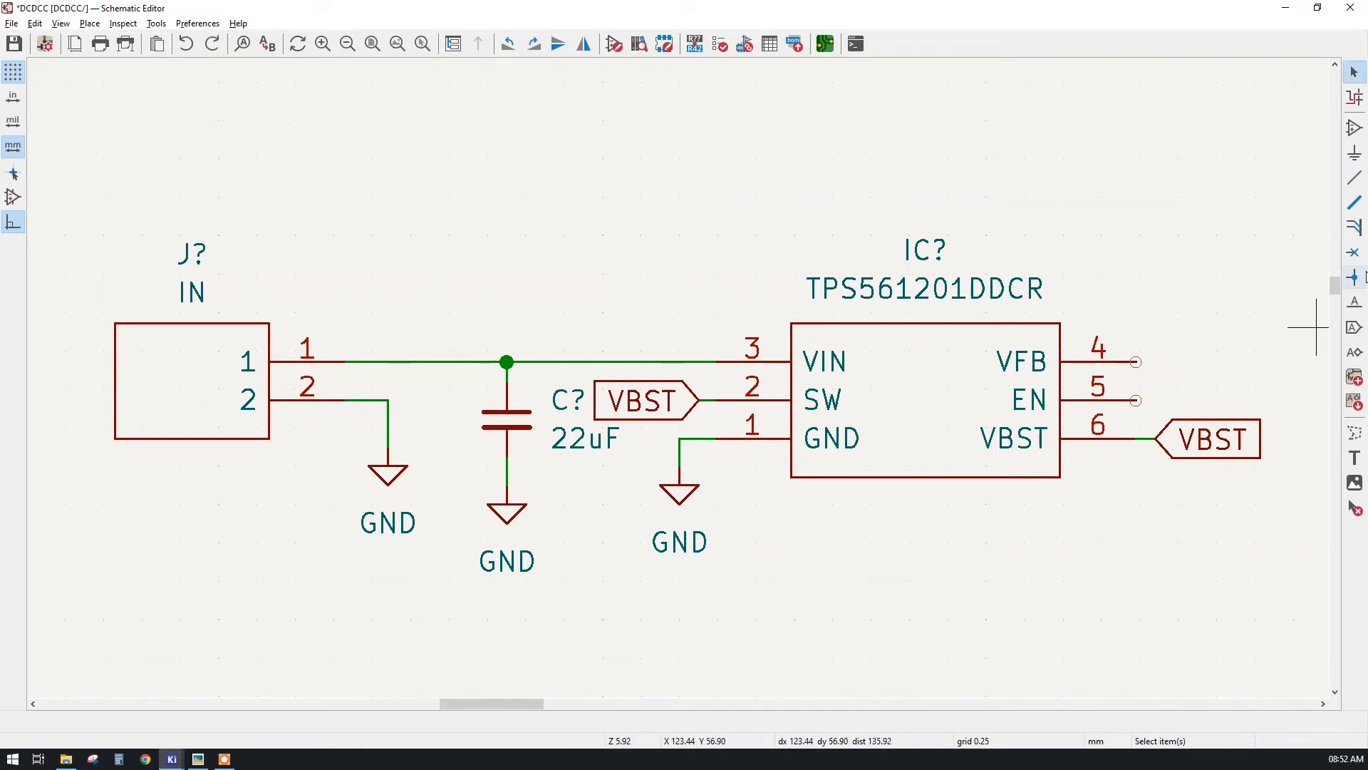
- Draw a horizontal wire about 5 mm long outward from the regulator's EN pin 5
left_click(1354, 178)
scroll(1136, 400, "up", 6)
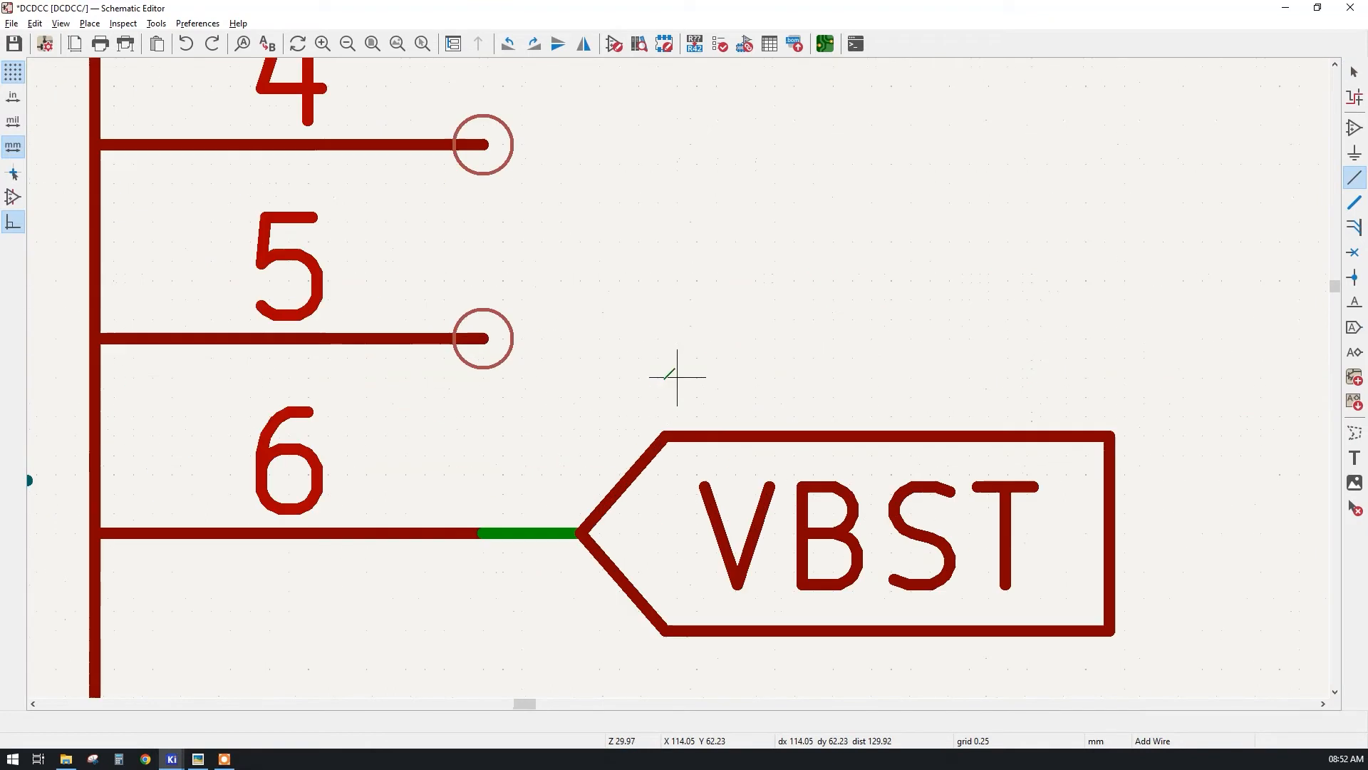
left_click(481, 339)
double_click(871, 338)
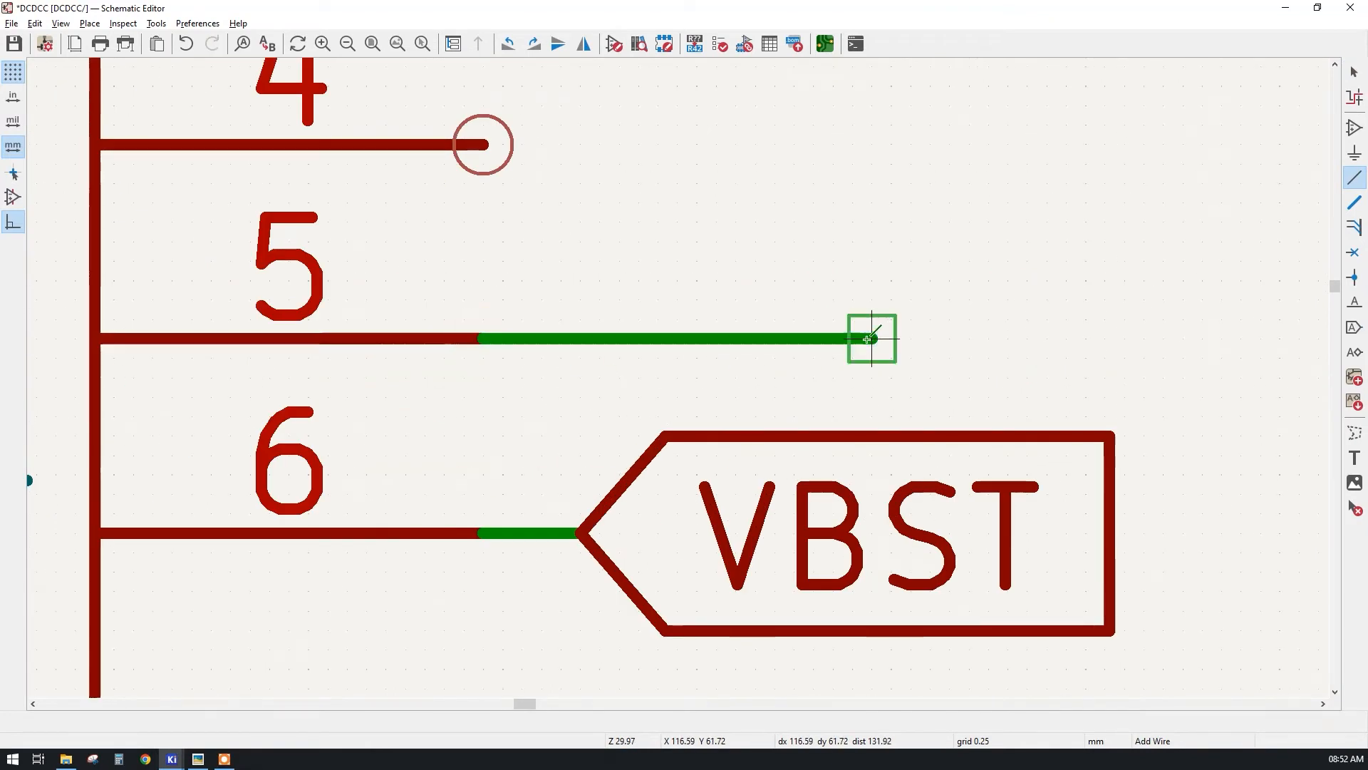
- Add a net label named IN at the free end of the EN pin 5 wire
left_click(1354, 301)
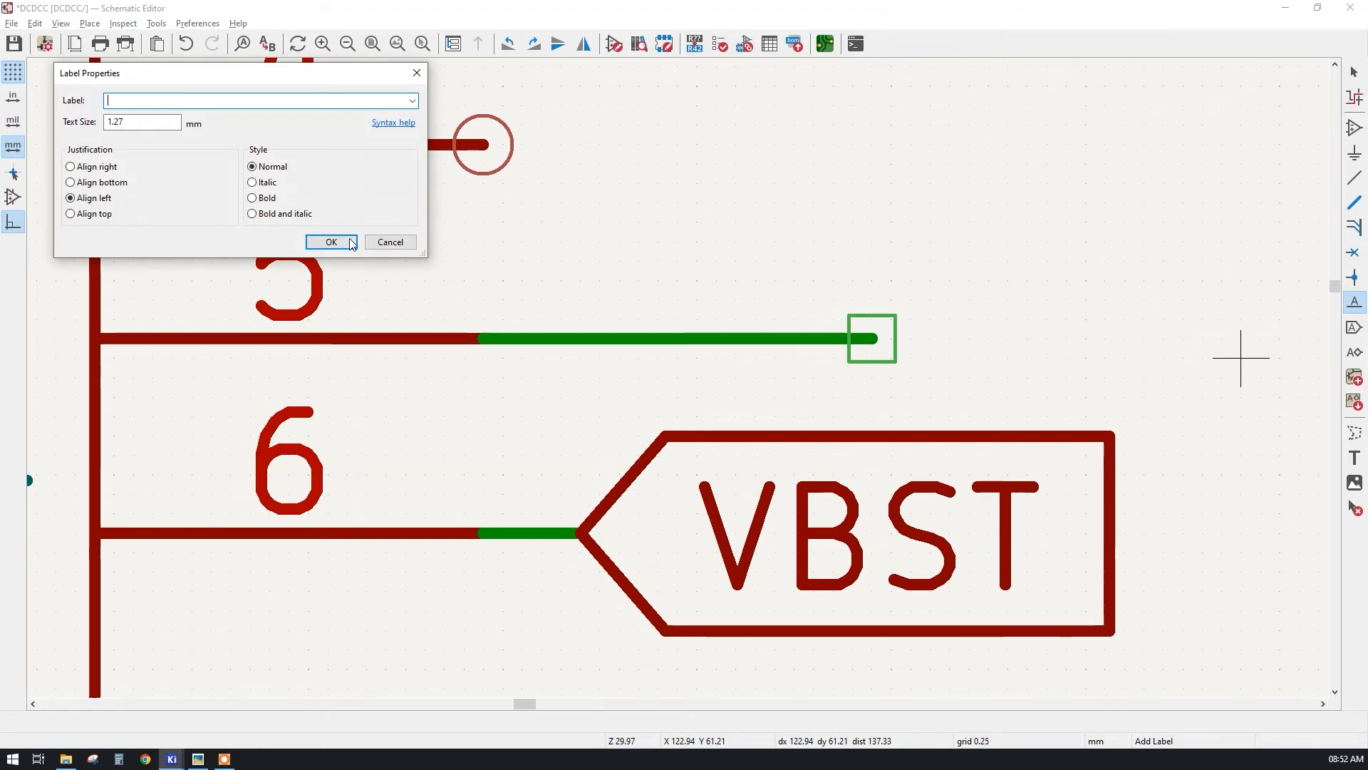
left_click(391, 241)
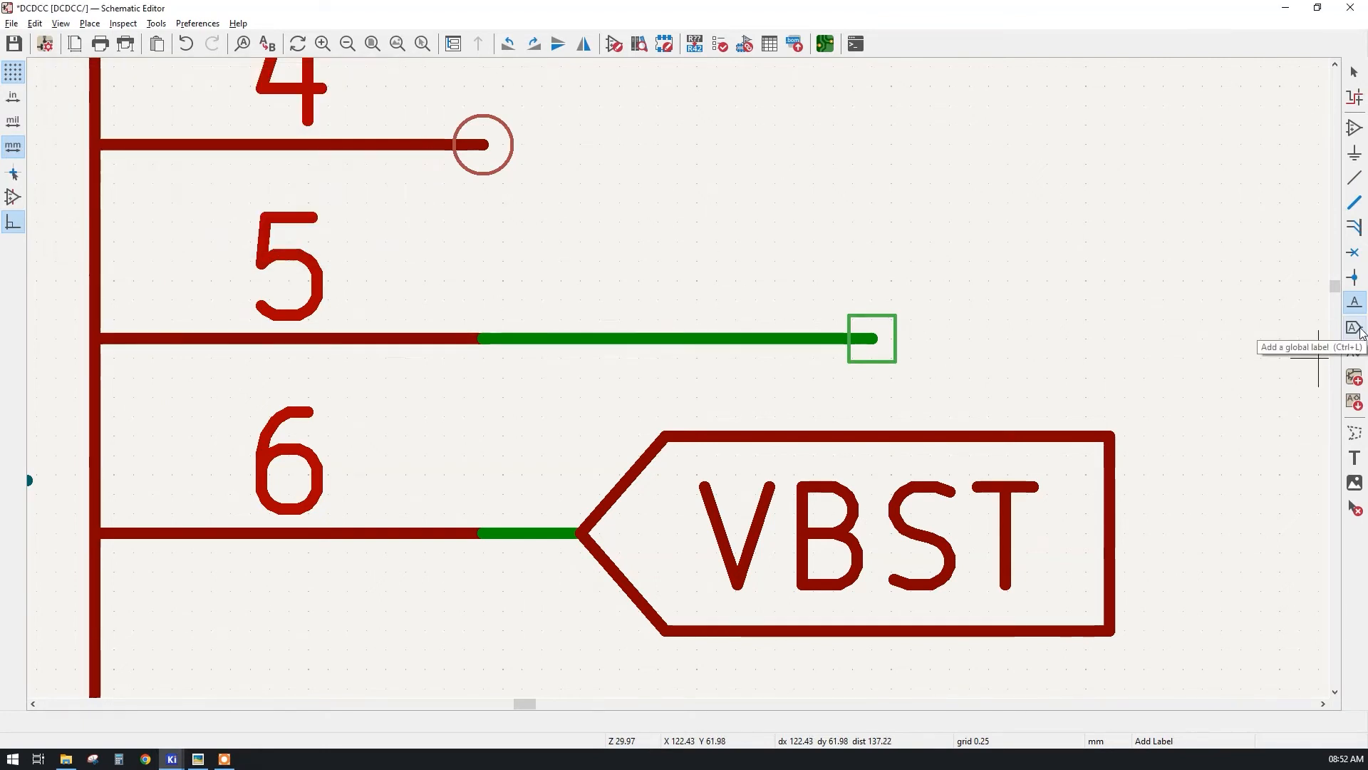
scroll(665, 363, "down", 6)
scroll(664, 364, "up", 5)
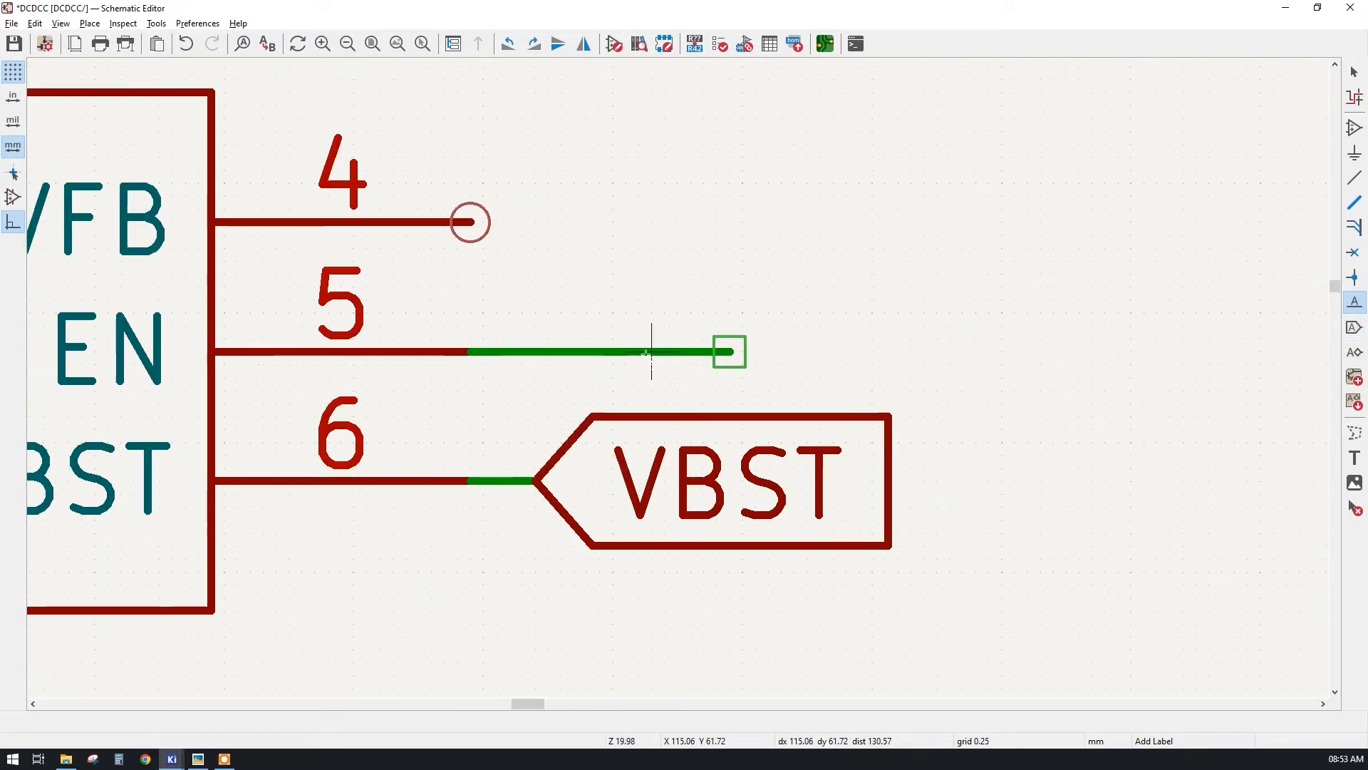
left_click(585, 352)
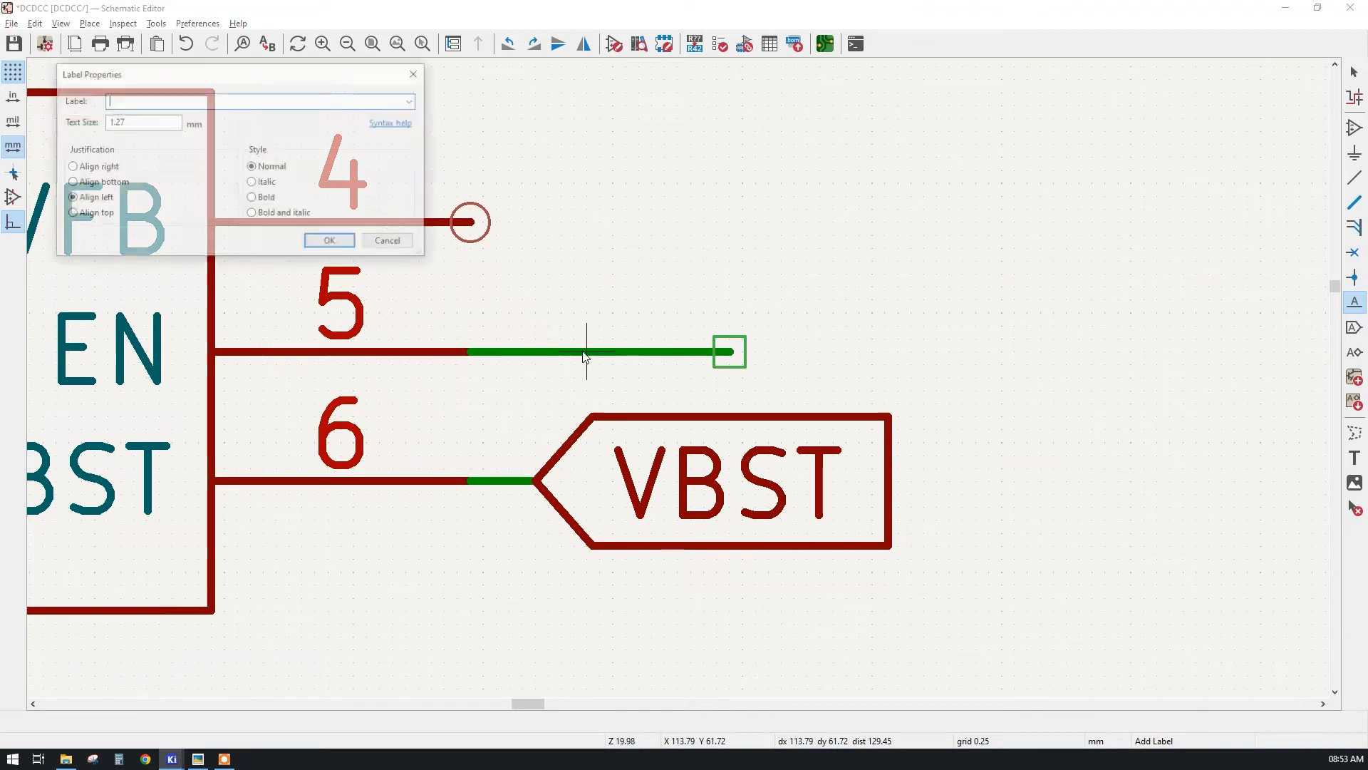
type("IN")
key("Return")
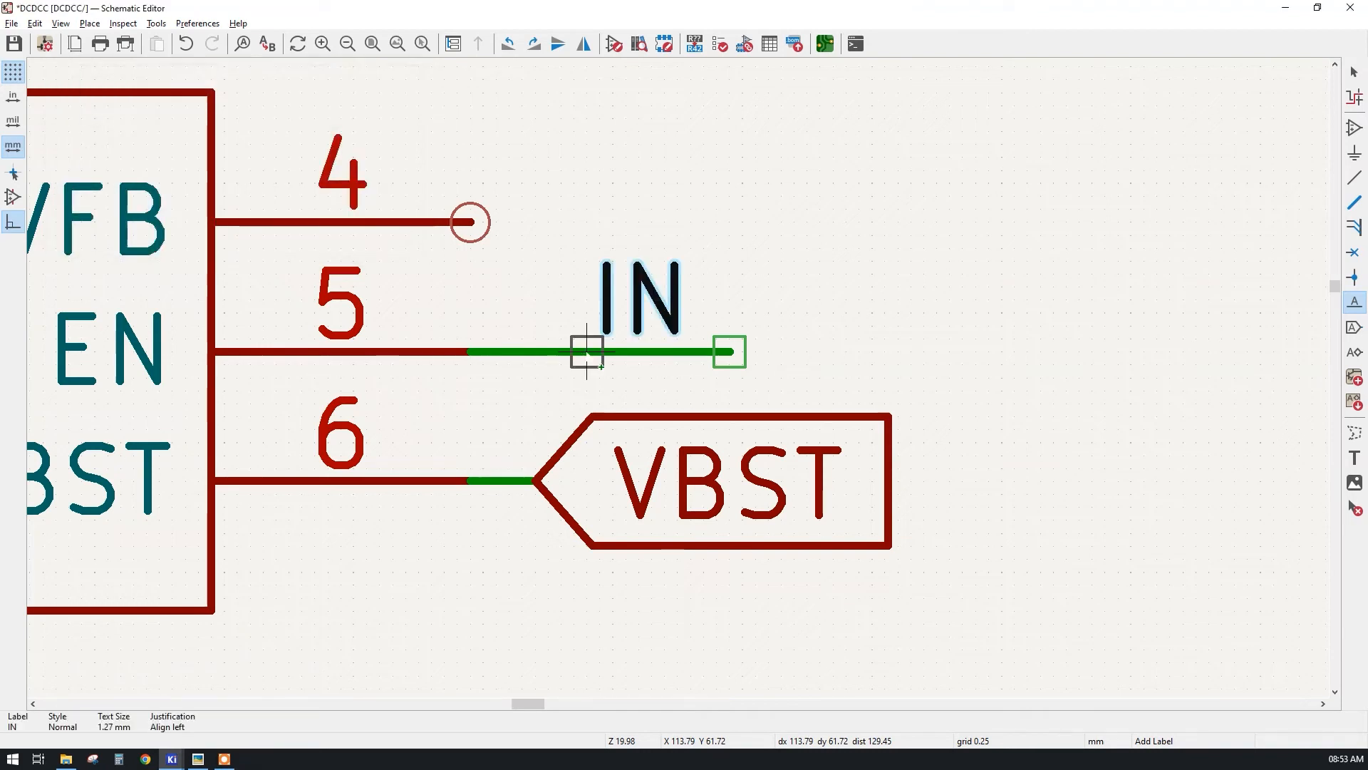
left_click(729, 338)
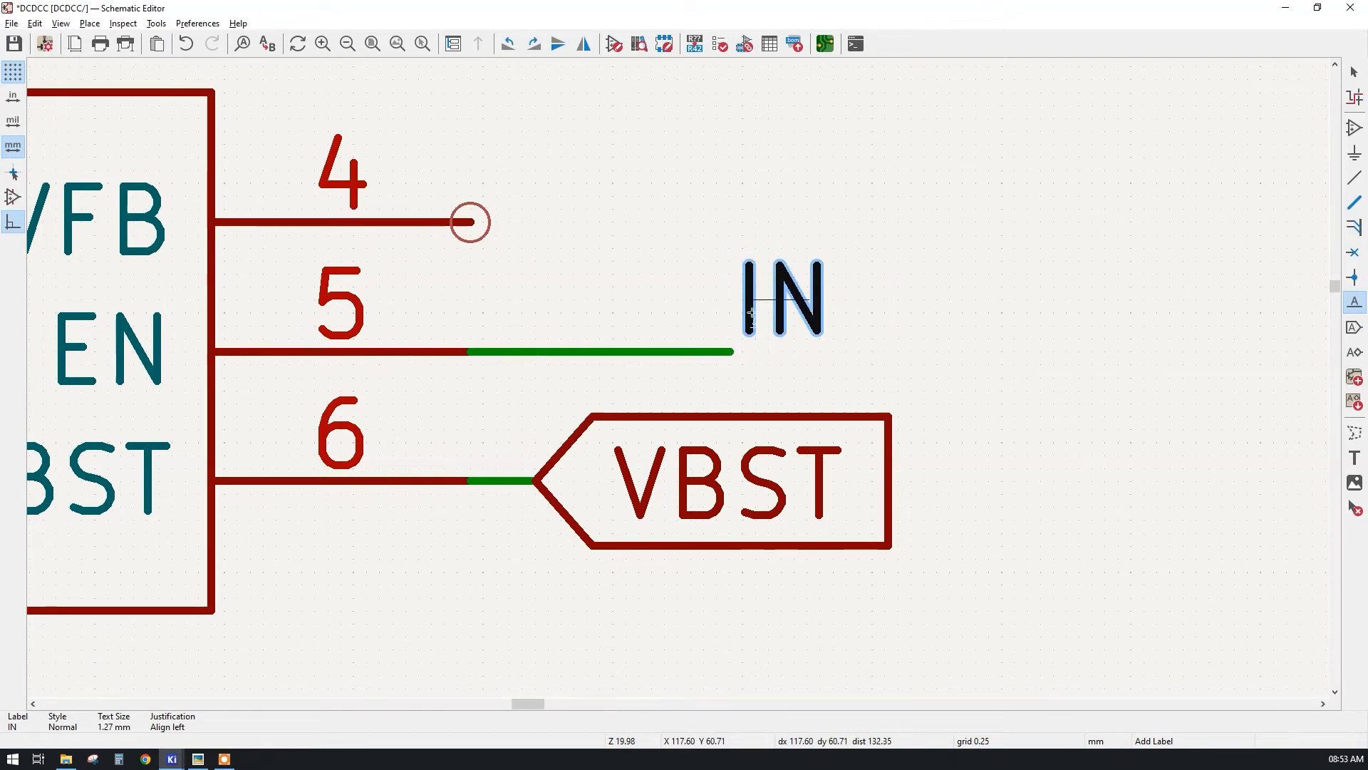
scroll(684, 378, "down", 3)
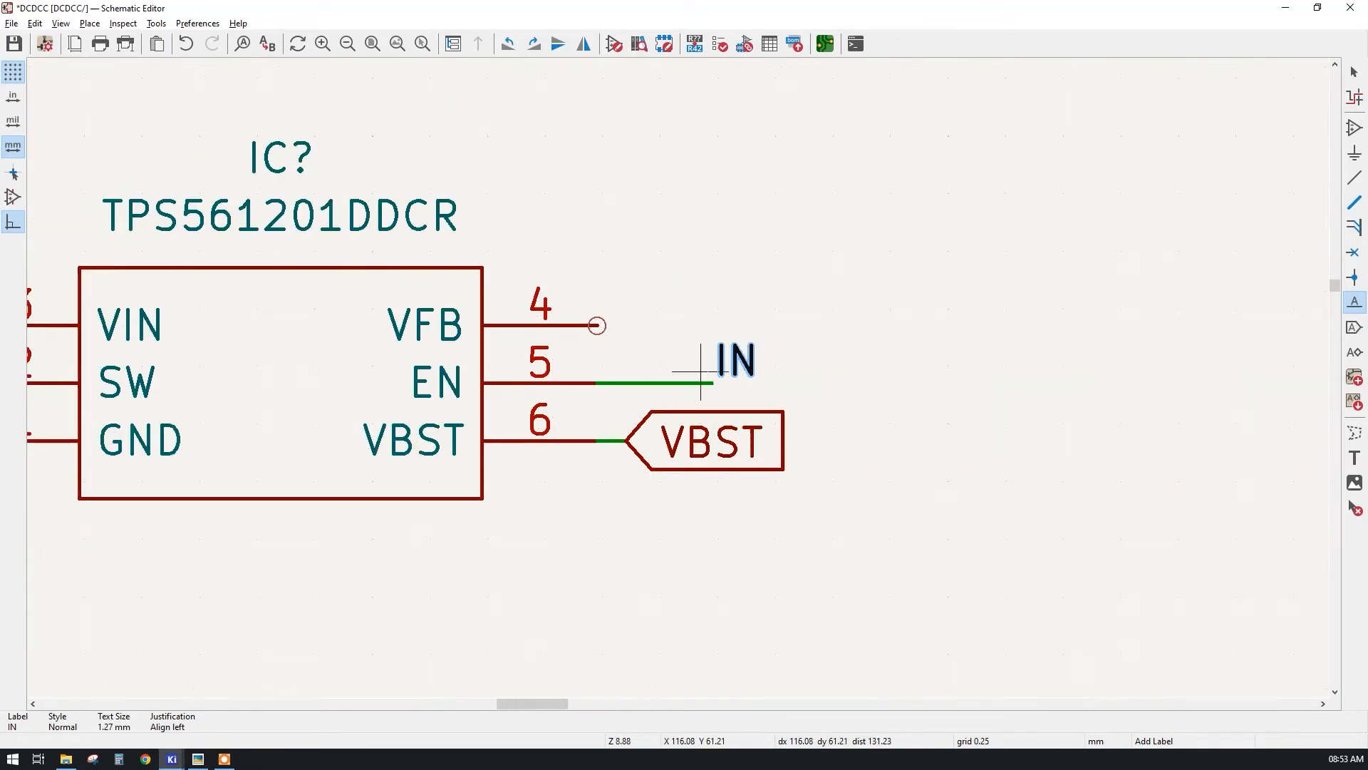
key("Escape")
- Duplicate the IN net label onto the VIN wire between the capacitor junction and pin 3
left_click(729, 365)
key("ctrl+d")
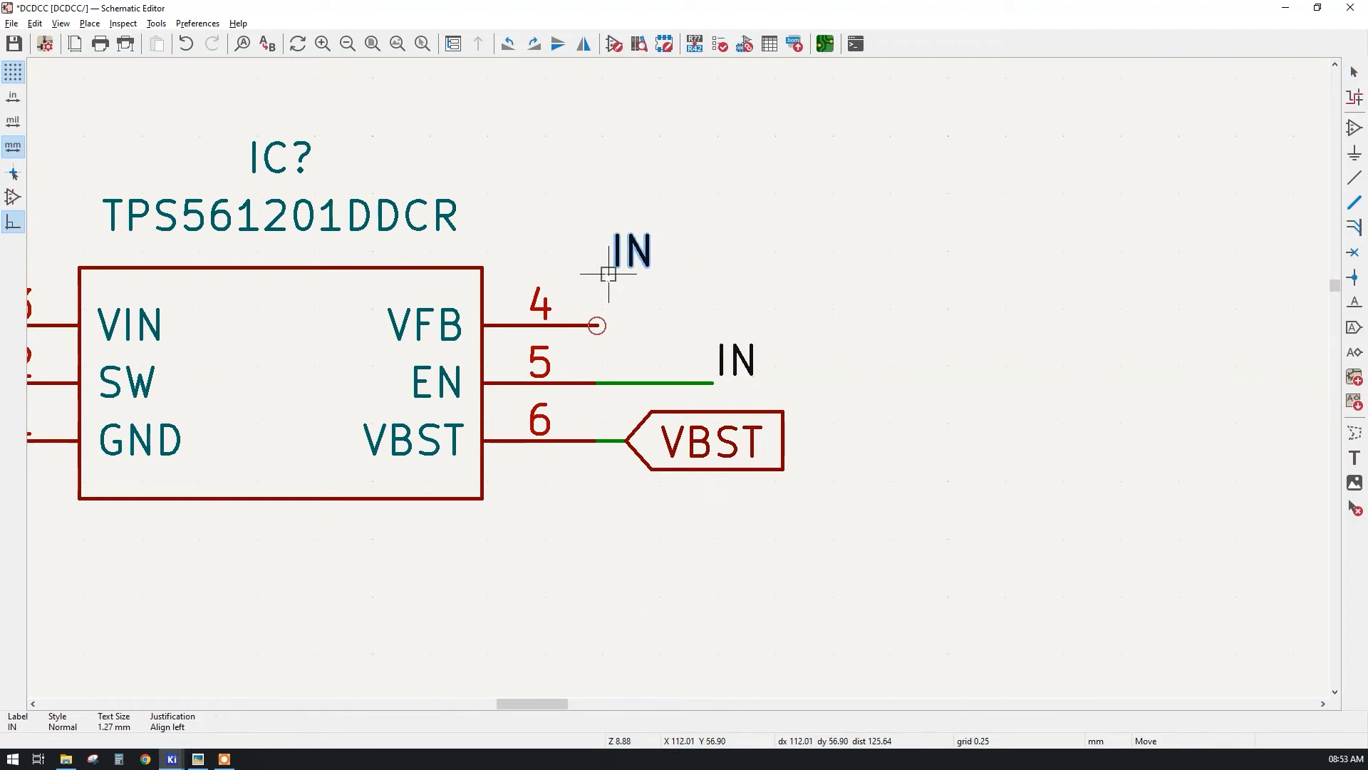
middle_click_drag(599, 272, 925, 318)
middle_click_drag(210, 336, 672, 341)
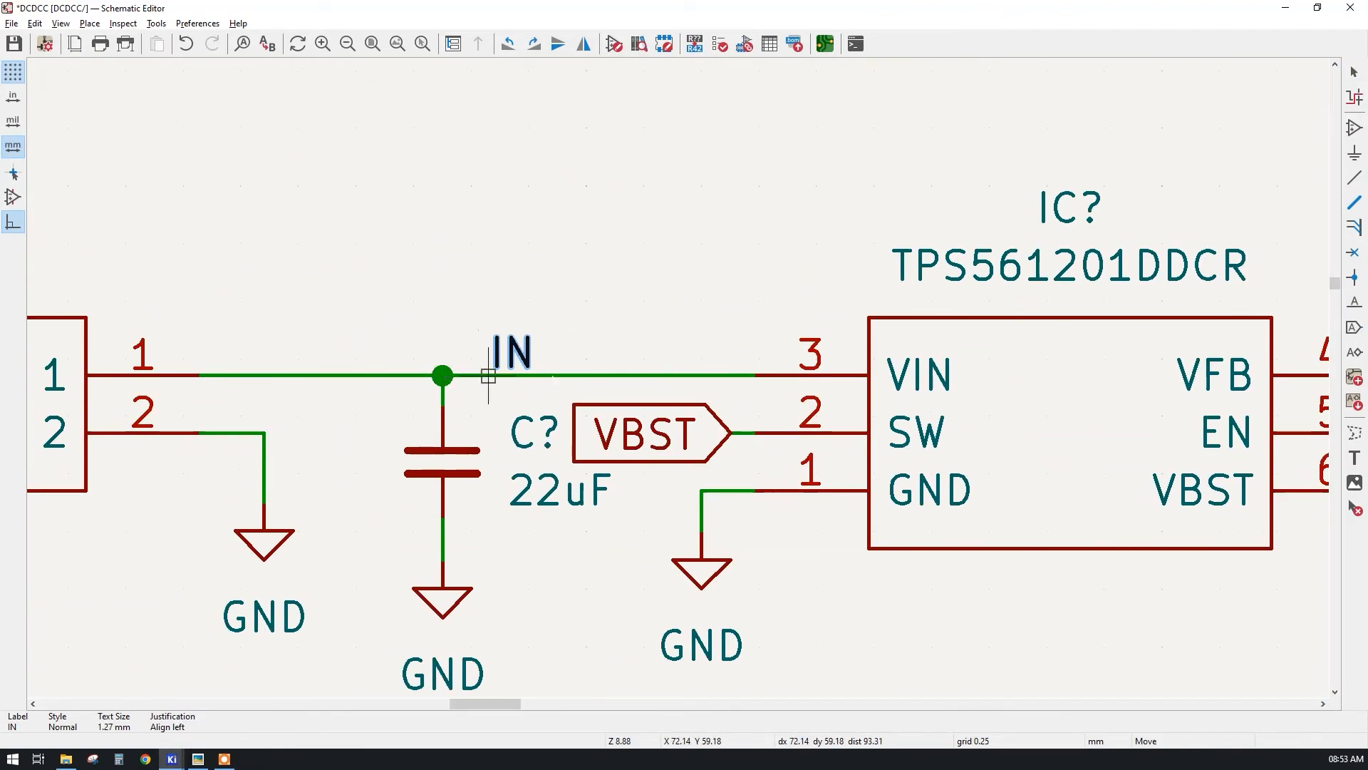
left_click(585, 376)
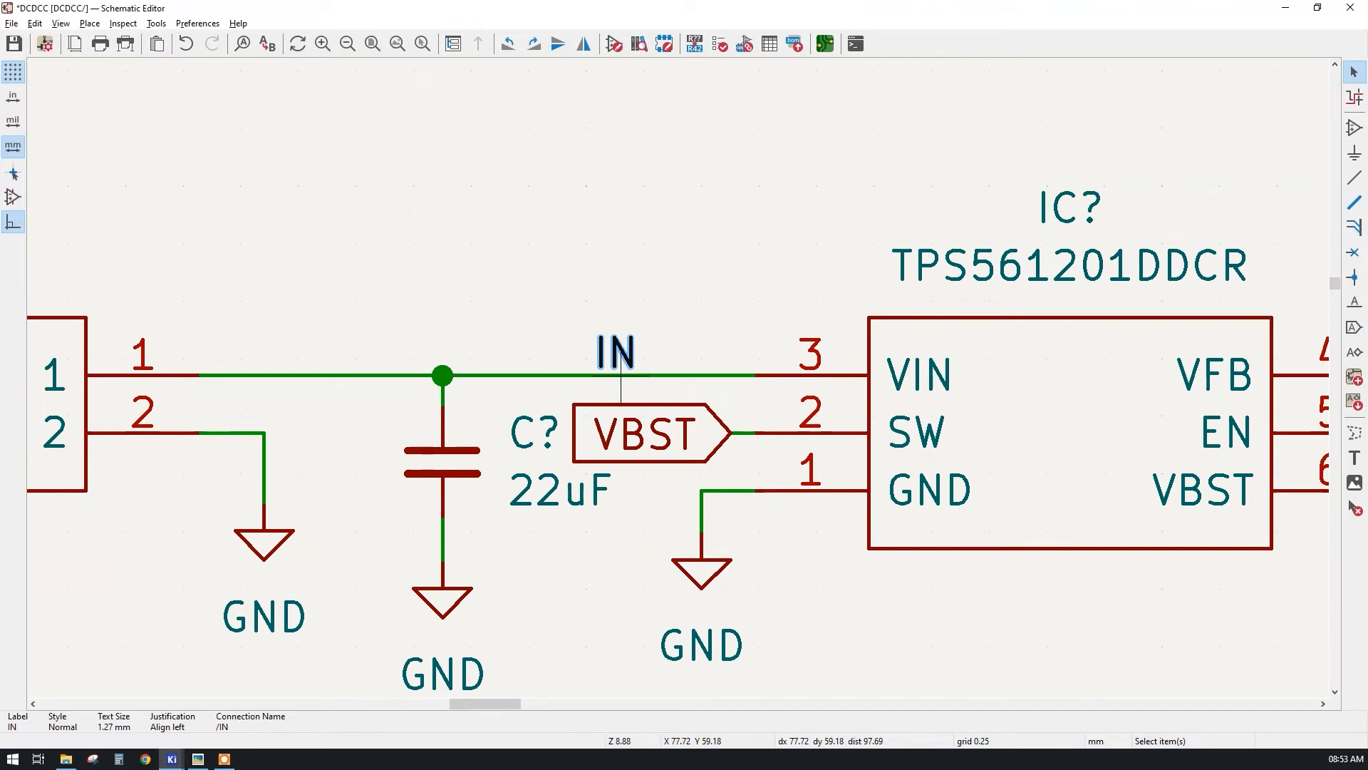
- Examine the matching IN and VBST labels on both sides of the regulator
scroll(620, 377, "down", 1)
middle_click_drag(693, 360, 573, 326)
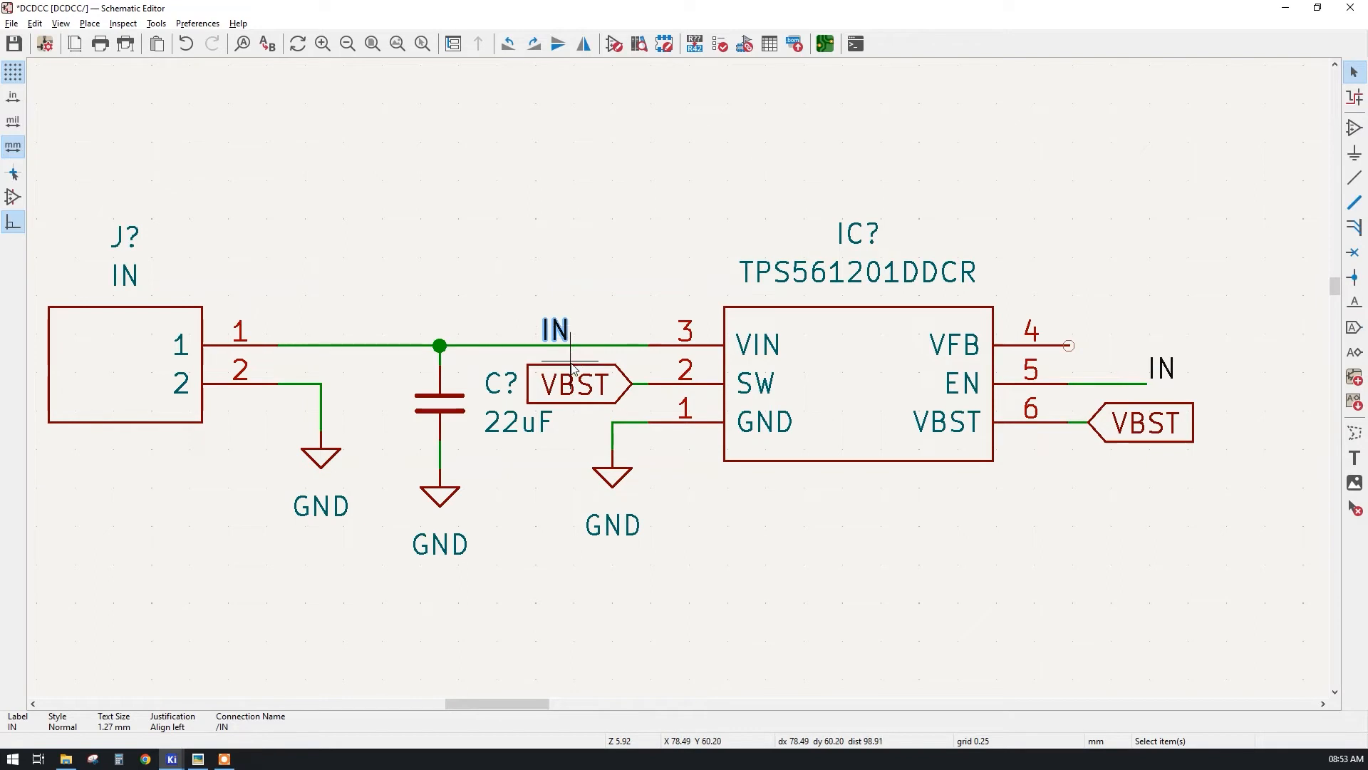
left_click(573, 387)
left_click(1181, 431)
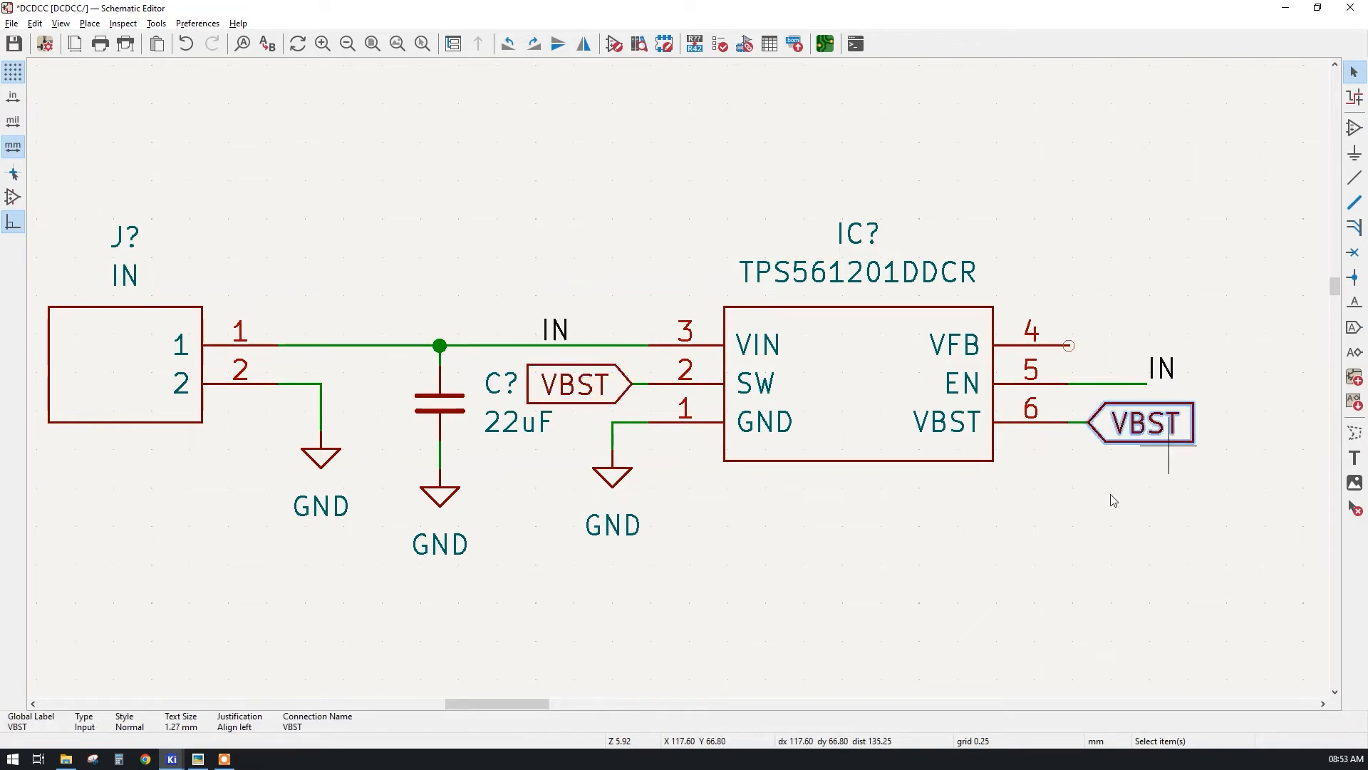
scroll(399, 348, "down", 3)
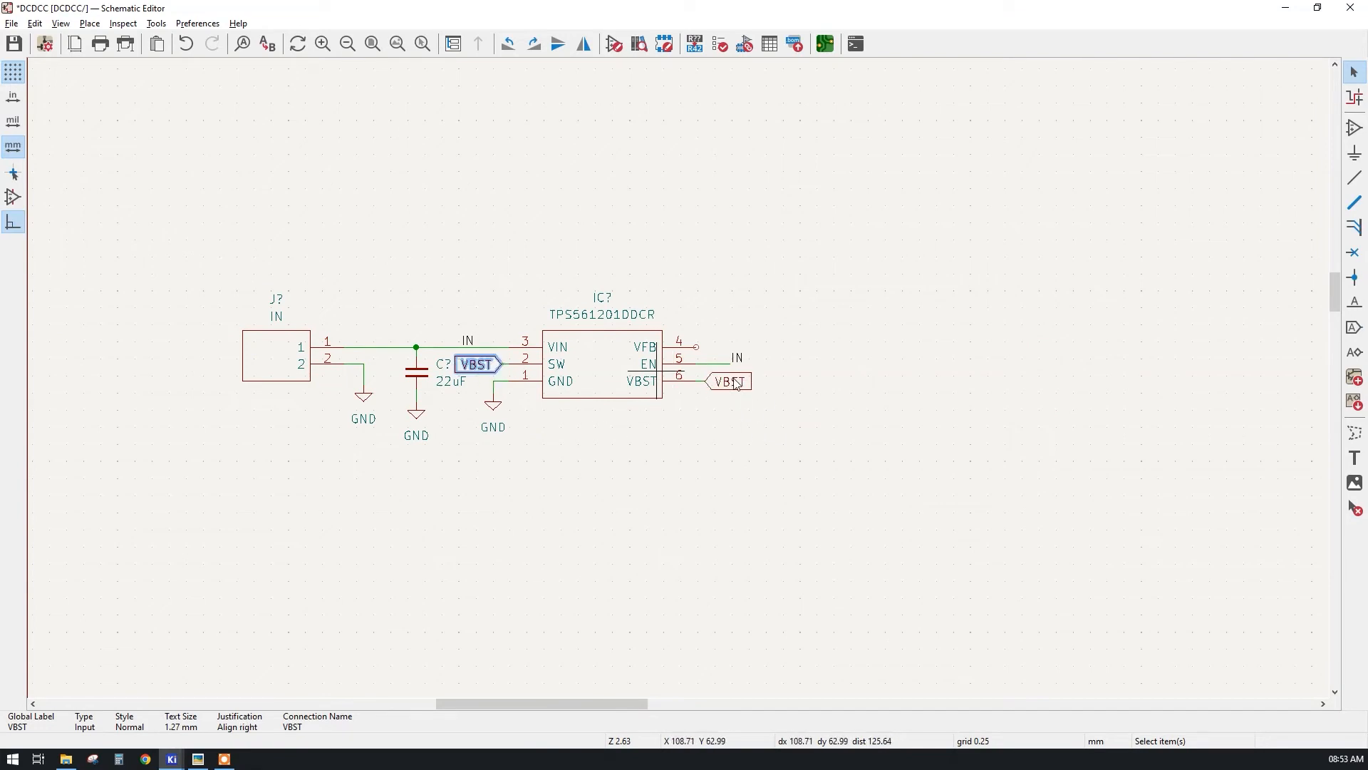
left_click(722, 411)
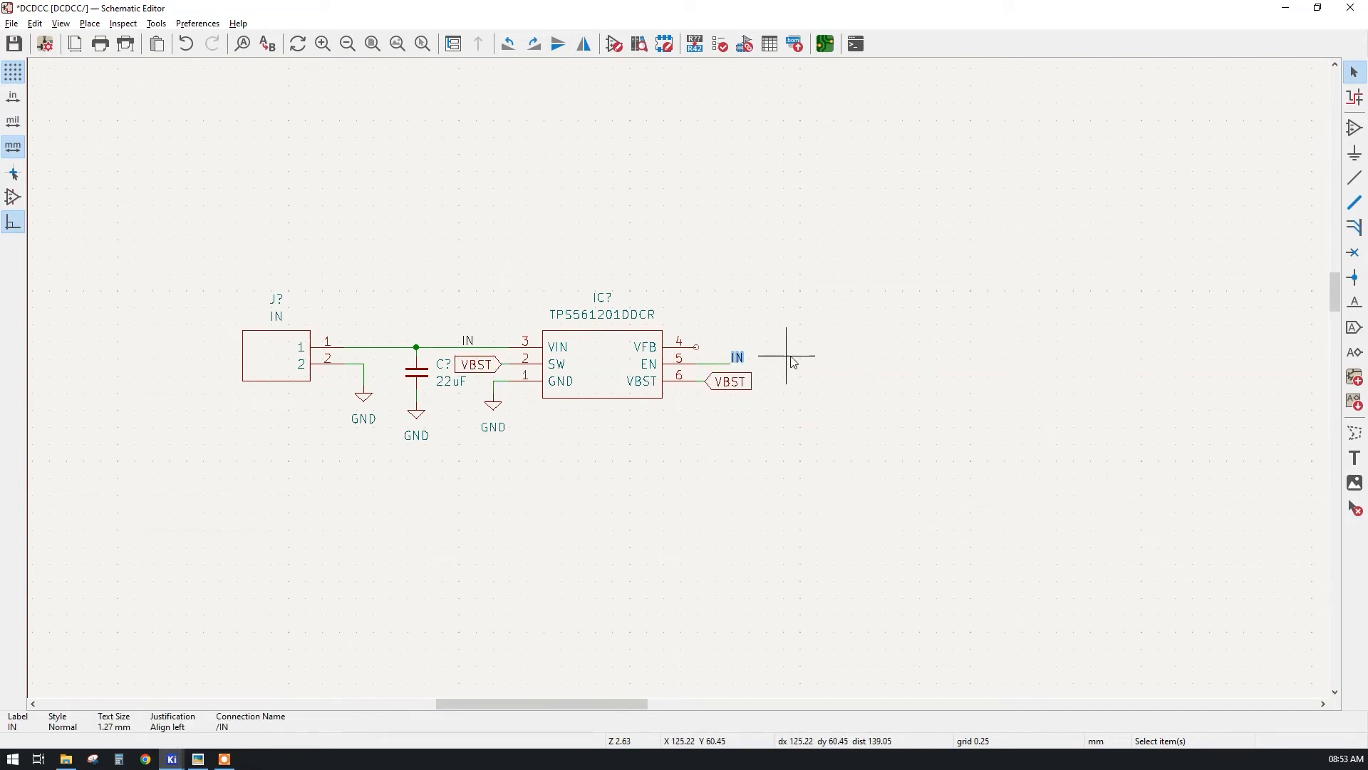
scroll(733, 366, "up", 3)
middle_click_drag(586, 399, 792, 439)
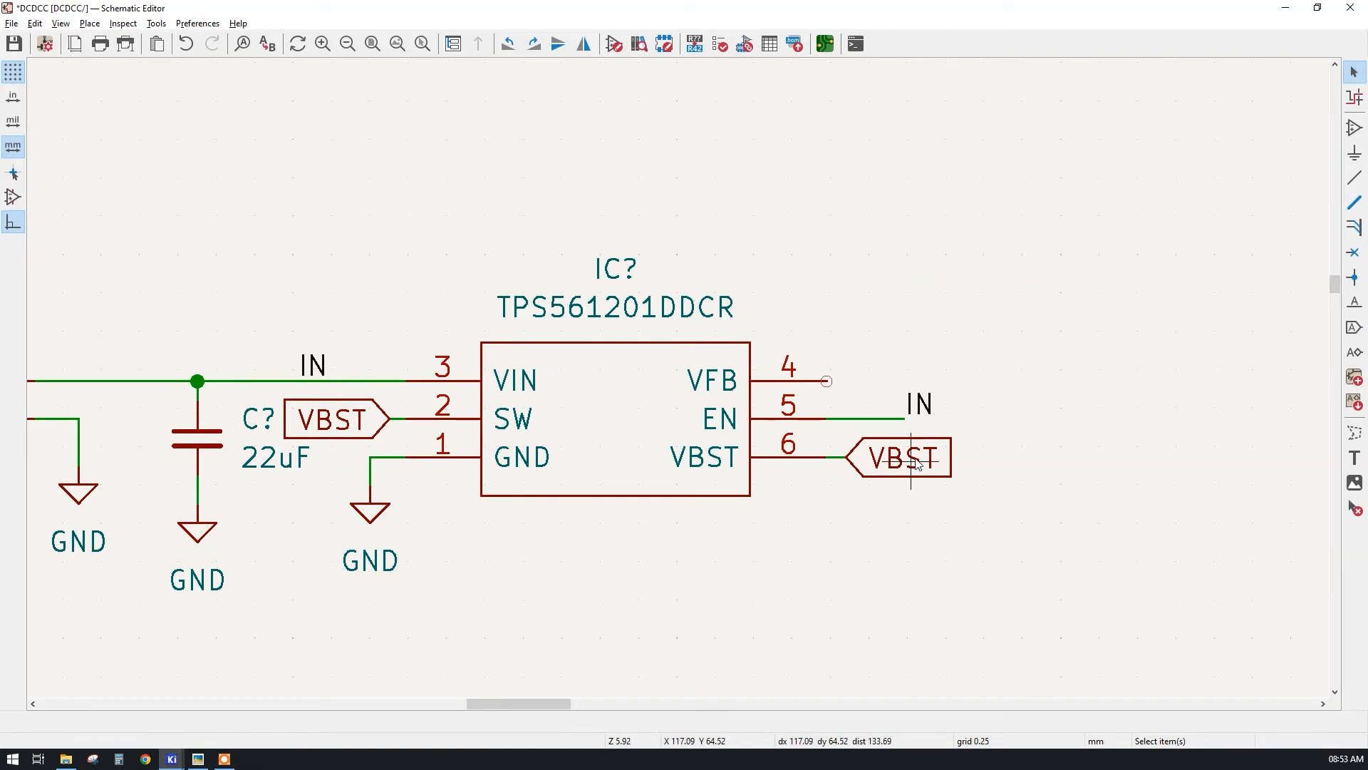
scroll(917, 464, "down", 3)
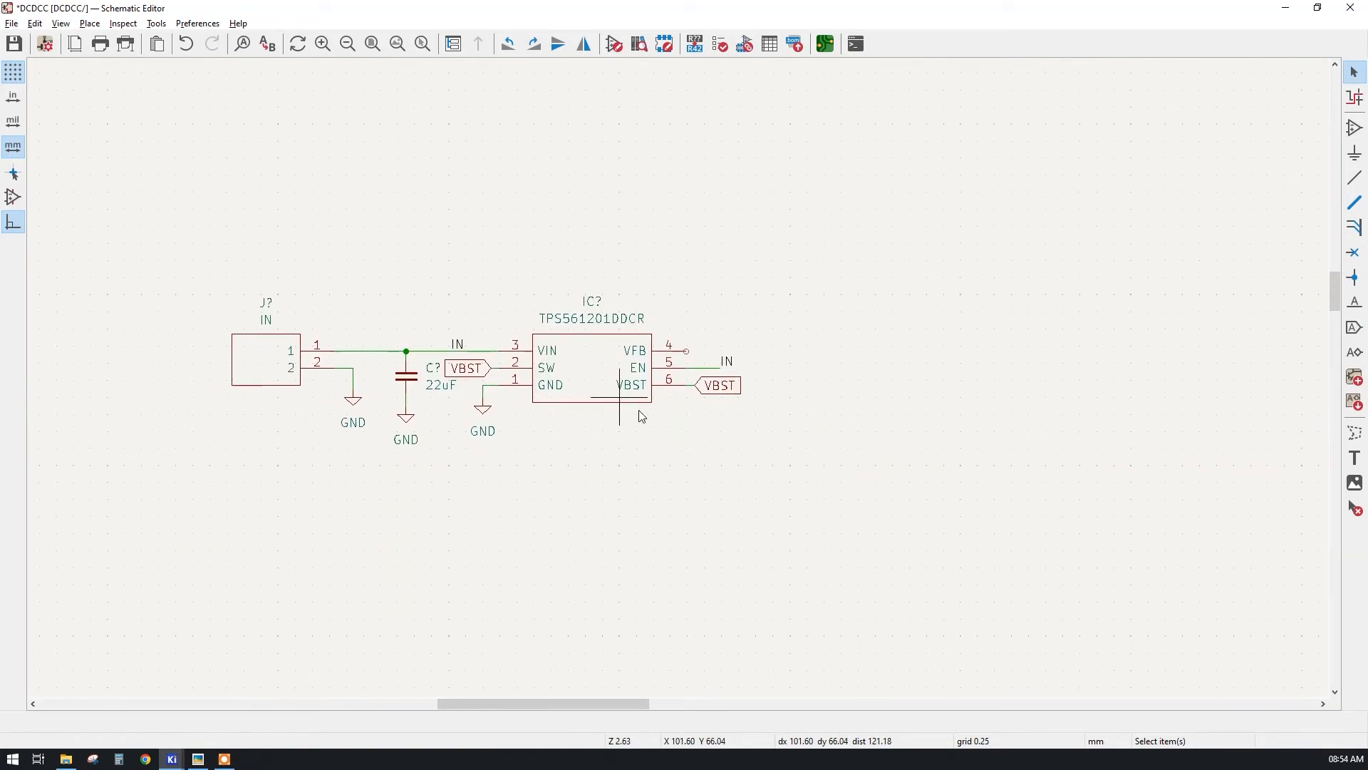
- Place an R_Small_US resistor symbol beyond the regulator's VBST pin label, outside the IC outline
left_click(1354, 127)
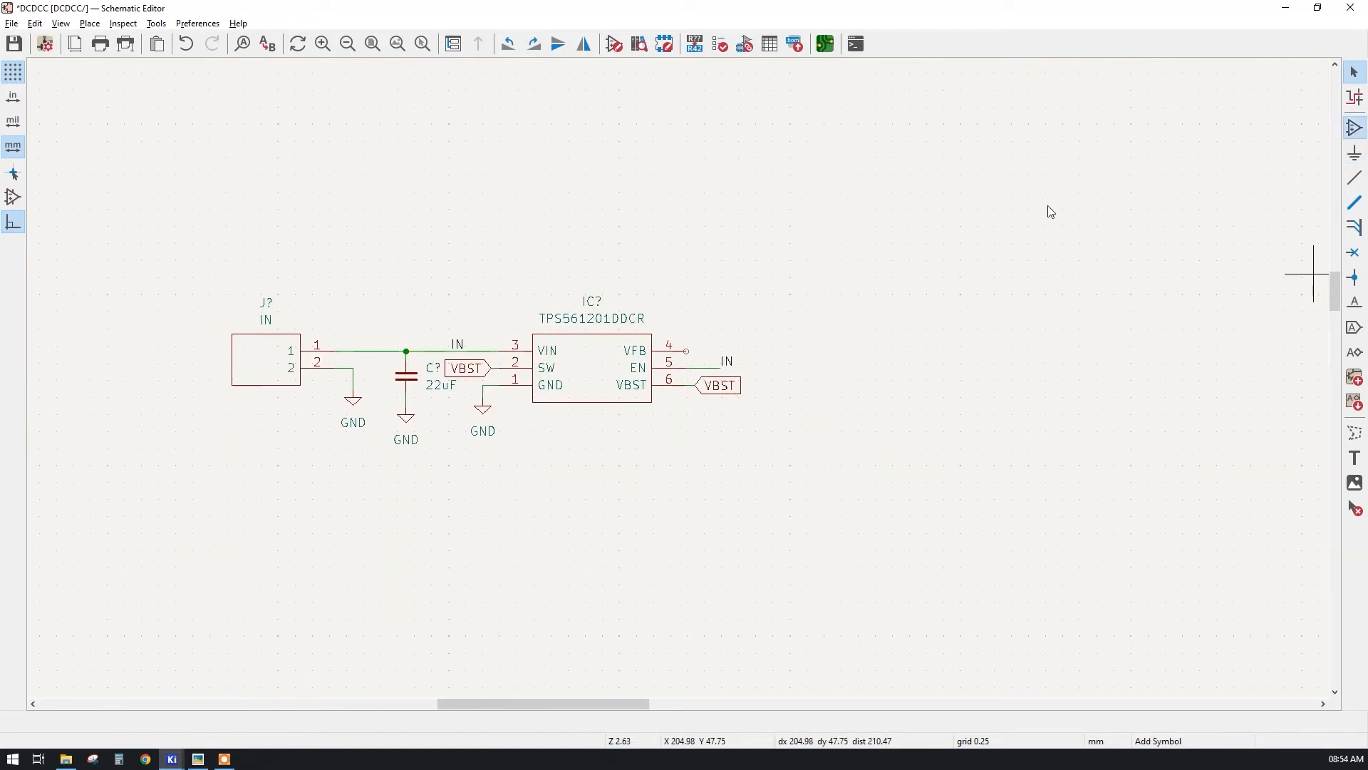
left_click(980, 241)
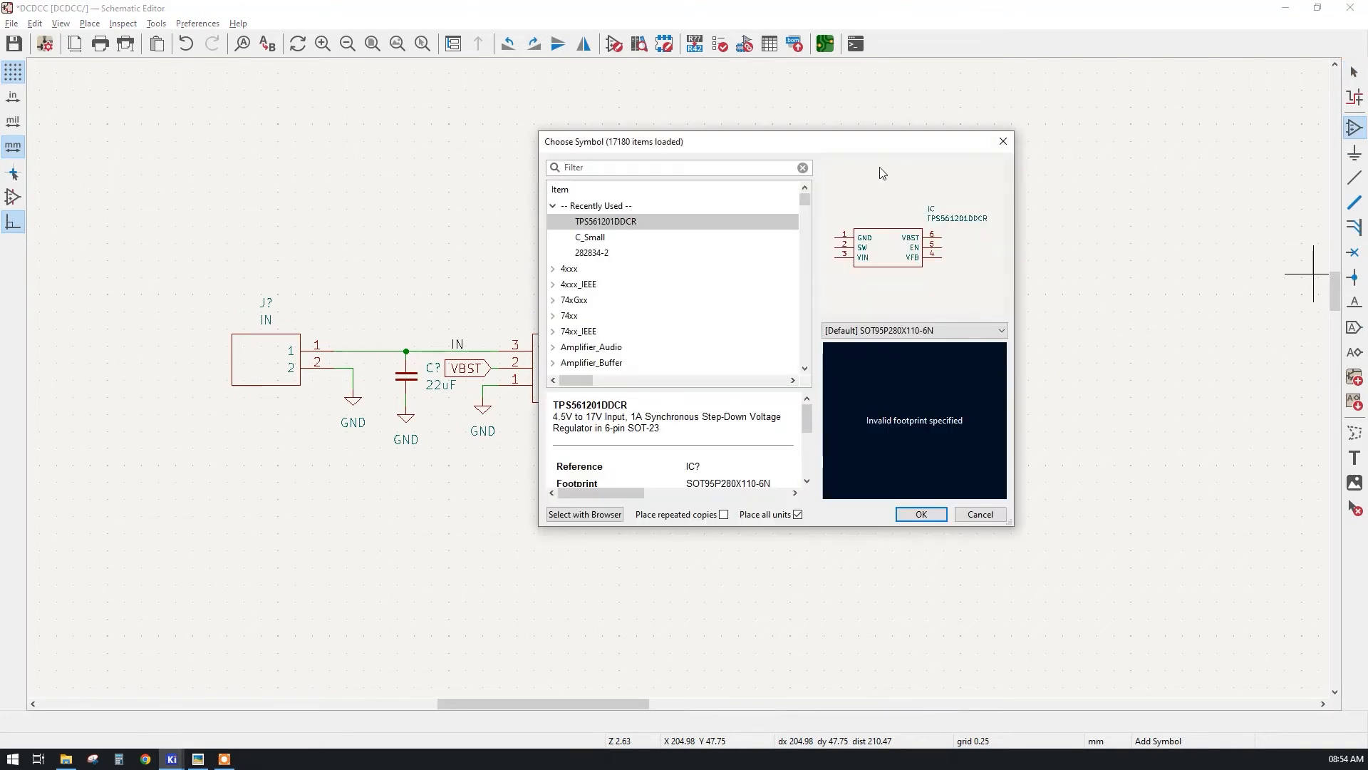
left_click_drag(809, 153, 857, 174)
left_click(691, 188)
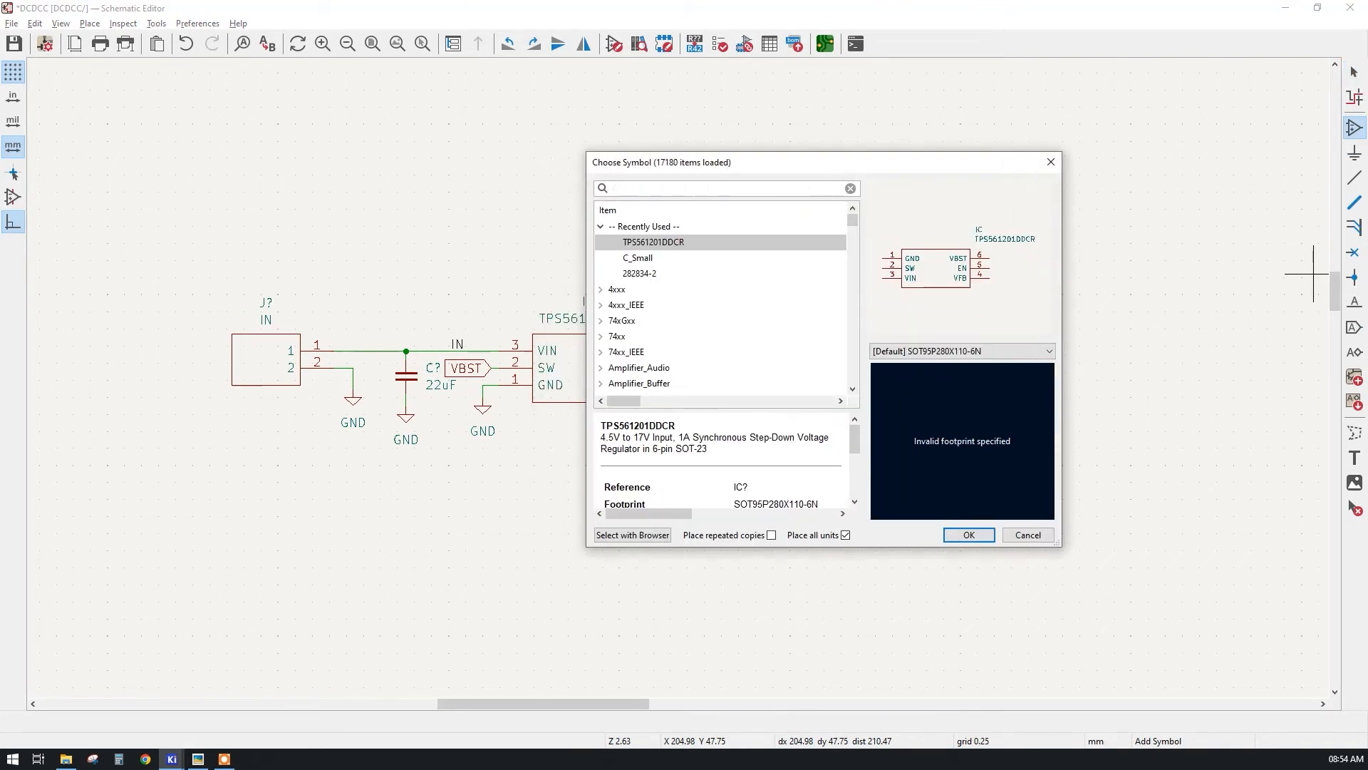
type("R_SMALL")
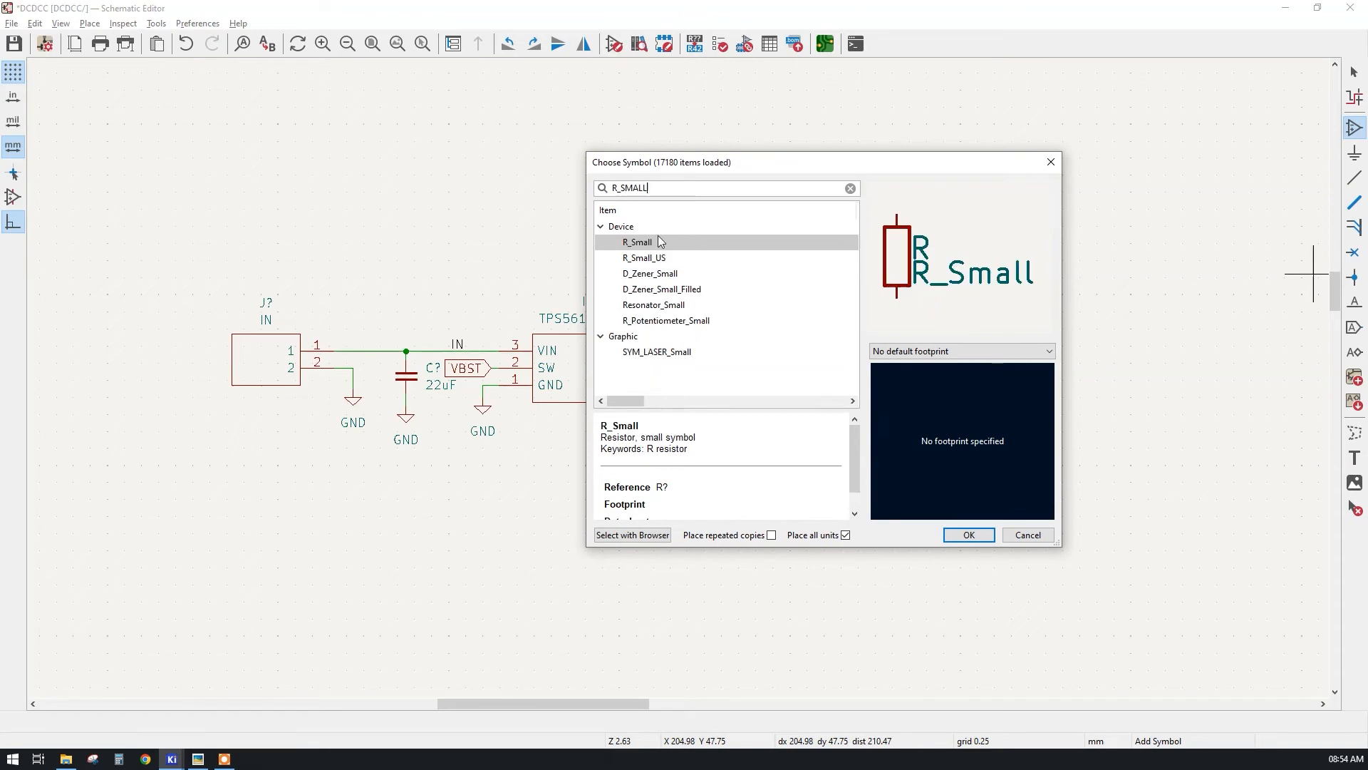
left_click(655, 274)
left_click(646, 259)
double_click(646, 259)
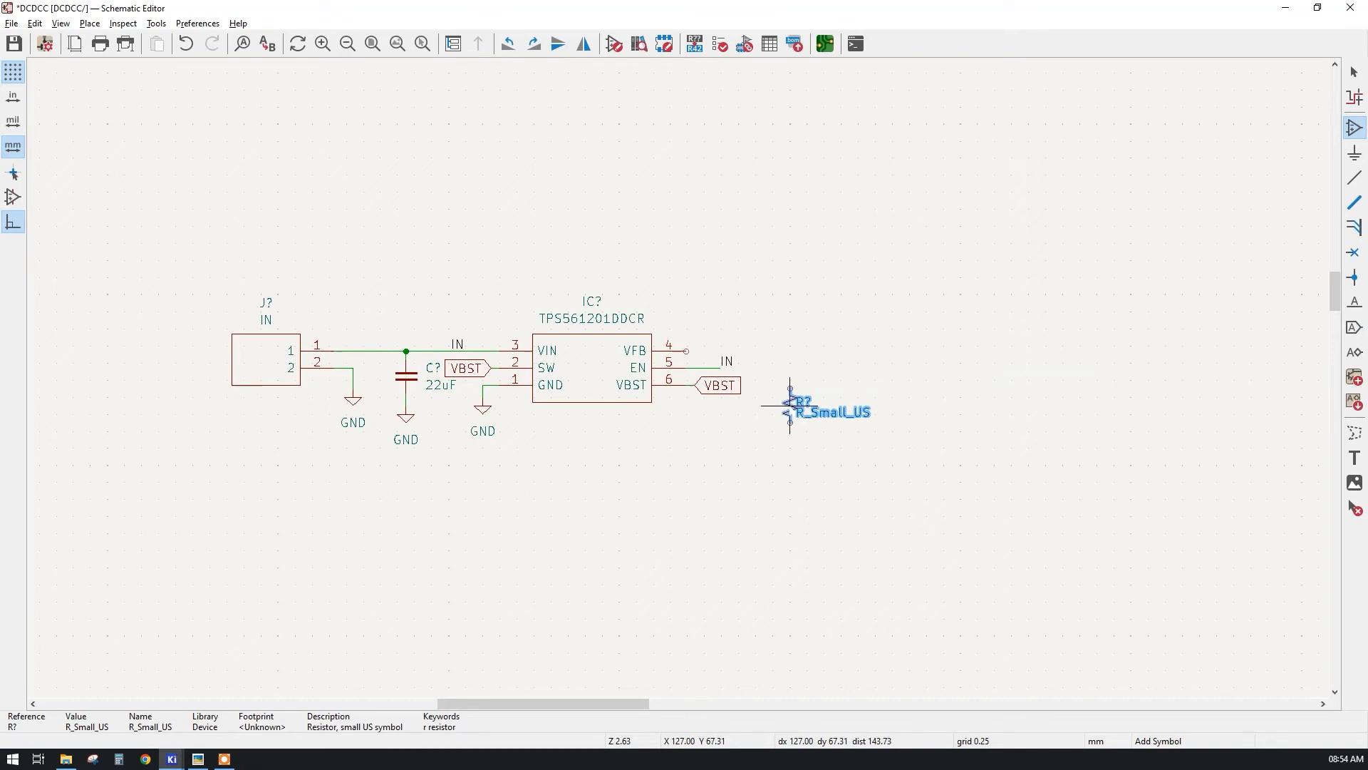
left_click(791, 396)
right_click(850, 308)
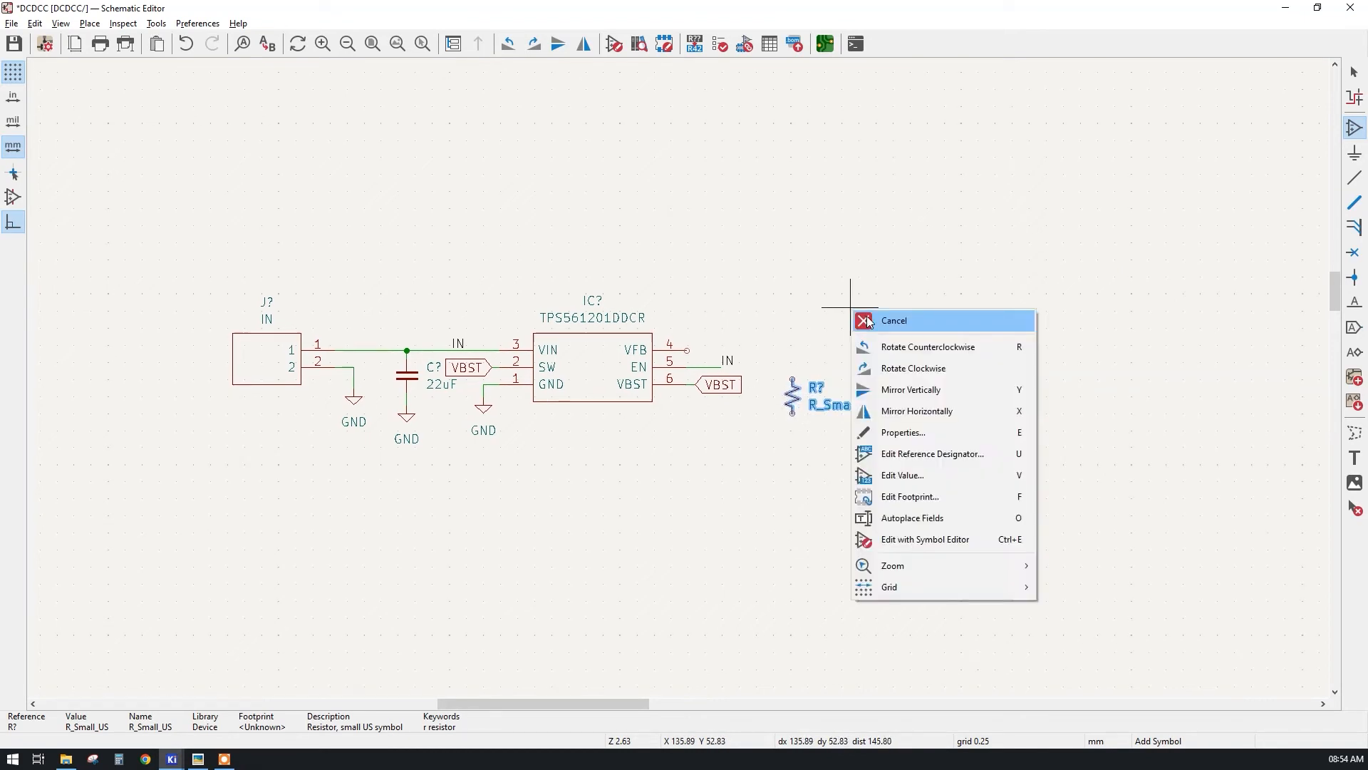
left_click(867, 317)
- Set the new resistor's value to 10K
left_click(830, 404)
double_click(830, 405)
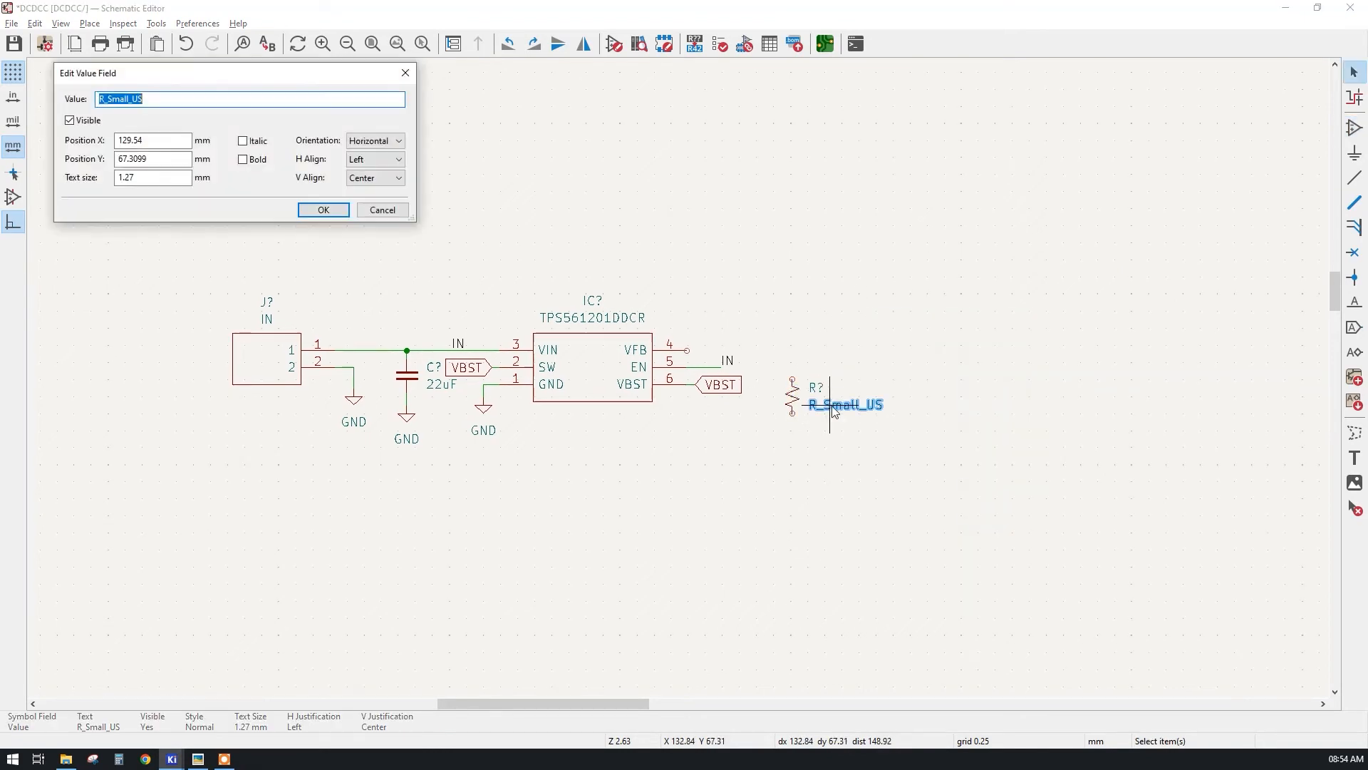
type("10K")
left_click(332, 215)
- Duplicate the 10K resistor directly above it and set the copy's value to 56.2k
left_click(793, 399)
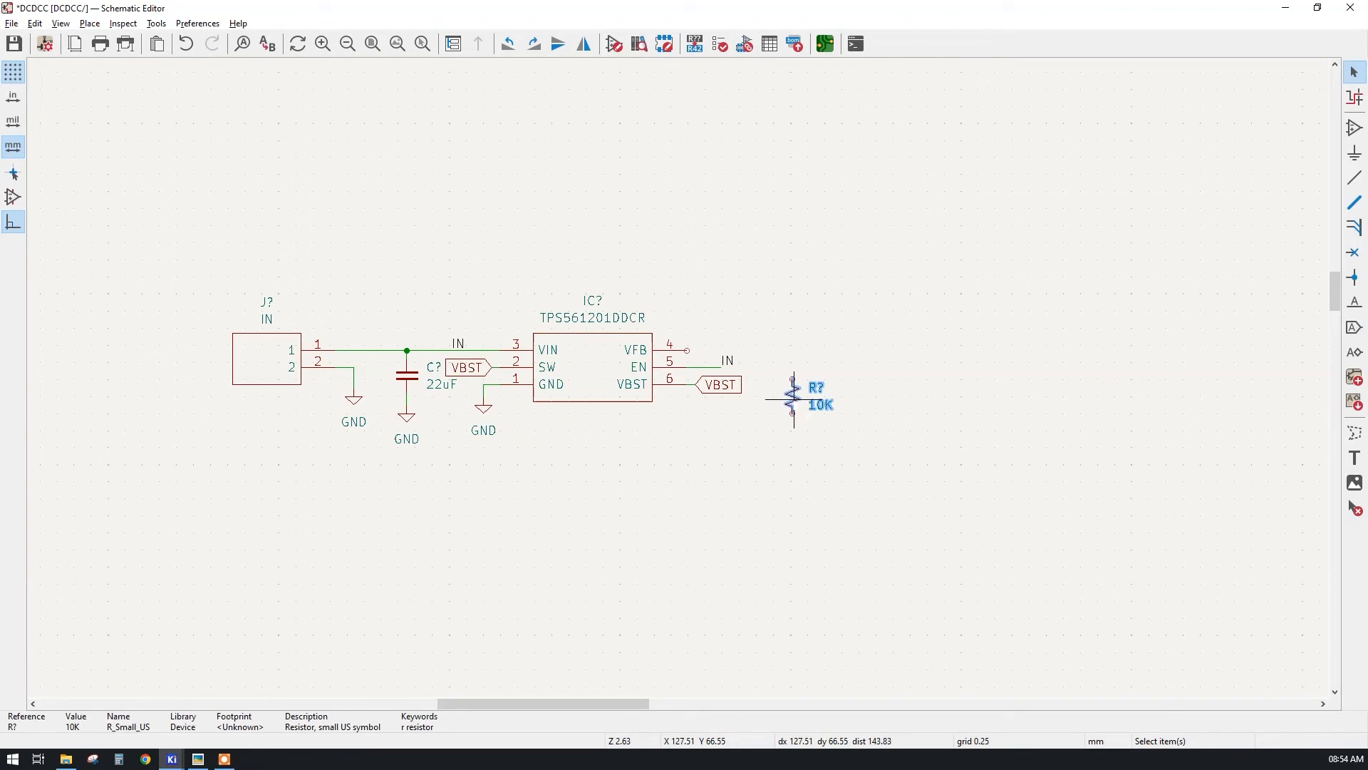
key("ctrl+d")
left_click(817, 362)
double_click(820, 346)
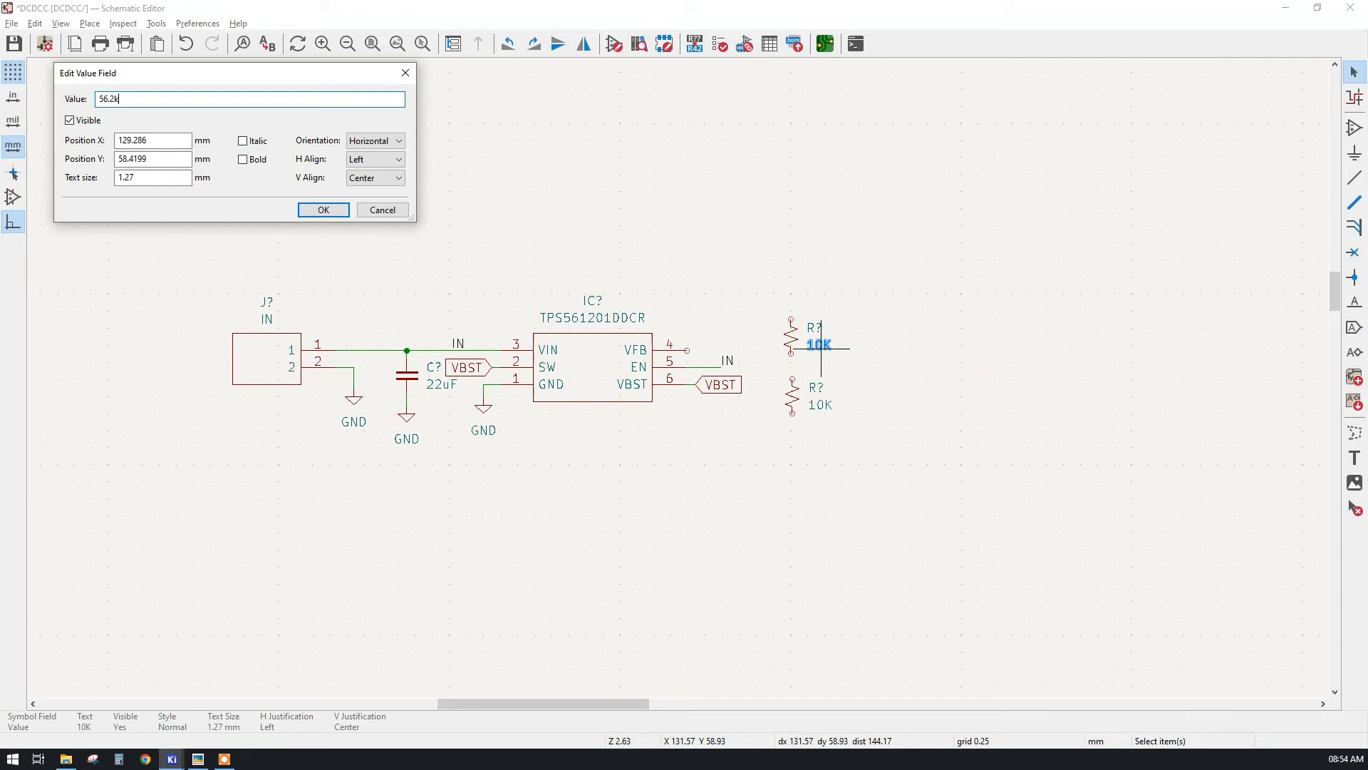
key("Return")
left_click(919, 293)
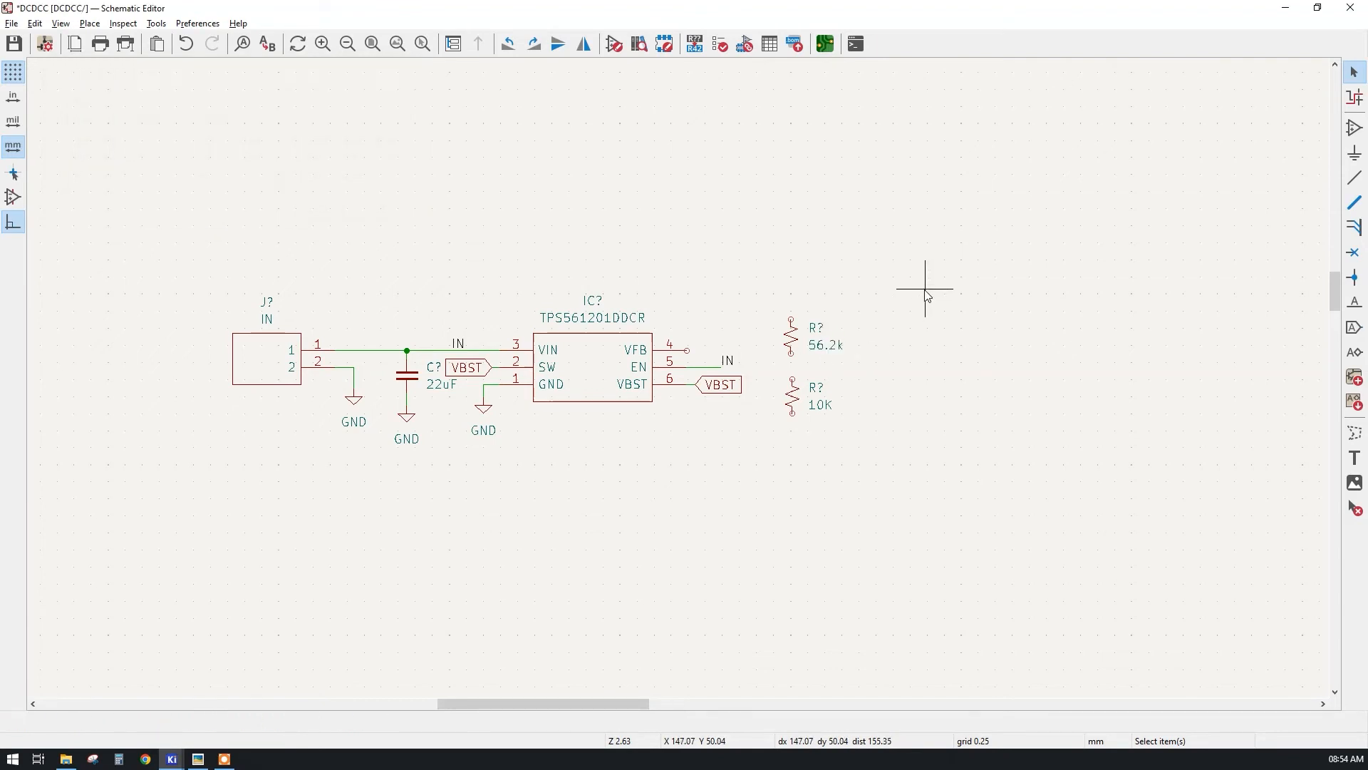
- Draw a vertical wire from the 10K resistor's upper end to the level of the 56.2k resistor's lower end
left_click(1354, 178)
scroll(708, 366, "up", 5)
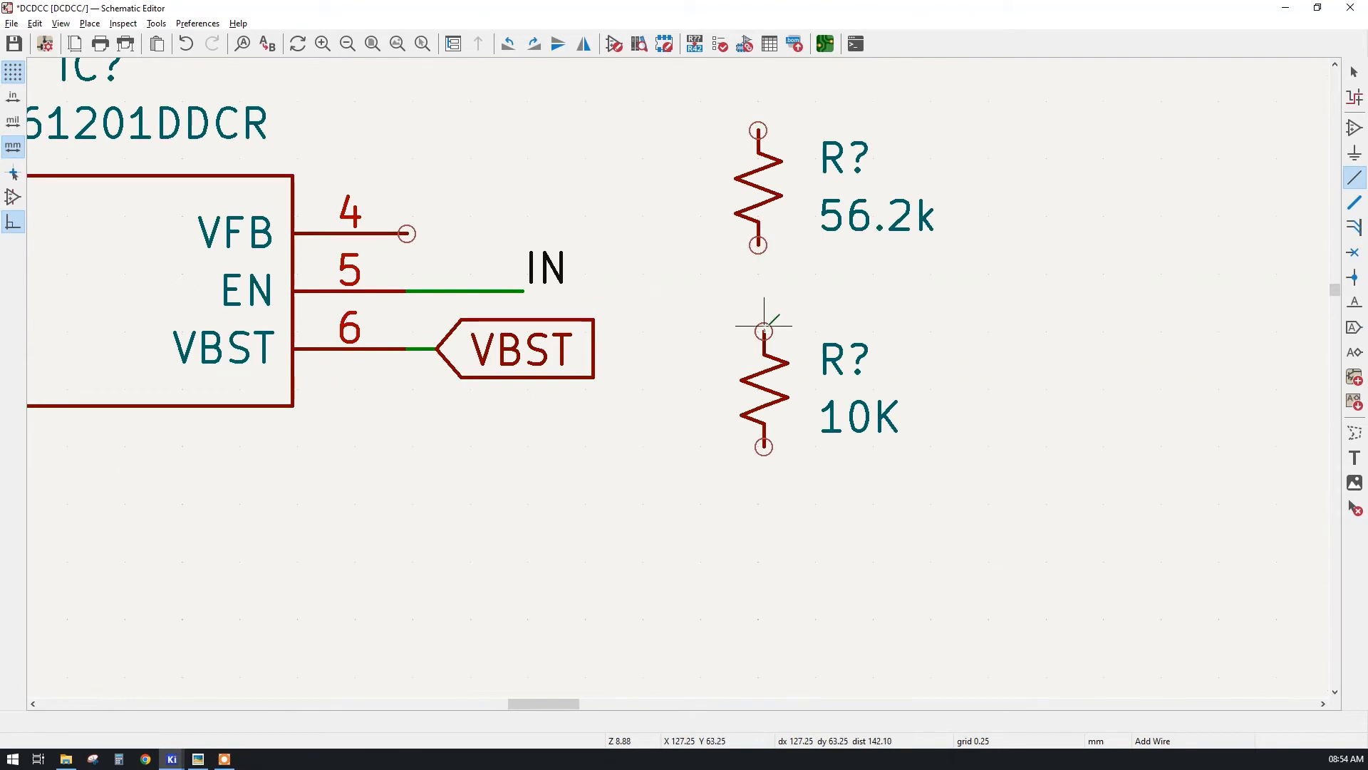
left_click(763, 331)
scroll(764, 246, "up", 5)
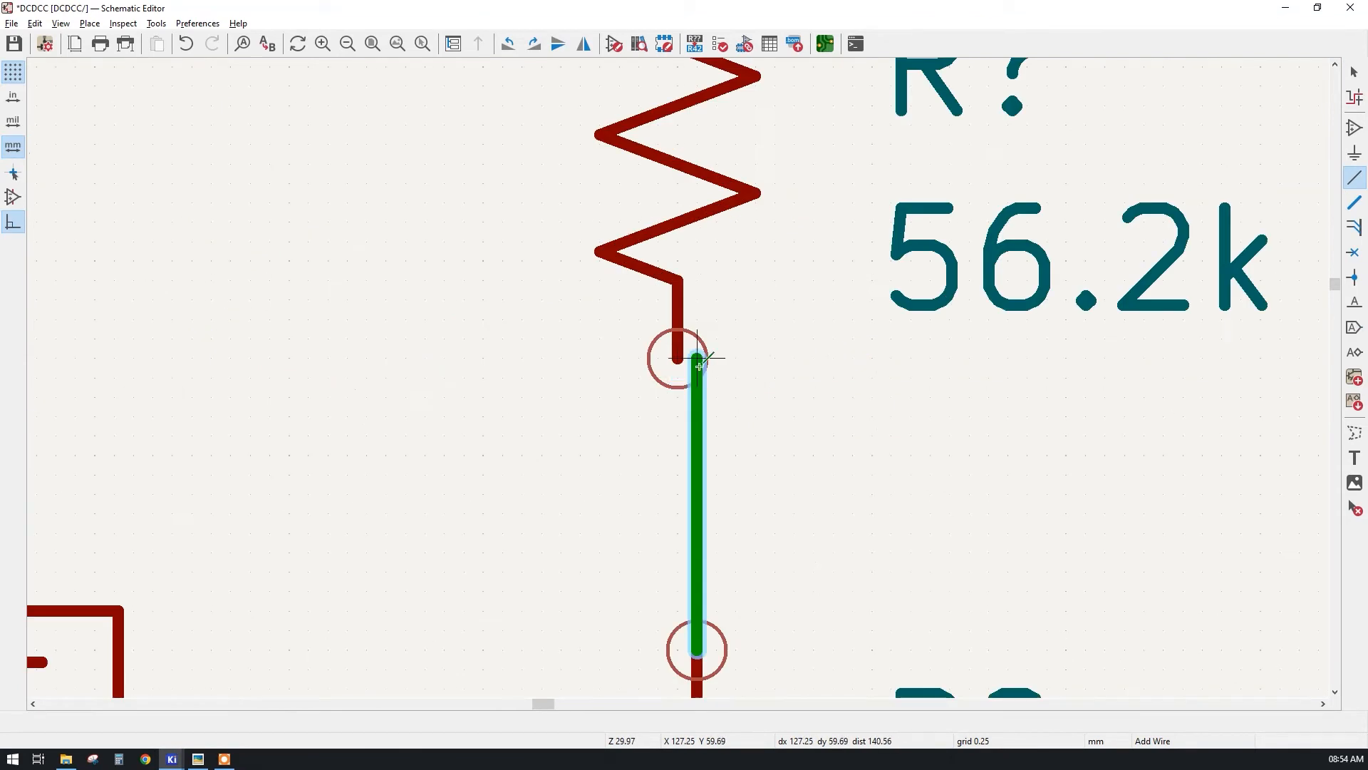
left_click(699, 360)
key("Escape")
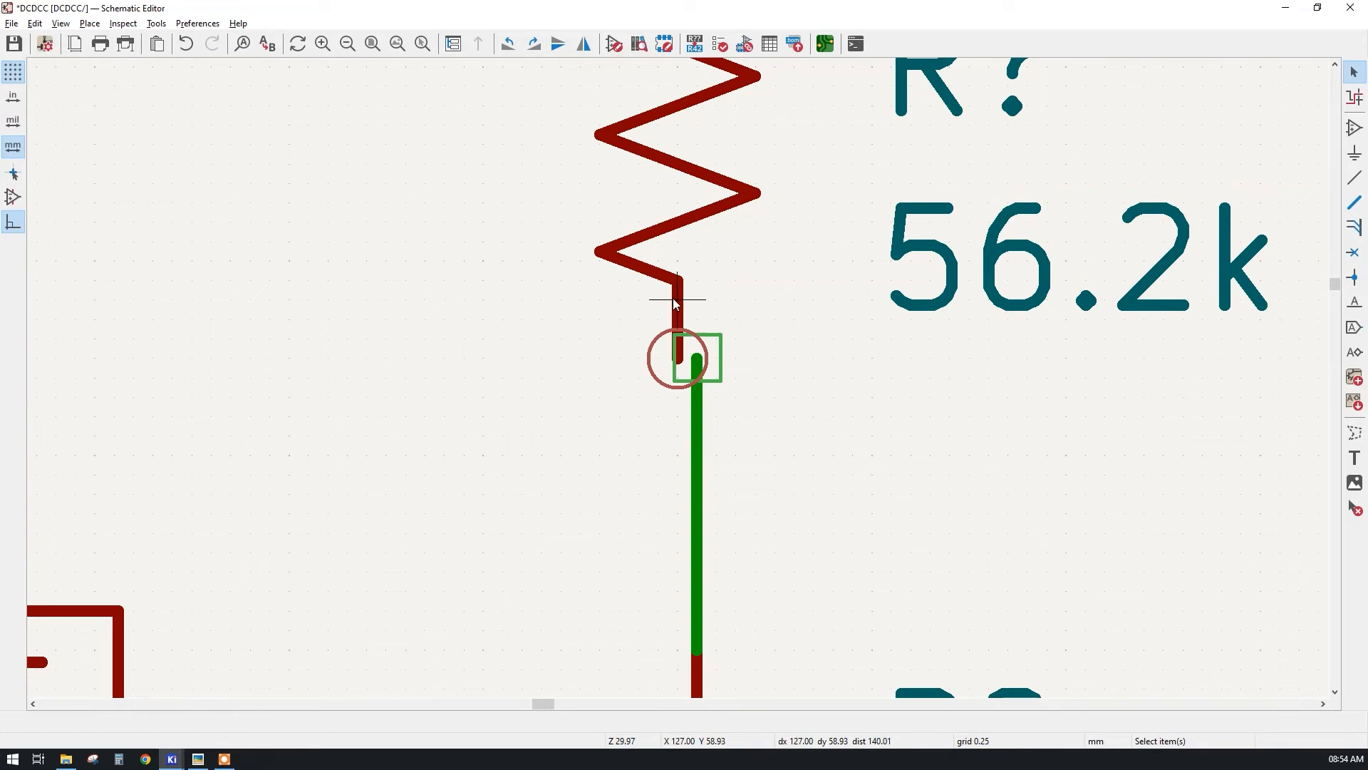
- Move the 56.2k resistor sideways so its lower pin meets the end of the vertical wire
left_click(711, 176)
key("m")
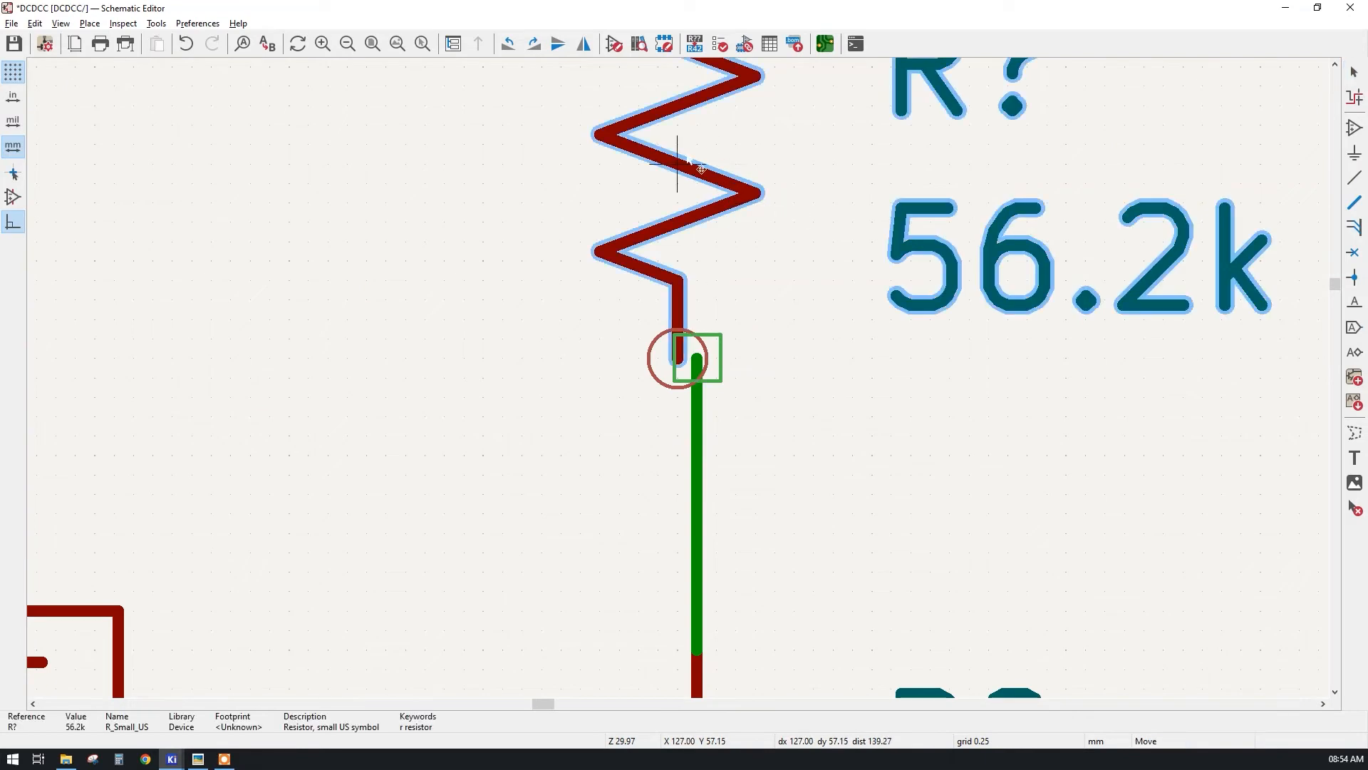
left_click(699, 166)
scroll(696, 169, "down", 6)
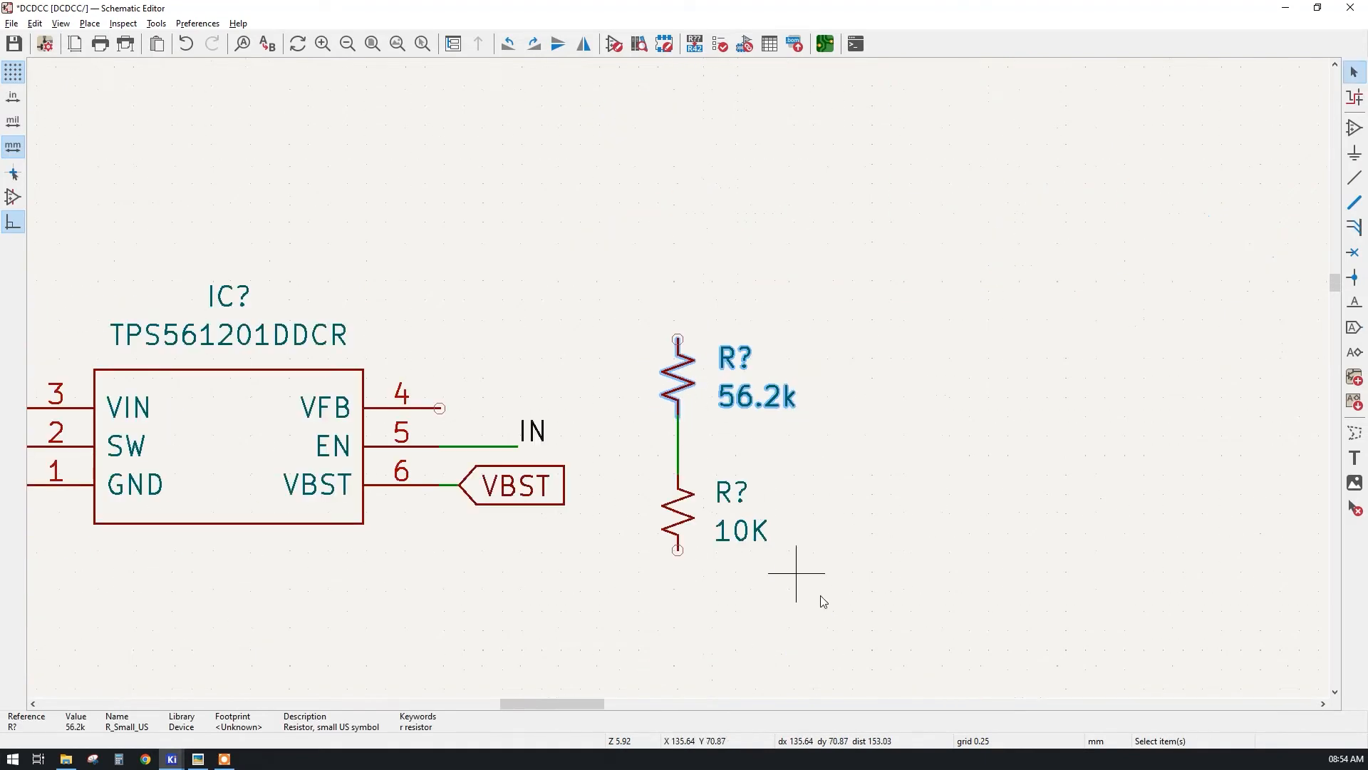
- Move both resistors and their connecting wire up so the wire between them is level with VFB pin 4
left_click_drag(815, 627, 661, 263)
key("m")
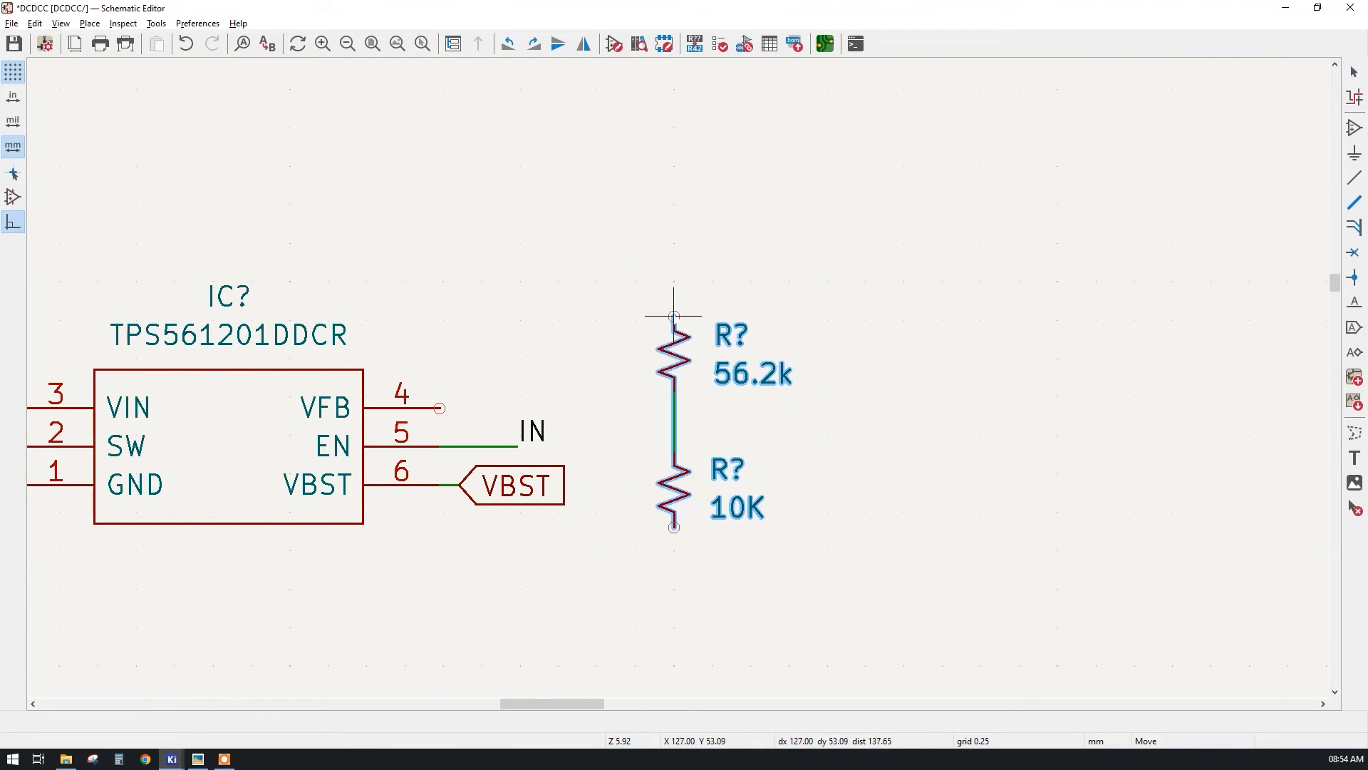
key("Escape")
- Wire VFB pin 4 horizontally to the connection between the 56.2k and 10K resistors
key("w")
scroll(674, 360, "up", 6)
left_click(485, 319)
scroll(703, 382, "down", 5)
scroll(677, 378, "up", 2)
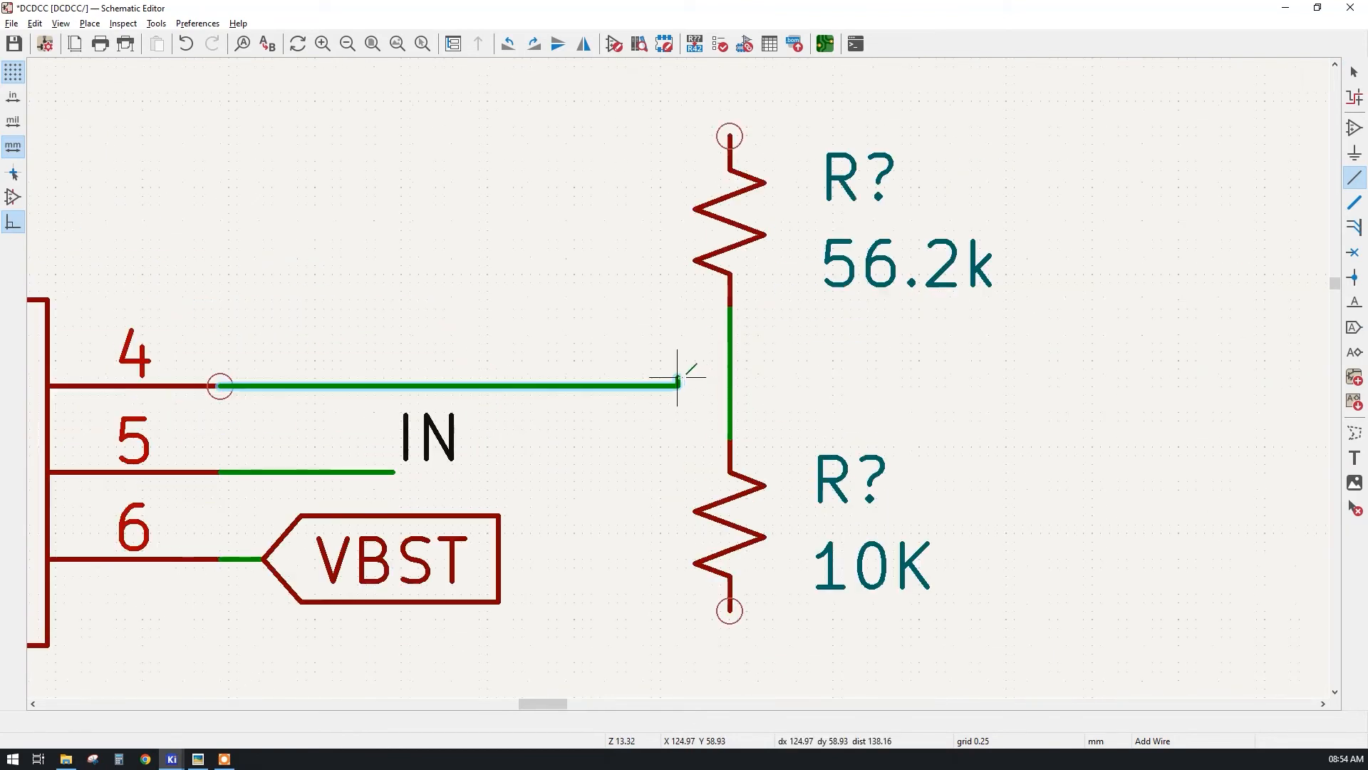
left_click(729, 386)
scroll(669, 463, "down", 6)
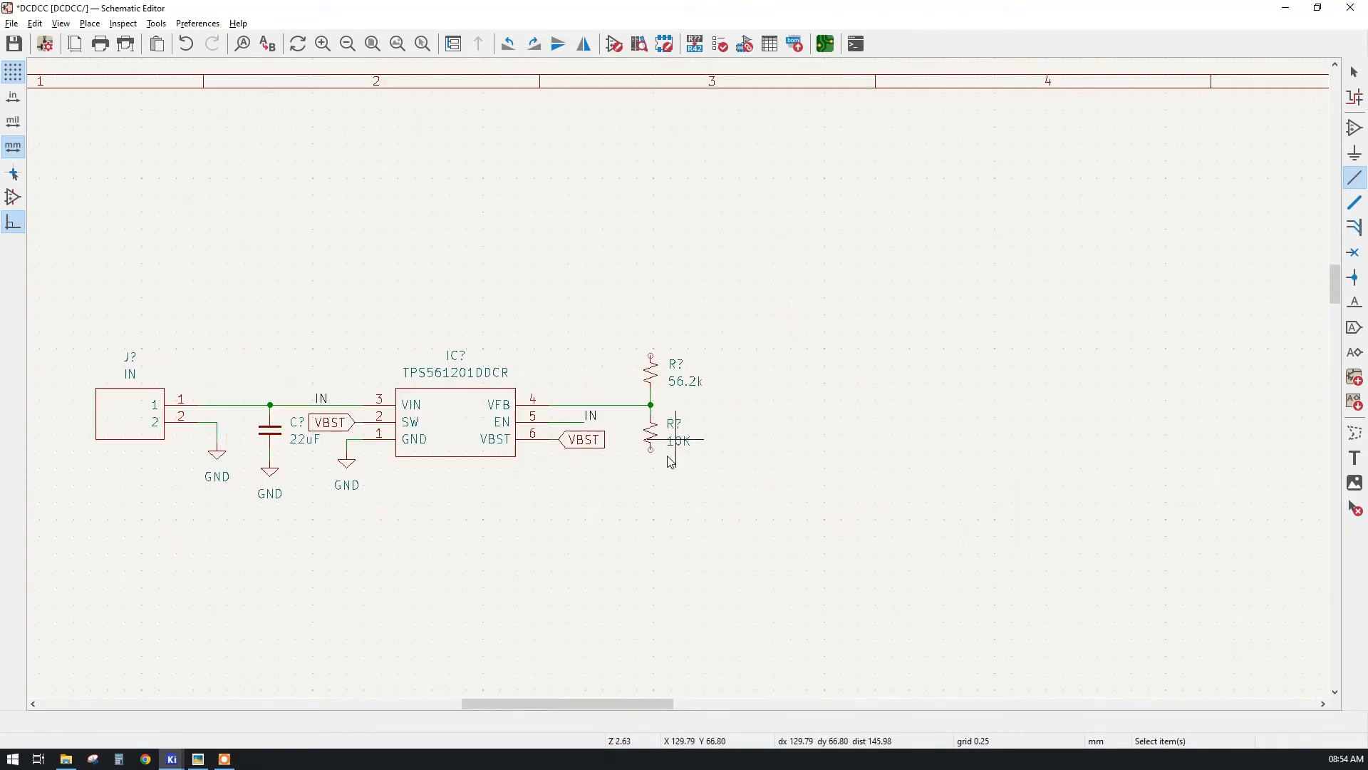
key("Escape")
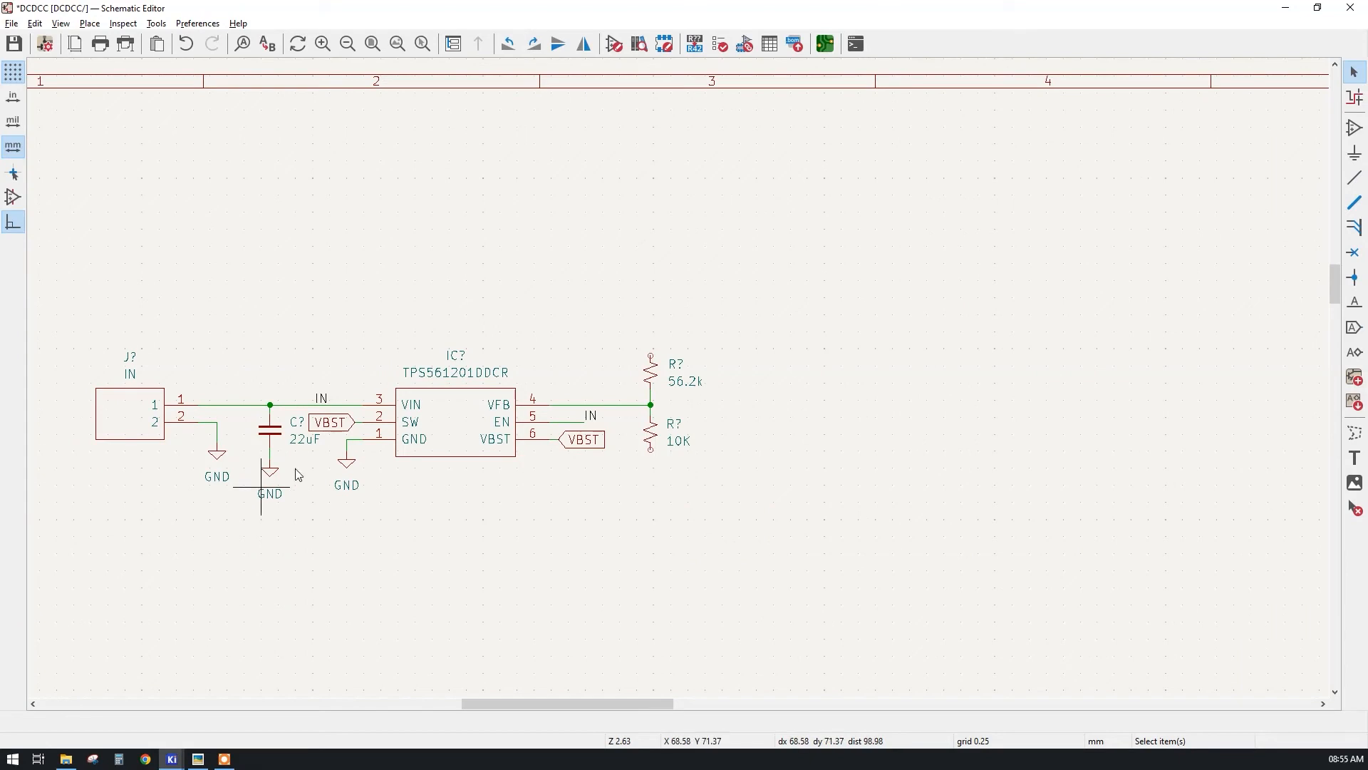
- Duplicate the regulator's GND symbol and place the copy just below the 10K resistor, in line with its lower pin
left_click(346, 463)
key("m")
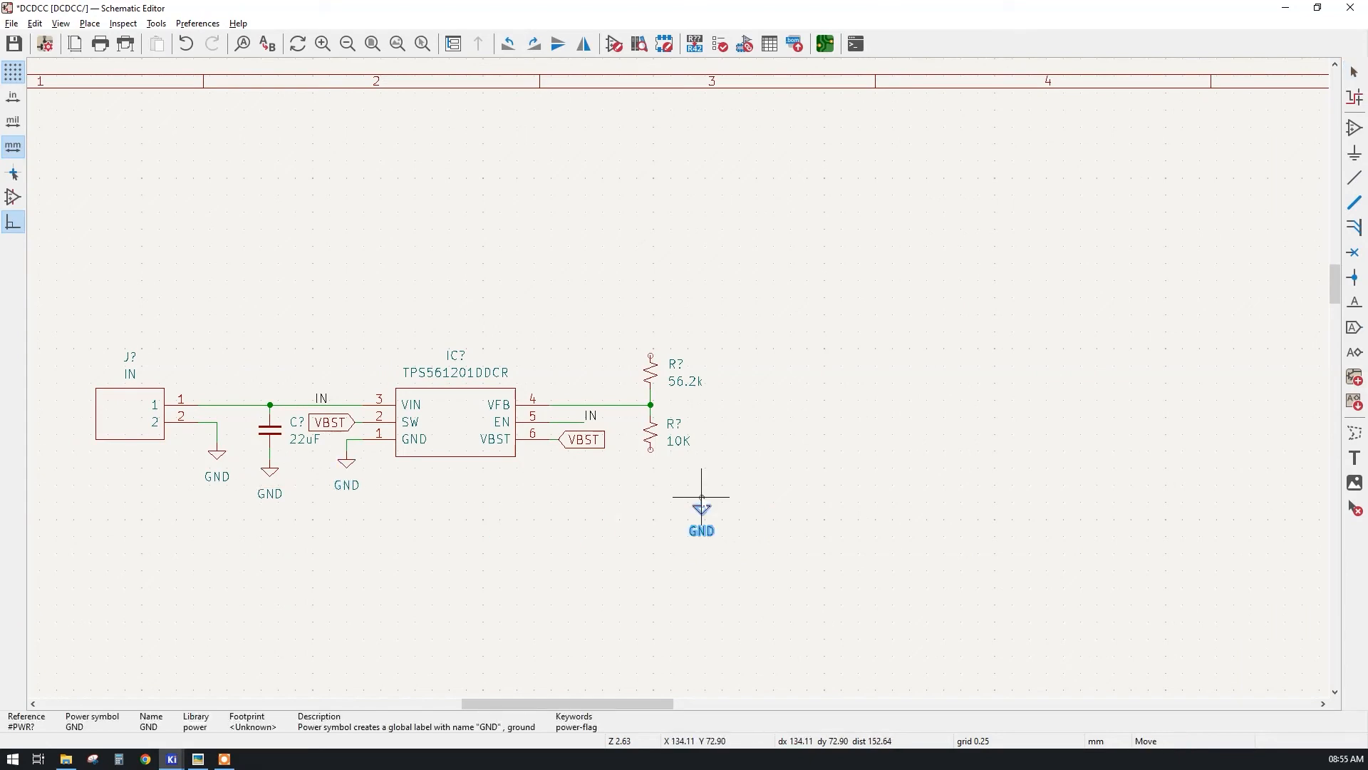
scroll(641, 399, "up", 8)
left_click(418, 313)
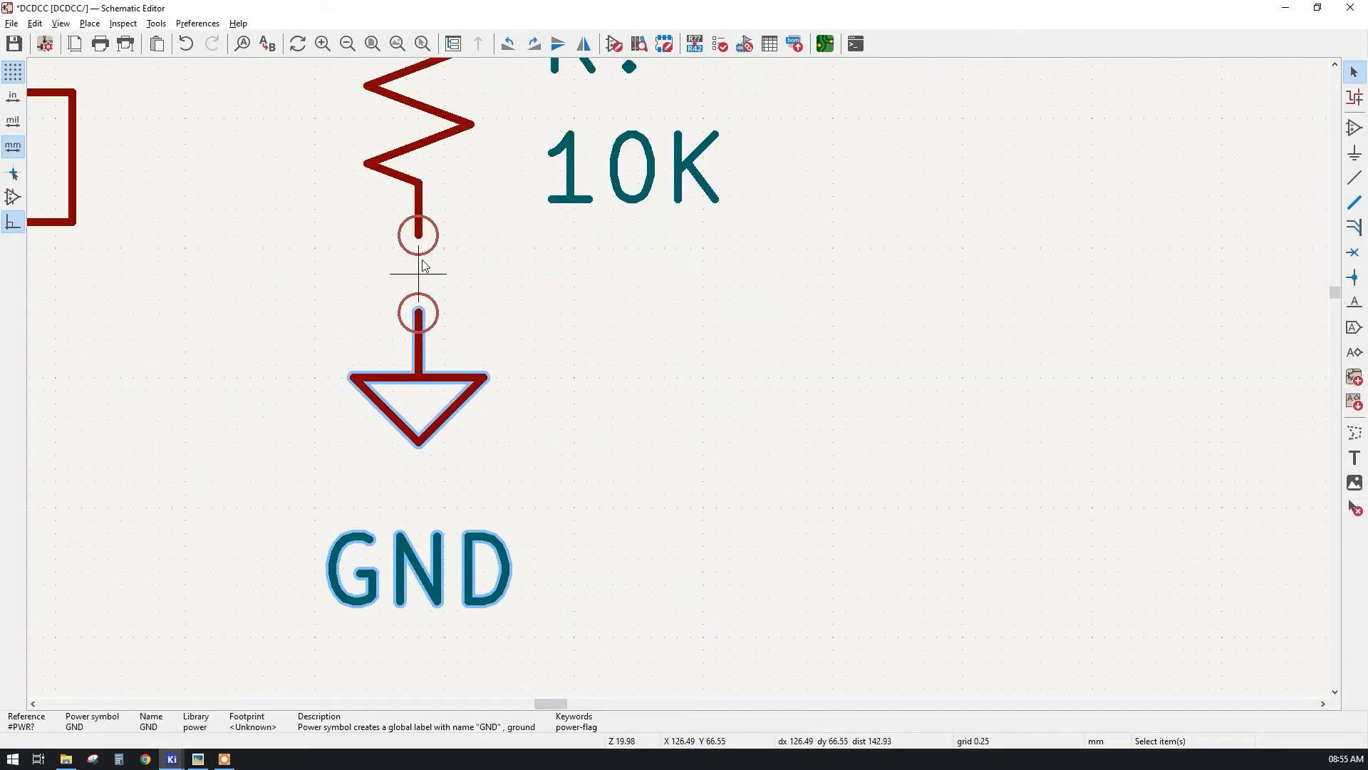
- Wire the 10K resistor's lower pin to the GND symbol below it
left_click(418, 235)
left_click(418, 314)
scroll(677, 381, "down", 5)
right_click(878, 311)
left_click(899, 322)
scroll(670, 306, "down", 3)
key("Escape")
middle_click_drag(791, 322, 724, 362)
key("Escape")
middle_click_drag(473, 315, 669, 356)
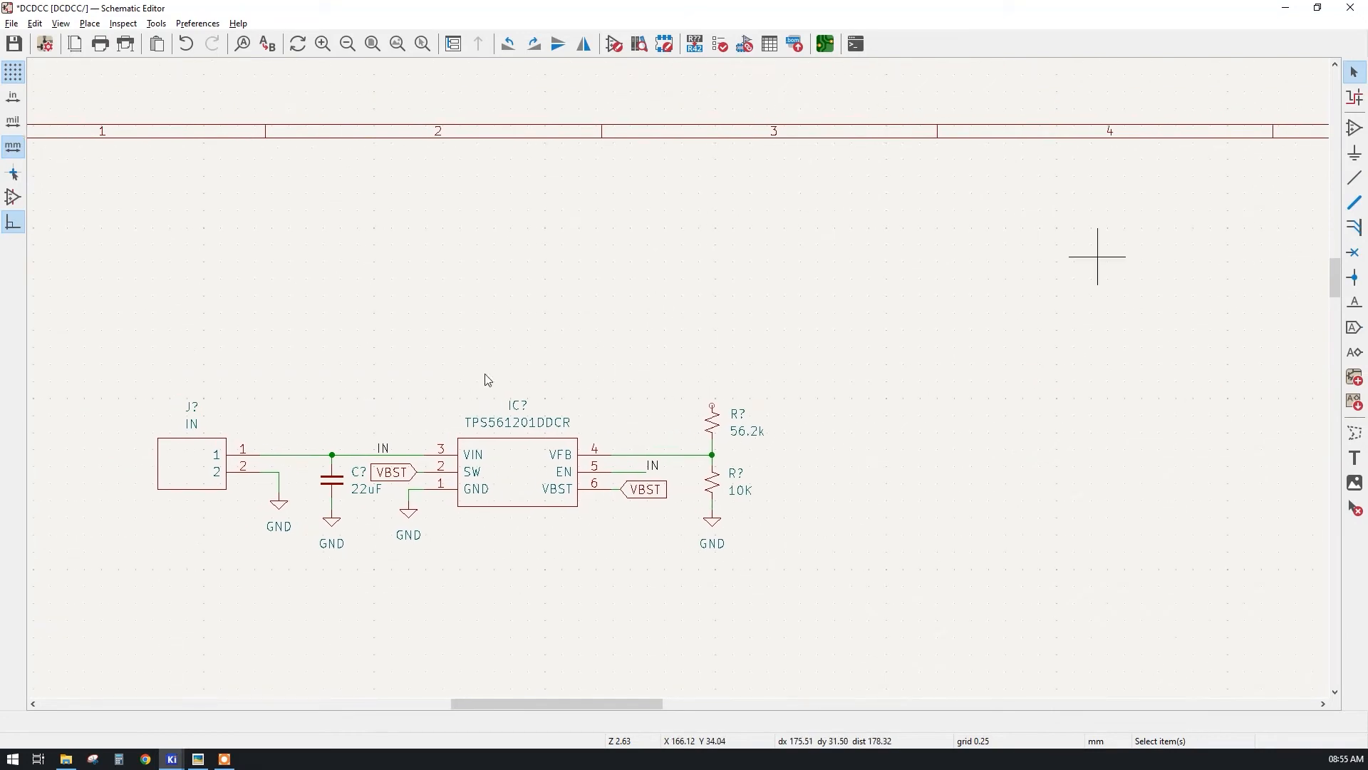
- Consult the reference image 1.PNG in the photo viewer, and place an SPM3015T-4R7M-LR inductor above the regulator in the schematic
key("alt+Tab")
left_click_drag(502, 32, 772, 70)
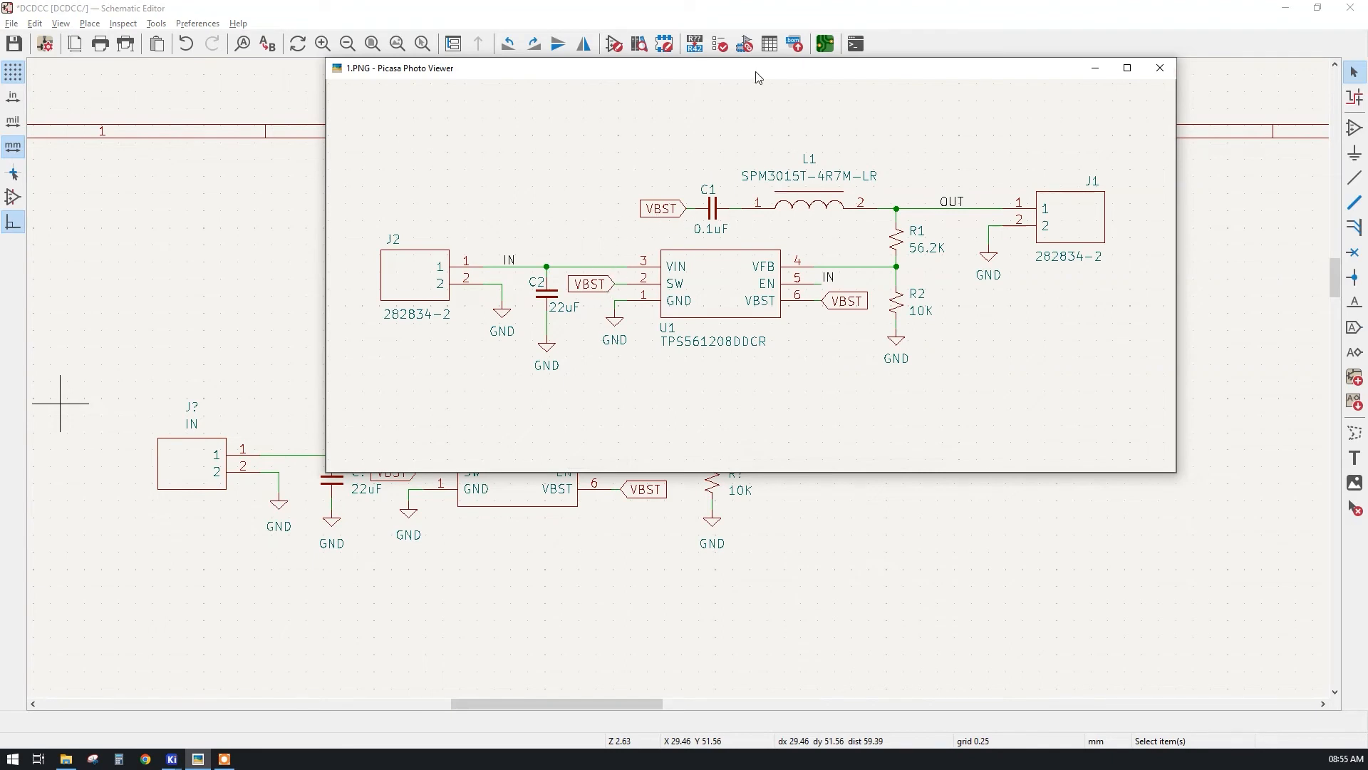
key("alt+Tab")
left_click(1362, 126)
left_click(810, 258)
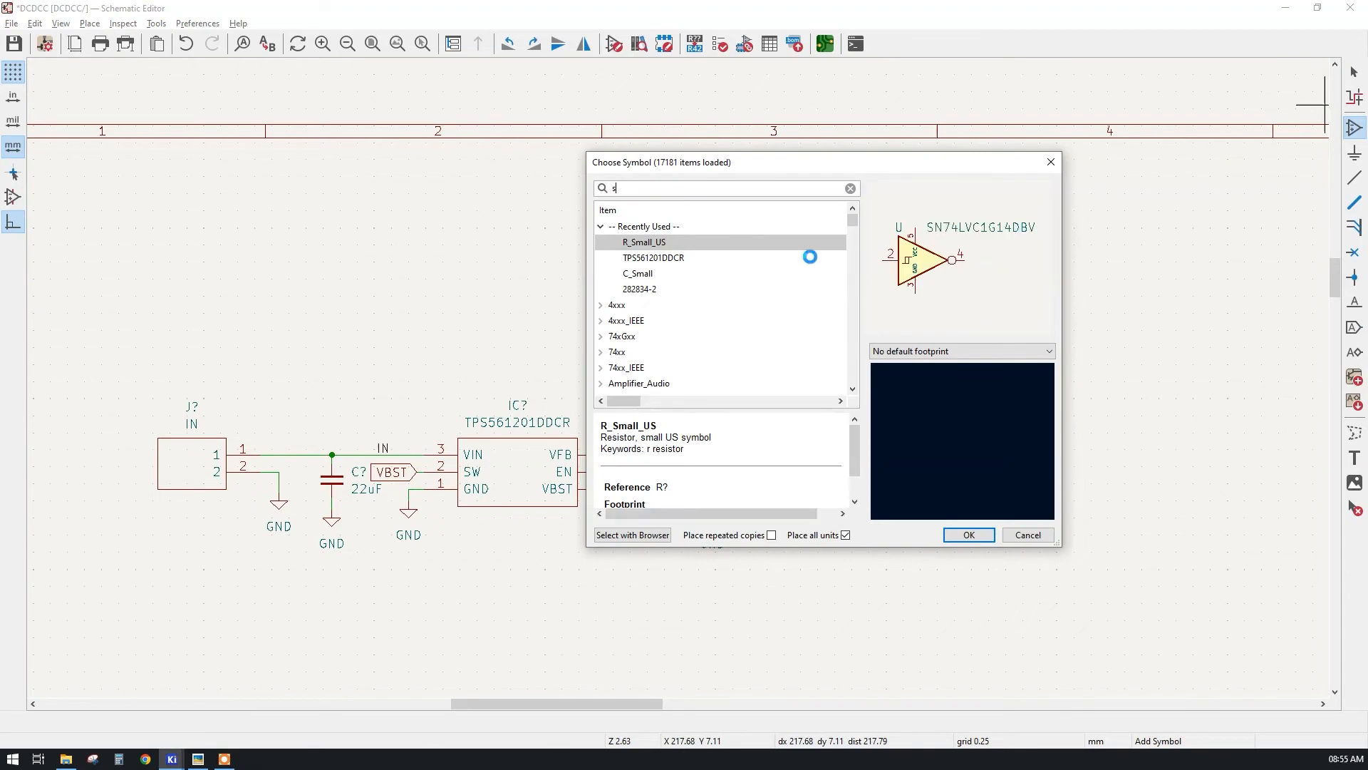
type("spm3015")
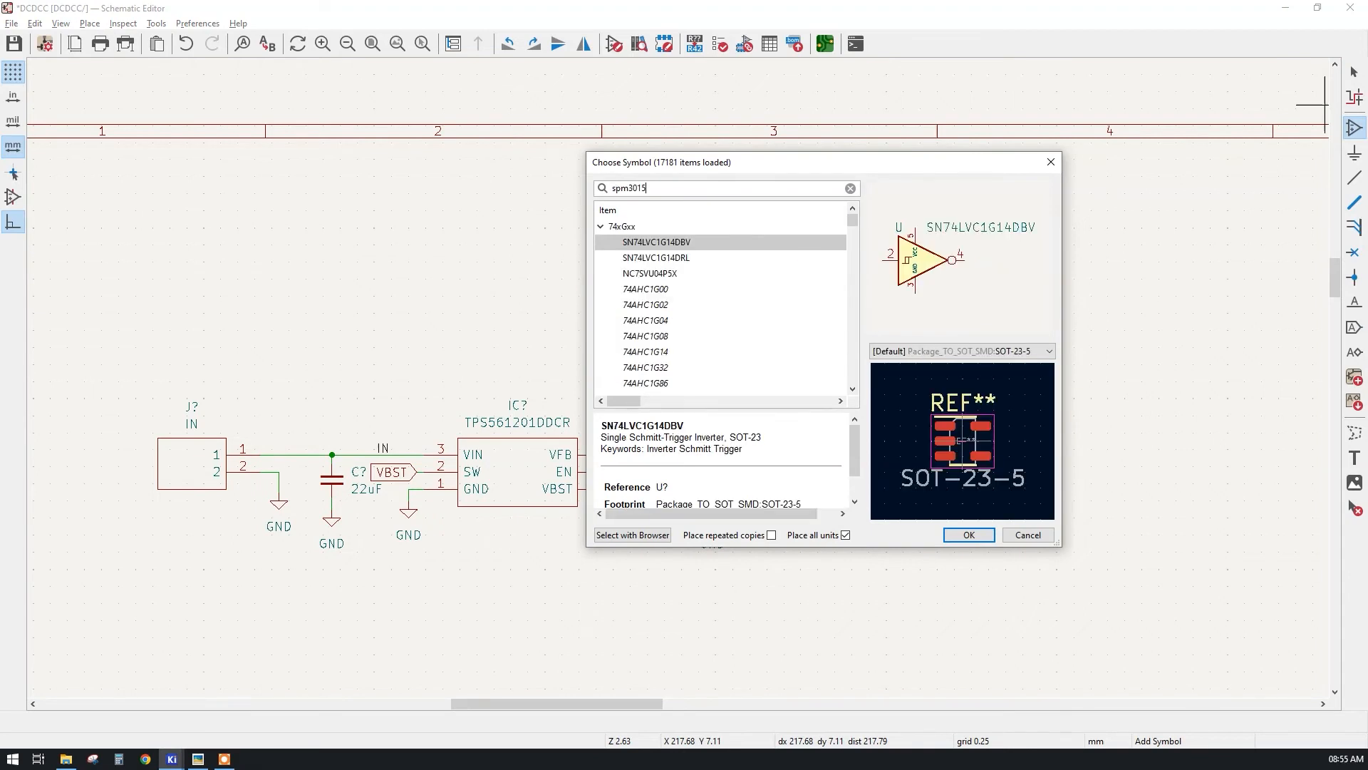
double_click(690, 242)
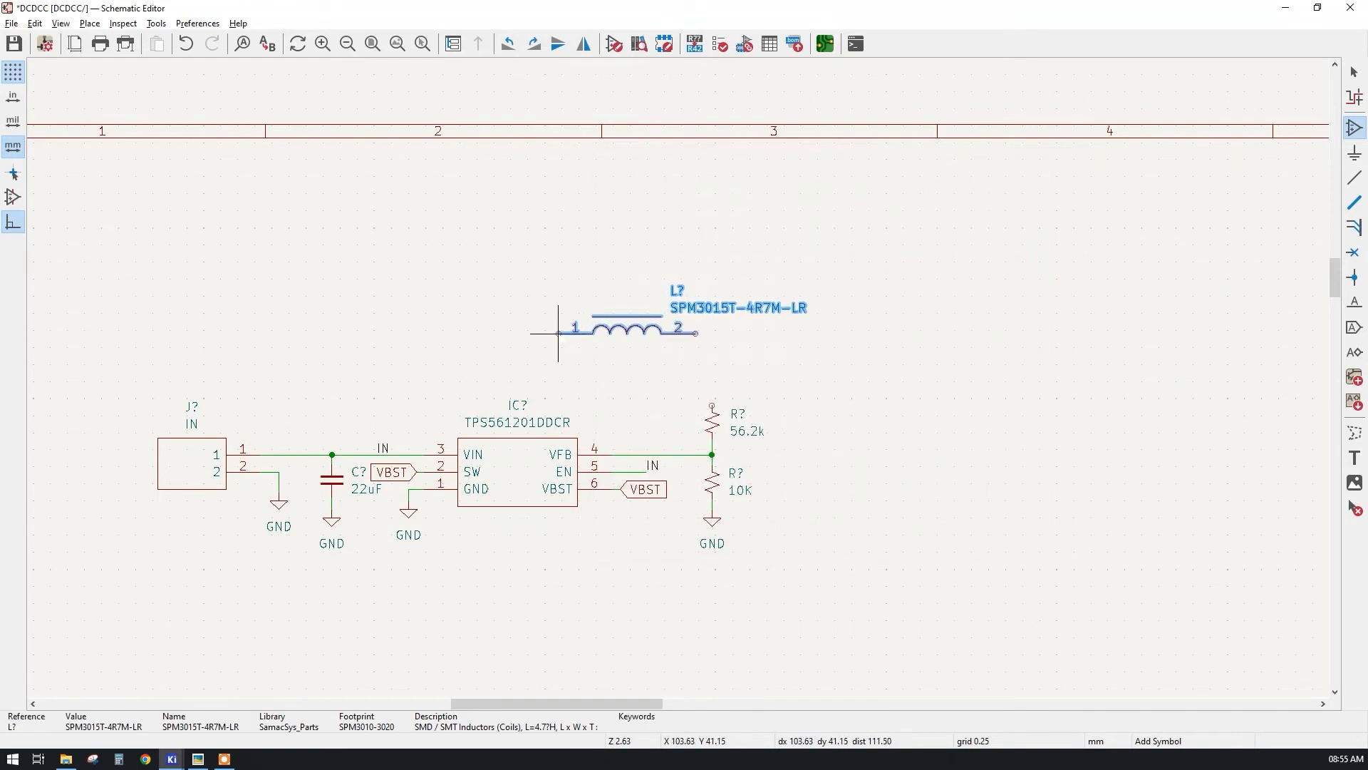
left_click(558, 332)
right_click(845, 263)
left_click(884, 277)
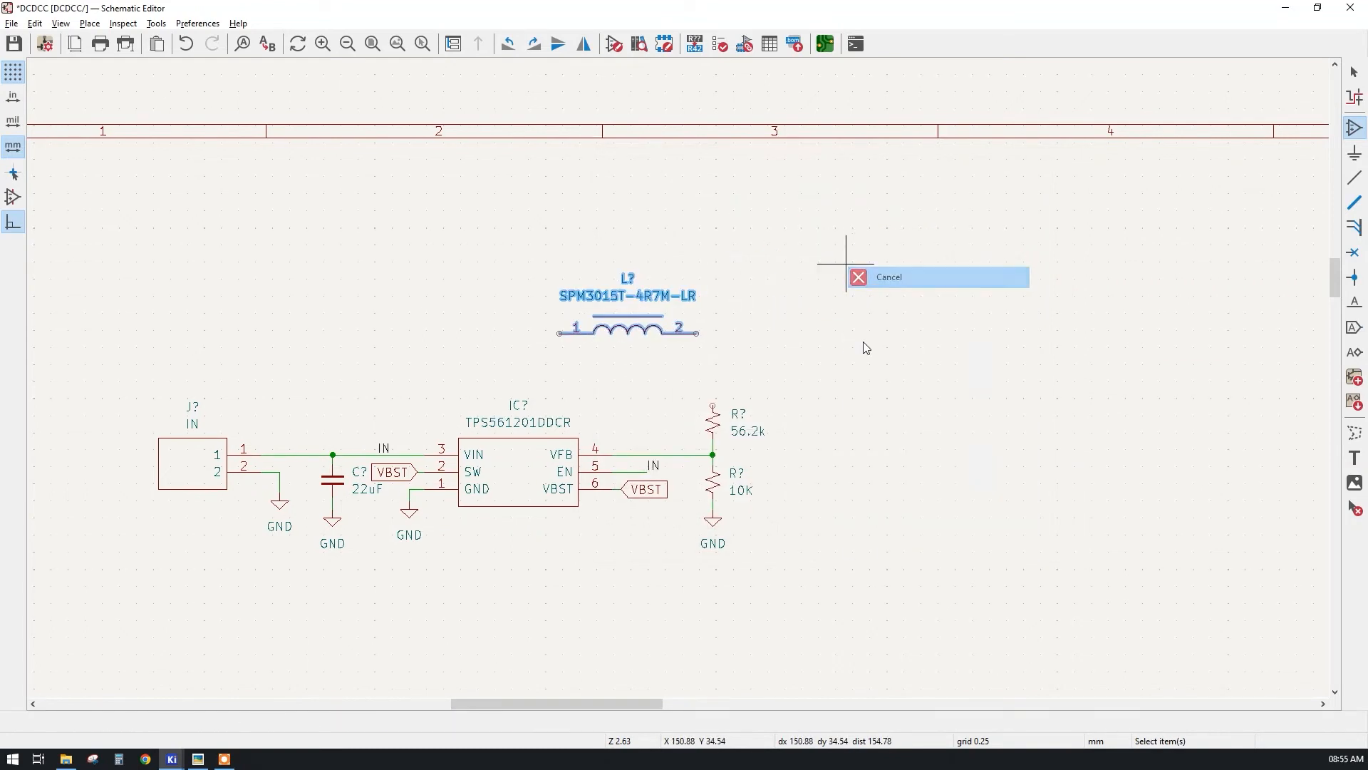
- Wire pin 2 of the SPM3015T-4R7M-LR inductor across and down to the upper pin of the 56.2k resistor
left_click(1355, 181)
scroll(820, 407, "up", 5)
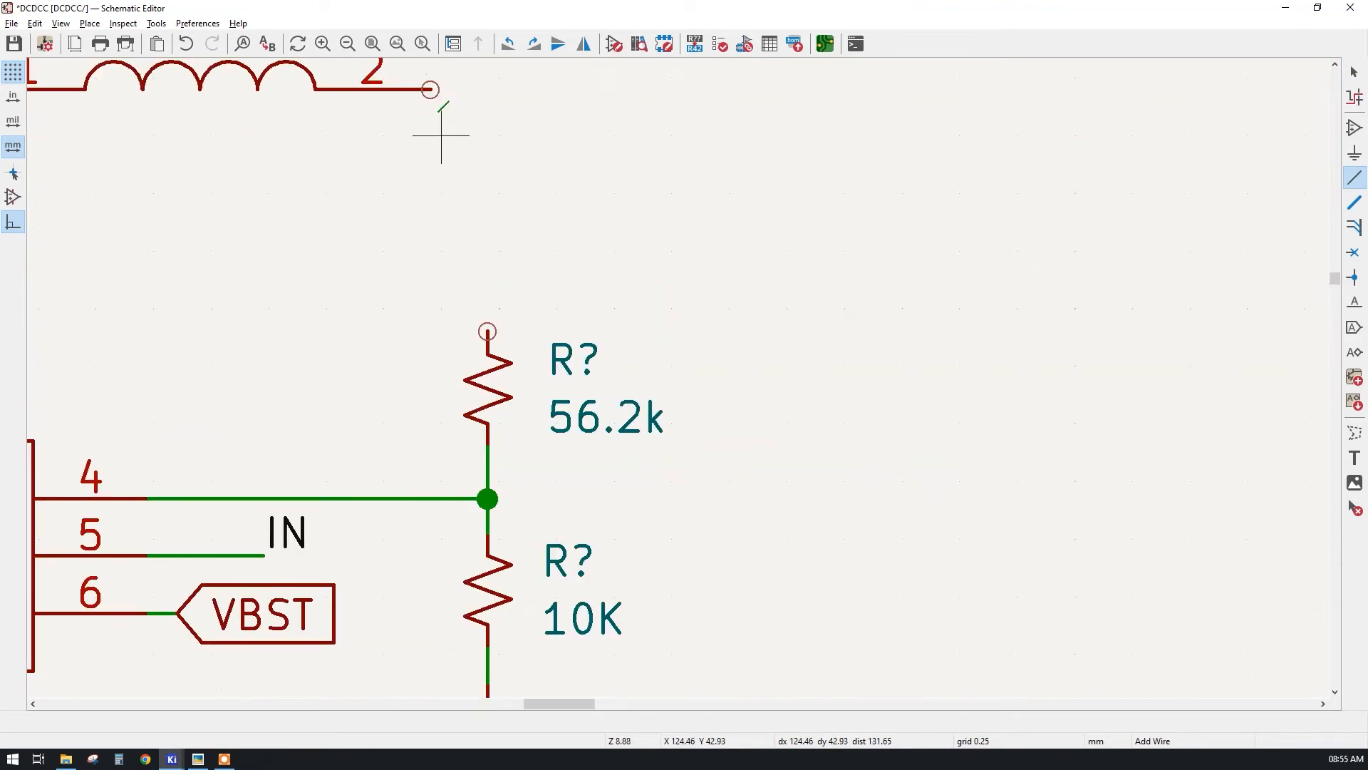
left_click(430, 89)
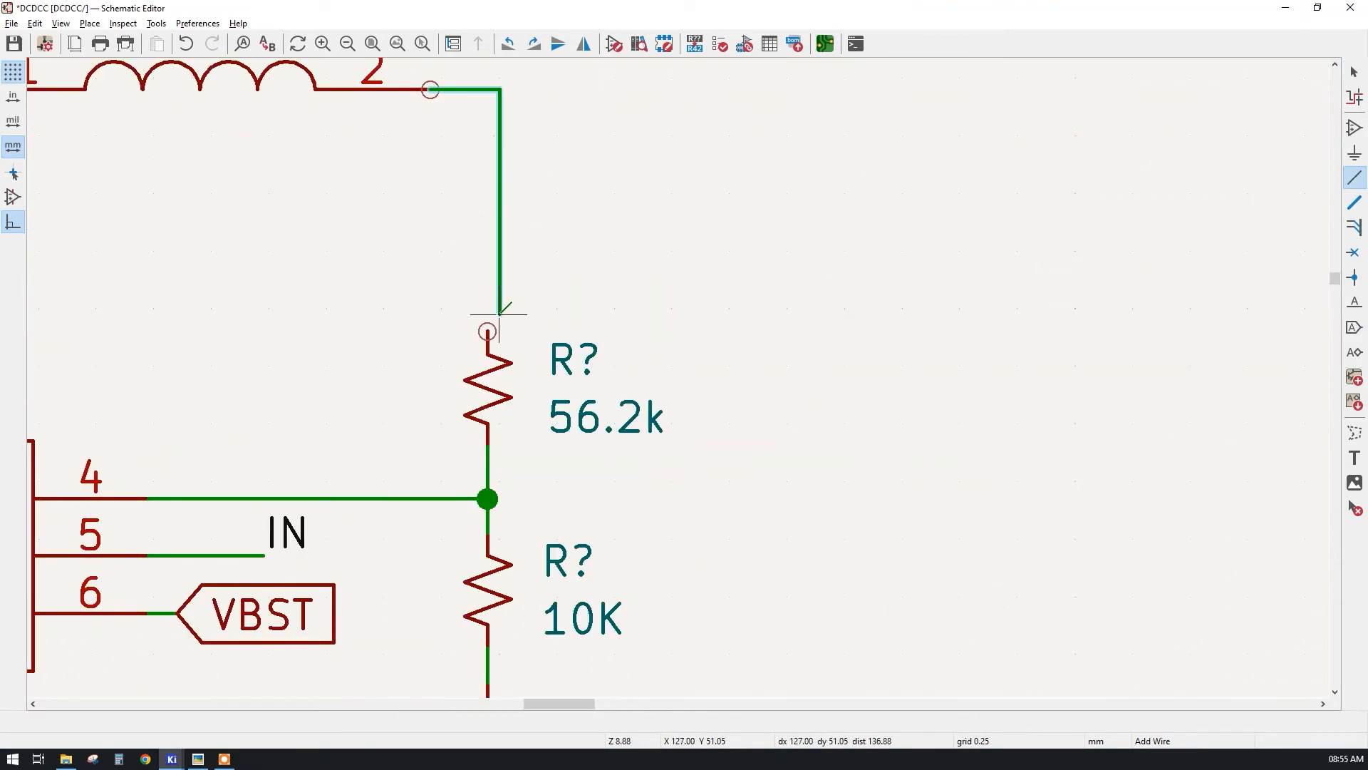
left_click(488, 330)
- Place a C_Small capacitor, rotated horizontally, just left of the inductor and in line with its pin 1
middle_click_drag(397, 214, 1085, 321)
left_click(1356, 149)
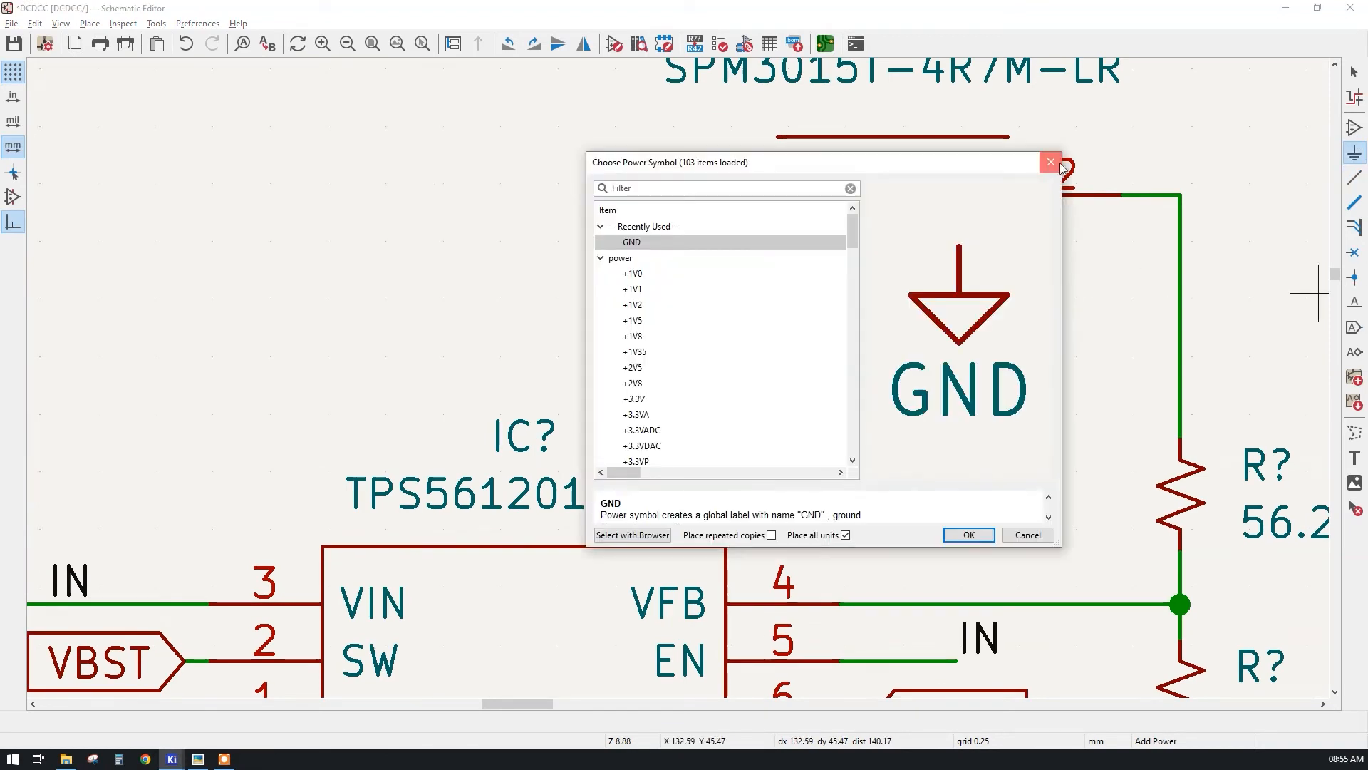
key("Escape")
left_click(1352, 128)
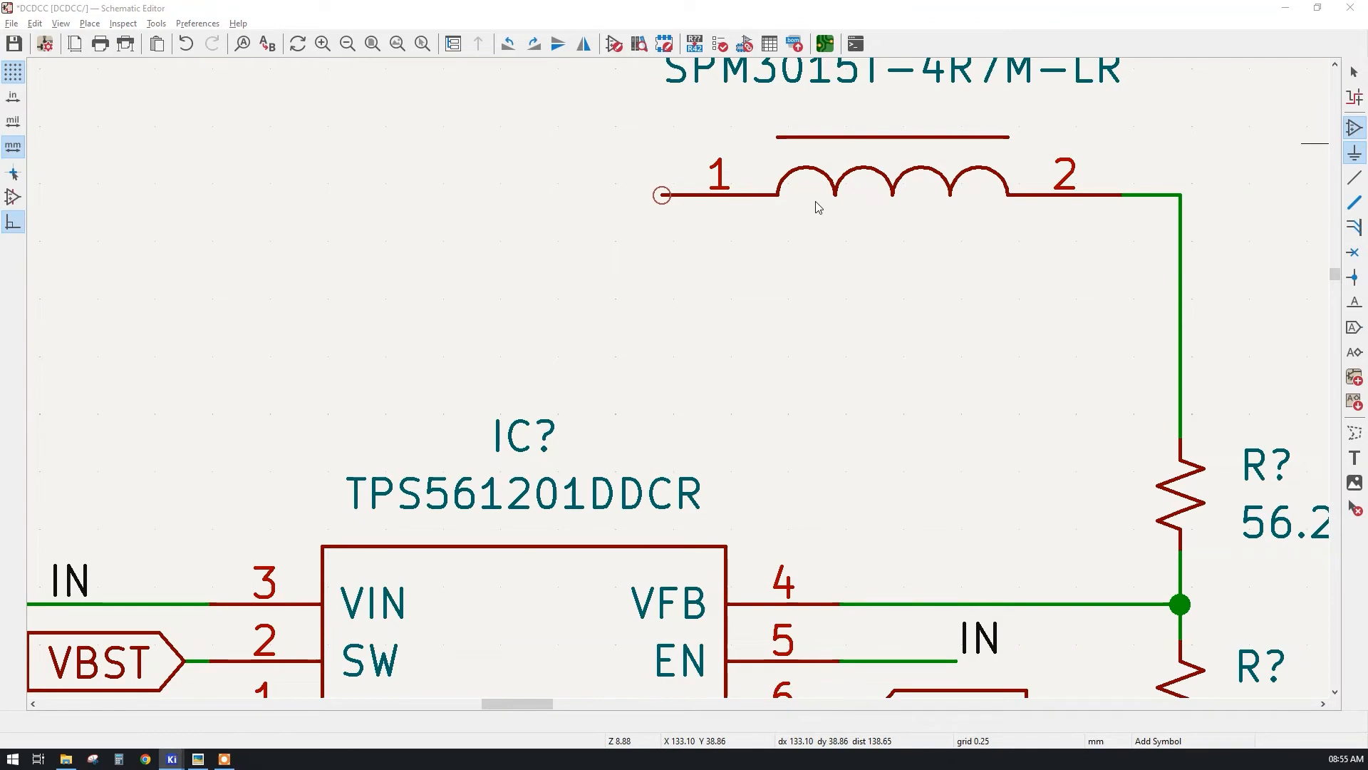
left_click(475, 148)
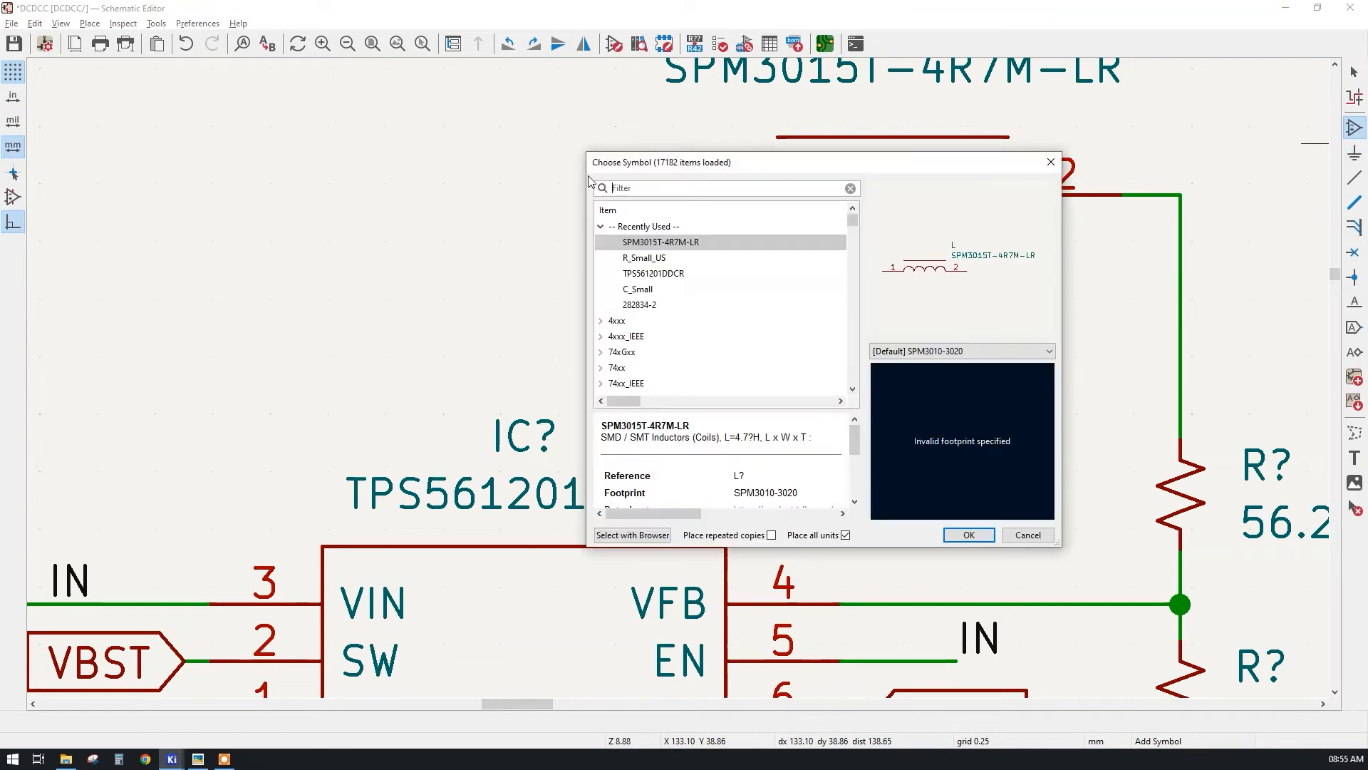
left_click(638, 288)
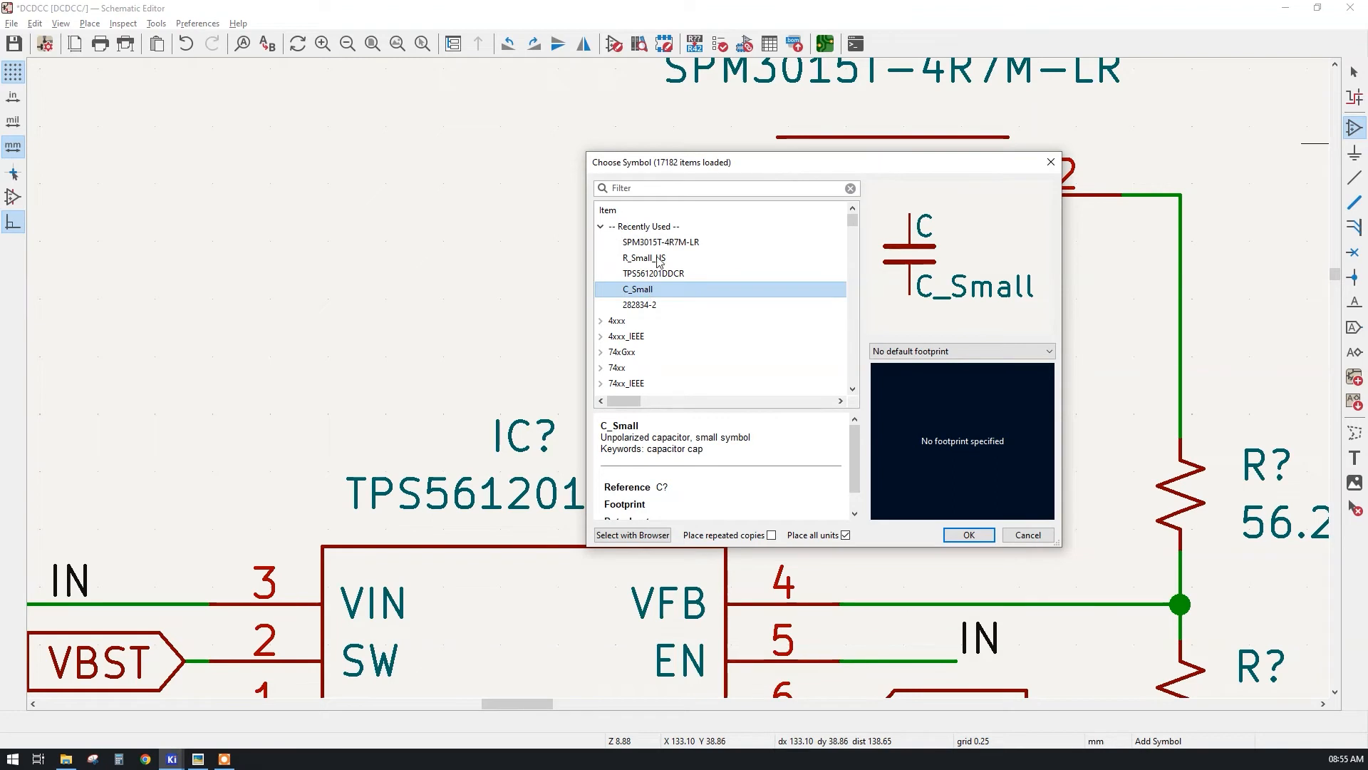
double_click(638, 290)
key("r")
left_click(565, 195)
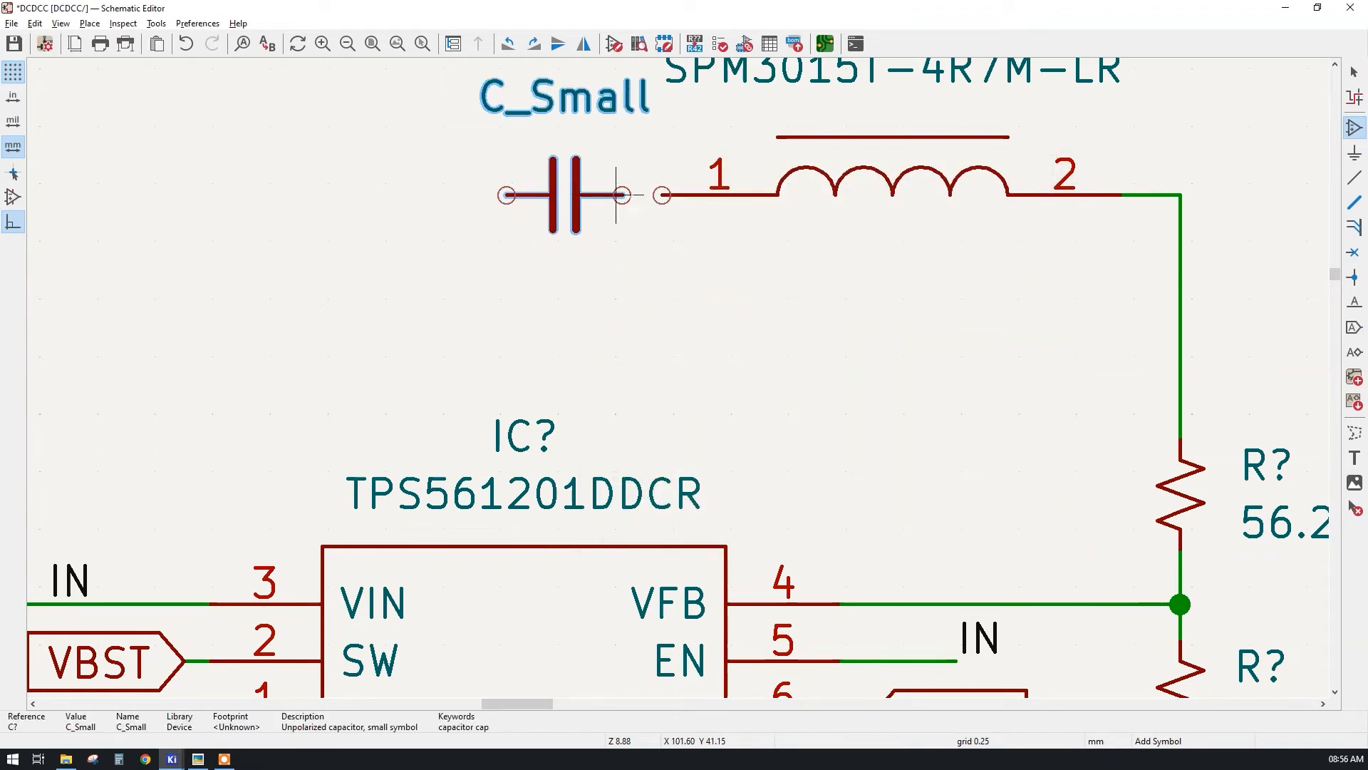
- Wire the new capacitor's right pin to inductor pin 1 and draw a wire stub about 3 mm long from its left pin
key("w")
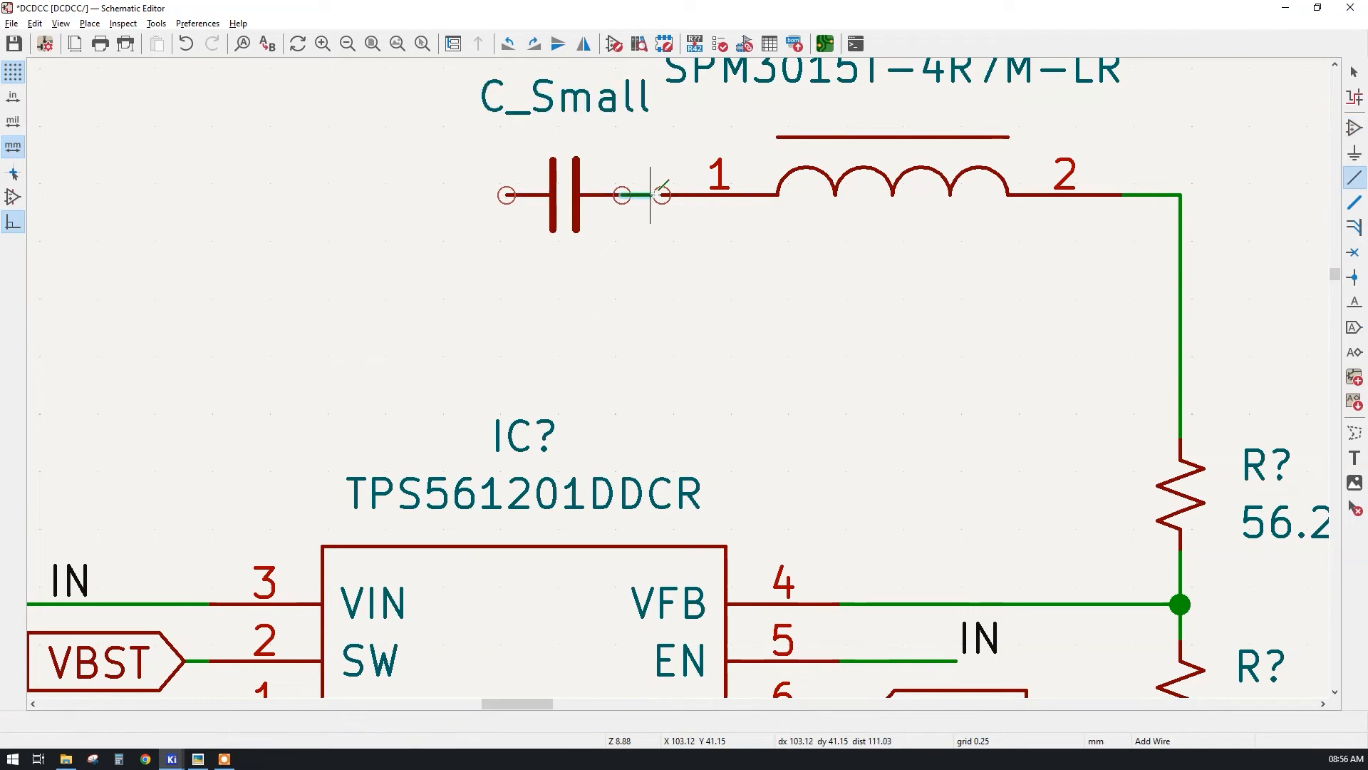
left_click(661, 195)
middle_click_drag(534, 196, 635, 236)
left_click(607, 235)
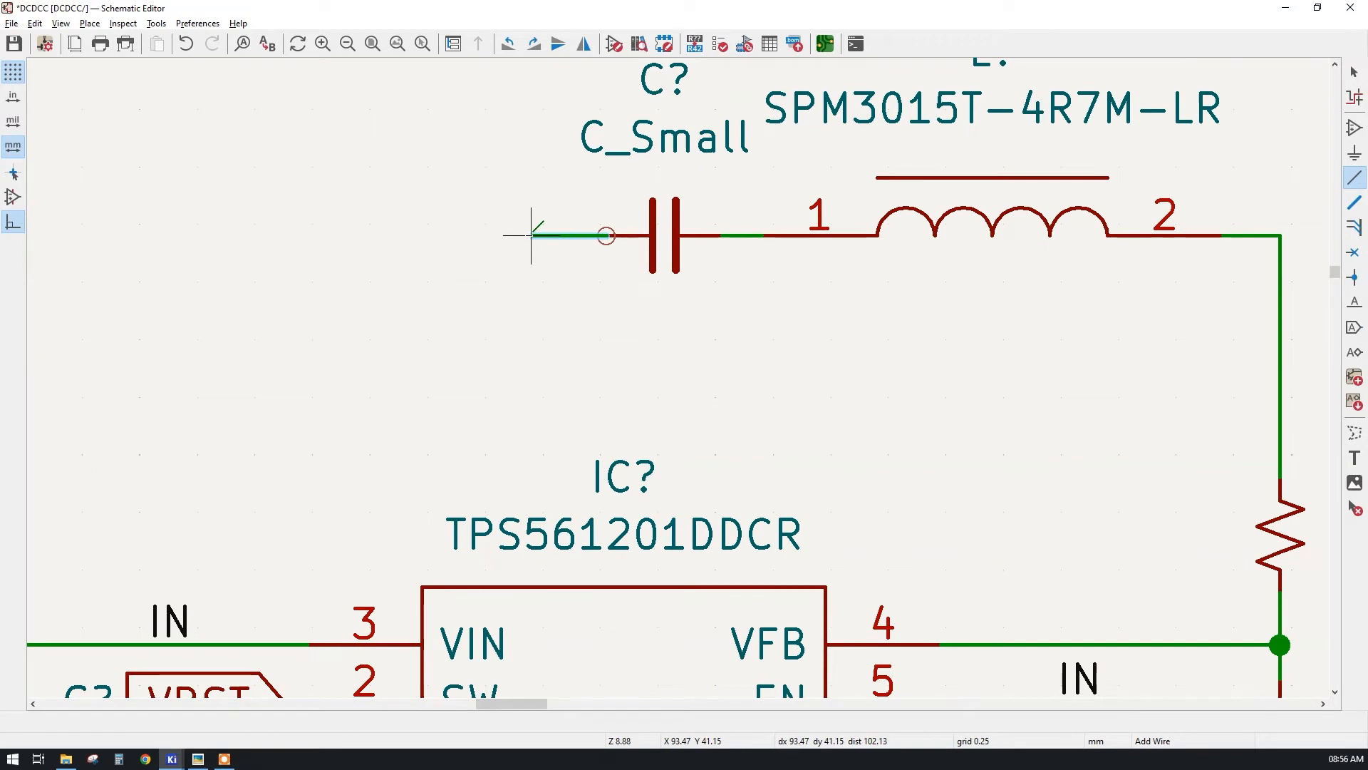
key("Escape")
- Set the value of the capacitor beside the inductor to 0.1uF
middle_click_drag(623, 168, 519, 269)
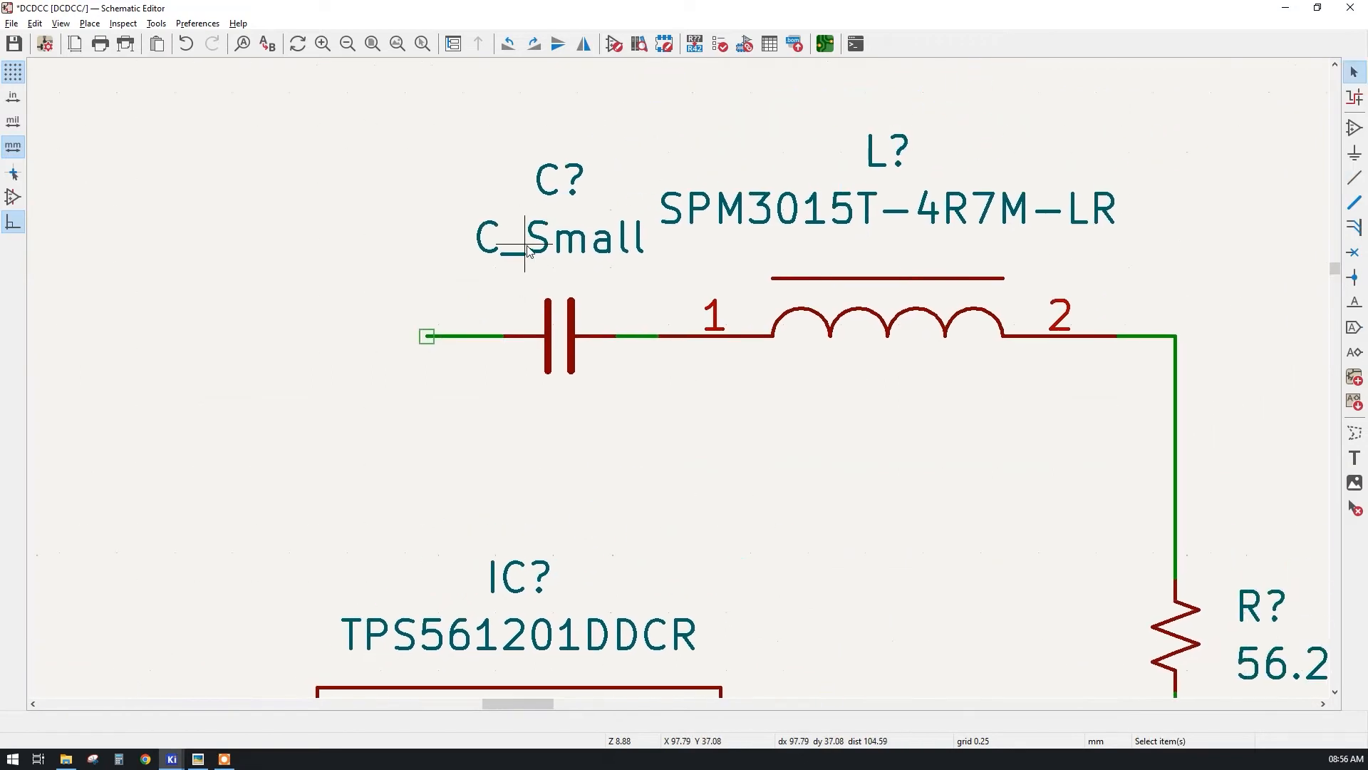
double_click(528, 242)
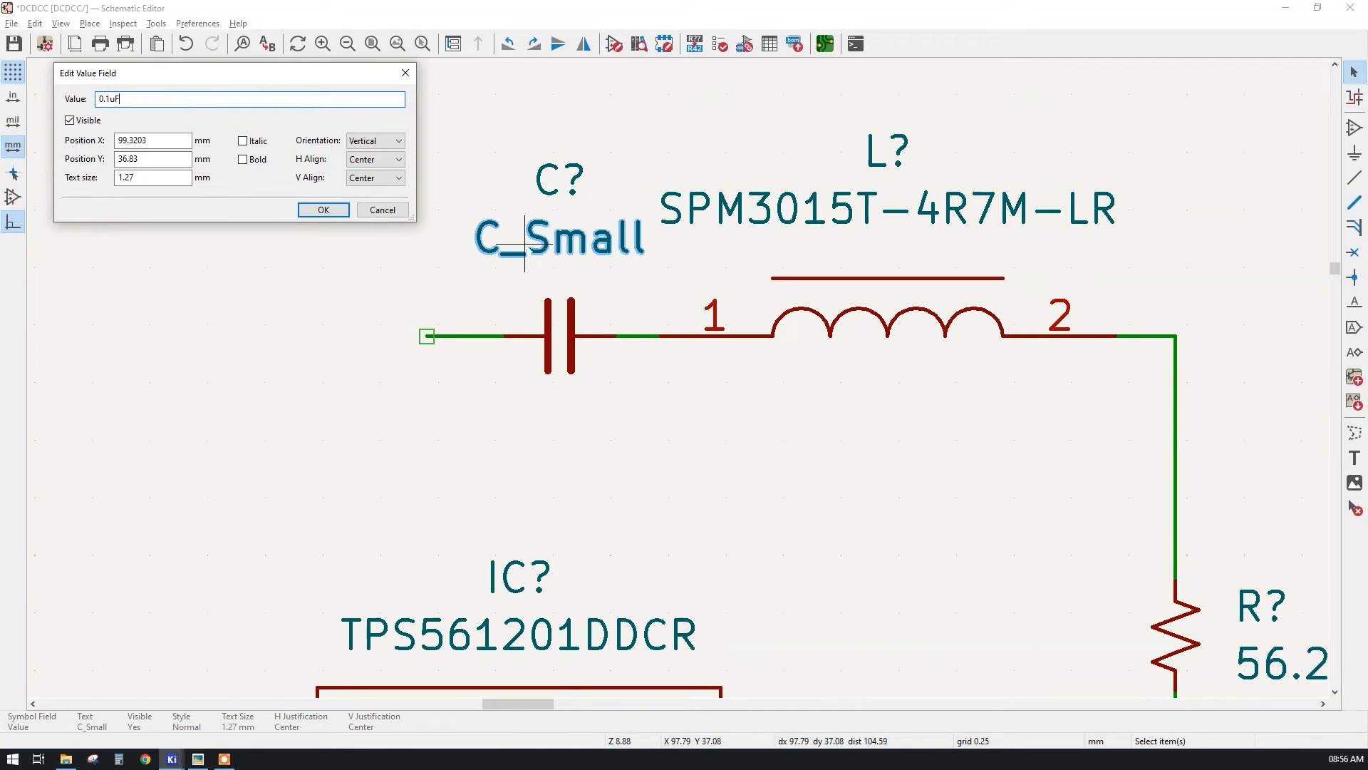
key("Return")
- Duplicate the VBST global label from the regulator's SW pin and attach the copy to the free wire end left of the 0.1uF capacitor
middle_click_drag(368, 320, 538, 253)
middle_click_drag(585, 292, 640, 172)
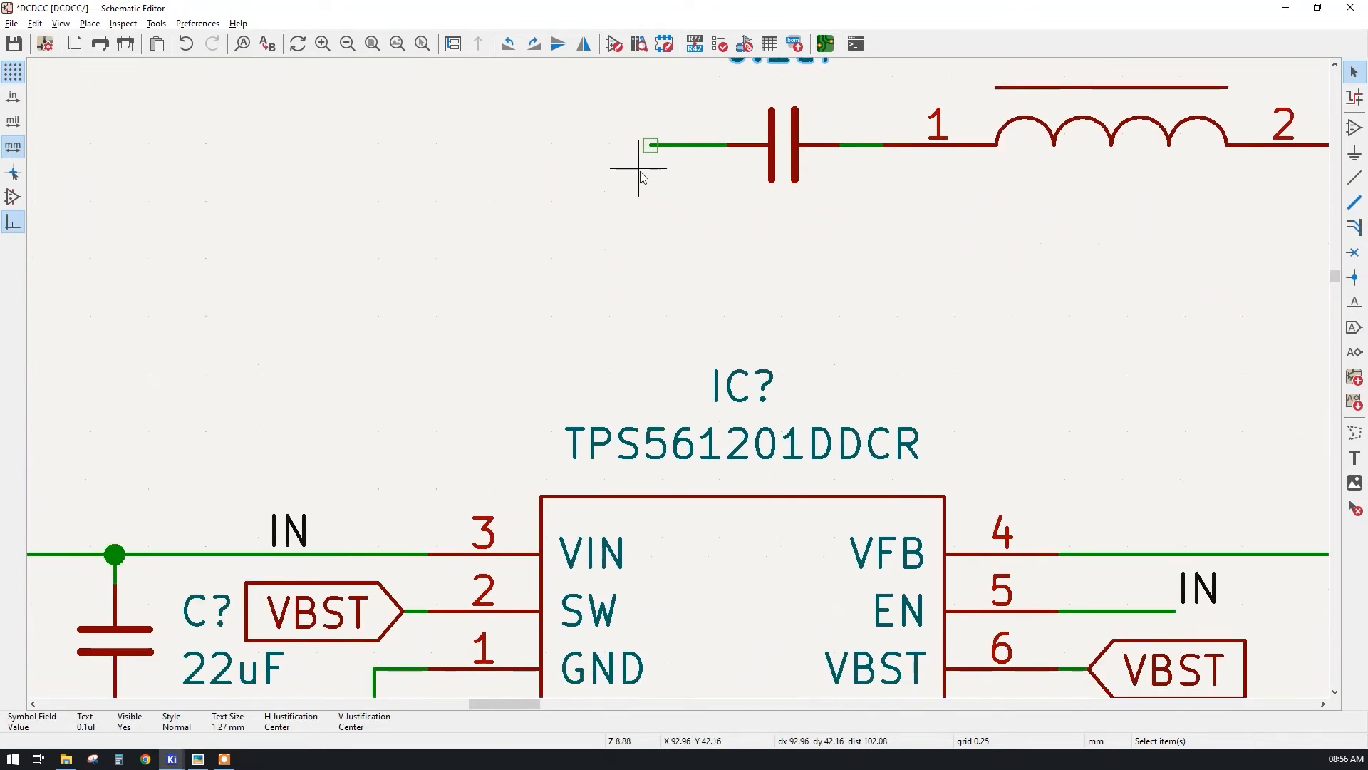
left_click(308, 615)
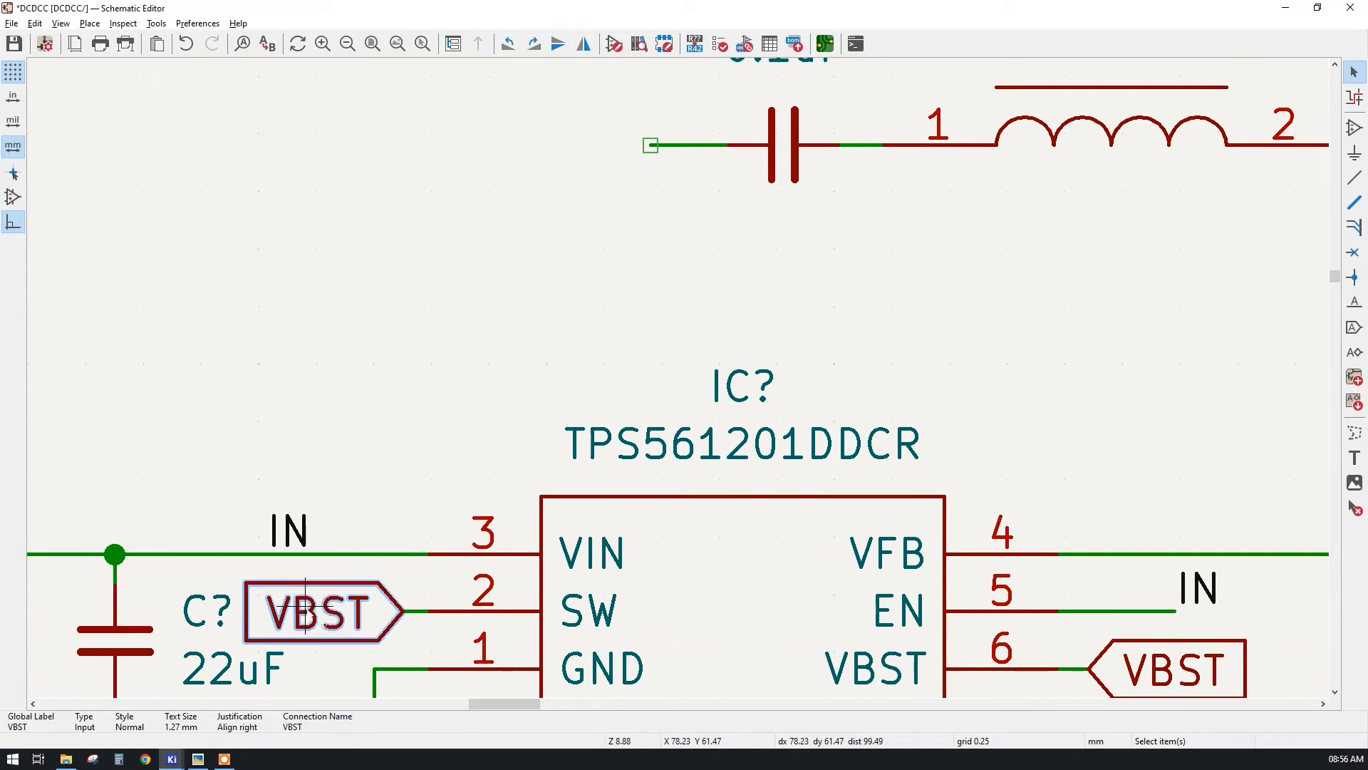
key("ctrl+d")
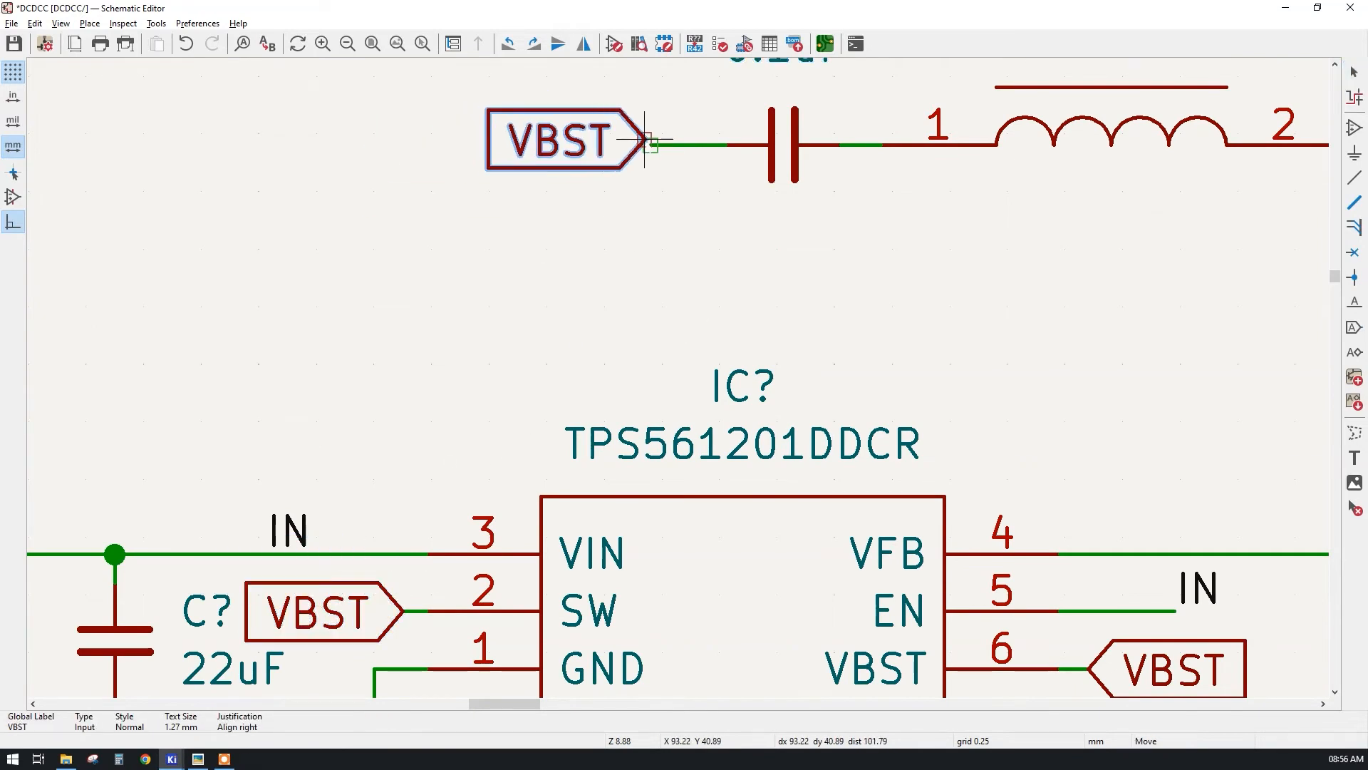
left_click(598, 171)
scroll(599, 171, "down", 2)
middle_click_drag(818, 379, 550, 289)
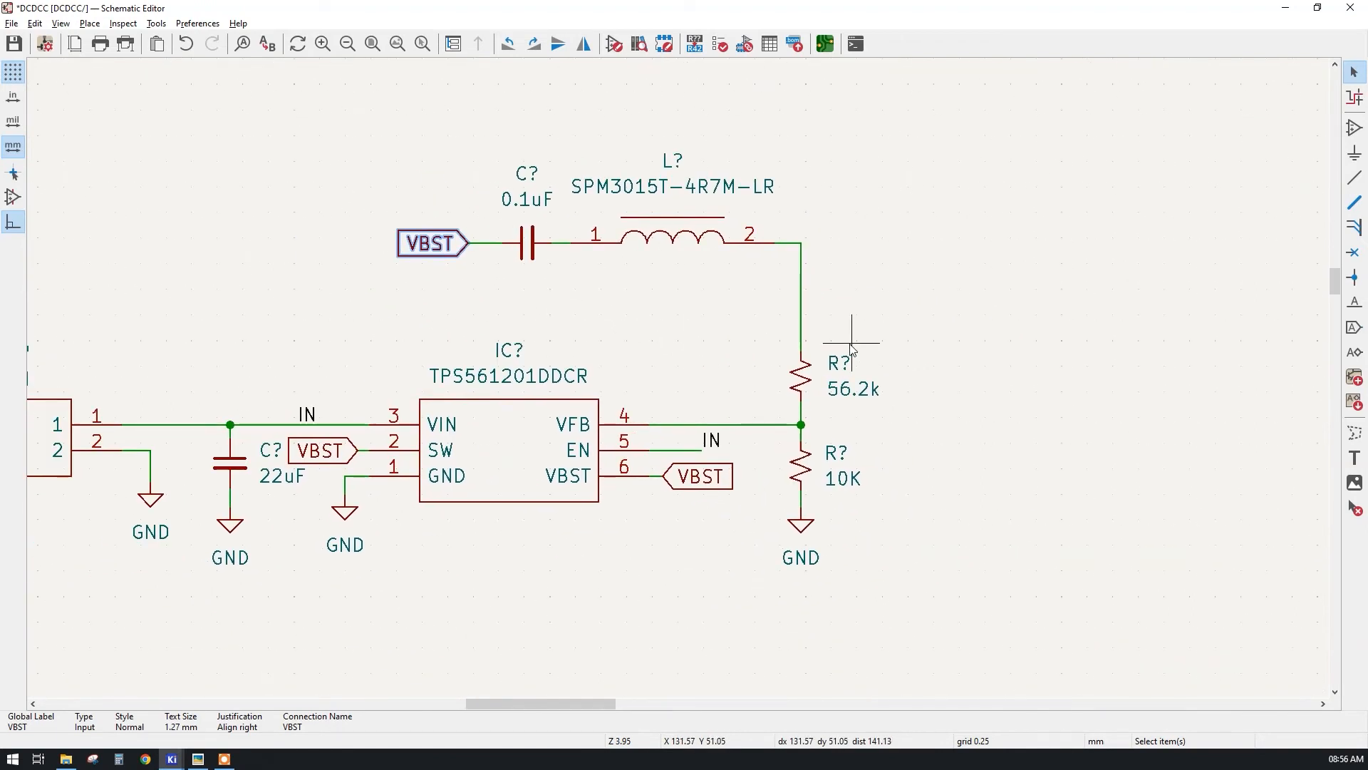
middle_click_drag(386, 411, 723, 358)
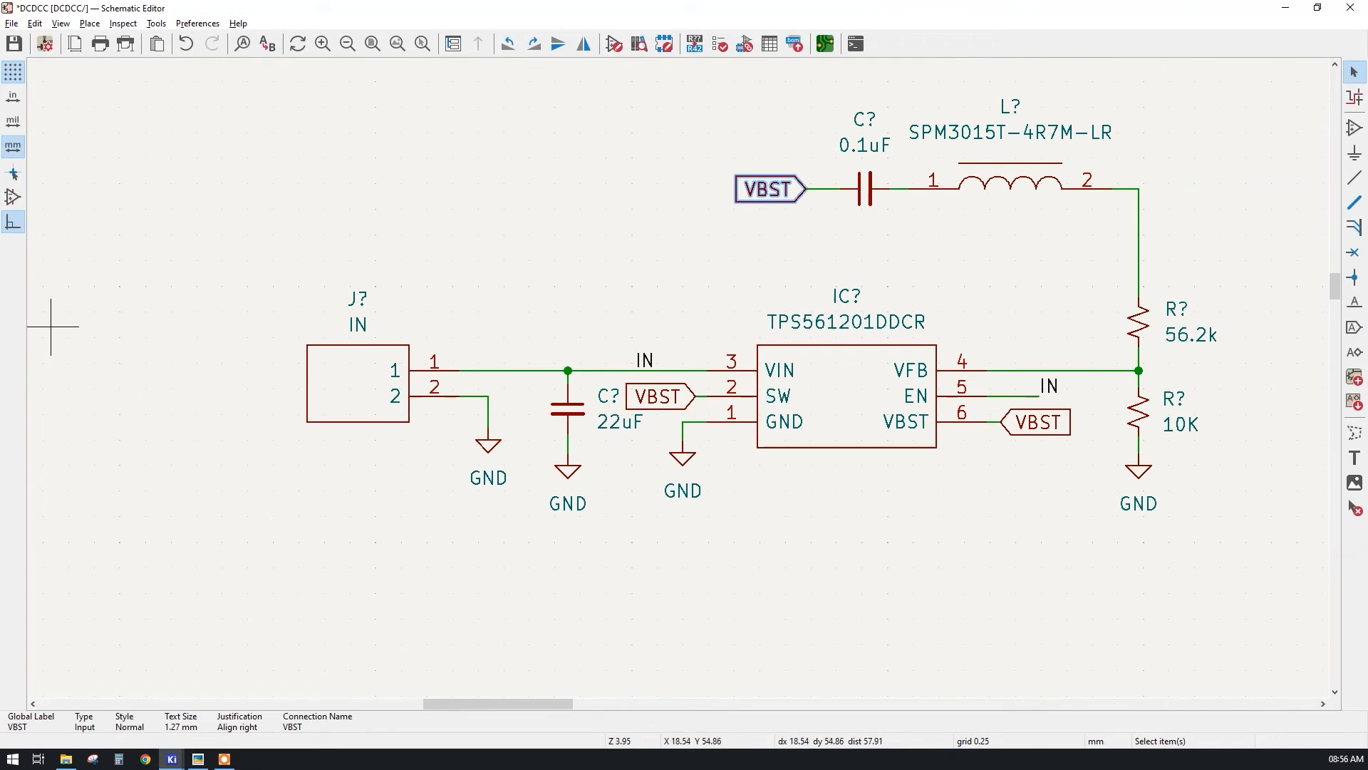
- Check the output connector in the reference image, then duplicate the input connector, mirror it horizontally and place it to the right of the inductor
key("alt+Tab")
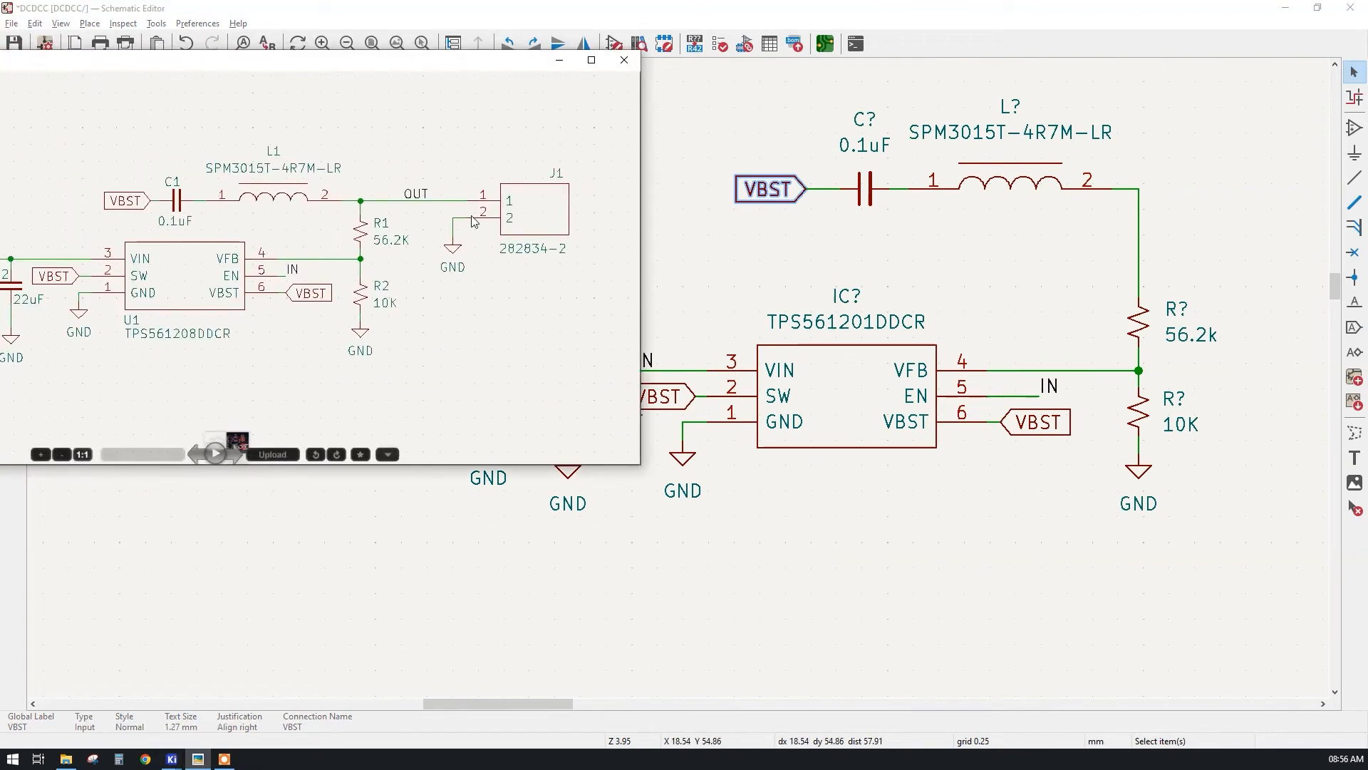
left_click_drag(449, 60, 0, 158)
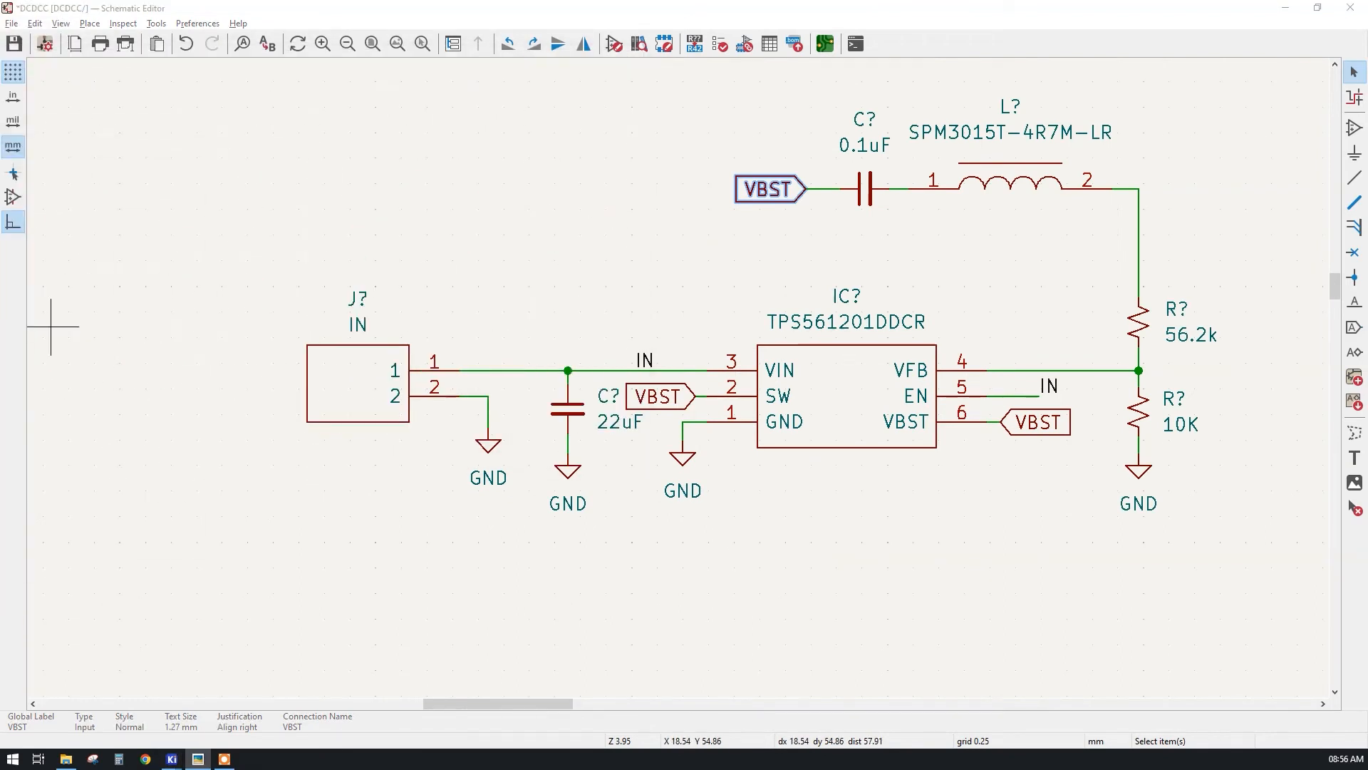
left_click(371, 367)
key("ctrl+d")
middle_click_drag(1302, 390, 522, 393)
right_click(679, 293)
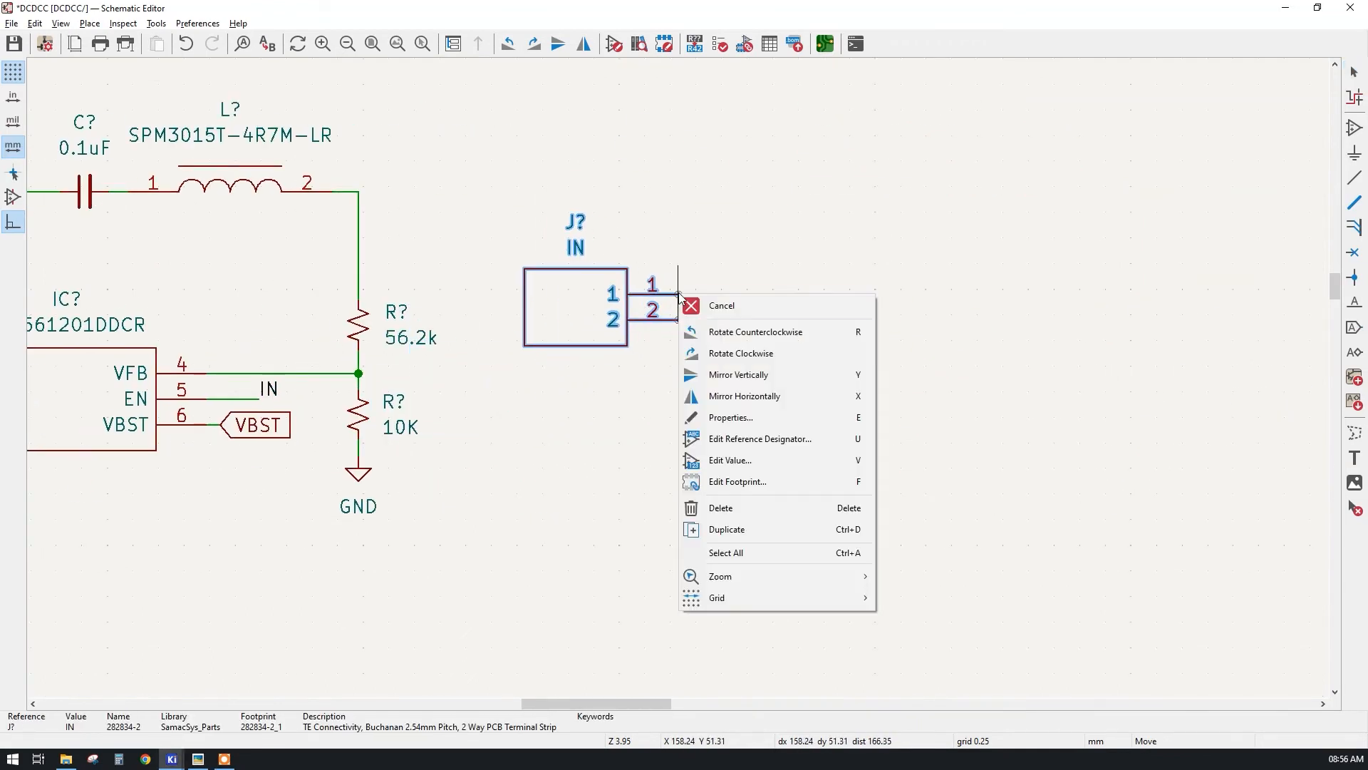
left_click(721, 396)
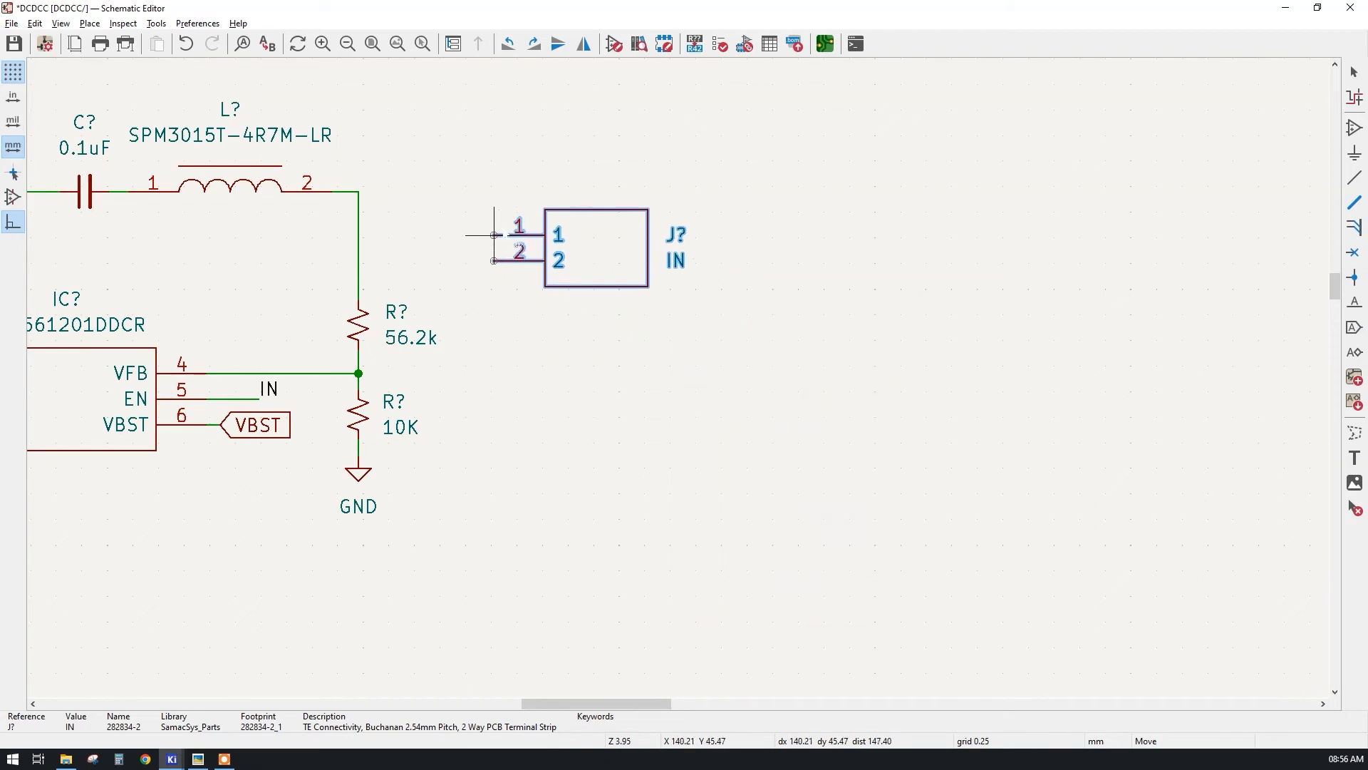
left_click(529, 194)
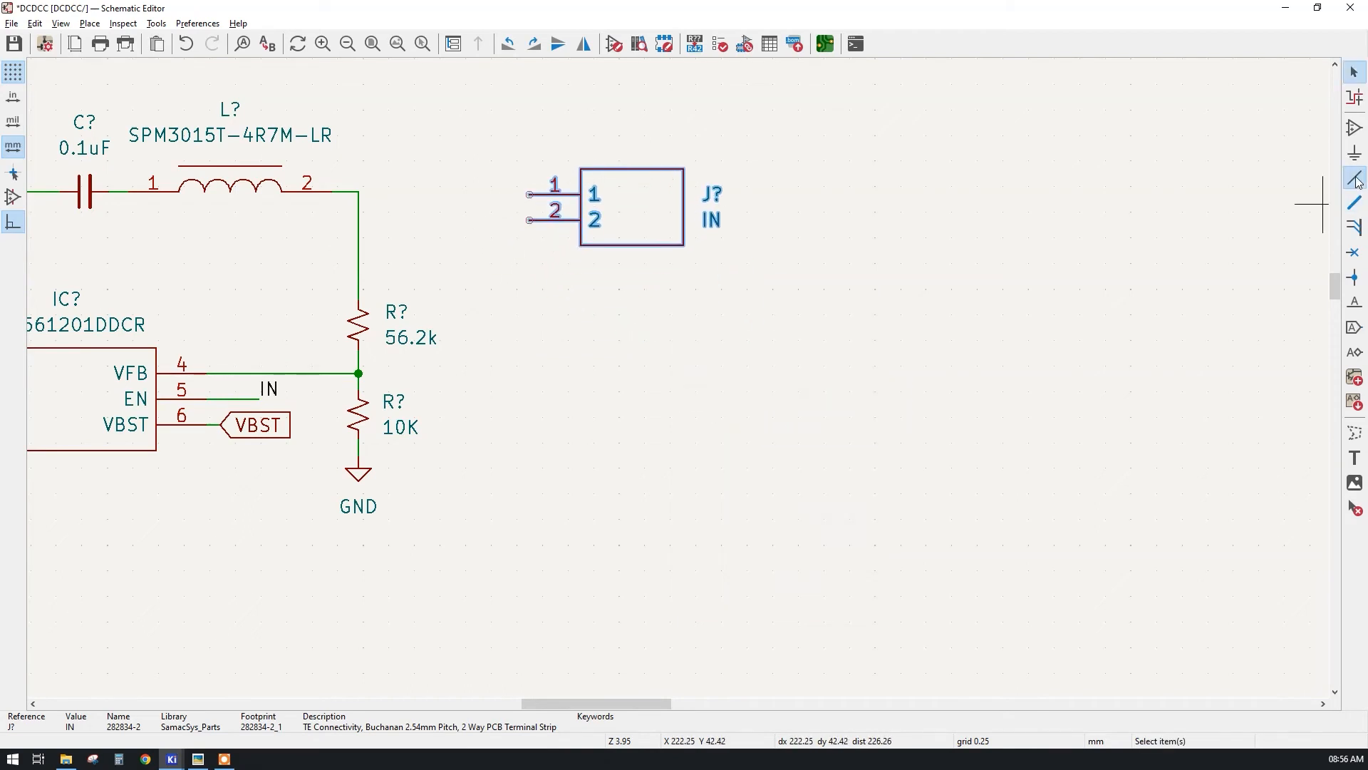
- Draw a horizontal wire from the inductor's output corner toward the output connector, and move the connector so pin 1 meets the wire end
left_click(1354, 177)
scroll(773, 162, "up", 5)
left_click(755, 155)
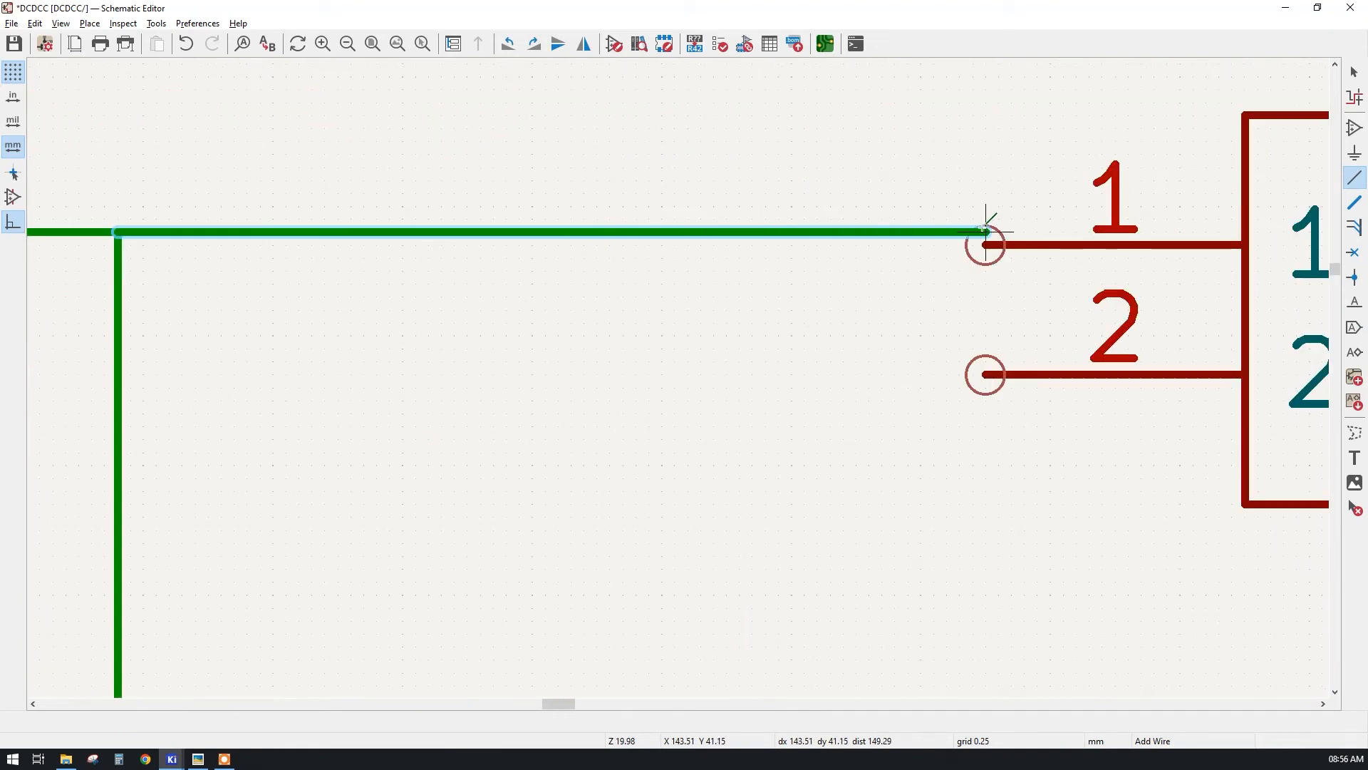
left_click(986, 230)
key("Escape")
left_click(1245, 284)
key("m")
left_click(986, 232)
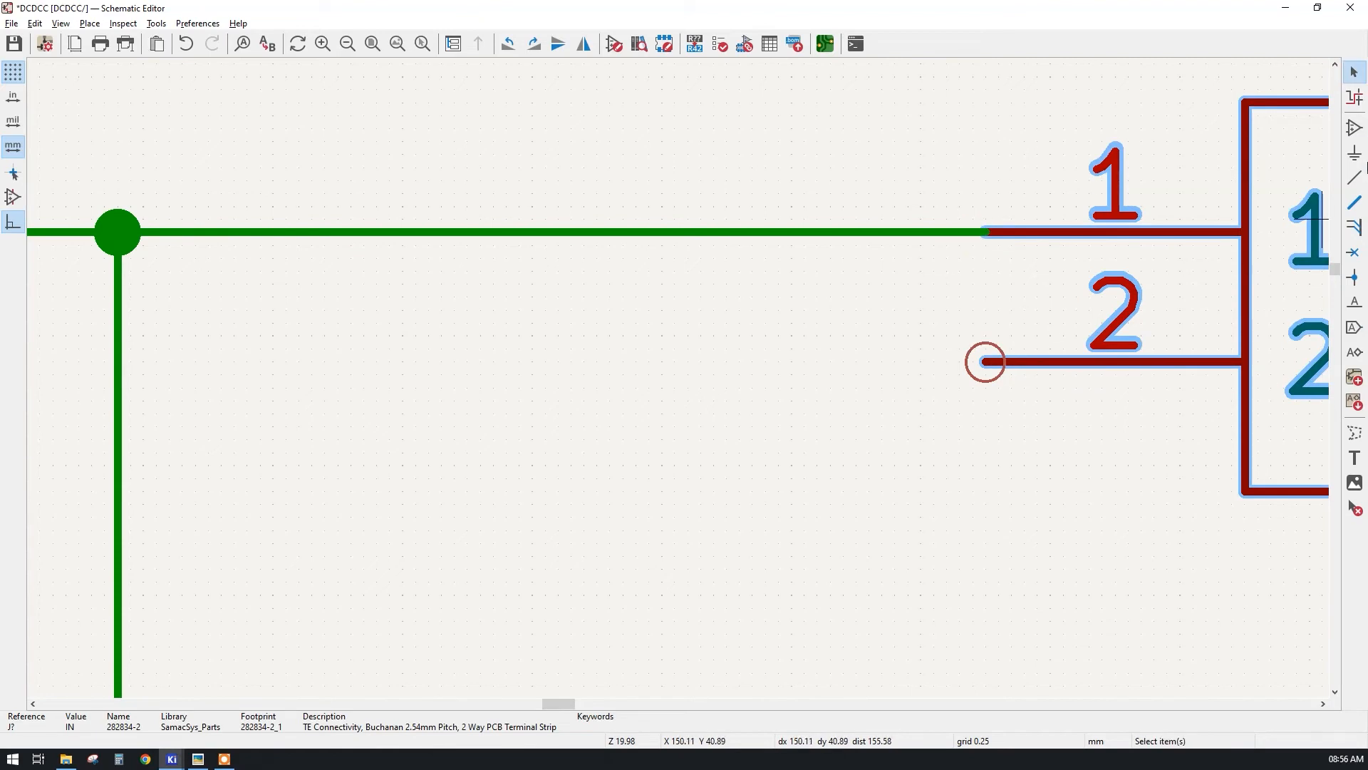
- Draw a wire from the output connector's pin 2, about 5 mm left and 2 mm down
left_click(1354, 178)
left_click(986, 362)
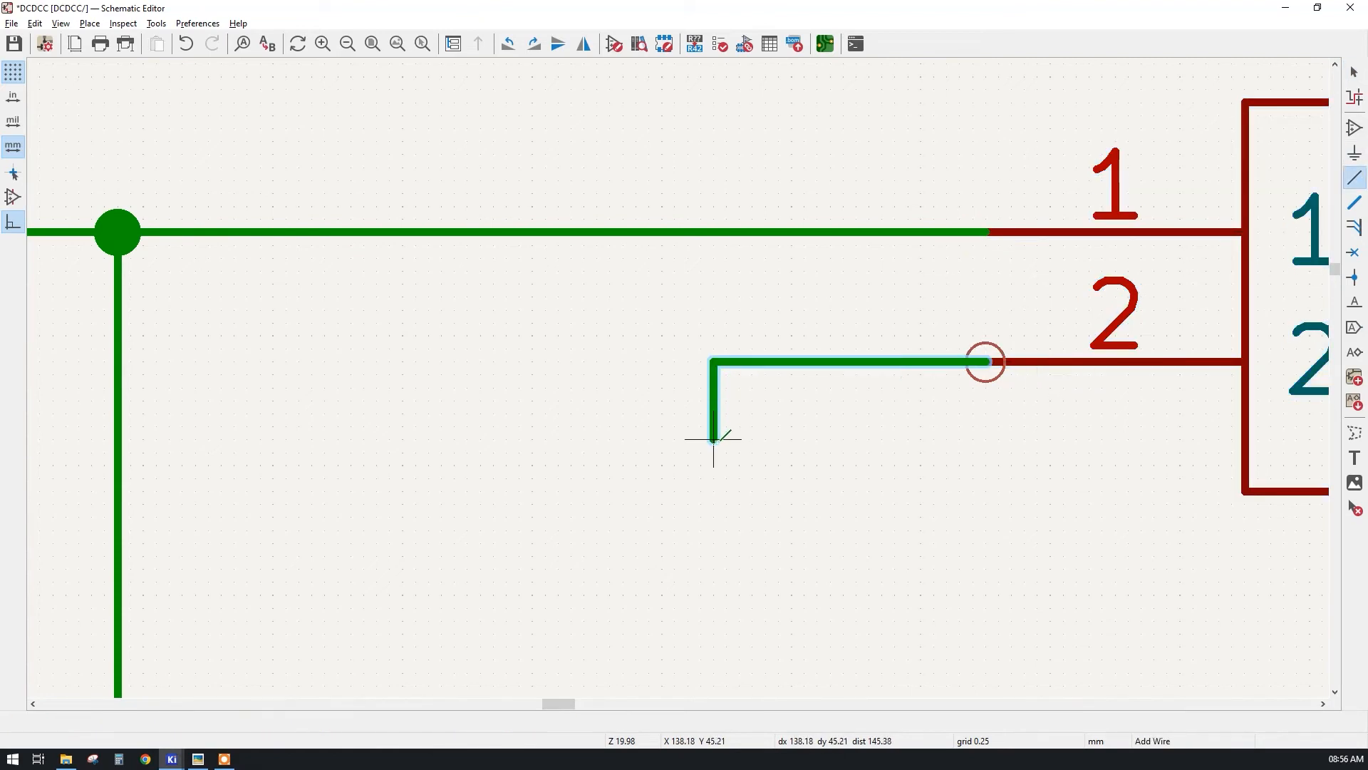
scroll(724, 471, "down", 5)
key("Escape")
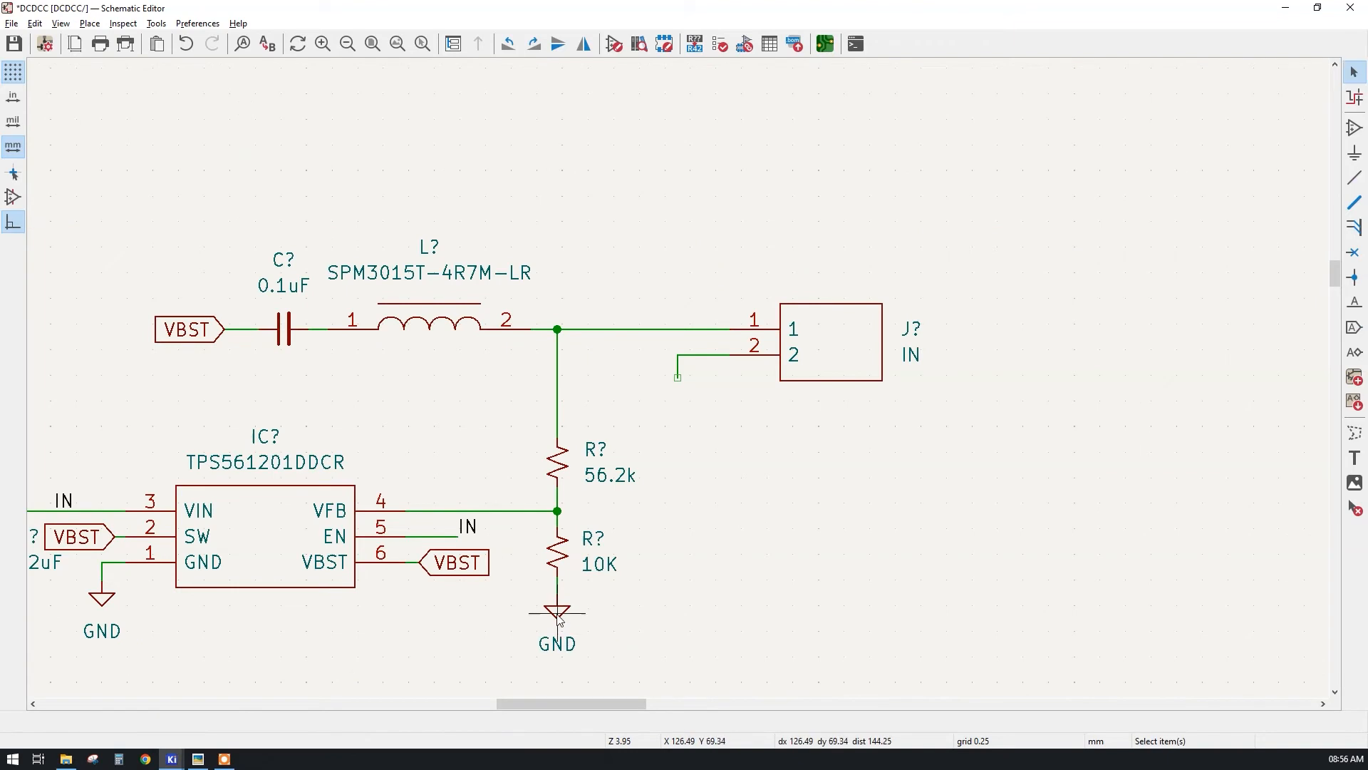
- Duplicate the GND symbol under the 10K resistor onto the free end of the output connector's pin 2 wire, and save the schematic
left_click(557, 610)
key("ctrl+d")
scroll(694, 416, "up", 4)
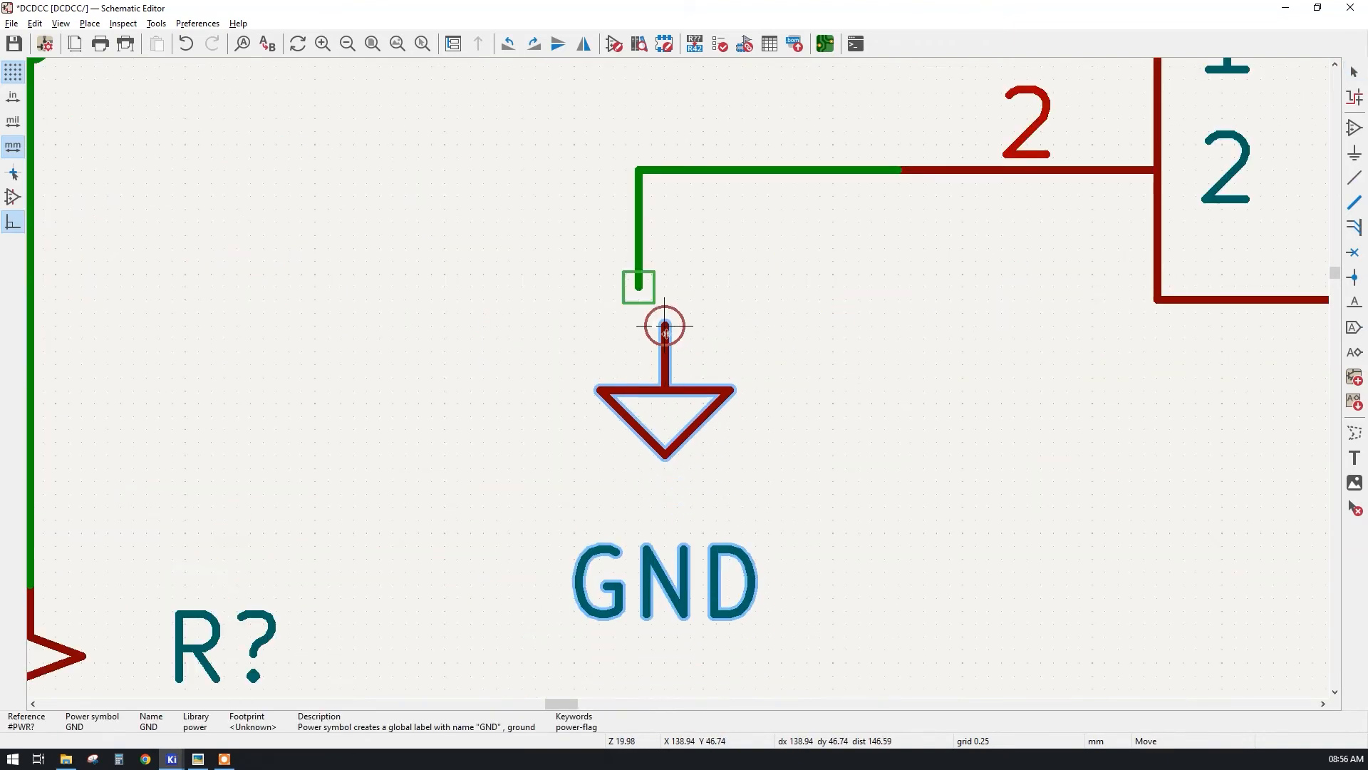
left_click(638, 287)
scroll(679, 383, "down", 6)
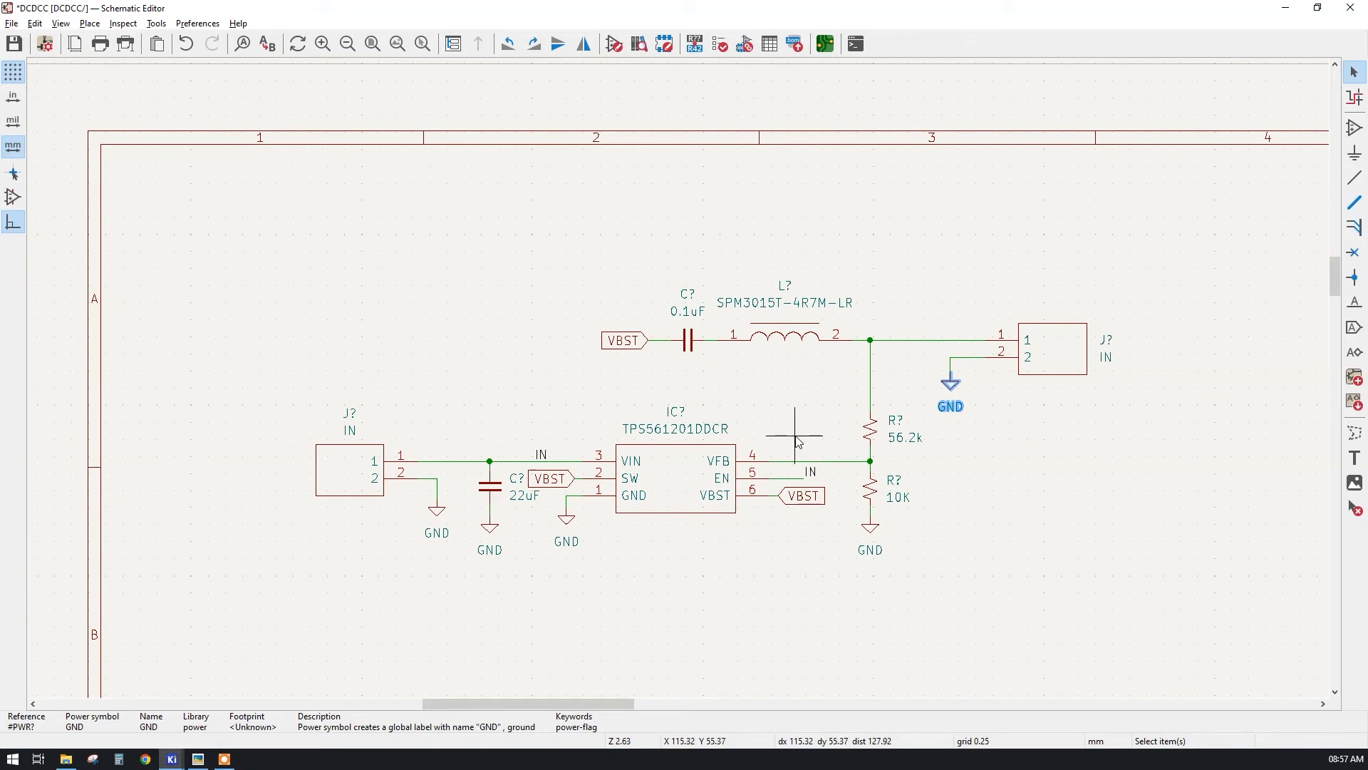
key("ctrl+s")
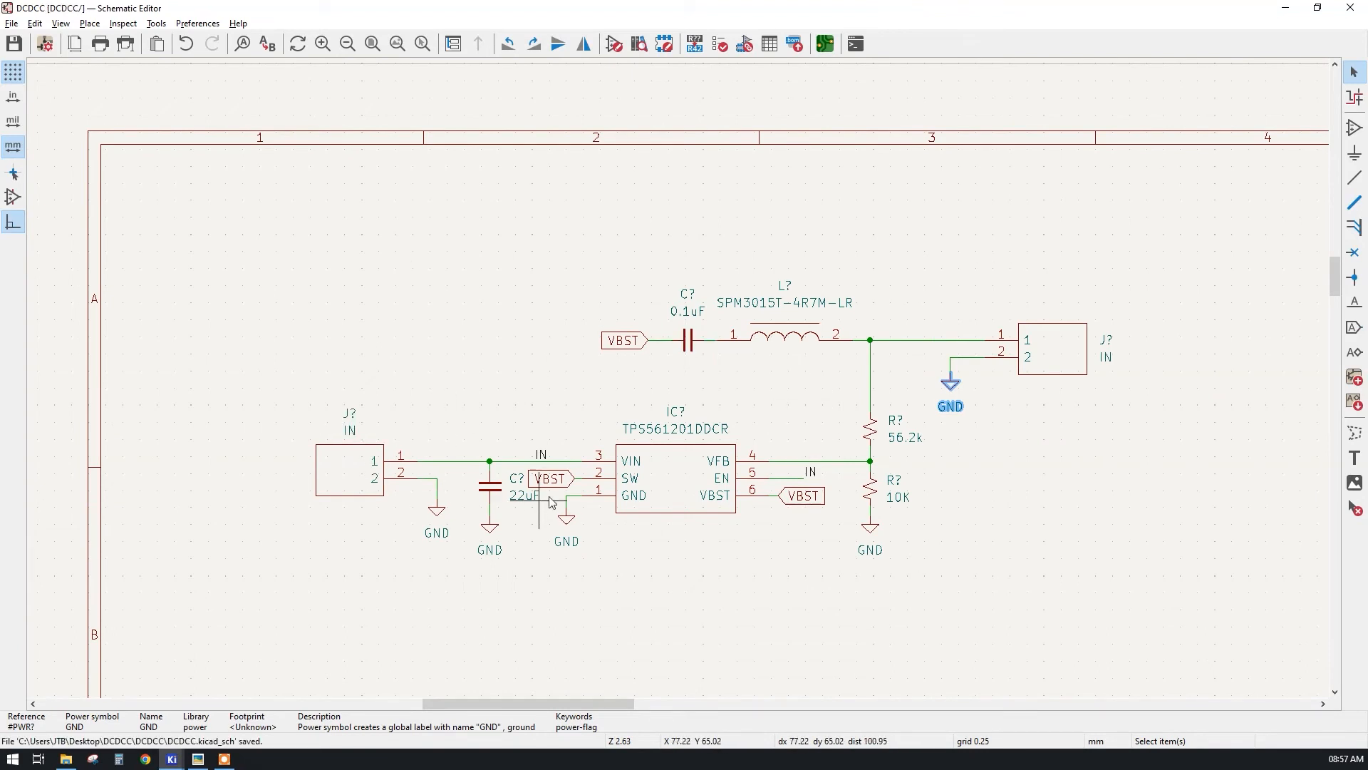
- Annotate the entire schematic, sorting symbols by Y position and using the first free number after 0, and review the annotation messages
left_click(695, 45)
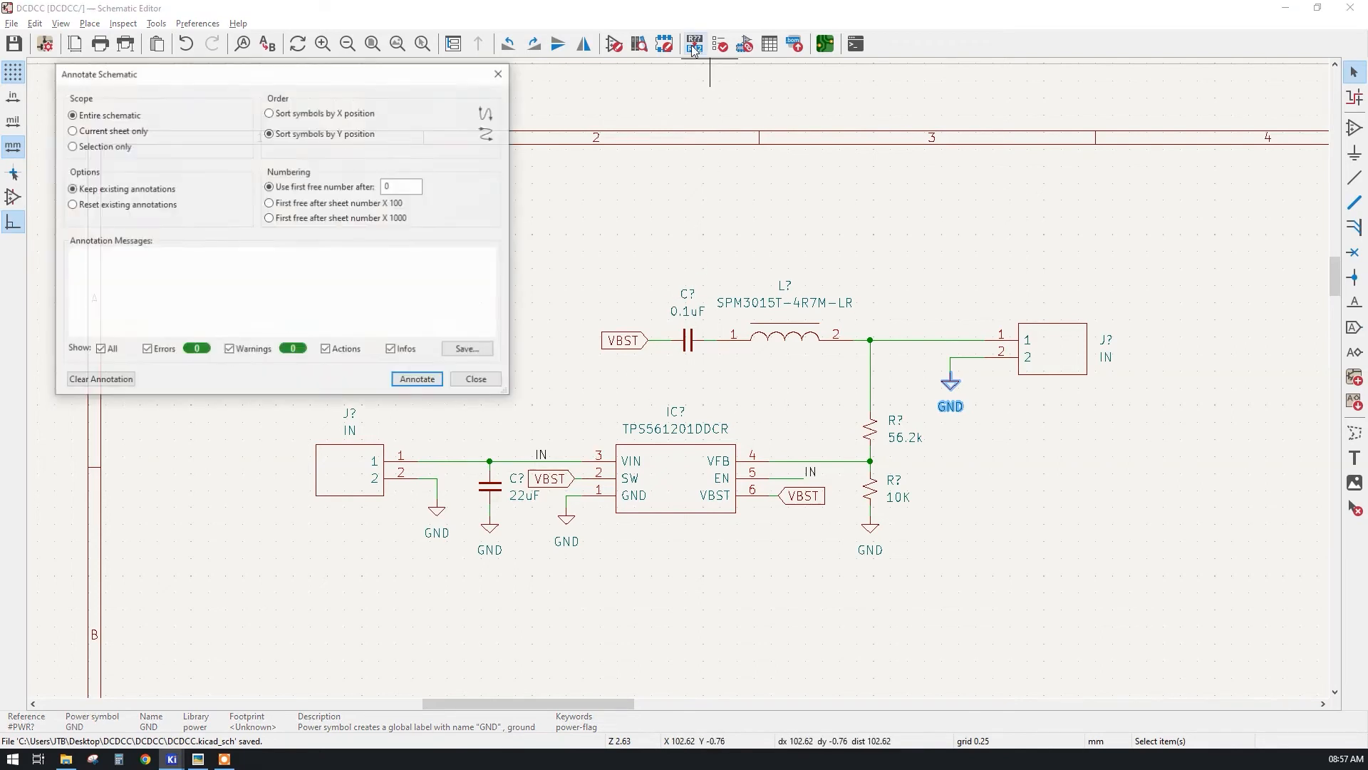
mouse_move(282, 74)
left_mouse_down()
mouse_move(332, 91)
mouse_move(709, 127)
left_mouse_up()
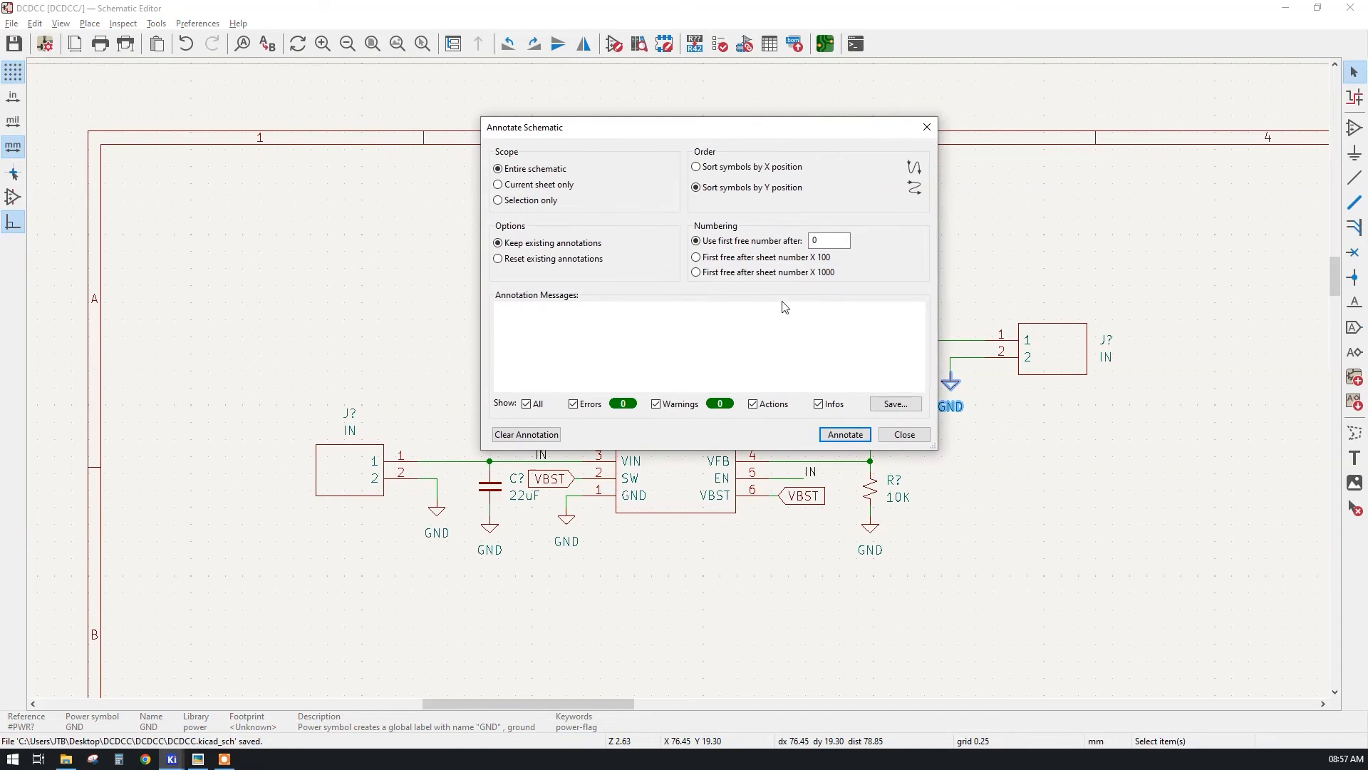
left_click(841, 435)
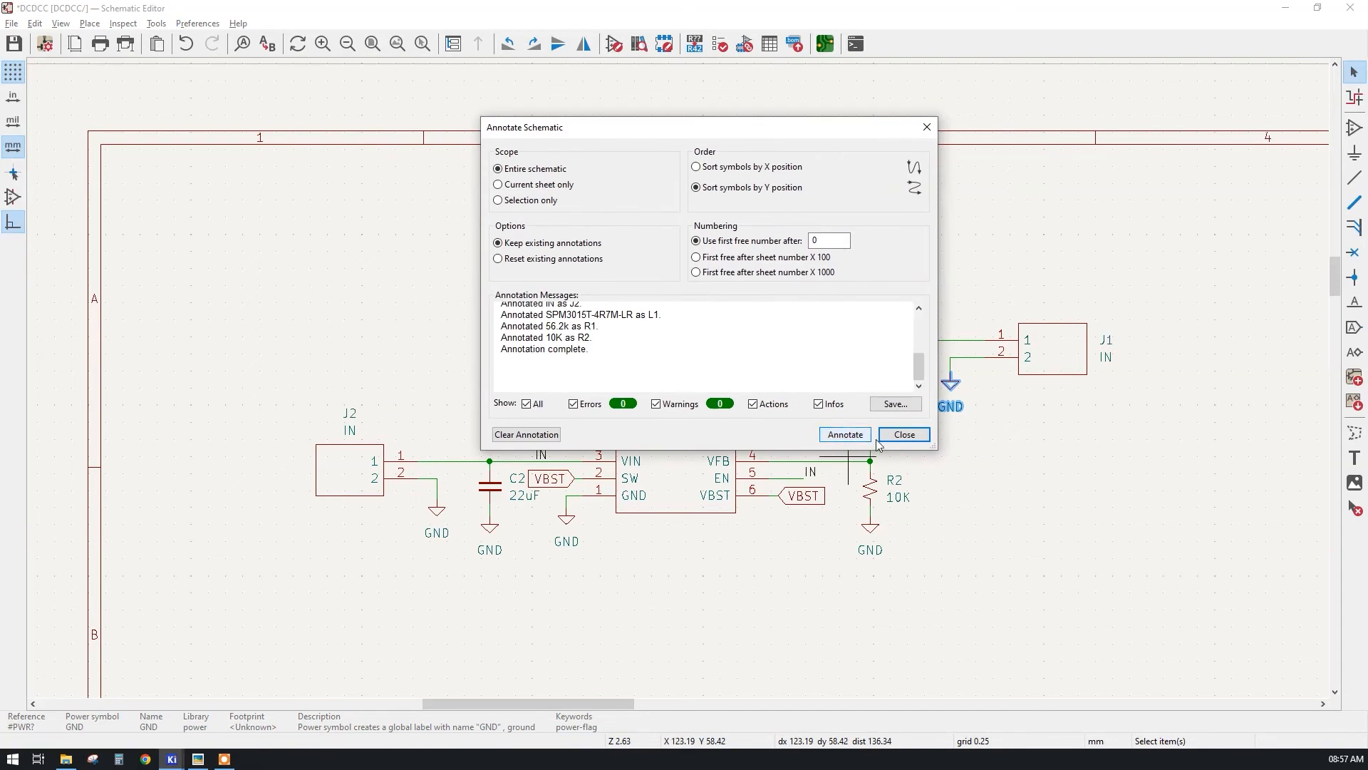
scroll(570, 365, "up", 5)
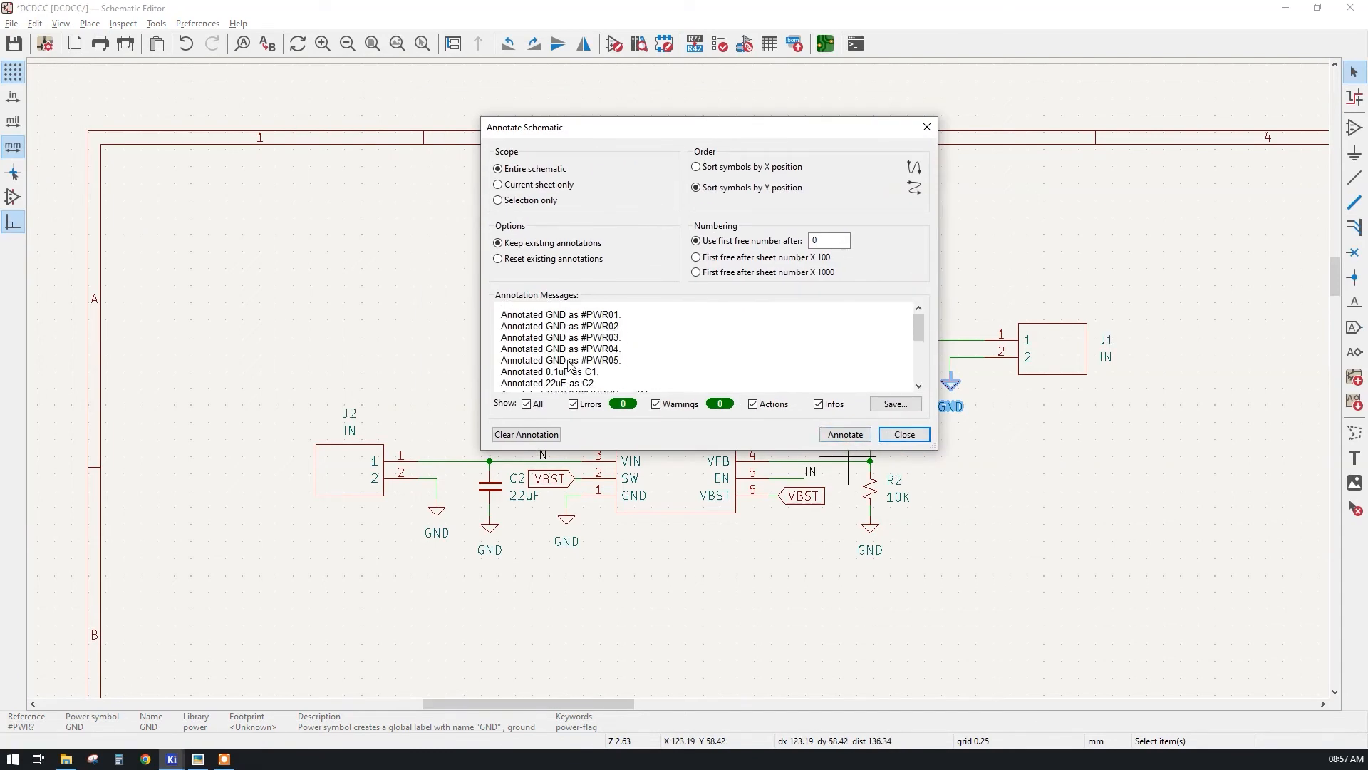
scroll(568, 349, "down", 5)
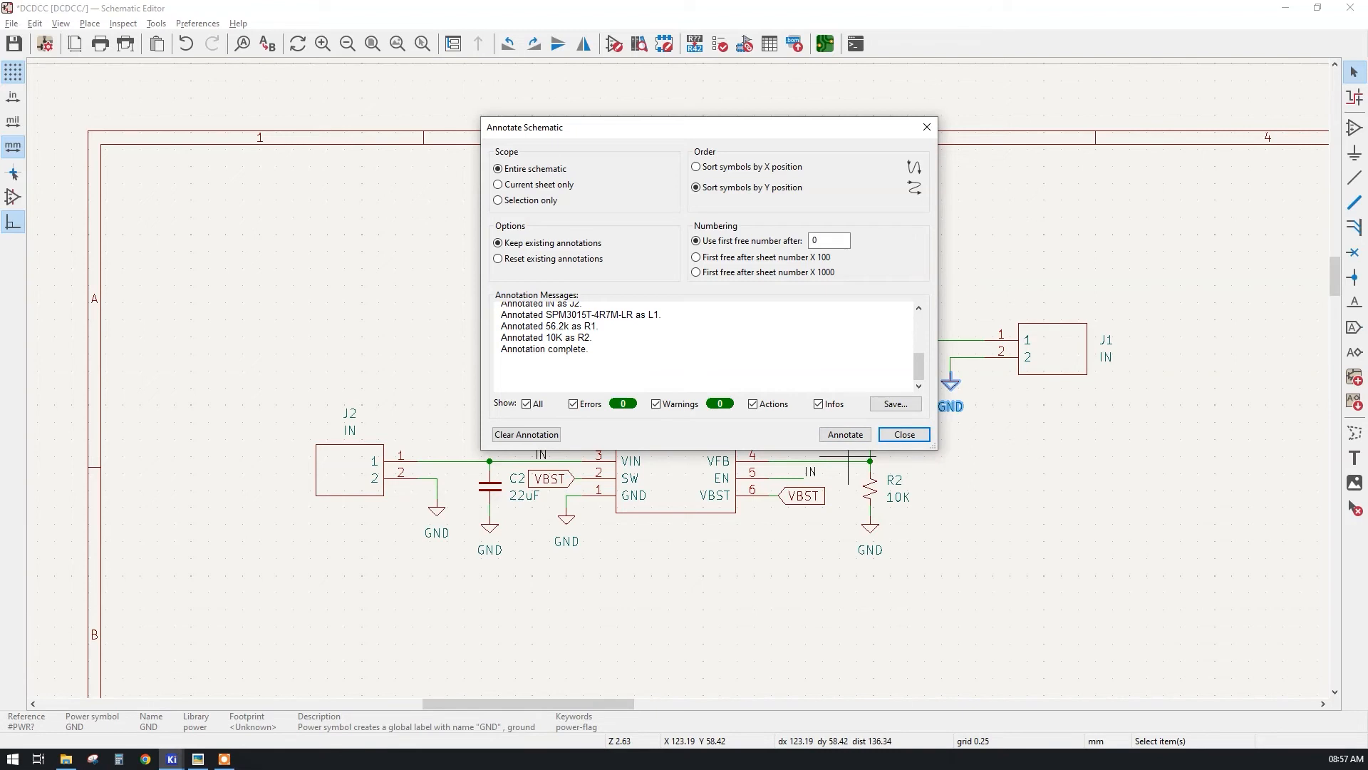
left_click(904, 434)
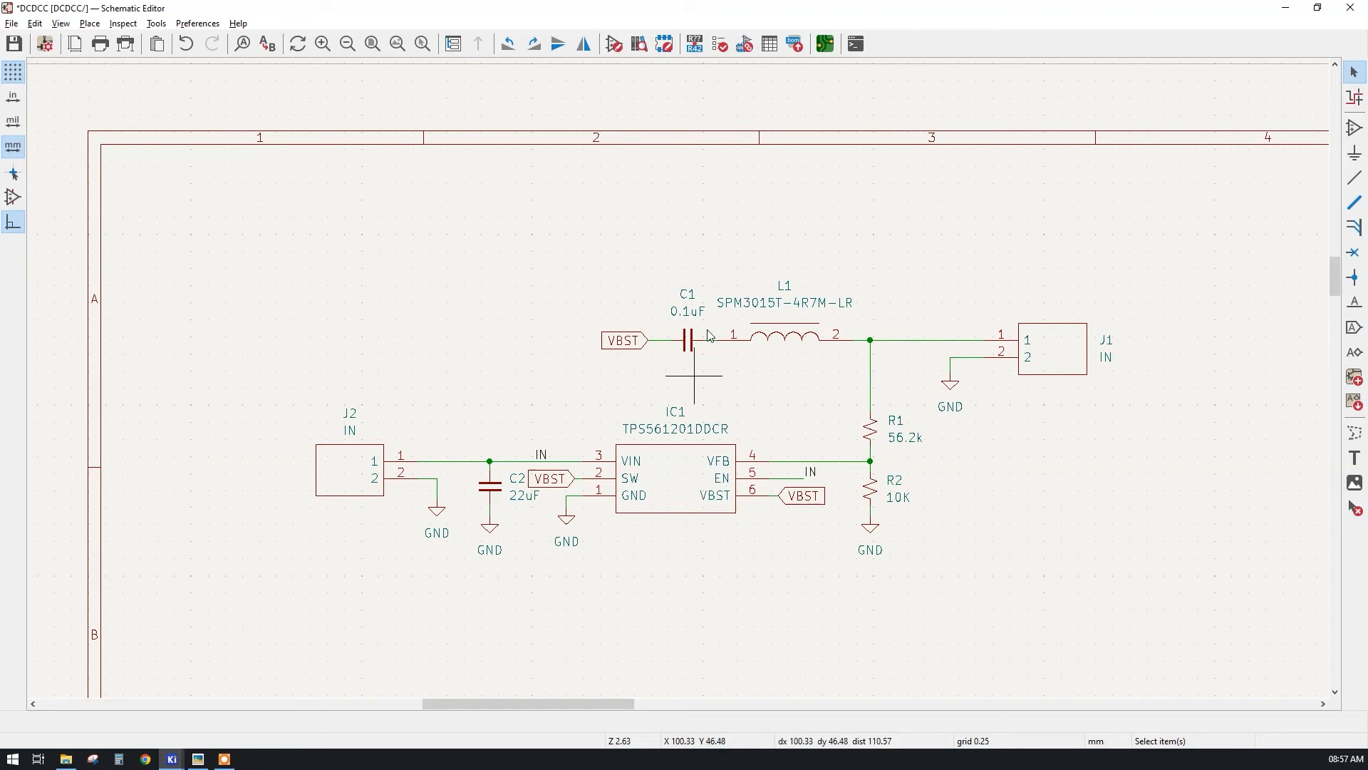
- Open the footprint assignment tool and accept converting the legacy footprint entries to the LIB_ID format
left_click(744, 47)
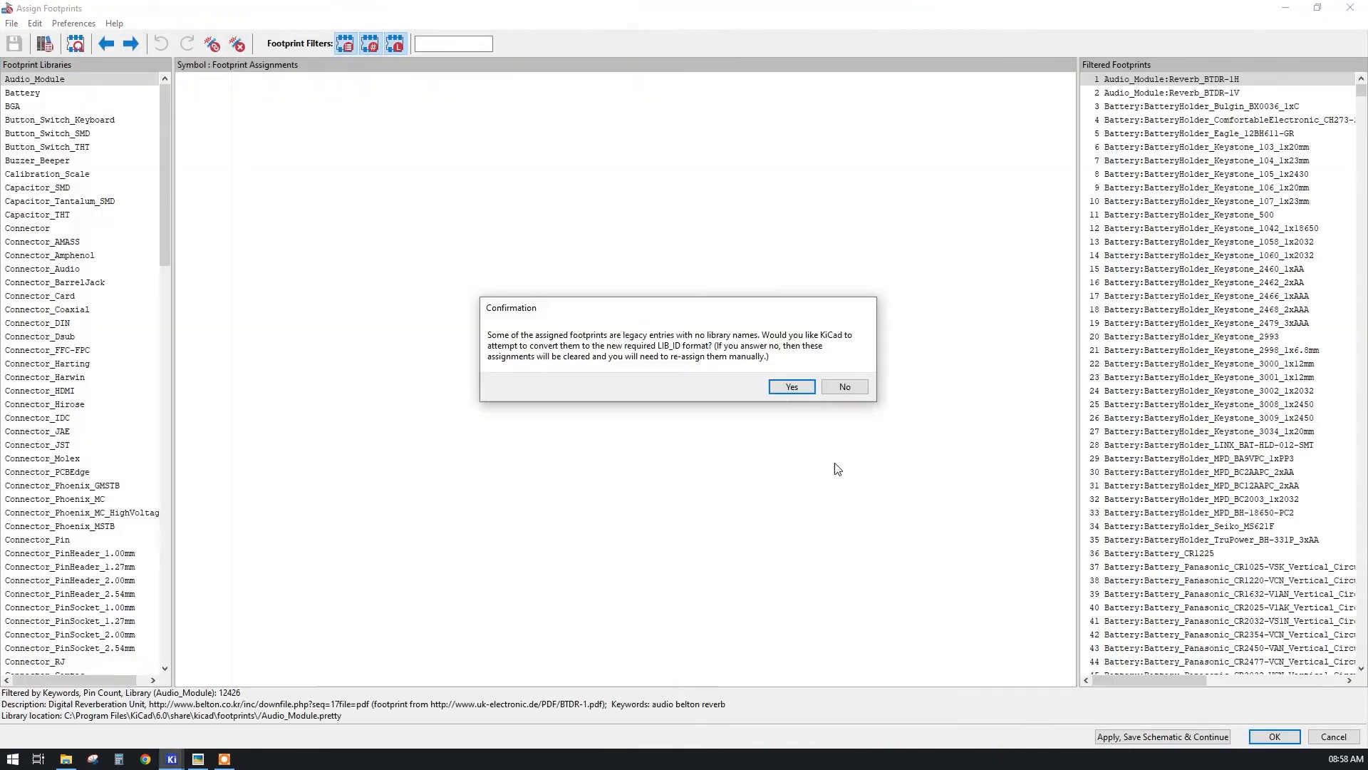
left_click(792, 387)
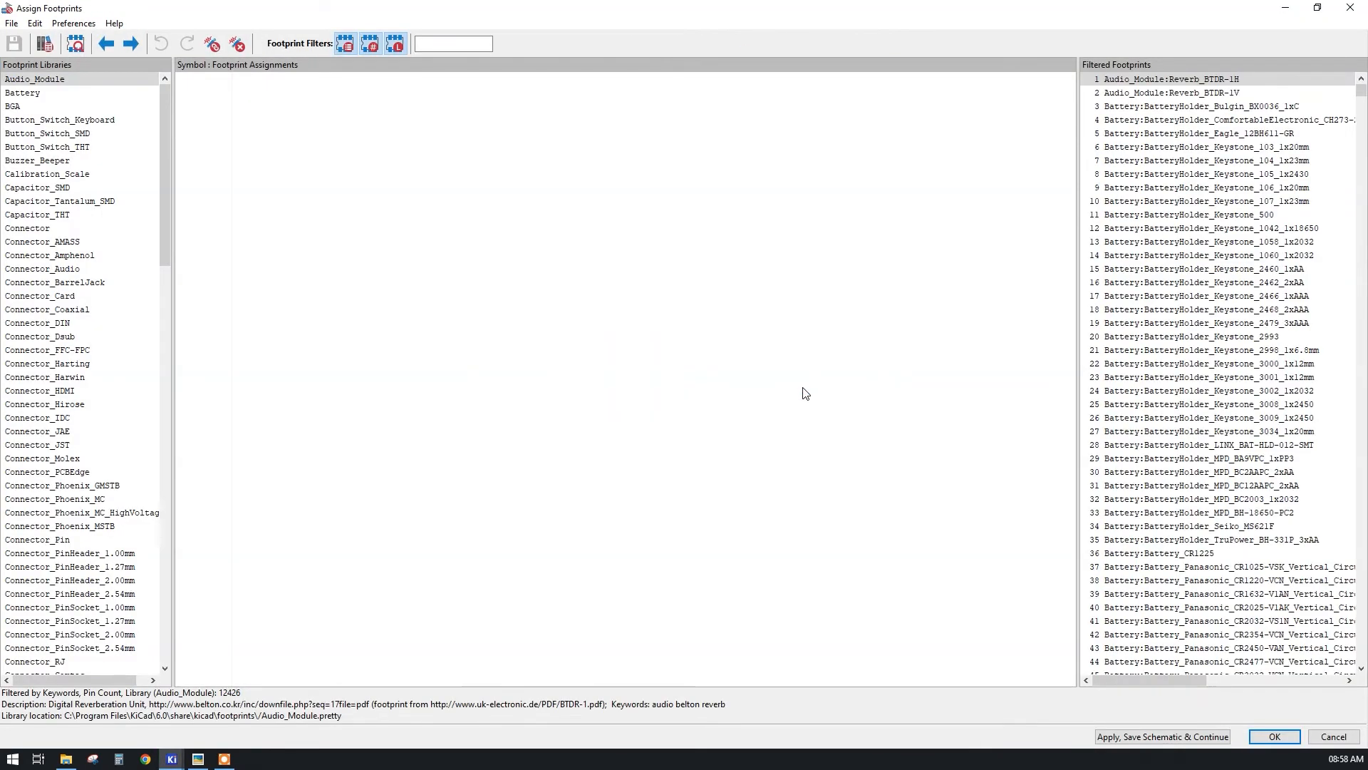
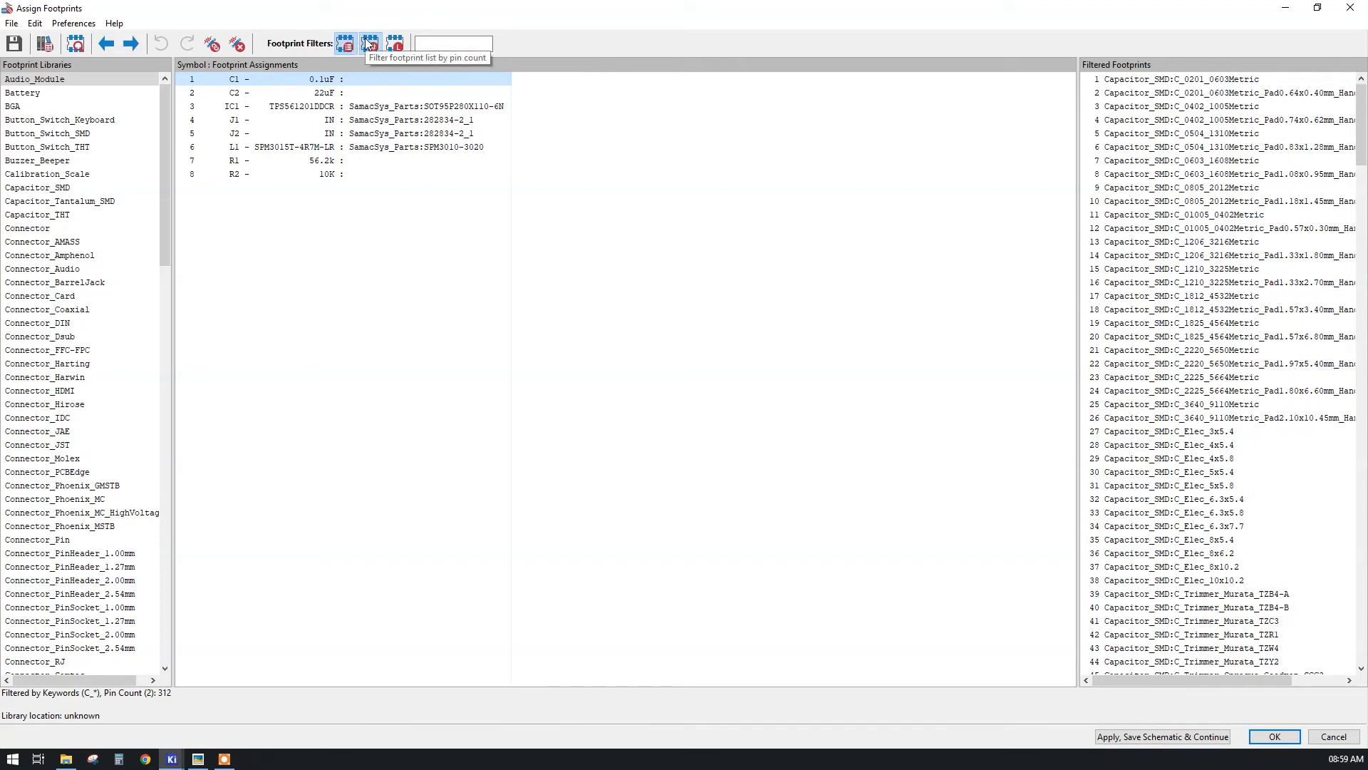
- Preview Capacitor_SMD:C_1210_3225Metric with its 3D model, and assign it to capacitors C1 and C2
left_click(332, 90, "shift")
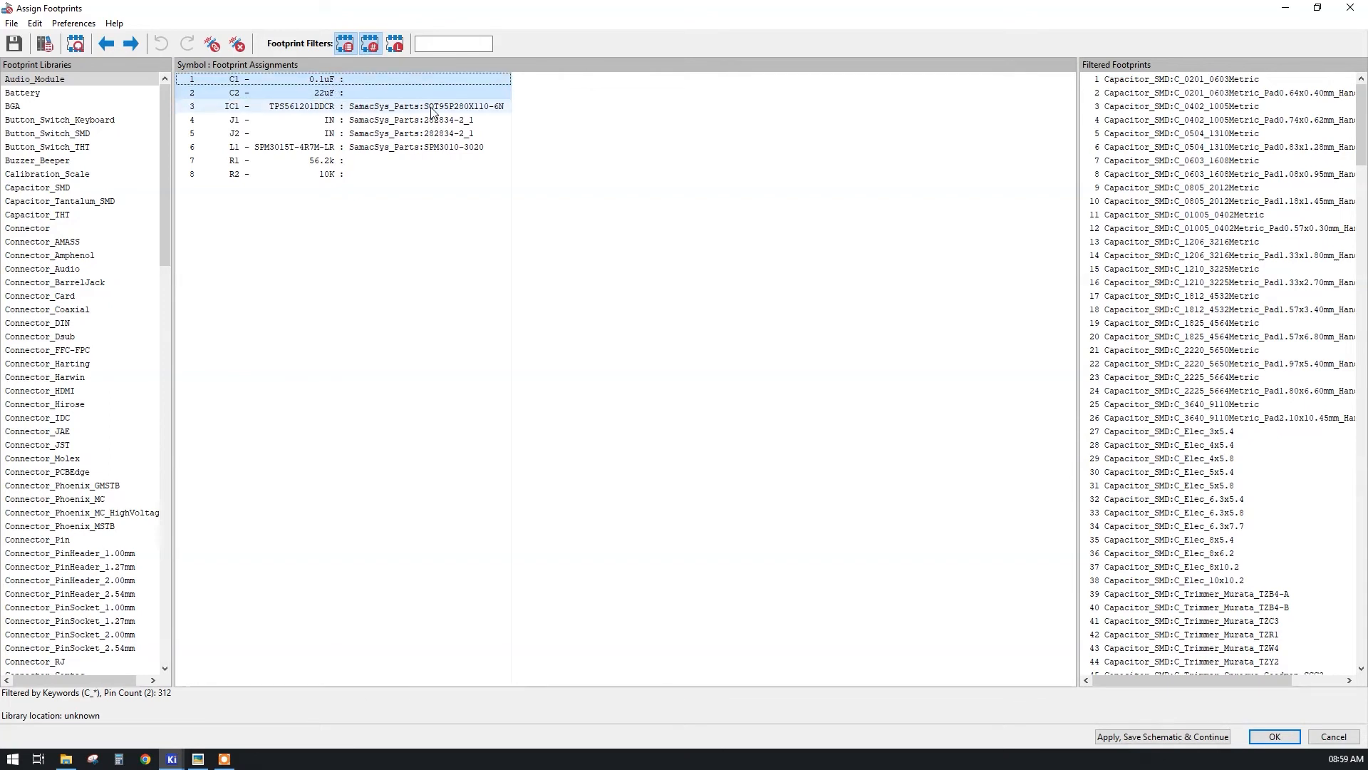
left_click_drag(1075, 228, 798, 229)
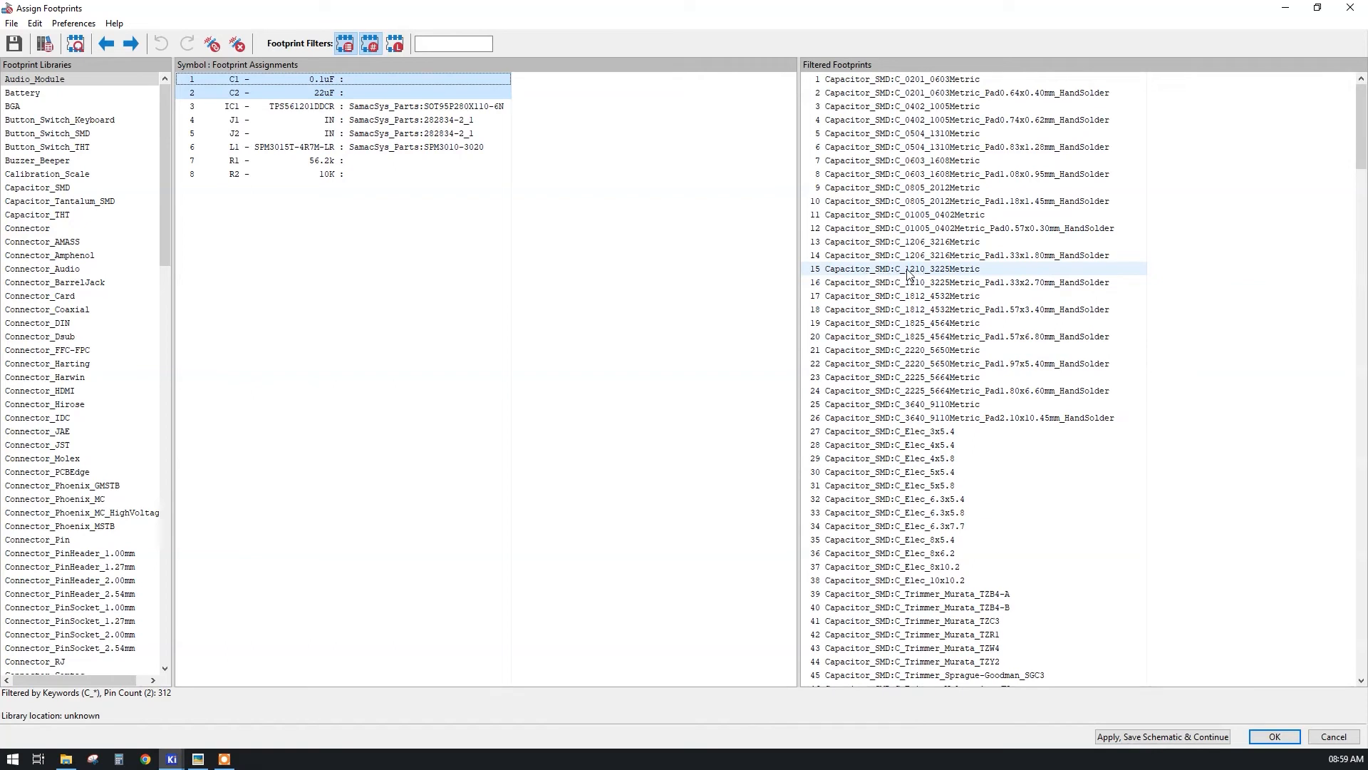
right_click(924, 273)
left_click(924, 274)
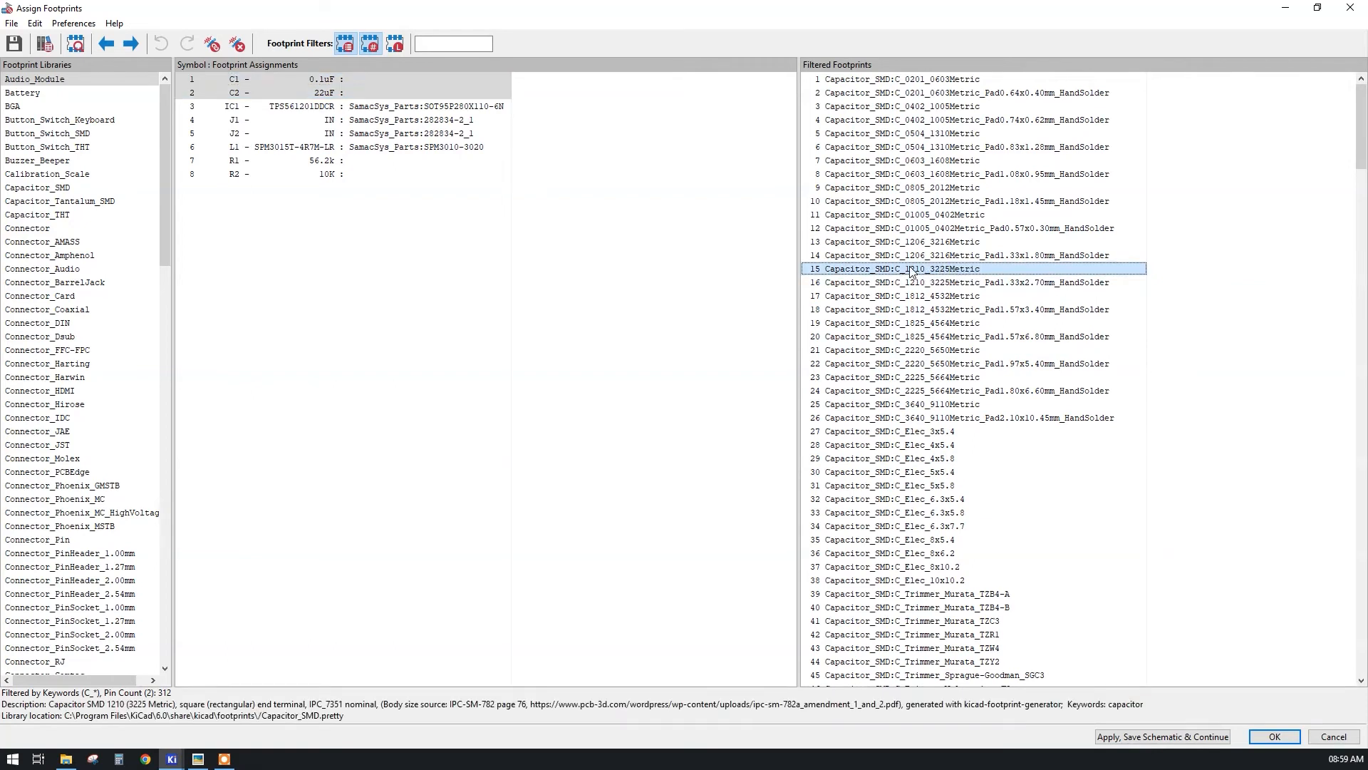
right_click(923, 274)
left_click(926, 278)
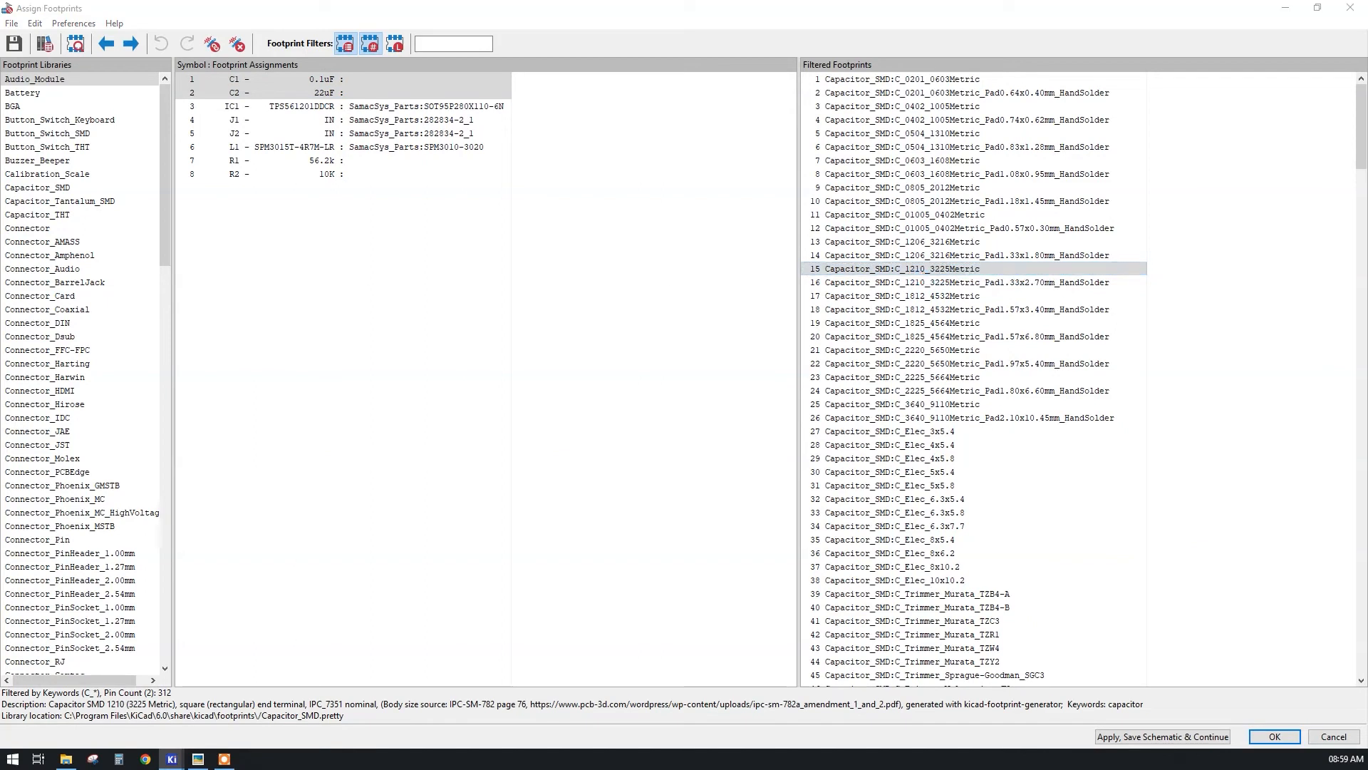
left_click(396, 136)
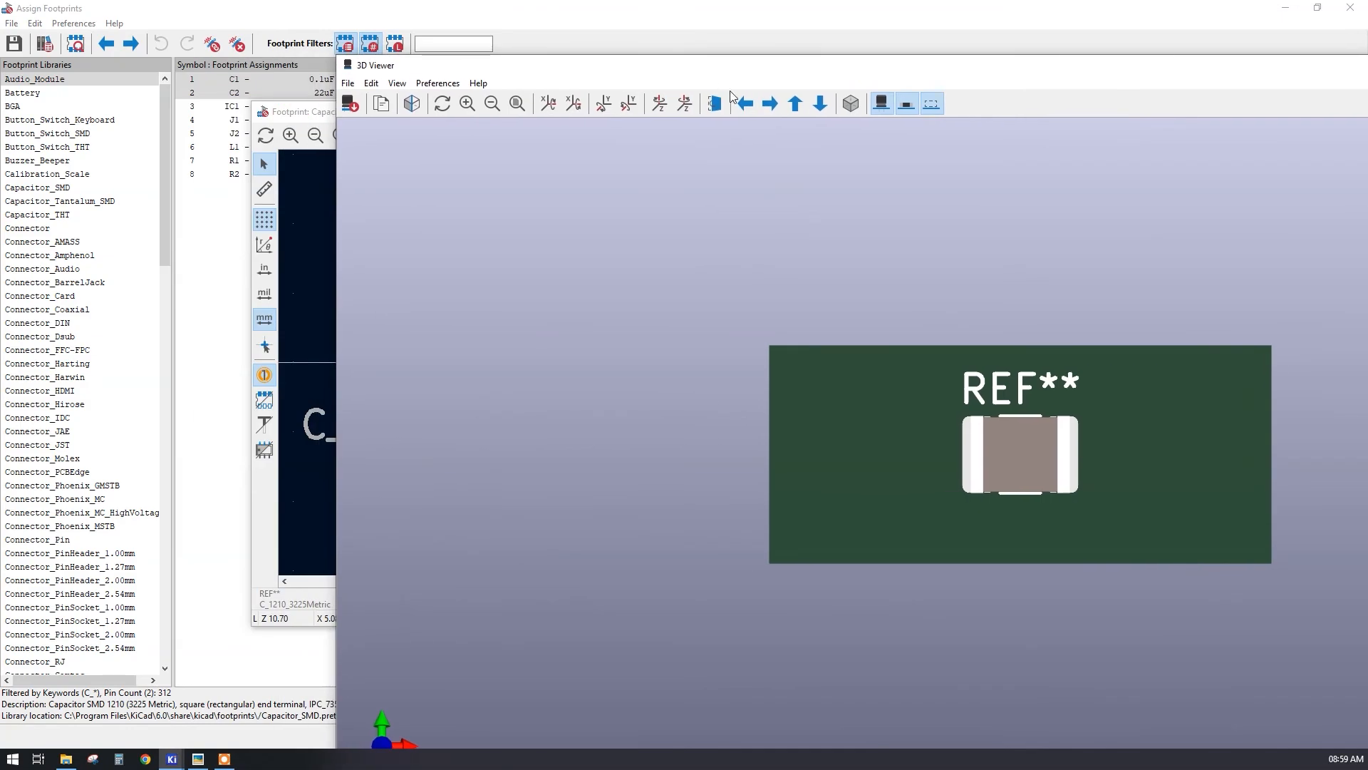
mouse_move(1042, 461)
left_mouse_down()
mouse_move(1080, 370)
mouse_move(1097, 532)
mouse_move(903, 446)
mouse_move(1041, 461)
left_mouse_up()
left_click_drag(1144, 70, 1024, 76)
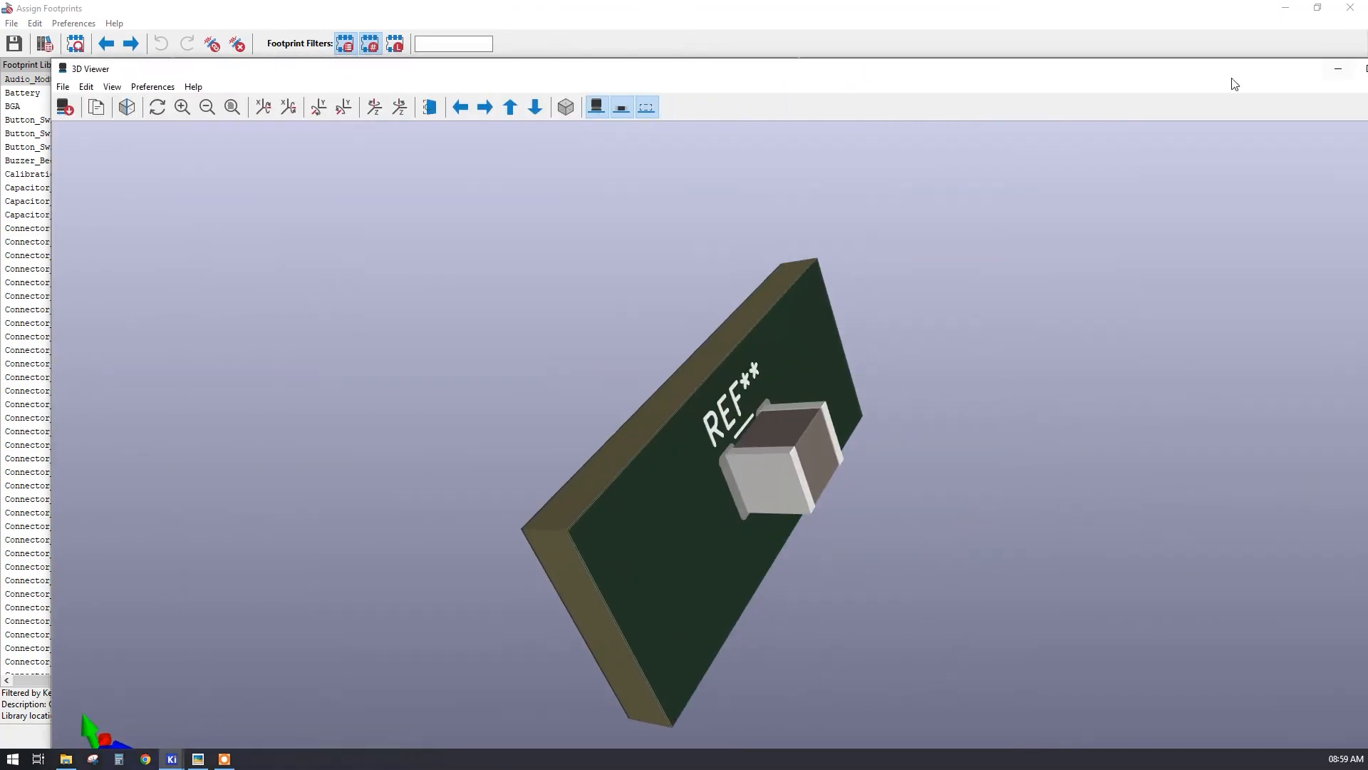
left_click(1276, 67)
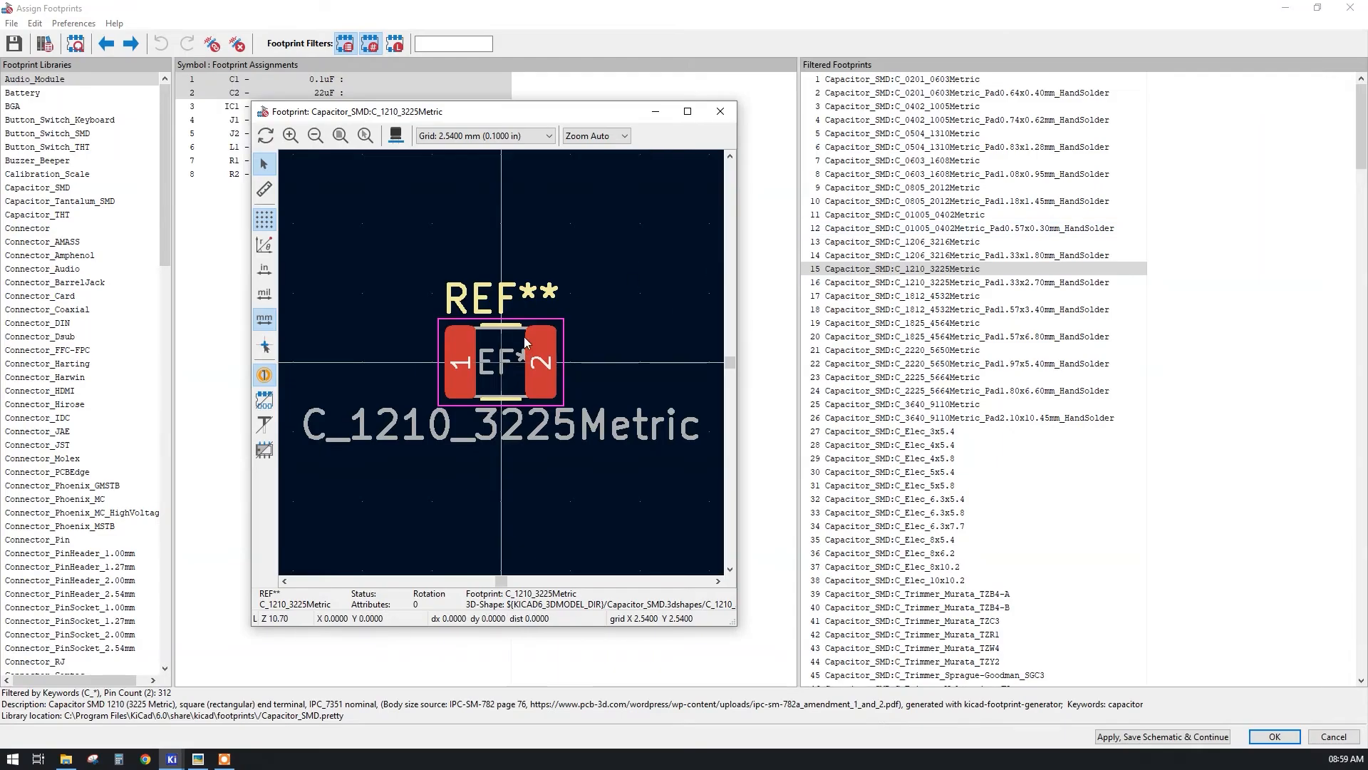
left_click(721, 111)
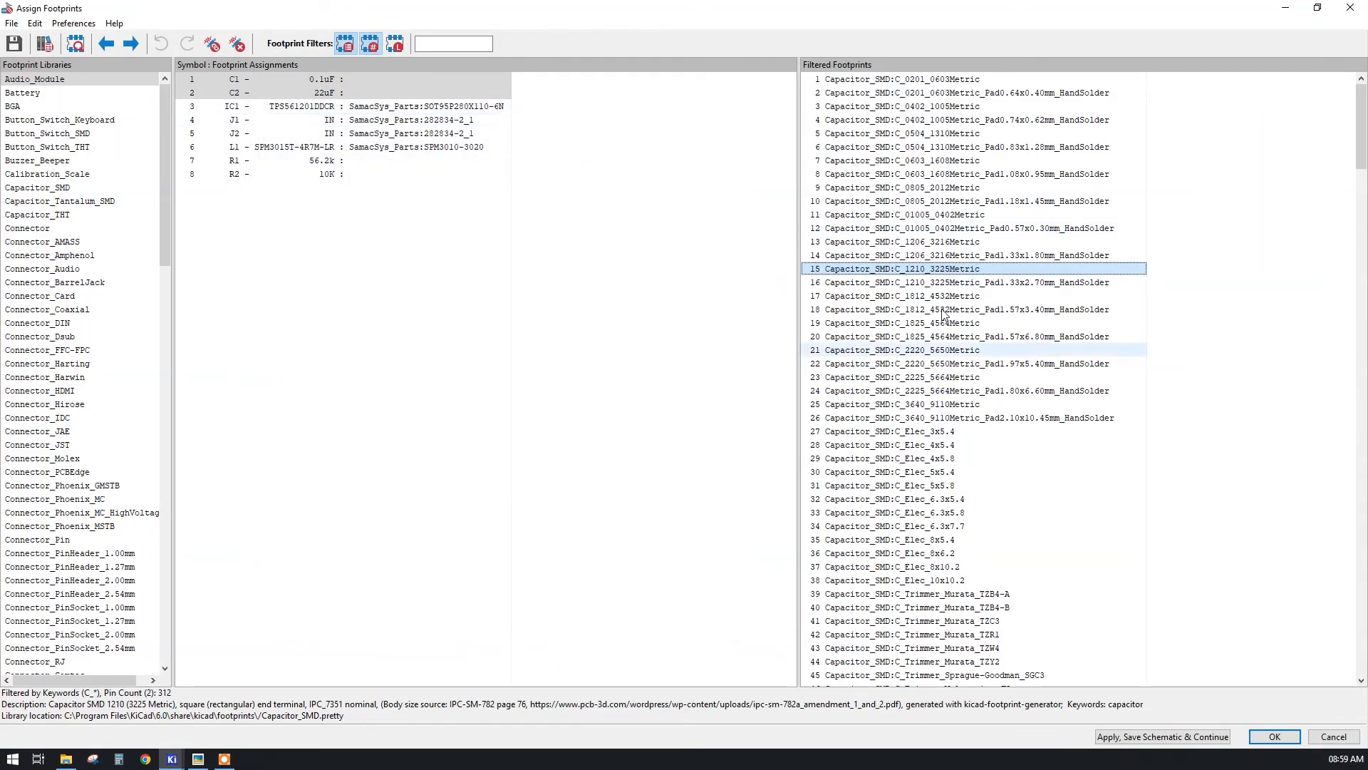
double_click(909, 269)
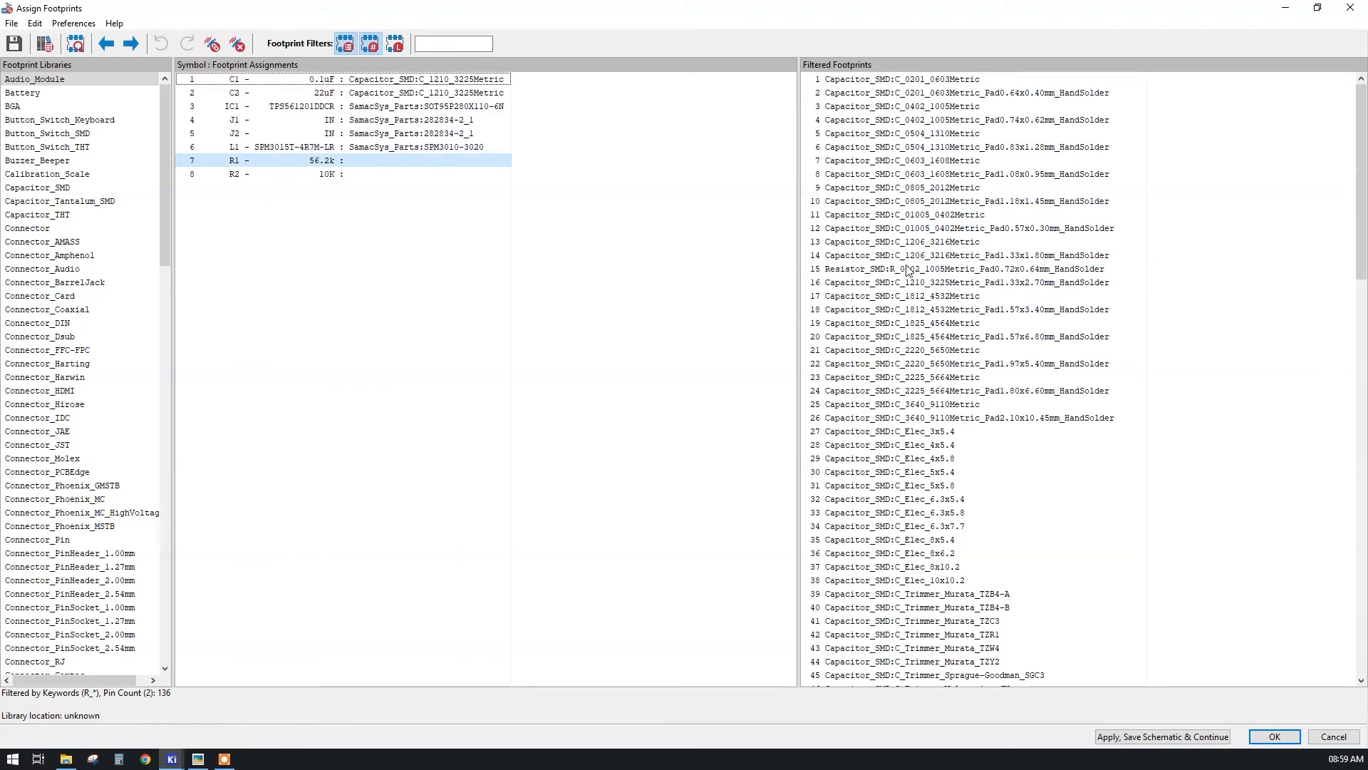
- Assign the Resistor_SMD:R_1210_3225Metric footprint to resistors R1 and R2
left_click(269, 178)
left_click(268, 162, "shift")
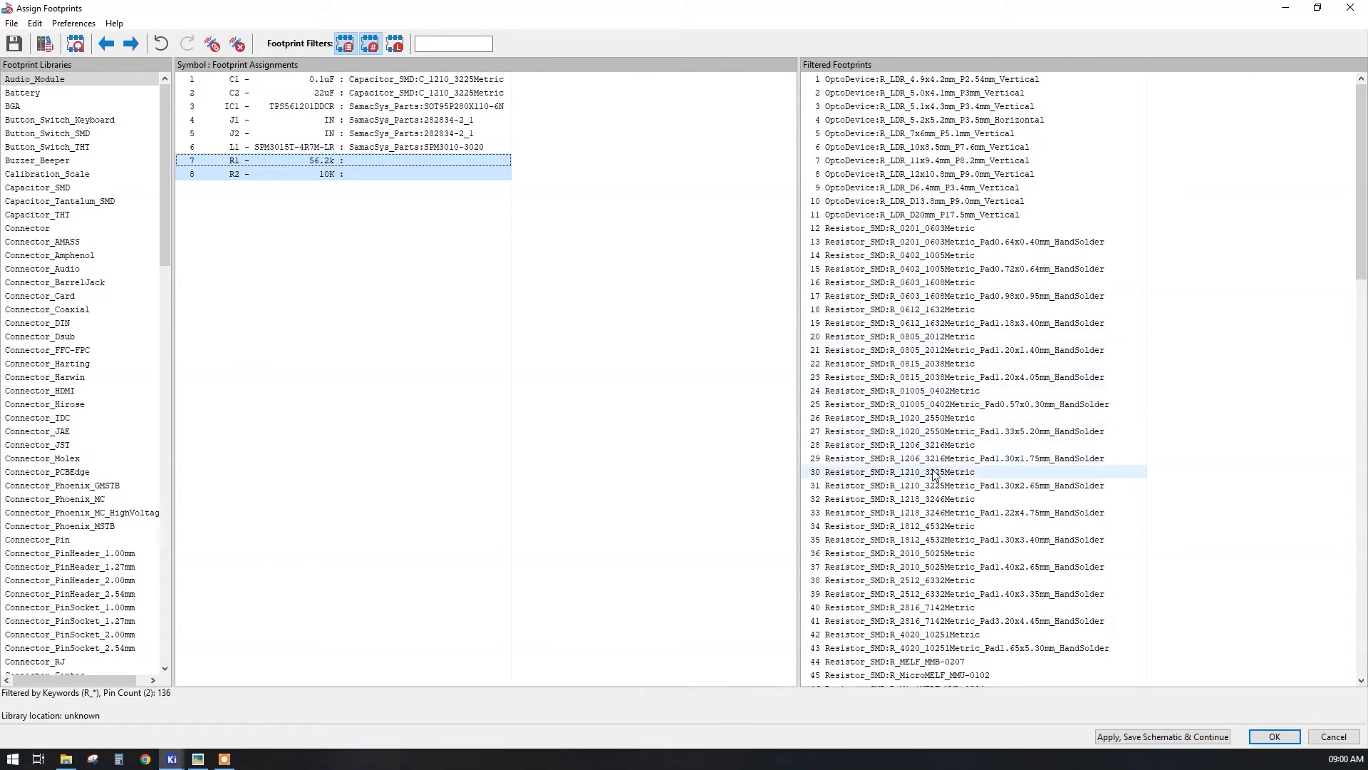
left_click(914, 473)
double_click(944, 473)
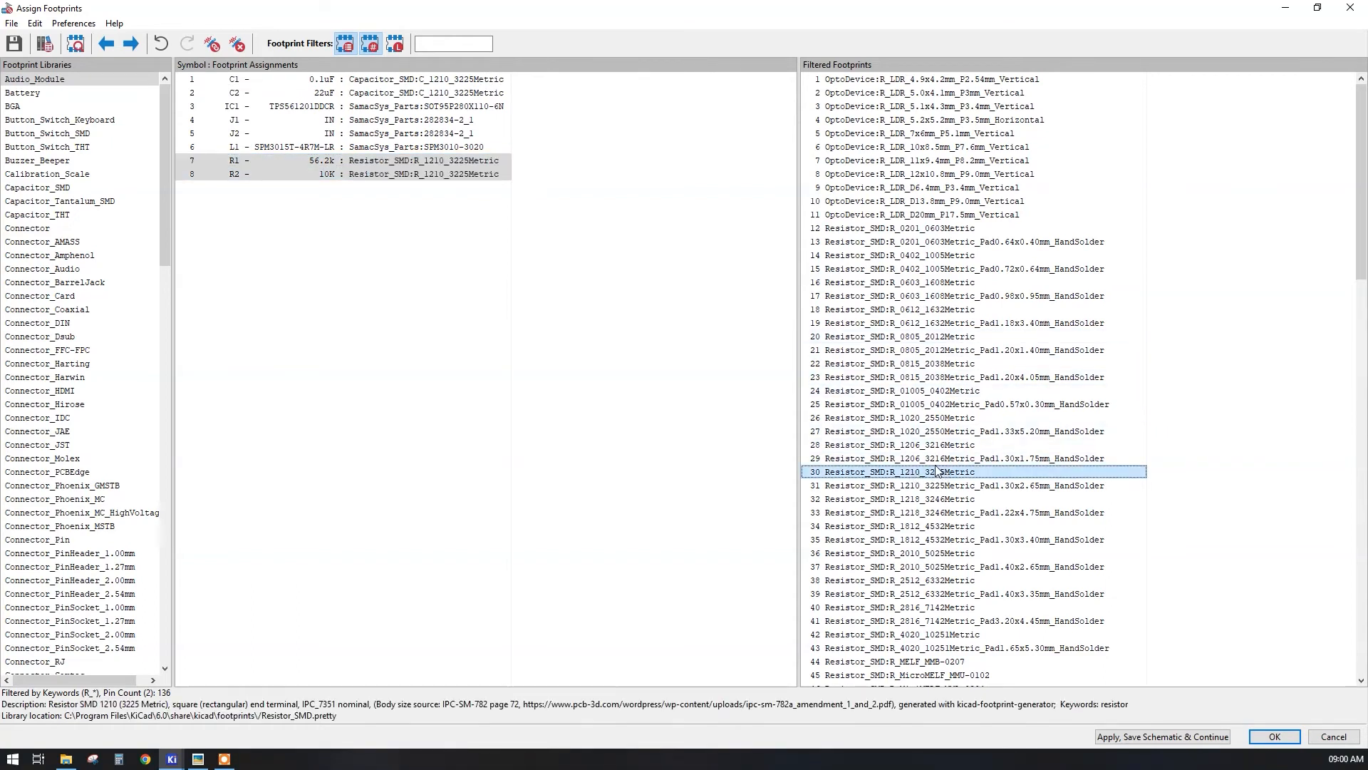
- View the R_1210_3225Metric footprint and measure the horizontal distance between its two pads
left_click(960, 473)
left_click(267, 192)
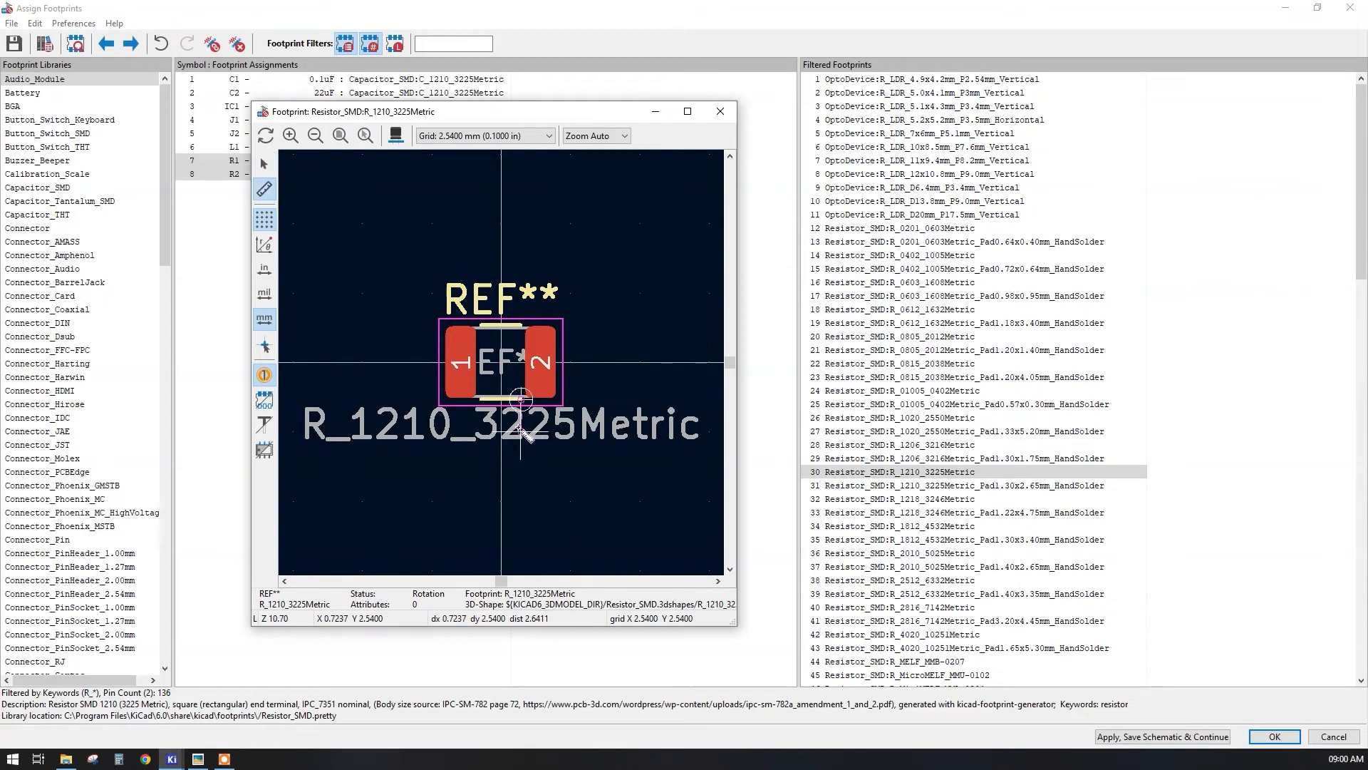
scroll(462, 385, "up", 3)
left_click(502, 364)
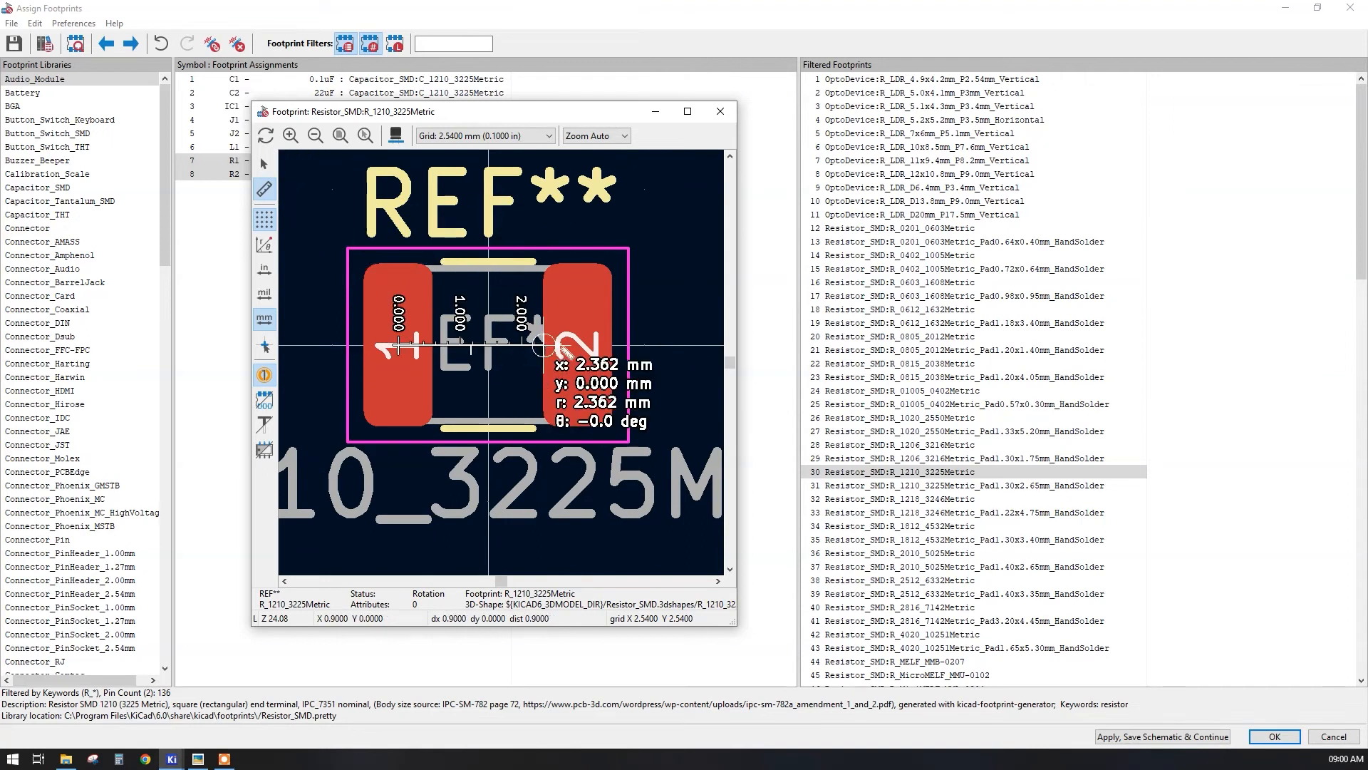
left_click(579, 347)
left_click(720, 112)
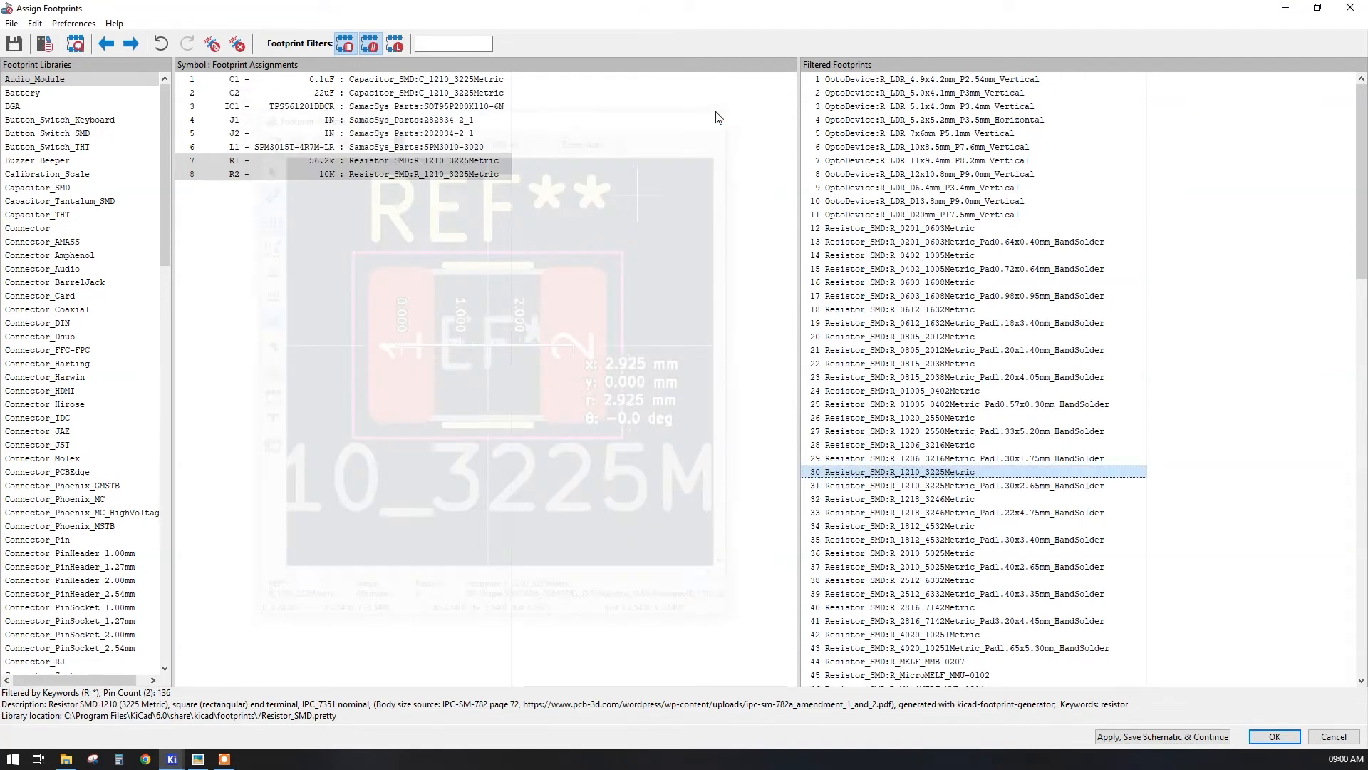
- Filter the footprint list by library only, with the keyword and pin-count filters turned off
left_click(692, 371)
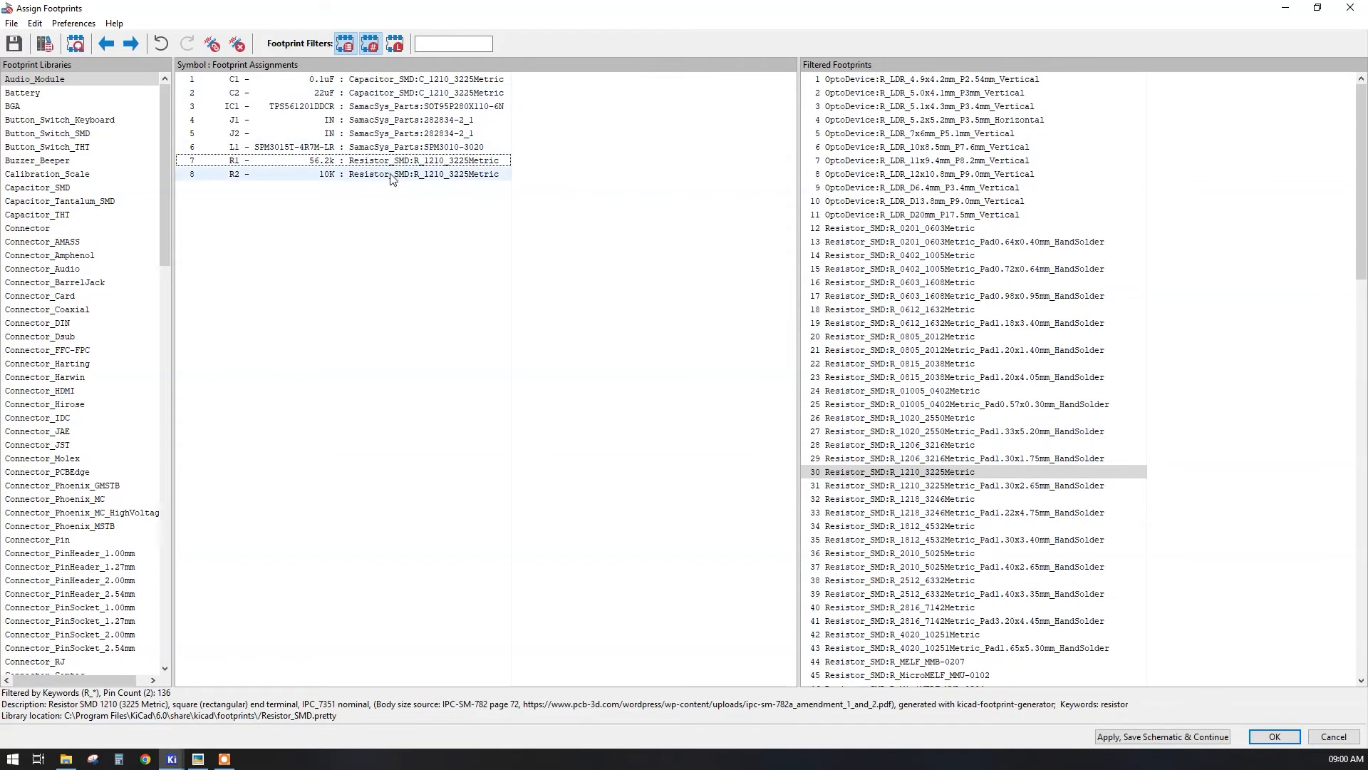
left_click(385, 107)
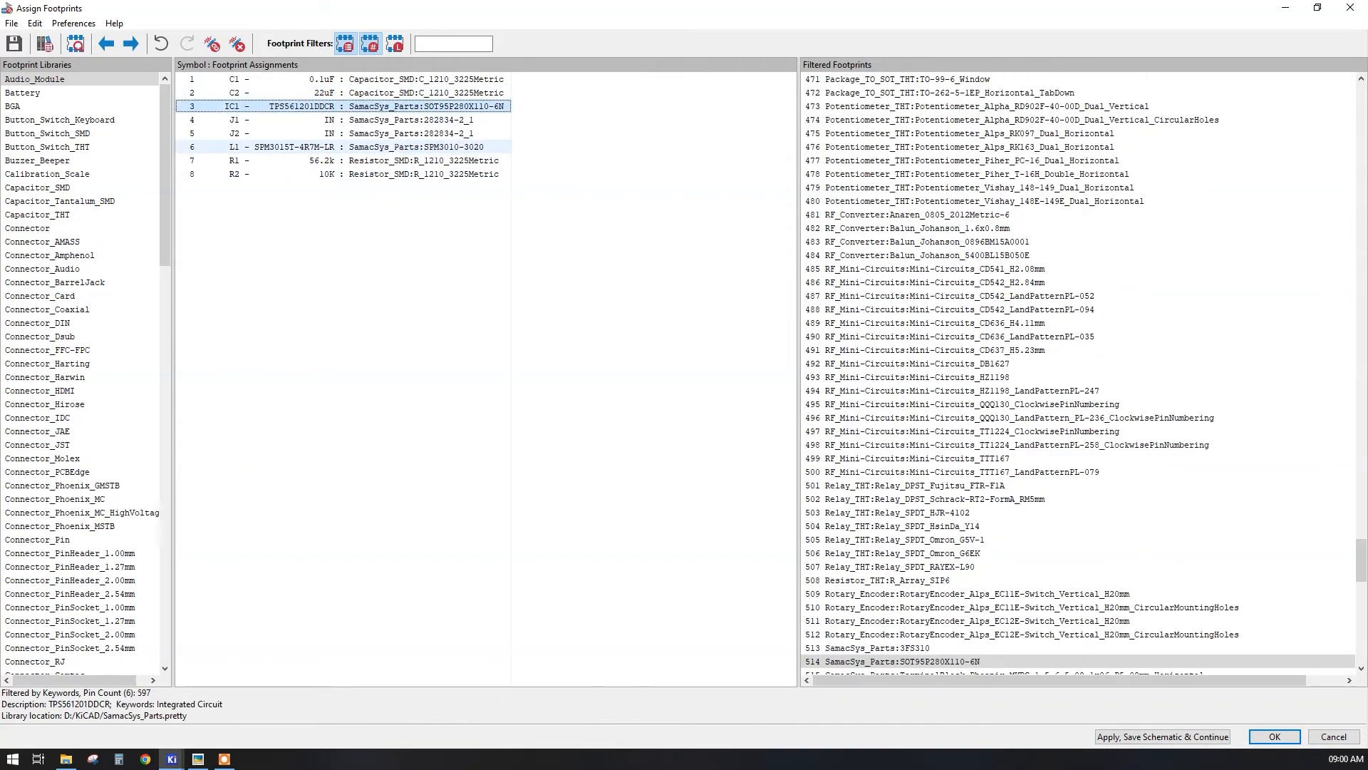
left_click(382, 147, "shift")
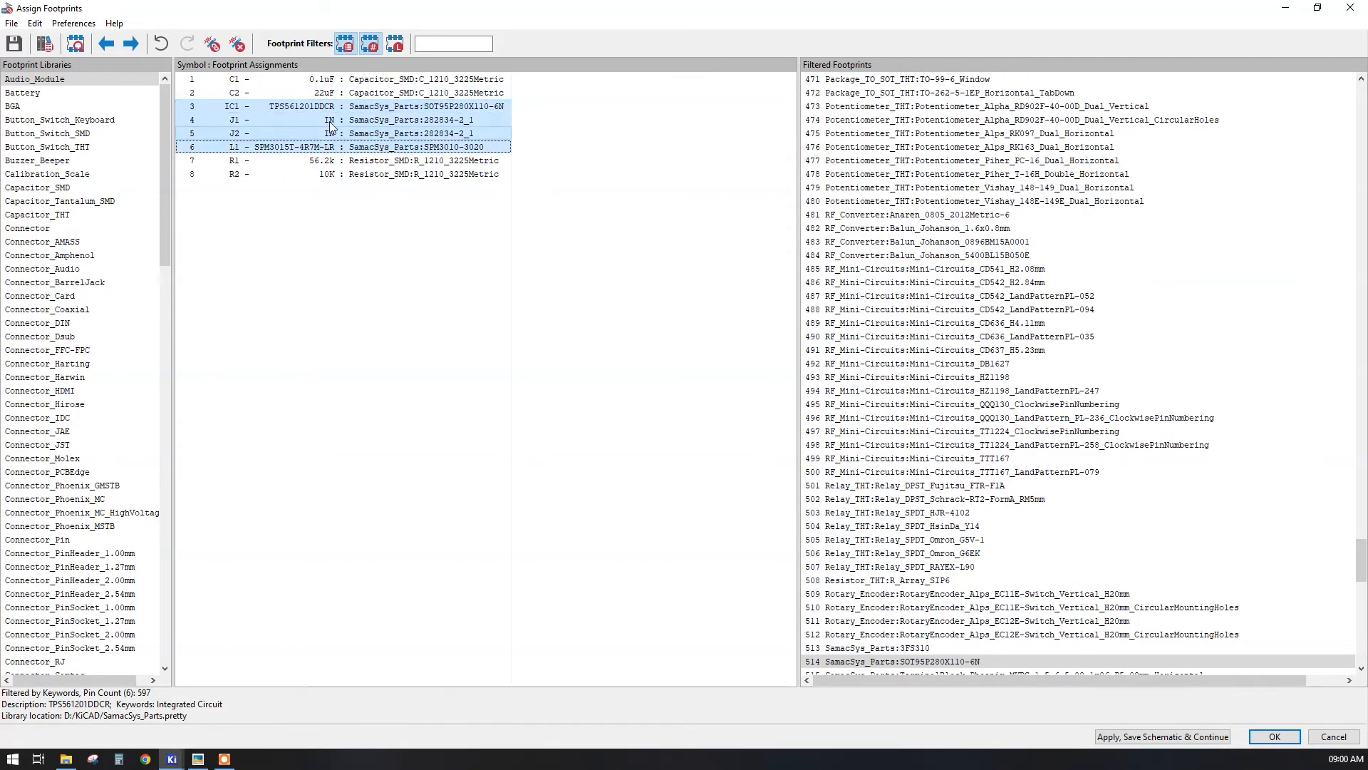
left_click(370, 45)
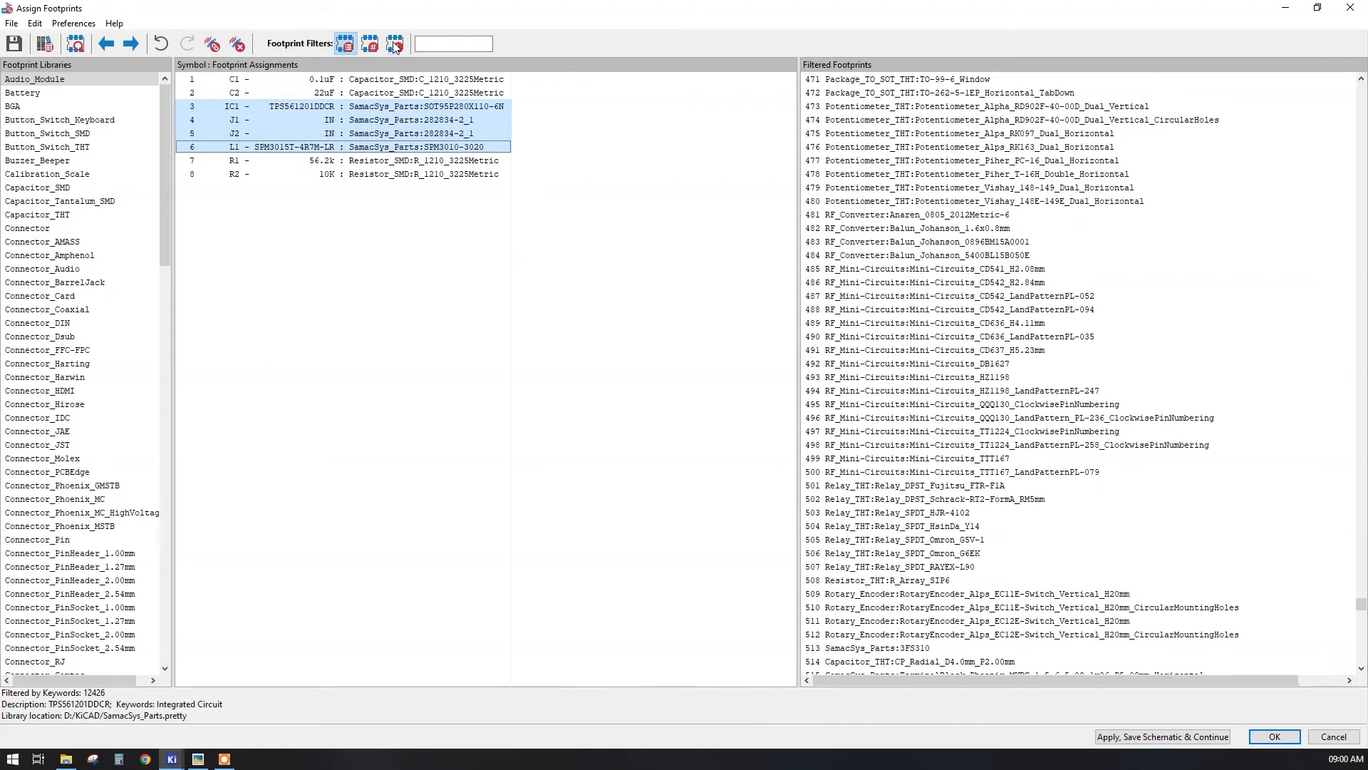
left_click(394, 45)
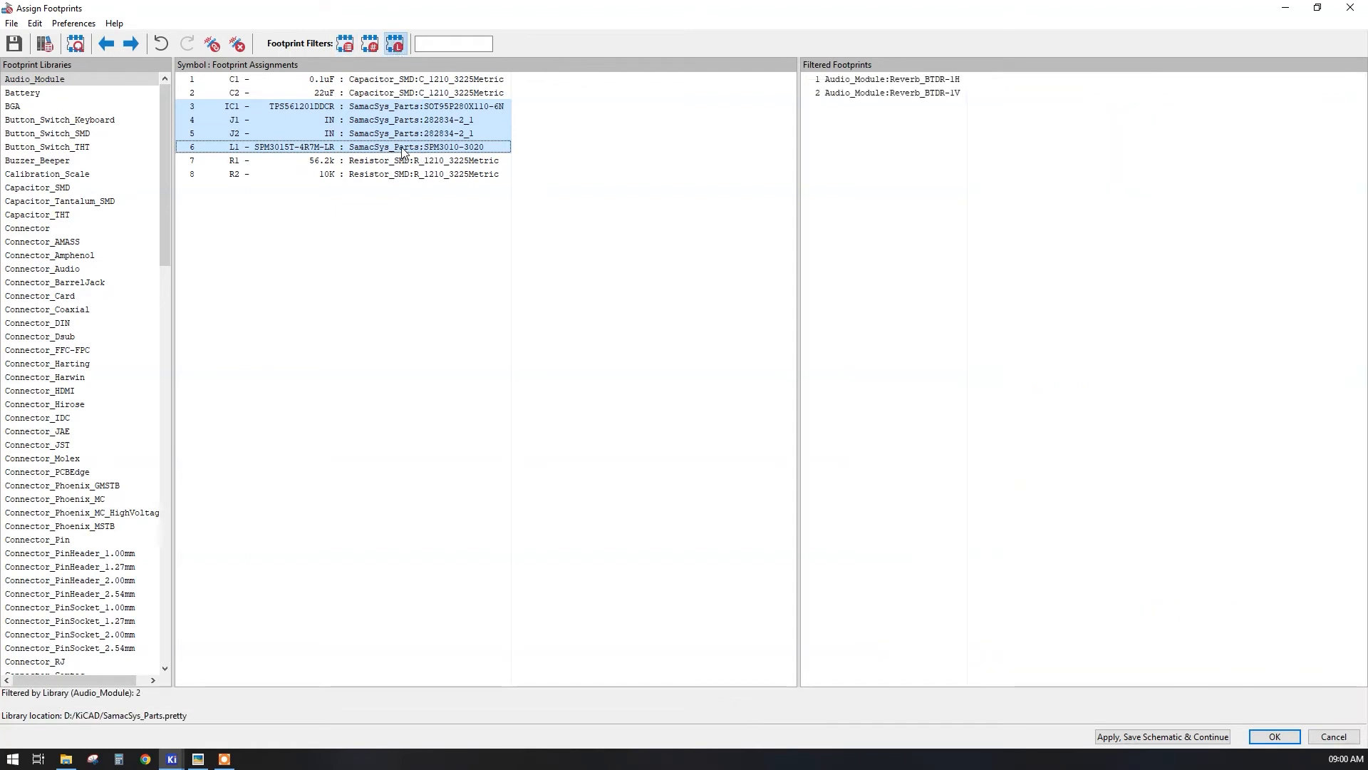
- Remove the footprint assignment from connector J2
left_click(403, 149)
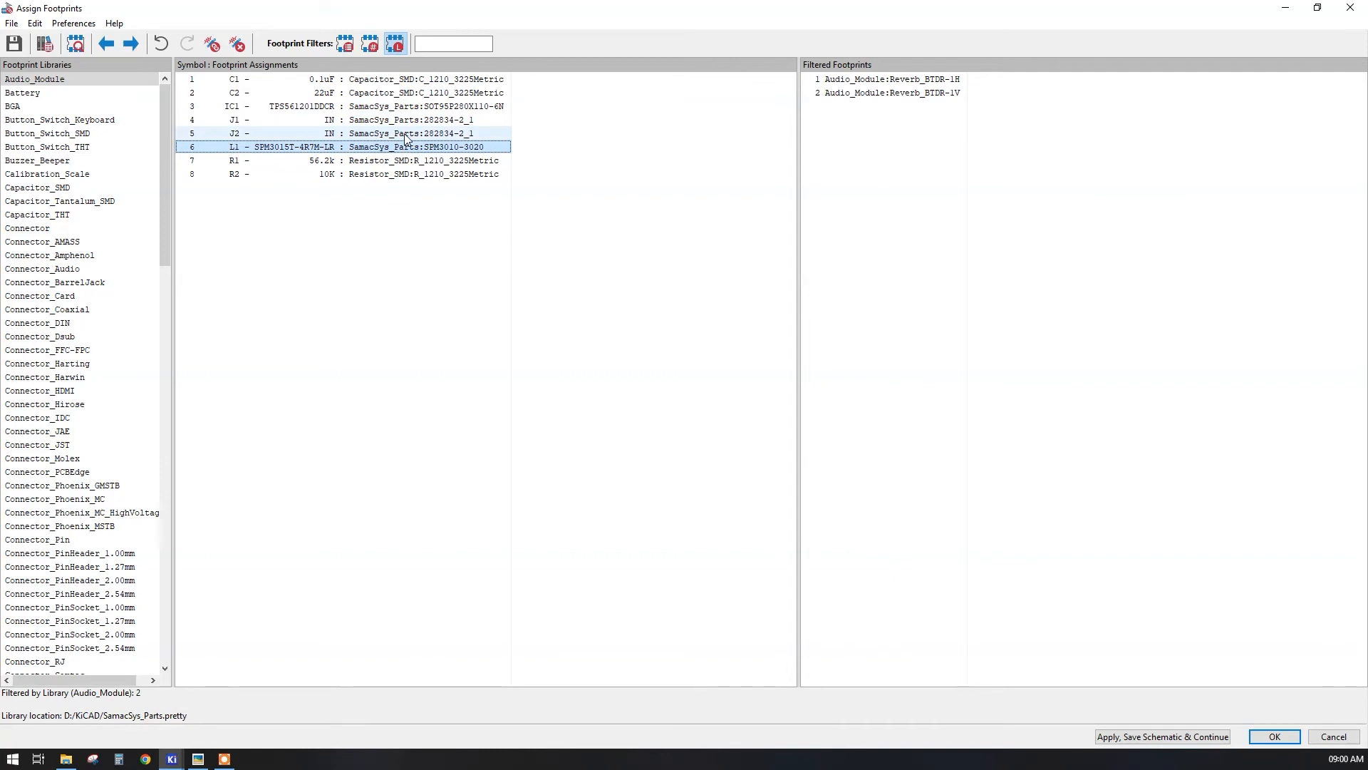
left_click(431, 134)
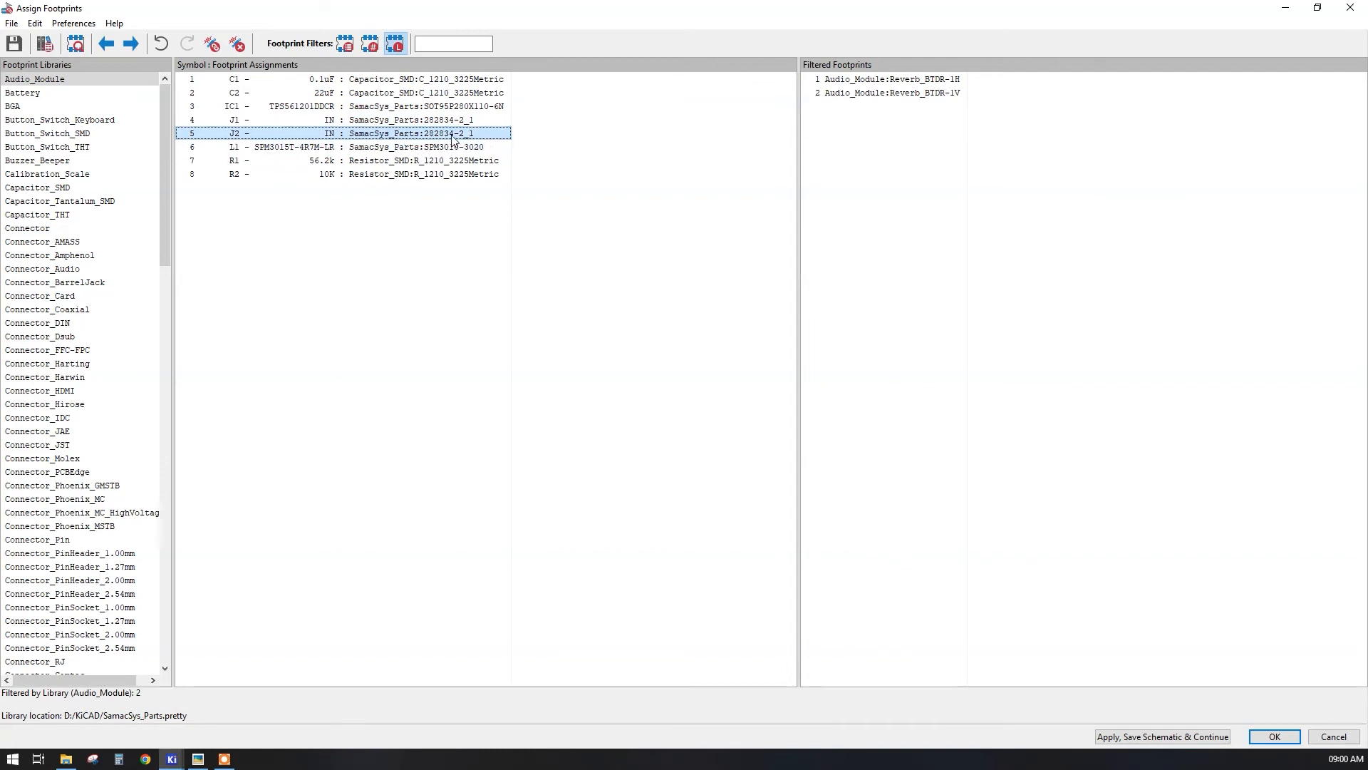
key("Delete")
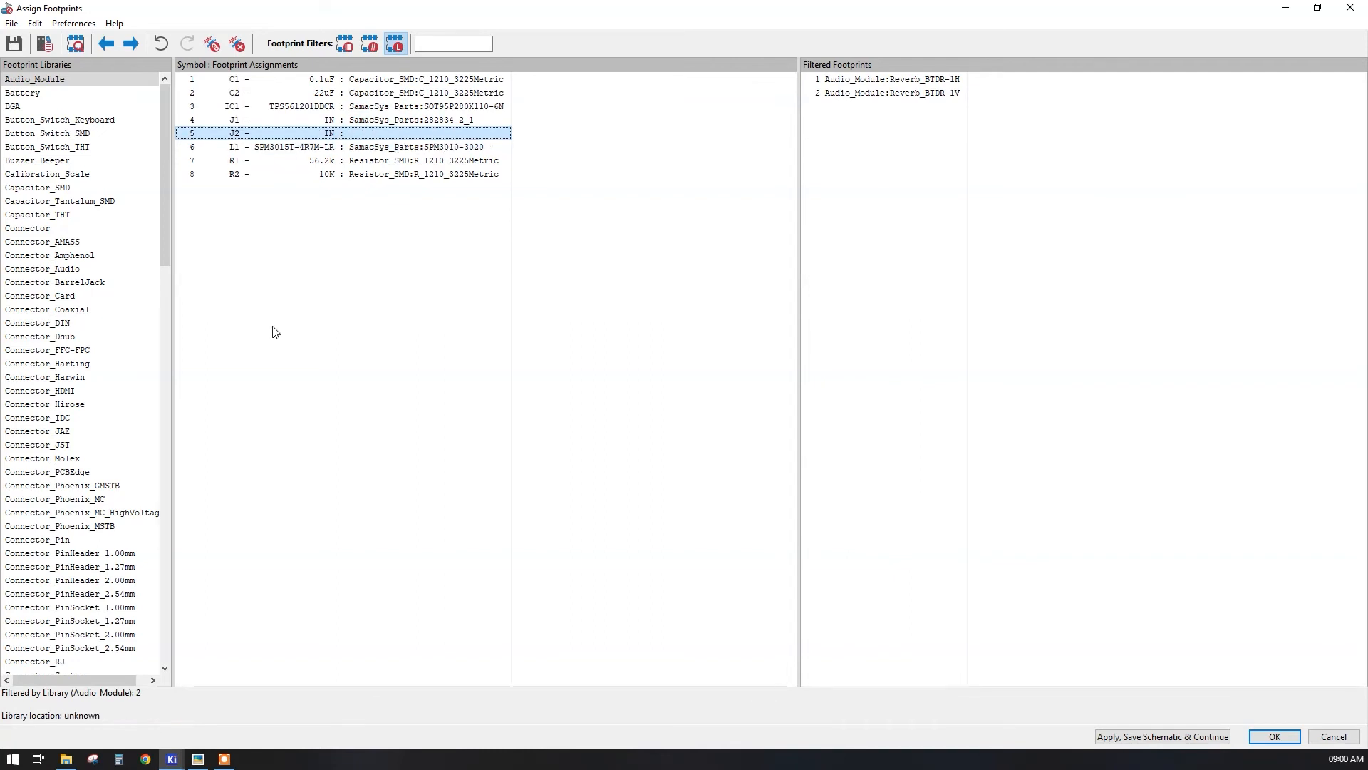
- List the SamacSys_Parts library and look through its footprints for connector J2's part
mouse_move(164, 220)
left_mouse_down()
mouse_move(165, 307)
mouse_move(167, 233)
left_mouse_up()
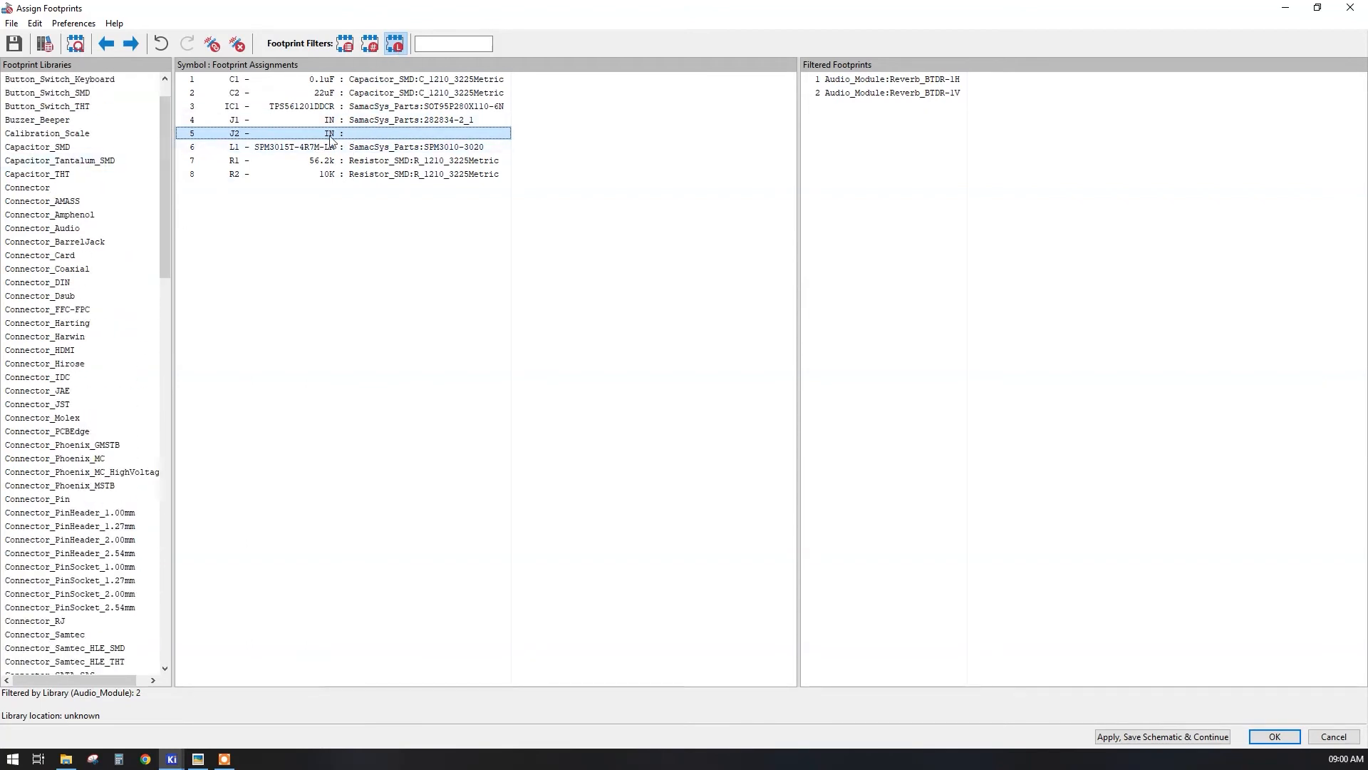
left_click_drag(159, 107, 148, 520)
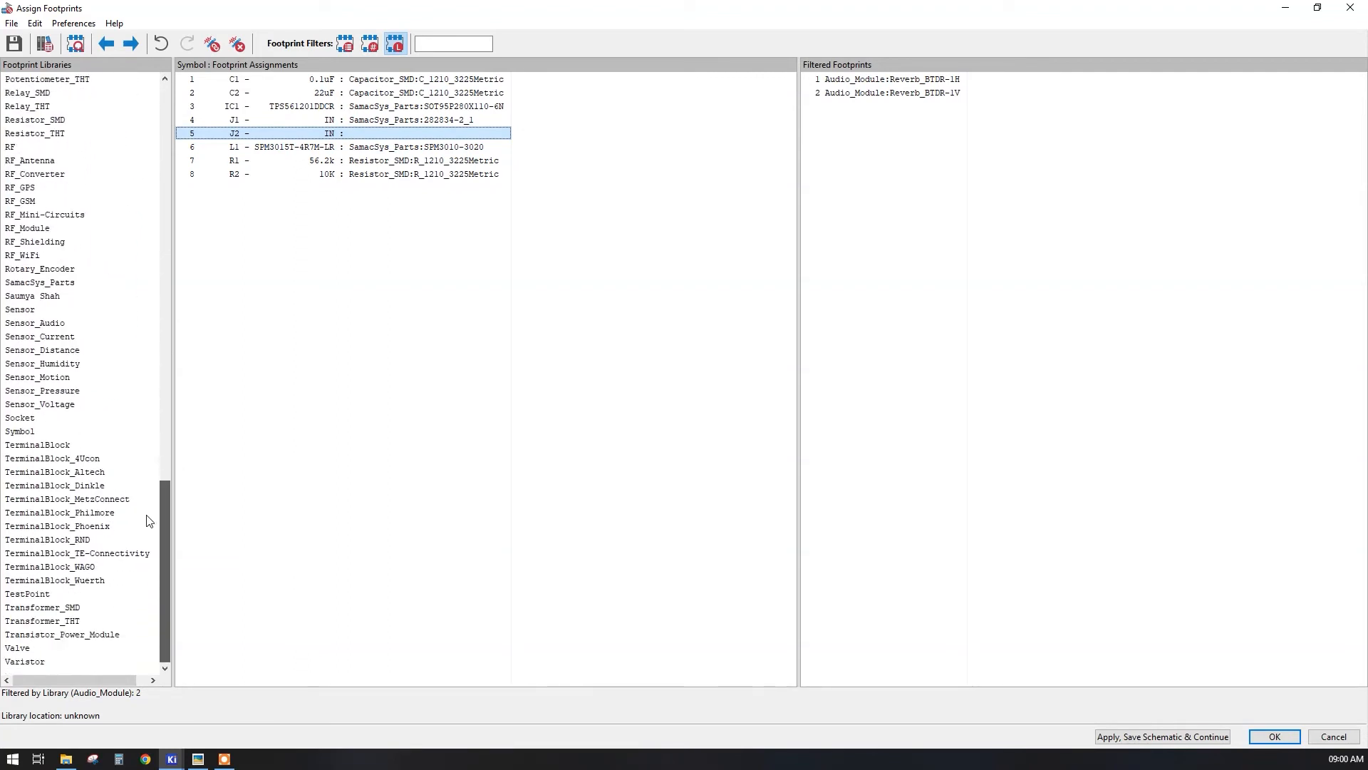
left_click(52, 282)
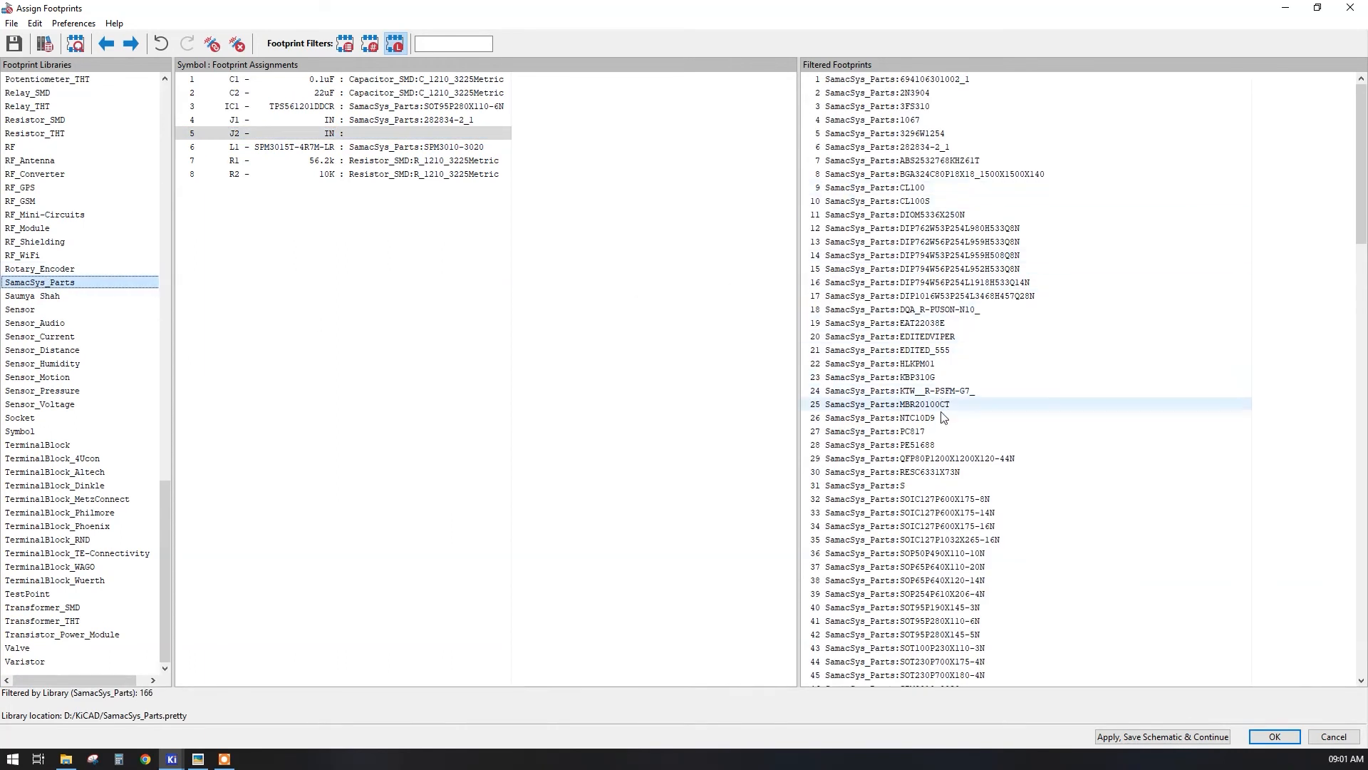
scroll(938, 447, "down", 9)
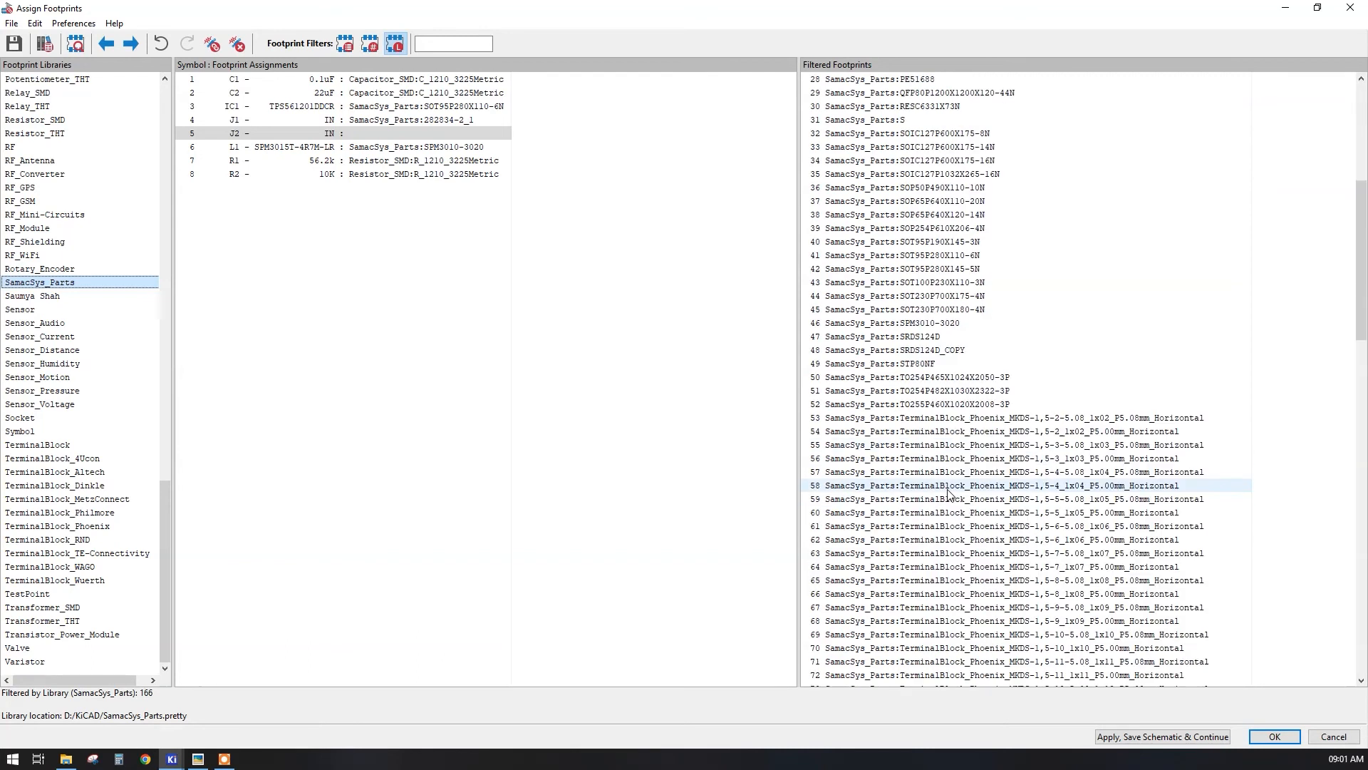
scroll(951, 338, "down", 20)
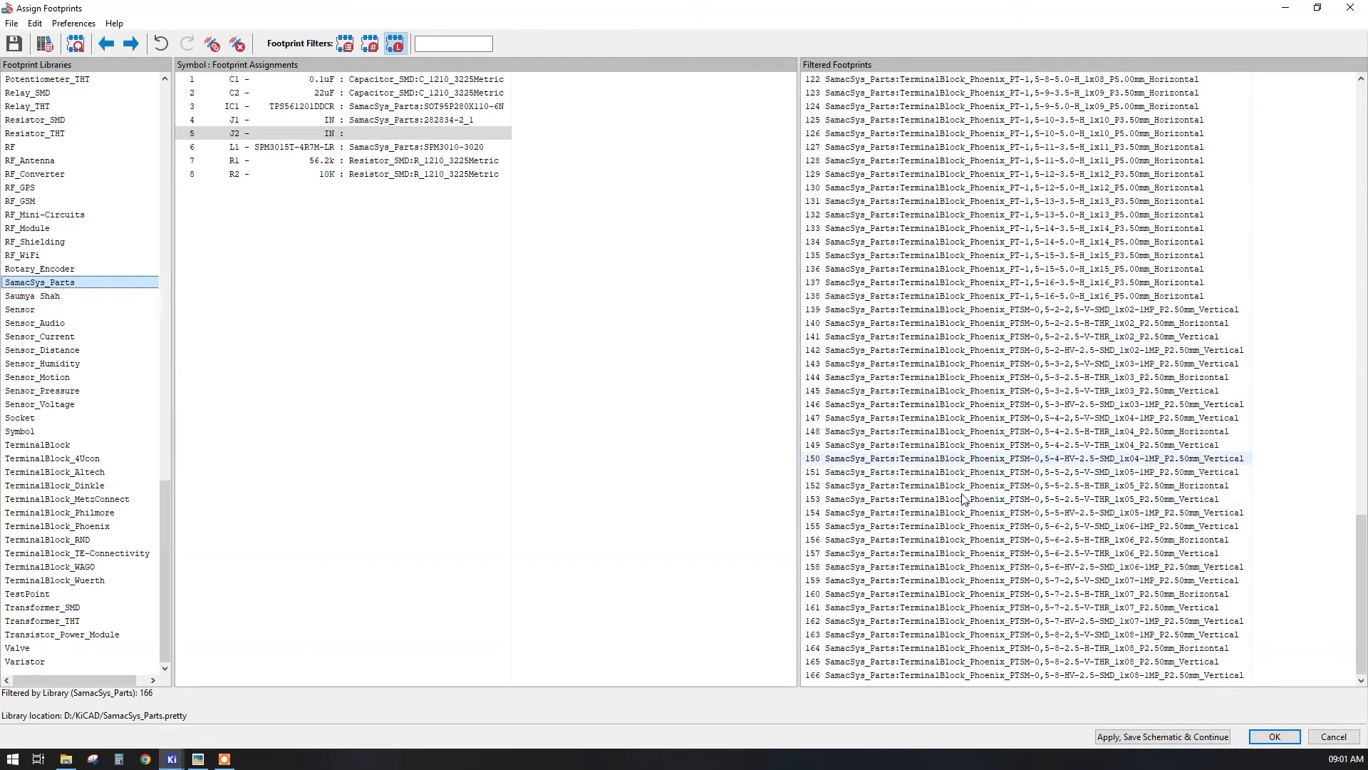
left_click_drag(1359, 599, 1359, 233)
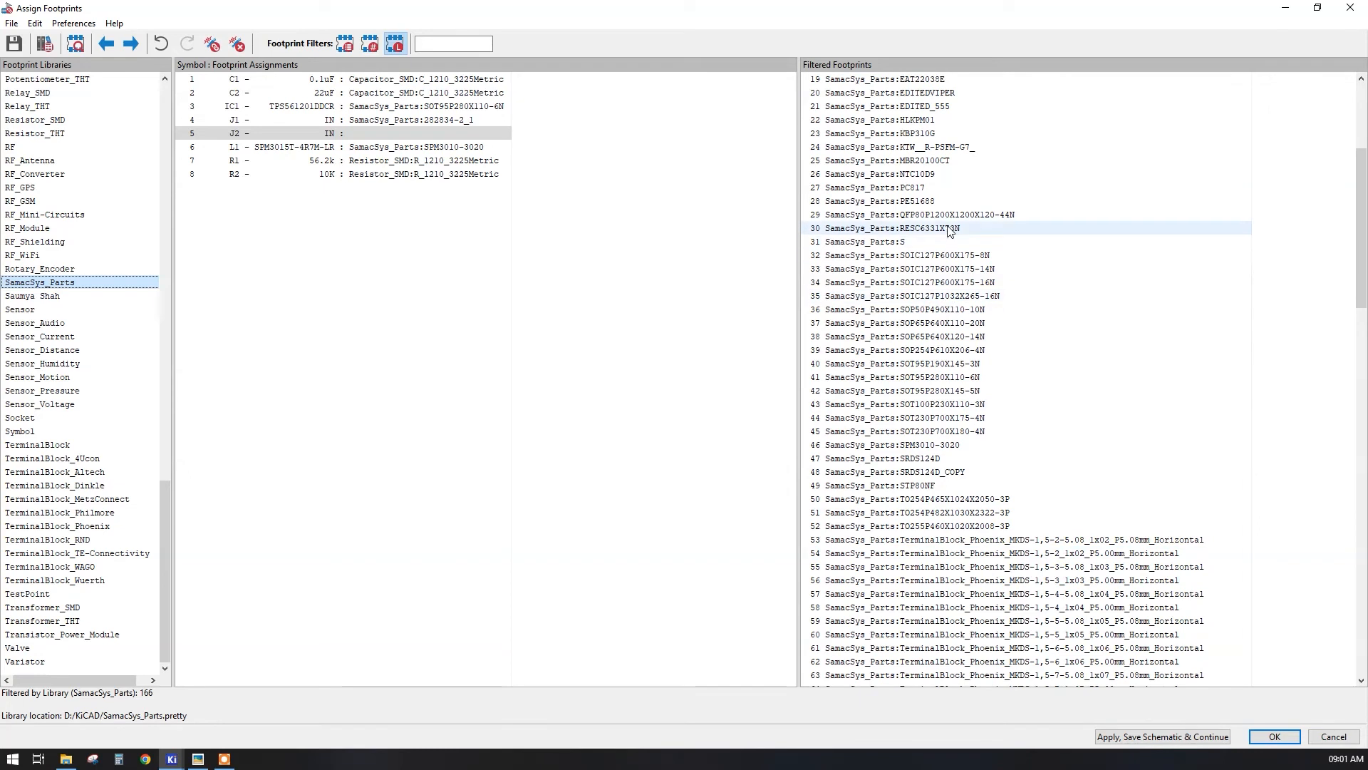
scroll(962, 214, "up", 3)
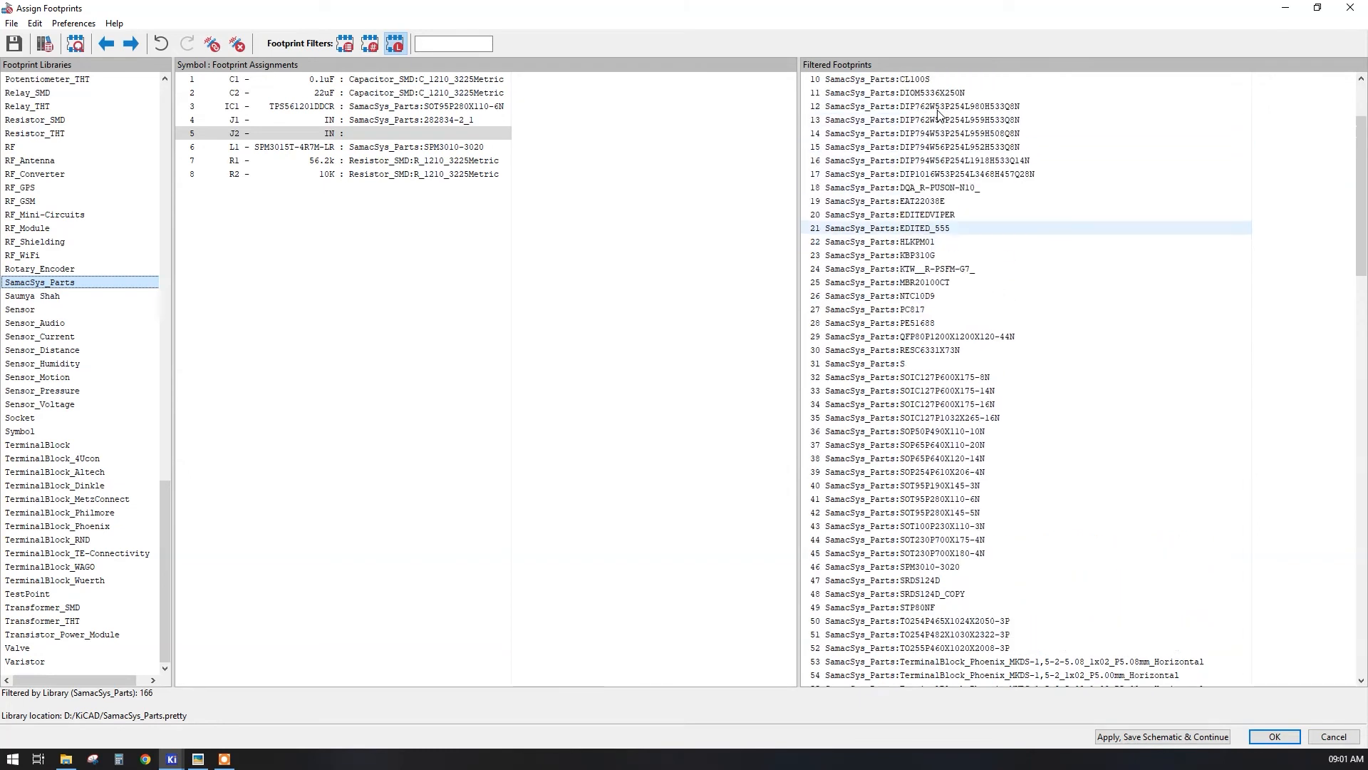
scroll(976, 225, "up", 3)
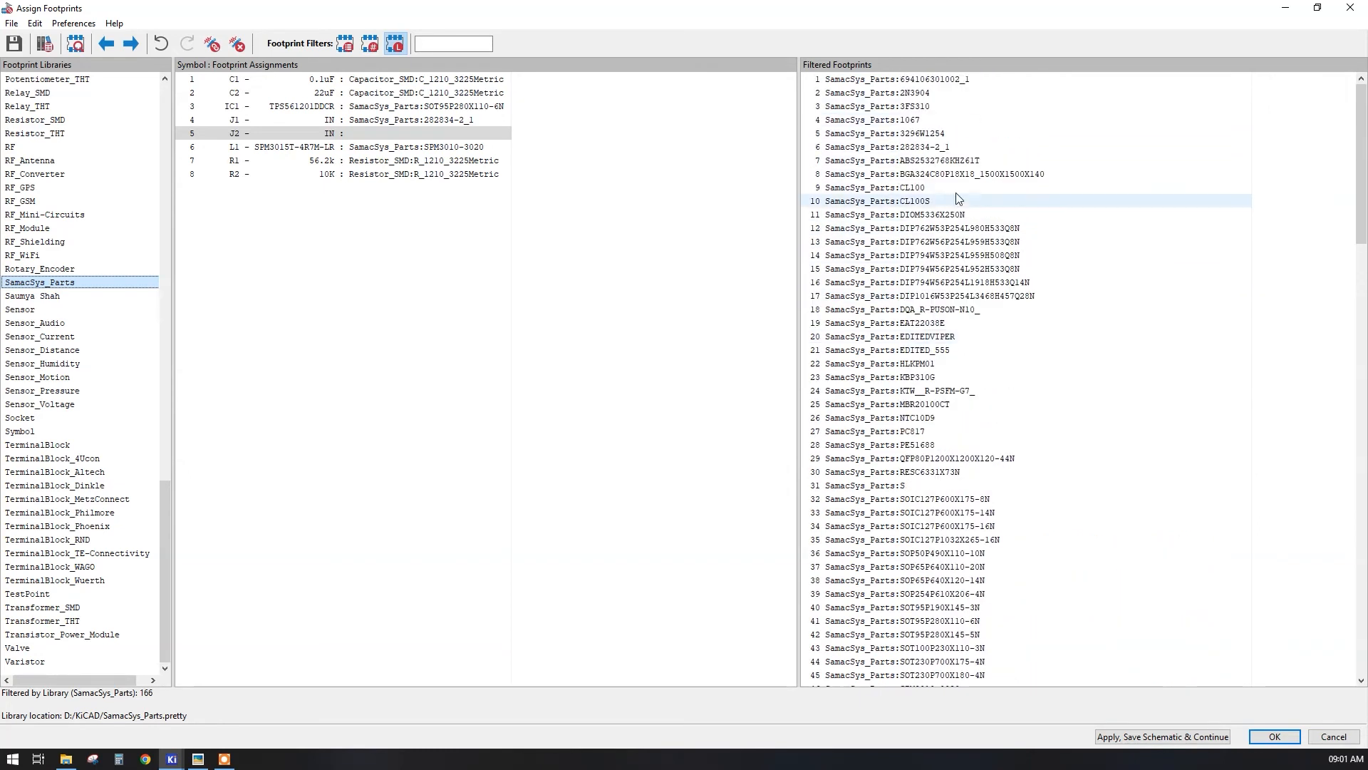
- Preview the SamacSys_Parts footprint 282834-2_1 and inspect its 3D model from the side
left_click(905, 148)
right_click(905, 150)
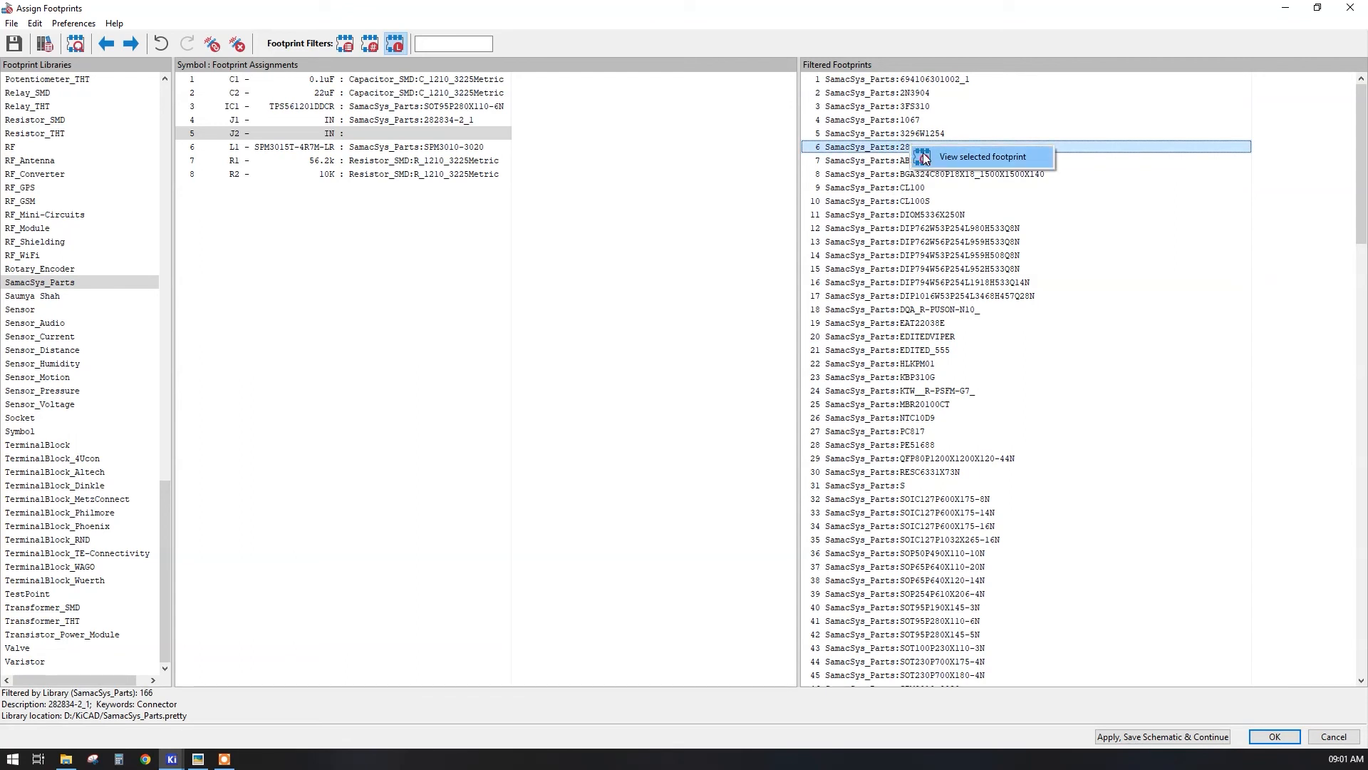
left_click(929, 156)
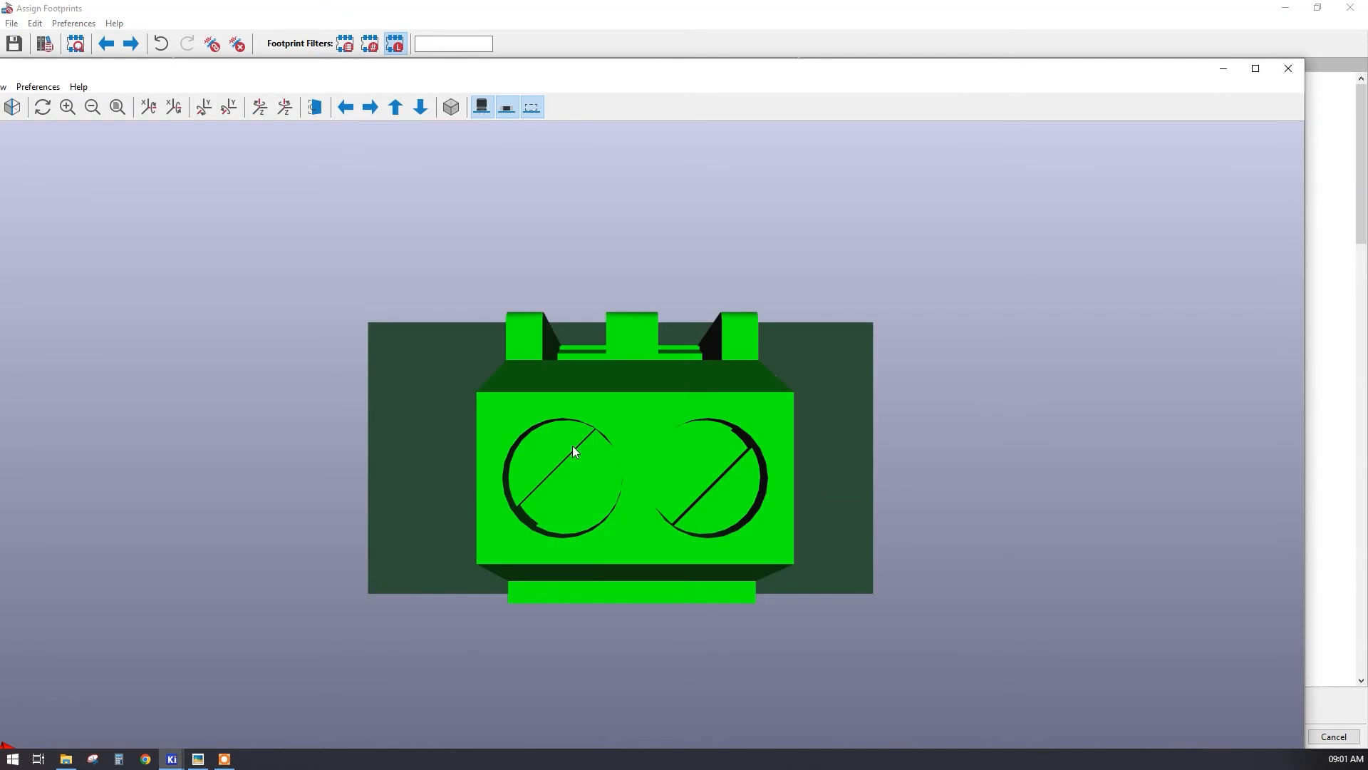
left_click_drag(571, 446, 843, 437)
left_click(1278, 75)
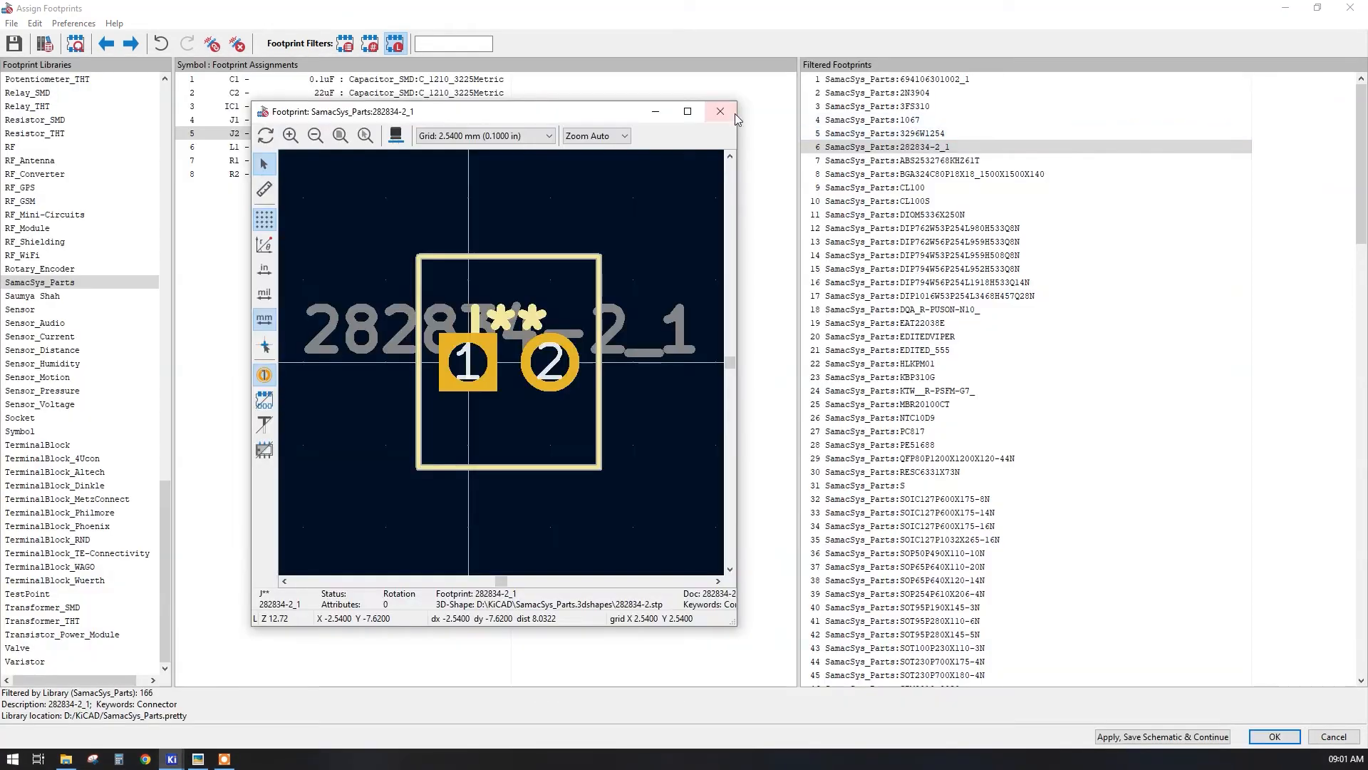
left_click(737, 105)
- Assign the footprint SamacSys_Parts:282834-2_1 to connector J2 and accept the footprint assignments
double_click(865, 148)
left_click(474, 136)
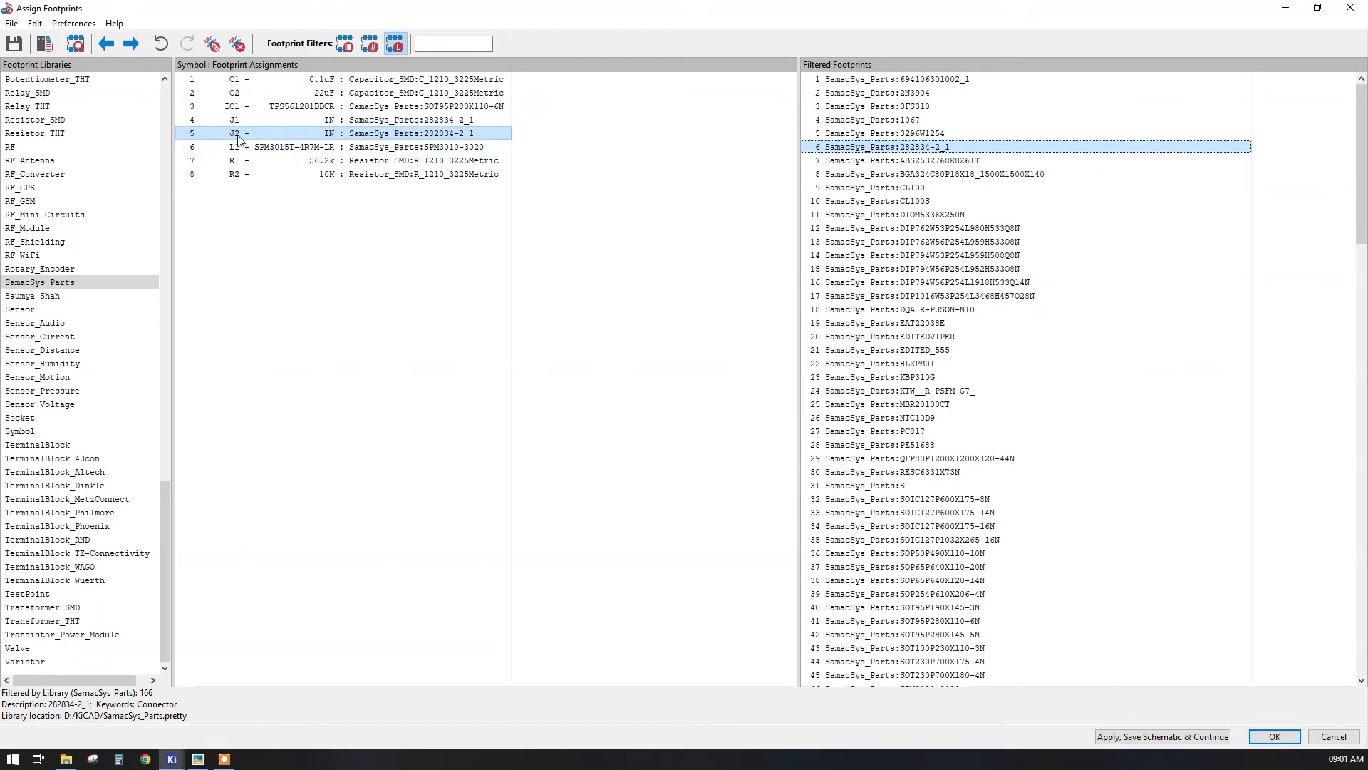
left_click(1274, 736)
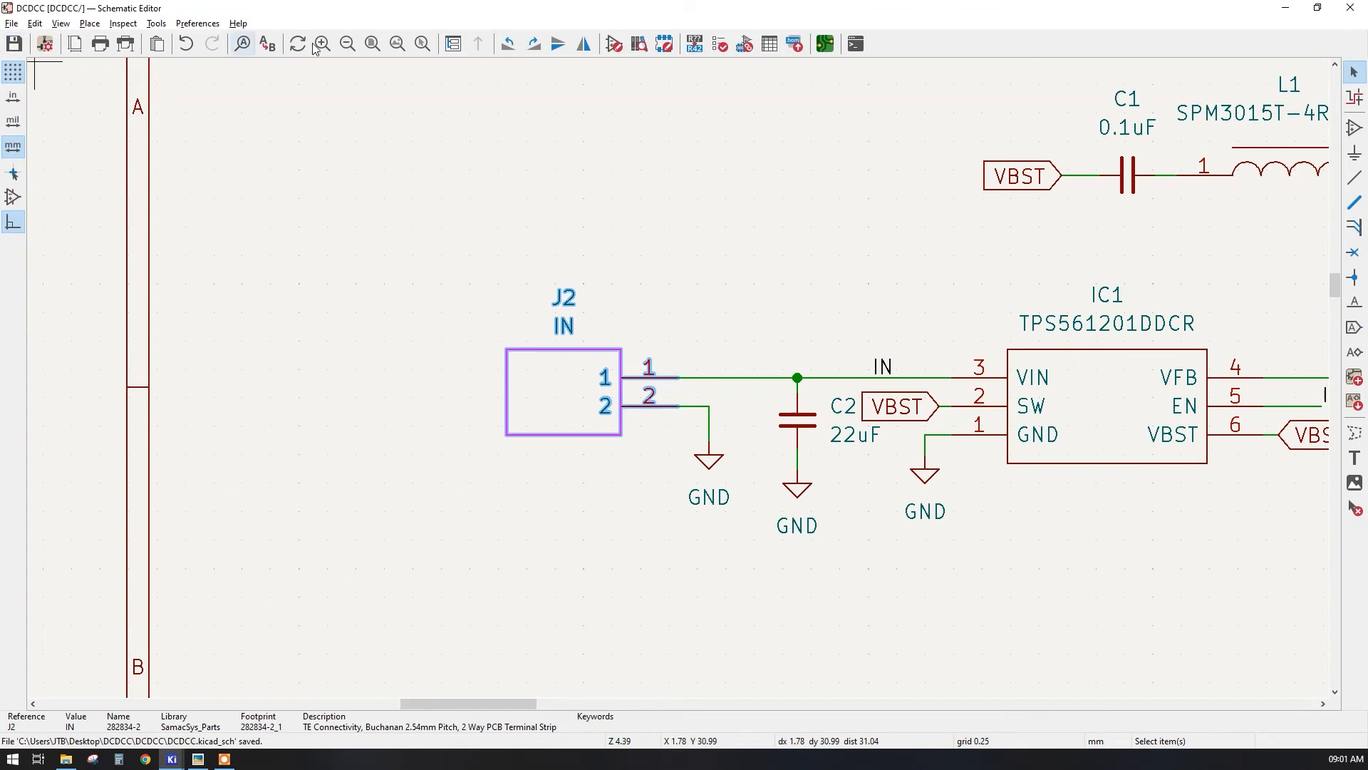
- Open the board layout, update it from the schematic, and place the imported footprints as a group in the upper part of the sheet
left_click(397, 44)
scroll(666, 392, "up", 4)
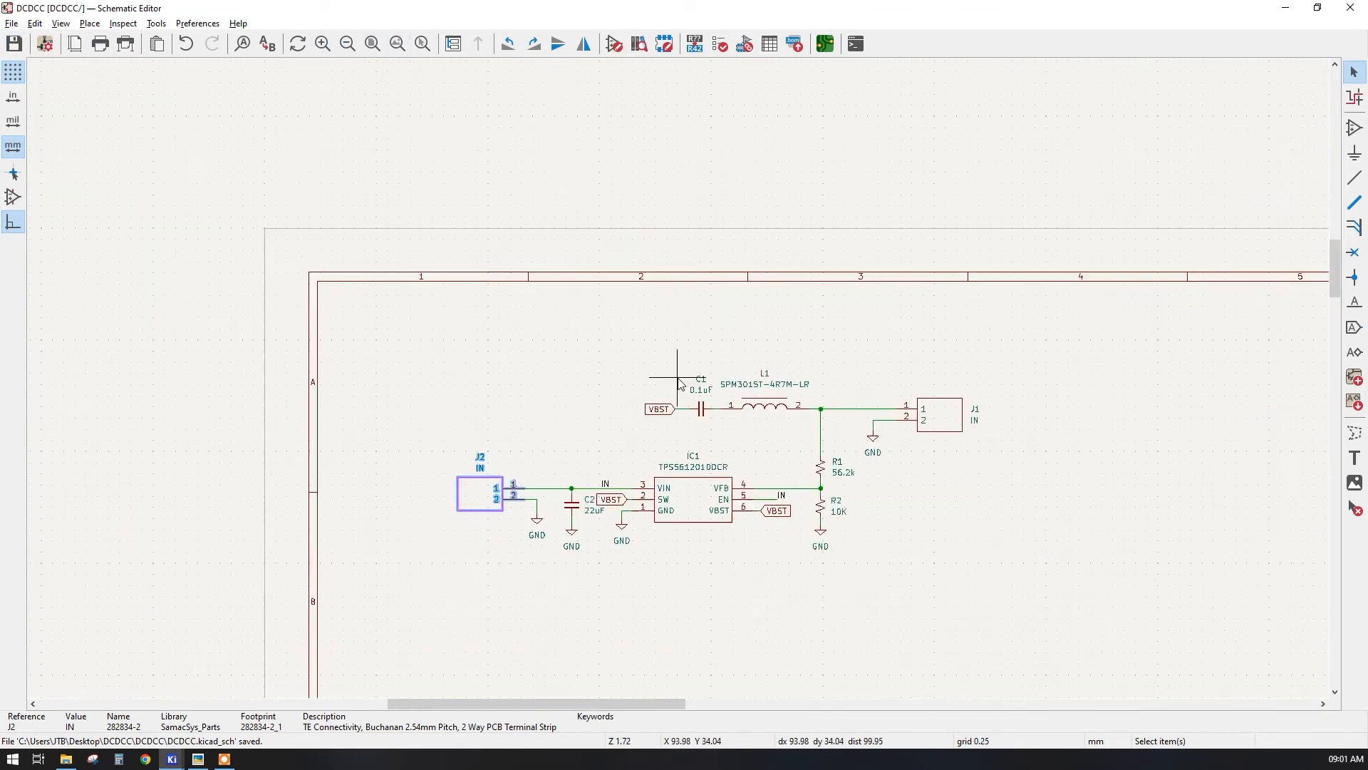
middle_click_drag(709, 406, 674, 333)
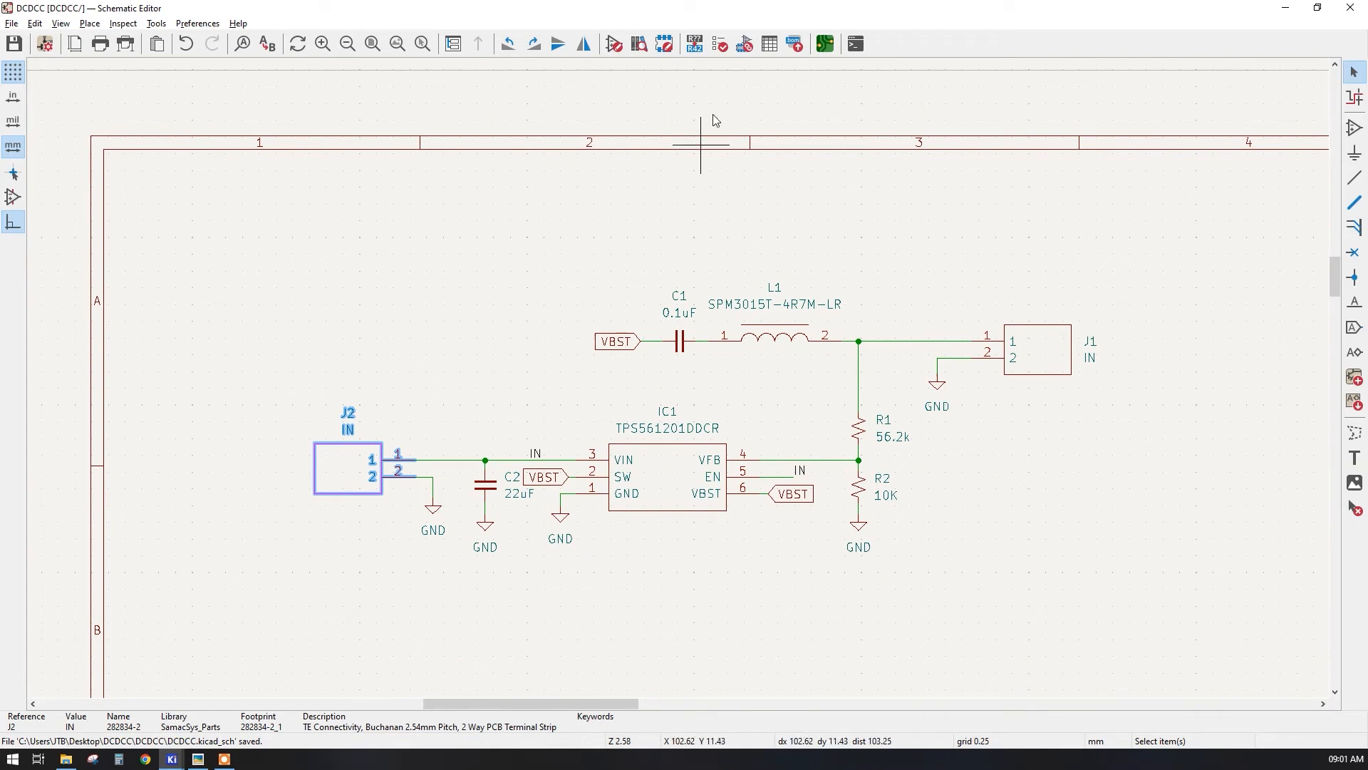
left_click(822, 47)
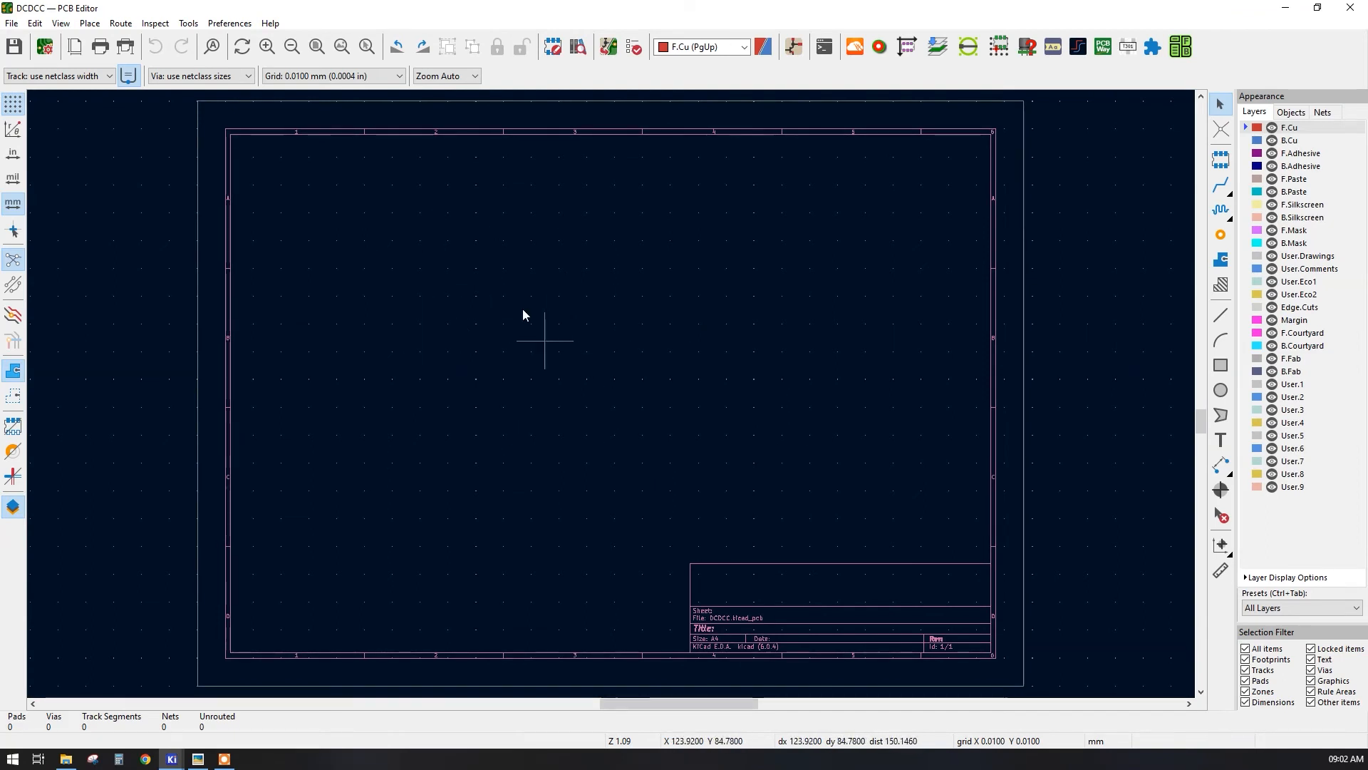
left_click(609, 49)
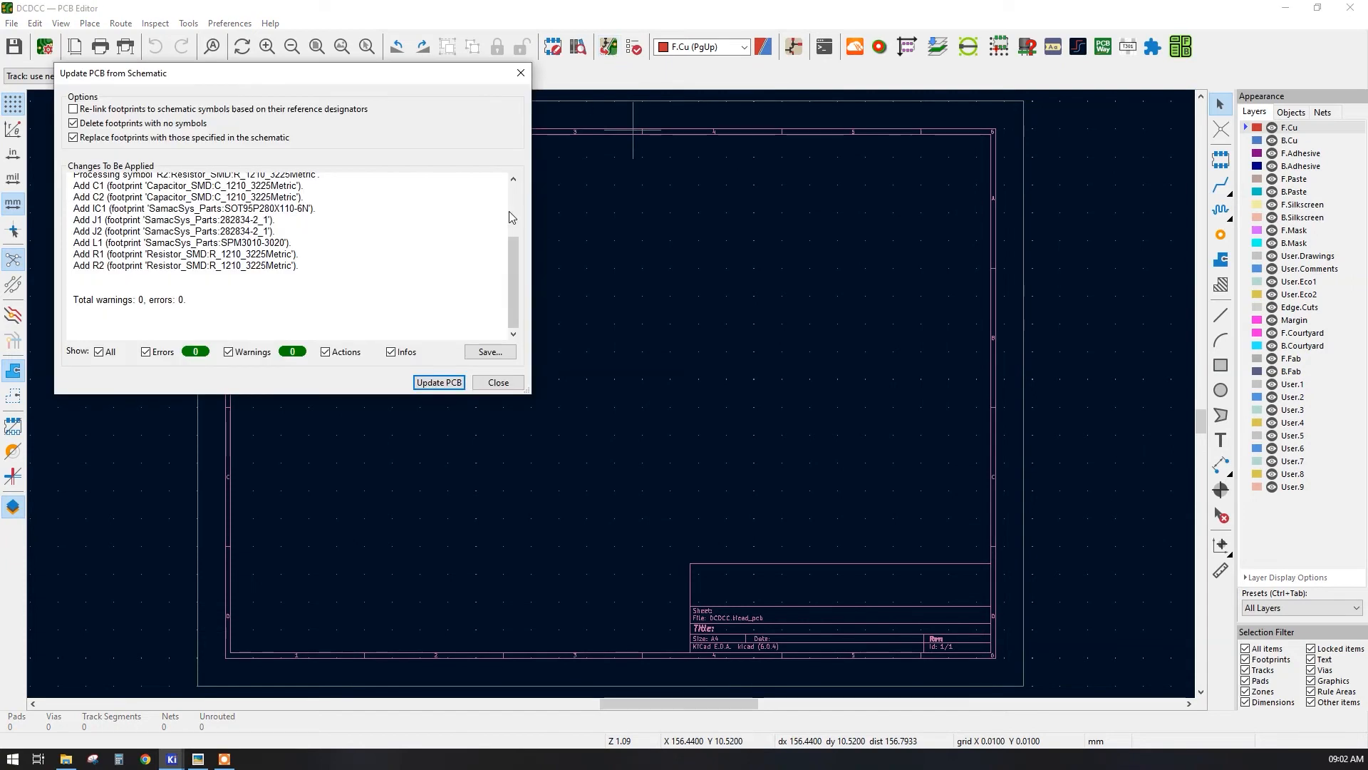
left_click(429, 386)
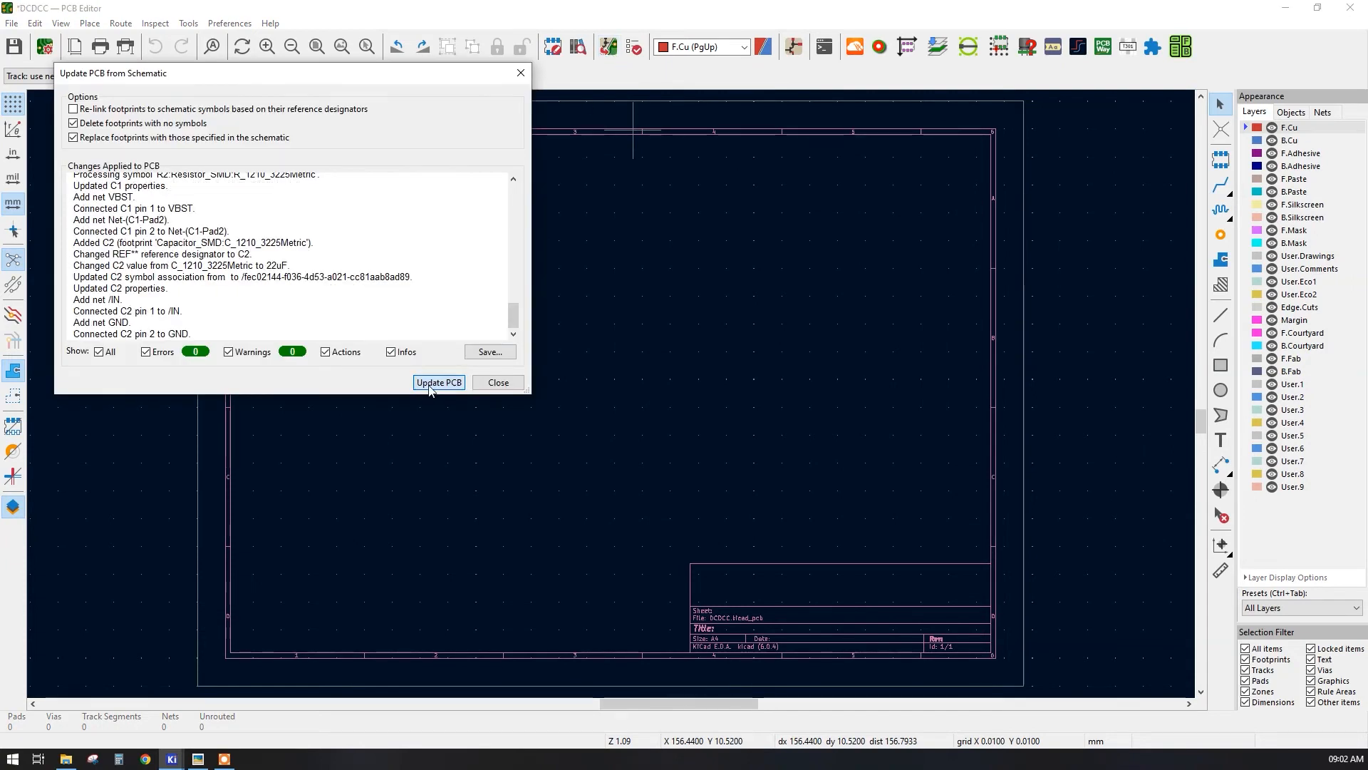
left_click(498, 382)
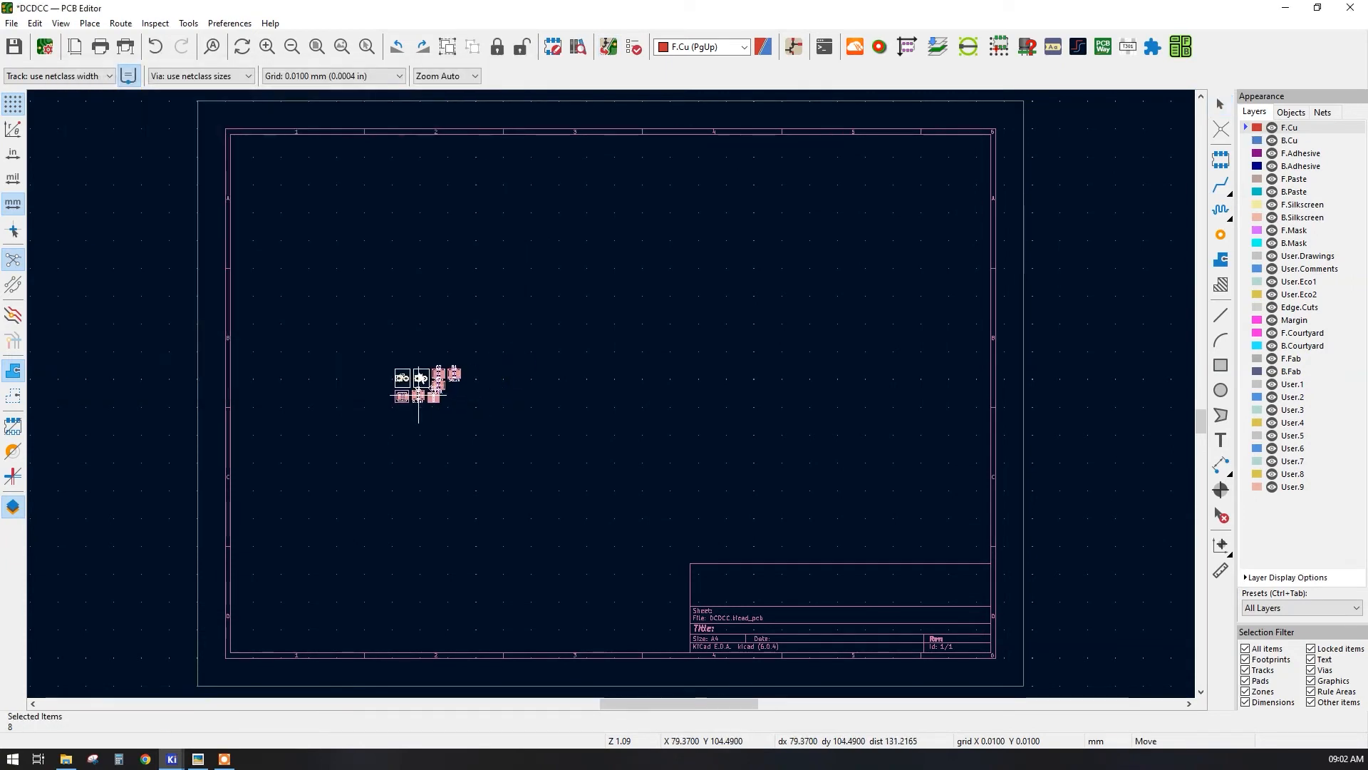
left_click(506, 305)
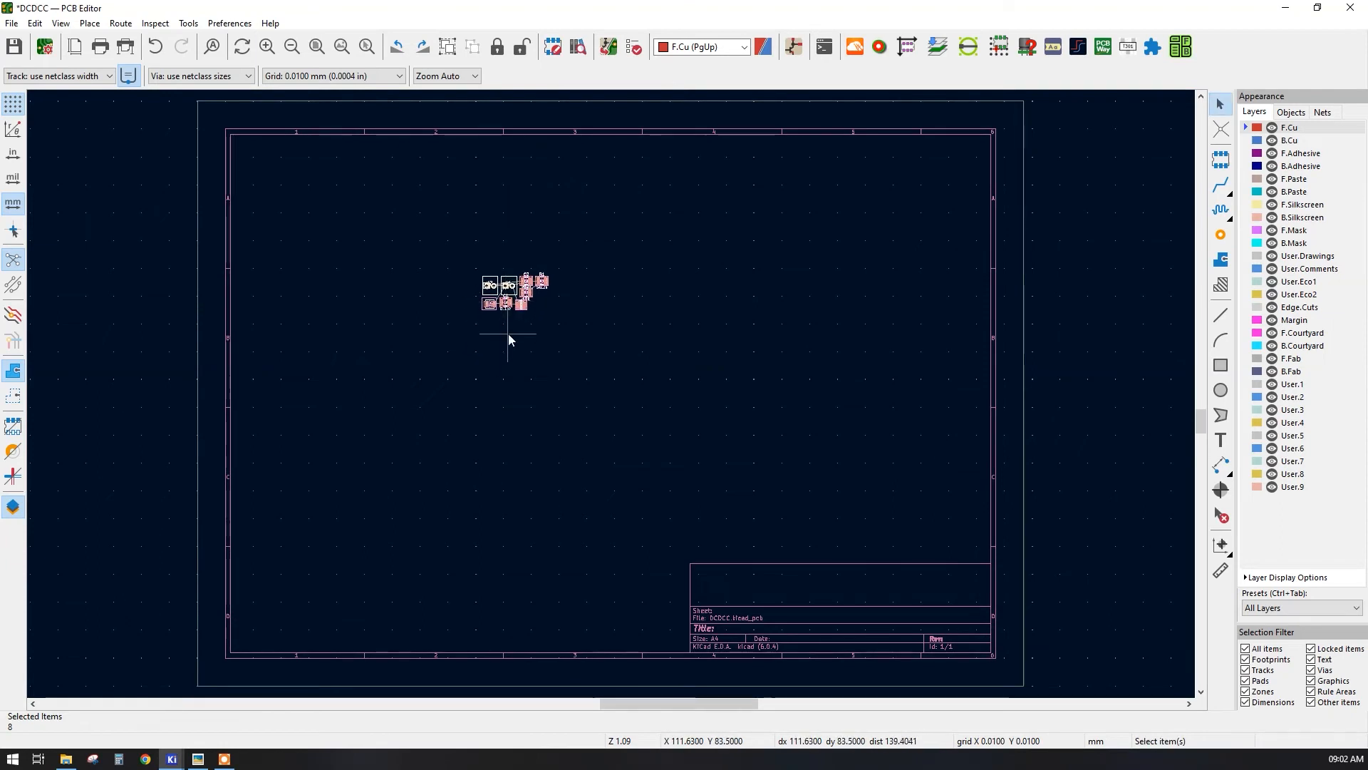
left_click(507, 334)
- Move connectors J1 and J2 to the left of the other footprints, turned so their pads line up vertically
scroll(610, 392, "up", 6)
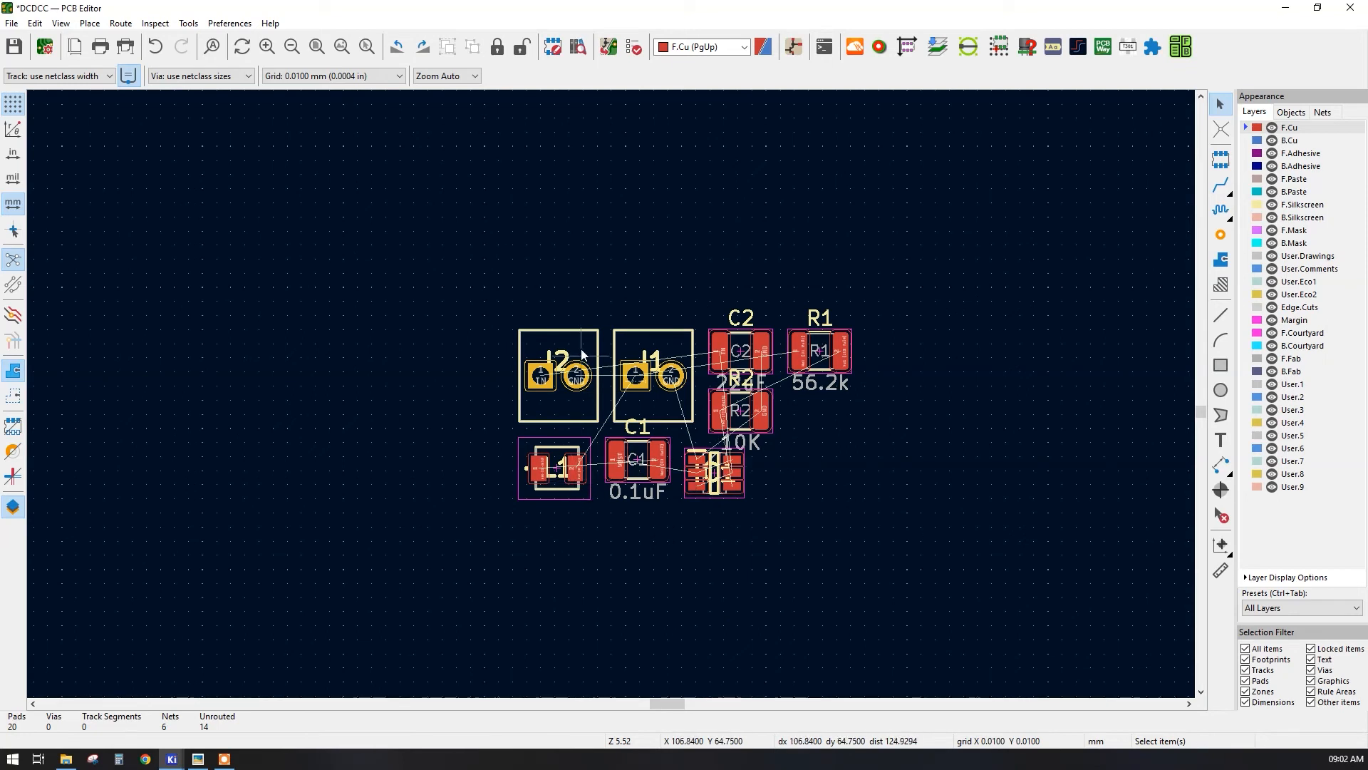
left_click_drag(630, 343, 335, 312)
key("r")
key("r")
left_click_drag(559, 412, 337, 420)
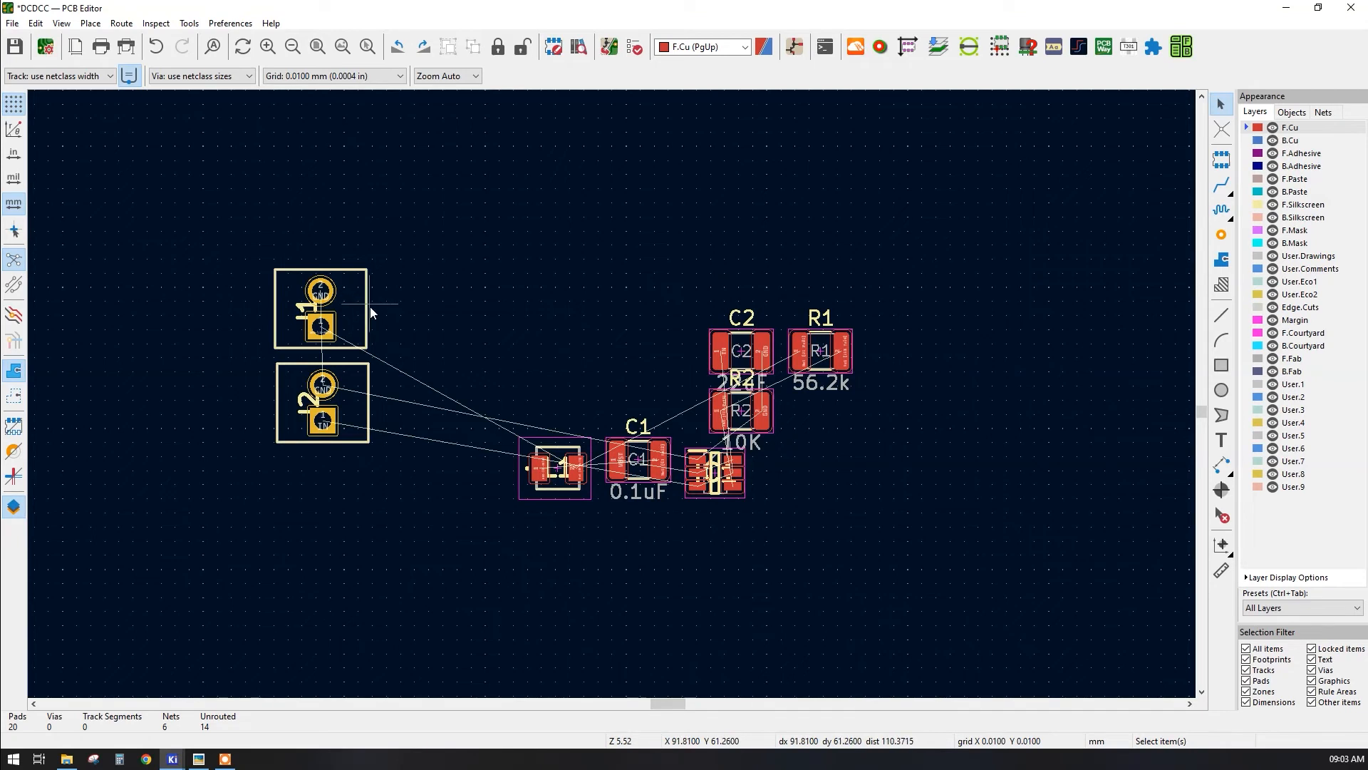
- Reposition connector J1 so it sits directly above J2 with their outlines aligned
left_click(348, 301)
key("m")
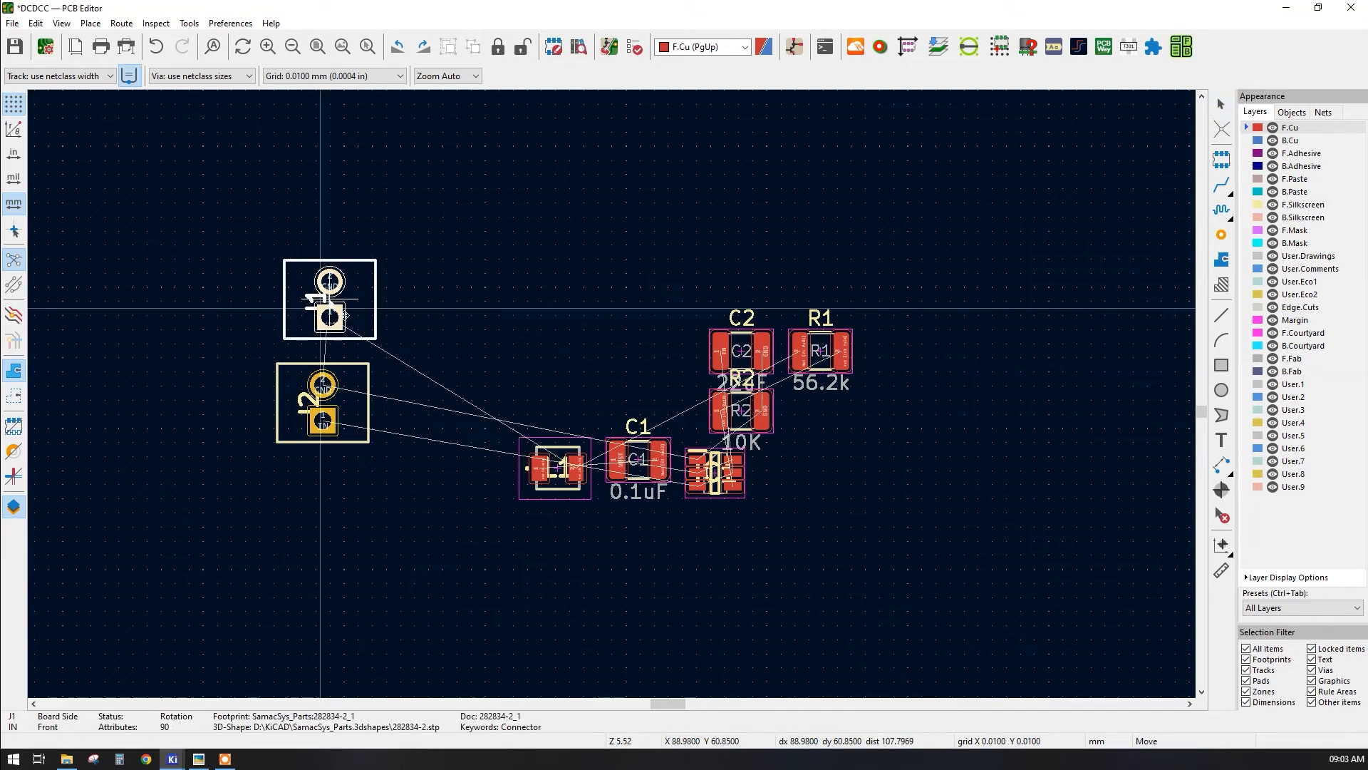
key("r")
key("r")
key("r")
key("r")
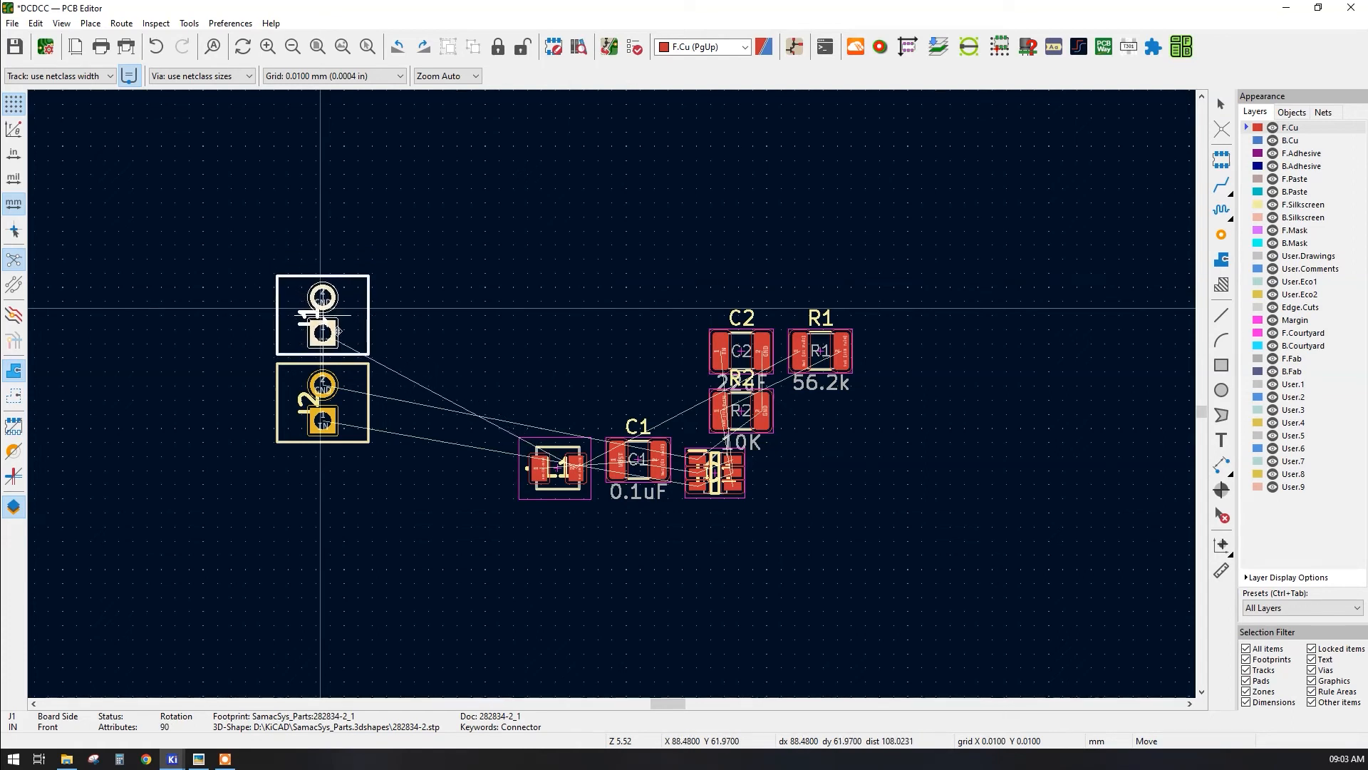
left_click(339, 331)
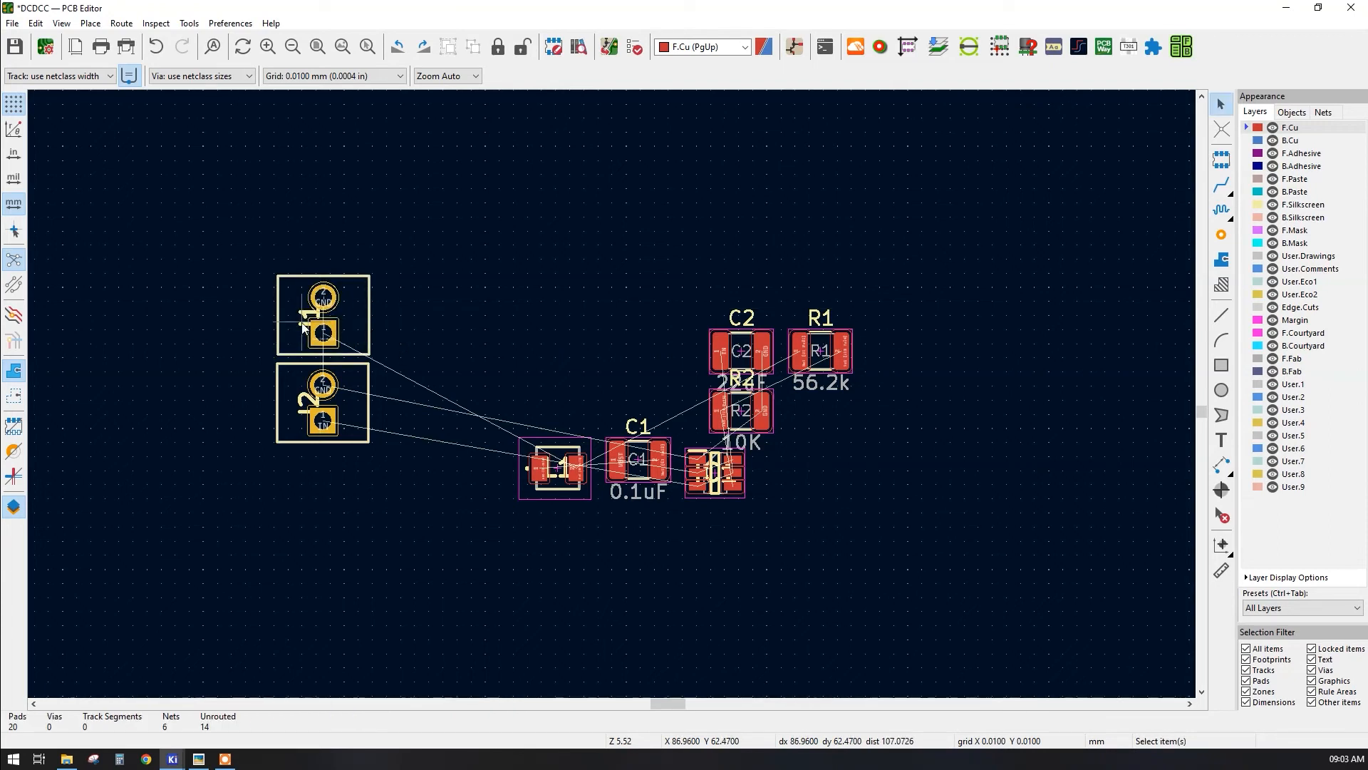
- Check the net name on J2's pad 1, and delete the IN net labels at IC1's VIN and EN wires in the schematic
scroll(330, 442, "up", 6)
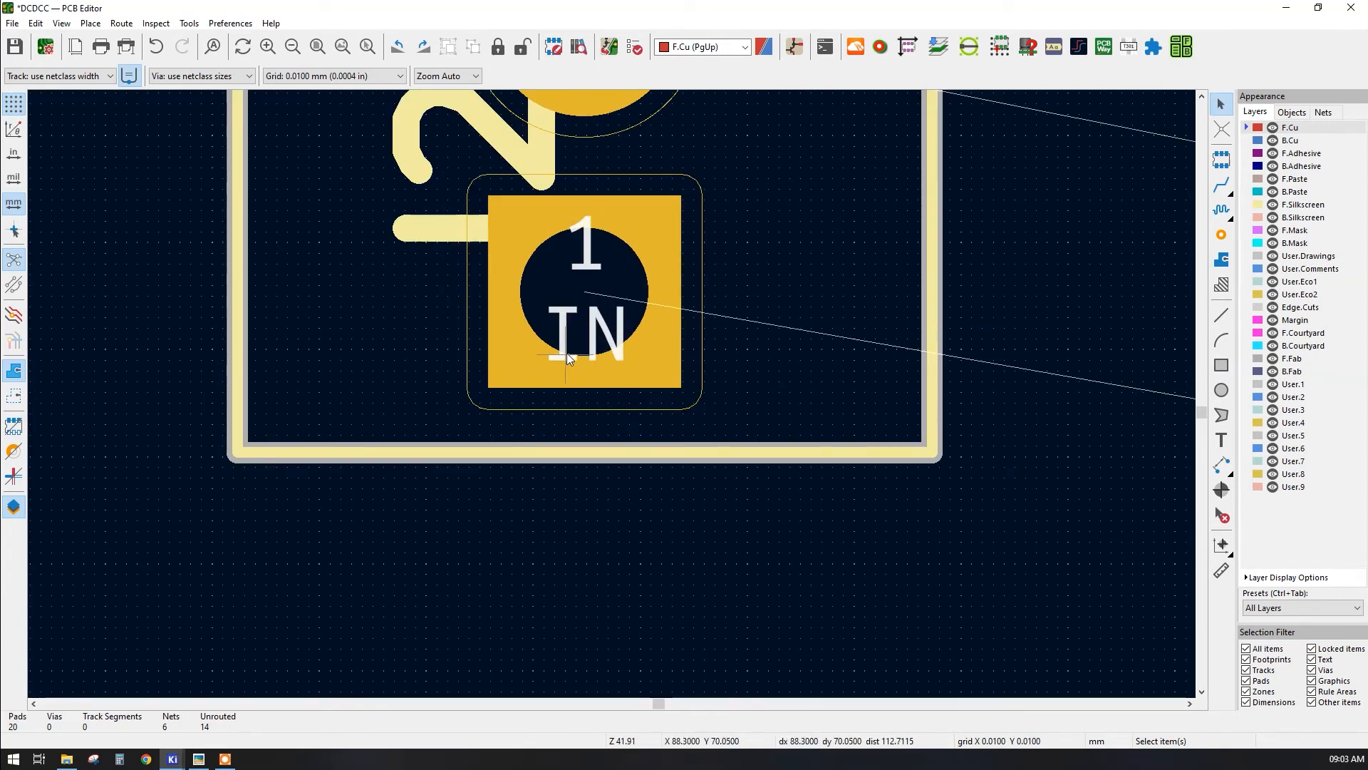
scroll(622, 323, "down", 5)
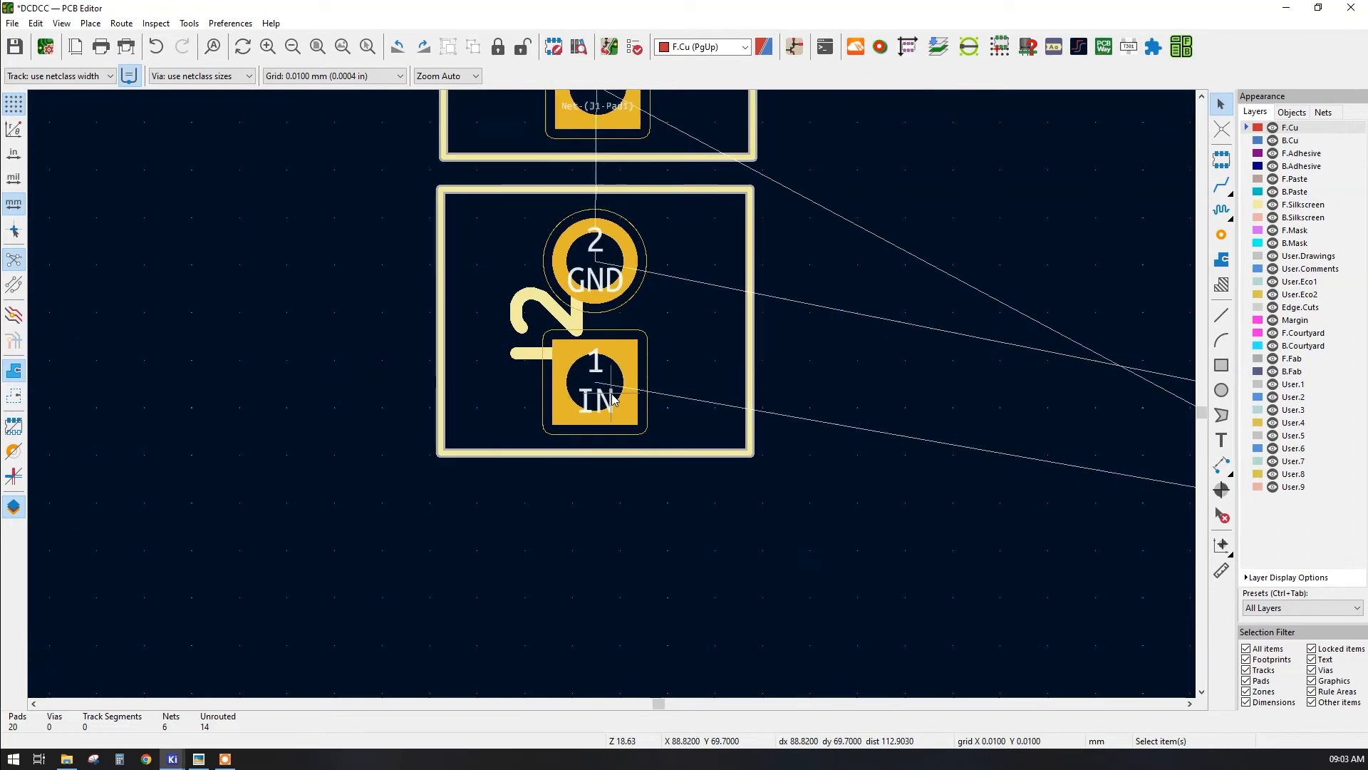
middle_click_drag(584, 403, 541, 411)
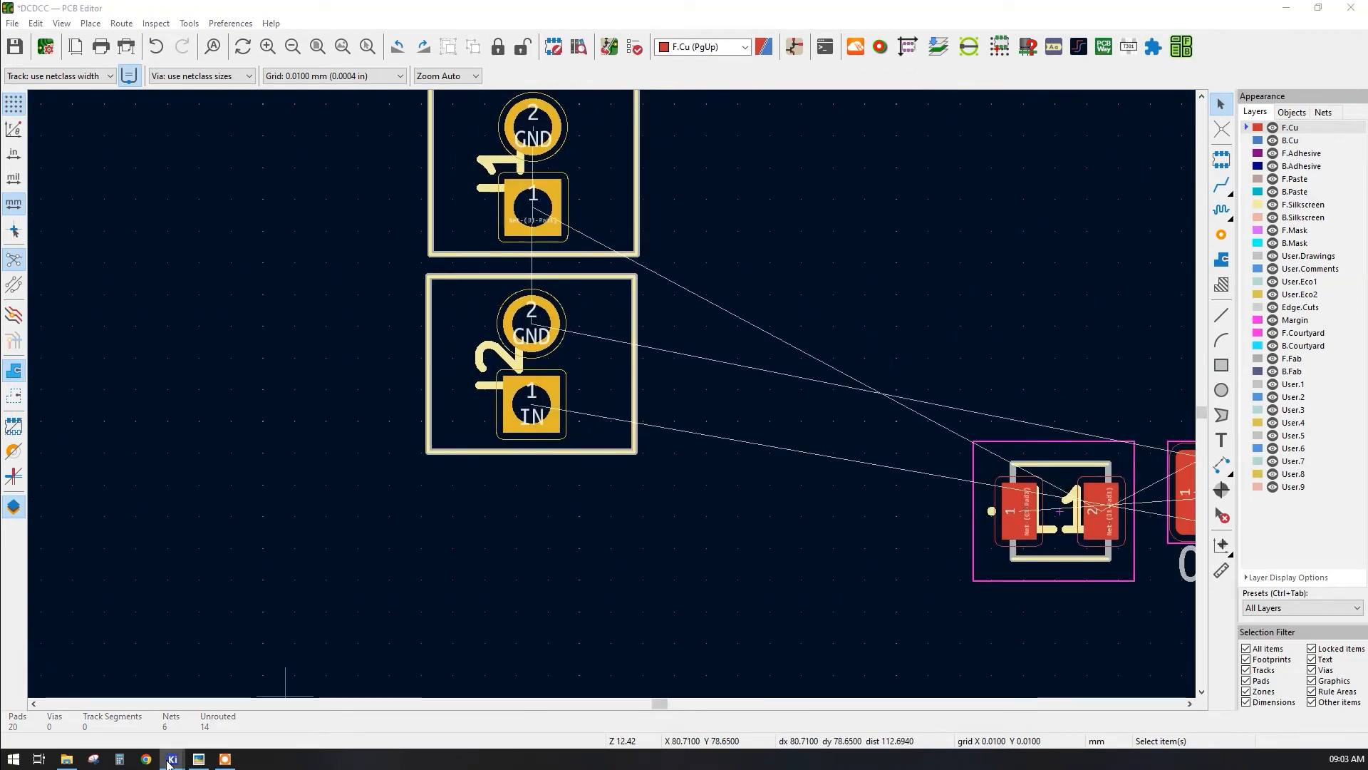
mouse_move(171, 758)
left_click(228, 702)
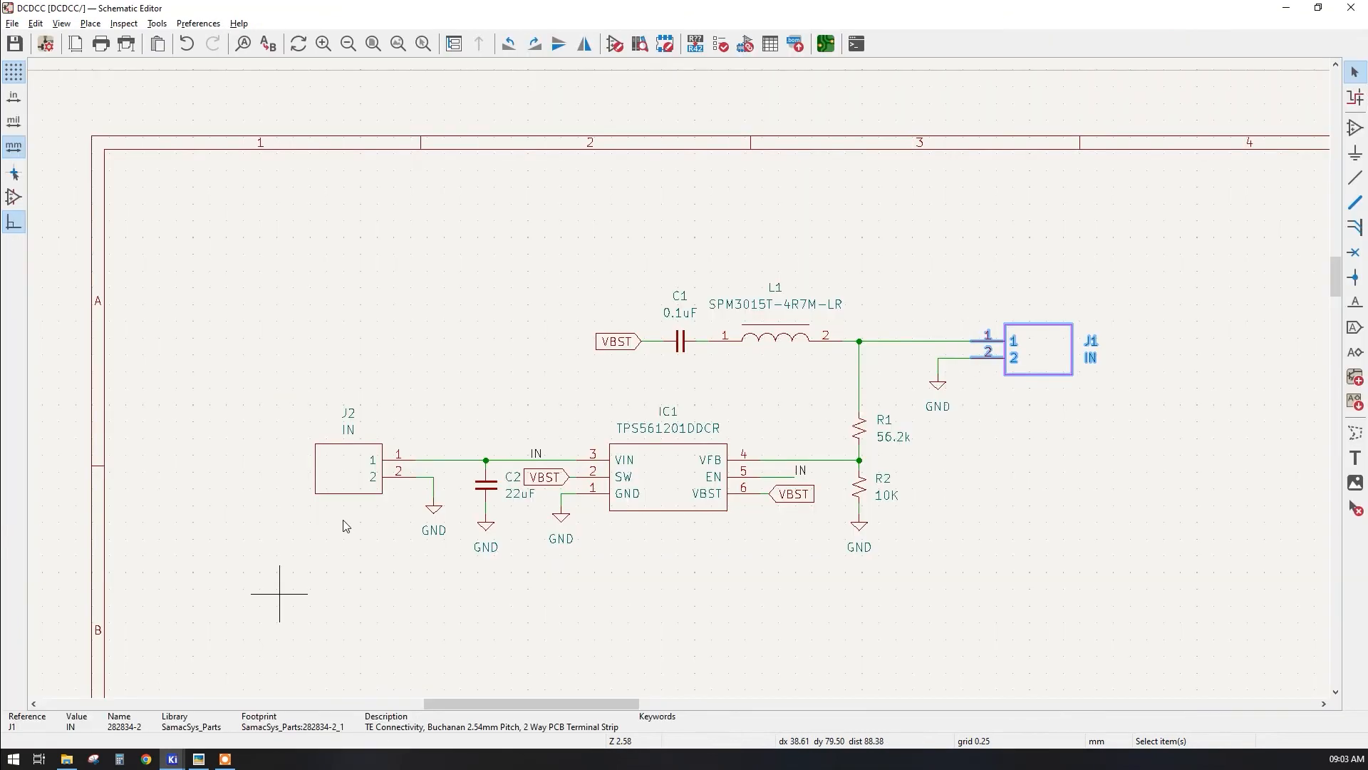
left_click(536, 453)
key("Delete")
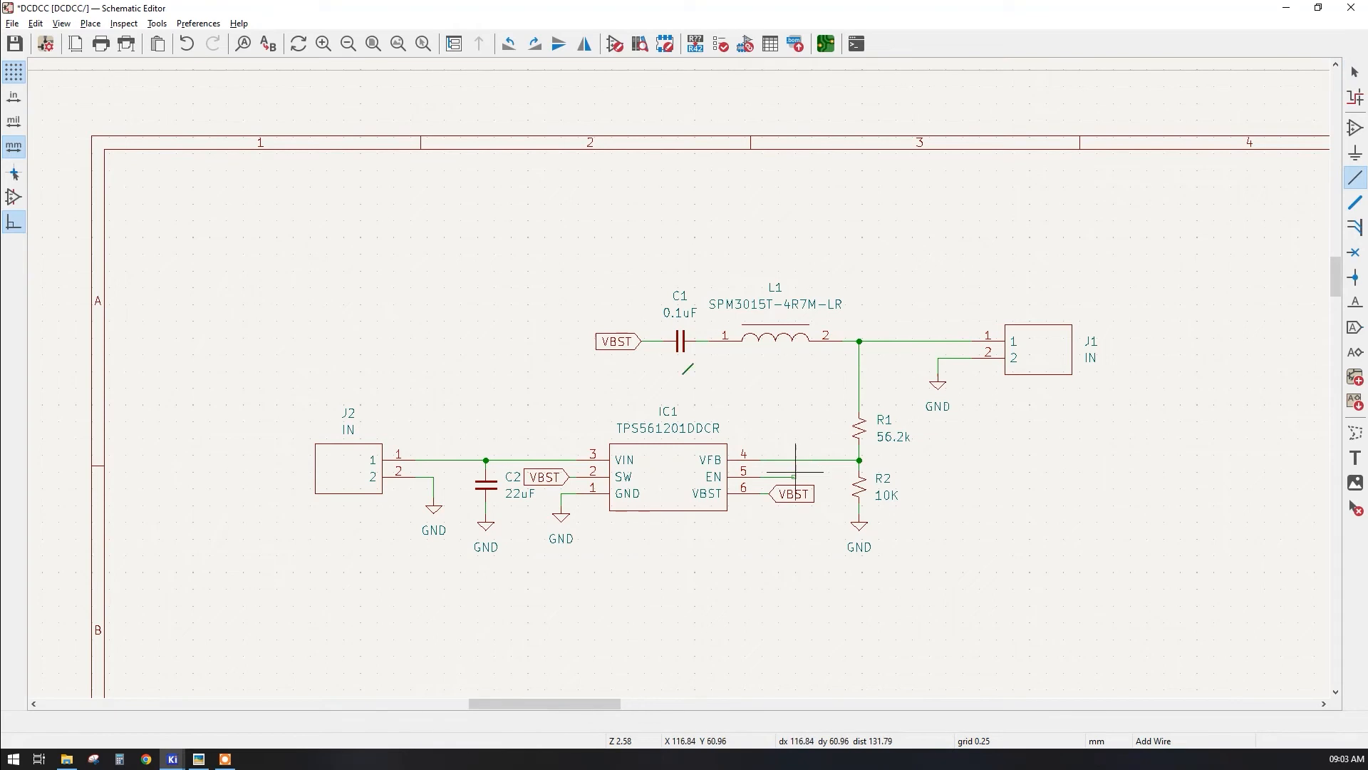
- Wire IC1's EN pin around the top of the chip to the VIN wire
scroll(796, 467, "up", 5)
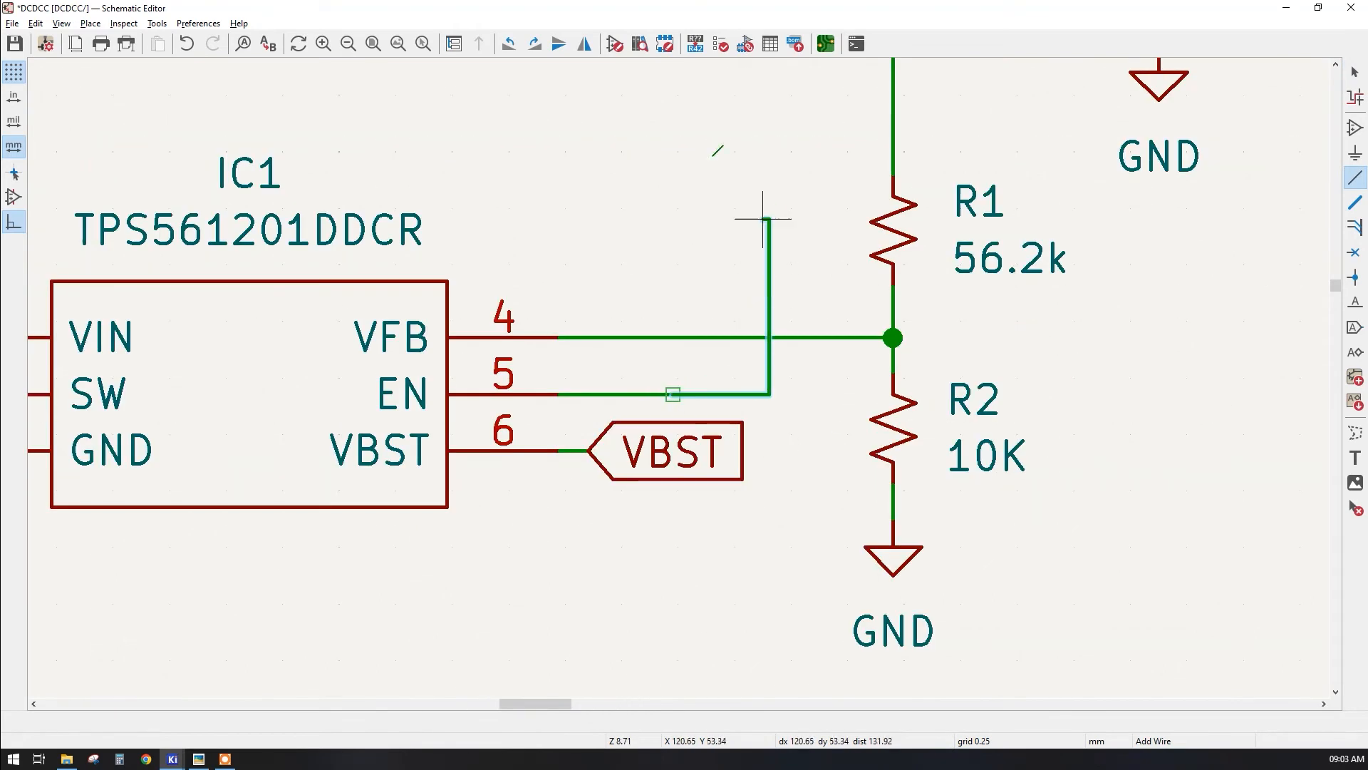
left_click(769, 120)
left_click(117, 388)
key("Escape")
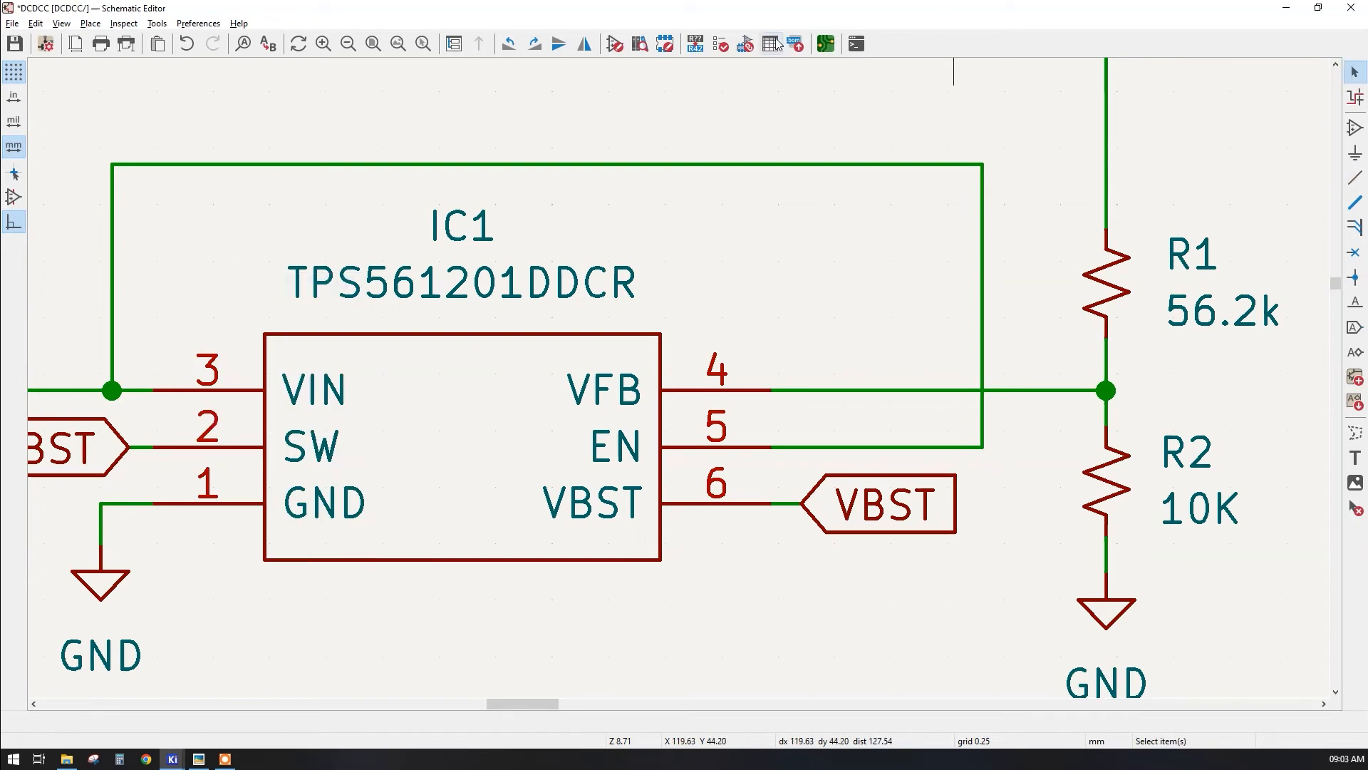
- Update the board layout from the revised schematic
left_click(824, 44)
left_click(608, 46)
left_click(458, 384)
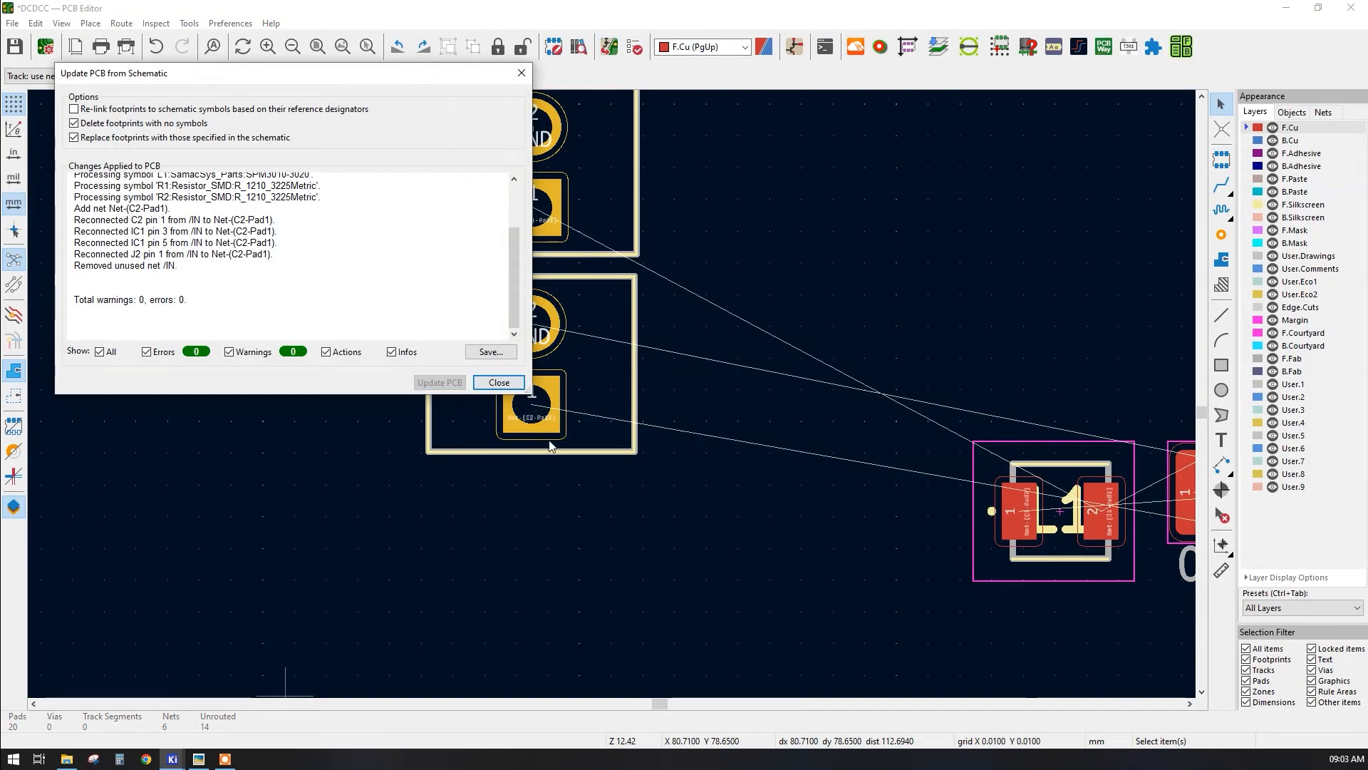
left_click(504, 383)
- Examine the net name on J2's pad 1 and close the board layout
scroll(530, 403, "up", 7)
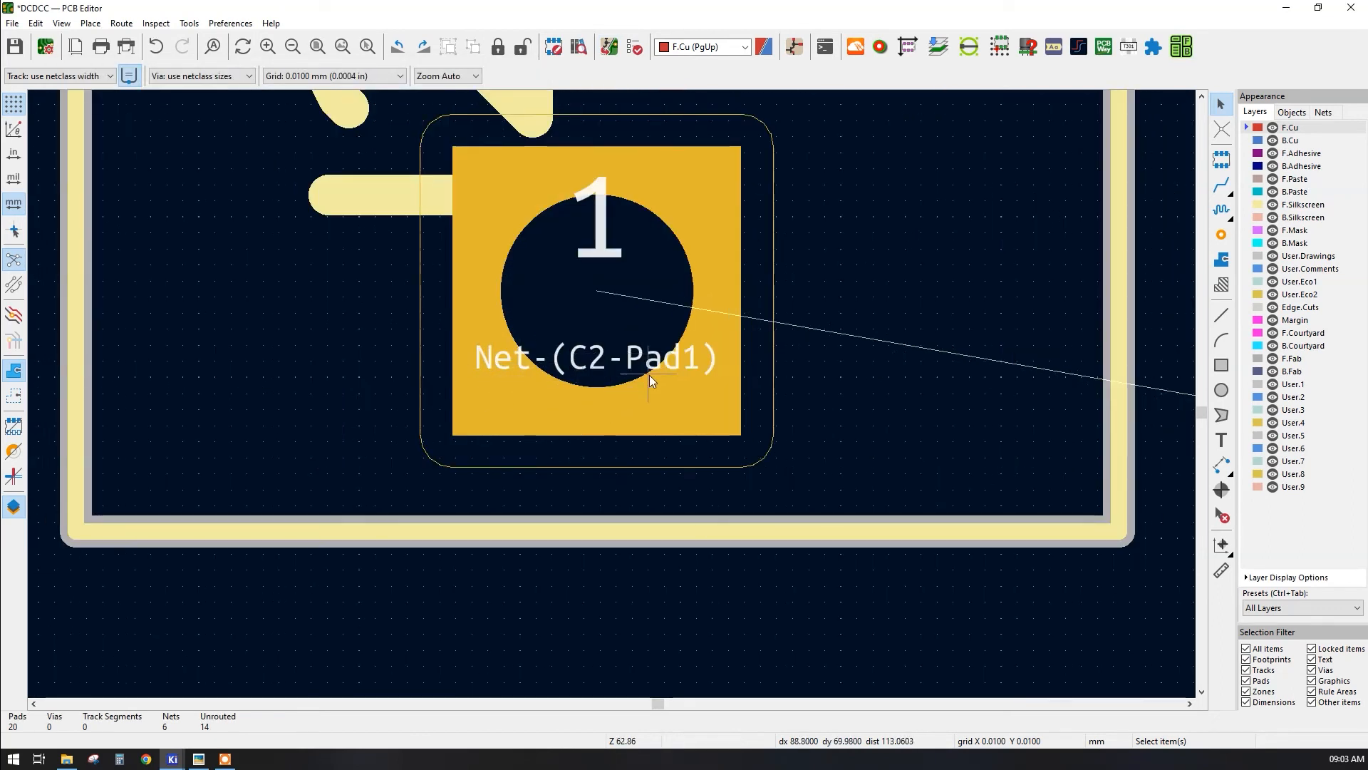
scroll(648, 375, "down", 8)
scroll(611, 393, "down", 2)
scroll(612, 398, "up", 6)
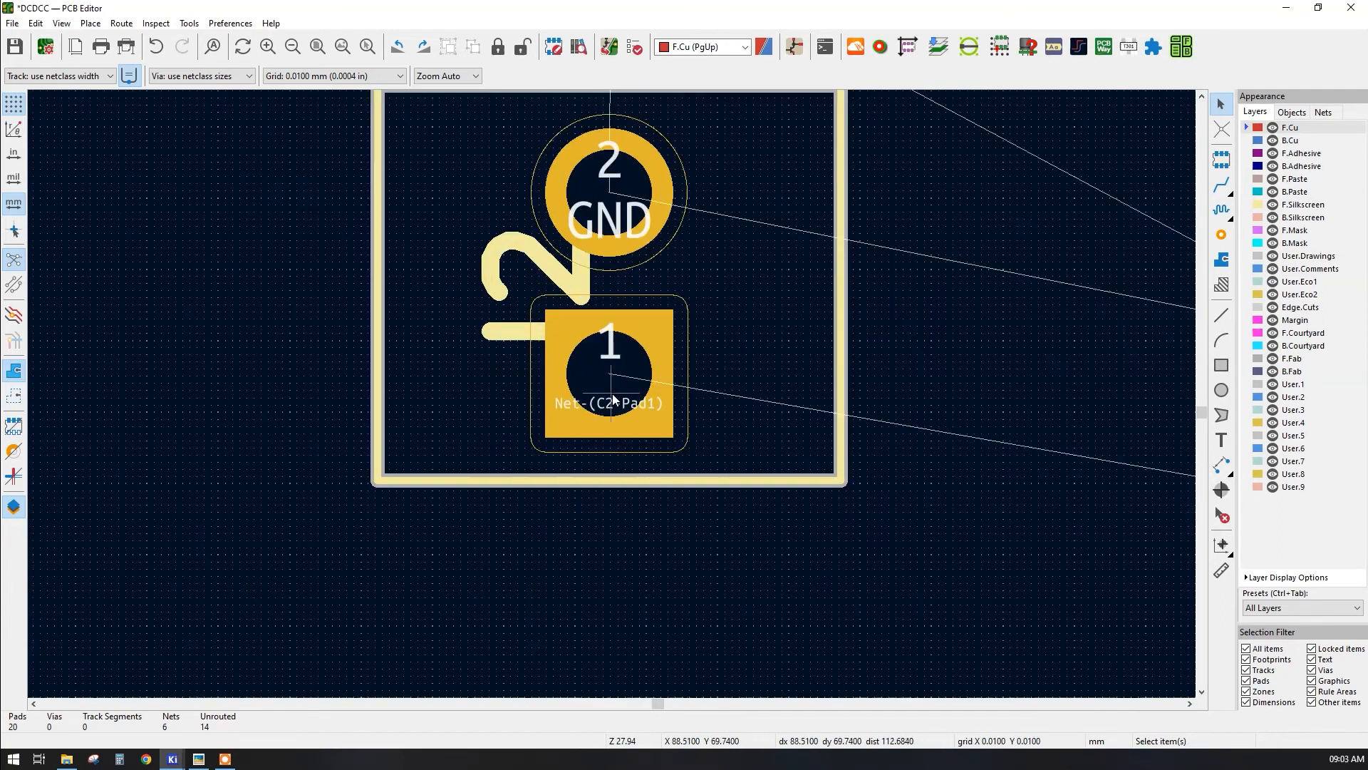
left_click(1350, 8)
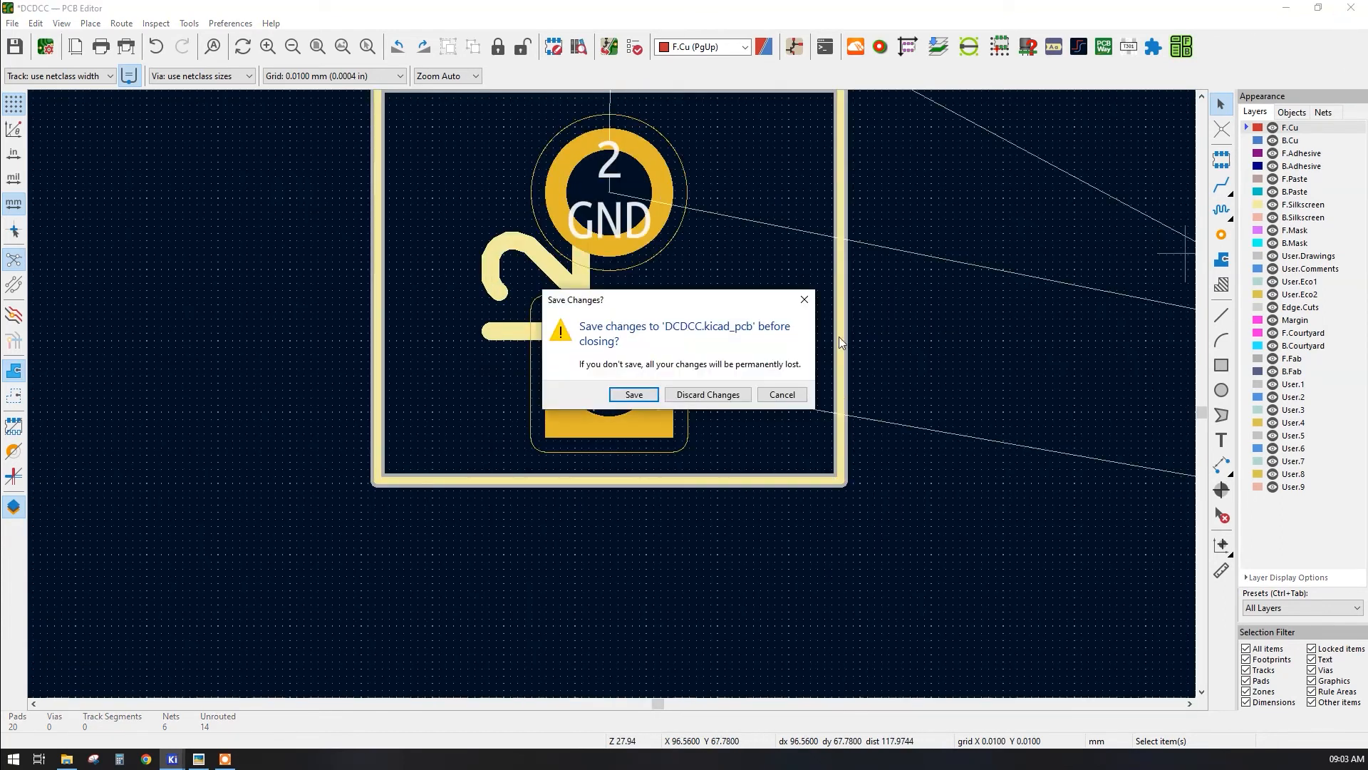
- Cancel closing the board, return to the schematic, undo the wire linking IC1's EN and VIN pins, and save
left_click(782, 397)
left_click(172, 759)
left_click(235, 706)
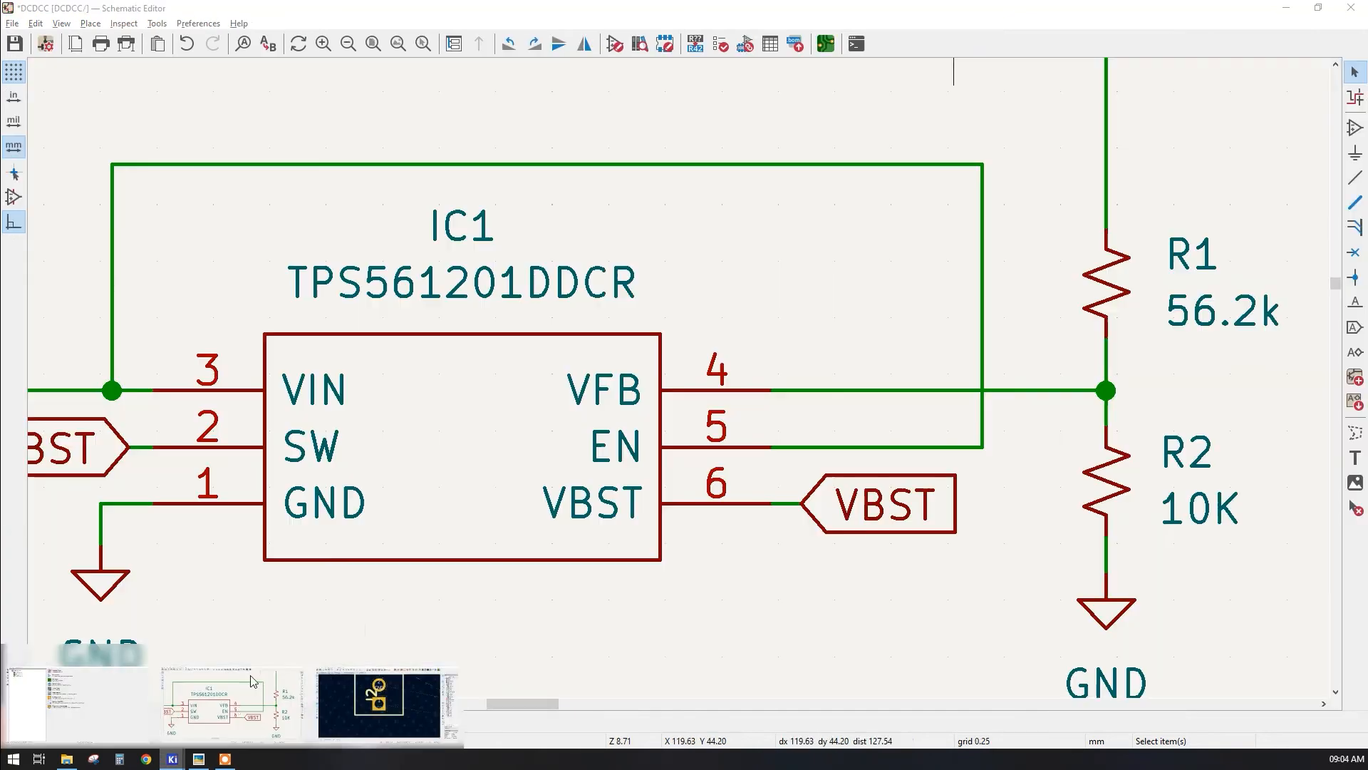
key("ctrl+z")
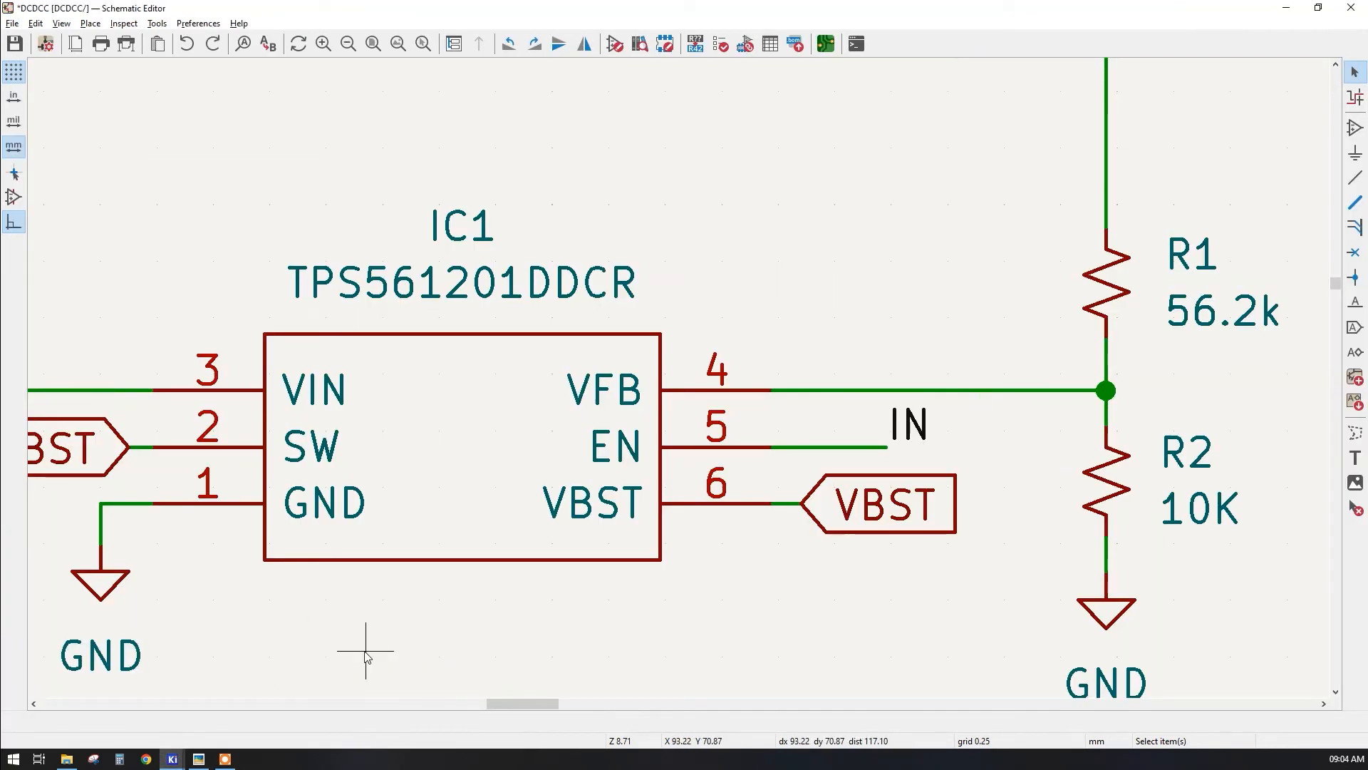
middle_click_drag(367, 627, 493, 606)
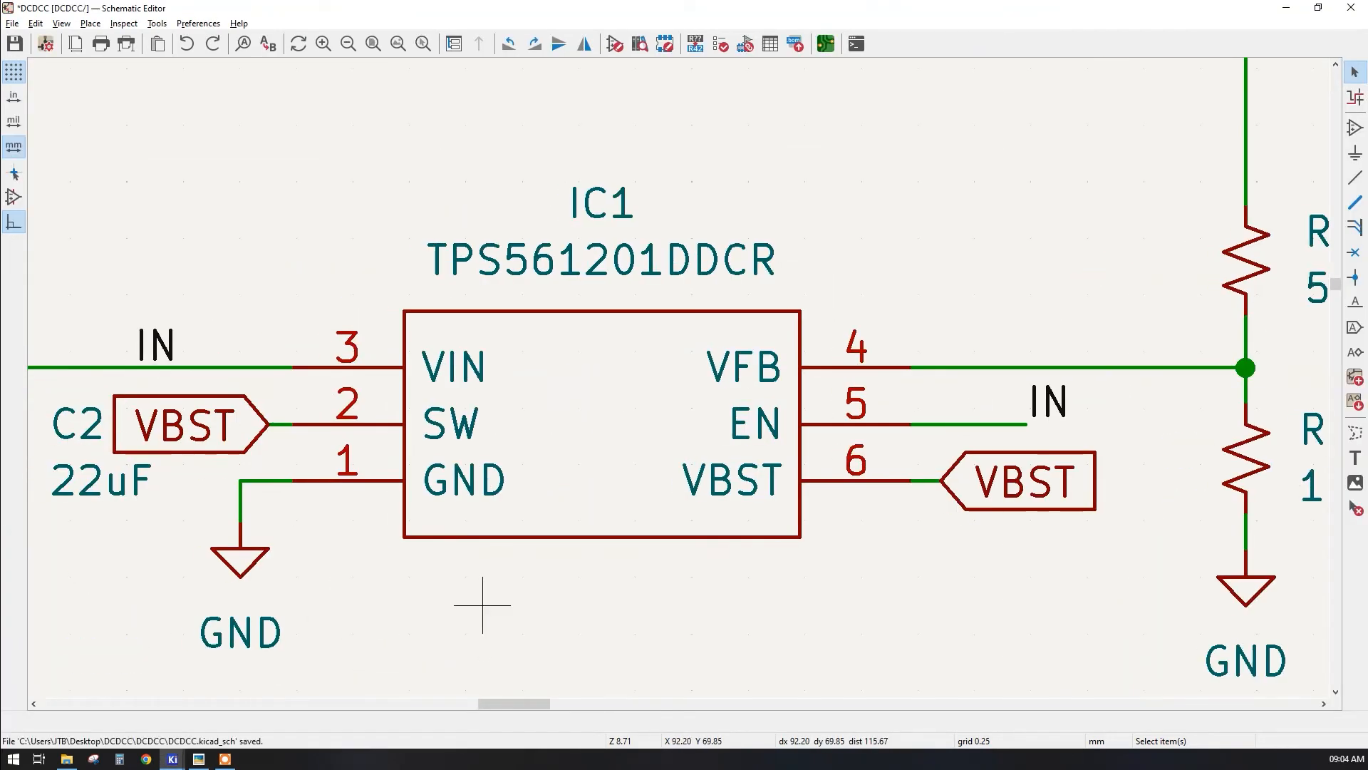
- Update the PCB from the schematic to apply the IN net to the board
left_click(826, 44)
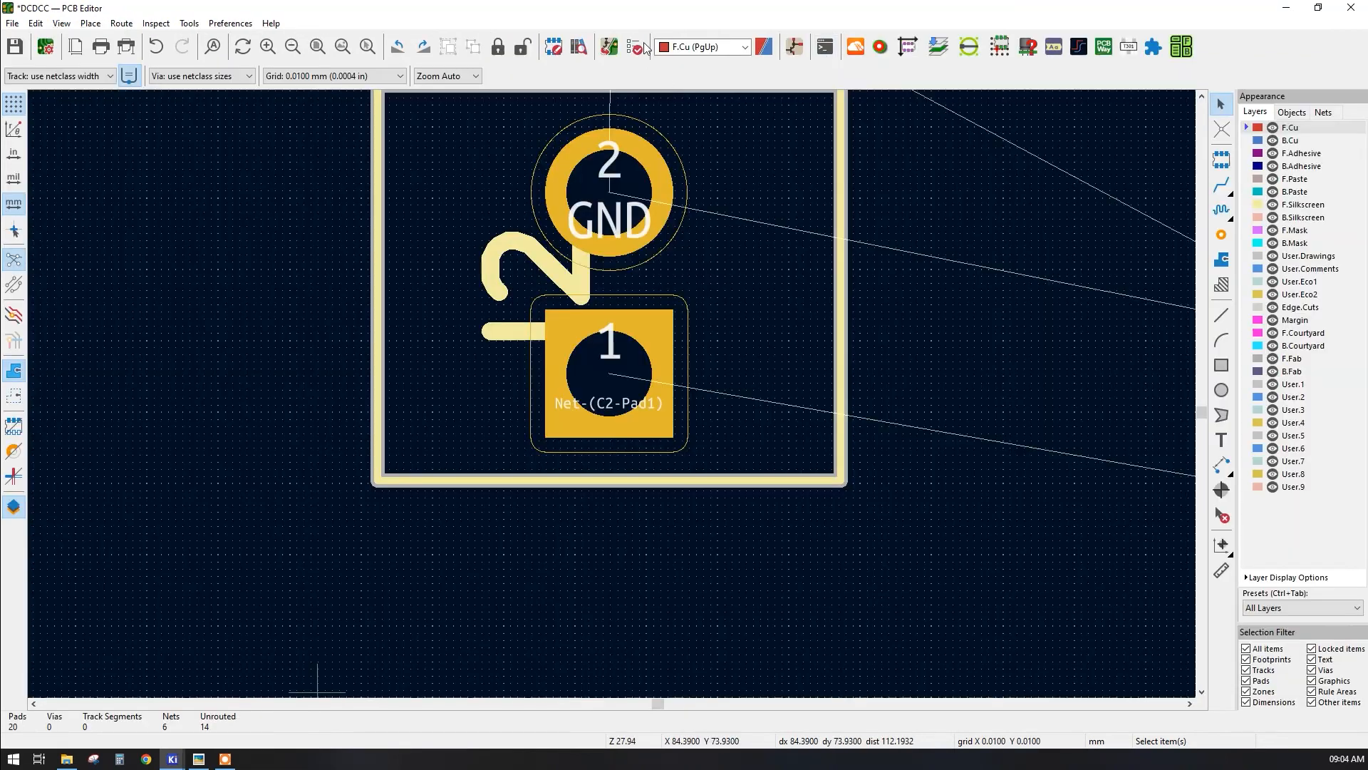
left_click(608, 49)
left_click(440, 382)
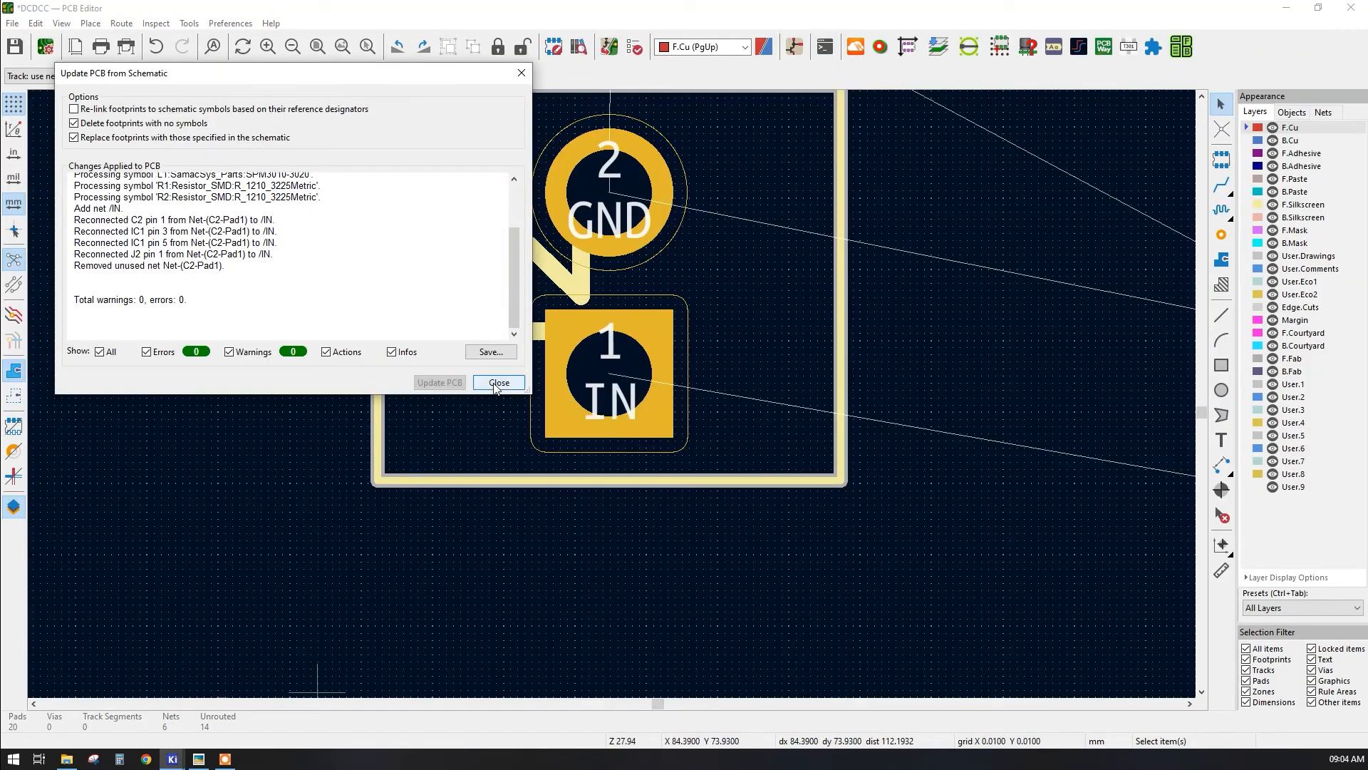
left_click(499, 383)
- Rotate capacitor C2 by 90° and place it beside connector J1, with its GND pad level with J1's GND pad
scroll(581, 396, "down", 5)
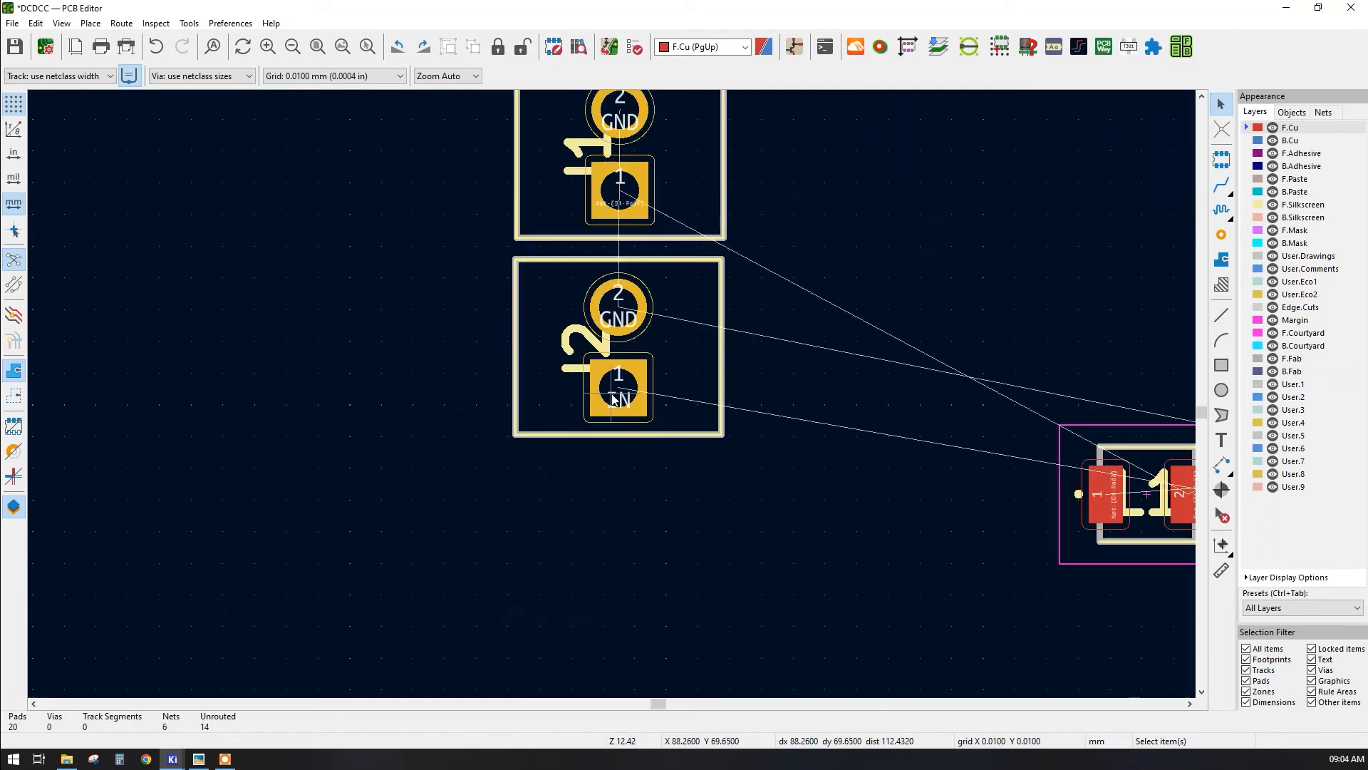
scroll(638, 401, "up", 2)
middle_click_drag(814, 315, 587, 374)
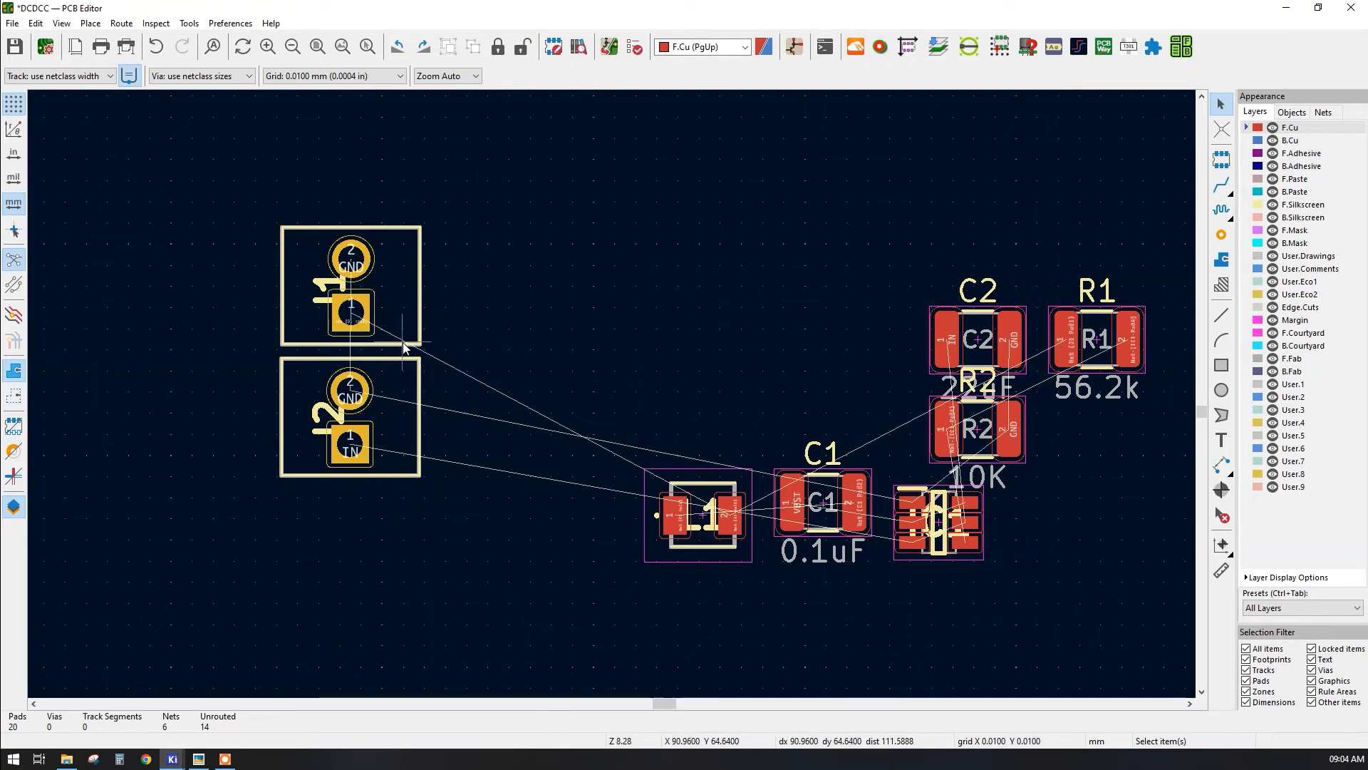
left_click(978, 322)
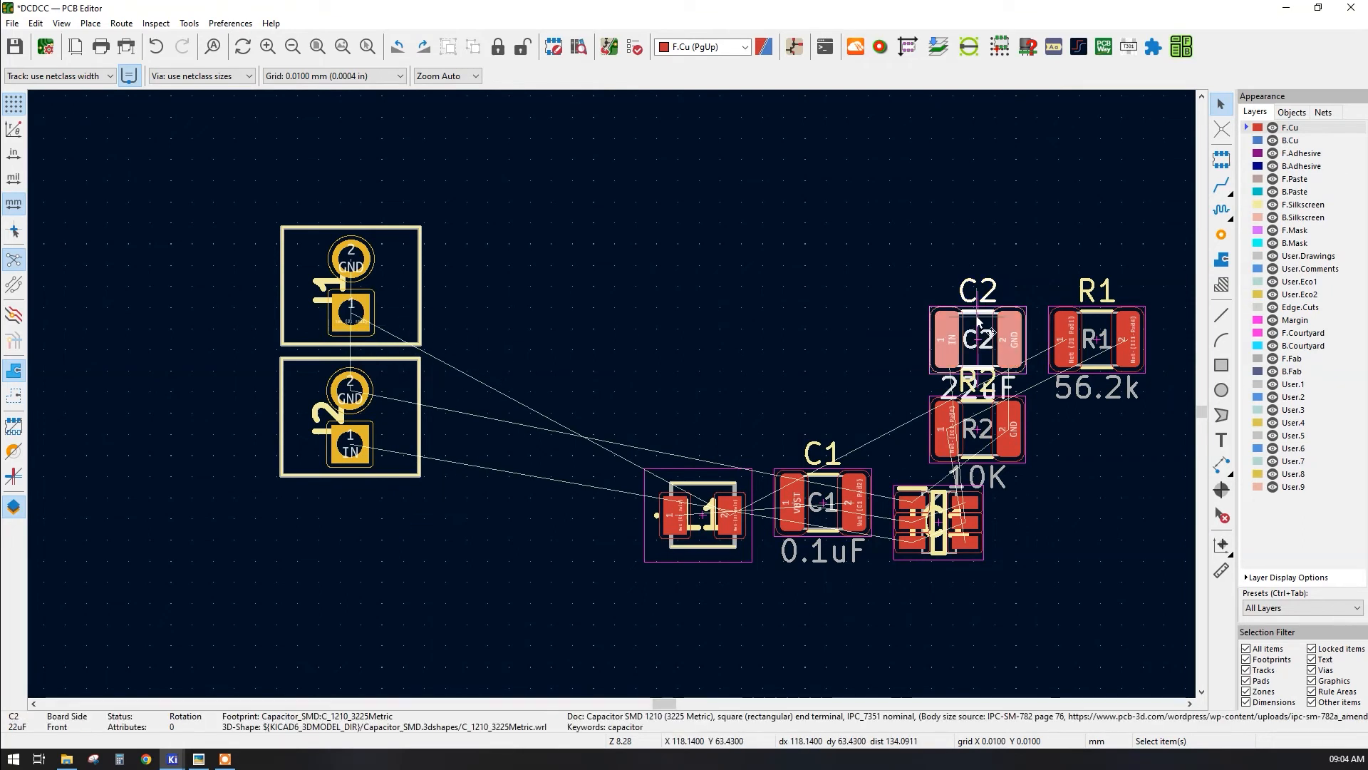
key("m")
key("r")
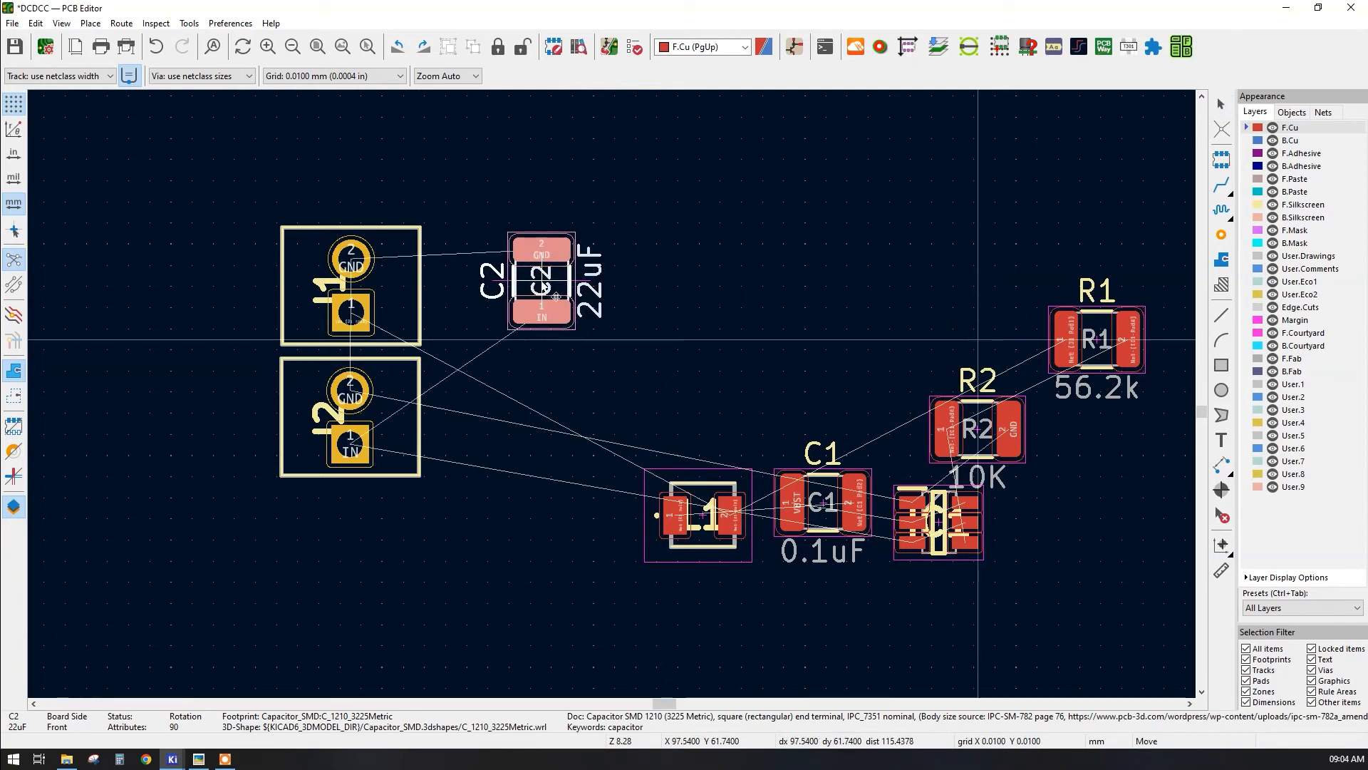
left_click(521, 305)
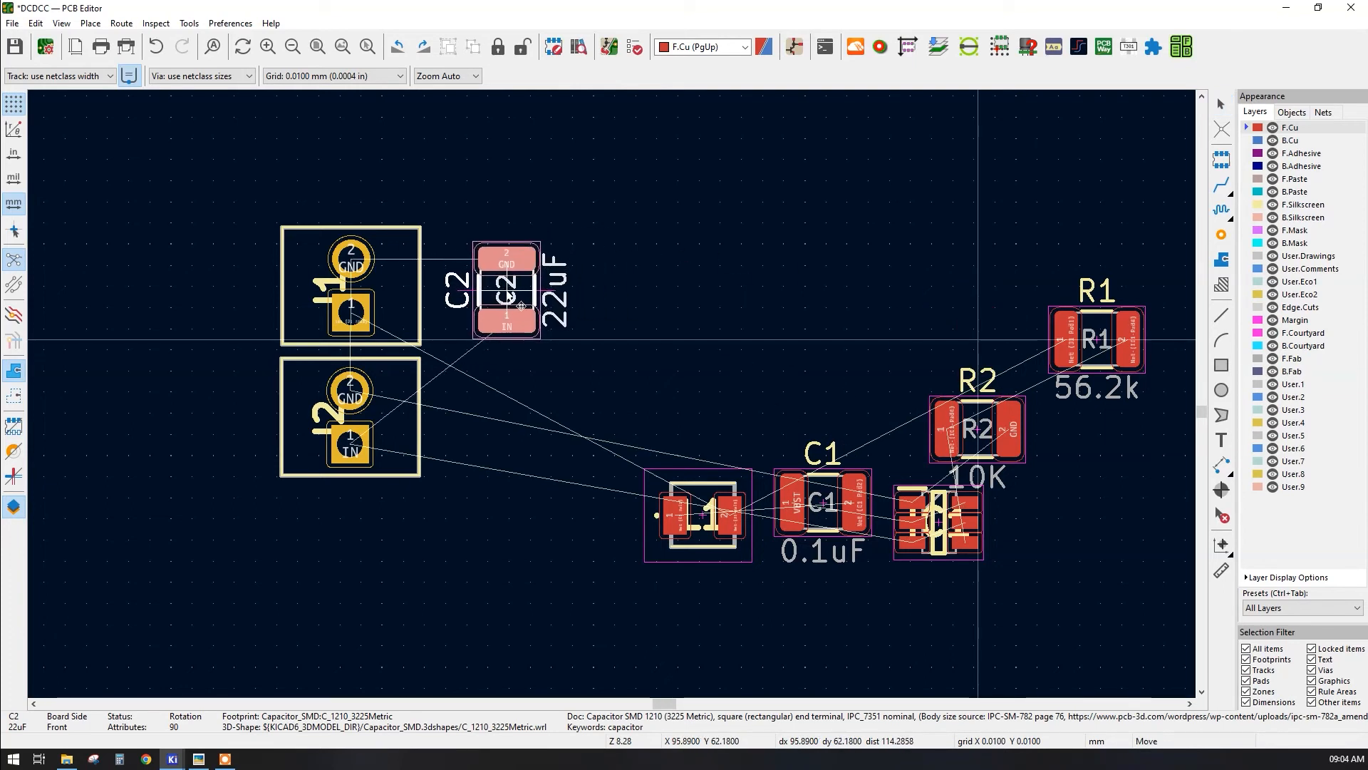
left_click(643, 305)
- Move the IC1 footprint to the right of C2, roughly level with it
left_click(938, 492)
key("m")
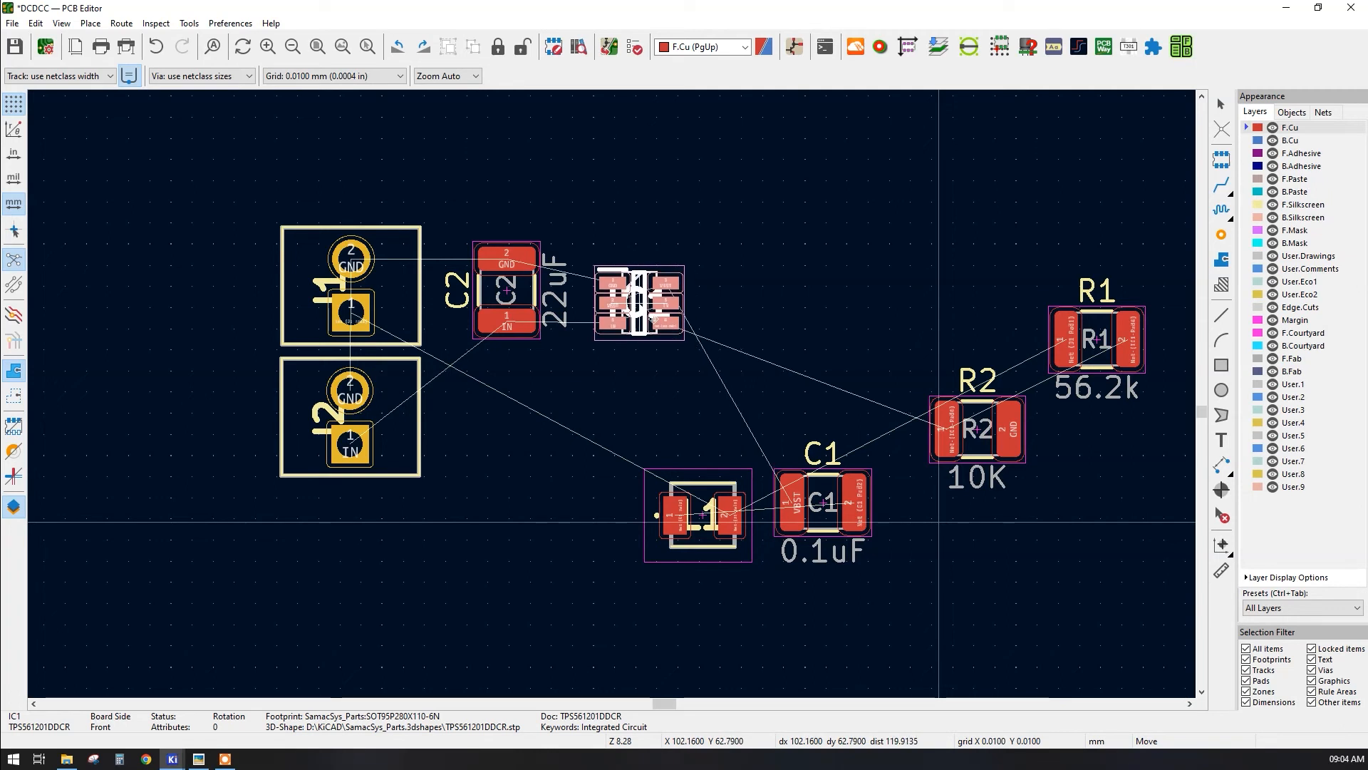
left_click(639, 299)
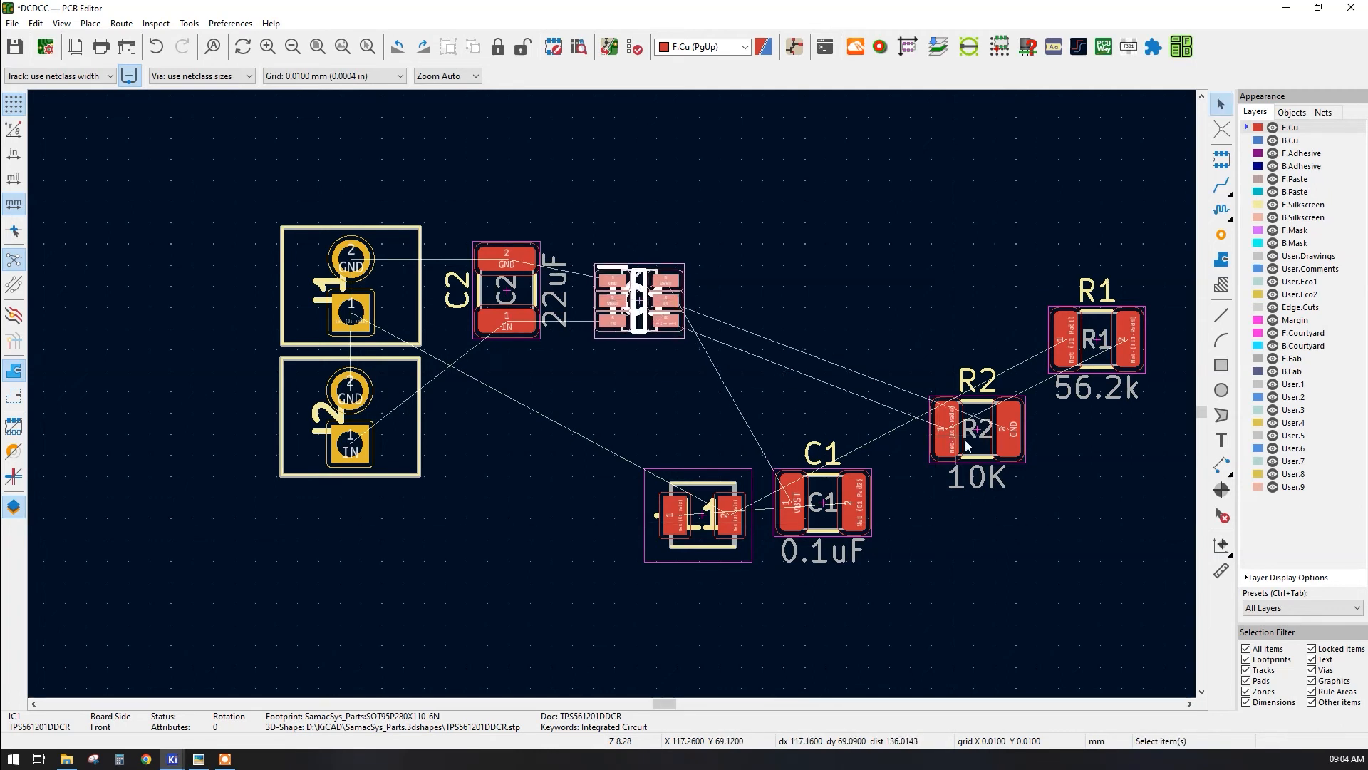
- Rotate resistors R2 and R1 by 90°, placing R2 to the right of IC1 and R1 directly below R2
left_click(984, 419)
key("m")
key("r")
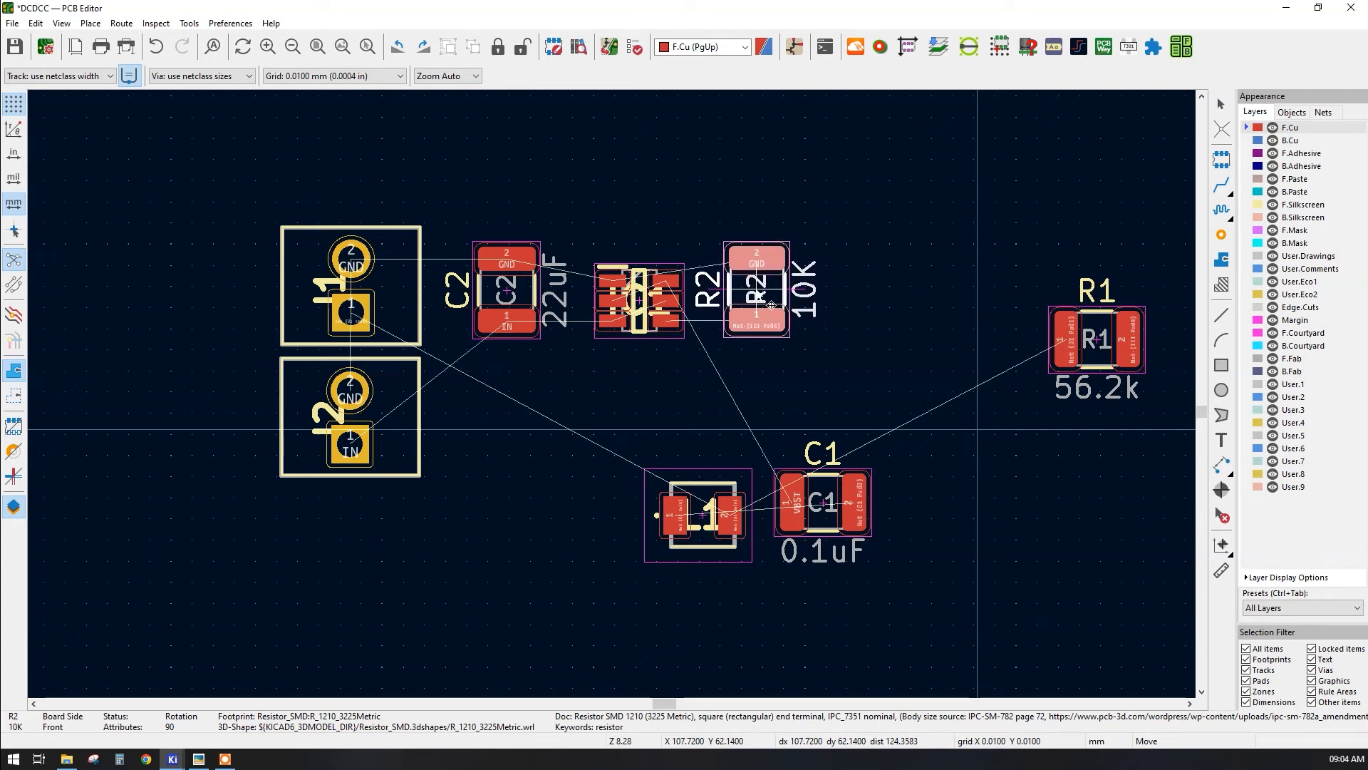
left_click(771, 307)
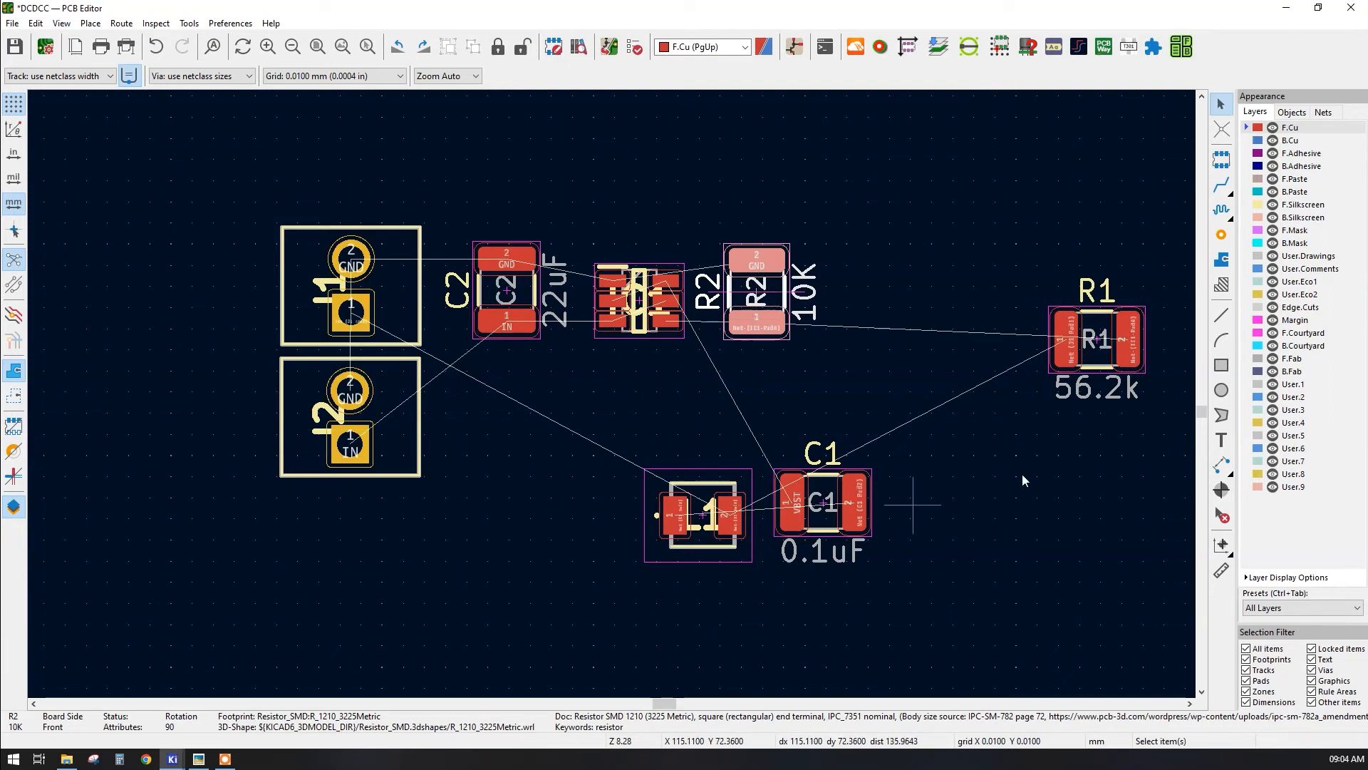
left_click(1086, 368)
key("m")
key("r")
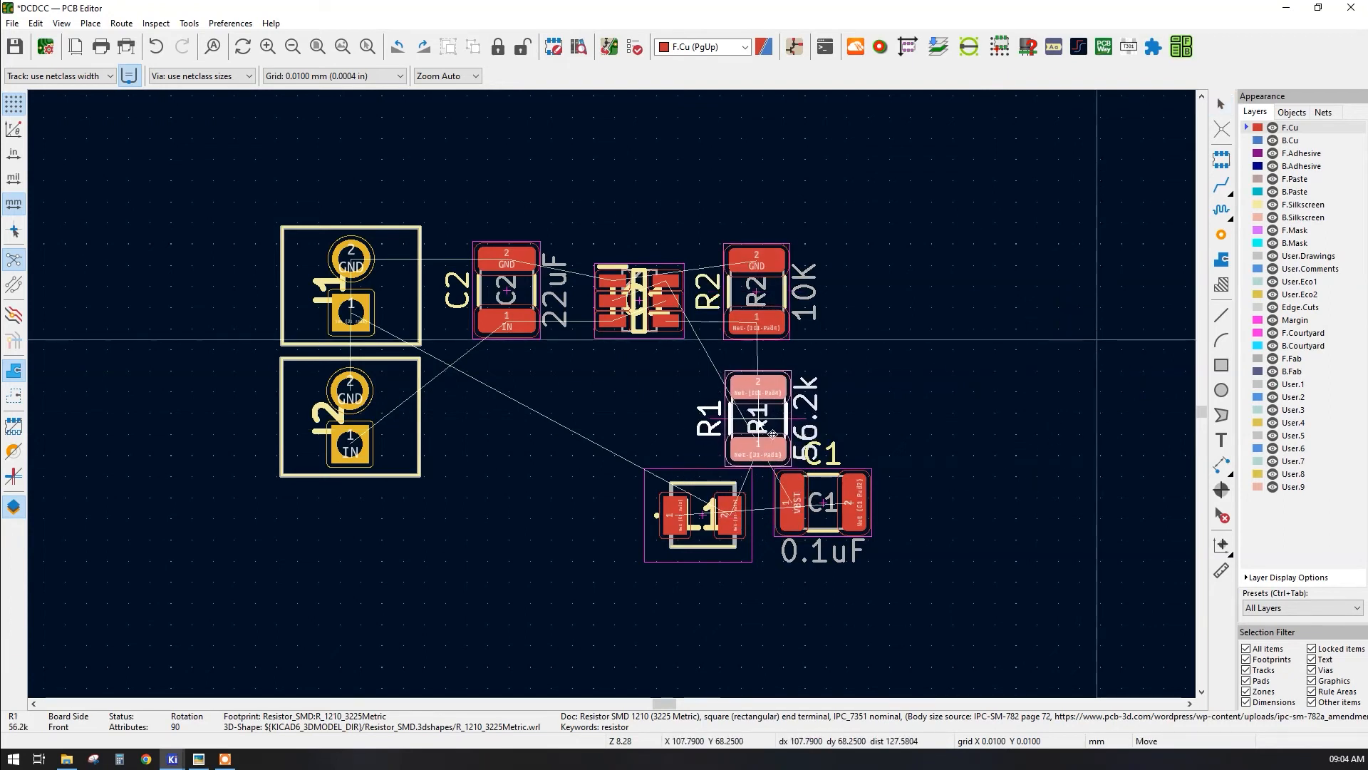
left_click(771, 433)
- Rotate inductor L1 by 90° and place it beside J2, and move capacitor C1 to the lower right of L1
left_click(703, 515)
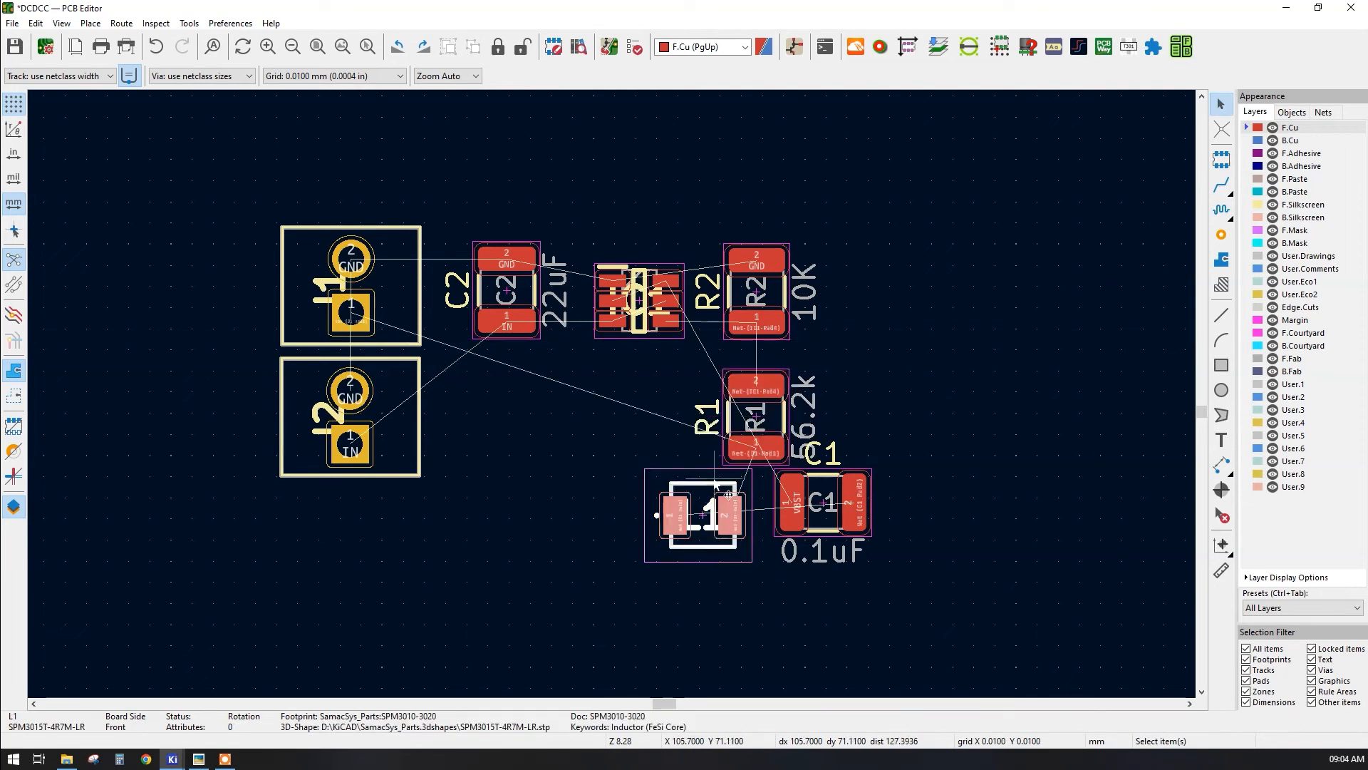
key("m")
key("r")
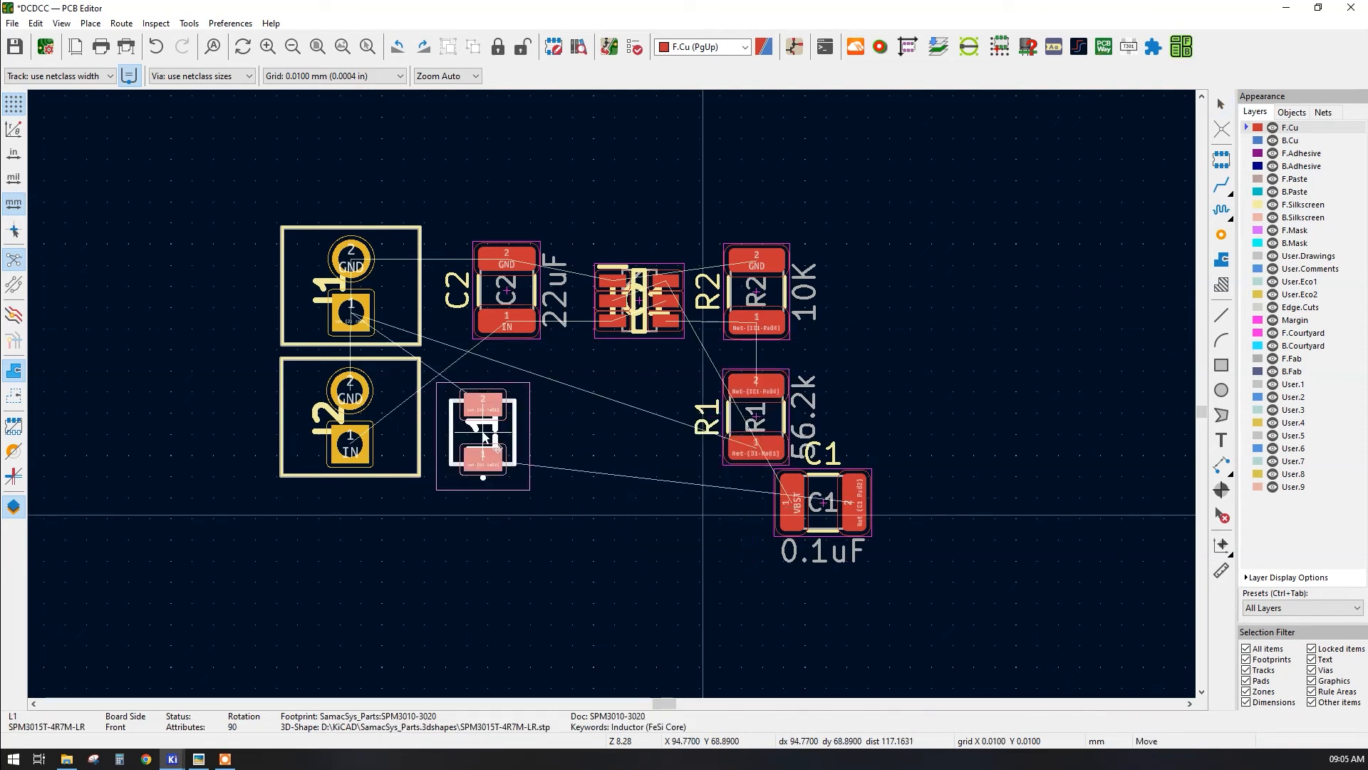
scroll(473, 439, "up", 3)
left_click(621, 389)
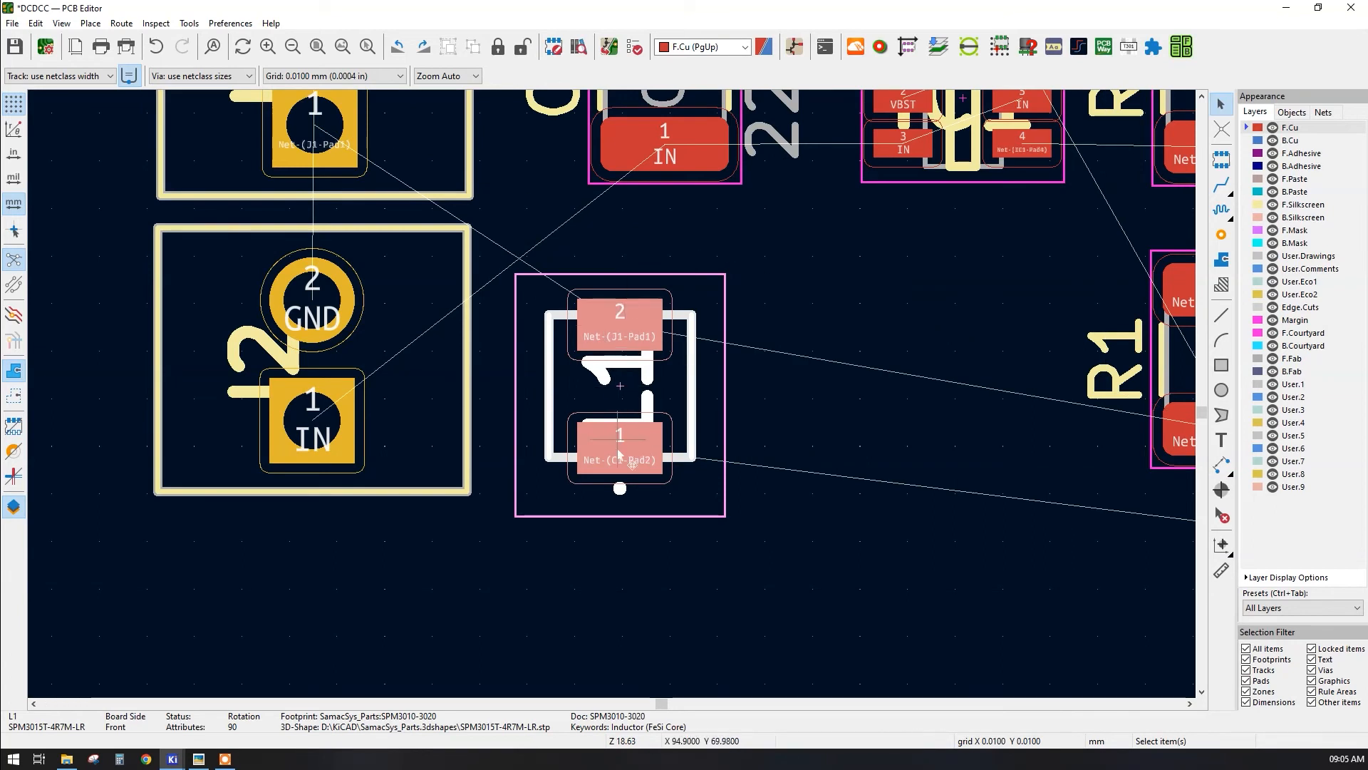
scroll(620, 429, "down", 3)
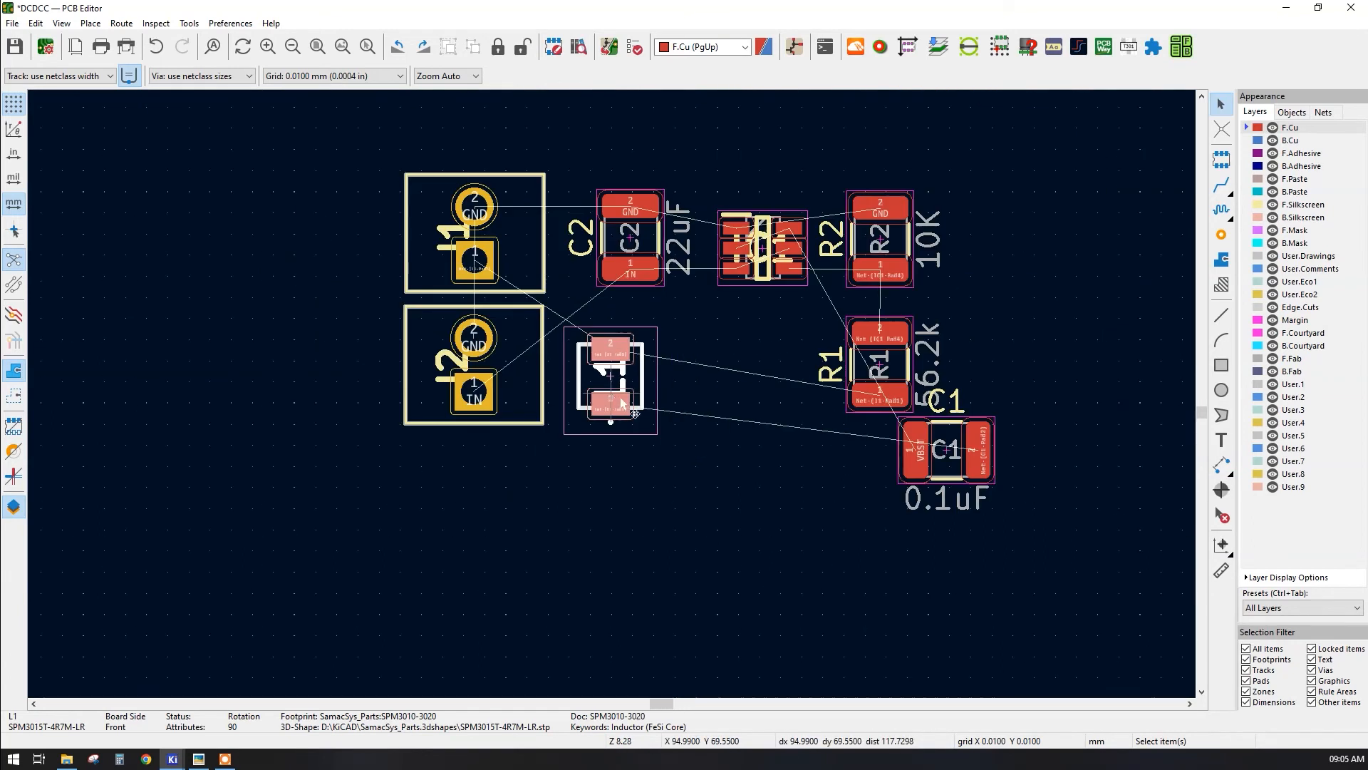
left_click(947, 436)
left_click_drag(947, 436, 725, 478)
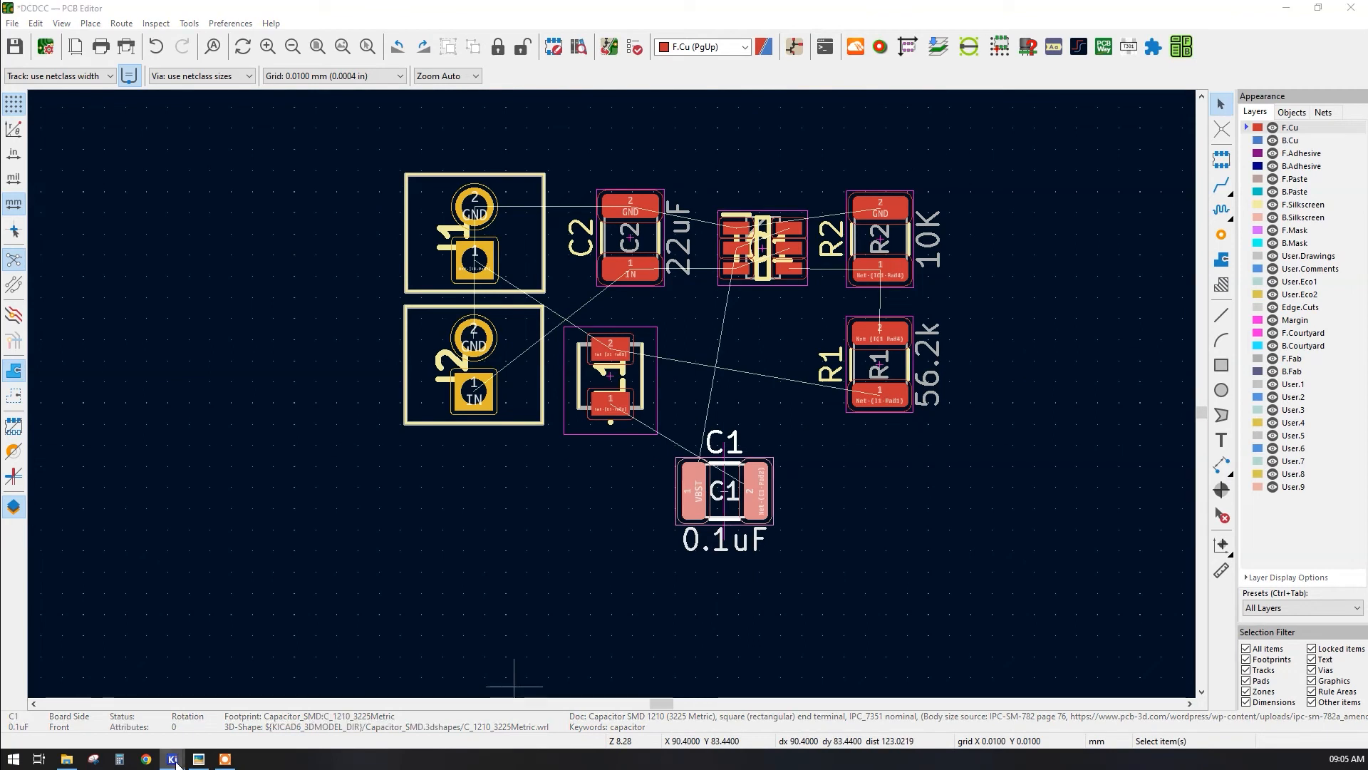
- Compare the connections of L1, C1 and J1 in the schematic with L1's pad nets on the board
mouse_move(174, 760)
left_click(264, 701)
middle_click_drag(1002, 547, 736, 543)
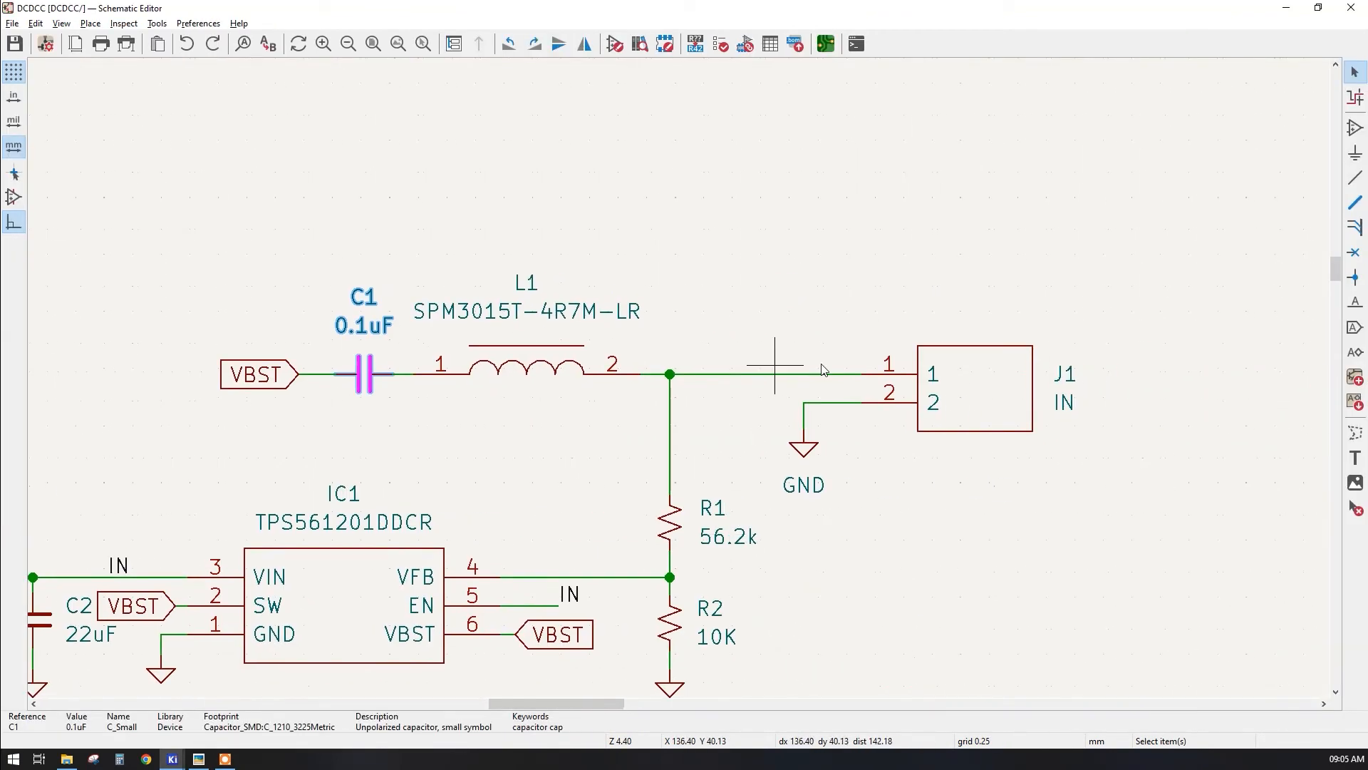
left_click(1354, 302)
key("Escape")
mouse_move(172, 759)
left_click(385, 707)
scroll(611, 393, "up", 5)
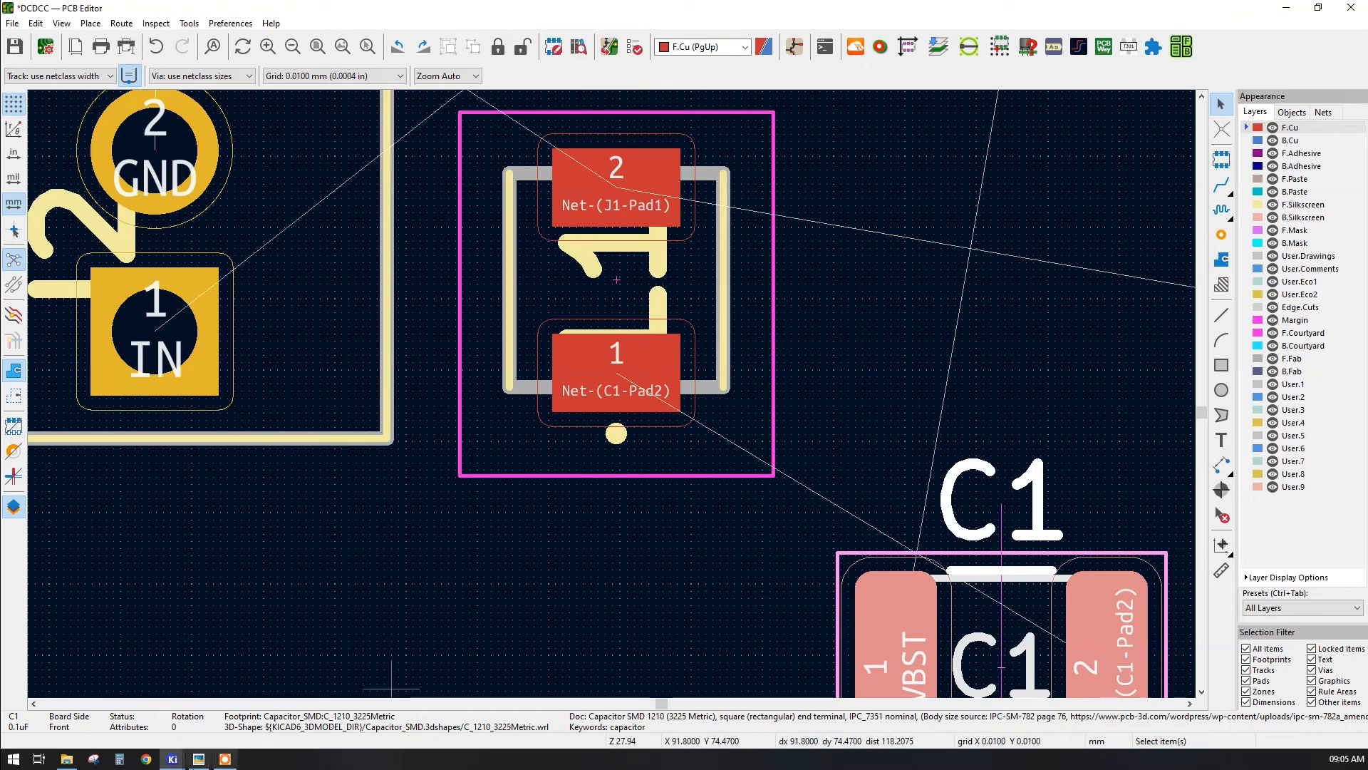
- Add an OUT net label to the schematic wire between L1 and J1 pin 1, and save the schematic
mouse_move(178, 759)
left_click(264, 703)
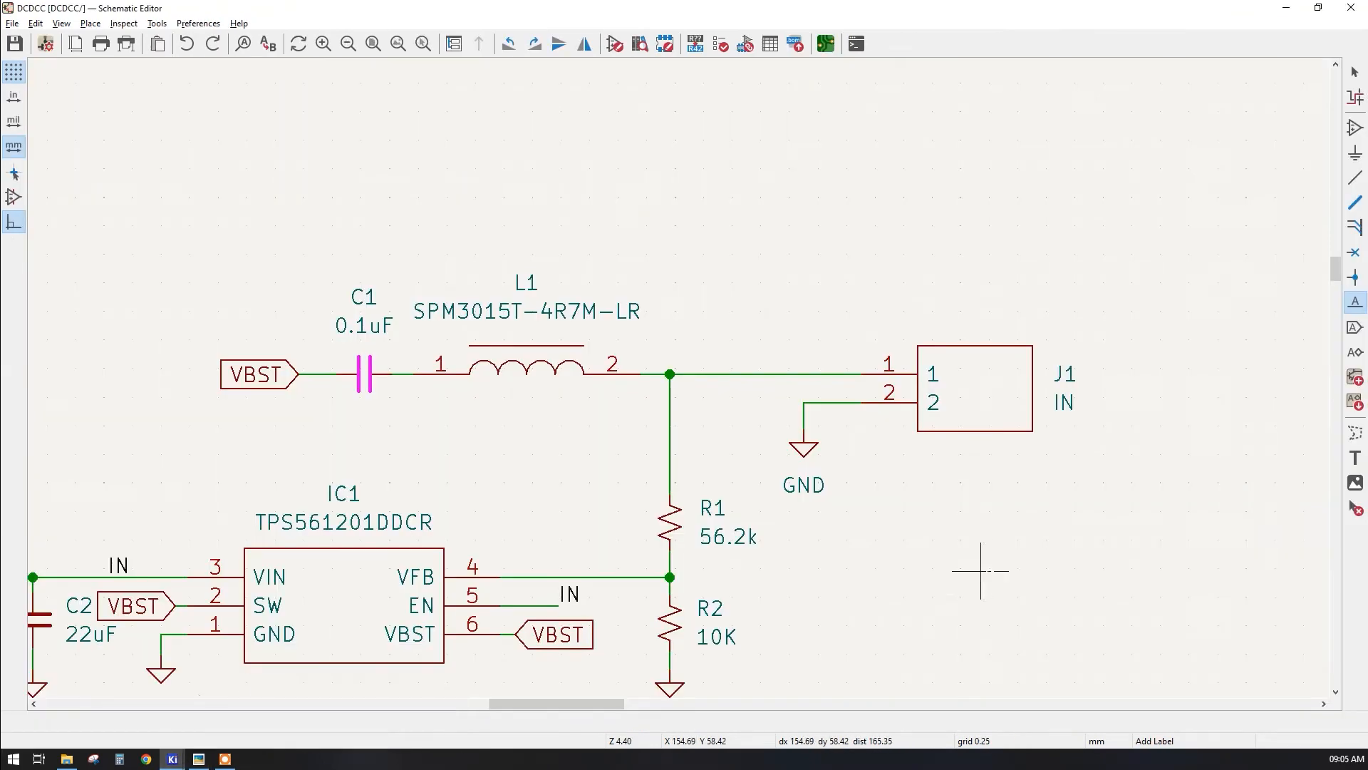
left_click(1006, 296)
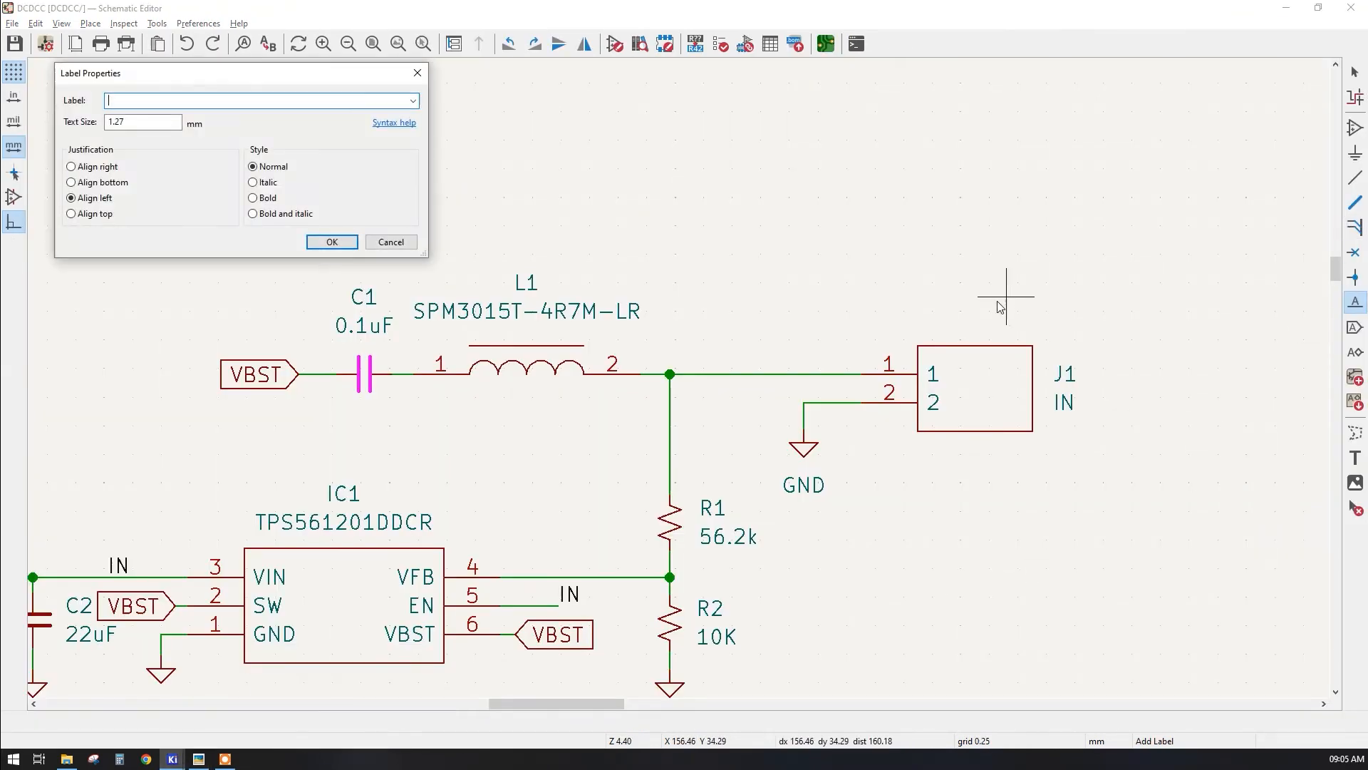
left_click_drag(240, 79, 842, 148)
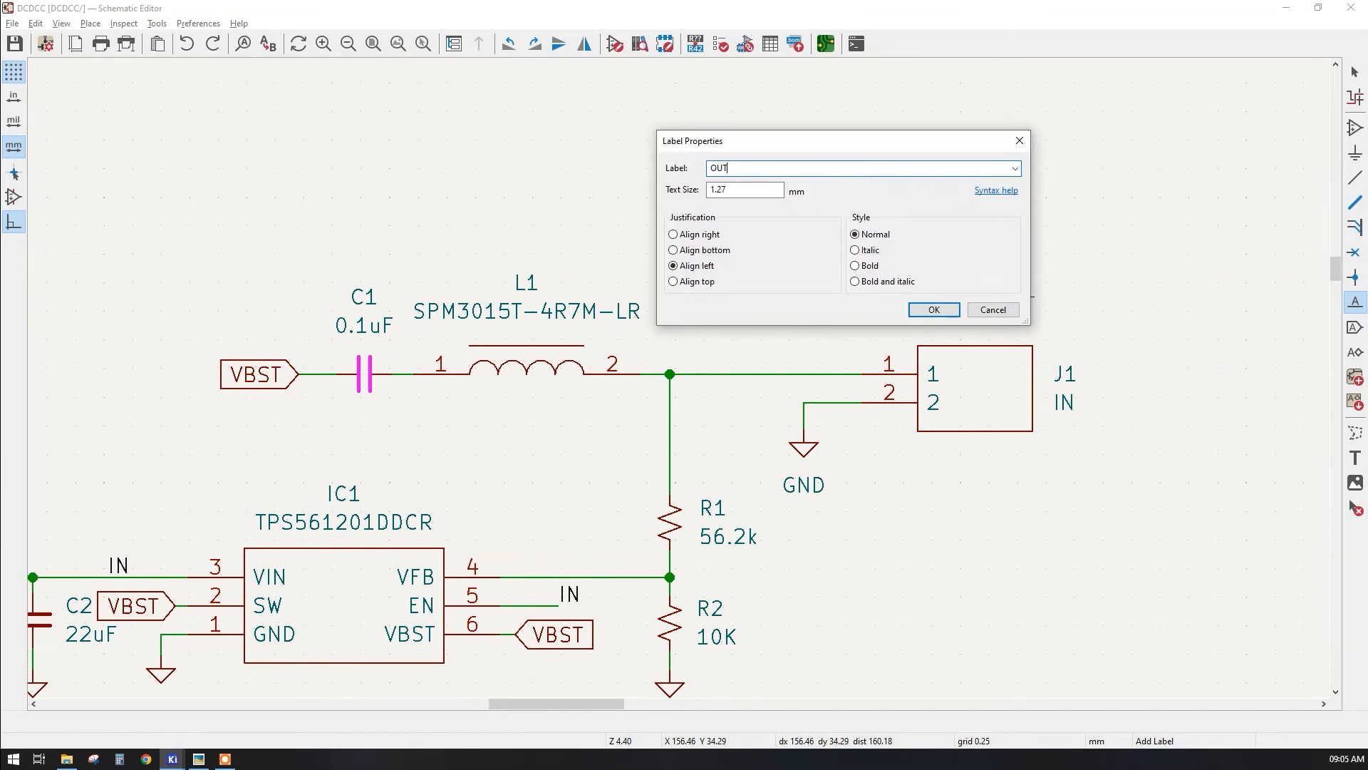
left_click(933, 308)
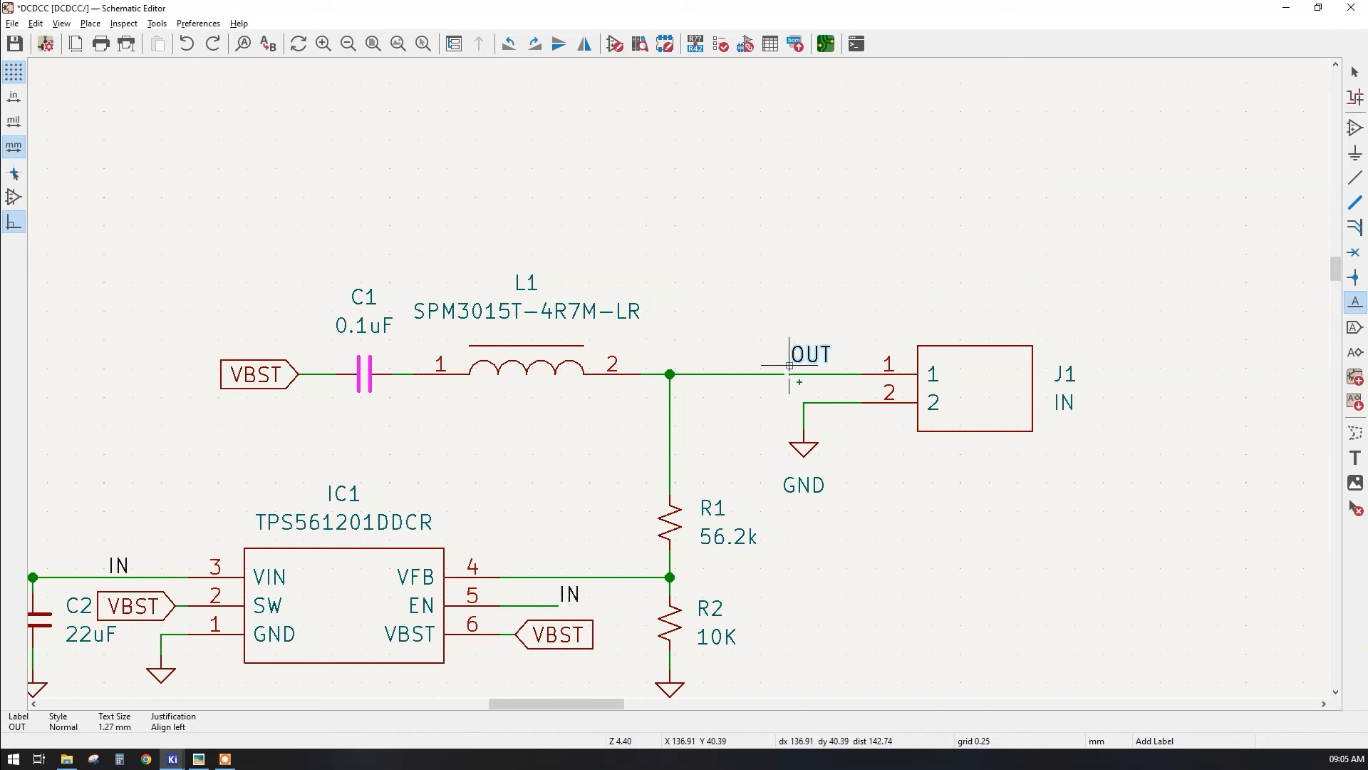
scroll(819, 364, "up", 5)
left_click(668, 408)
key("ctrl+s")
right_click(1132, 114)
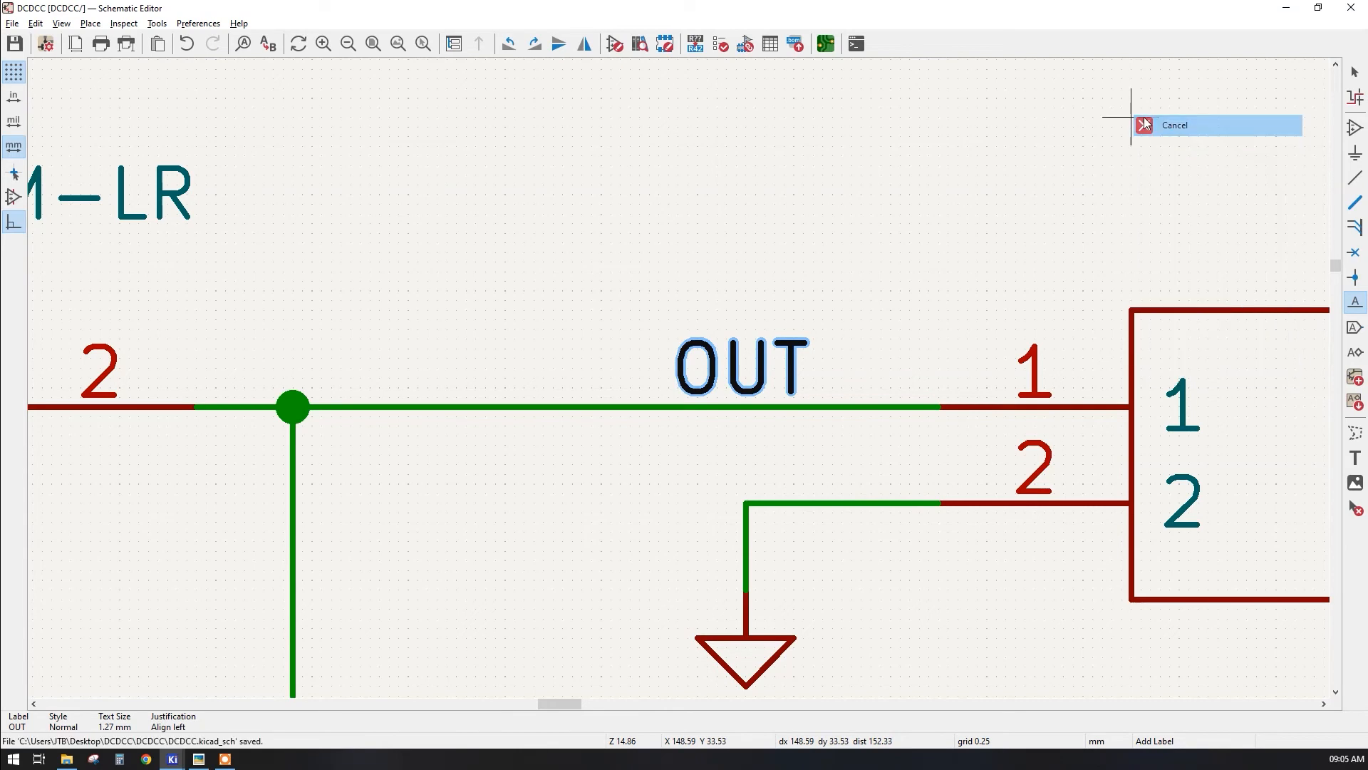
left_click(1176, 122)
- Transfer the OUT net to the board by updating the PCB from the schematic
left_click(860, 40)
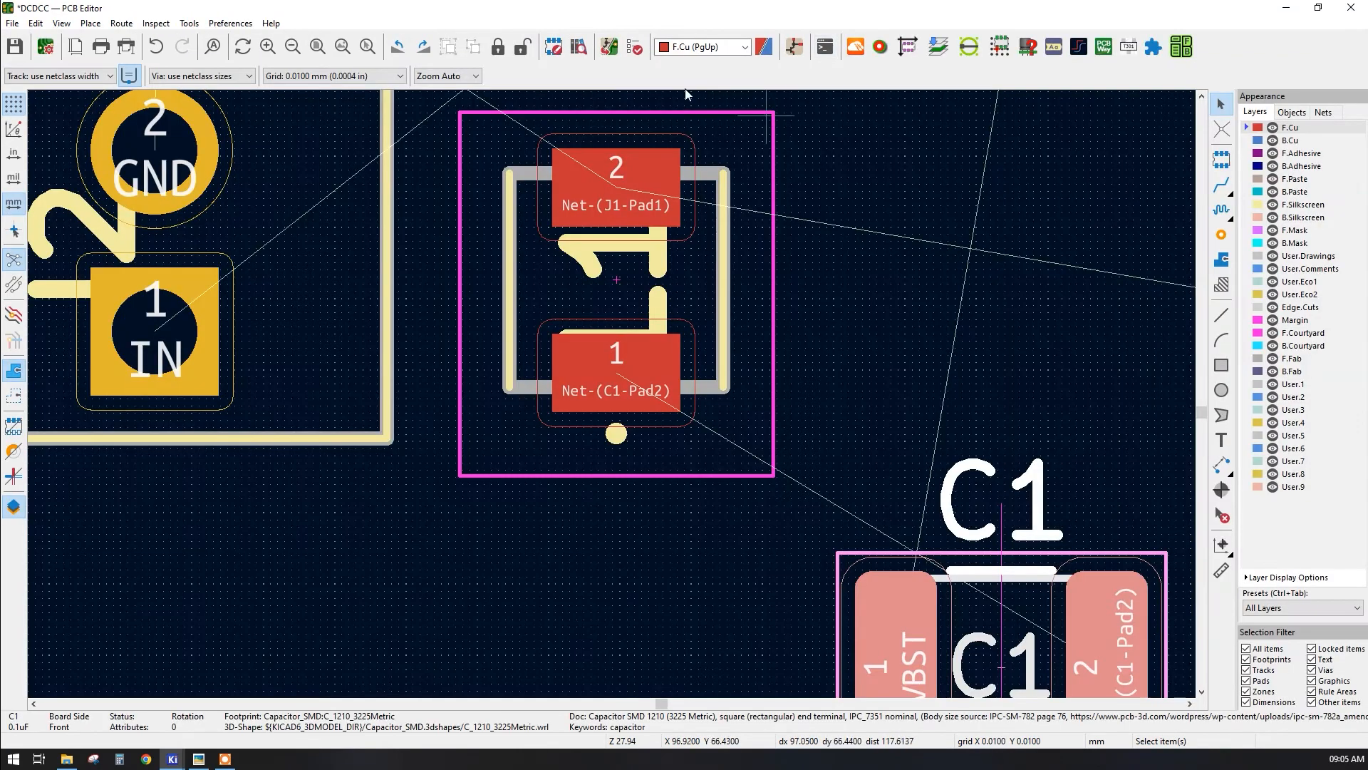
left_click(610, 48)
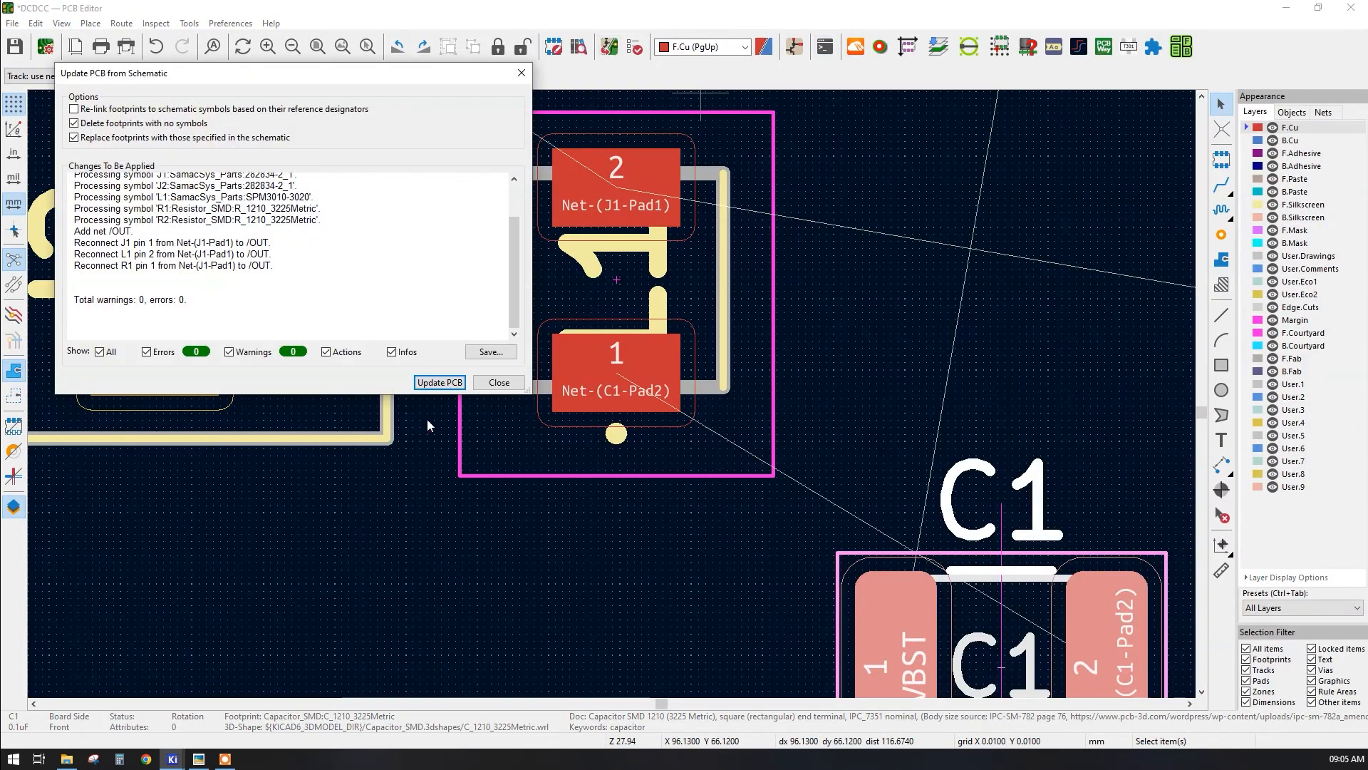
left_click(439, 383)
left_click(499, 383)
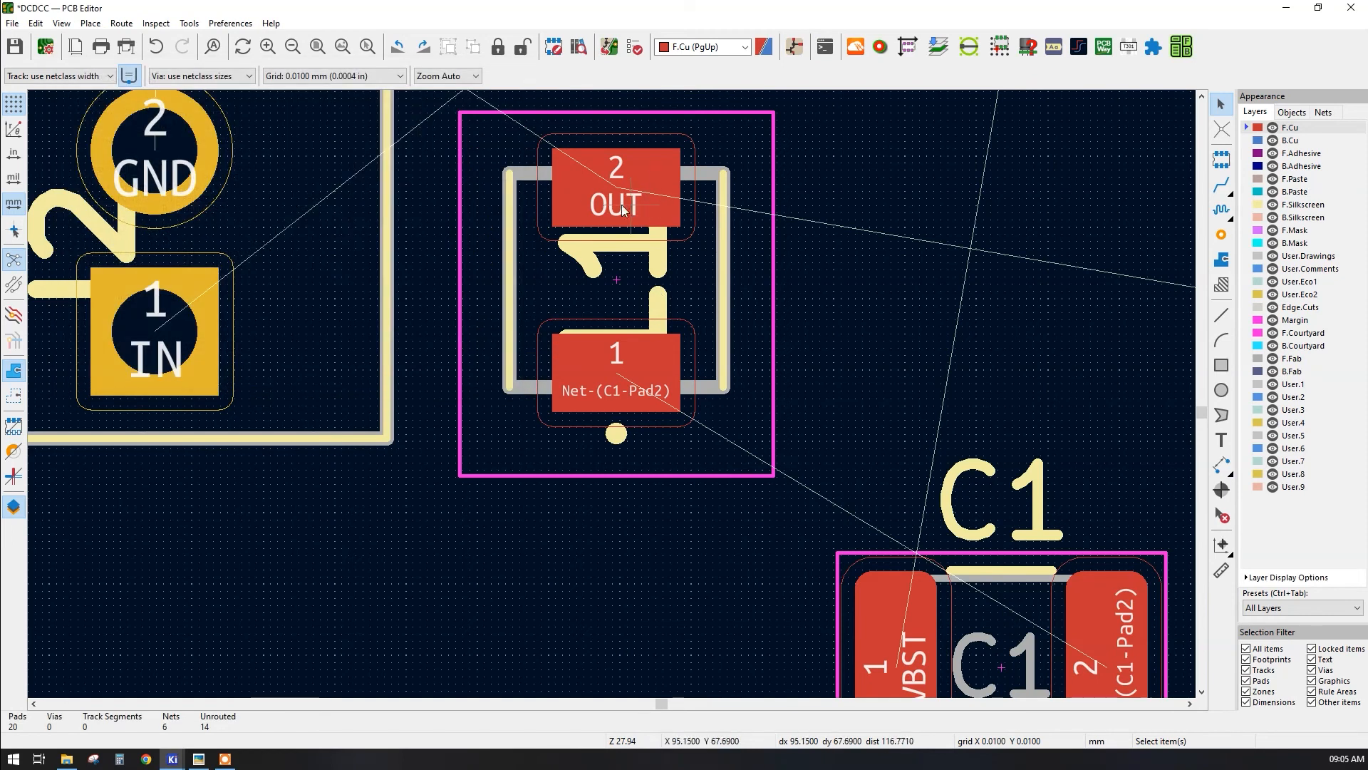
scroll(617, 206, "down", 4)
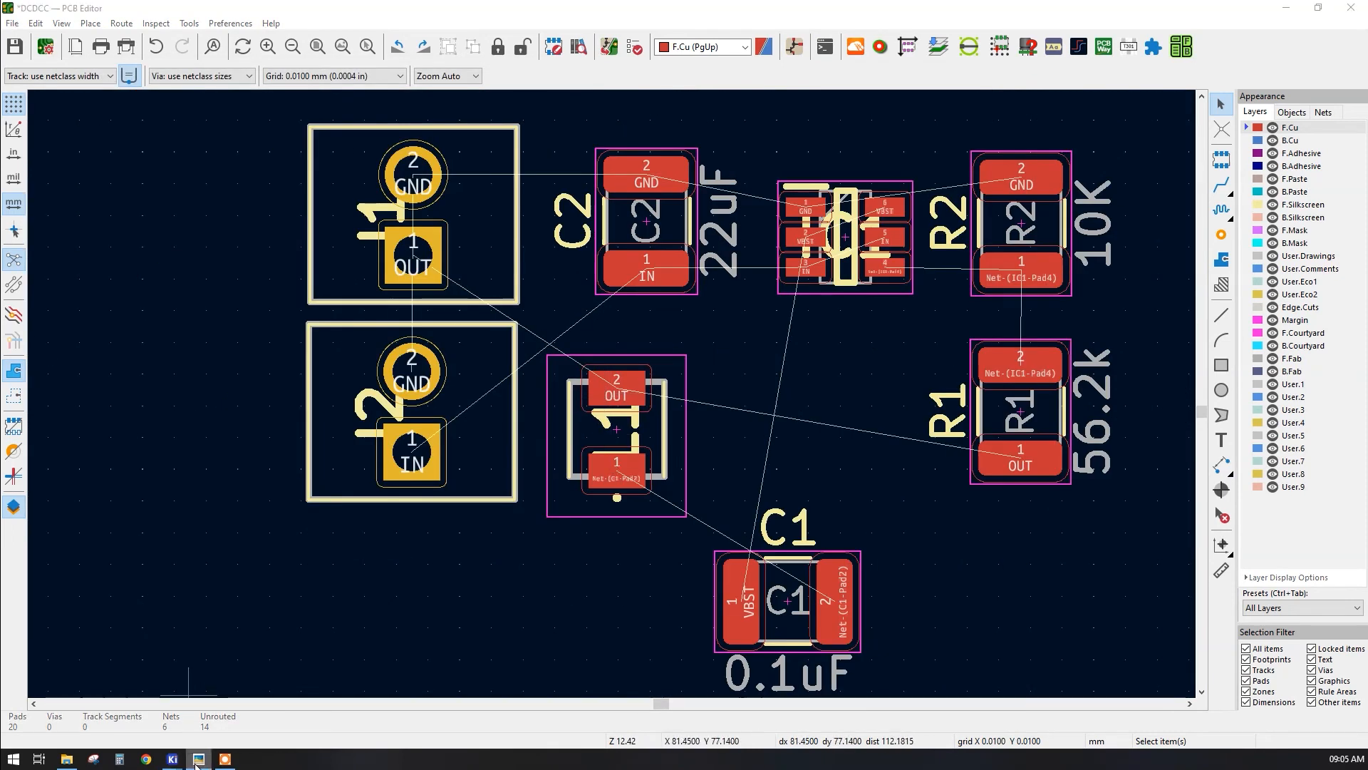
- Add a GND net label to the schematic wire at J1 pin 2, and save the schematic
mouse_move(197, 761)
left_click(232, 698)
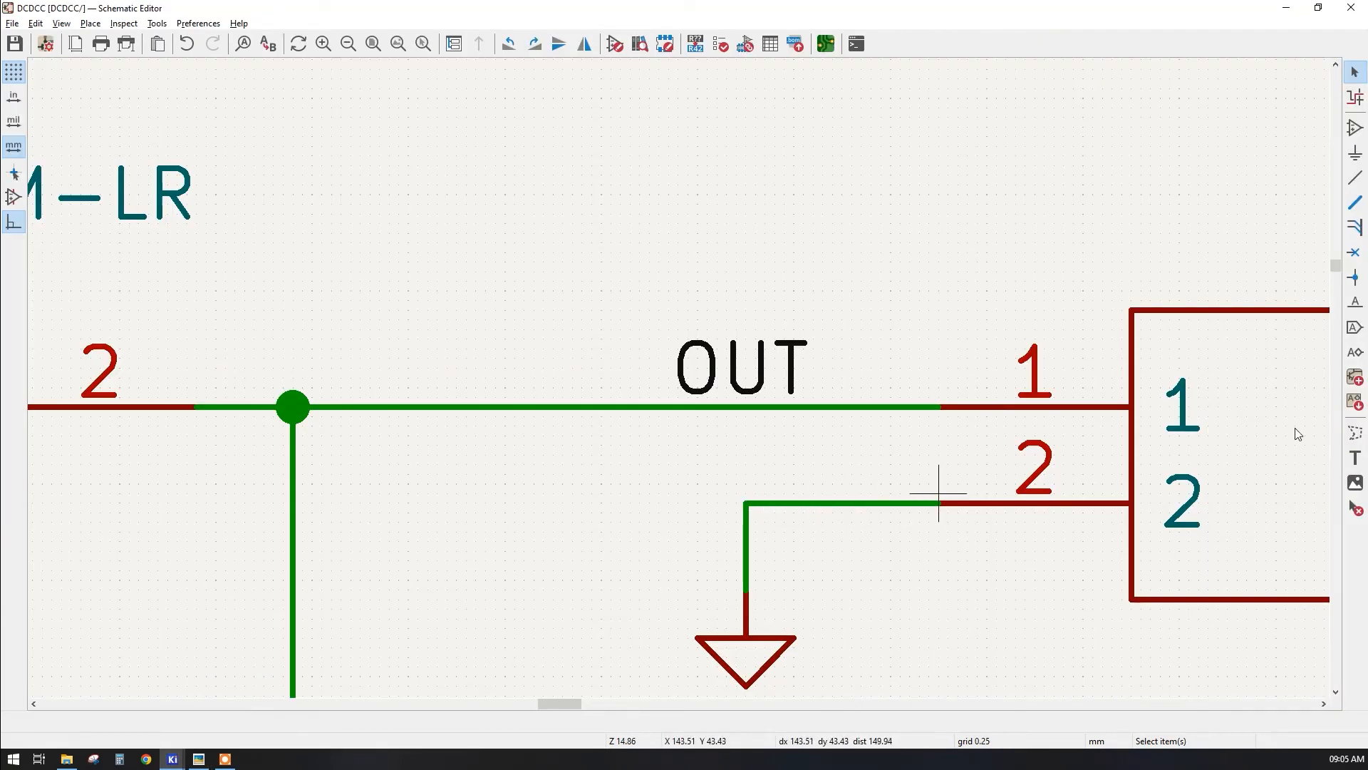
left_click(1354, 301)
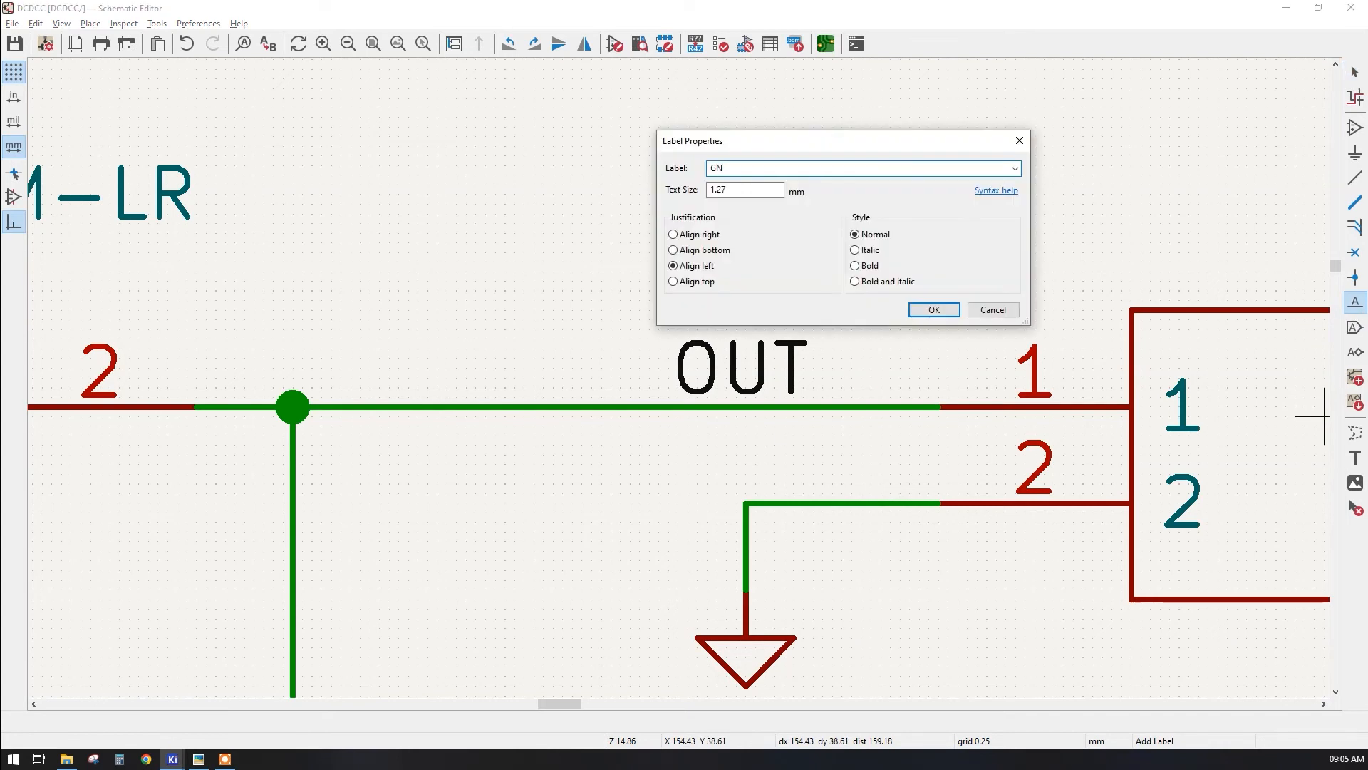
left_click(921, 316)
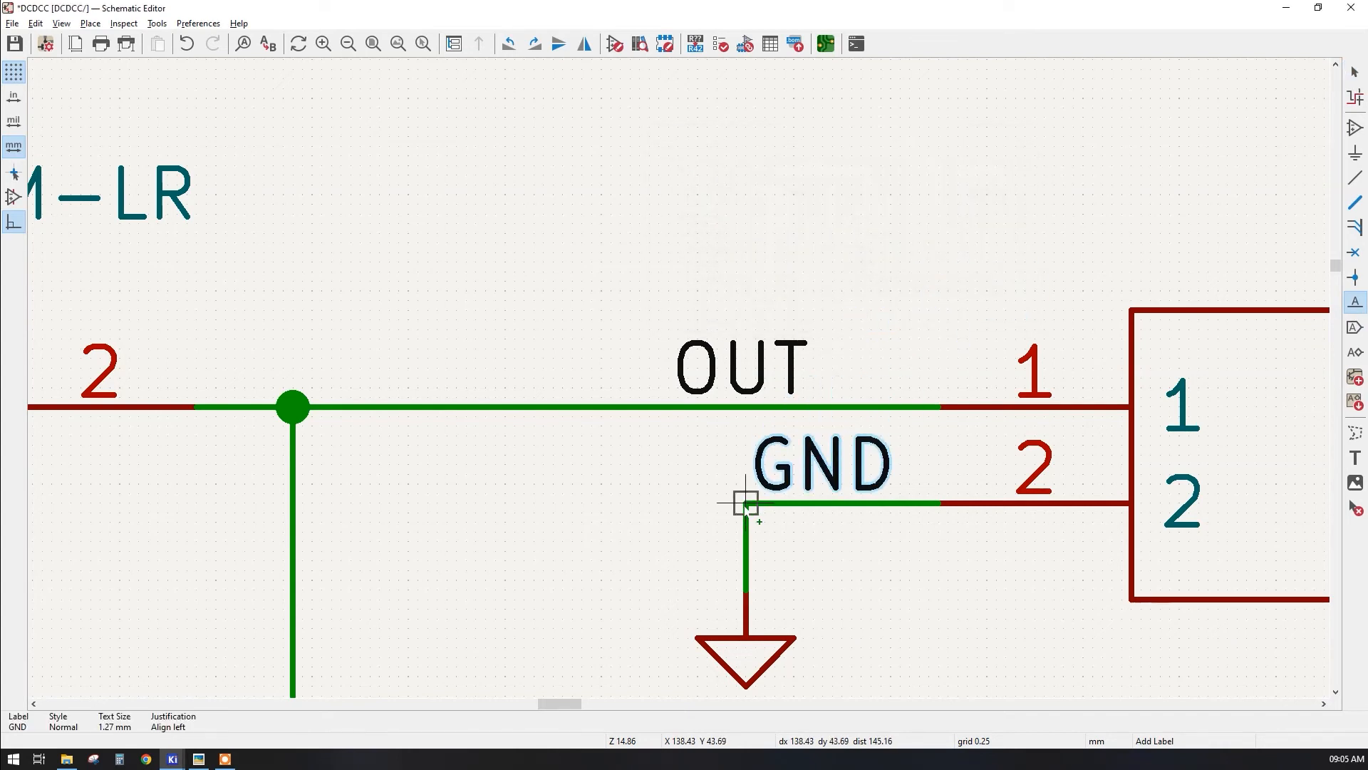
key("ctrl+s")
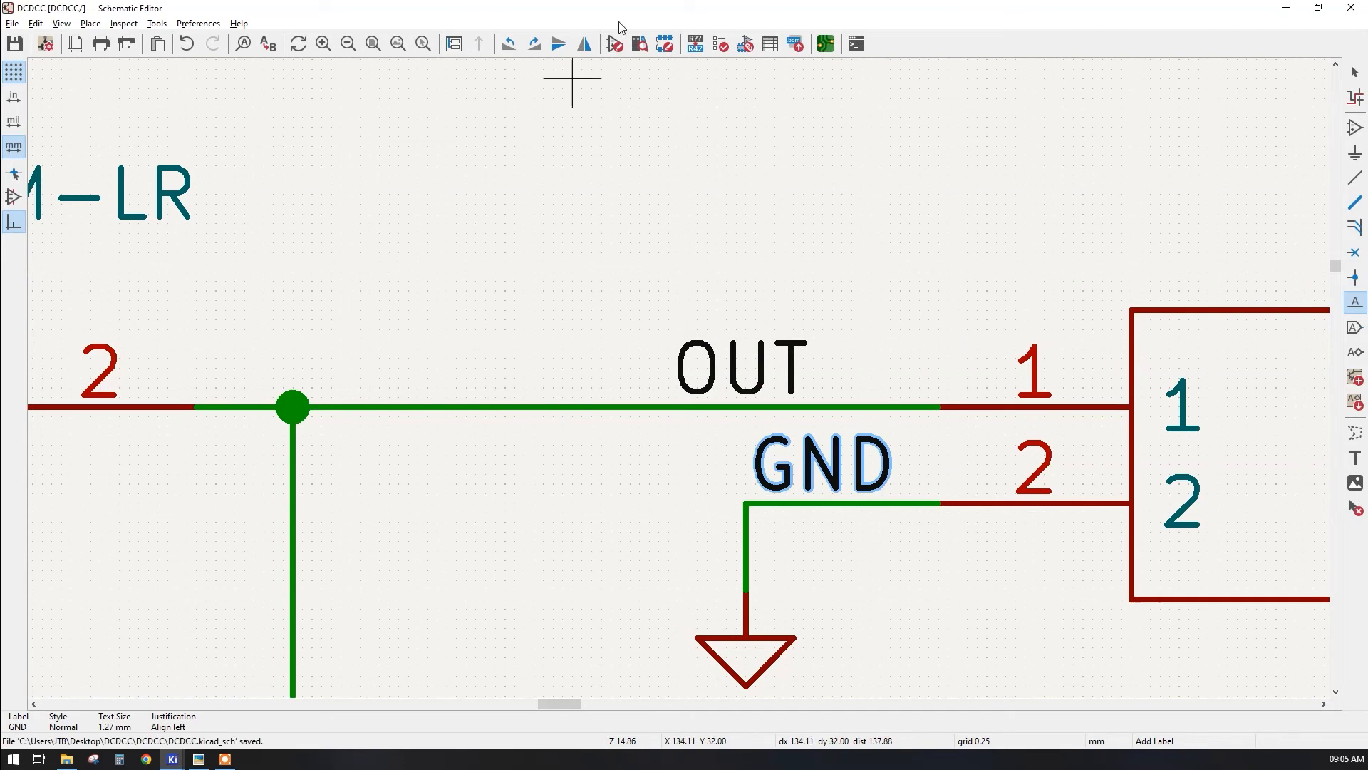
- Transfer the schematic's GND label change to the board by updating the PCB from the schematic
left_click(825, 44)
left_click(554, 47)
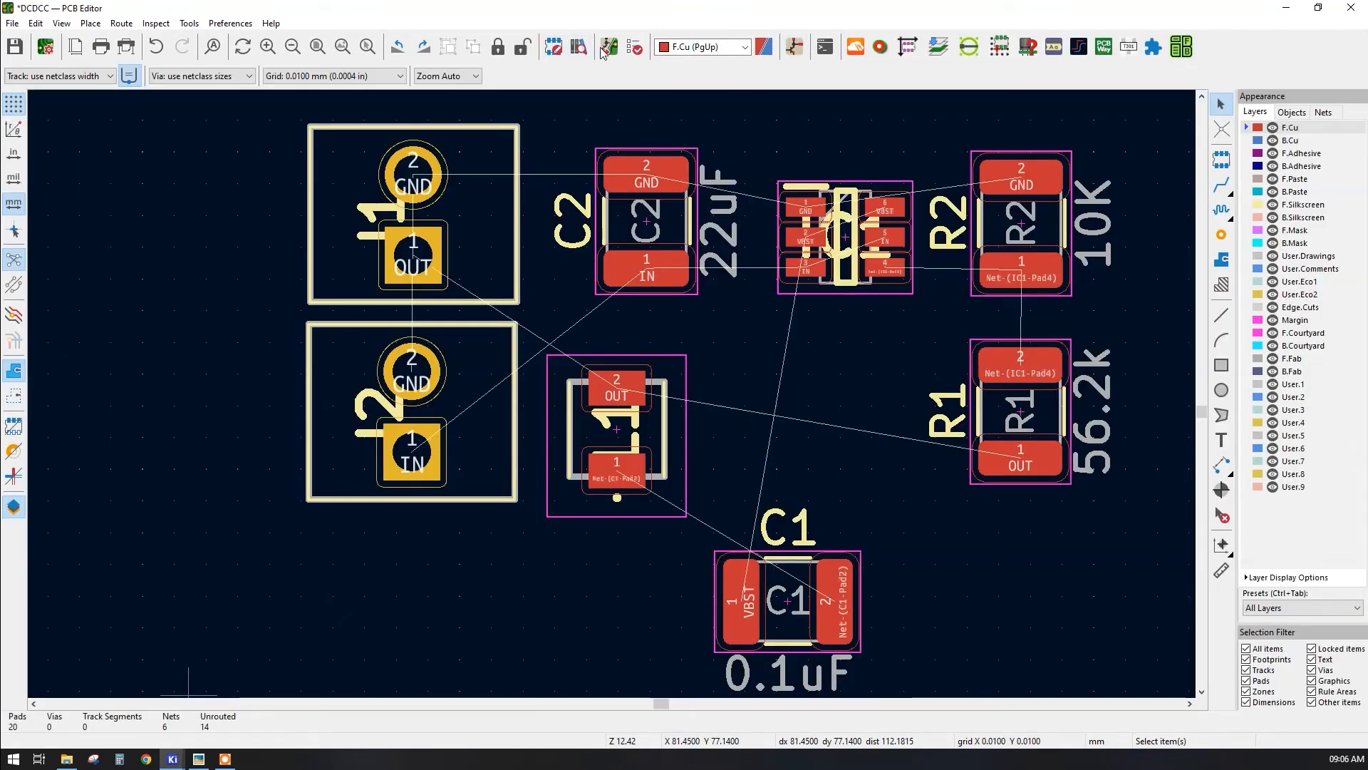
left_click(437, 383)
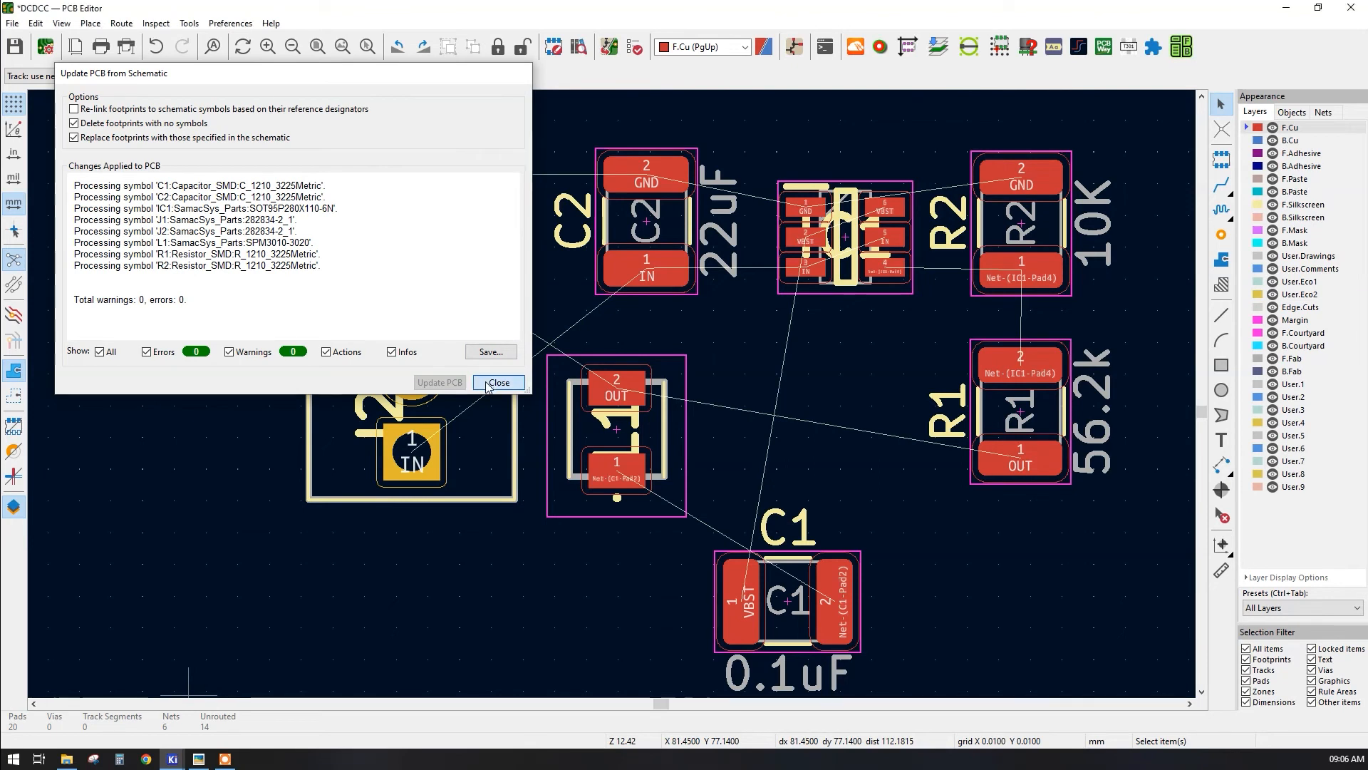
left_click(498, 384)
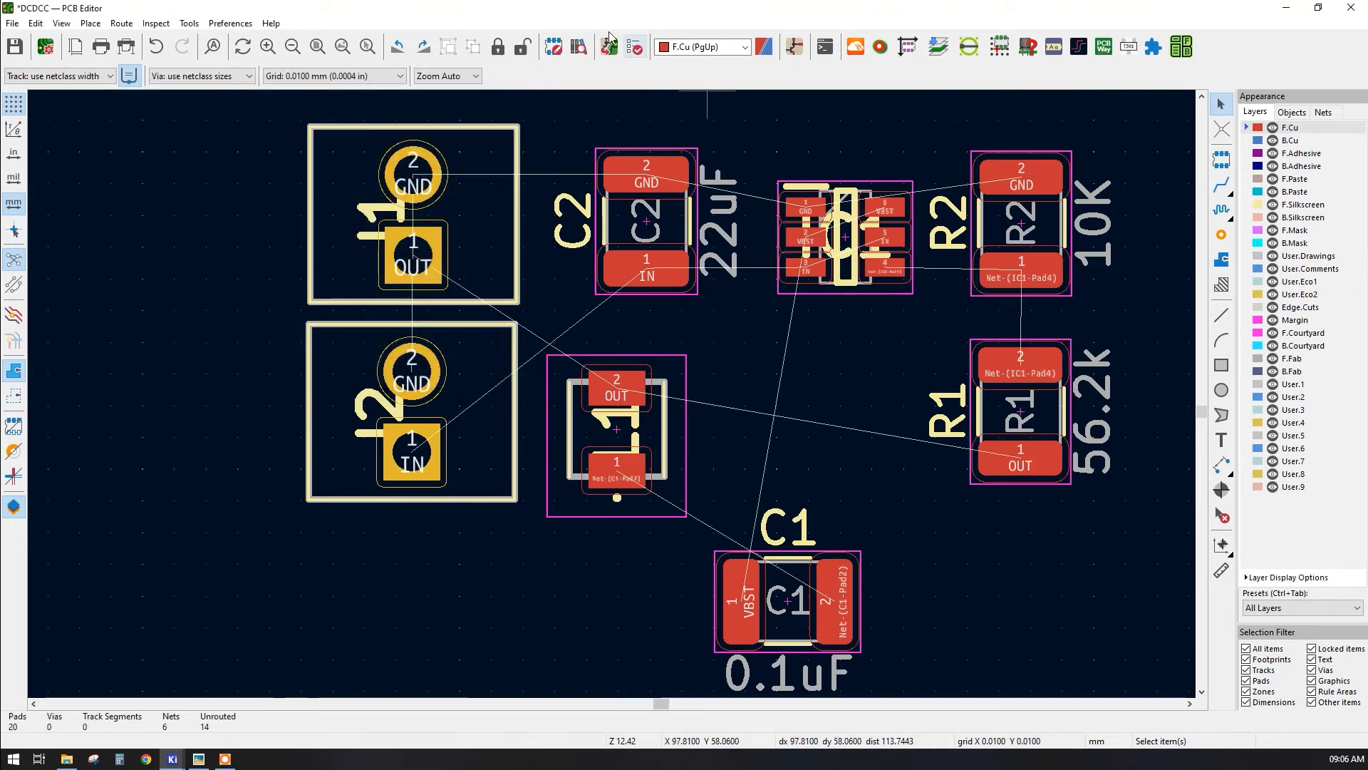
left_click(610, 55)
left_click(439, 383)
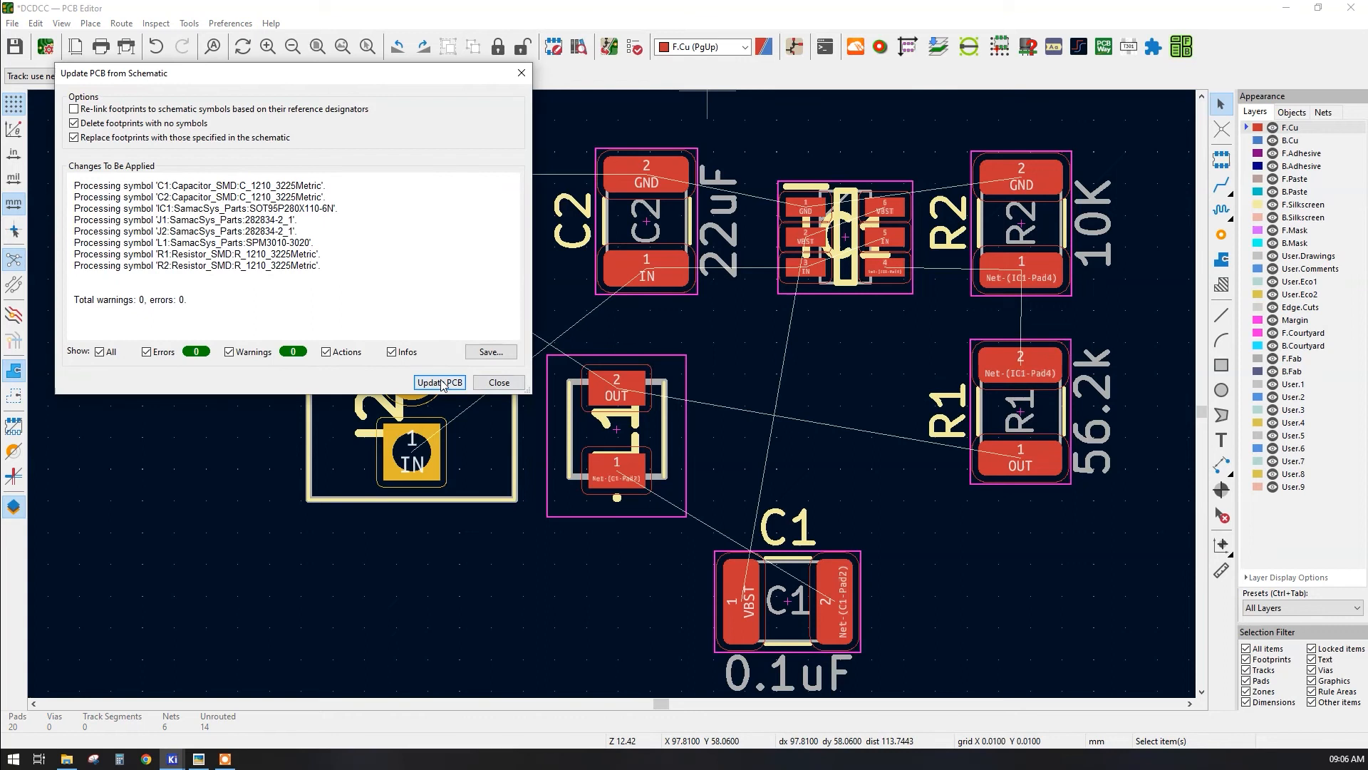
left_click(499, 382)
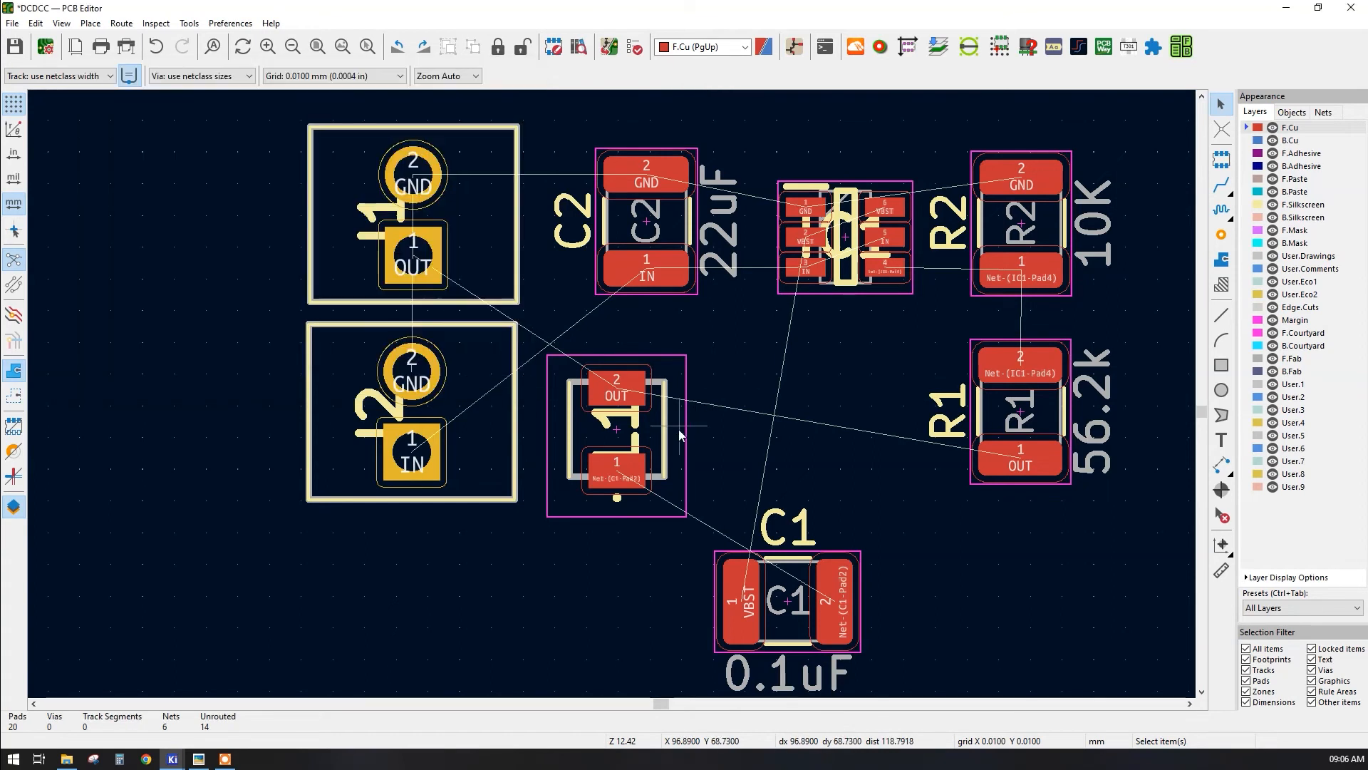
- Nudge inductor L1 slightly down and to the right on the board
left_click(678, 433)
key("m")
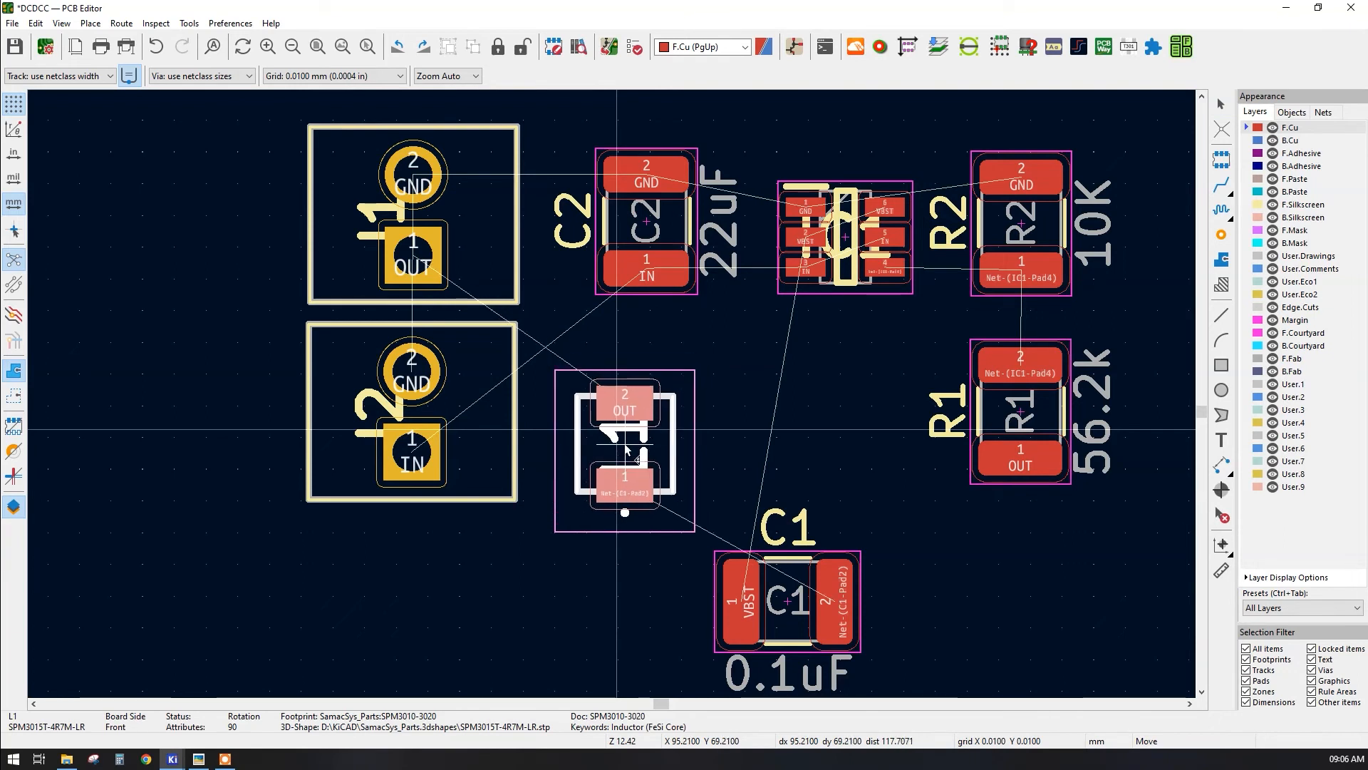
left_click(627, 447)
- Swap connectors J1 and J2 so that J2 sits beside C2 and J1 directly below J2
left_click(456, 252)
key("m")
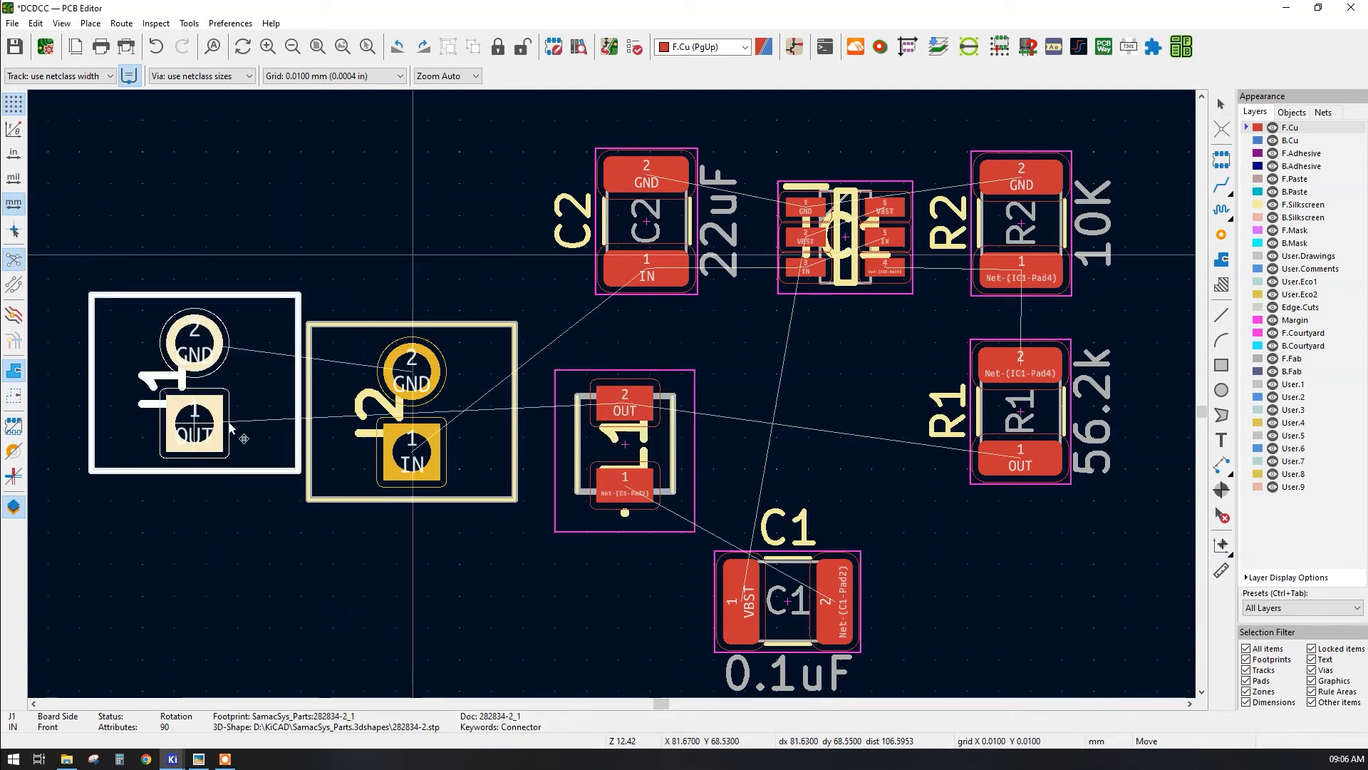
left_click(226, 484)
left_click(413, 403)
key("m")
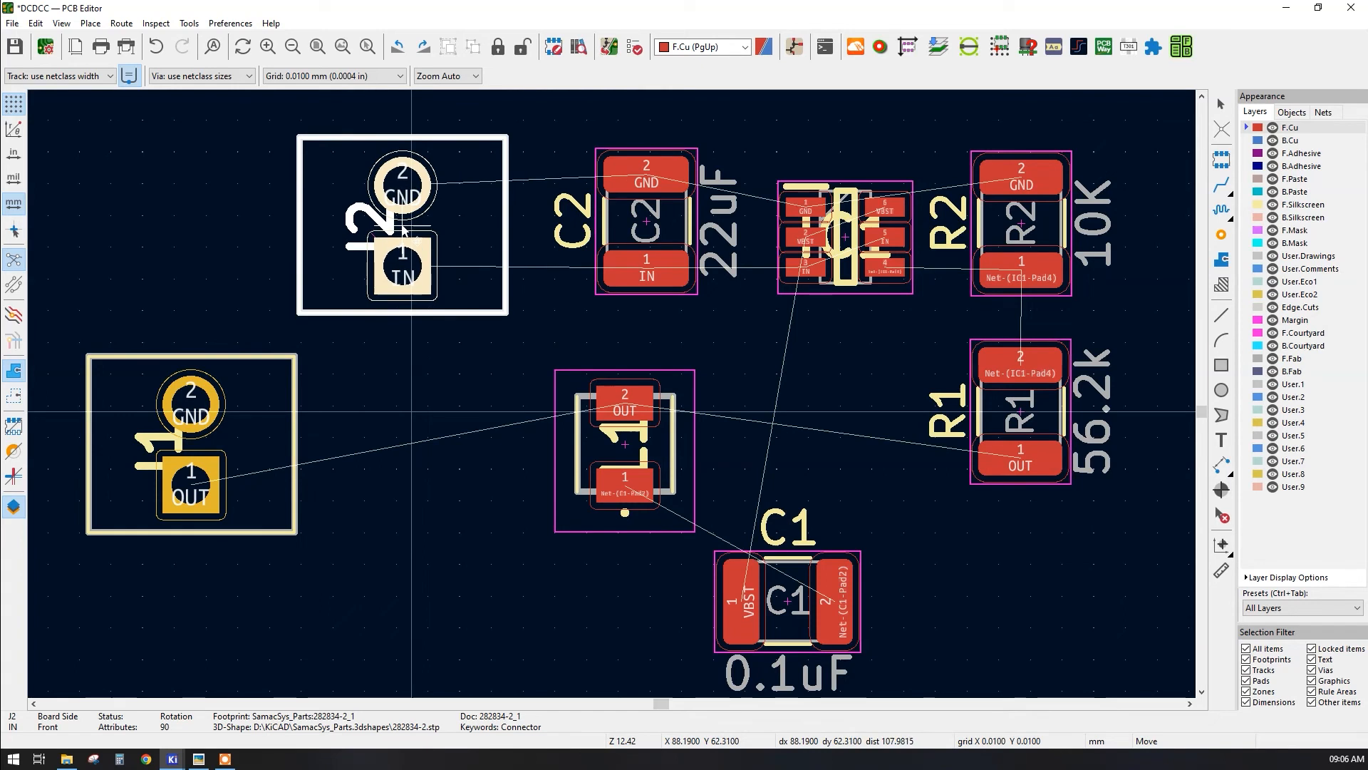
left_click(404, 232)
left_click(240, 442)
key("m")
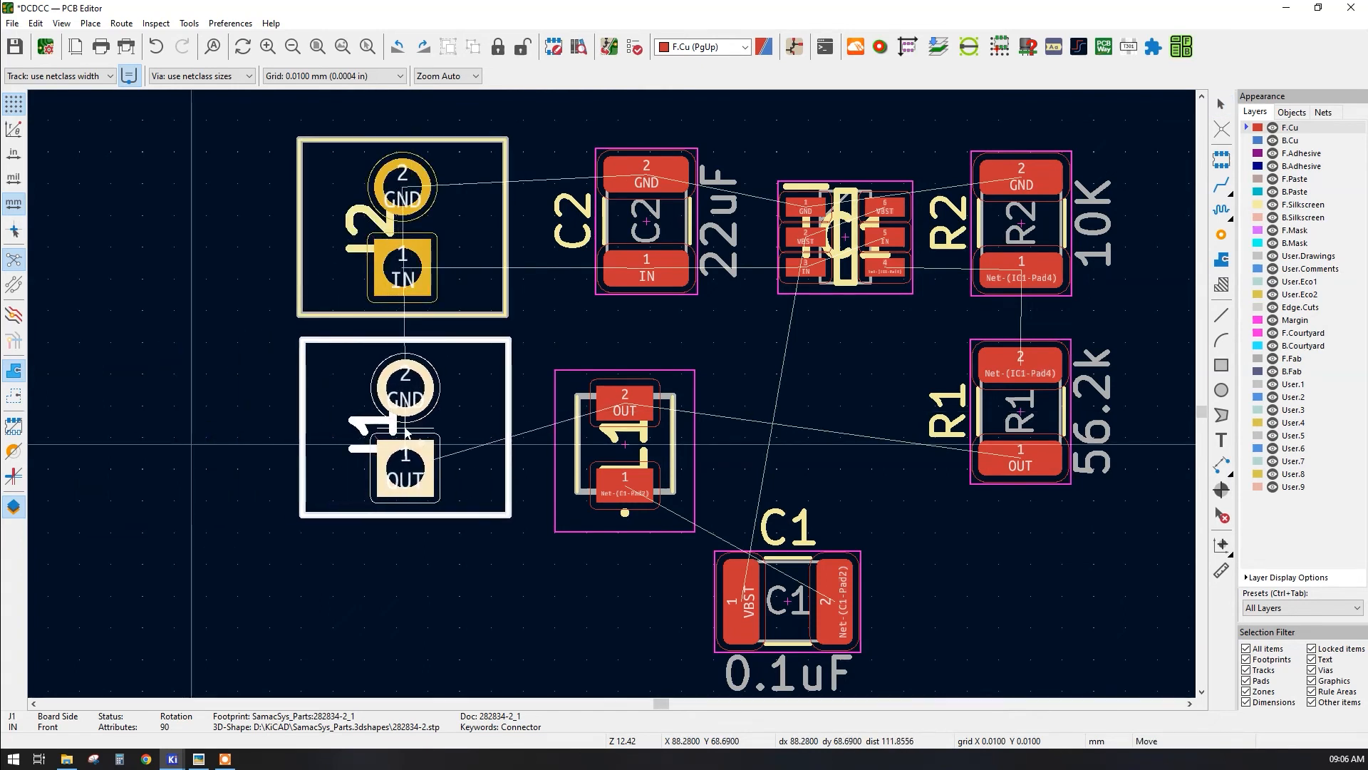
left_click(405, 431)
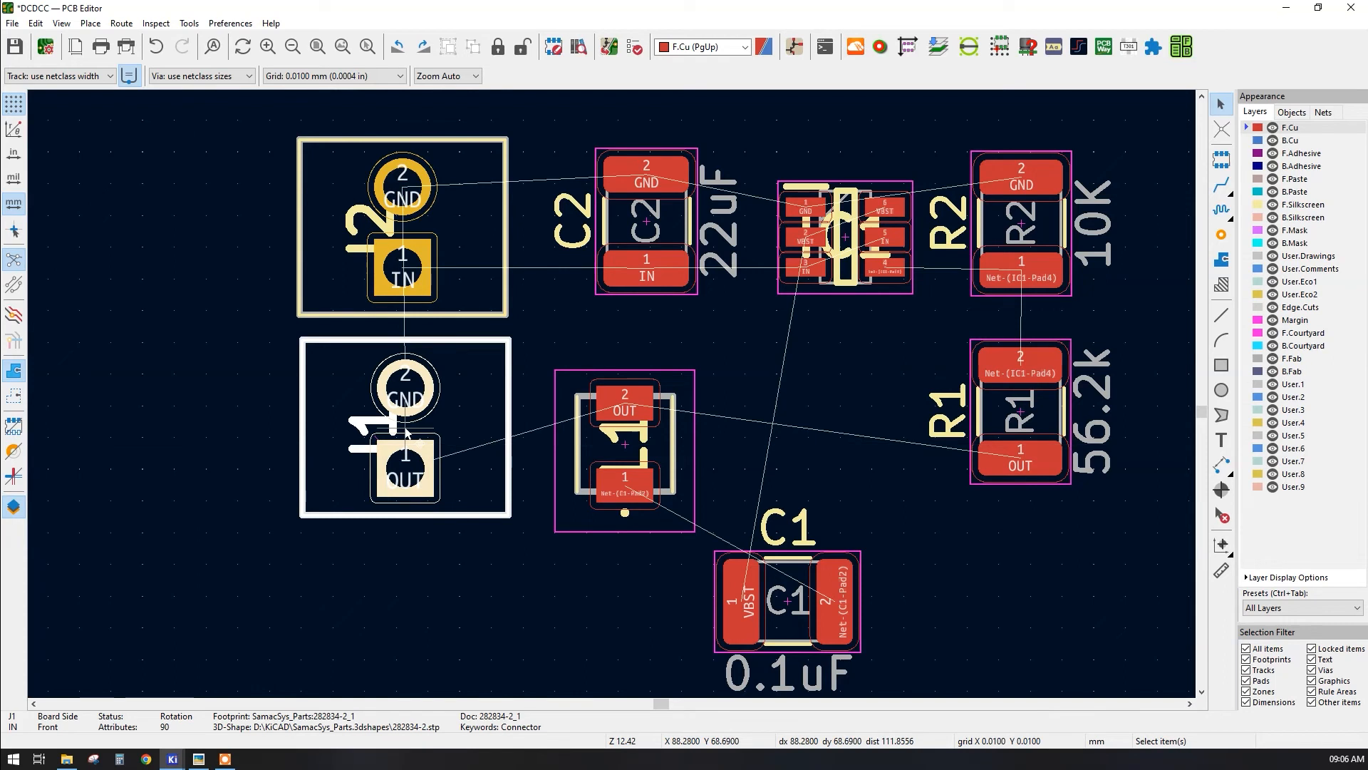
- Rotate L1 to 180° and place it beside J1 with its OUT pad level with J1's OUT pad
left_click(562, 456)
key("m")
key("r")
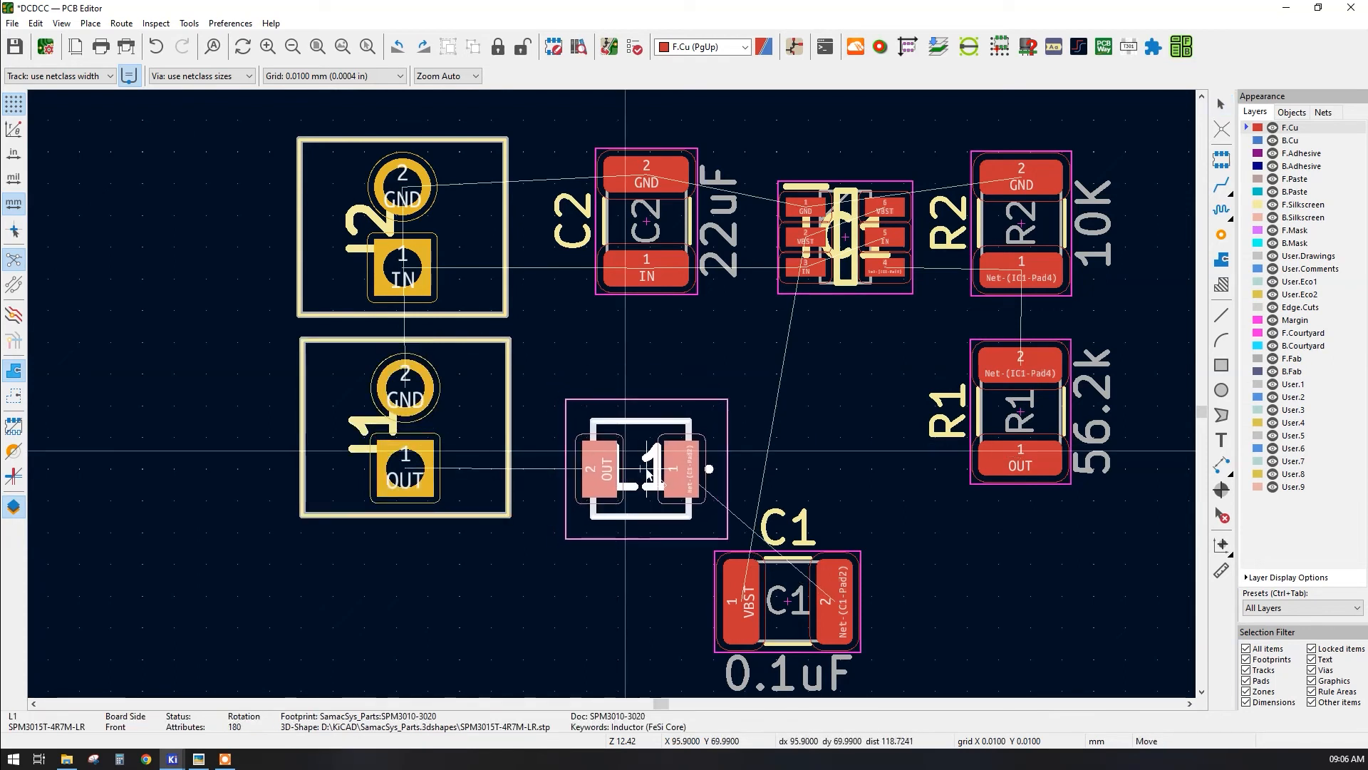
left_click(647, 469)
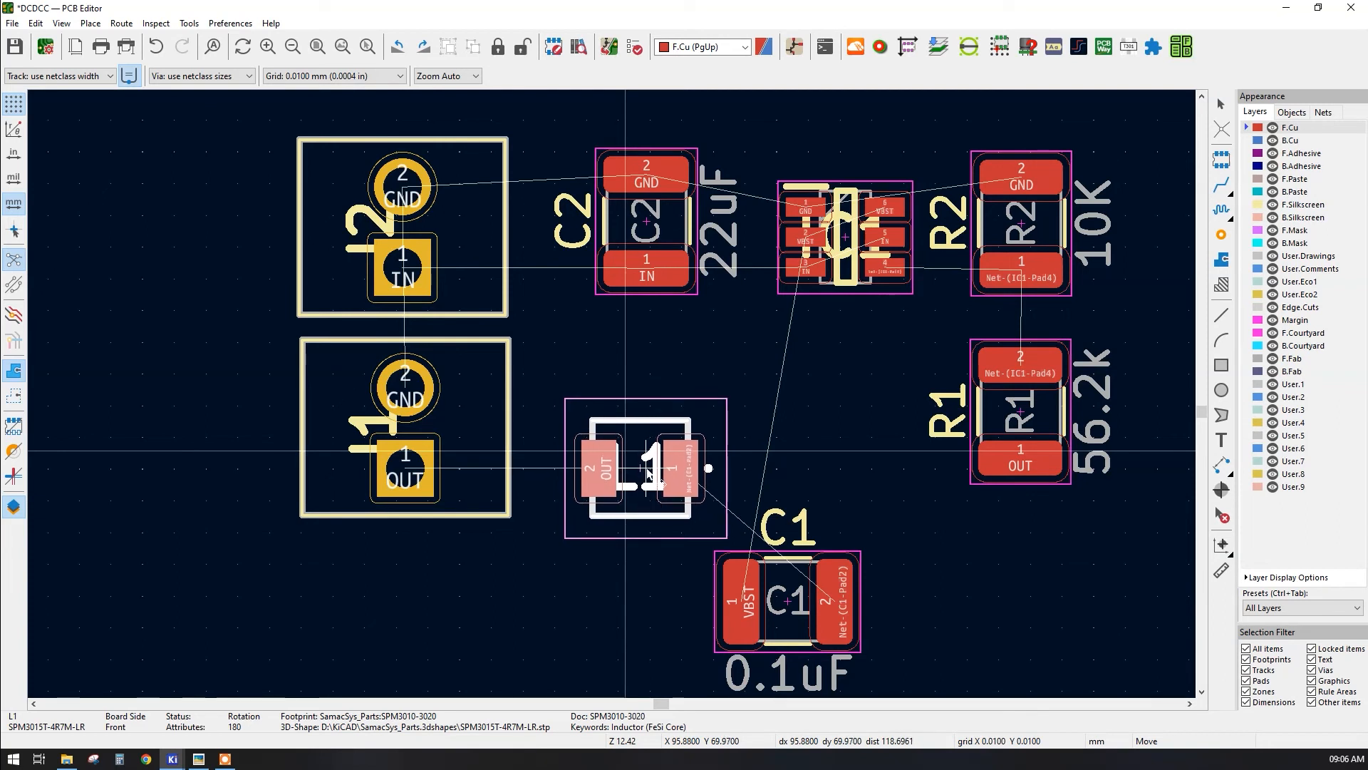
- Rotate C1 to -90° and place it below IC1 with its VBST pad facing the IC
left_click(782, 573)
key("m")
key("r")
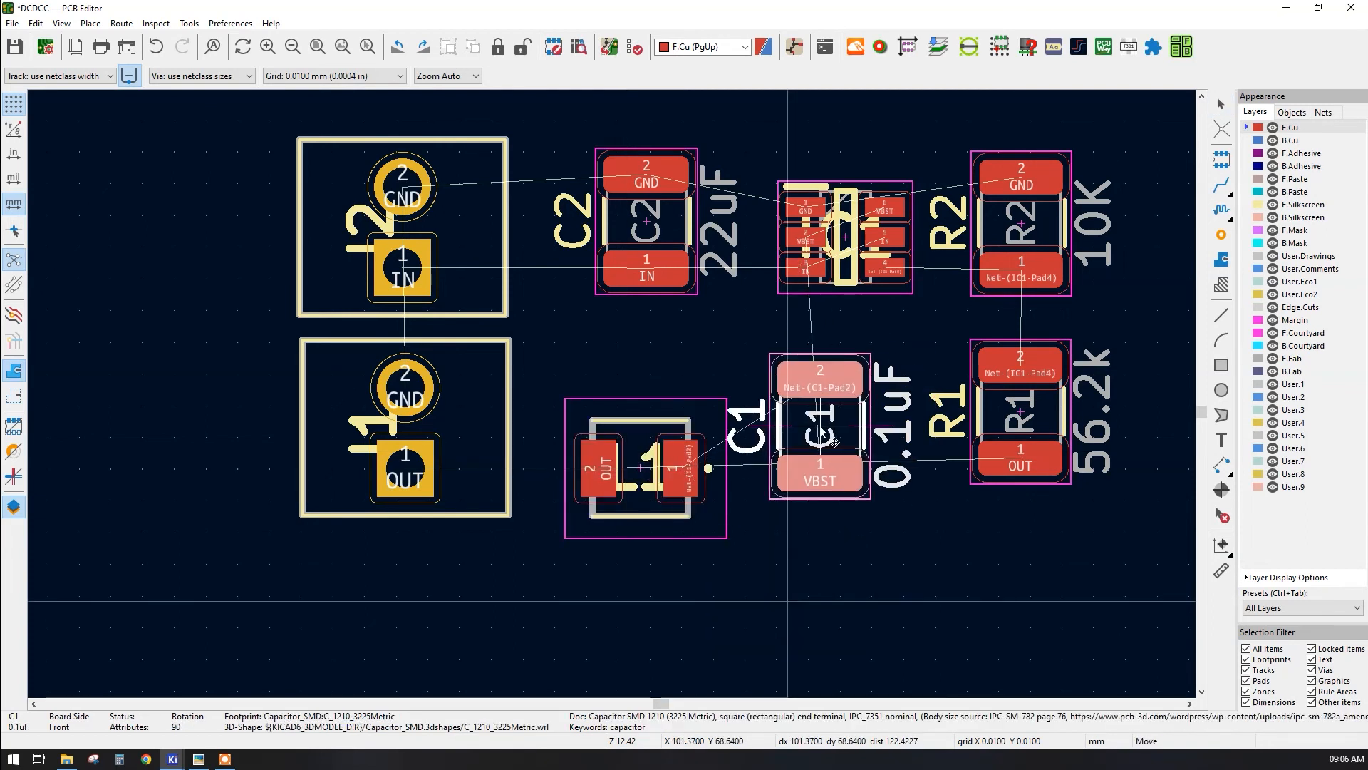
key("r")
key("r")
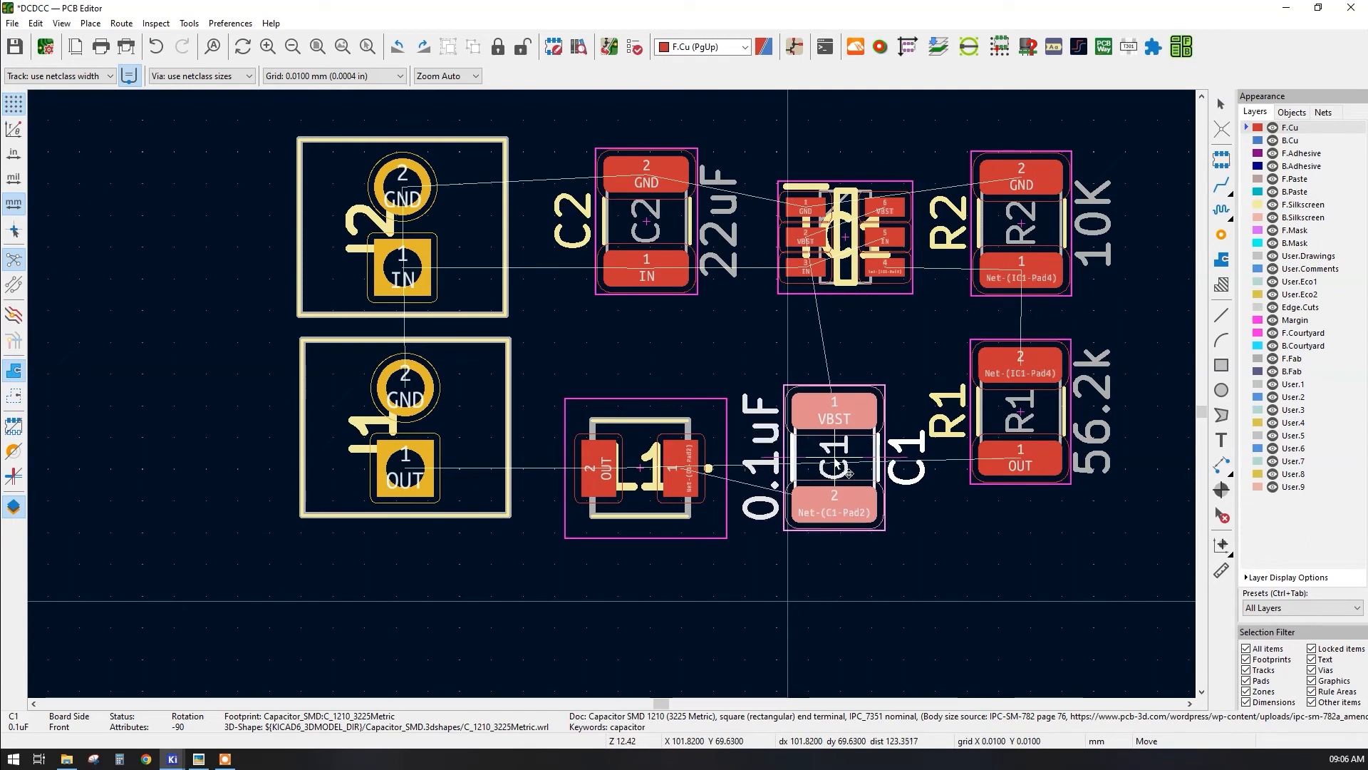
left_click(851, 475)
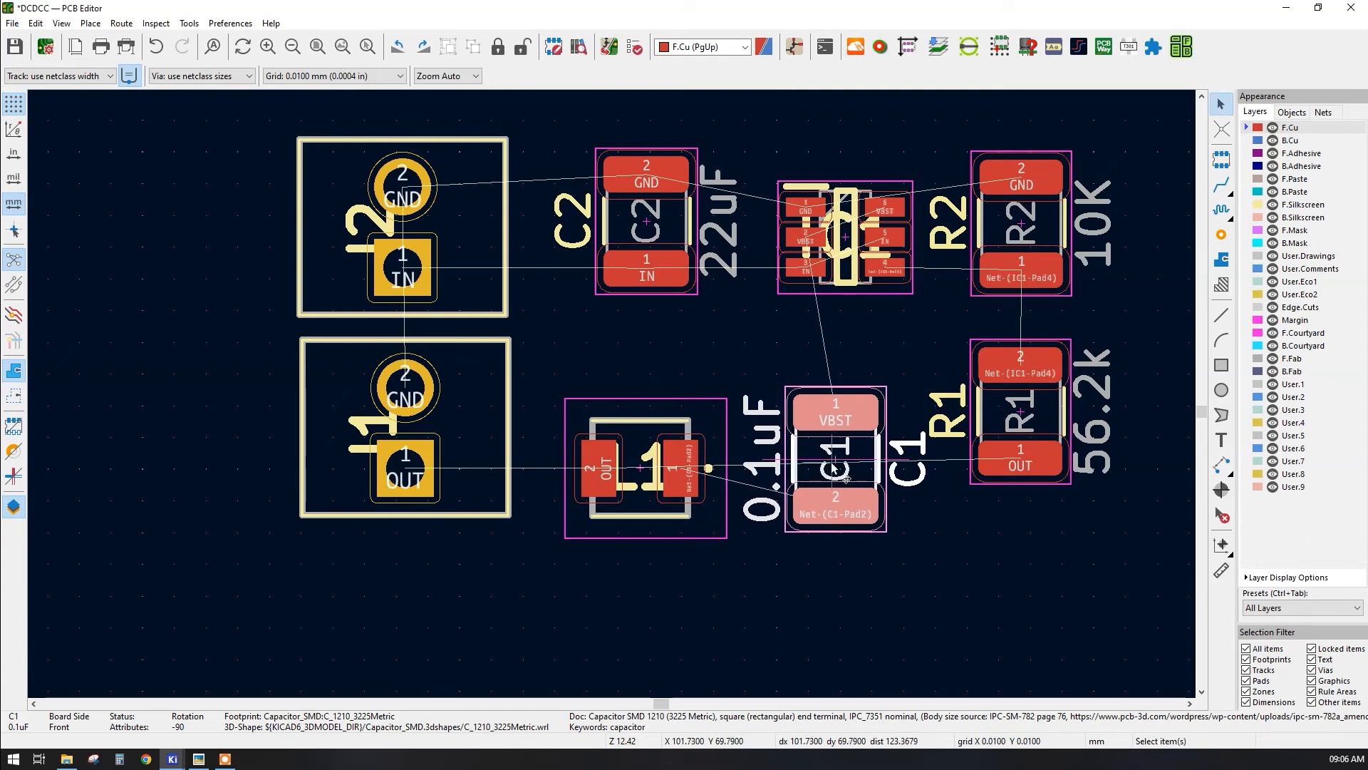
key("m")
left_click_drag(829, 423, 828, 423)
- Shift IC1 slightly upward and move C2 slightly closer to J2
left_click_drag(846, 243, 839, 223)
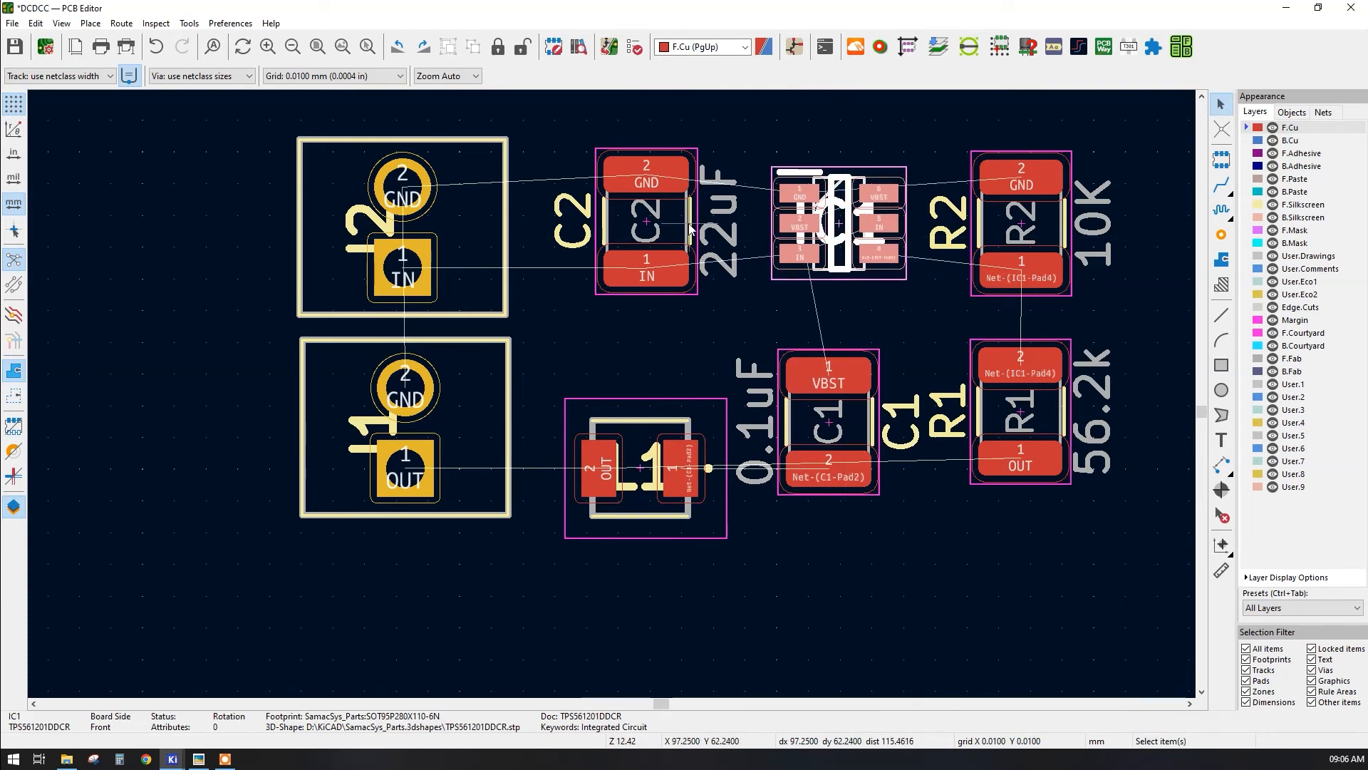
left_click_drag(691, 227, 671, 232)
left_click(848, 237)
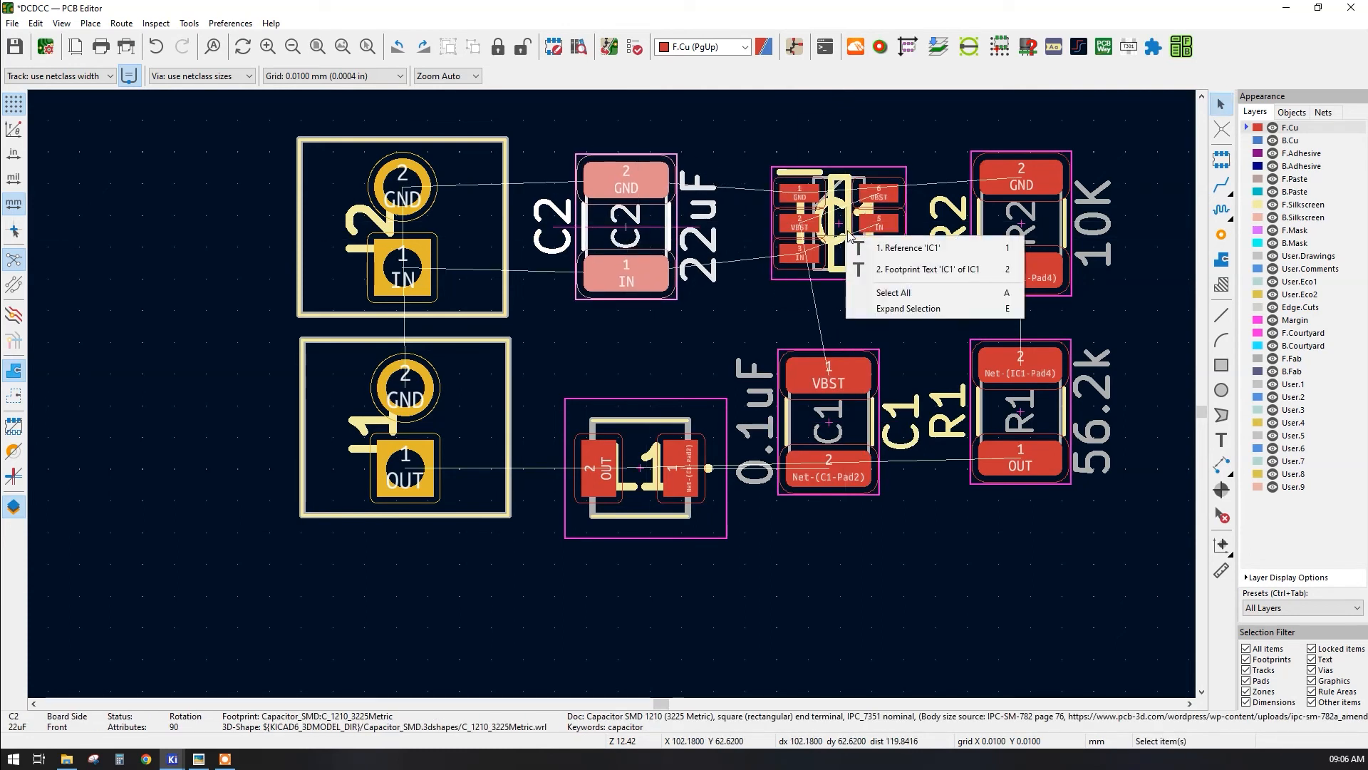
left_click(858, 223)
left_click_drag(858, 223, 838, 220)
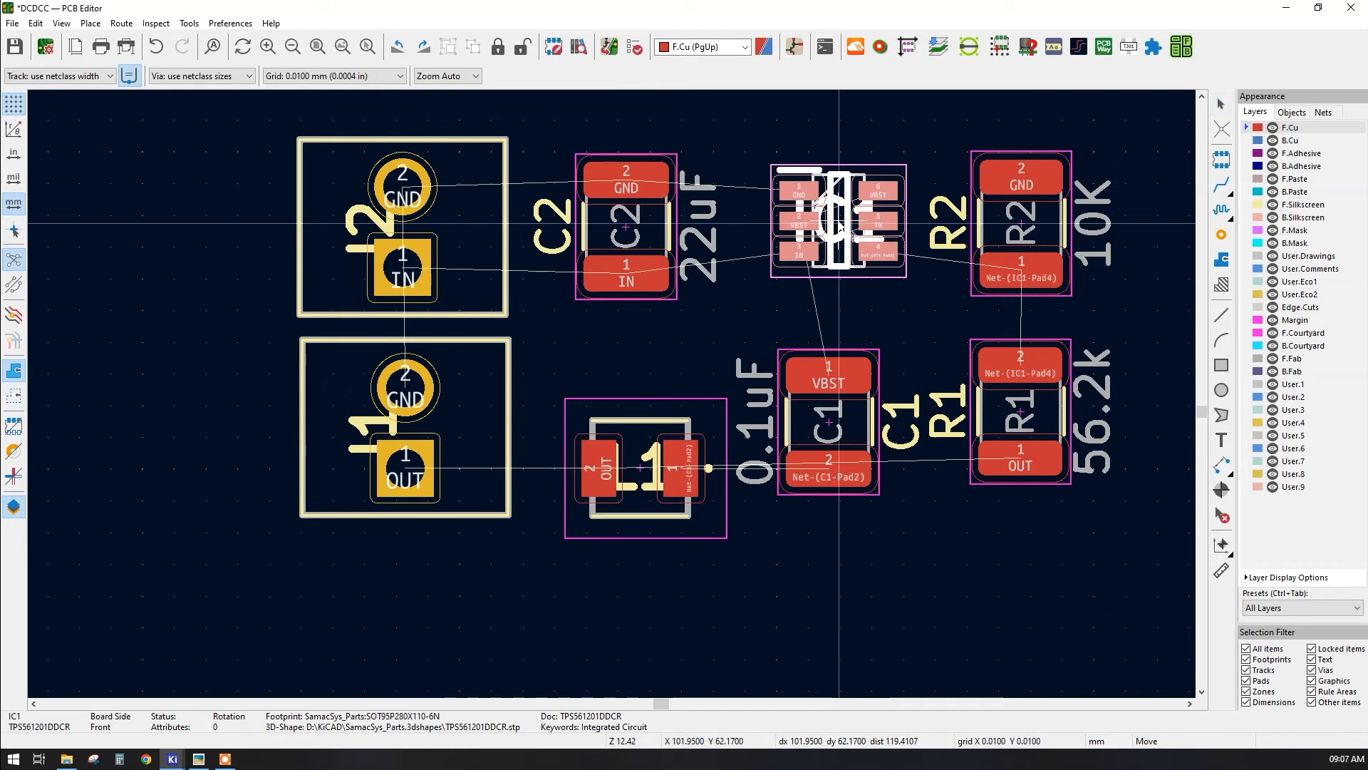
left_click(738, 310)
left_click(350, 233)
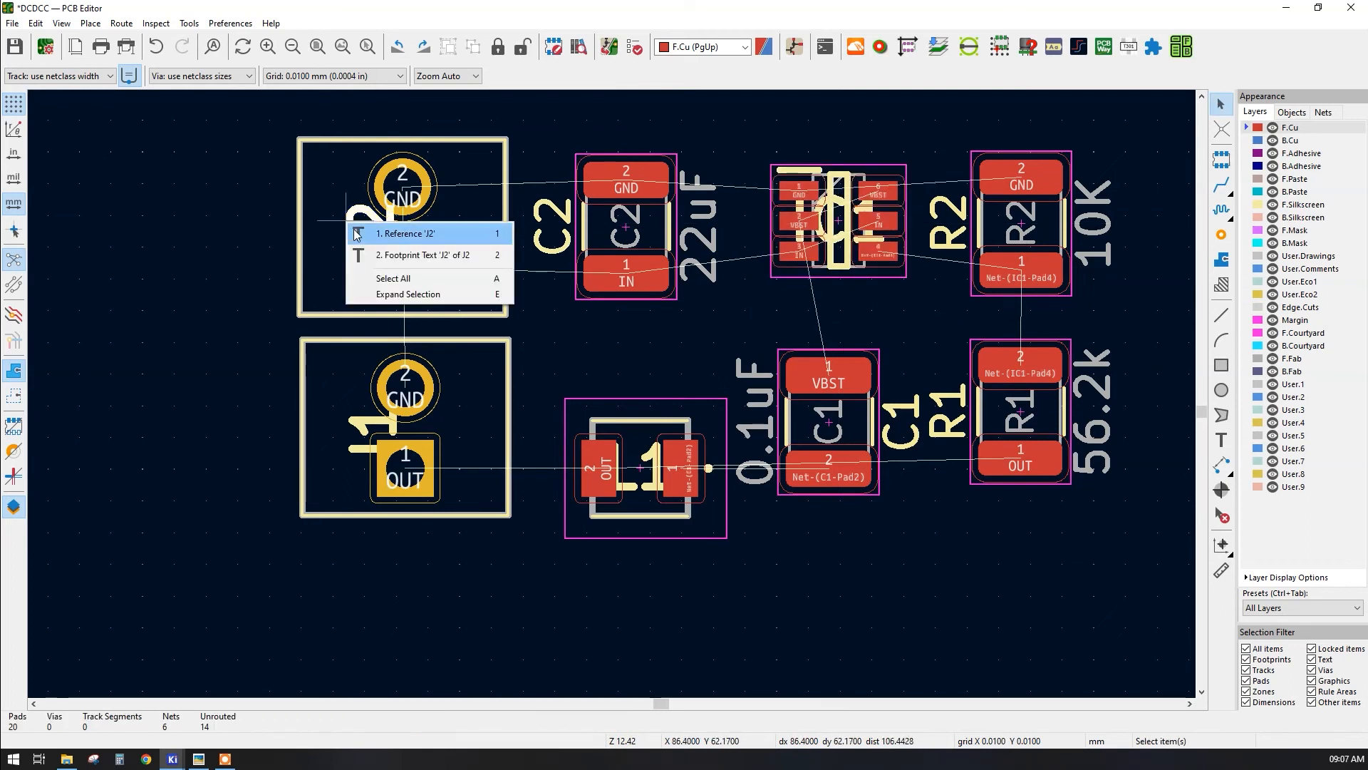
left_click(354, 230)
left_click(589, 345)
middle_click_drag(559, 333, 425, 378)
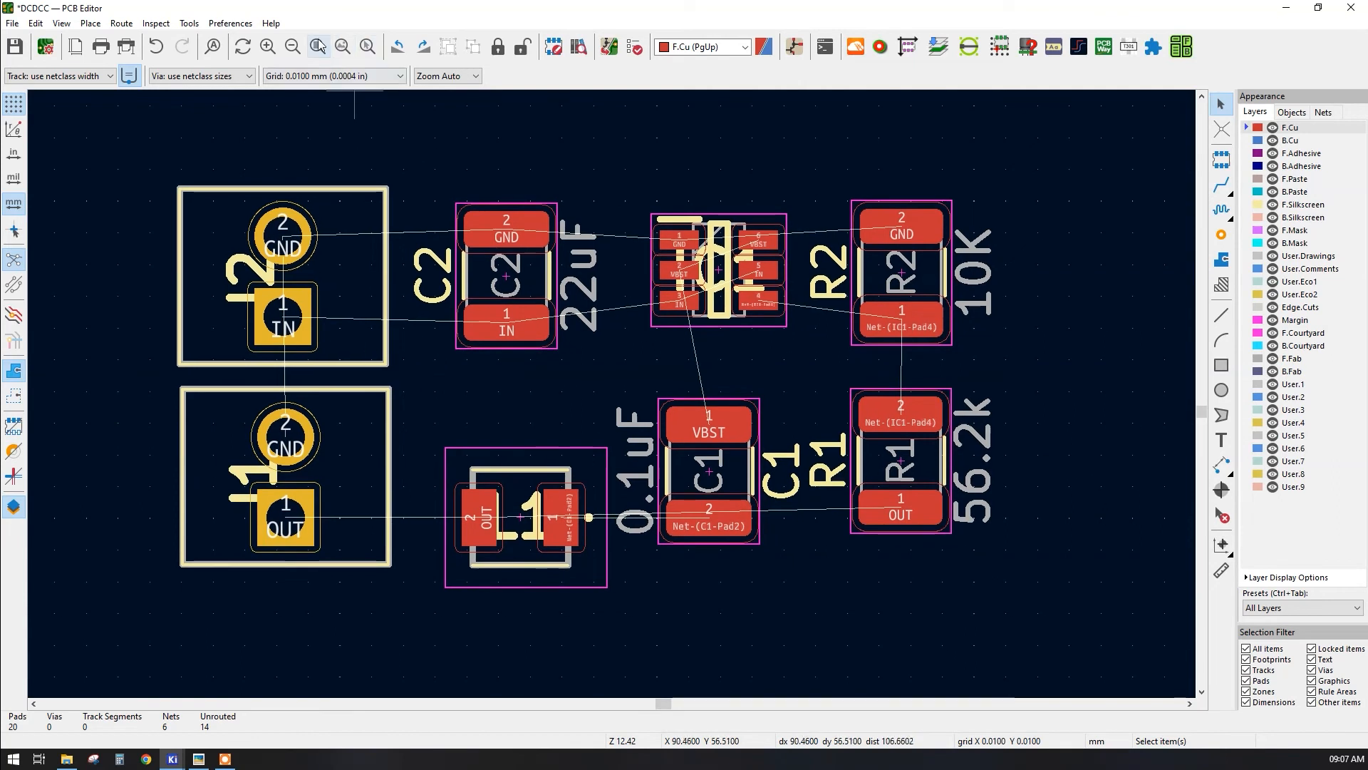
left_click(343, 47)
left_click(126, 238)
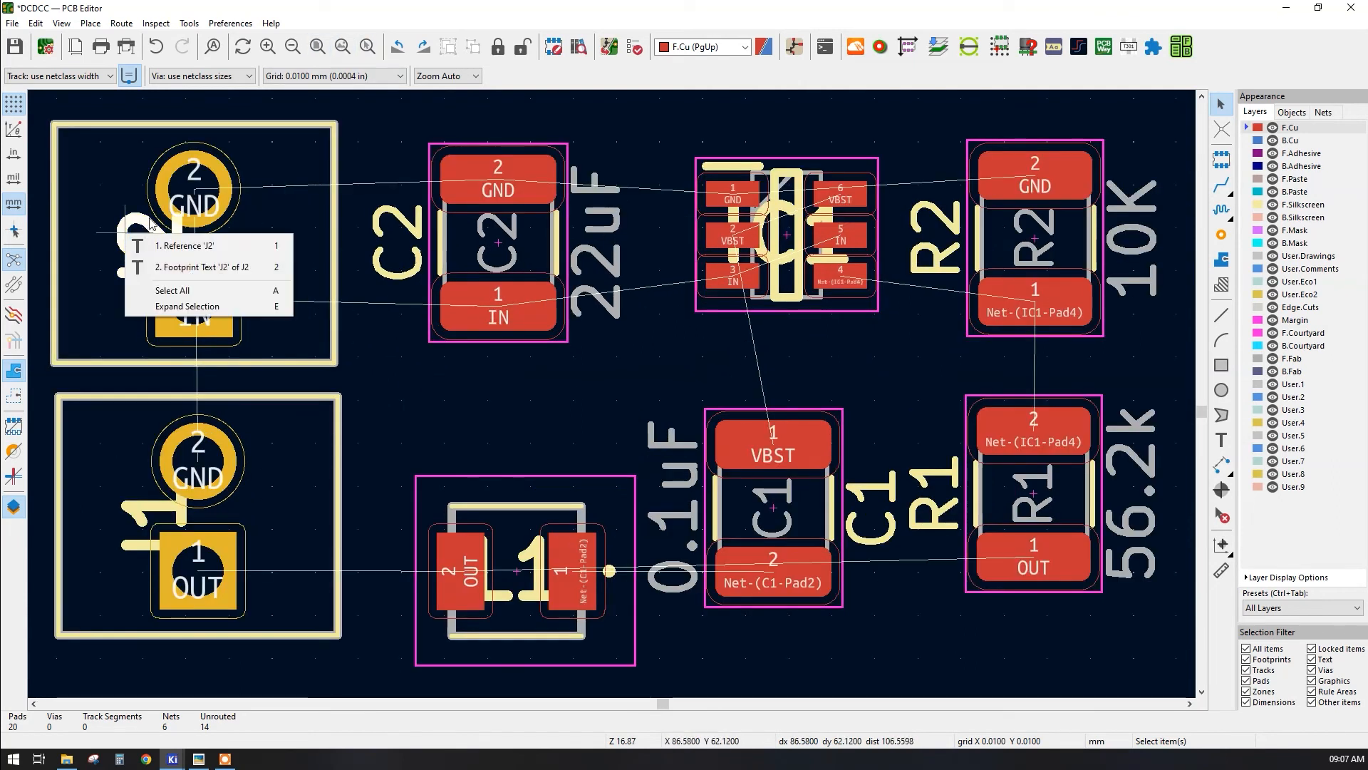
left_click(481, 123)
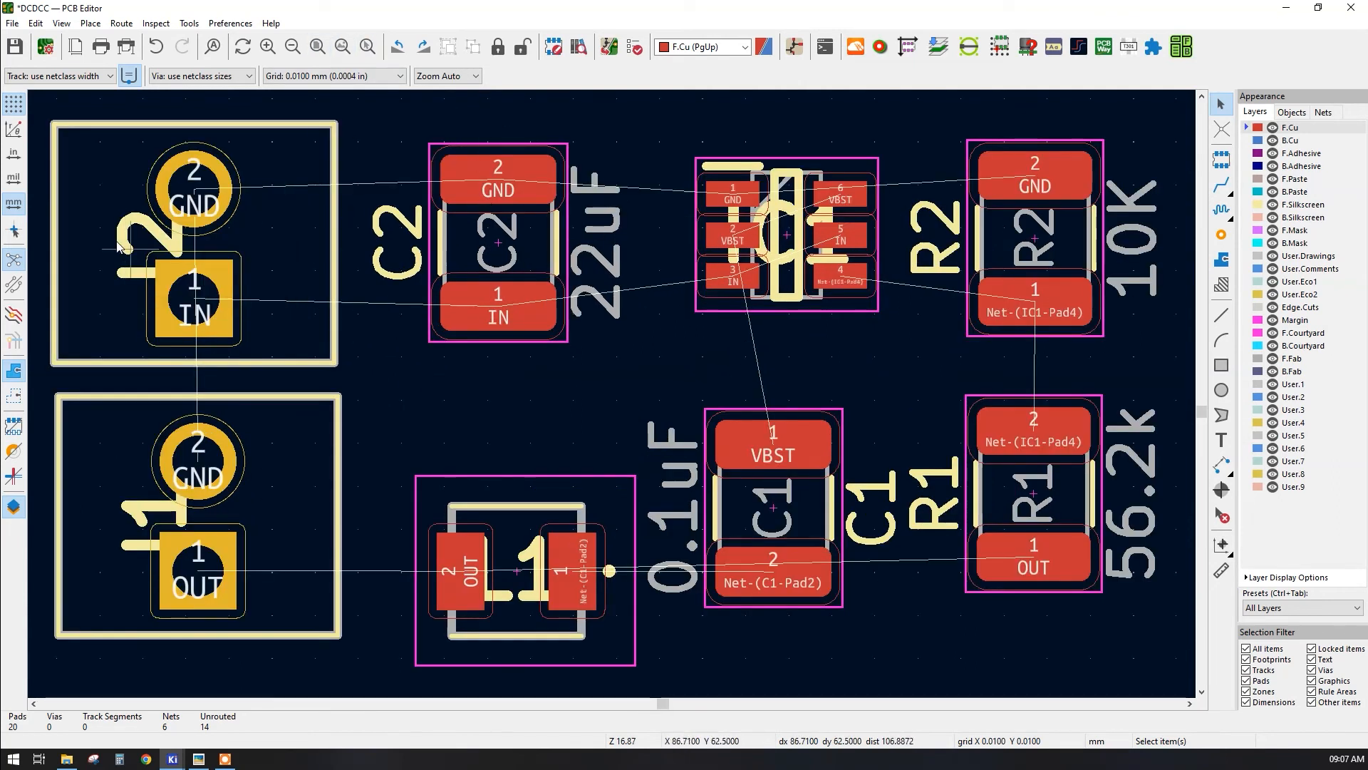
key("m")
left_click(148, 234)
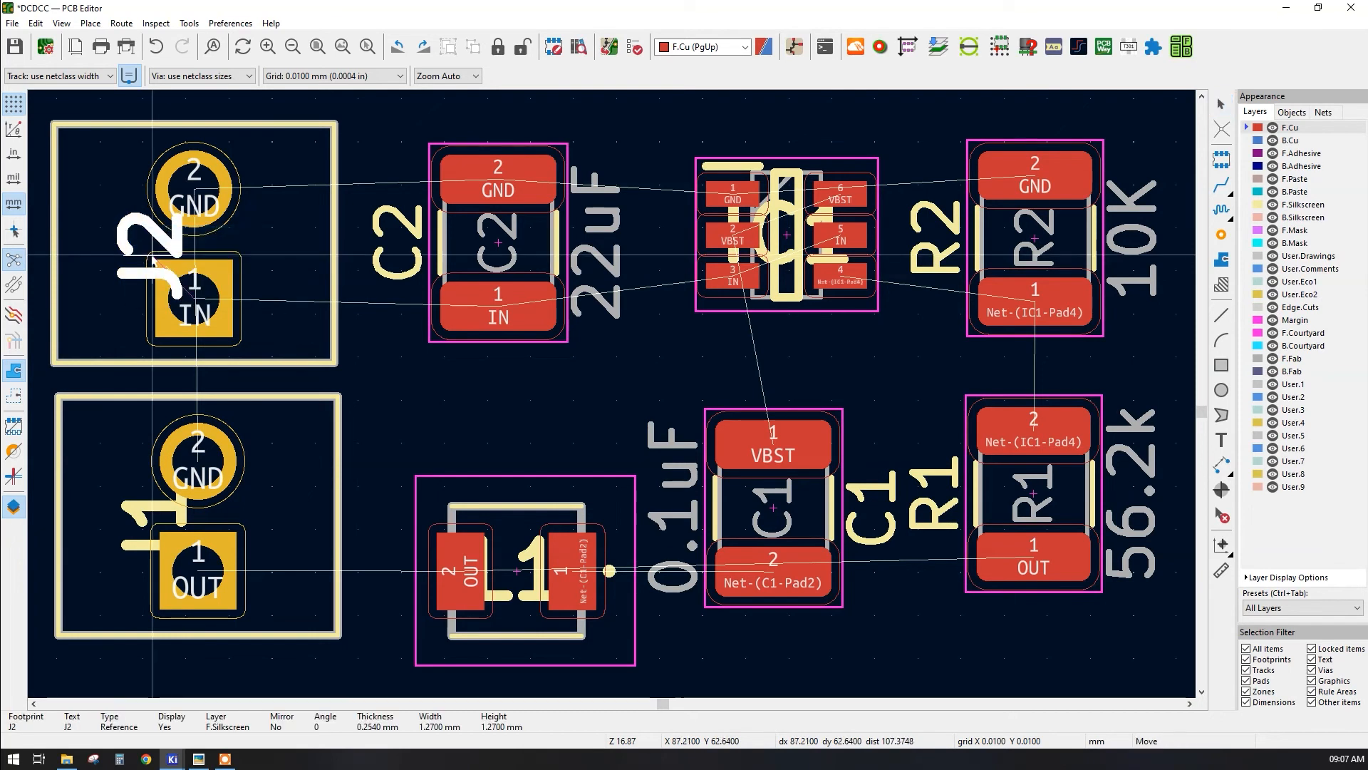
scroll(152, 254, "down", 3)
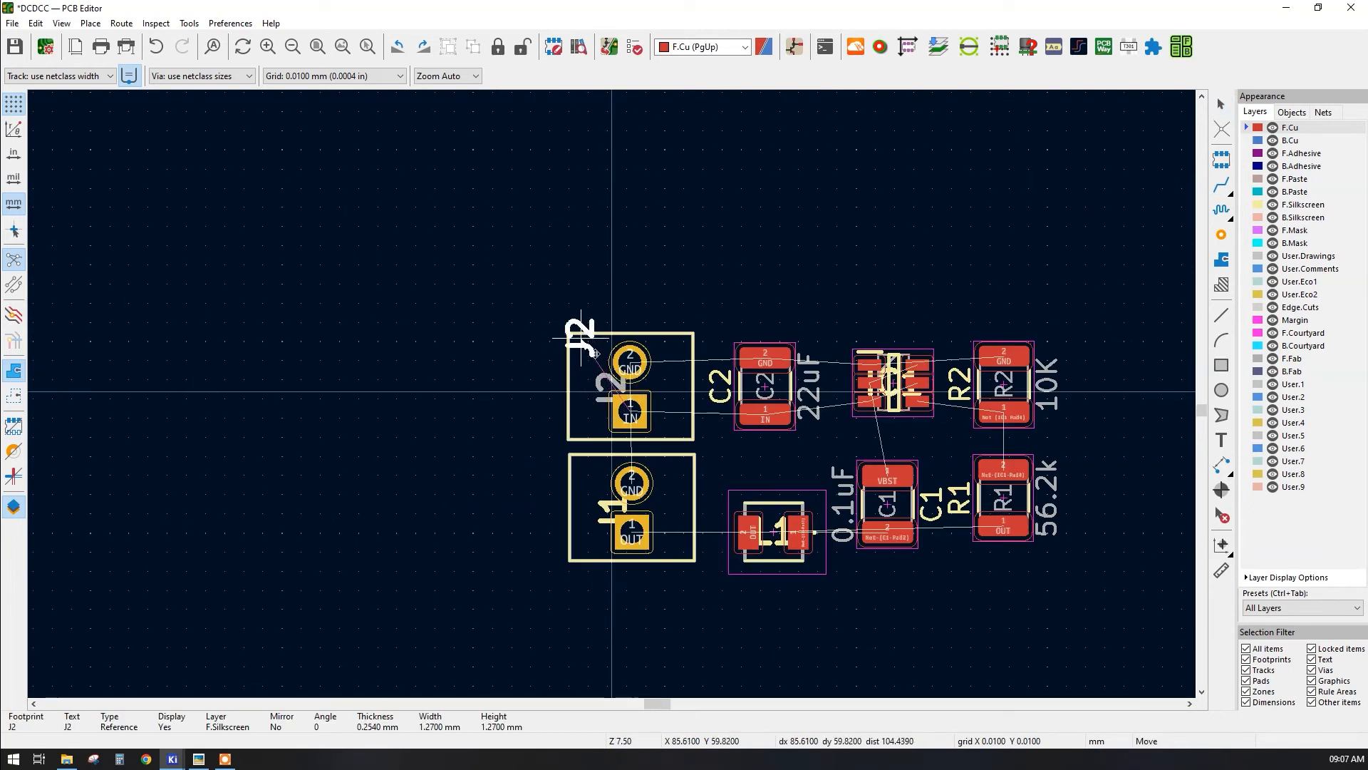
key("Escape")
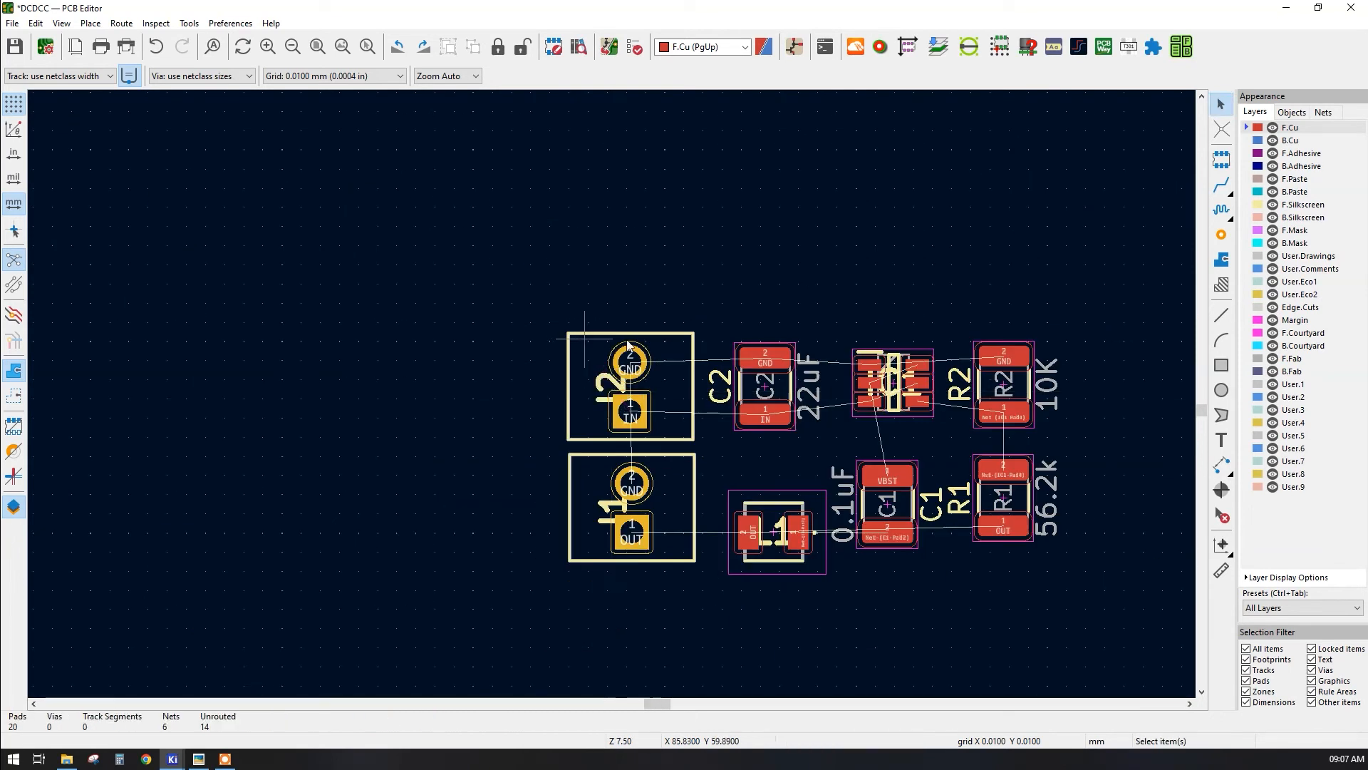
- Hide the F.Fab and B.Fab layers, and rotate J2's silkscreen reference to horizontal just above its footprint
left_click(1272, 358)
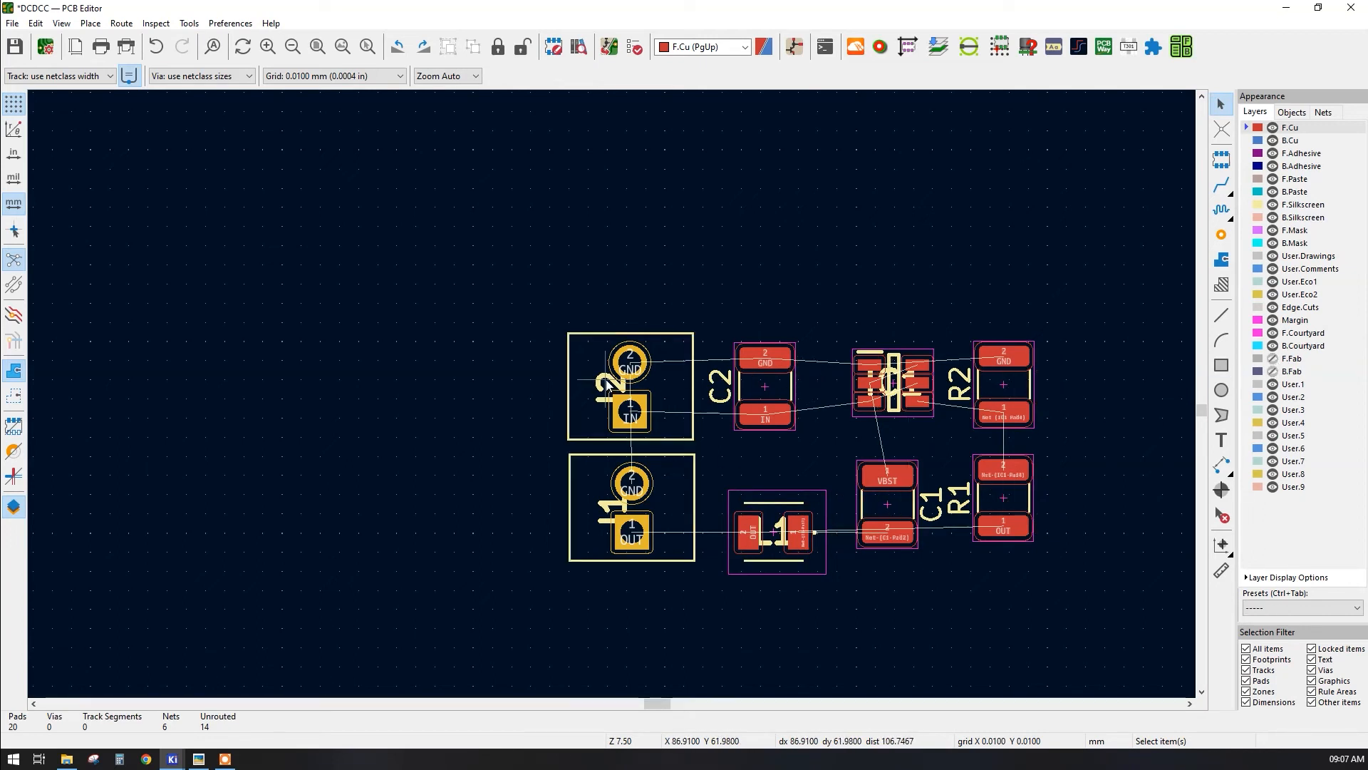
left_click(607, 387)
key("m")
key("r")
left_click(598, 327)
- Rotate J1's silkscreen reference to horizontal and place it just below the J1 footprint
key("m")
key("r")
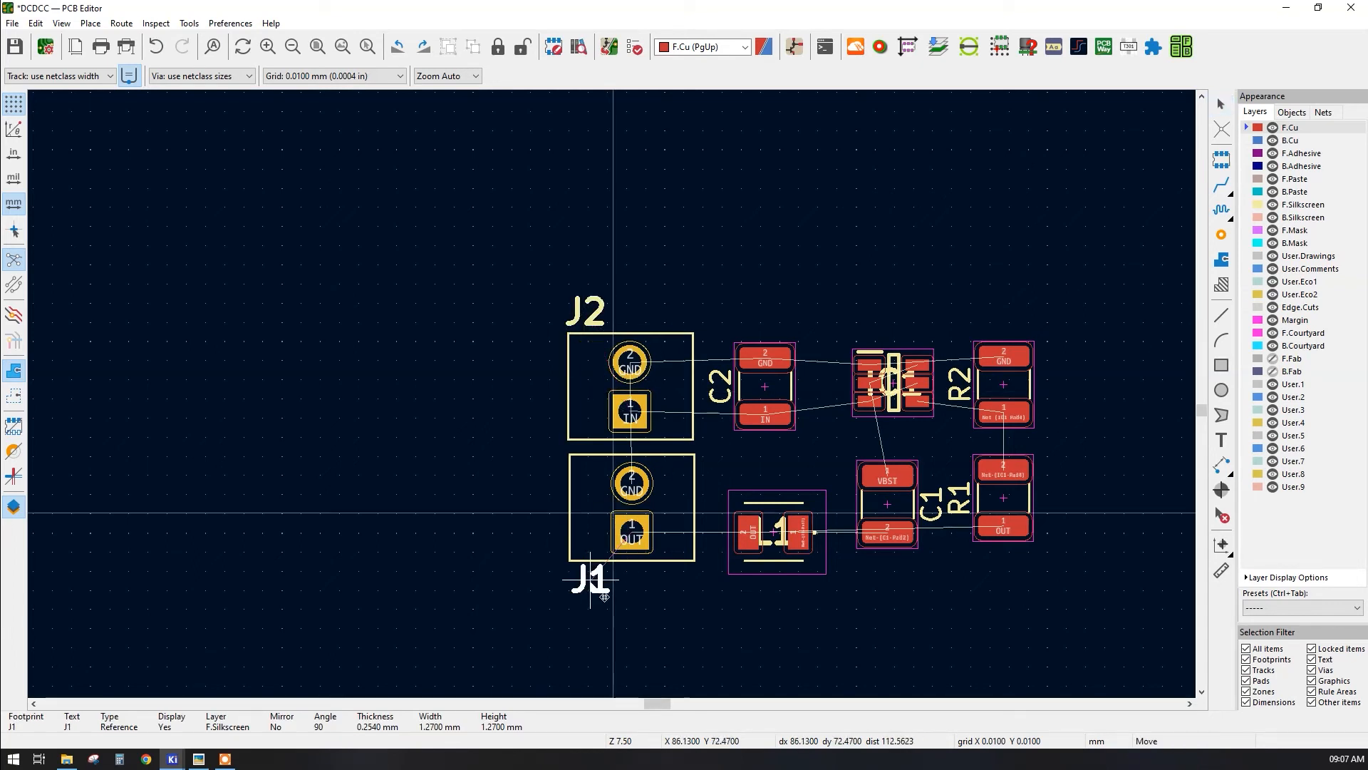
left_click(600, 584)
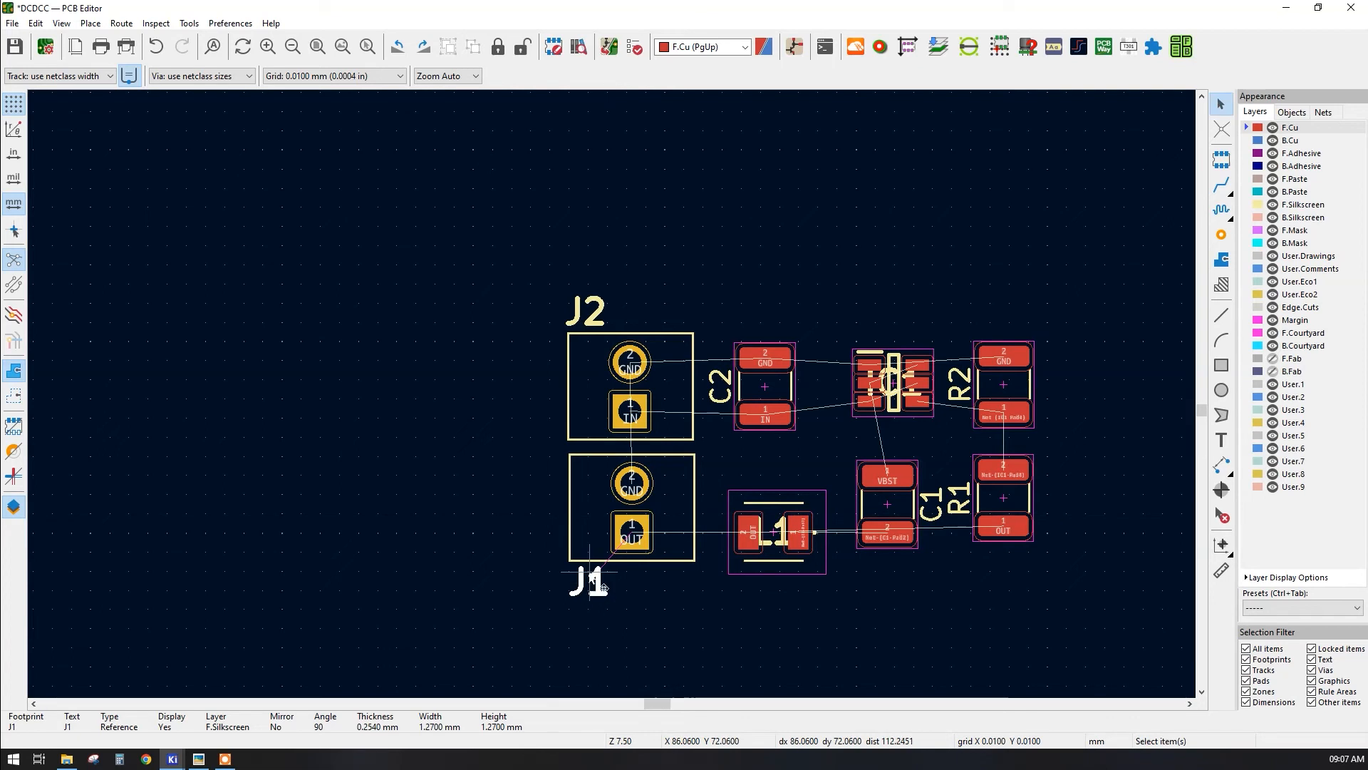
key("m")
- Move L1's silkscreen reference above its footprint, and rotate C2's reference to horizontal above C2
left_click(787, 546)
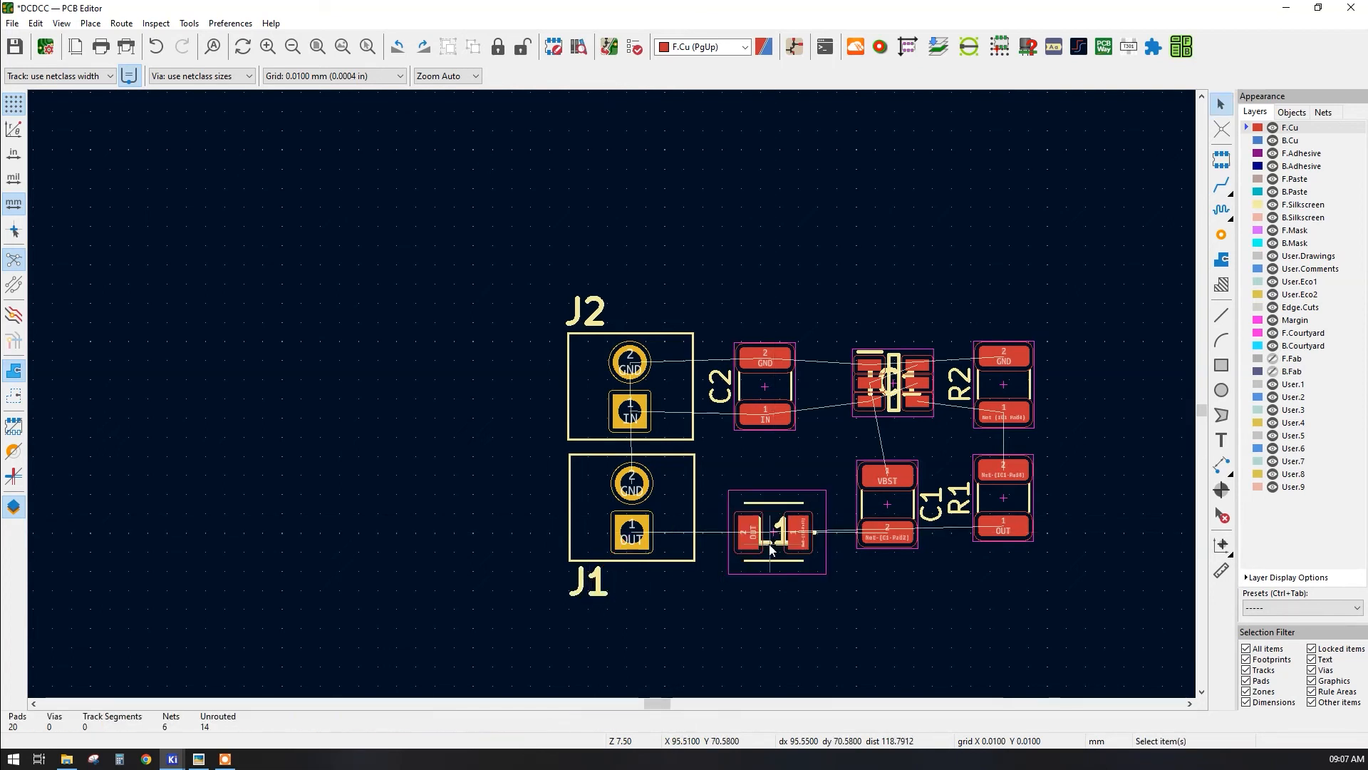
key("m")
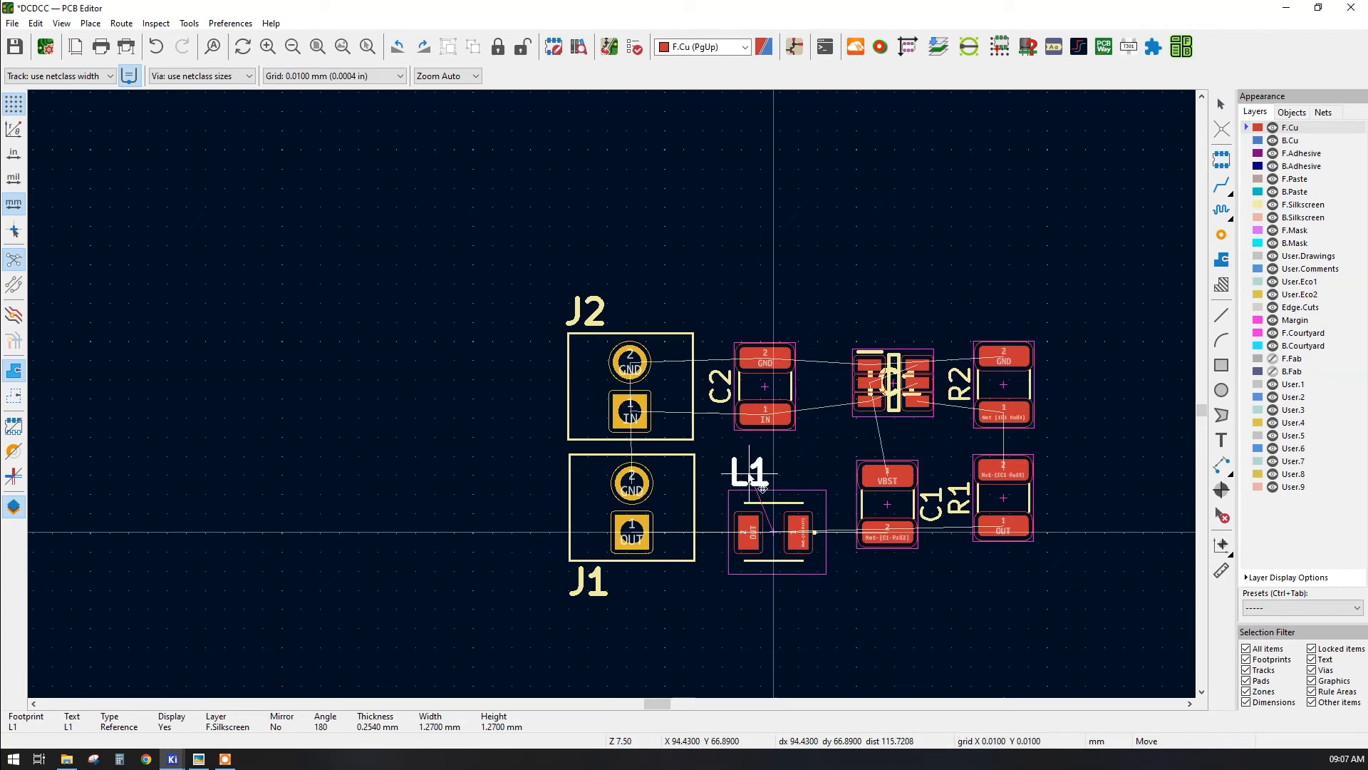
left_click(760, 486)
key("m")
key("r")
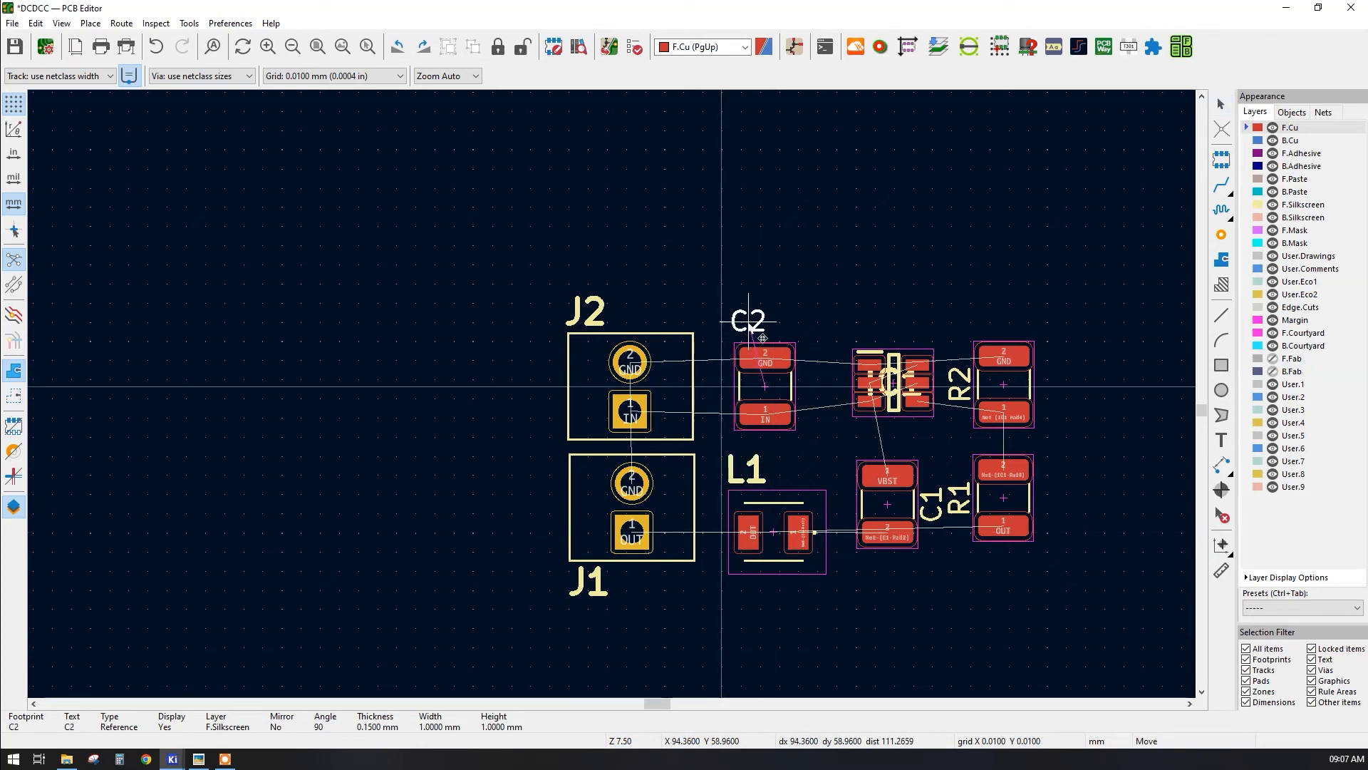
left_click(761, 337)
- Move IC1's silkscreen reference above the IC, and rotate R2's reference to horizontal above R2
key("m")
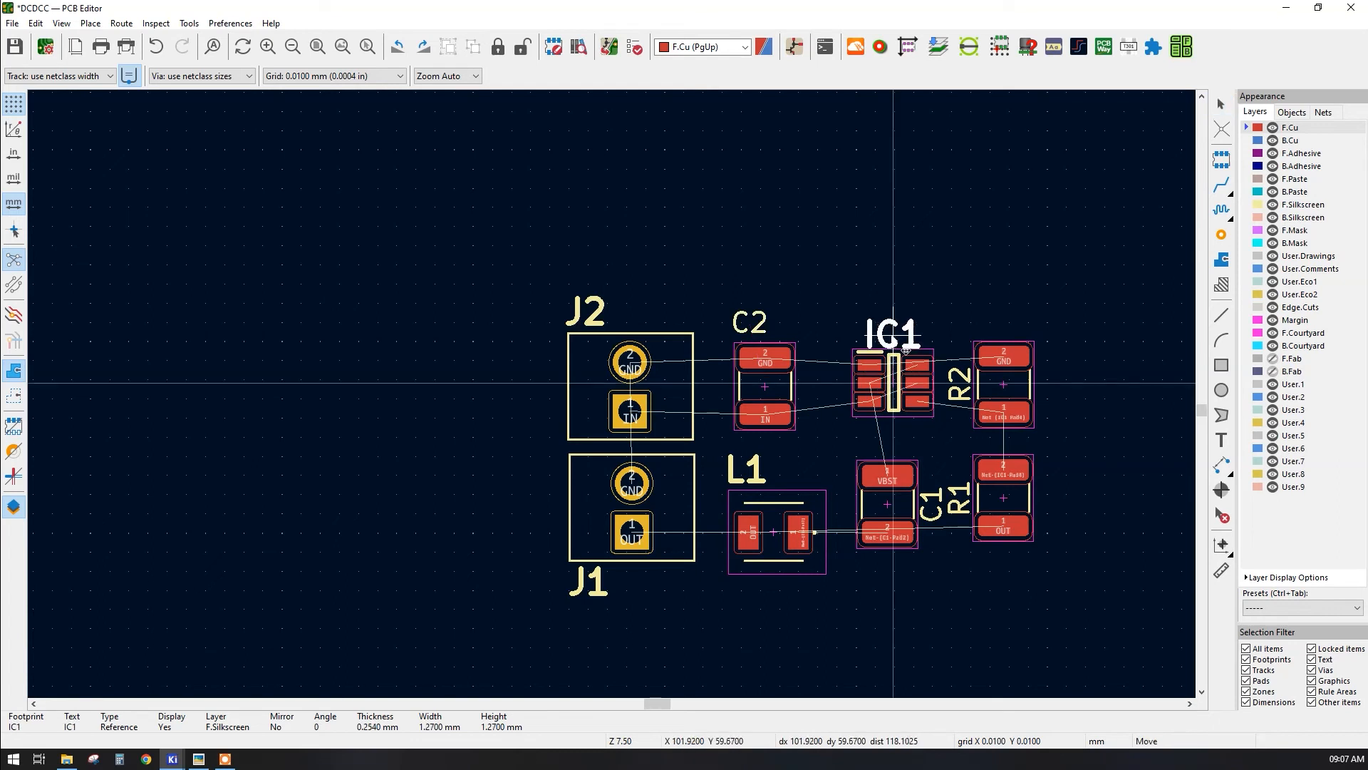
left_click(890, 324)
left_click(966, 383)
key("m")
key("r")
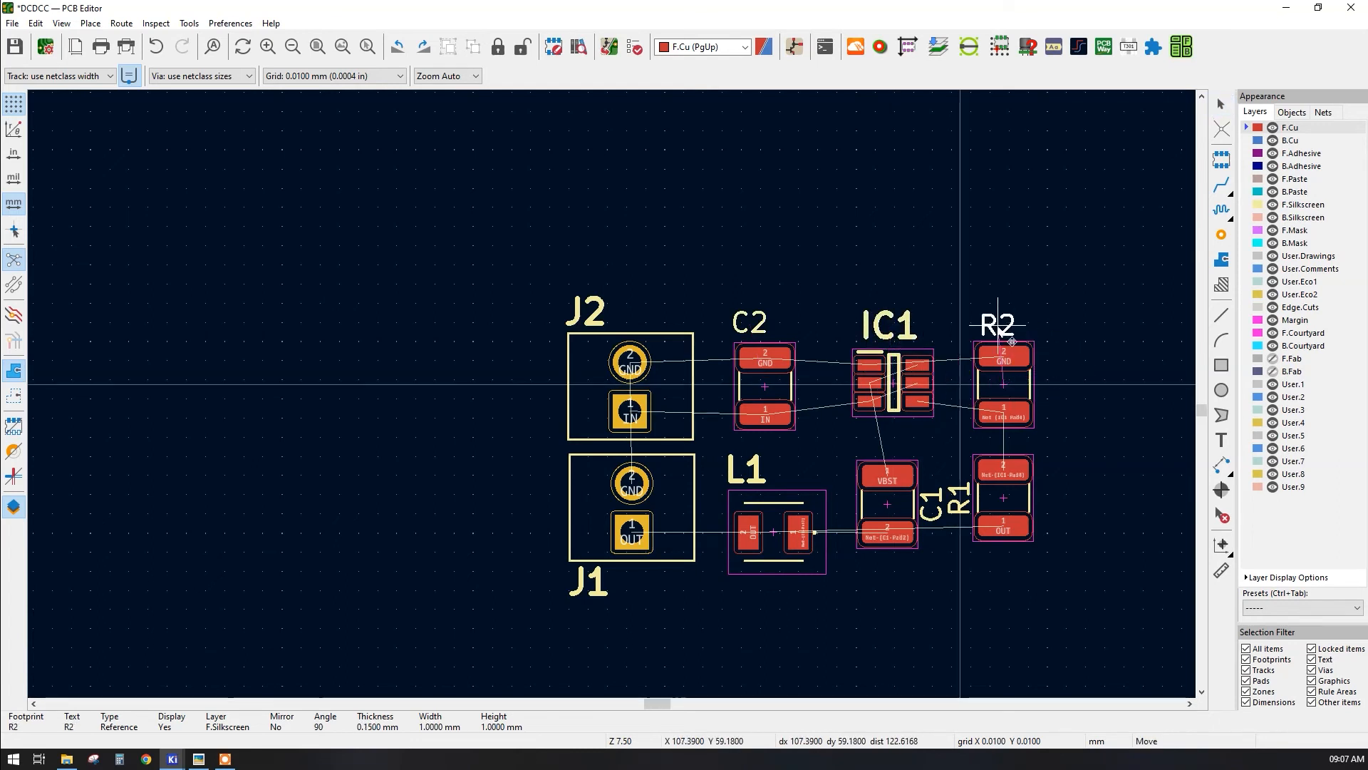
left_click(1005, 328)
left_click(1004, 395)
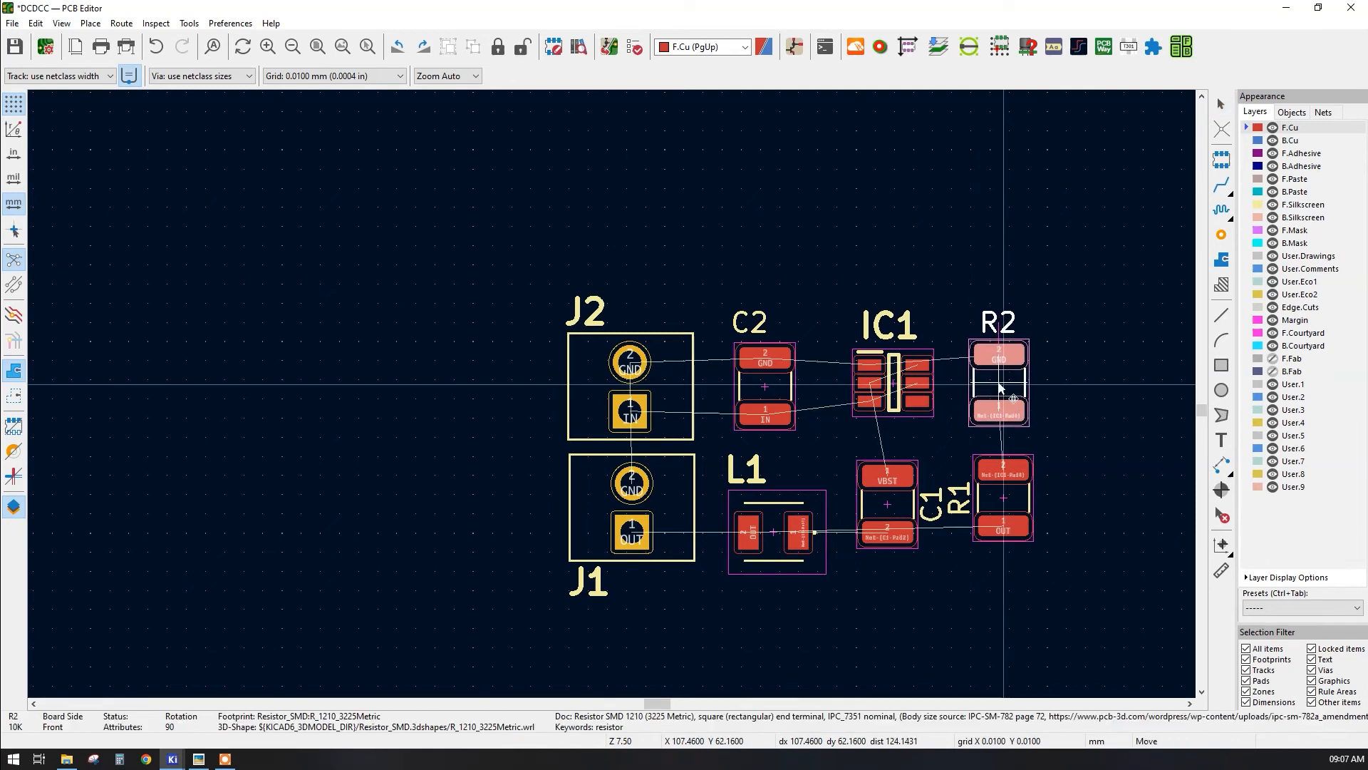
left_click(997, 388)
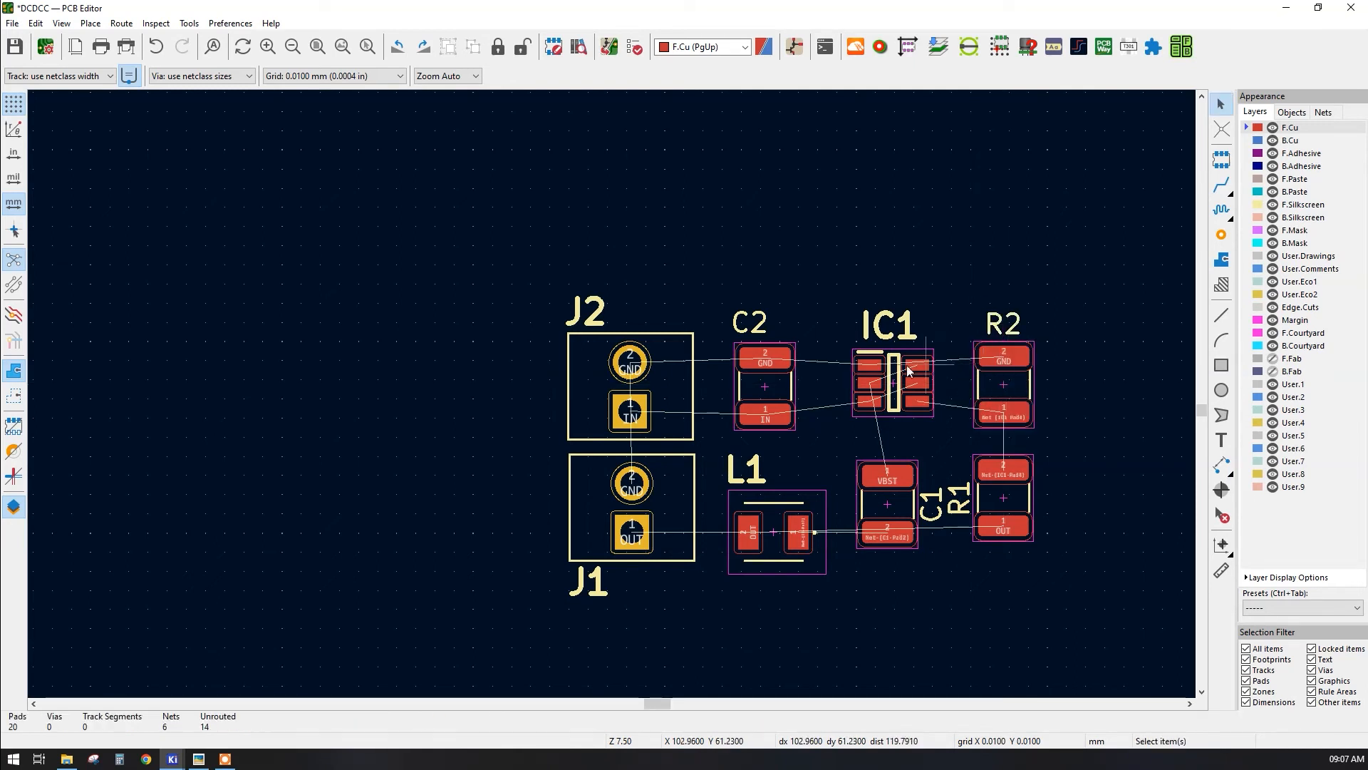
- Rotate R1's silkscreen reference to horizontal and place it just below the R1 footprint
left_click(958, 495)
key("m")
key("r")
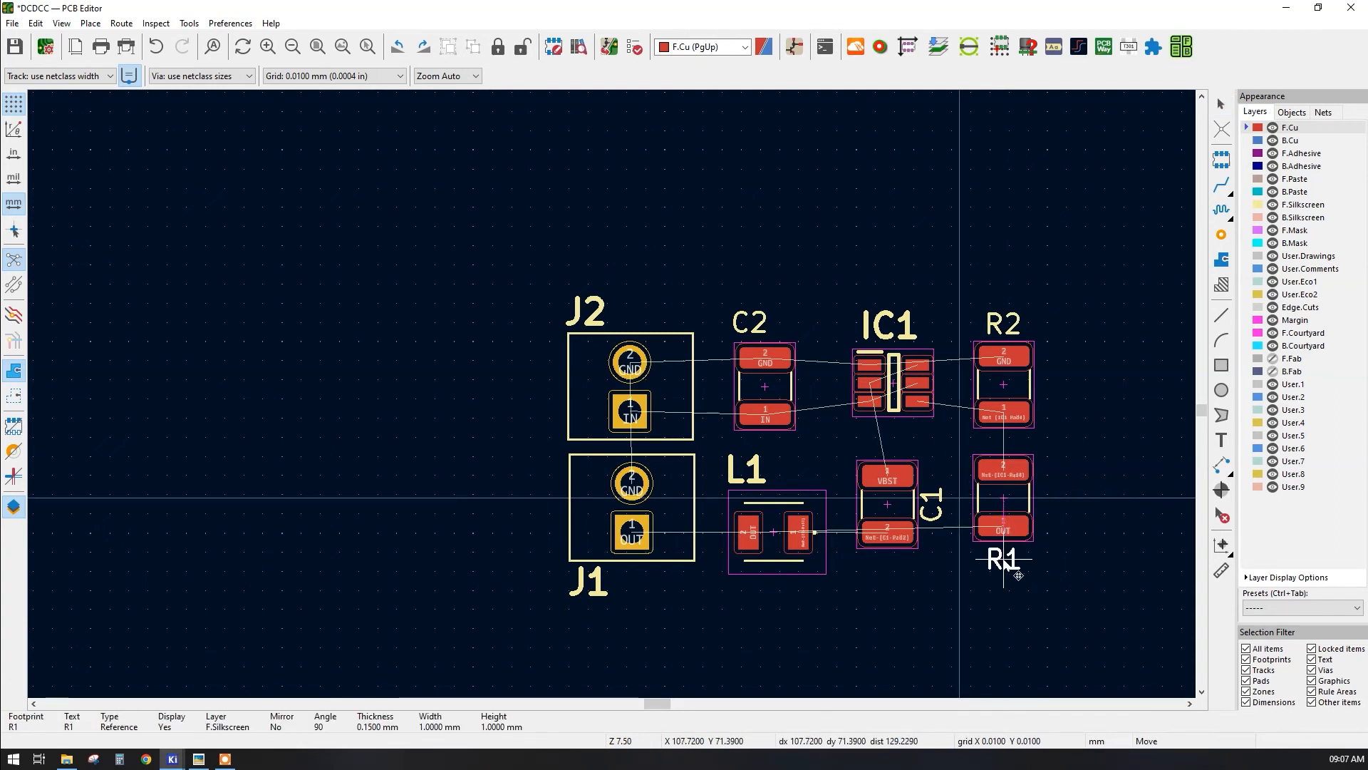
left_click(1003, 560)
- Rotate C1's silkscreen reference to horizontal and place it just above the C1 footprint
left_click(932, 503)
key("m")
key("r")
left_click(901, 460)
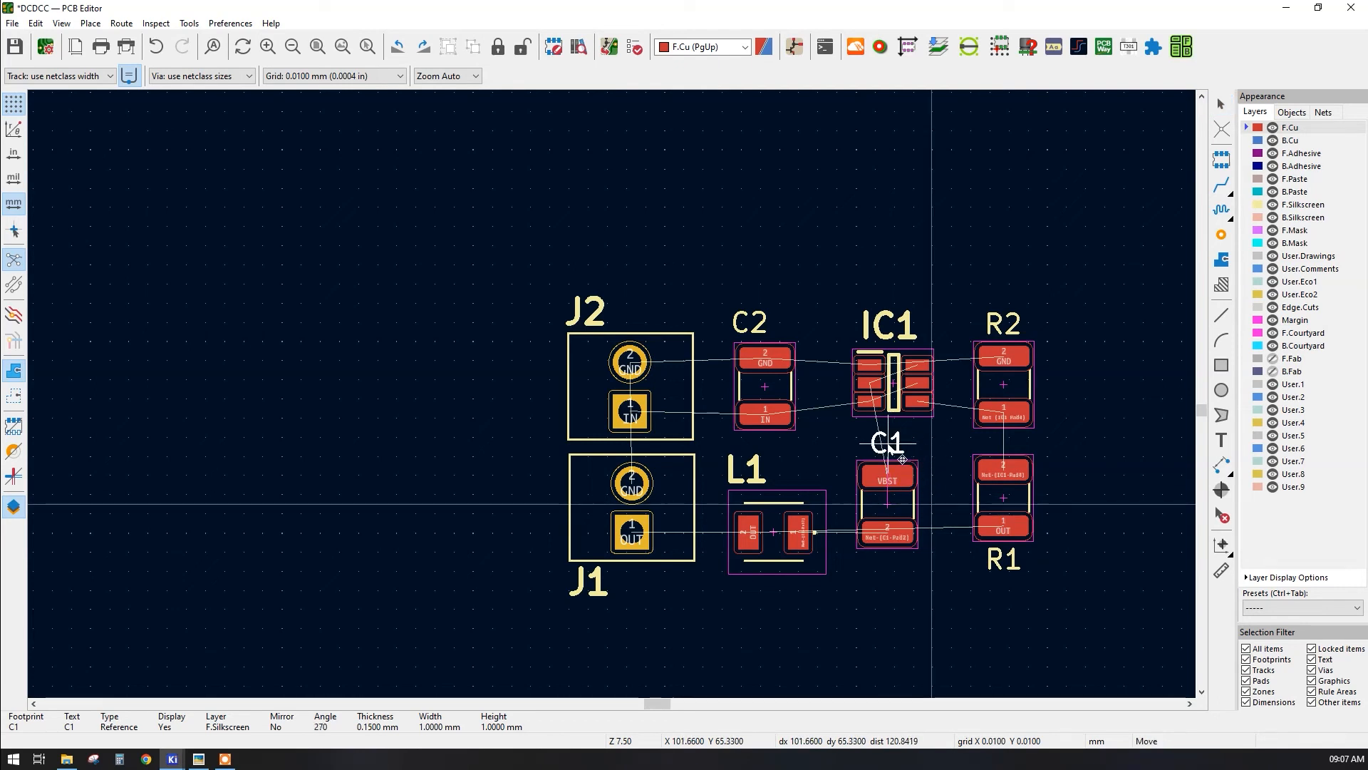
left_click(855, 581)
- Add the text "IN" on F.Cu, rotated to 270°, between J2 and C2, and shift C2 slightly away from J2 for clearance
middle_click_drag(819, 600, 568, 588)
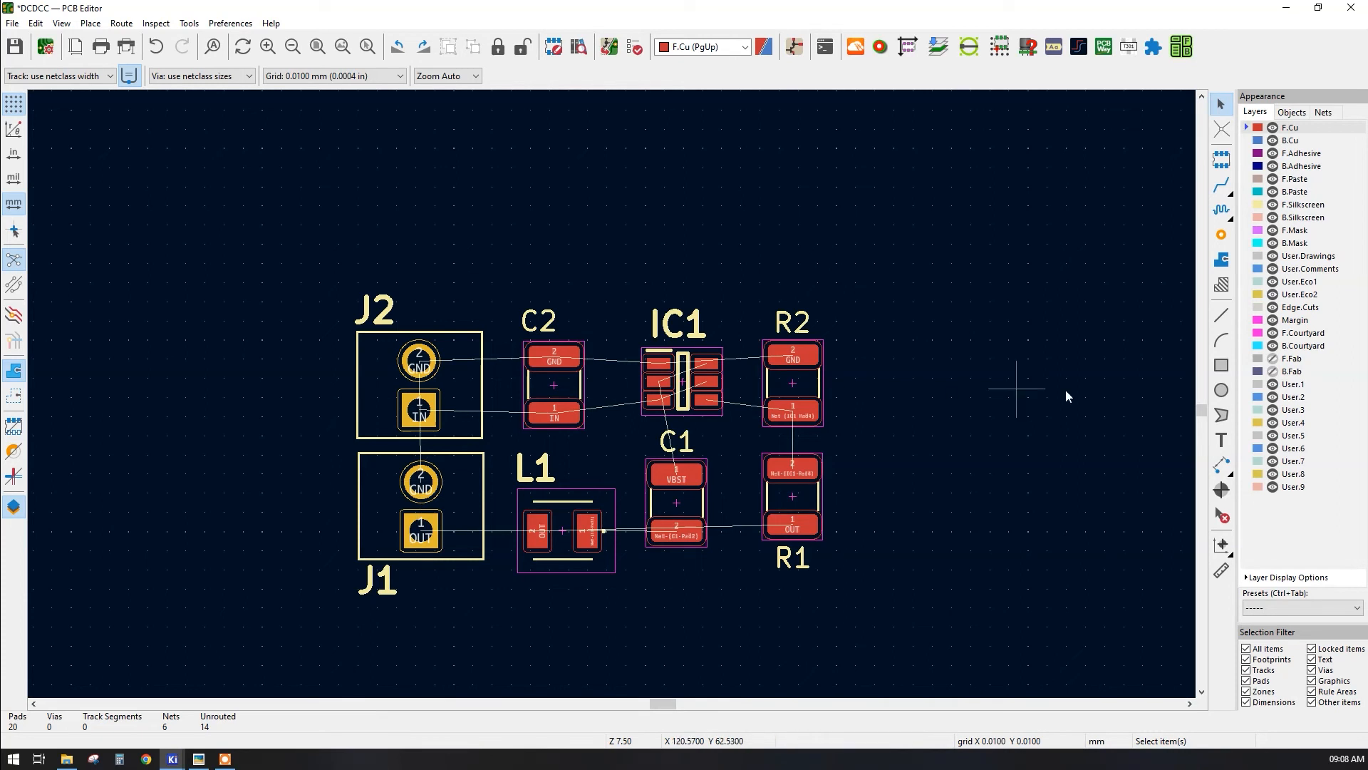
left_click(1199, 436)
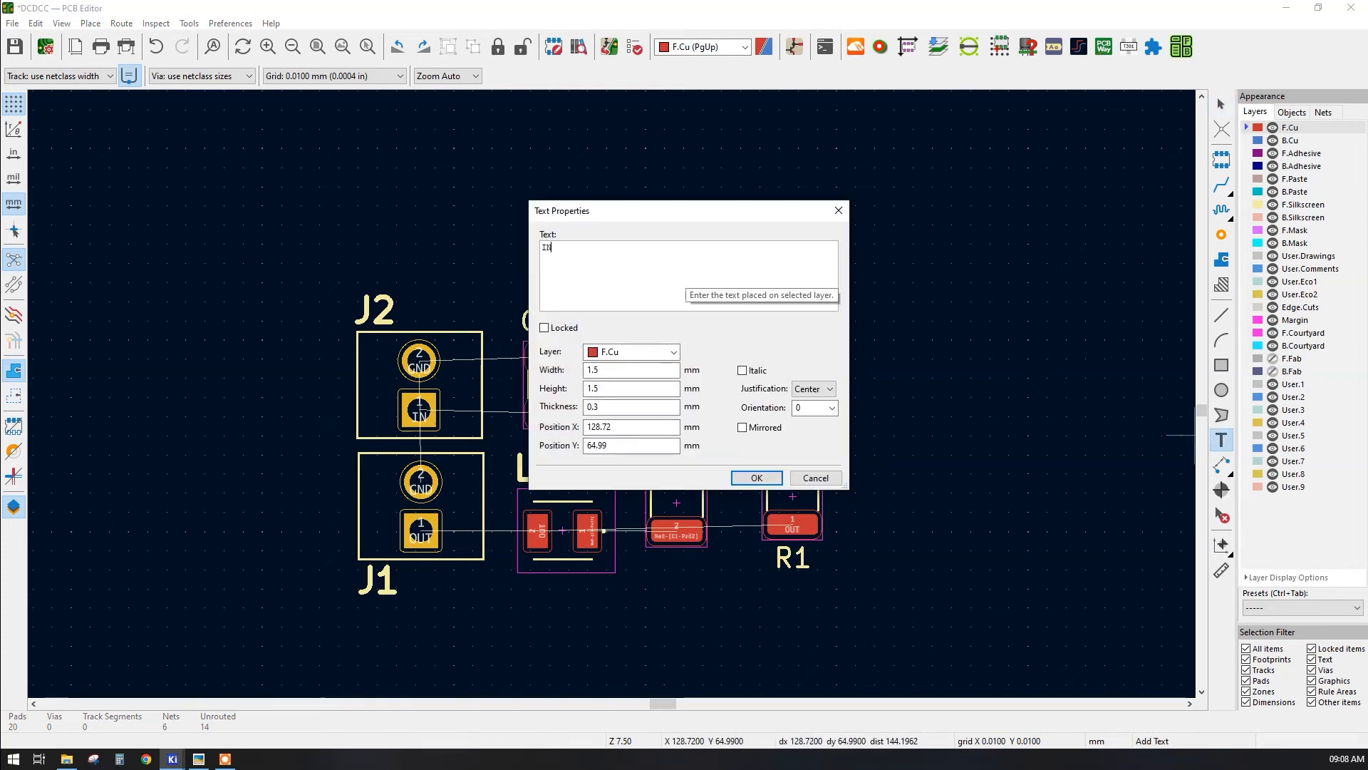
key("Return")
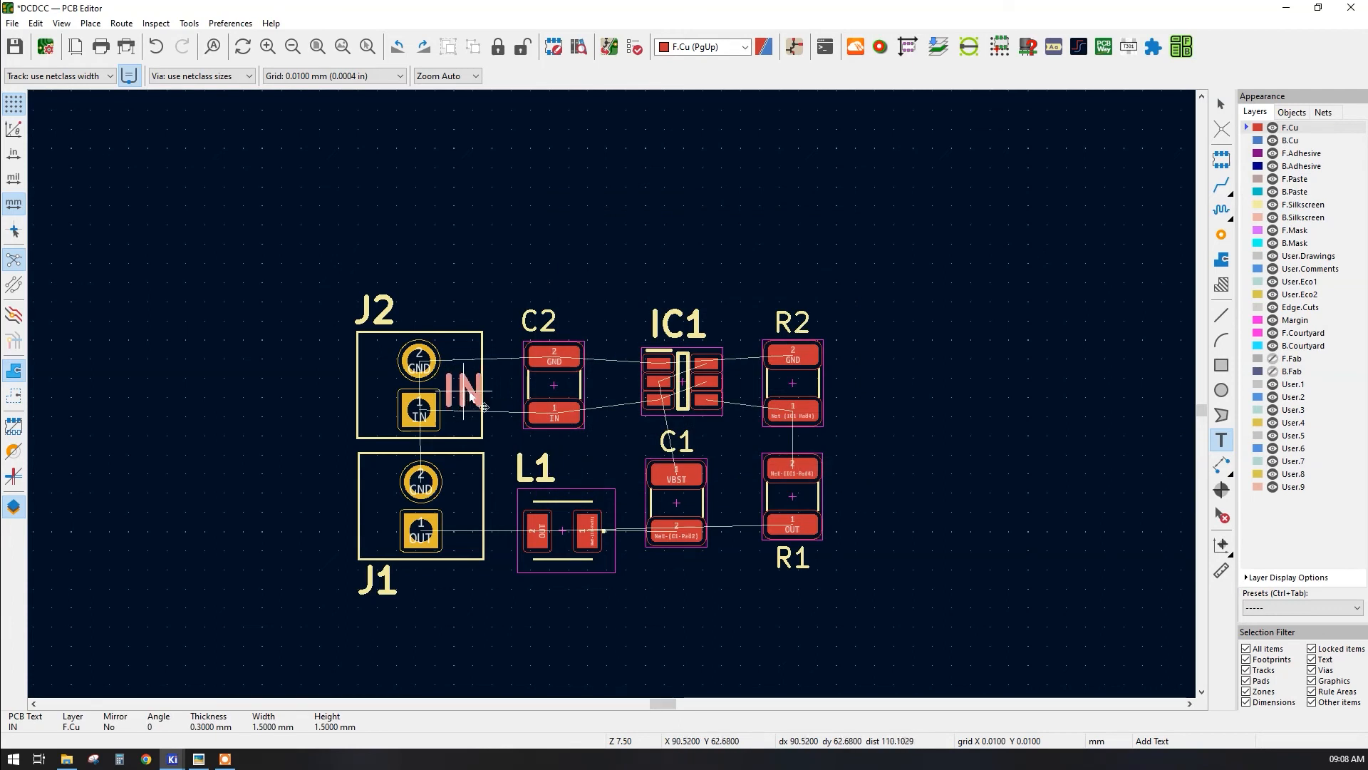
scroll(482, 397, "up", 3)
key("r")
key("r")
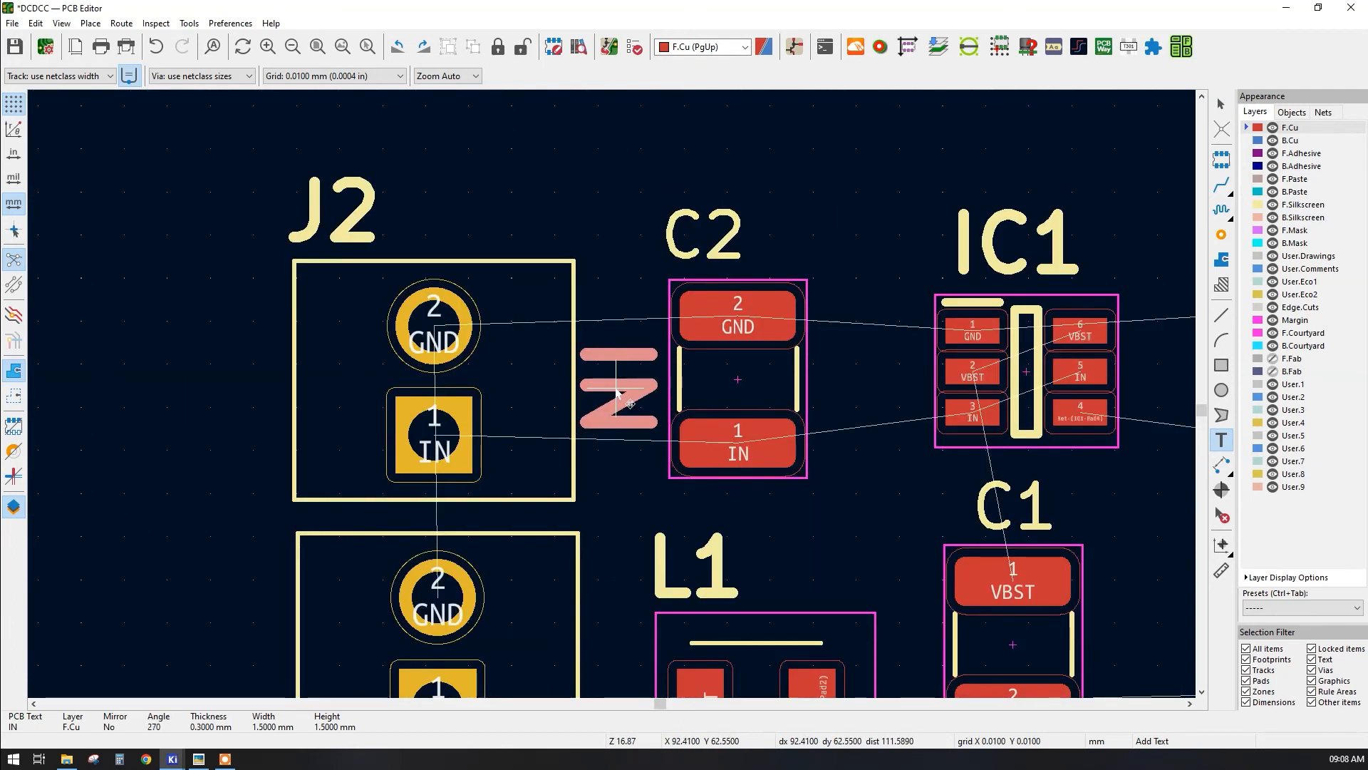
double_click(694, 378)
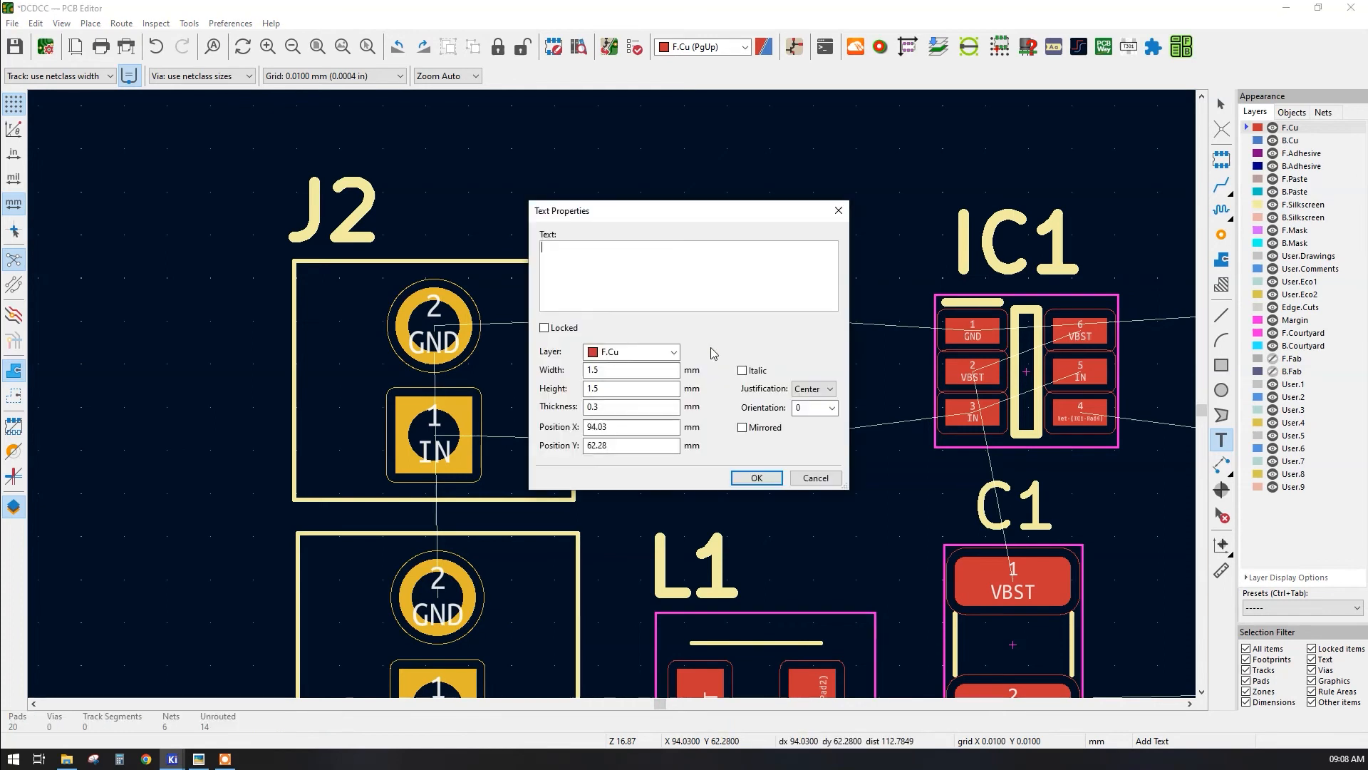
left_click(815, 479)
left_click_drag(686, 376, 790, 377)
- Add the text "OUT" on F.Cu, rotated to 270°, beside J1, and shift L1 away from J1 for clearance
left_click(1221, 440)
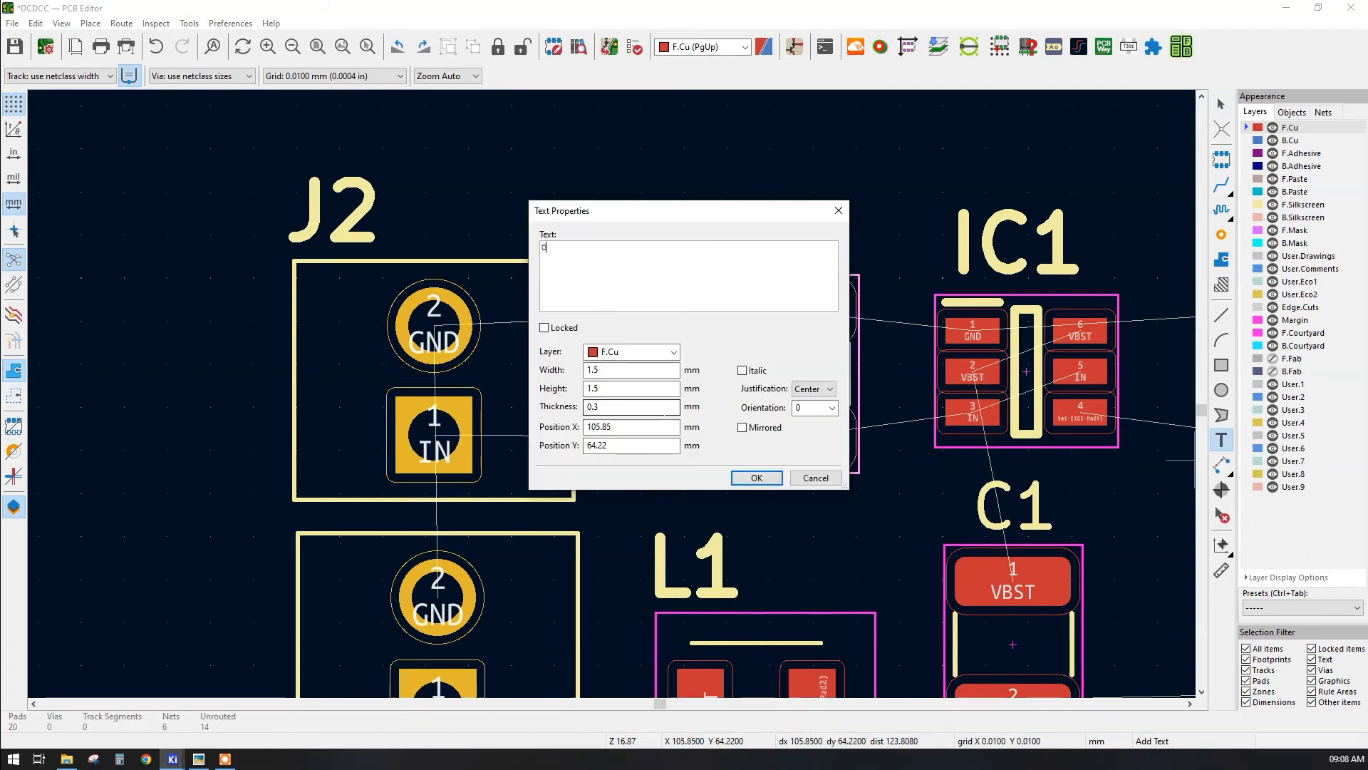
left_click(757, 481)
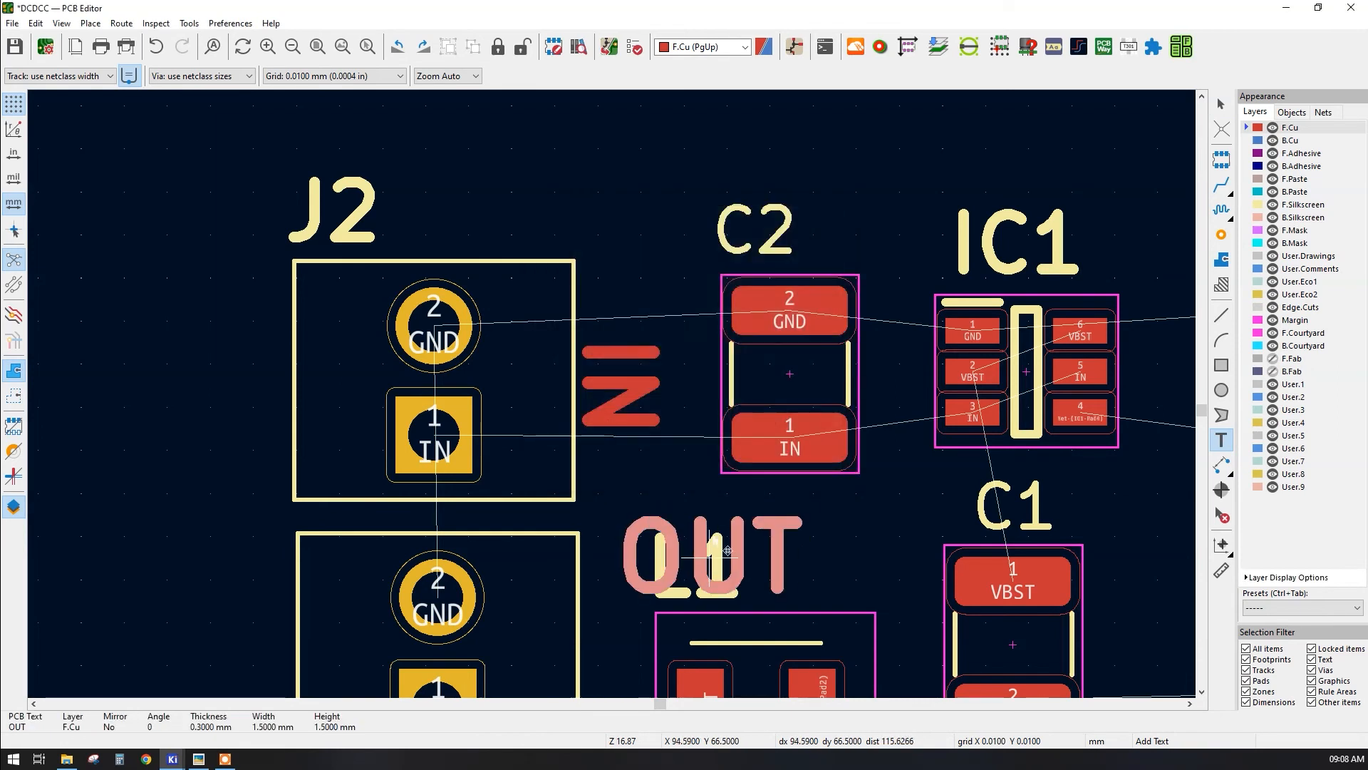
middle_click_drag(705, 555, 743, 351)
key("r")
key("r")
key("r")
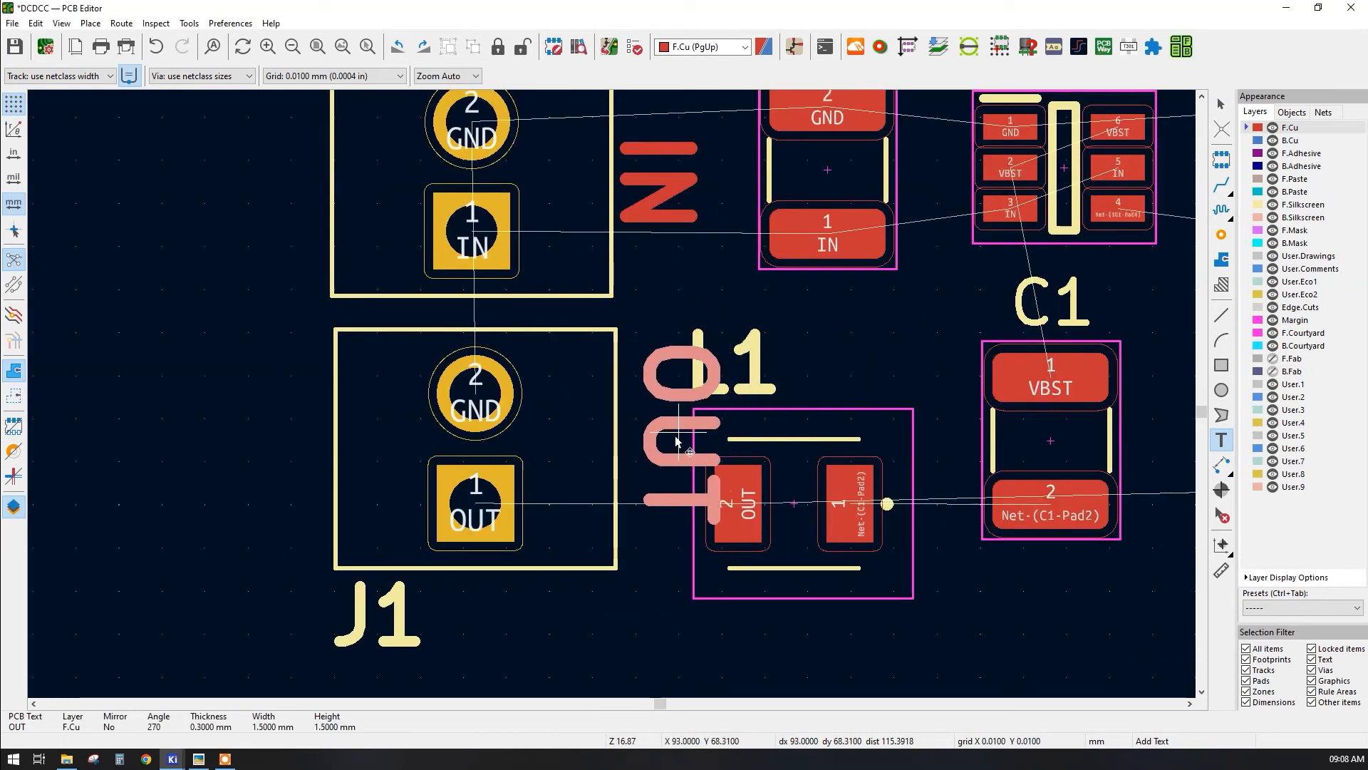
left_click(667, 446)
left_click(772, 442)
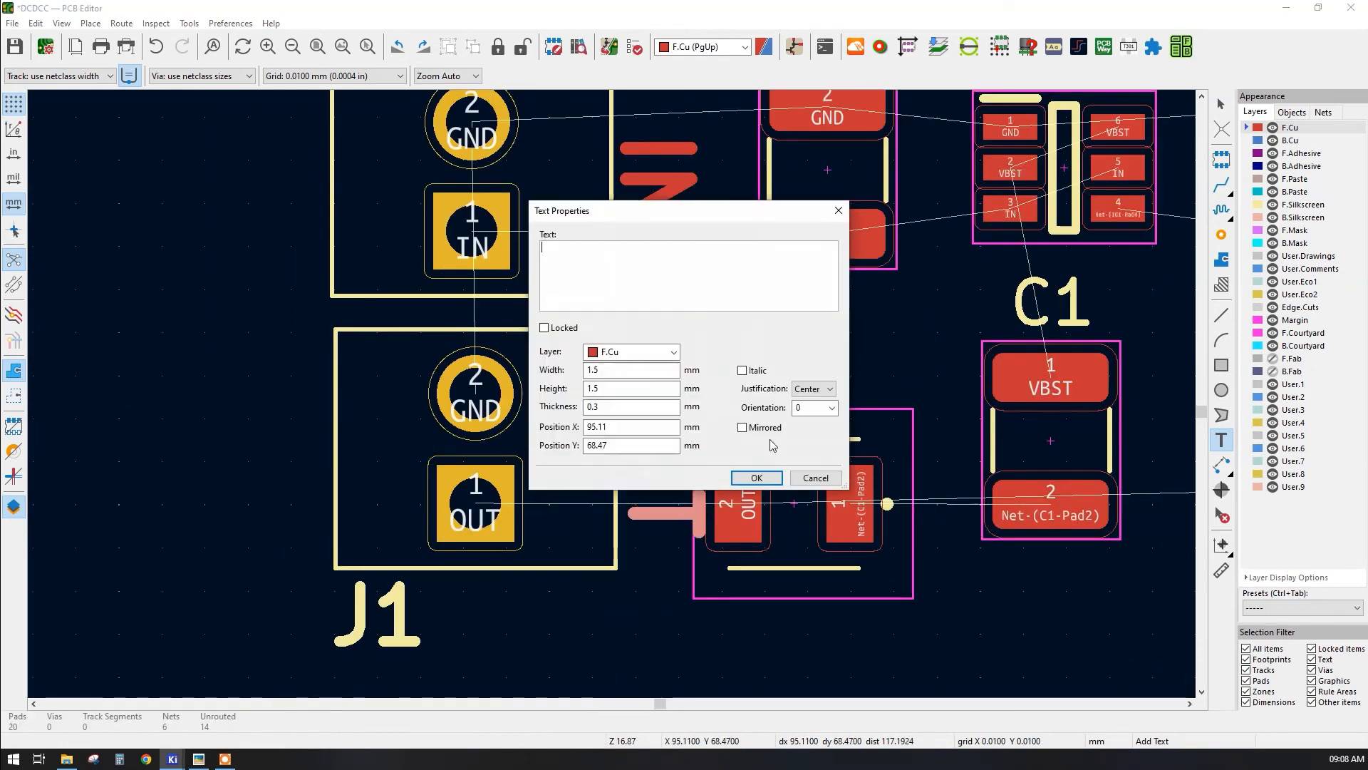
right_click(835, 371)
left_click(848, 381)
left_click_drag(794, 503, 832, 504)
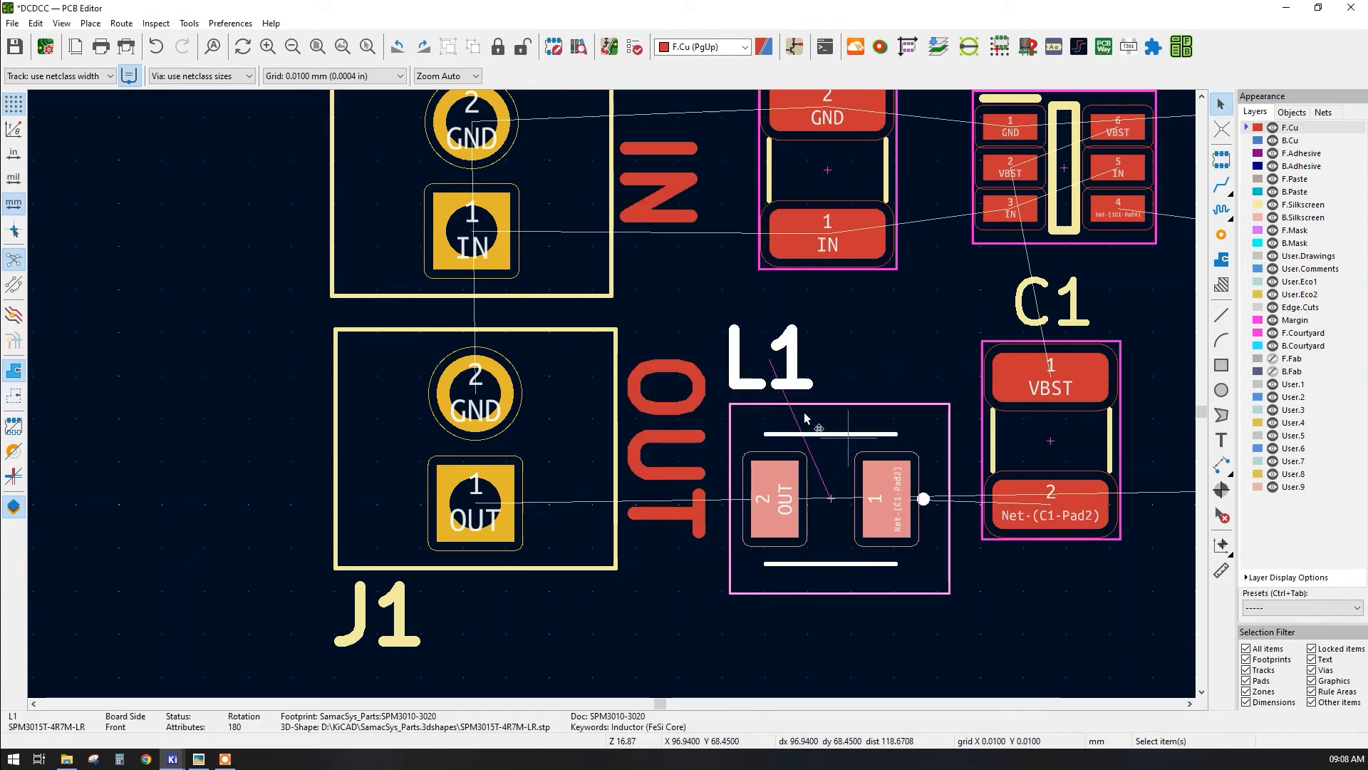
- Align the OUT and IN texts to their horizontal center
left_click(694, 422)
scroll(661, 319, "up", 2, "shift")
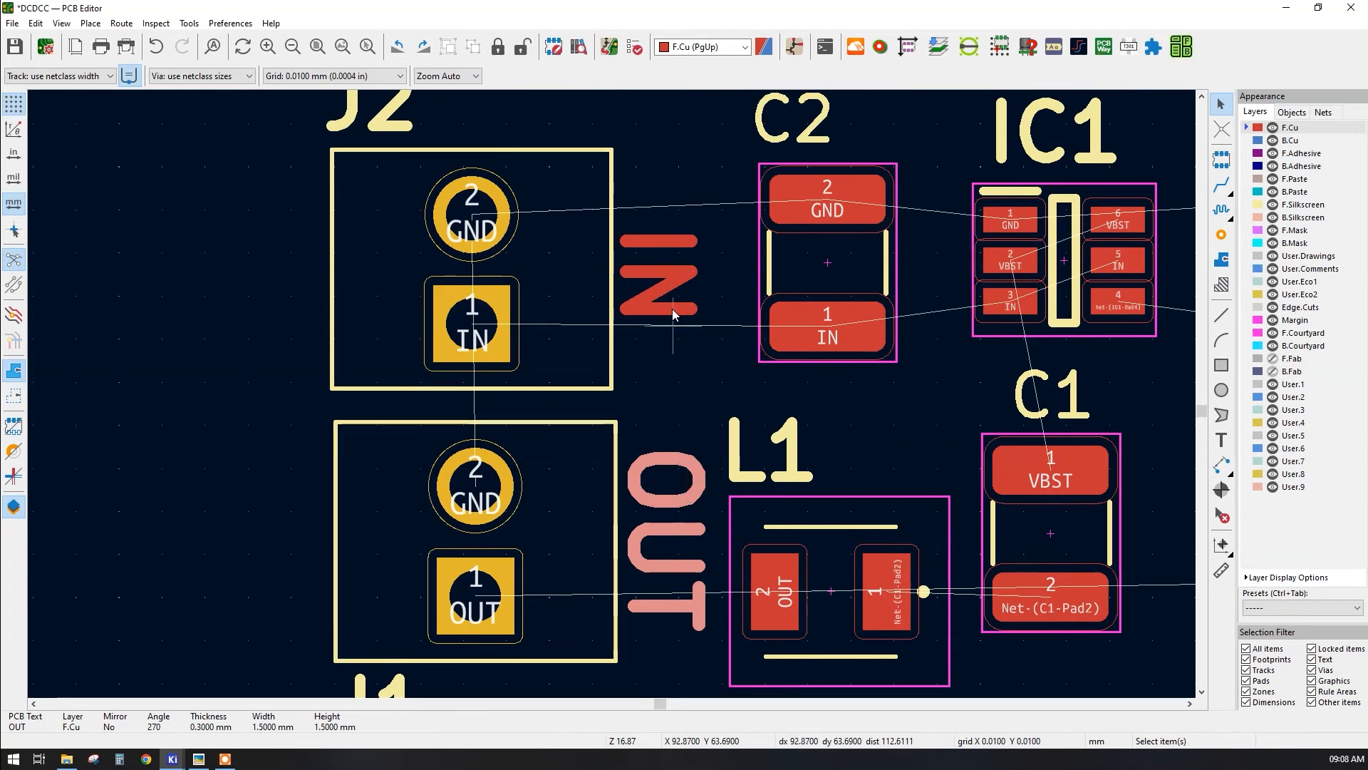
left_click(675, 273, "shift")
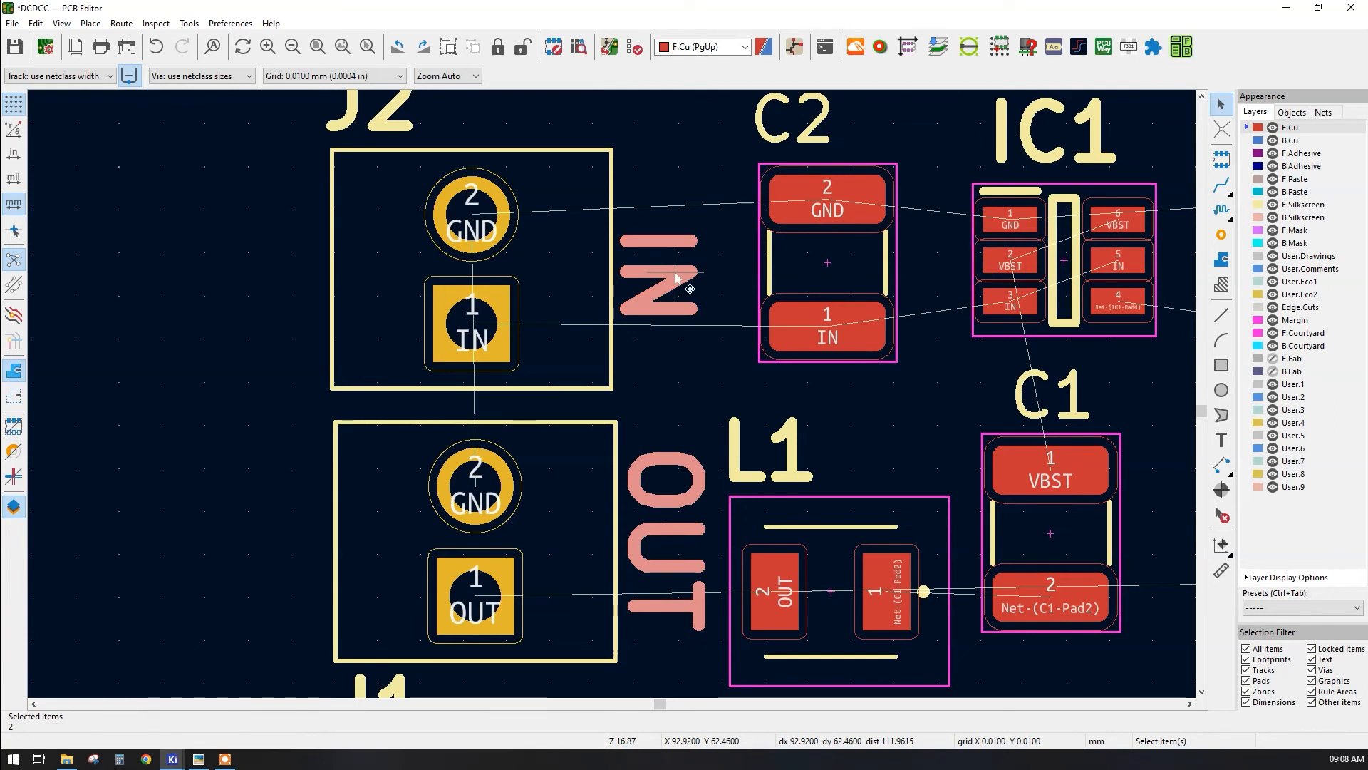
right_click(675, 272)
mouse_move(734, 397)
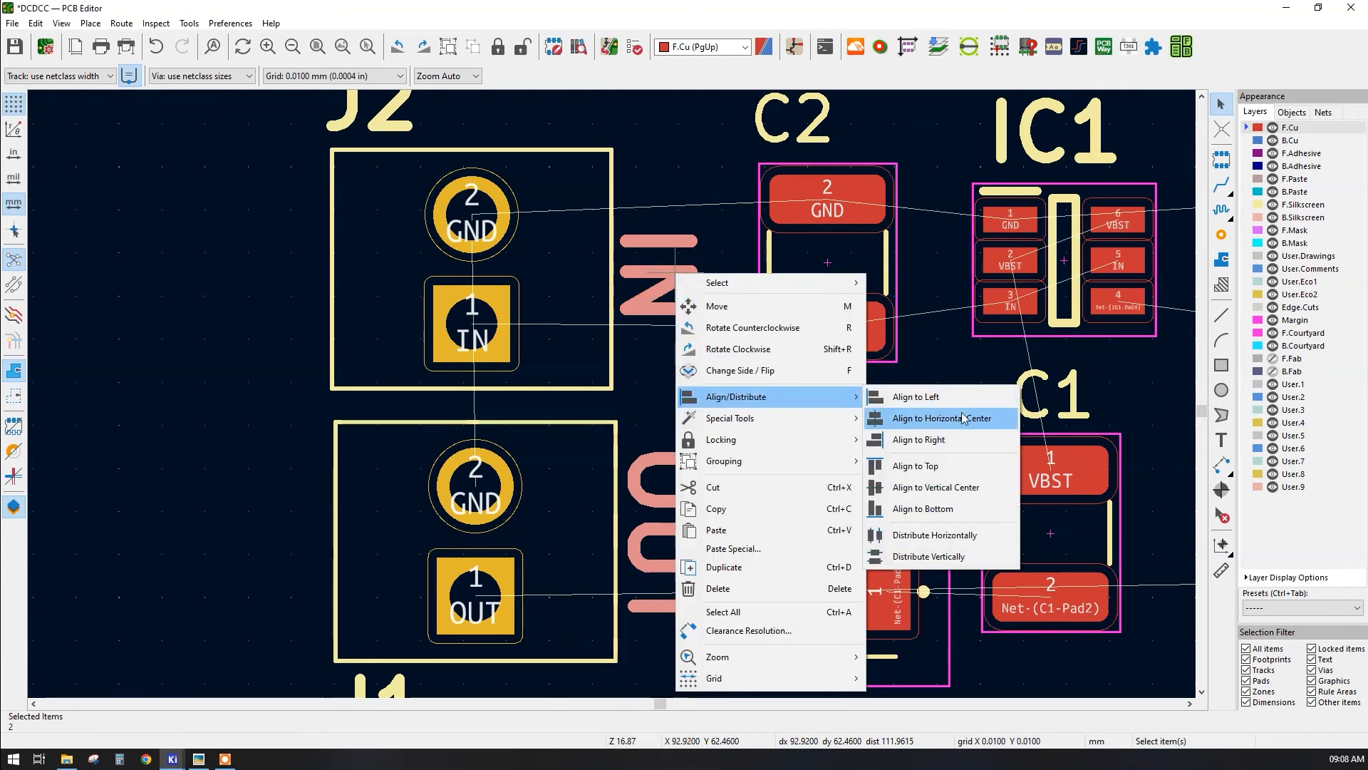
left_click(906, 420)
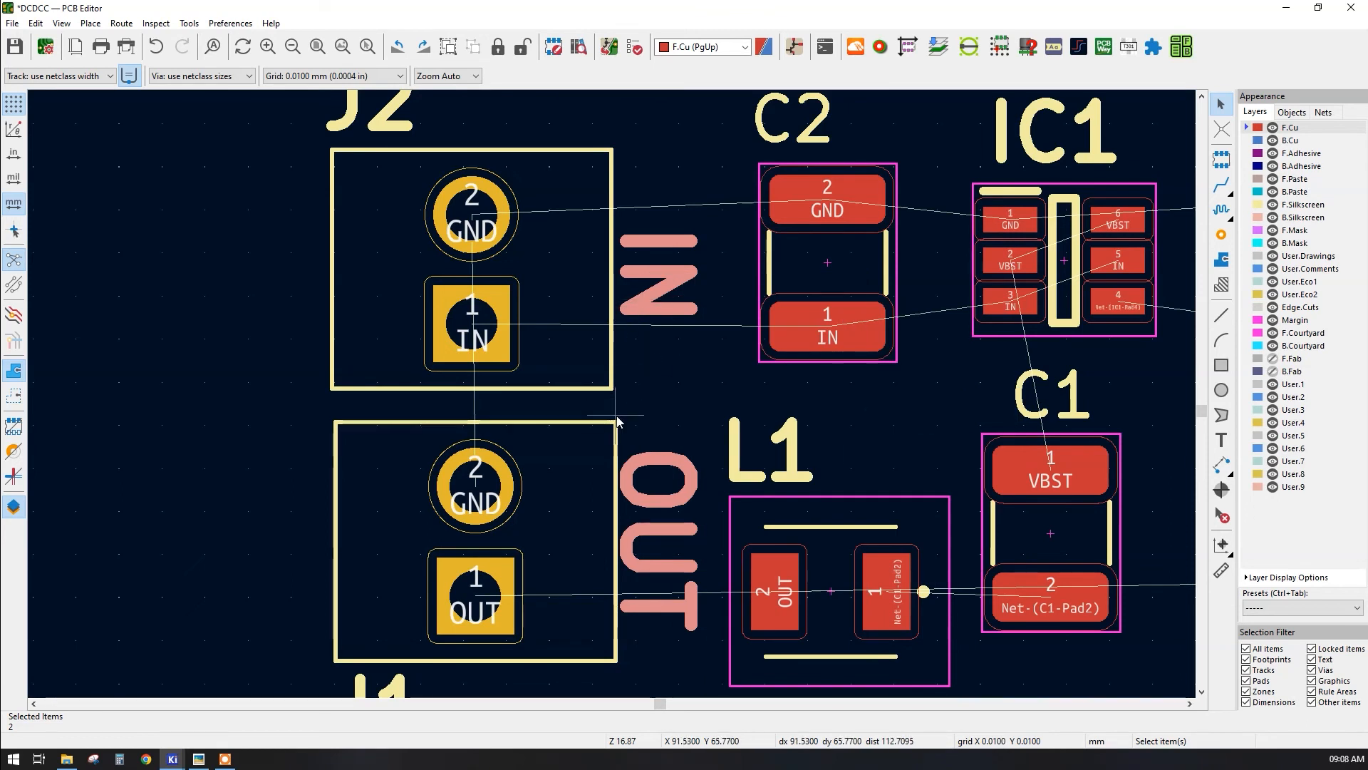
- Align the J1 and J2 connector footprints to their horizontal center
scroll(617, 399, "up", 2)
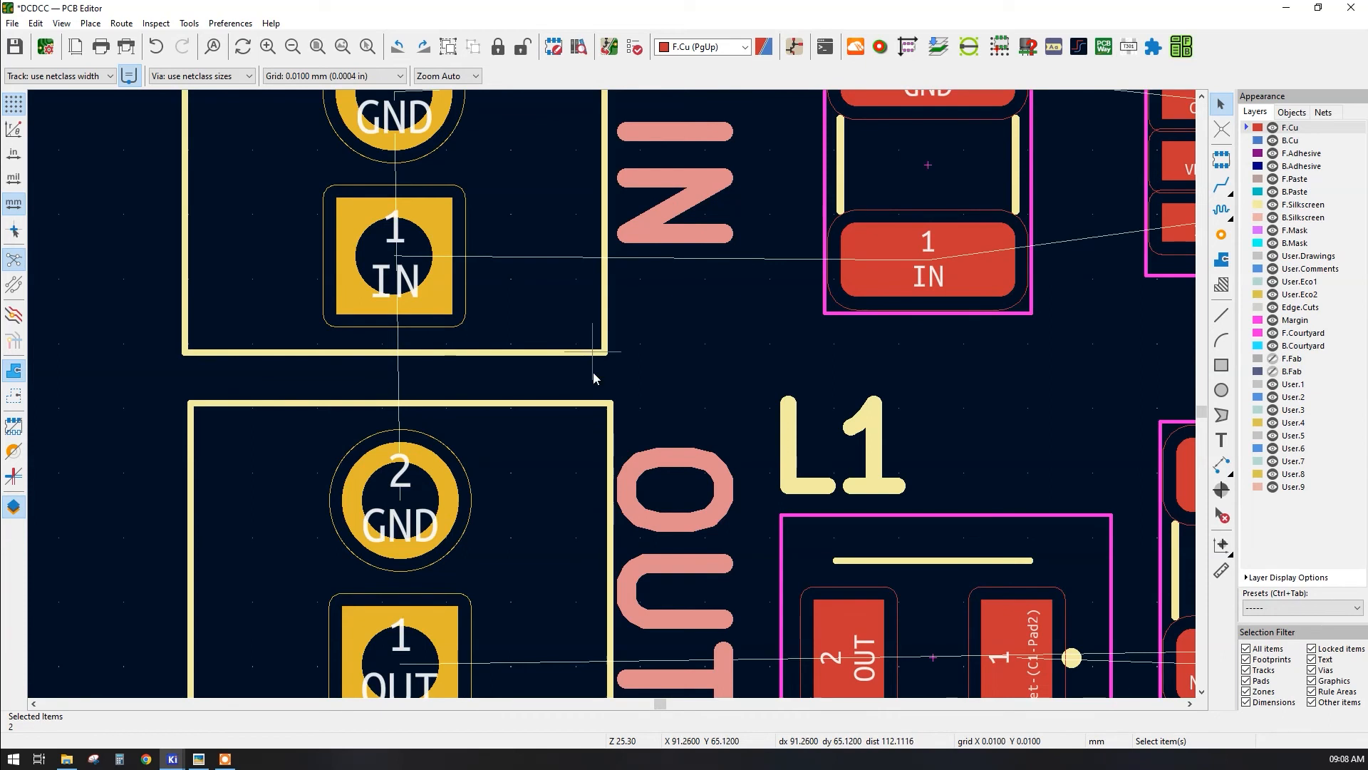
left_click(577, 430)
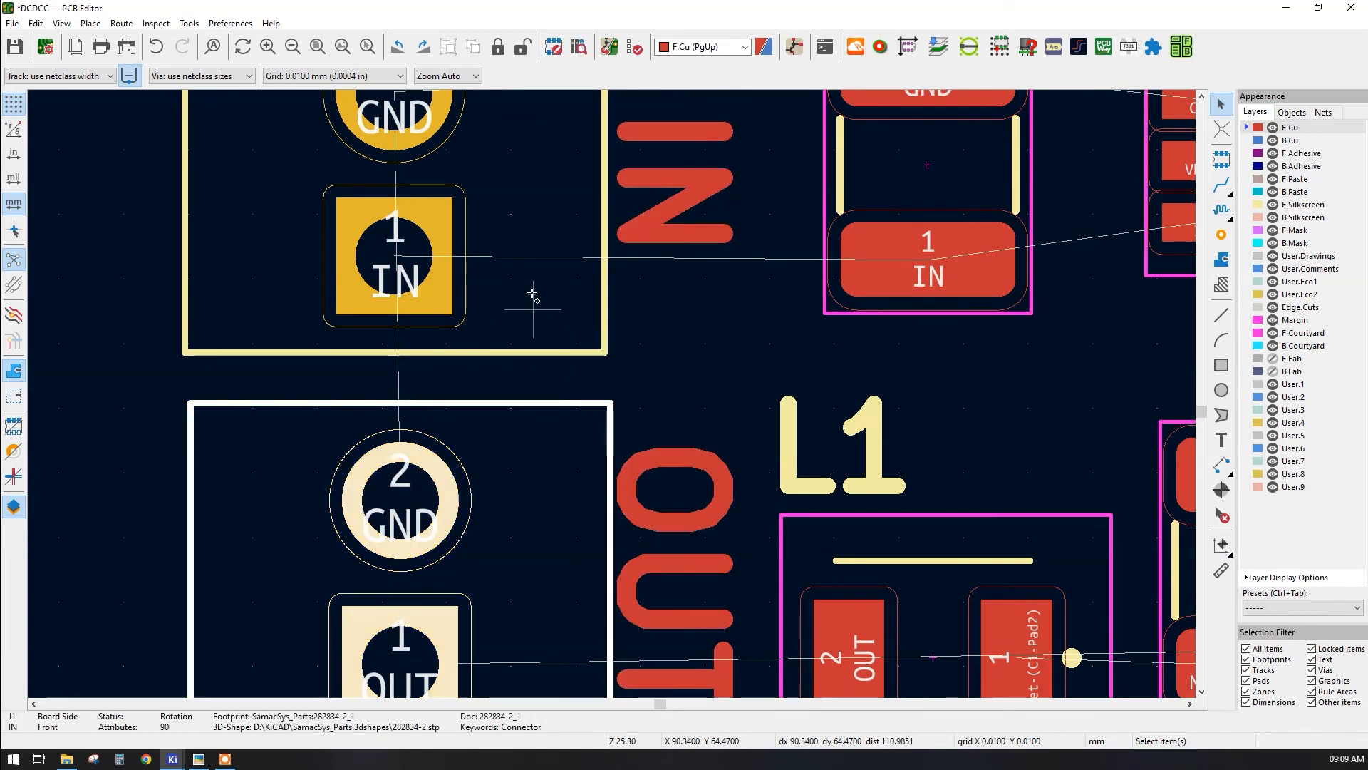
left_click(525, 286, "shift")
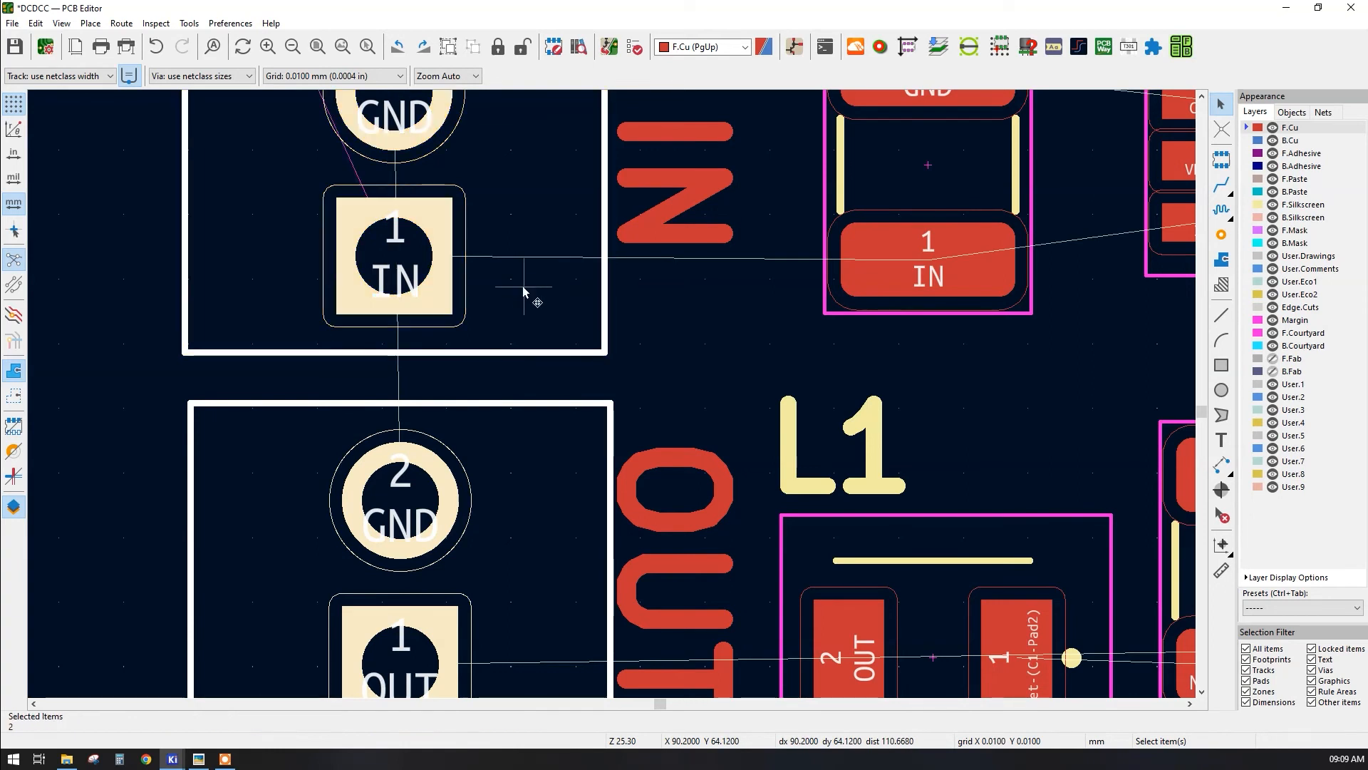
right_click(524, 292)
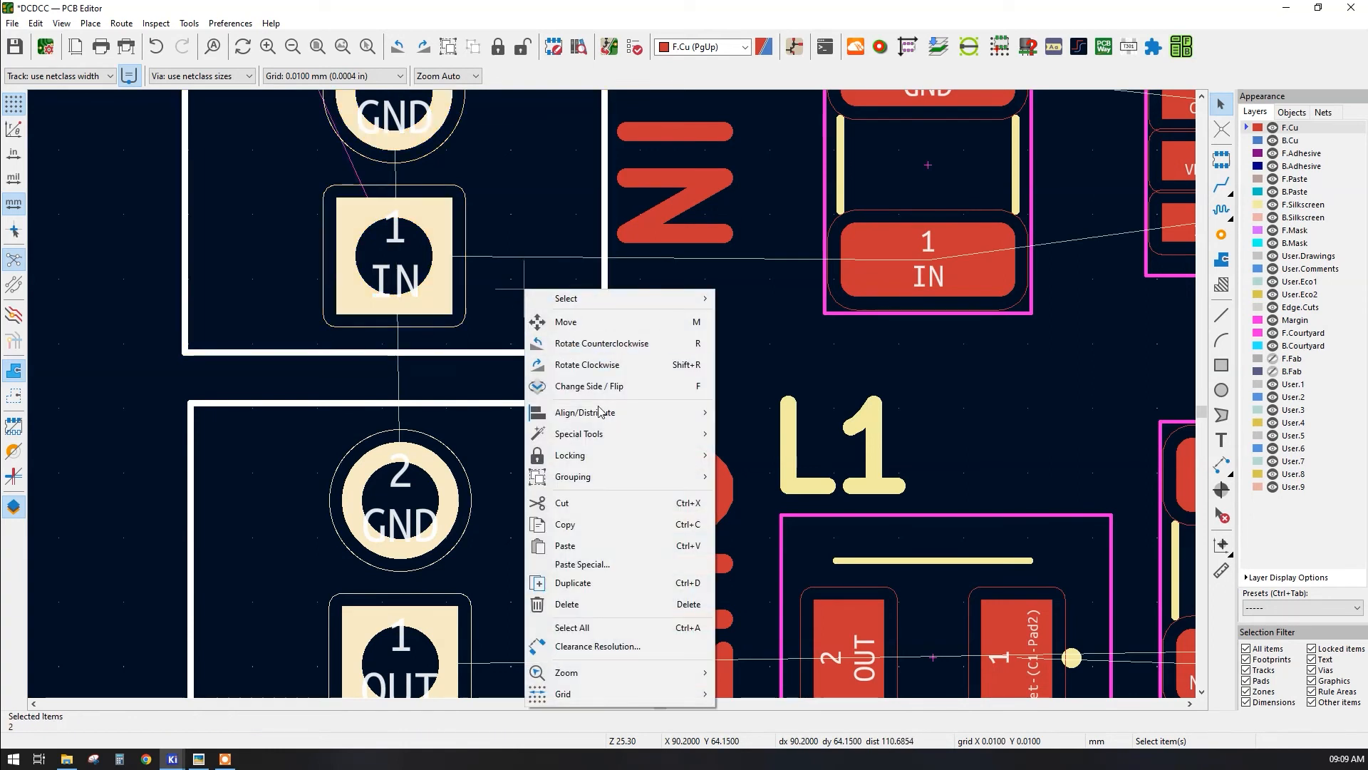
mouse_move(597, 417)
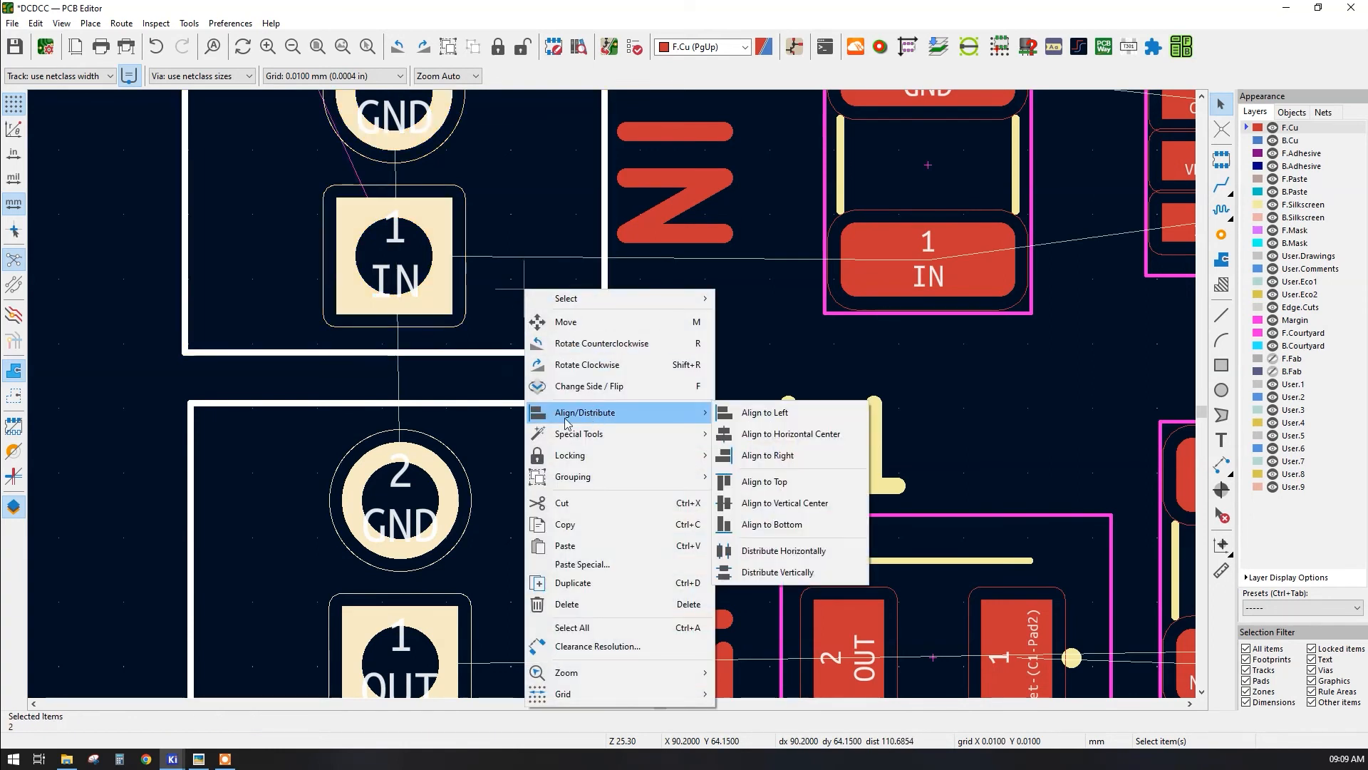
left_click(784, 433)
left_click(639, 368)
scroll(608, 406, "down", 5)
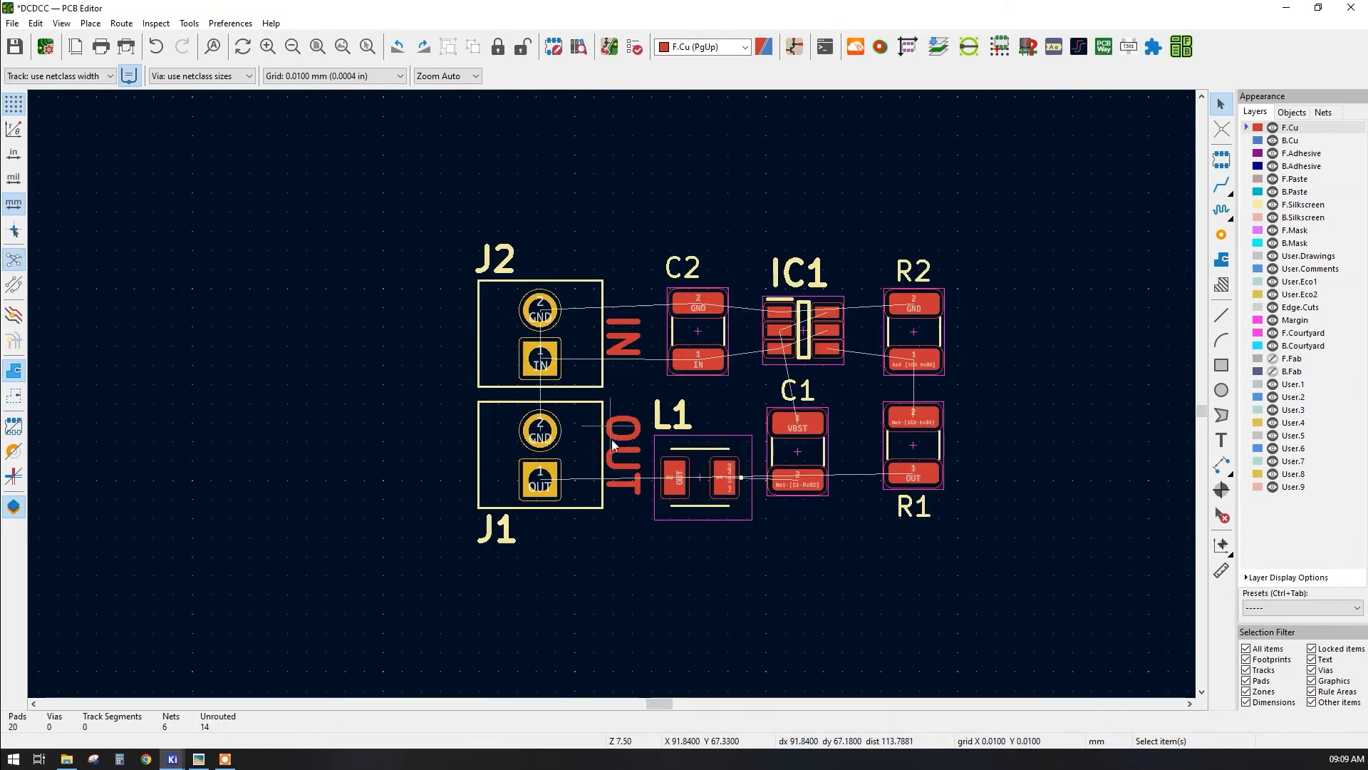
middle_click_drag(643, 394, 543, 405)
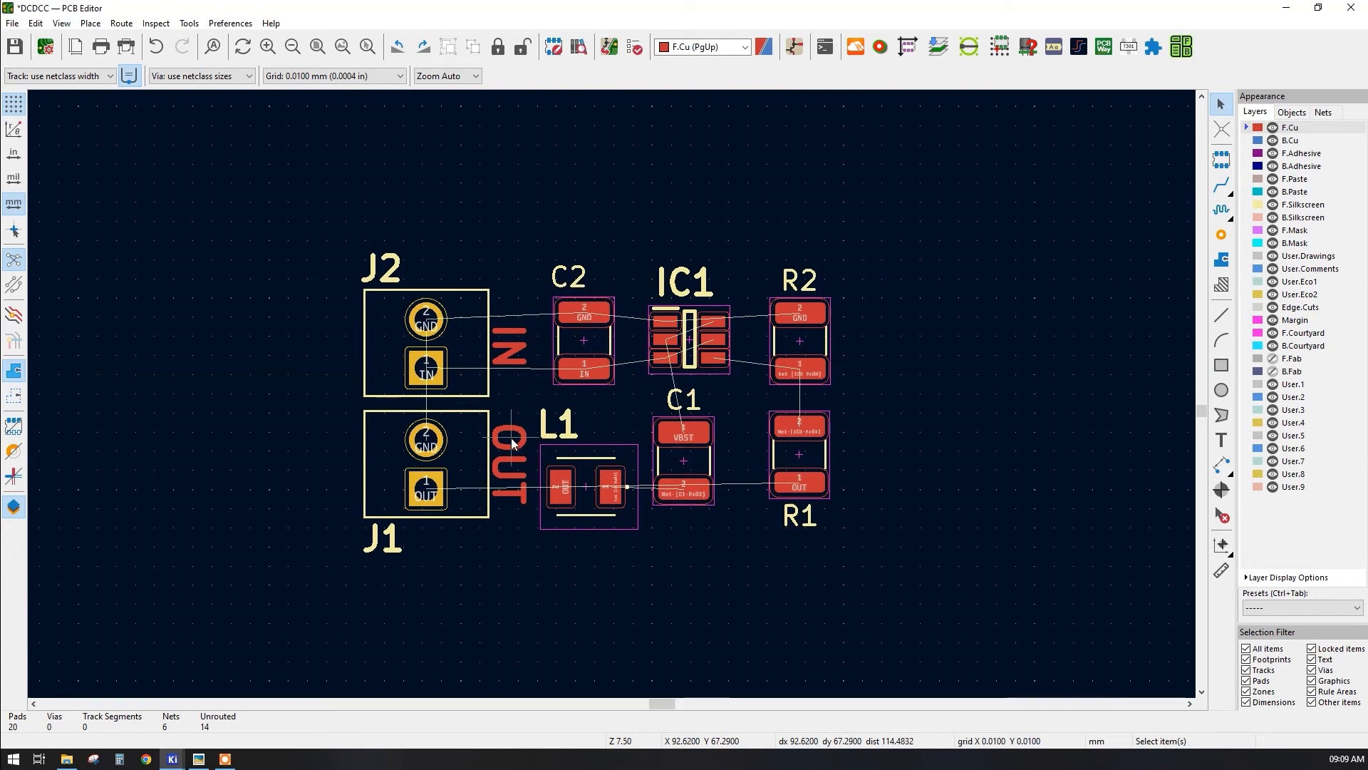
left_click(1221, 441)
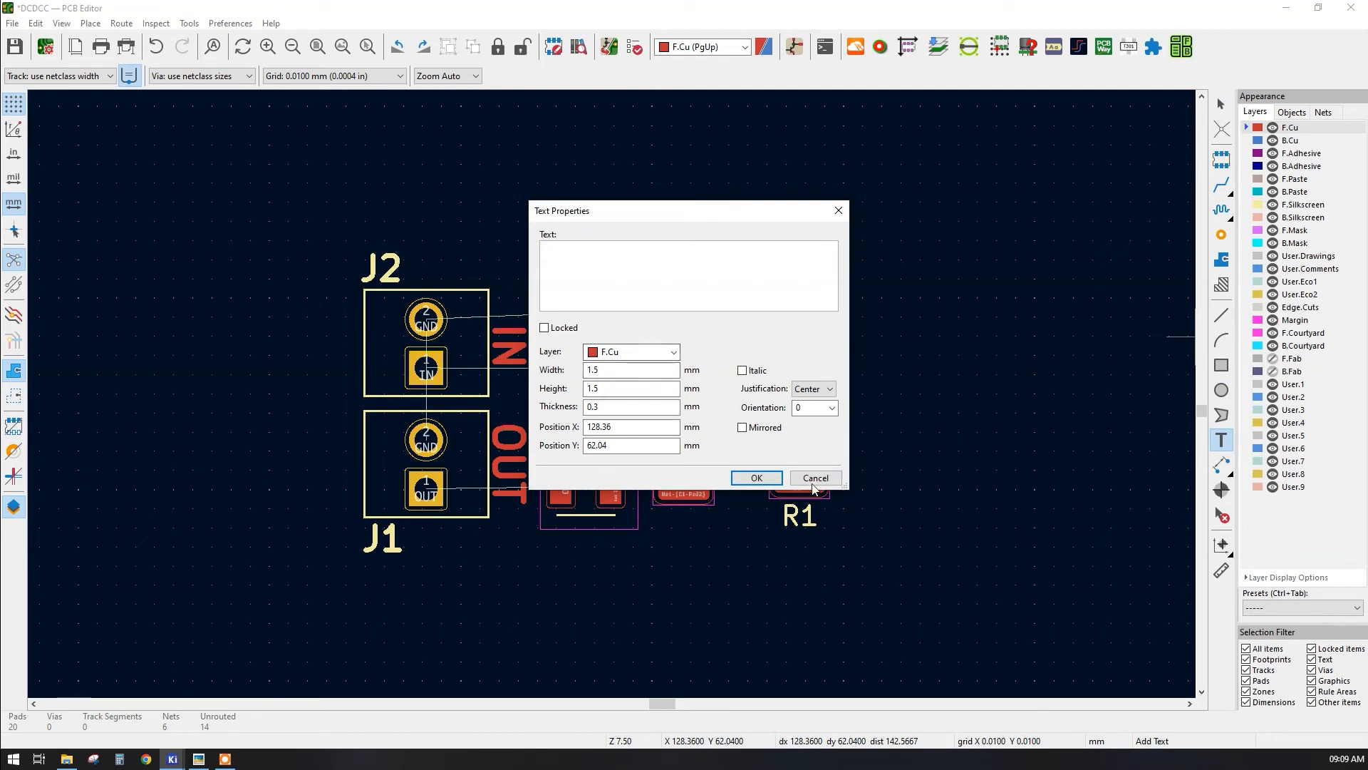
left_click(815, 479)
right_click(514, 211)
left_click(560, 226)
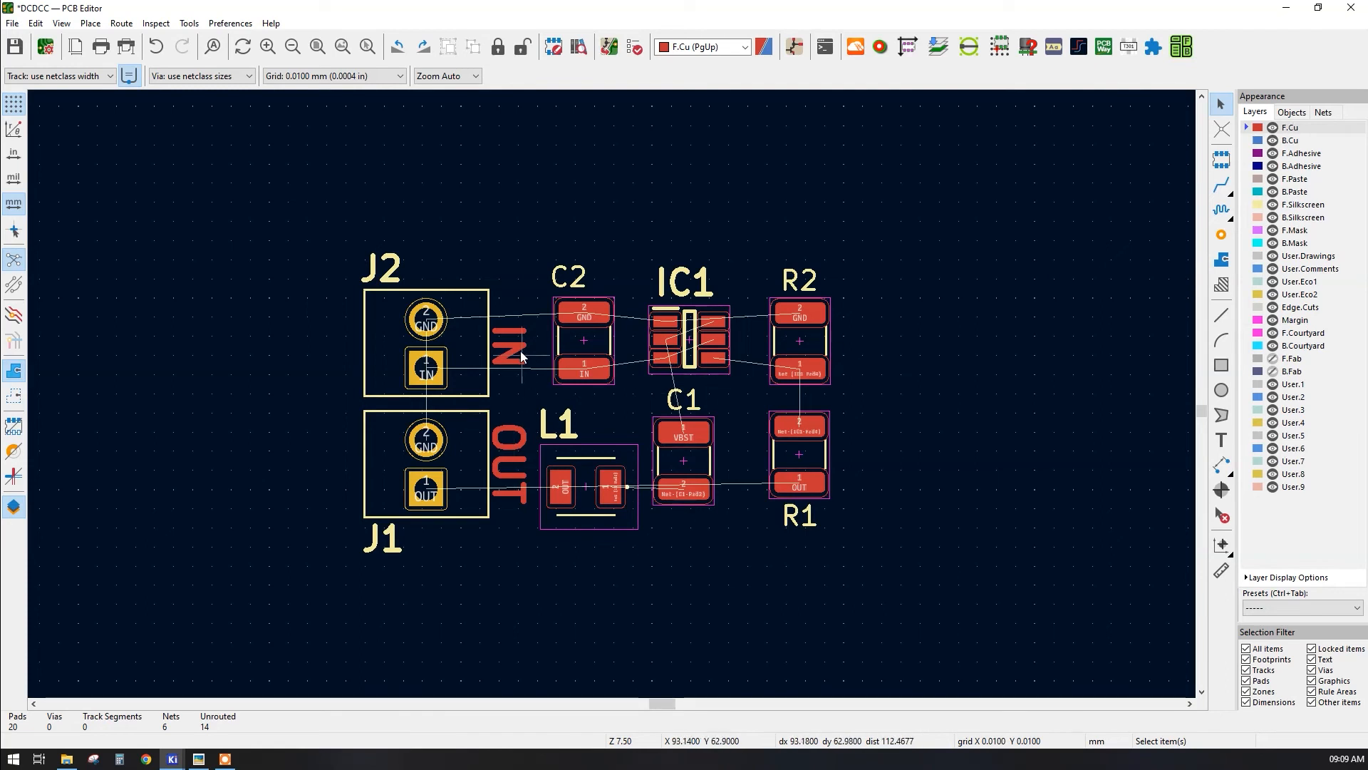
- Make F.Silkscreen the active layer and change the IN text's layer to F.Silkscreen
left_click(1308, 206)
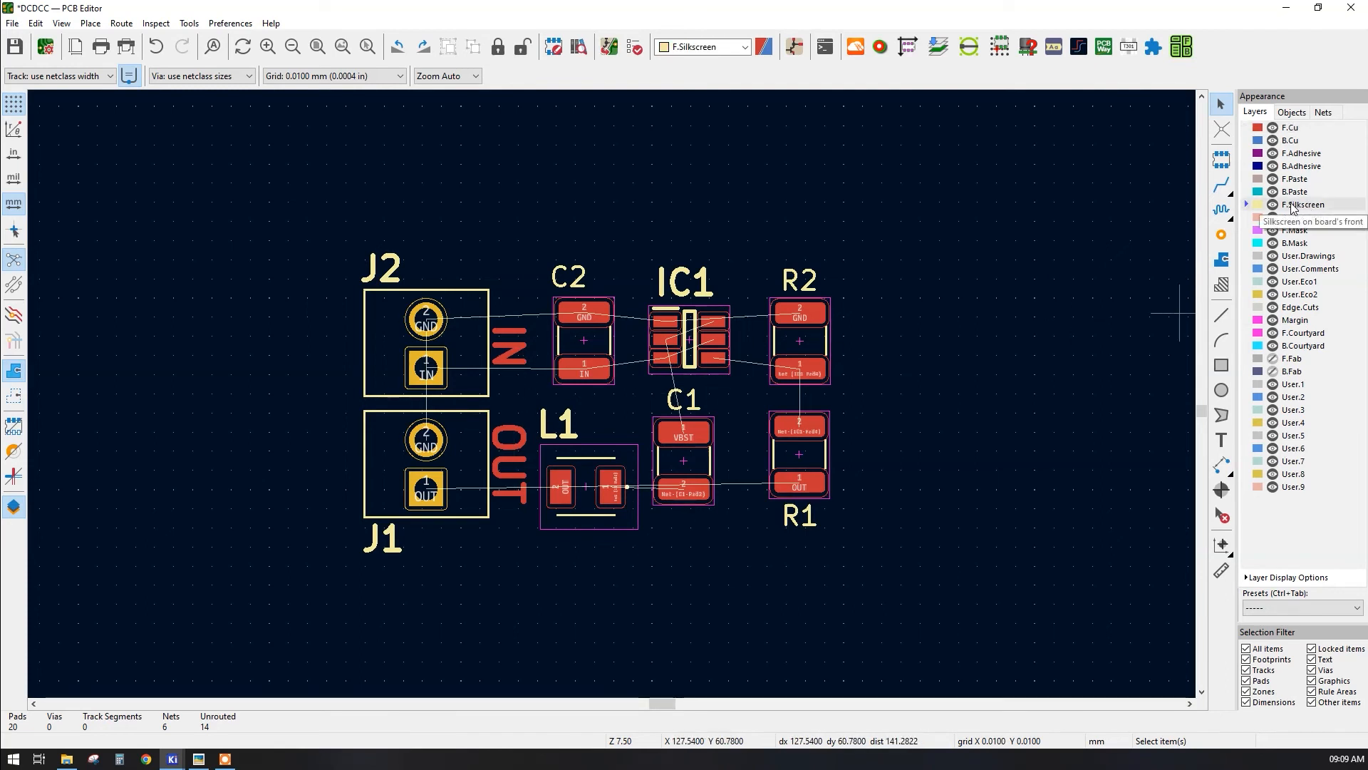
double_click(509, 349)
left_click(642, 352)
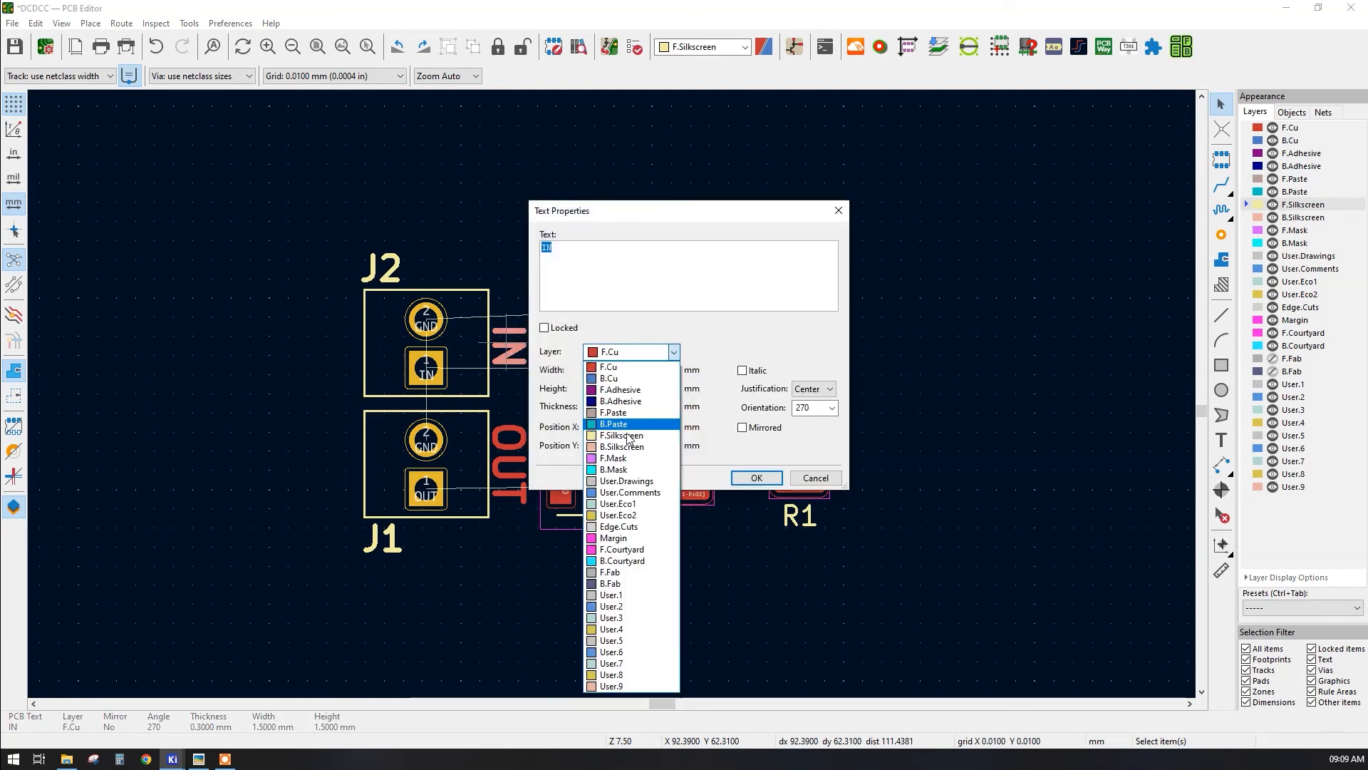
left_click(621, 435)
key("Return")
- Change the OUT text's layer to F.Silkscreen
double_click(510, 456)
left_click(642, 351)
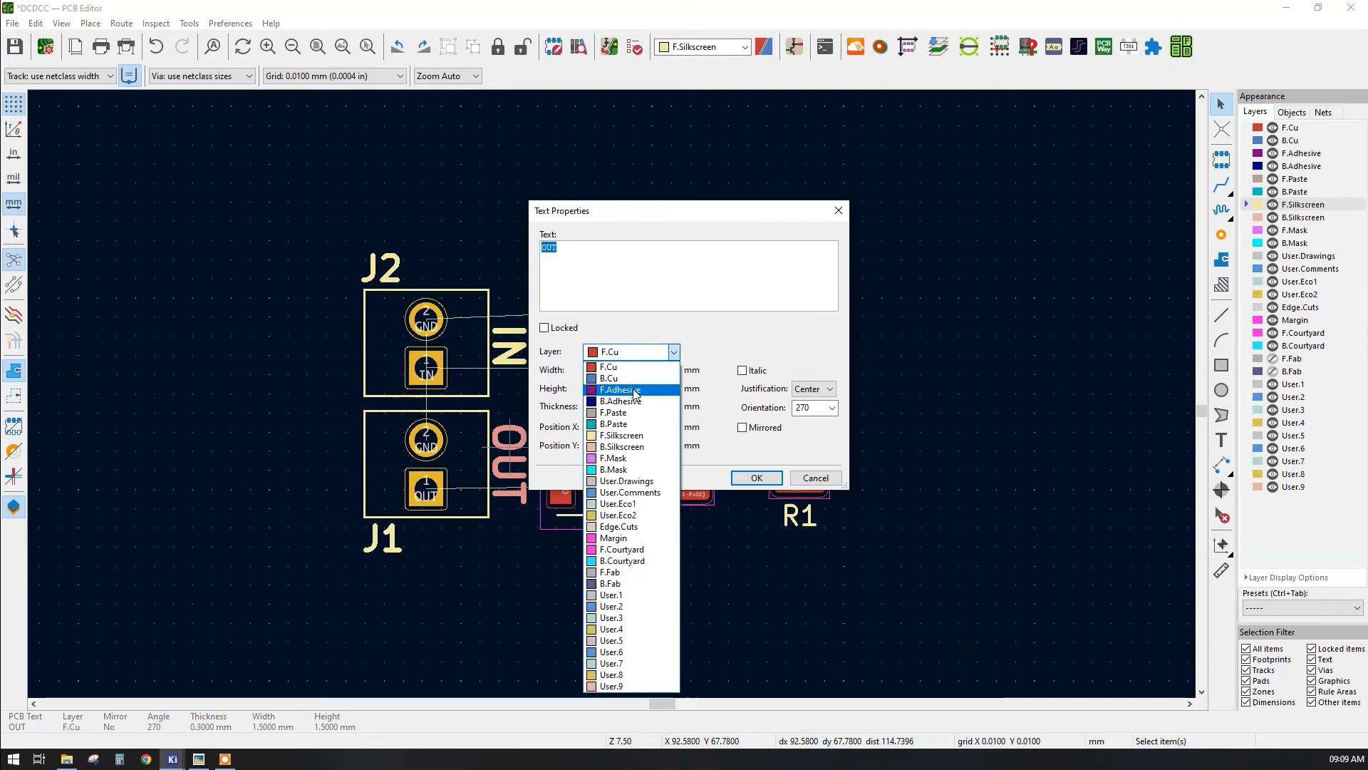
left_click(621, 434)
left_click(755, 475)
left_click(918, 421)
- Add a "+" text on F.Silkscreen just below the IN label beside J2's pad 1
left_click(1220, 440)
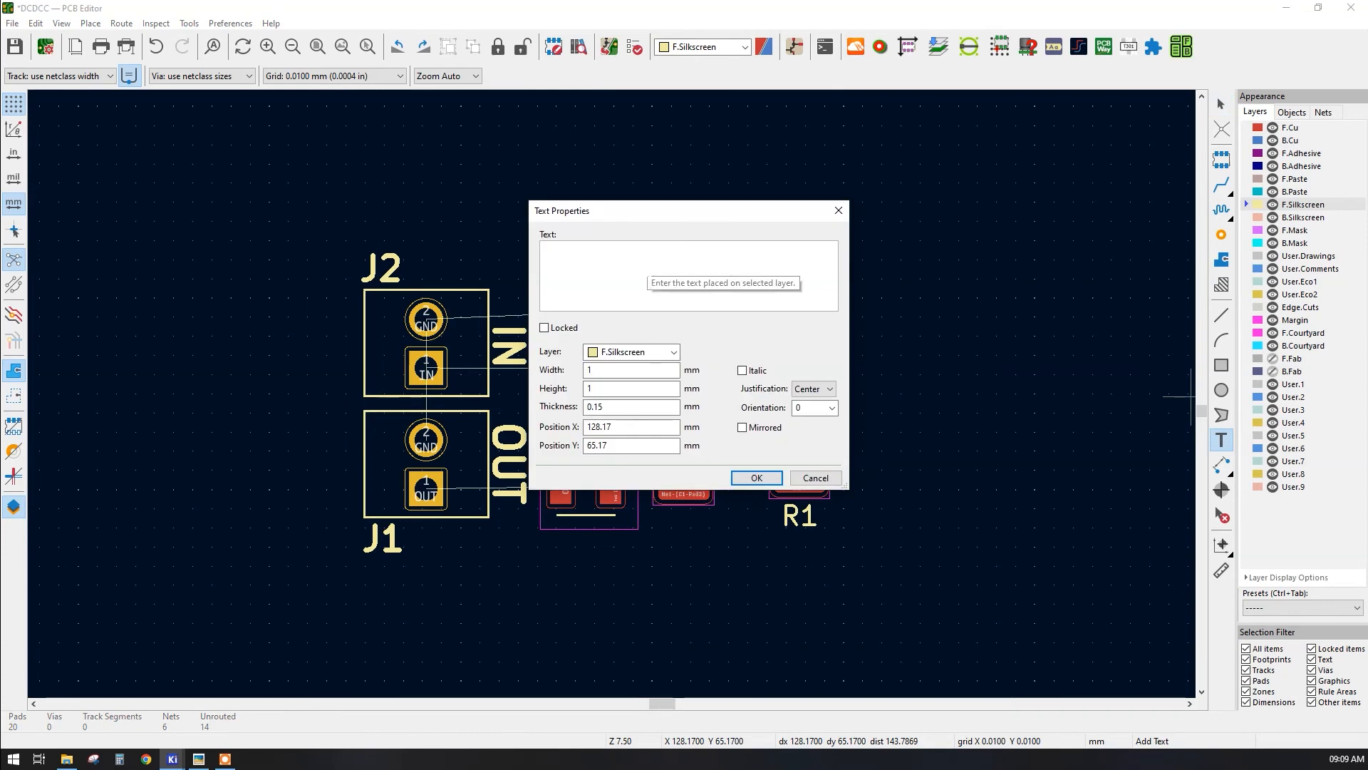
left_click(757, 477)
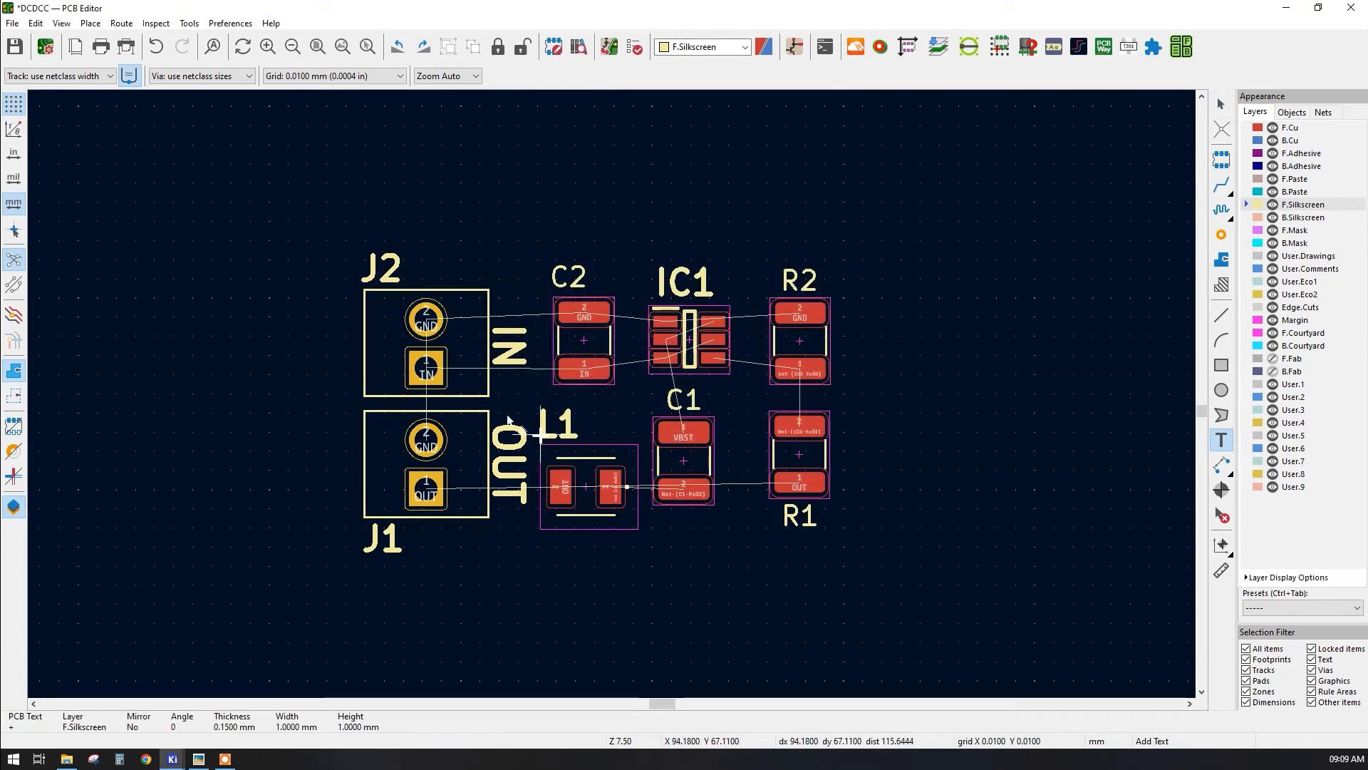
scroll(502, 384, "up", 4)
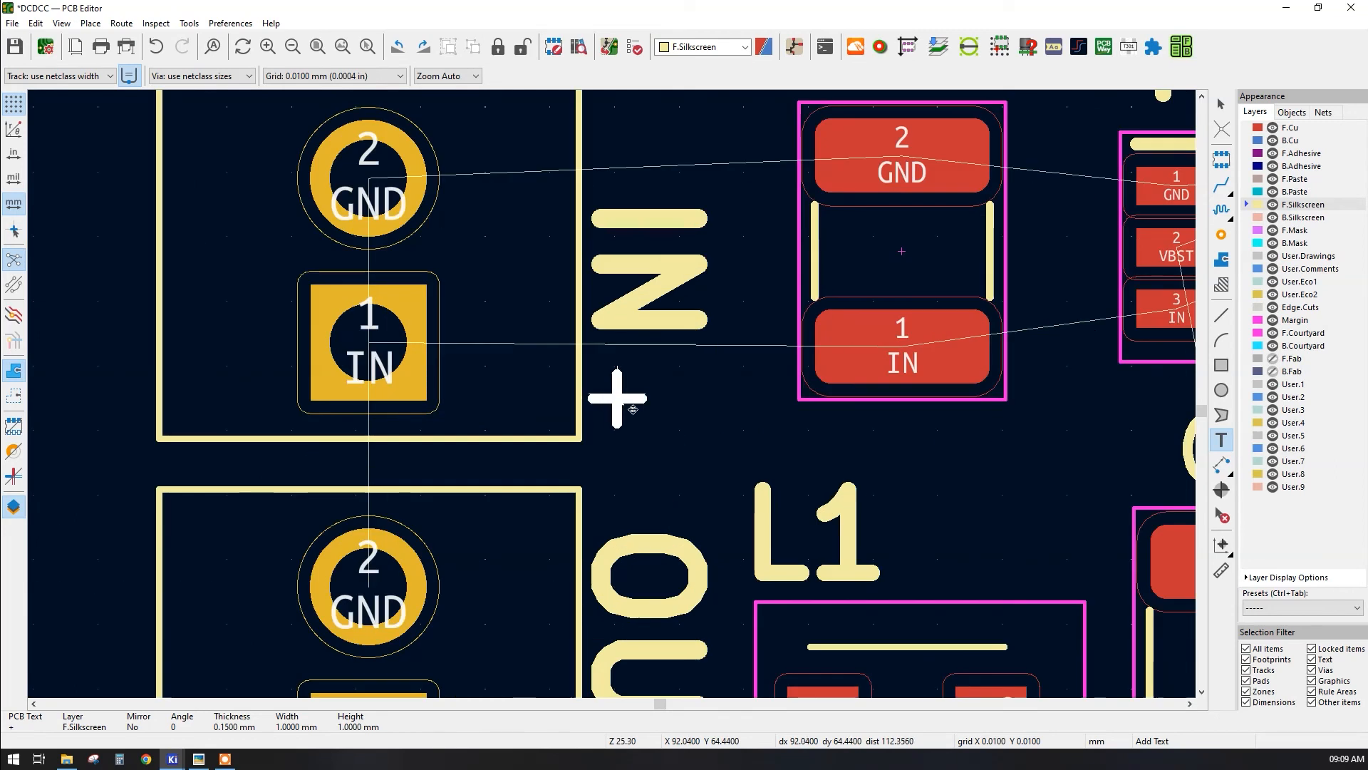
left_click(627, 398)
right_click(702, 379)
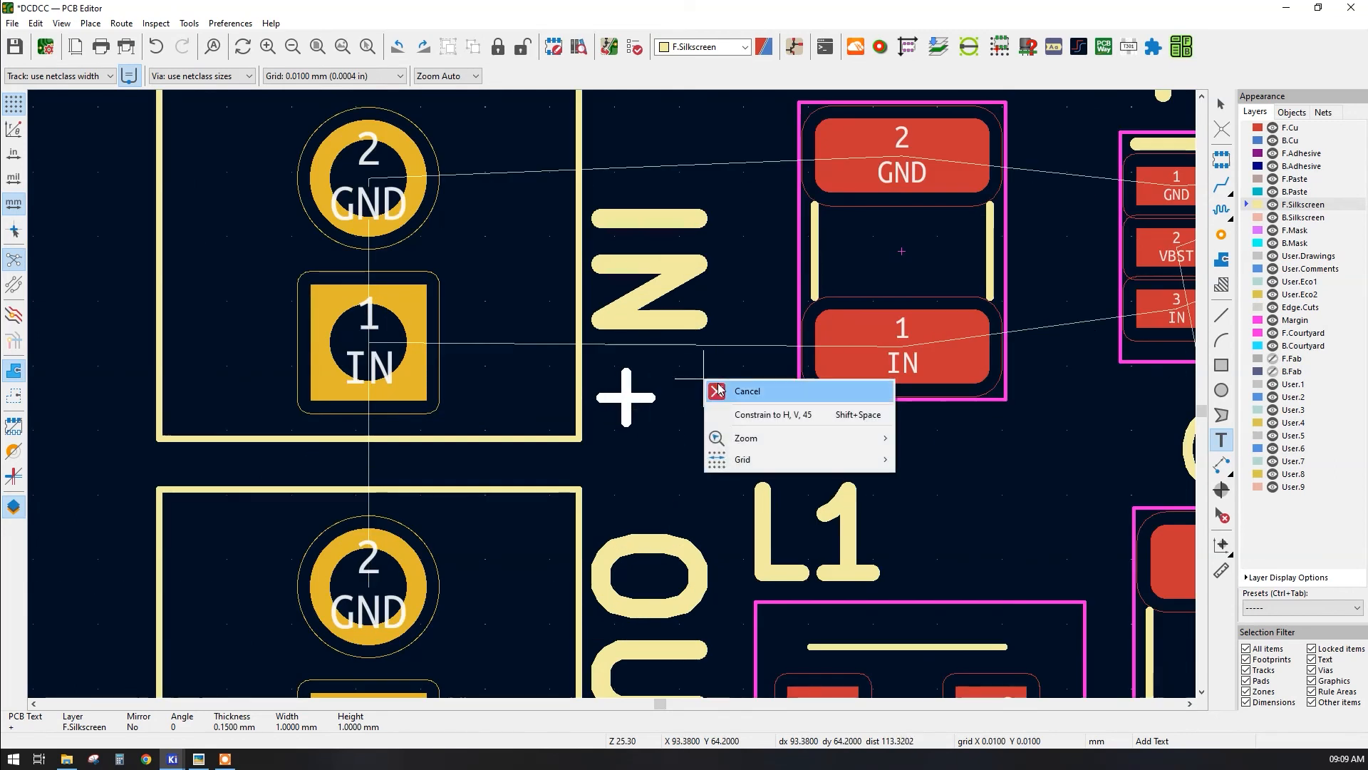
left_click(727, 390)
- Copy the "+" text and paste the duplicate just below the OUT label beside J1
left_click(629, 403)
key("ctrl+c")
scroll(627, 398, "down", 4)
key("ctrl+v")
scroll(607, 543, "up", 5)
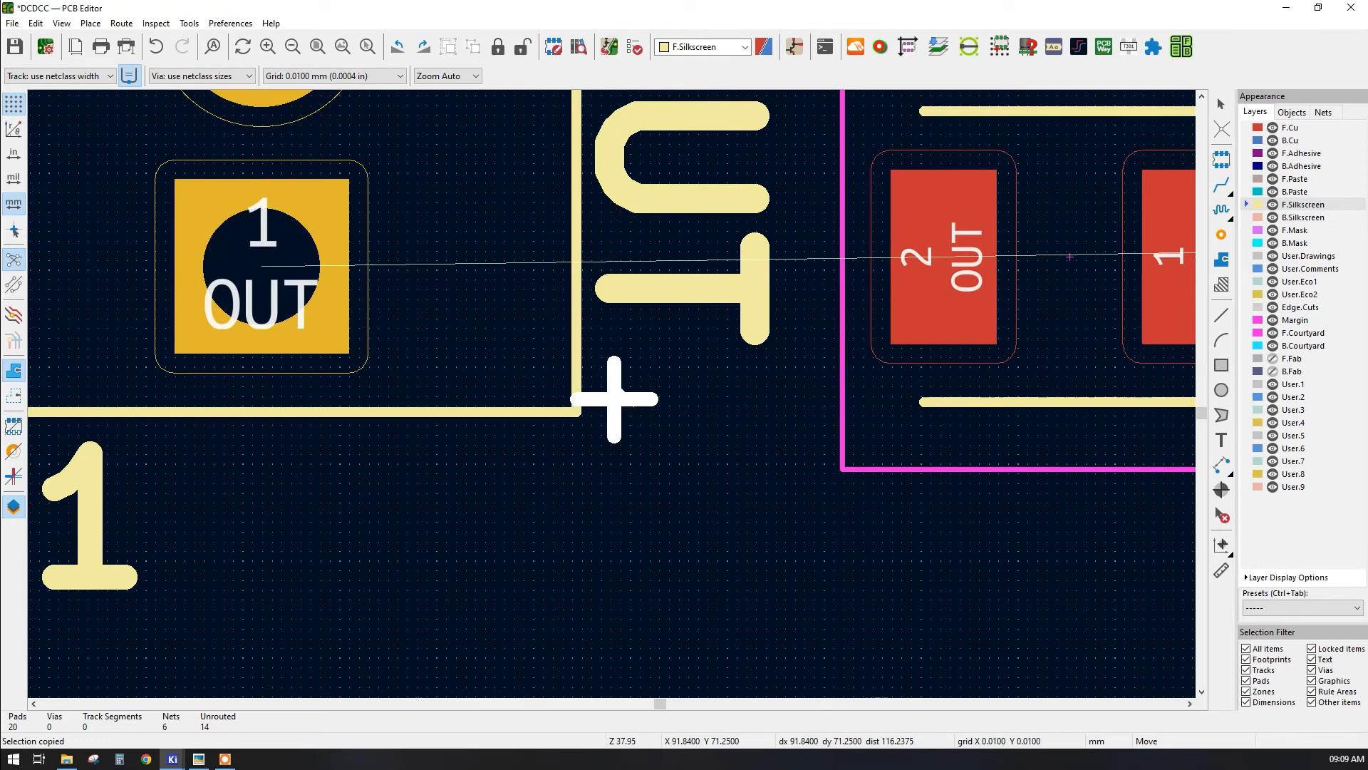
left_click(650, 382)
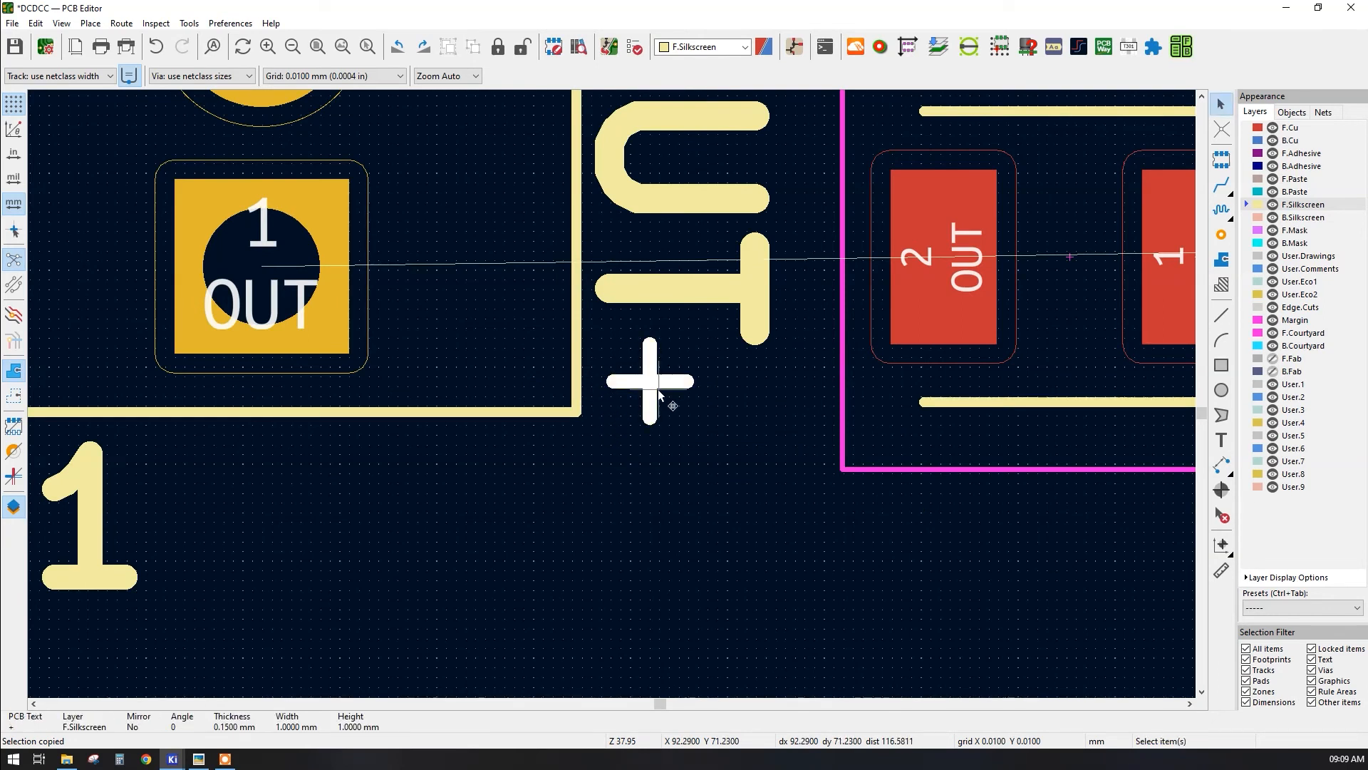
- Add a "-" text on F.Silkscreen and place it just above the OUT label beside J1's pad 2
scroll(657, 389, "down", 3)
left_click(1221, 440)
left_click(662, 494)
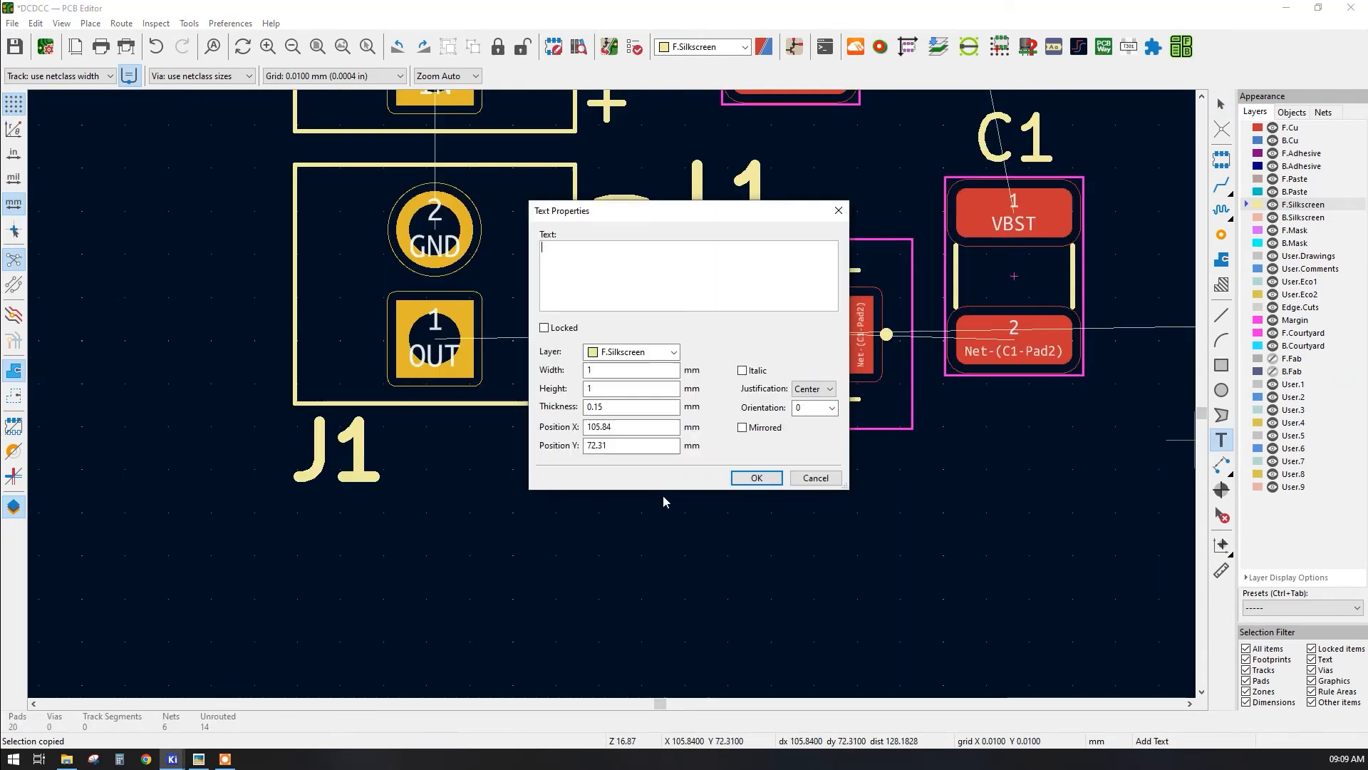
type("OUT")
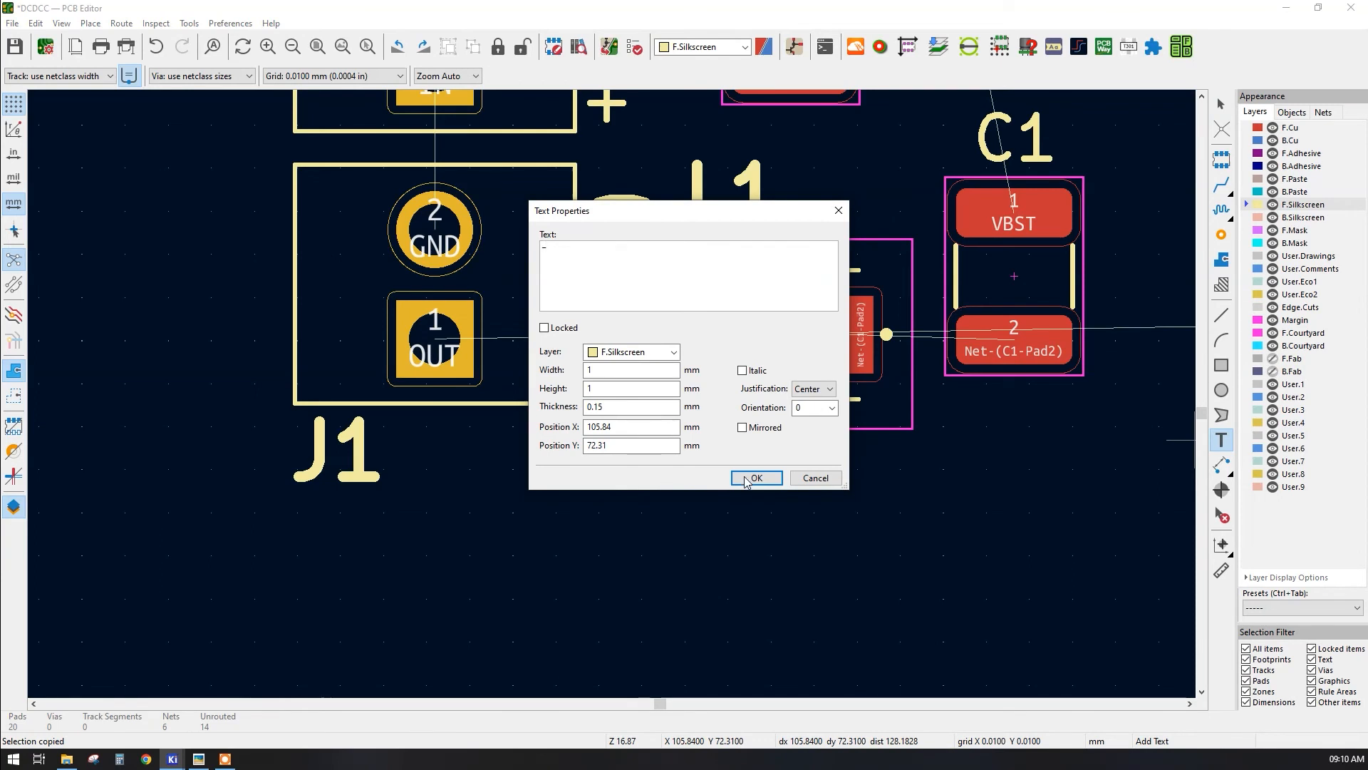
left_click(756, 477)
key("r")
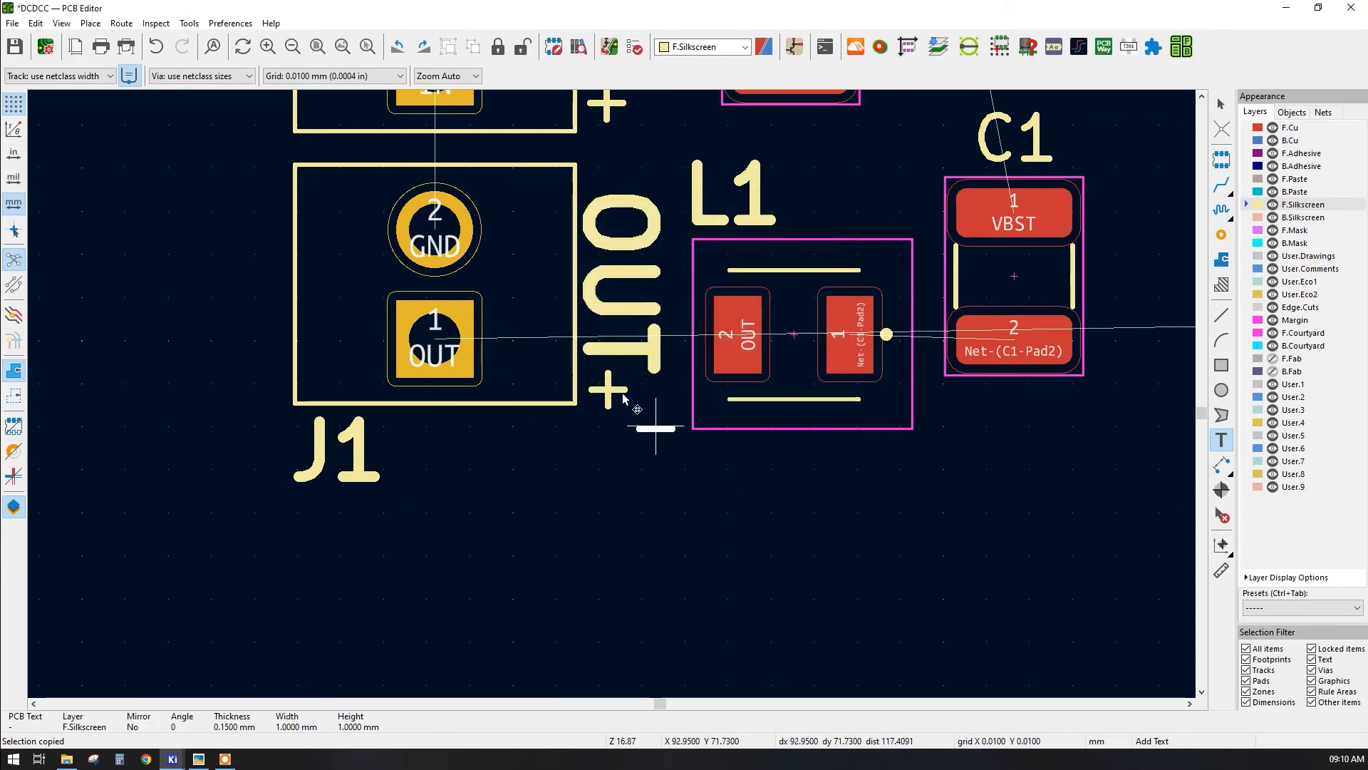
left_click(608, 178)
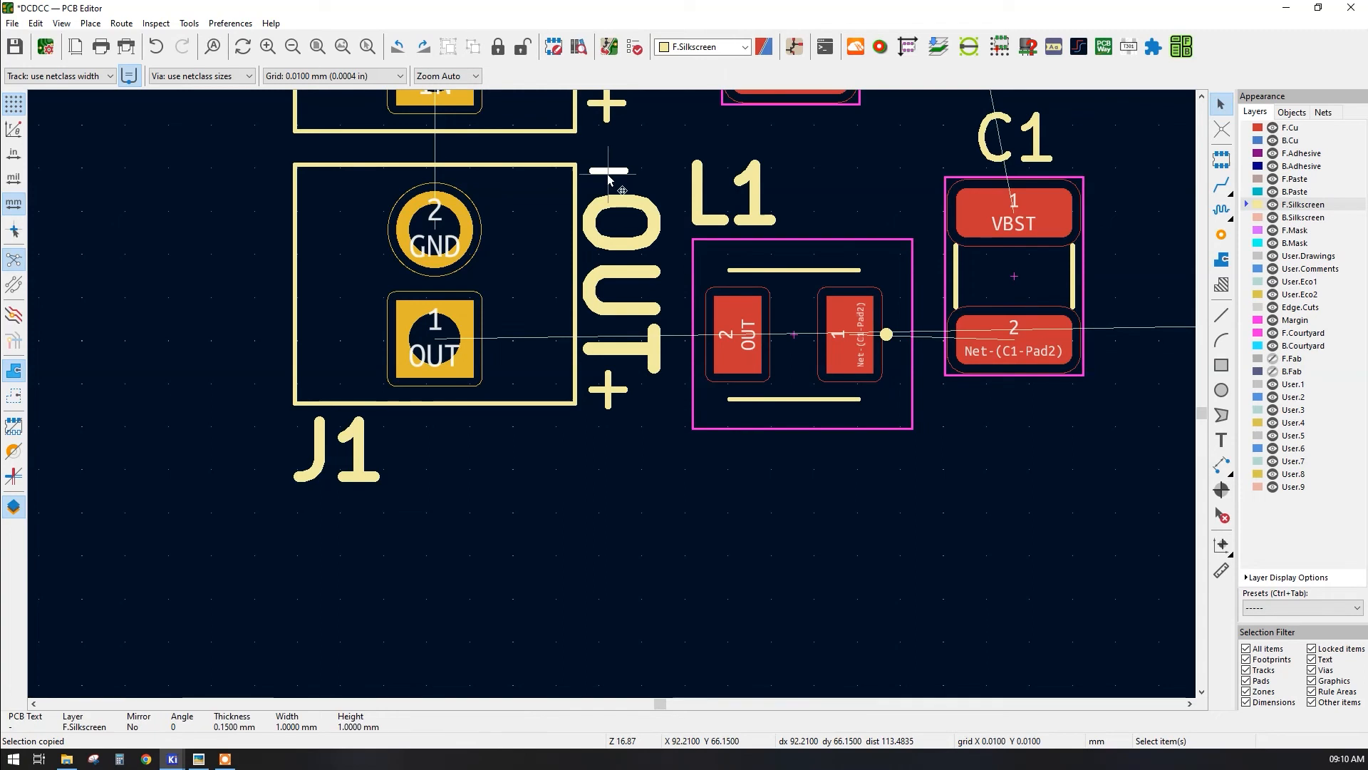
- Paste a copy of the "-" text just above the IN label beside J2's pad 2
key("ctrl+v")
middle_click_drag(630, 152, 653, 457)
left_click(630, 242)
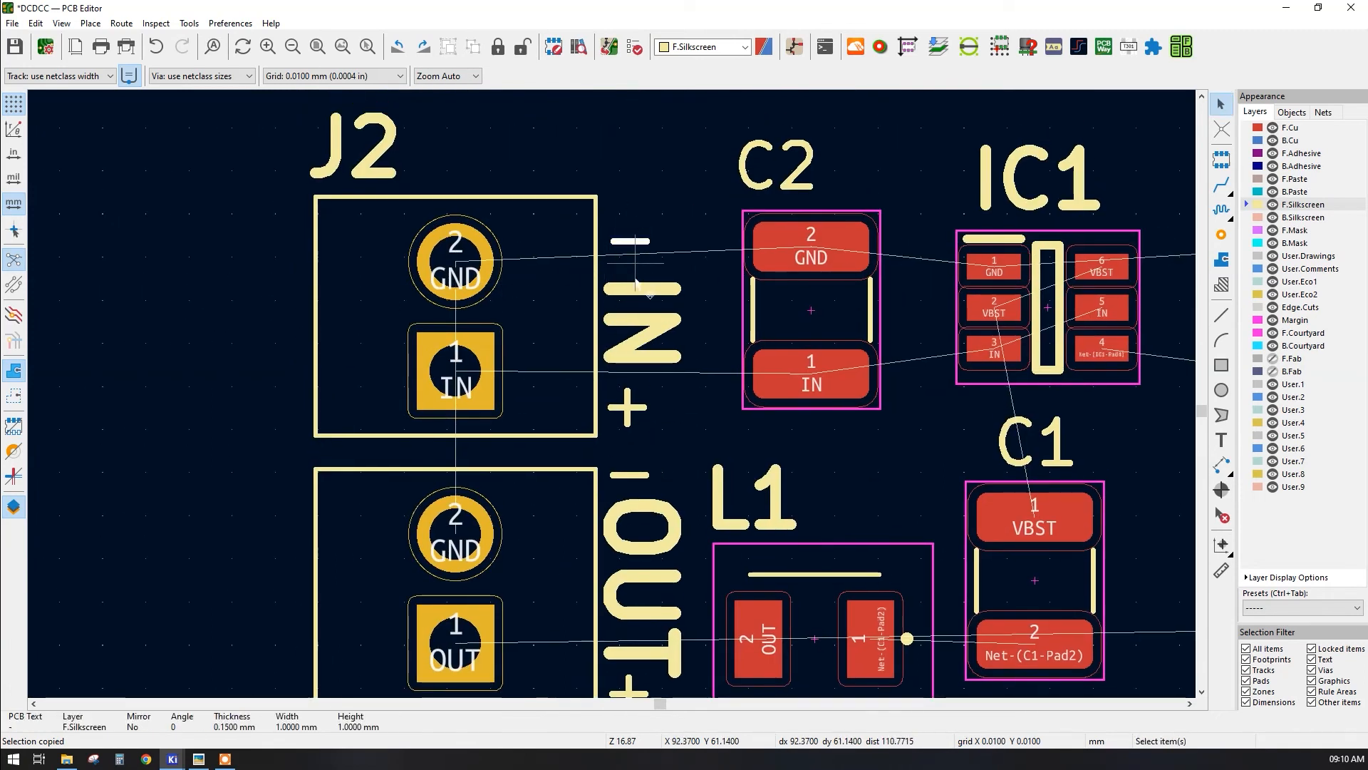
- Select the four "+" and "-" polarity texts beside J2 and J1 and align them to their horizontal center
left_click(630, 411, "shift")
middle_click_drag(625, 489, 598, 277)
left_click(601, 266, "shift")
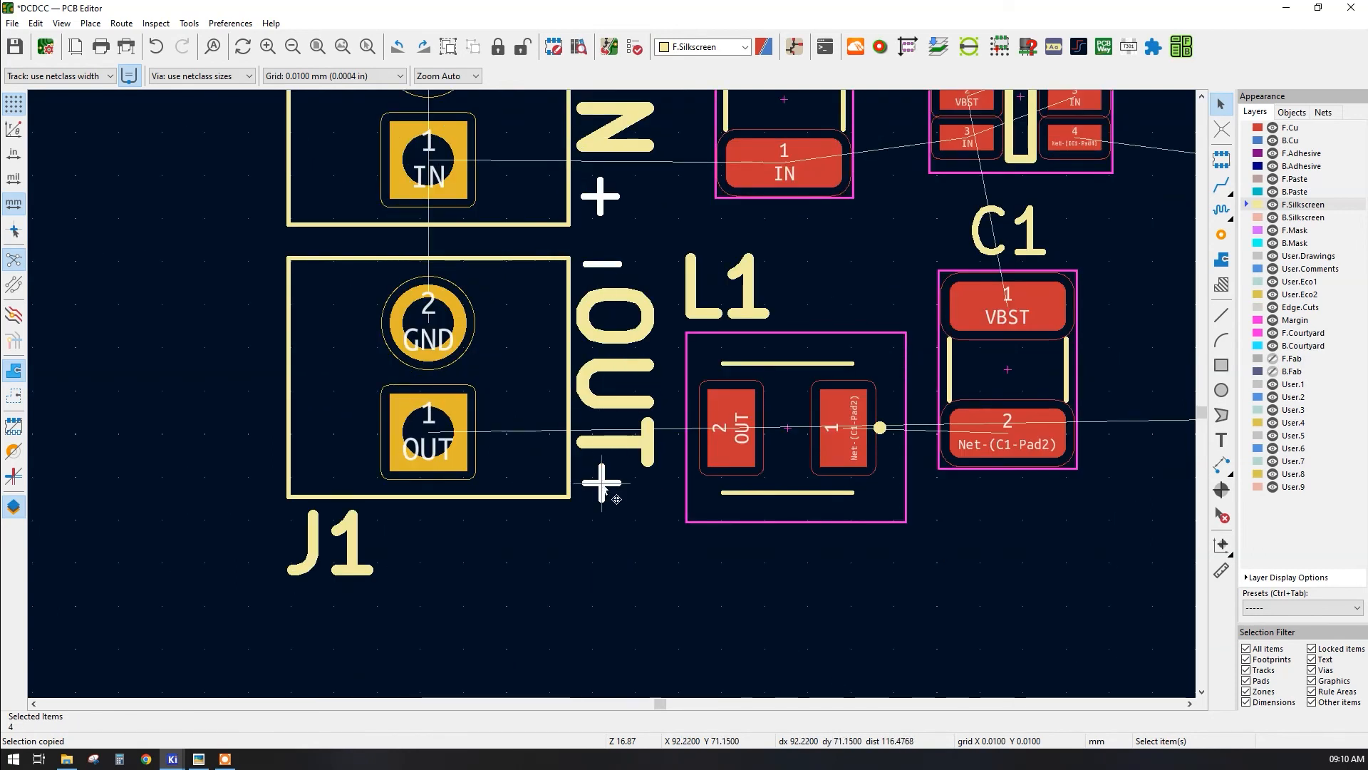
right_click(602, 479)
mouse_move(744, 214)
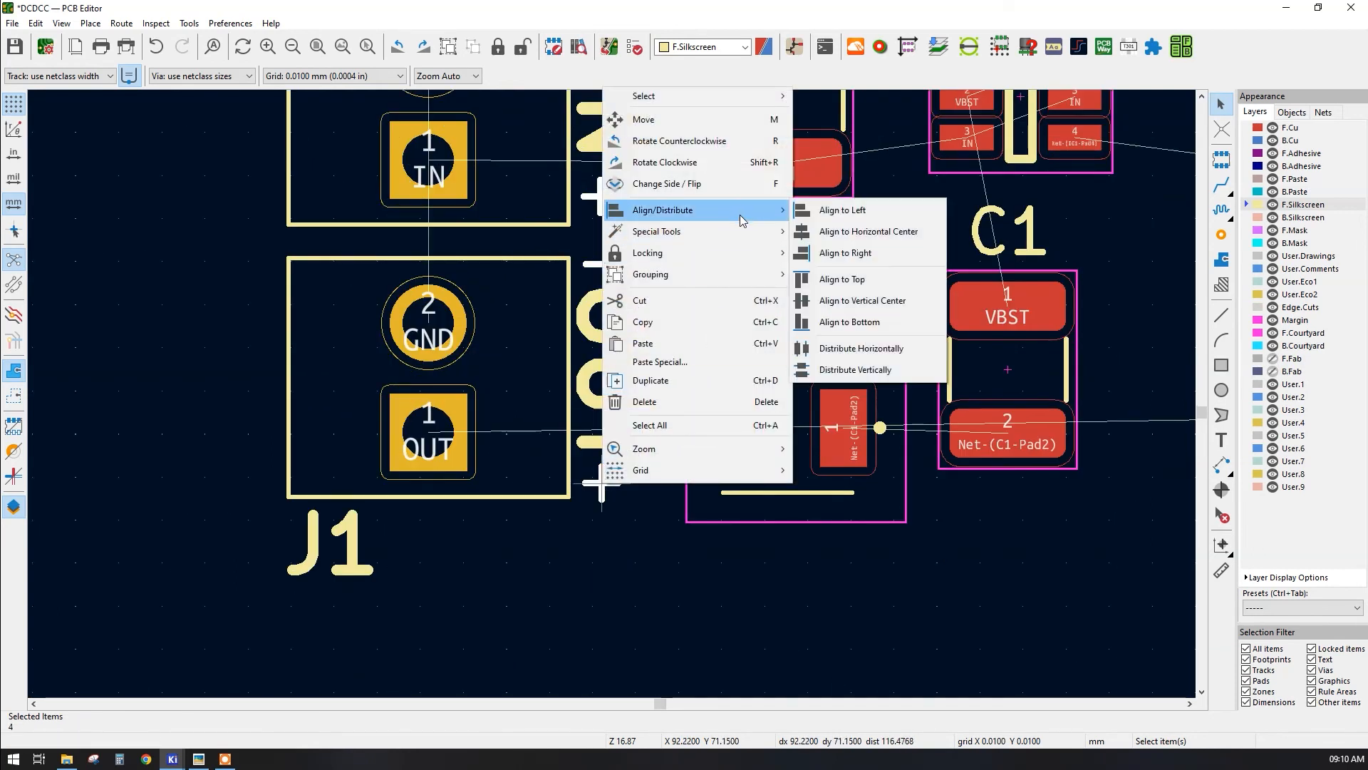
left_click(836, 232)
left_click(681, 555)
scroll(683, 546, "down", 2)
middle_click_drag(618, 222, 600, 324)
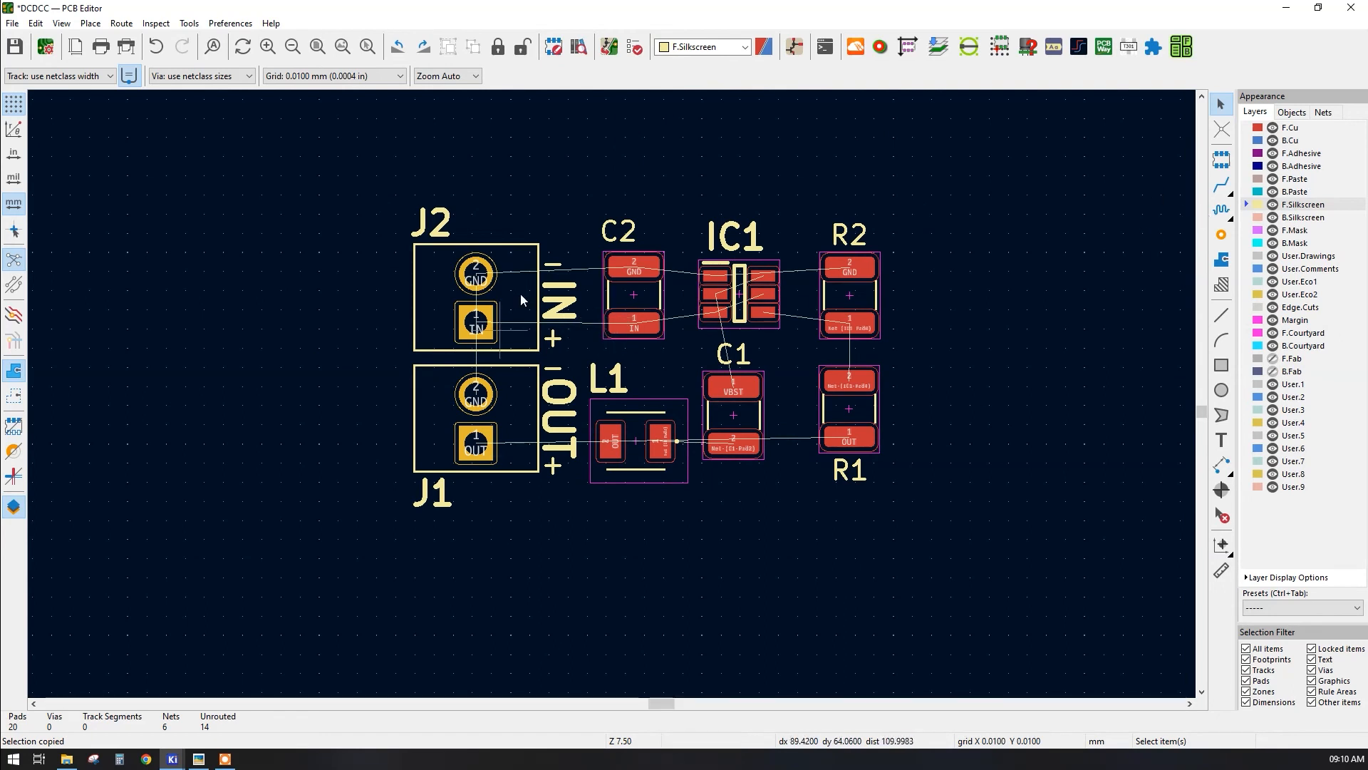
left_click(60, 75)
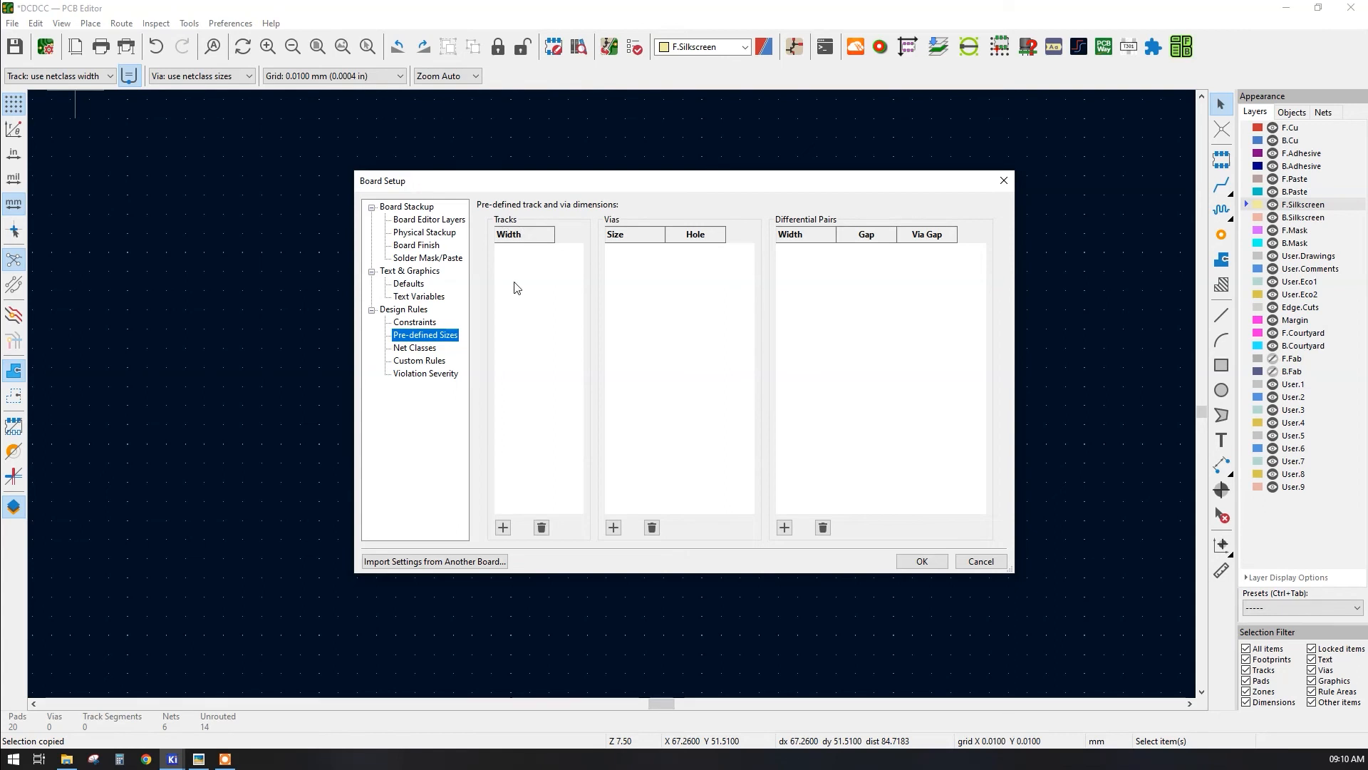
left_click(505, 530)
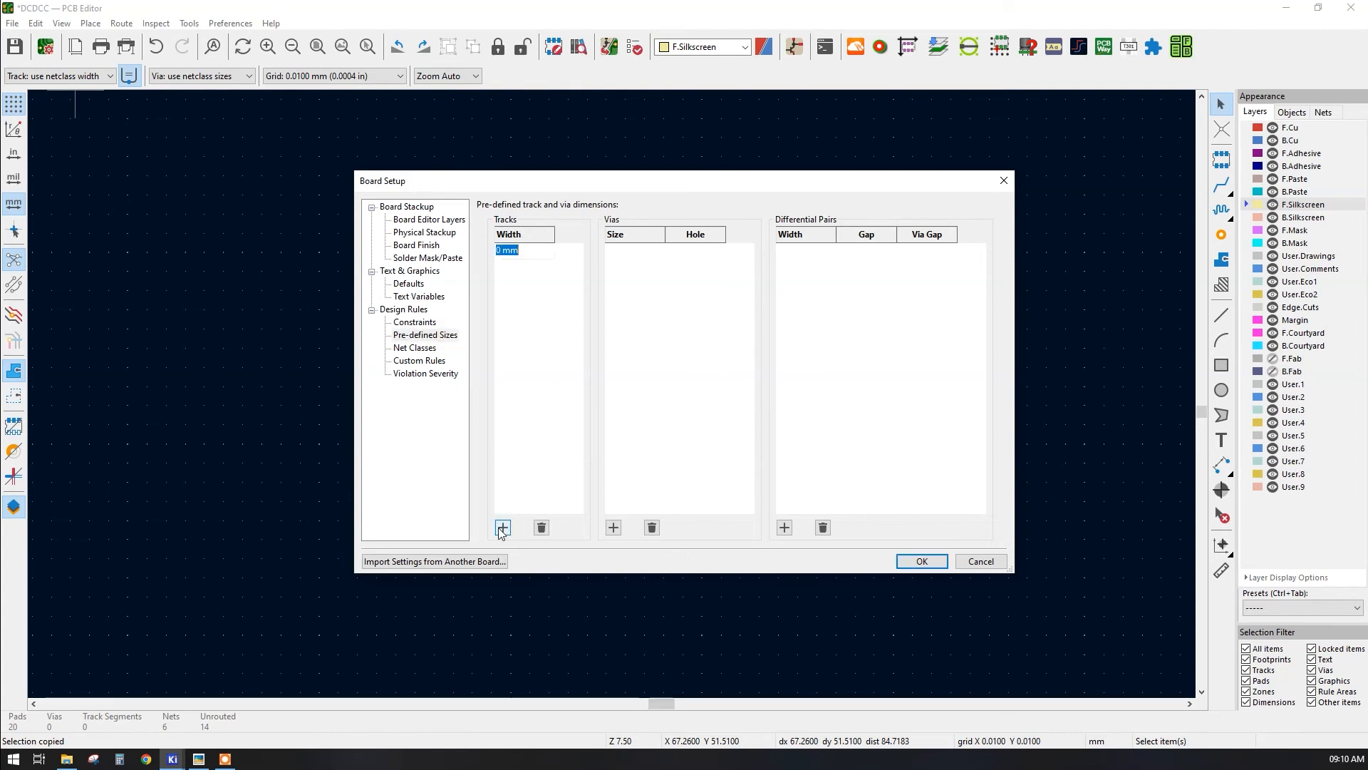
type("0.5")
left_click(503, 528)
left_click(509, 533)
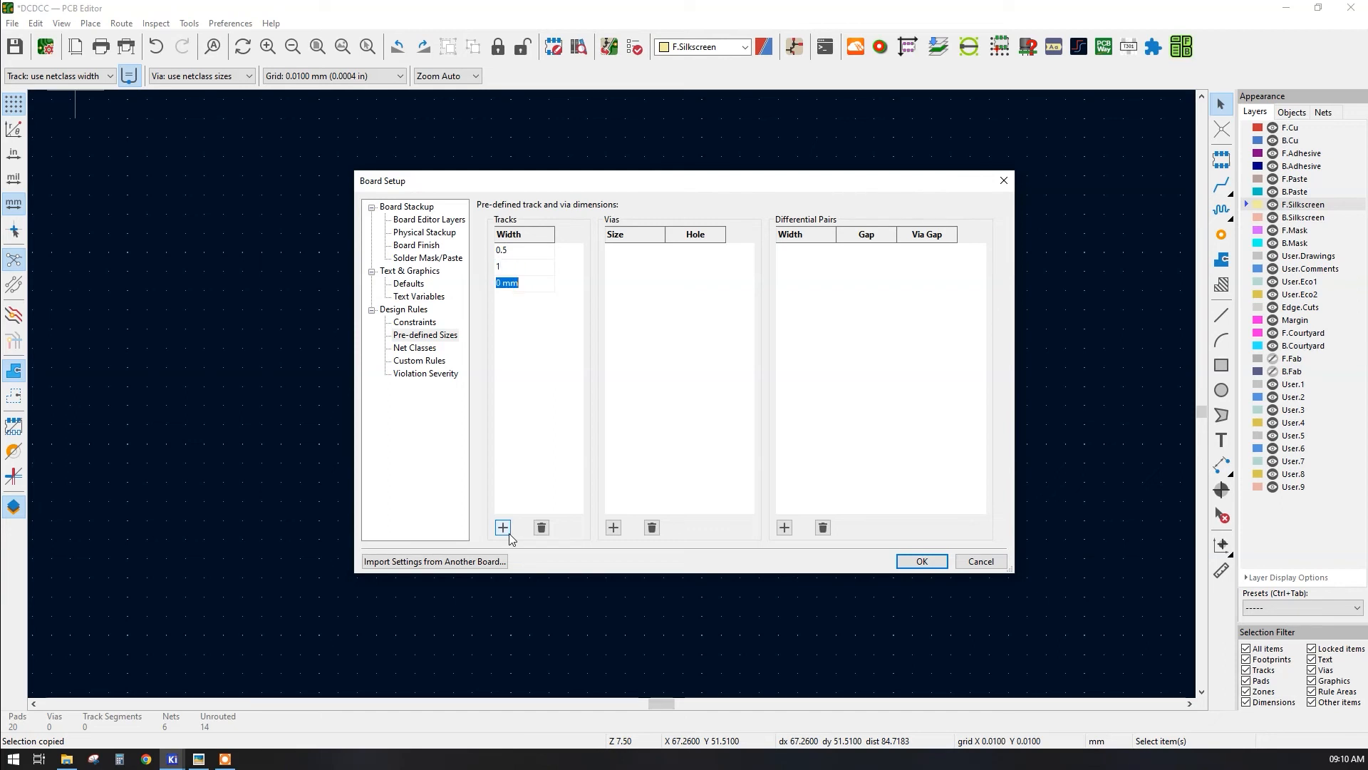
type(".")
type("1.5")
left_click(659, 456)
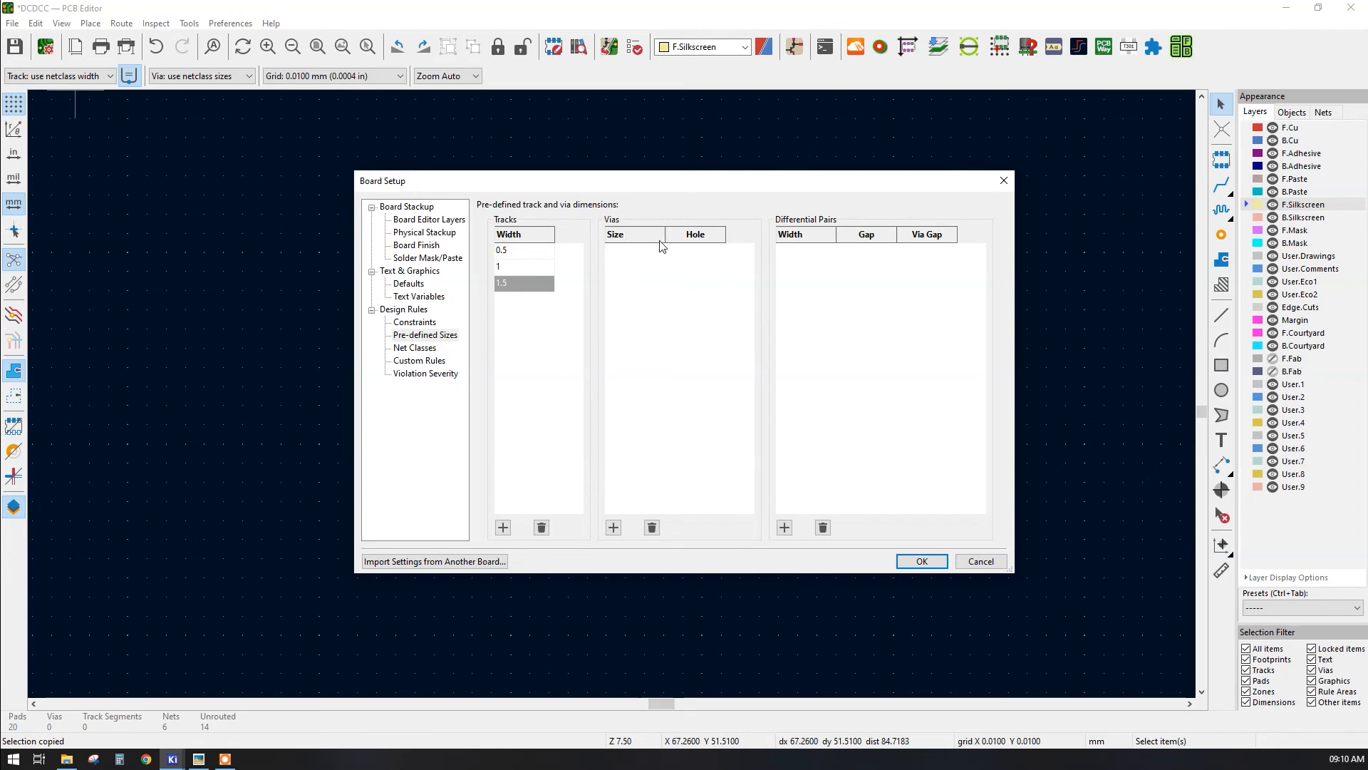
left_click(982, 561)
left_click(1221, 185)
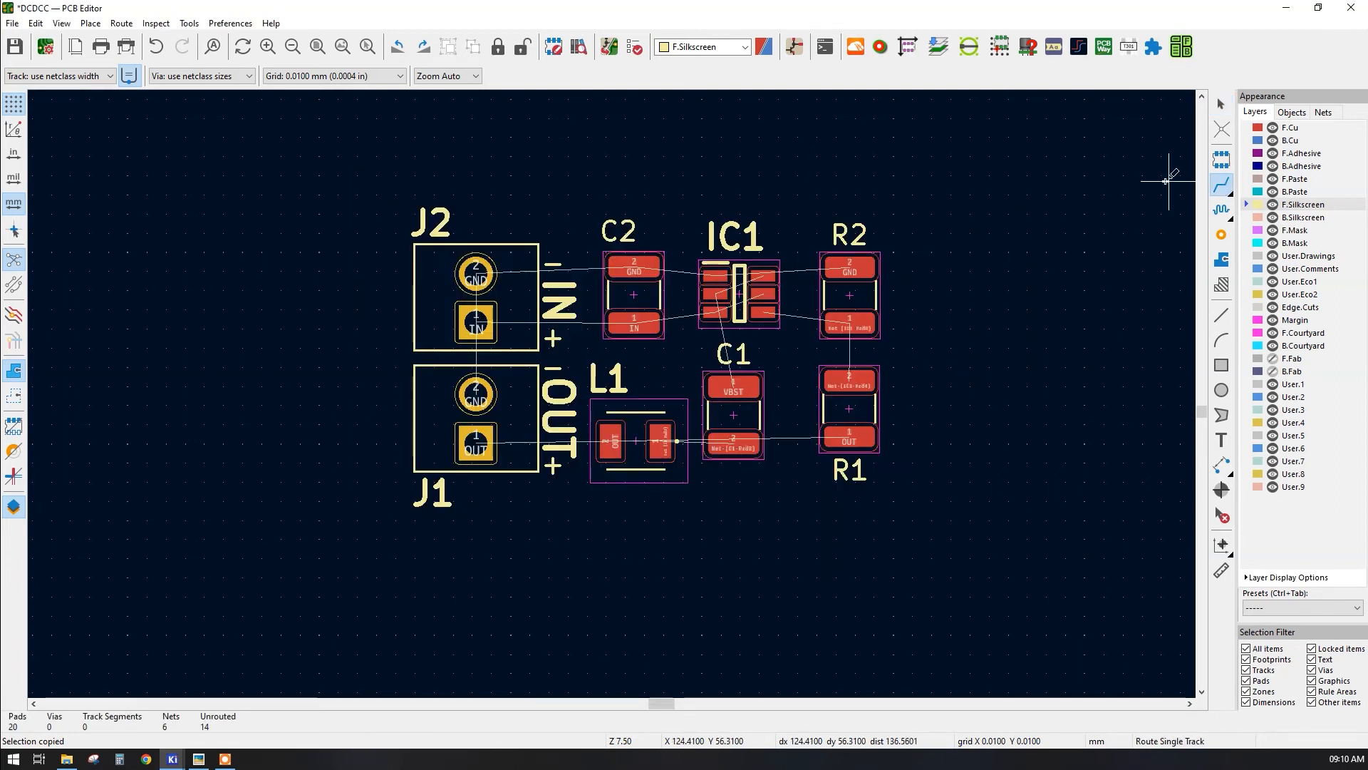
- Define pre-defined track widths of 0.5, 1, 2 and 1.5 mm in the board setup and apply them
left_click(60, 76)
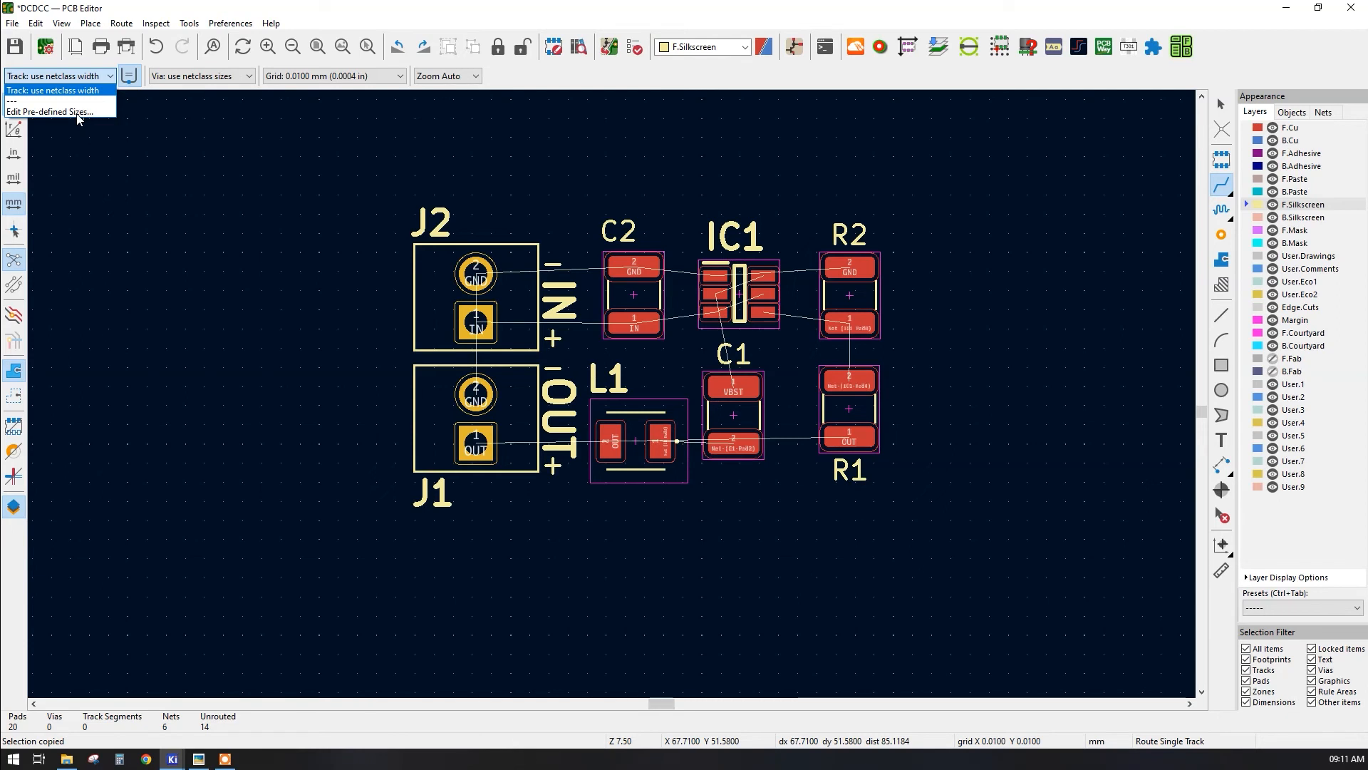
left_click(78, 112)
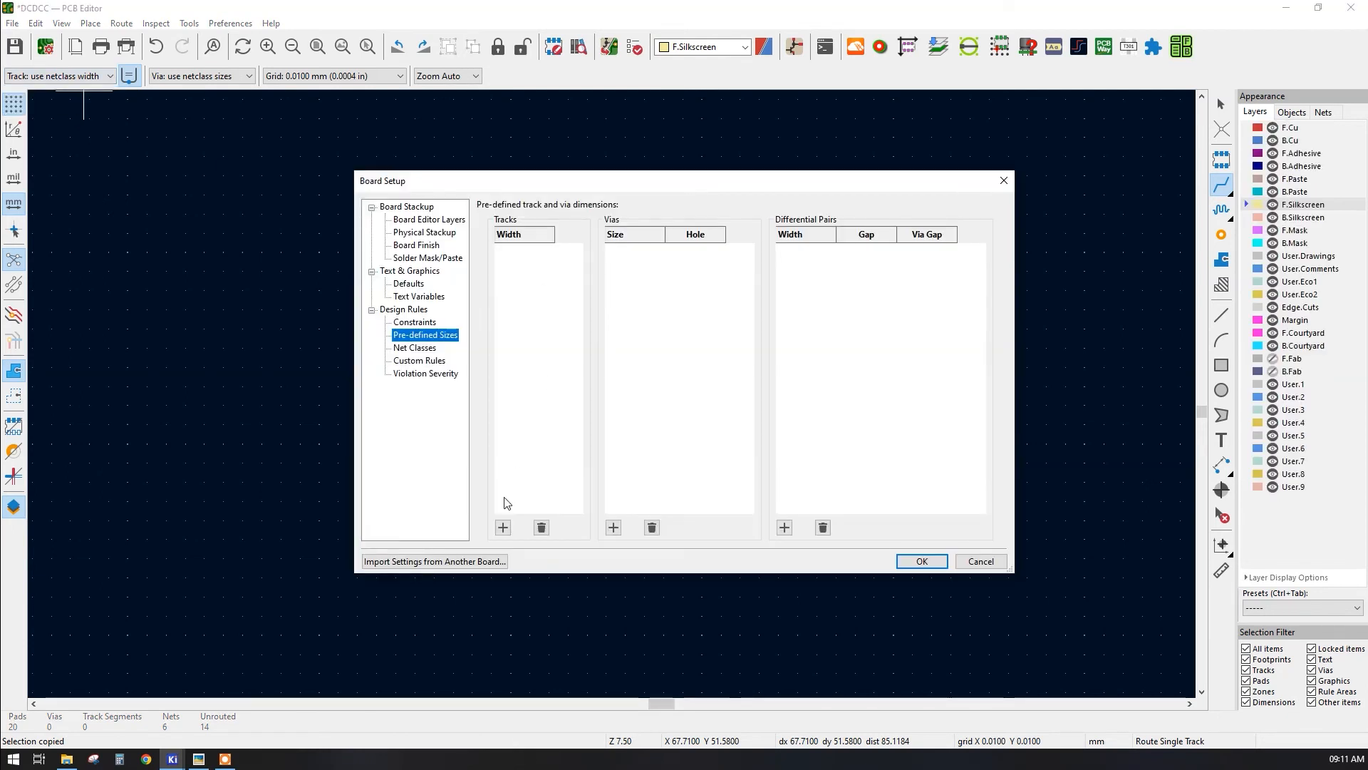
left_click(502, 528)
type("0.5")
left_click(503, 527)
type("1")
left_click(502, 527)
key("Return")
left_click(503, 527)
type("1.5")
key("Return")
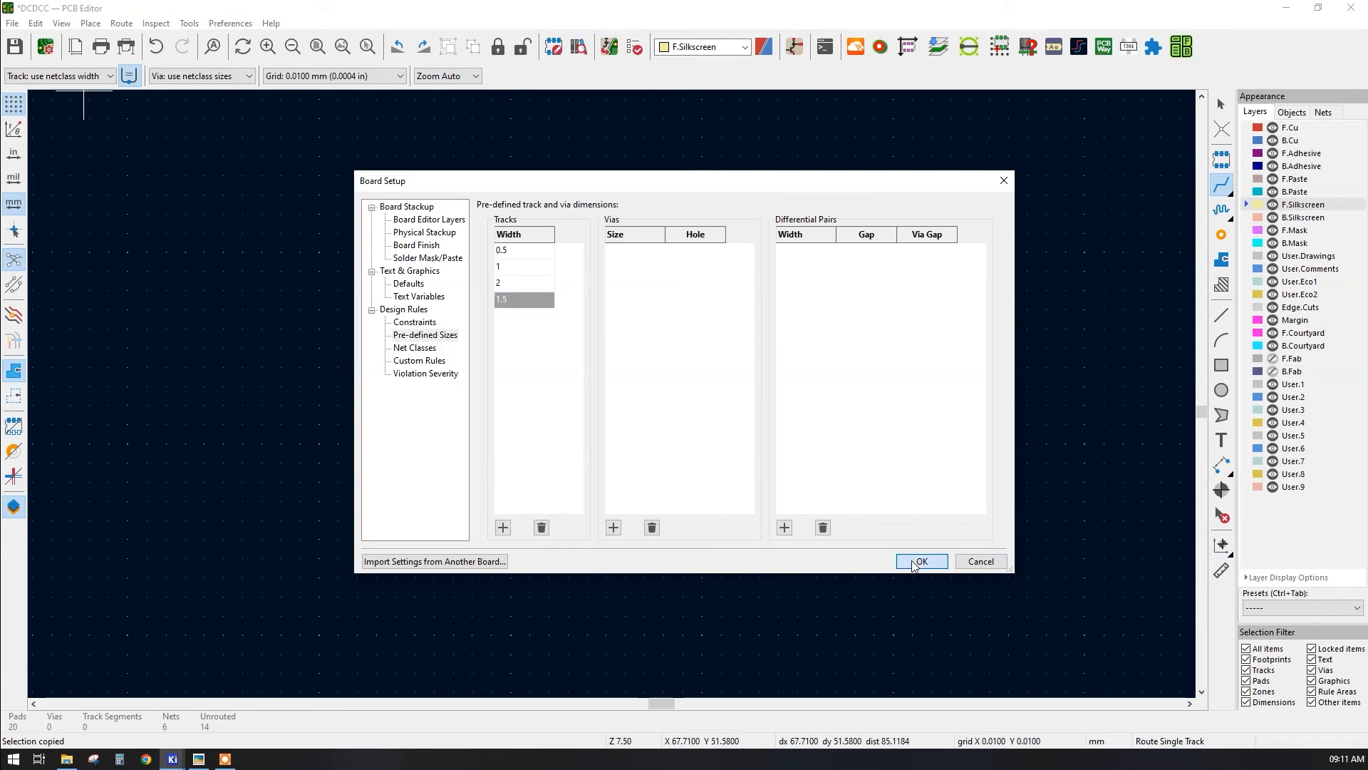
left_click(916, 560)
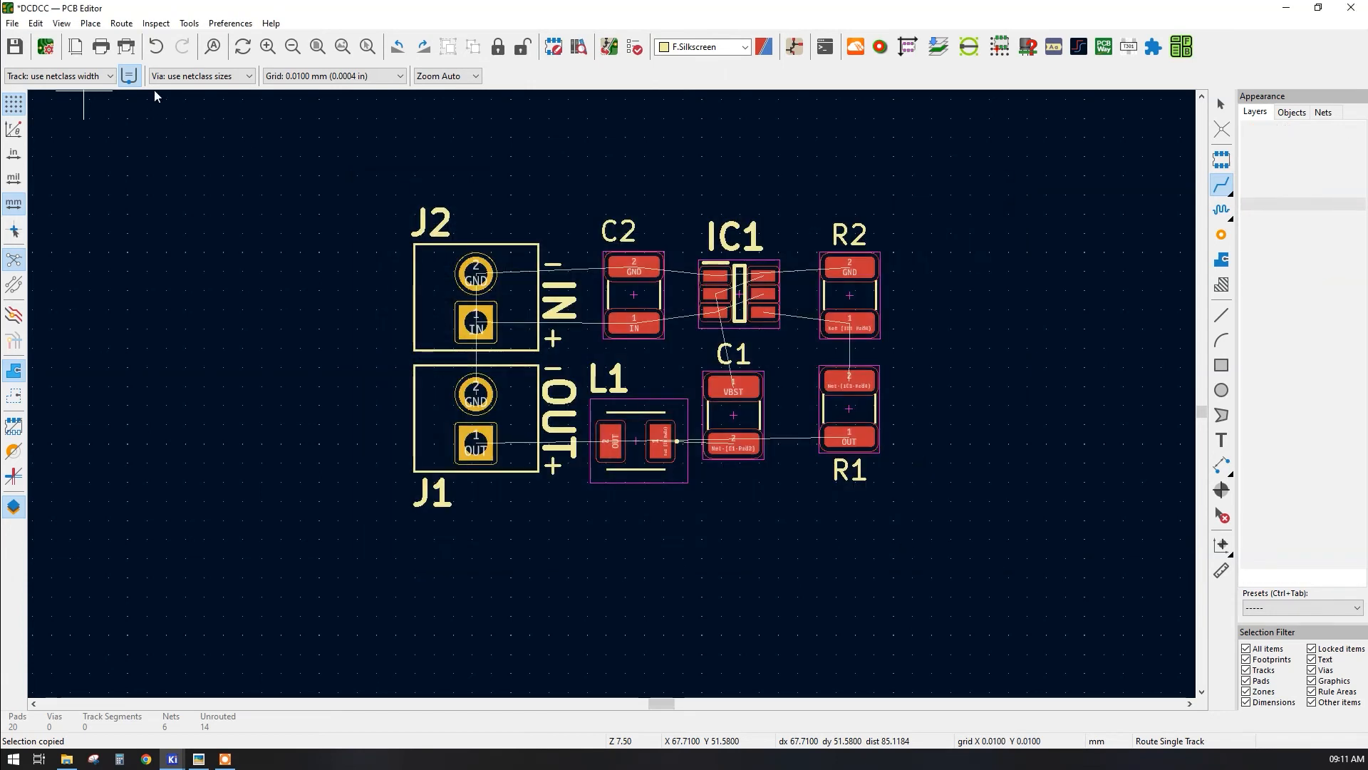
- Select the 0.5 mm track width and route a GND track on F.Cu from J2's pad 2 to C2's pad 2
left_click(109, 78)
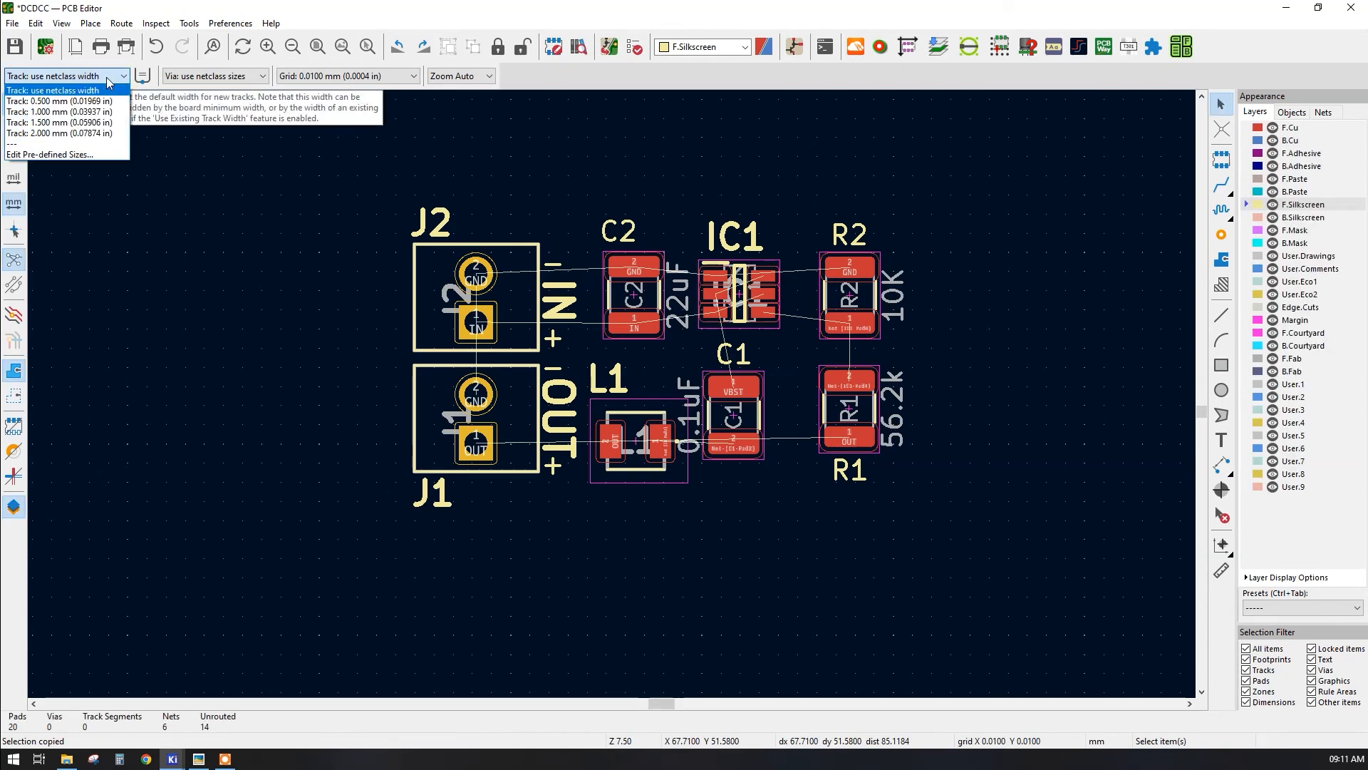
left_click(57, 103)
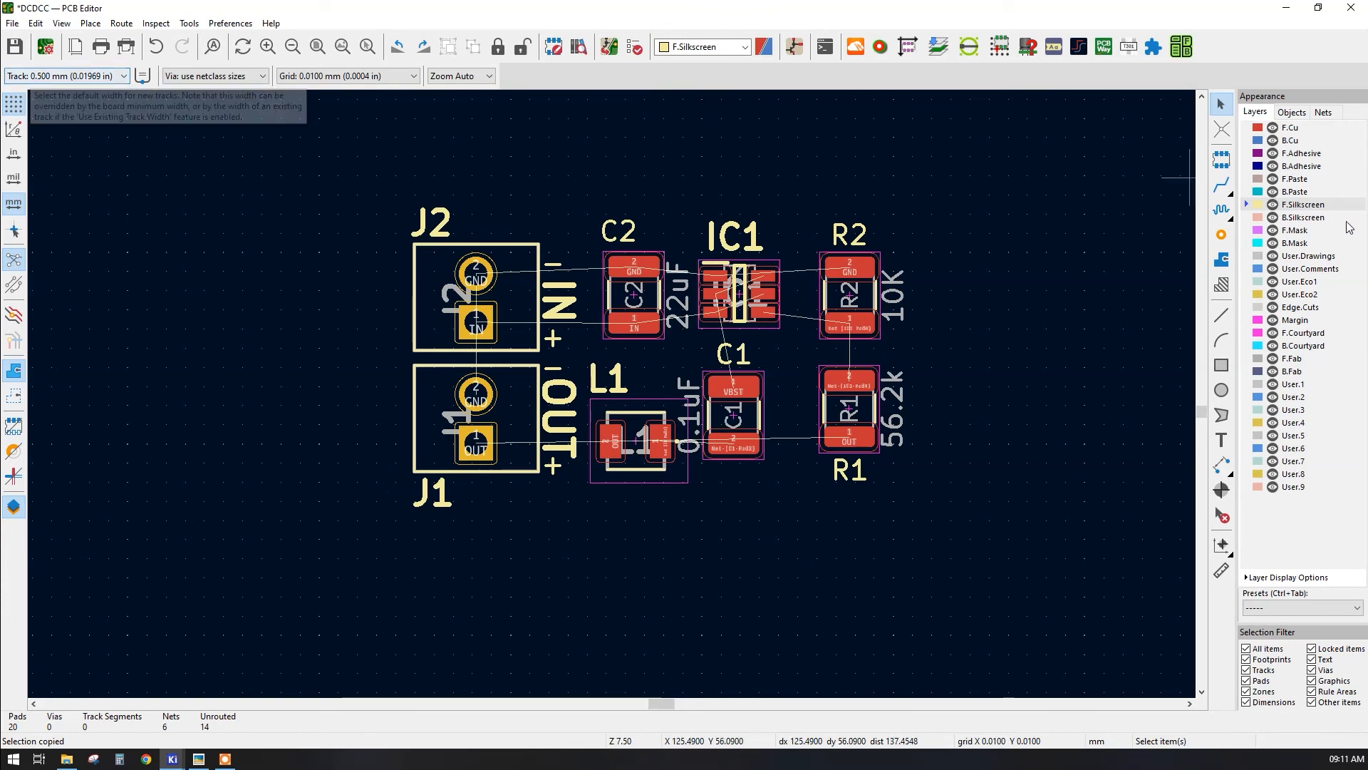
left_click(1226, 191)
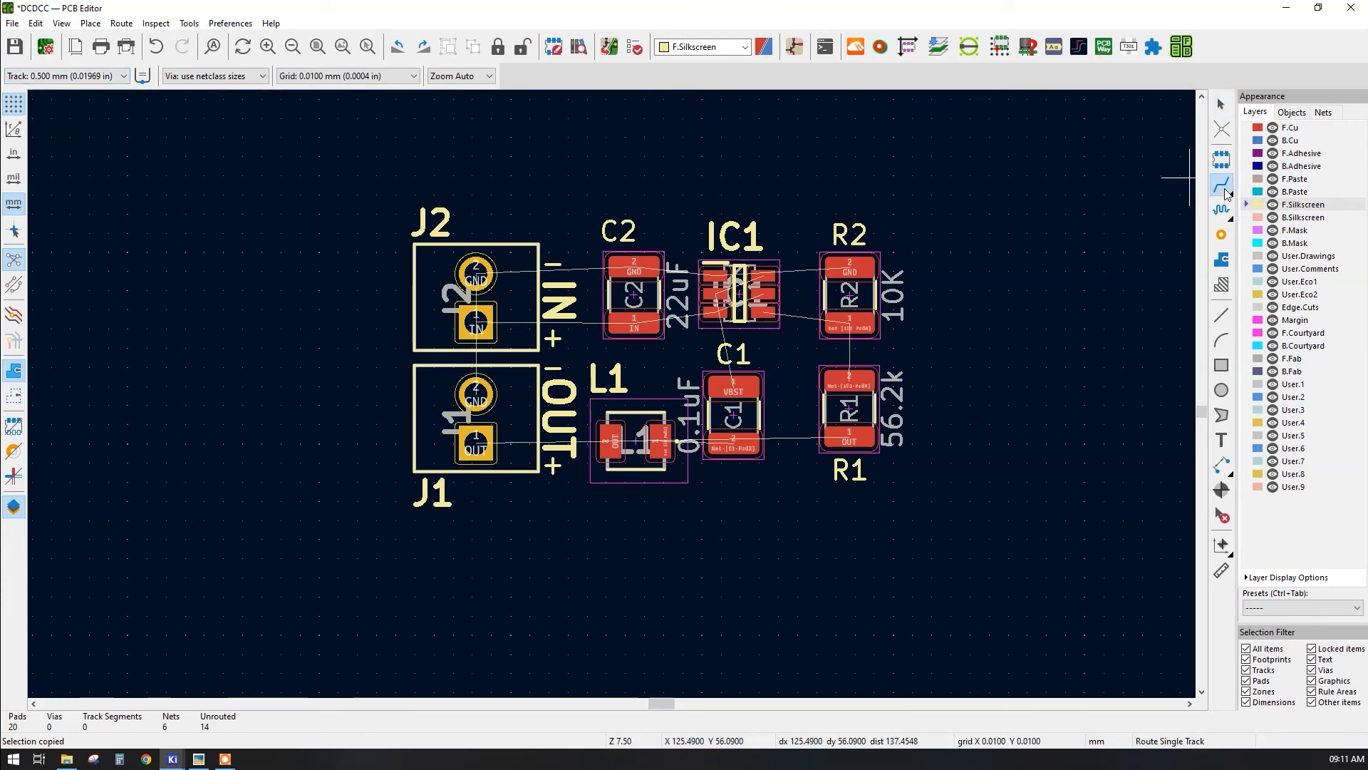
scroll(503, 269, "up", 5)
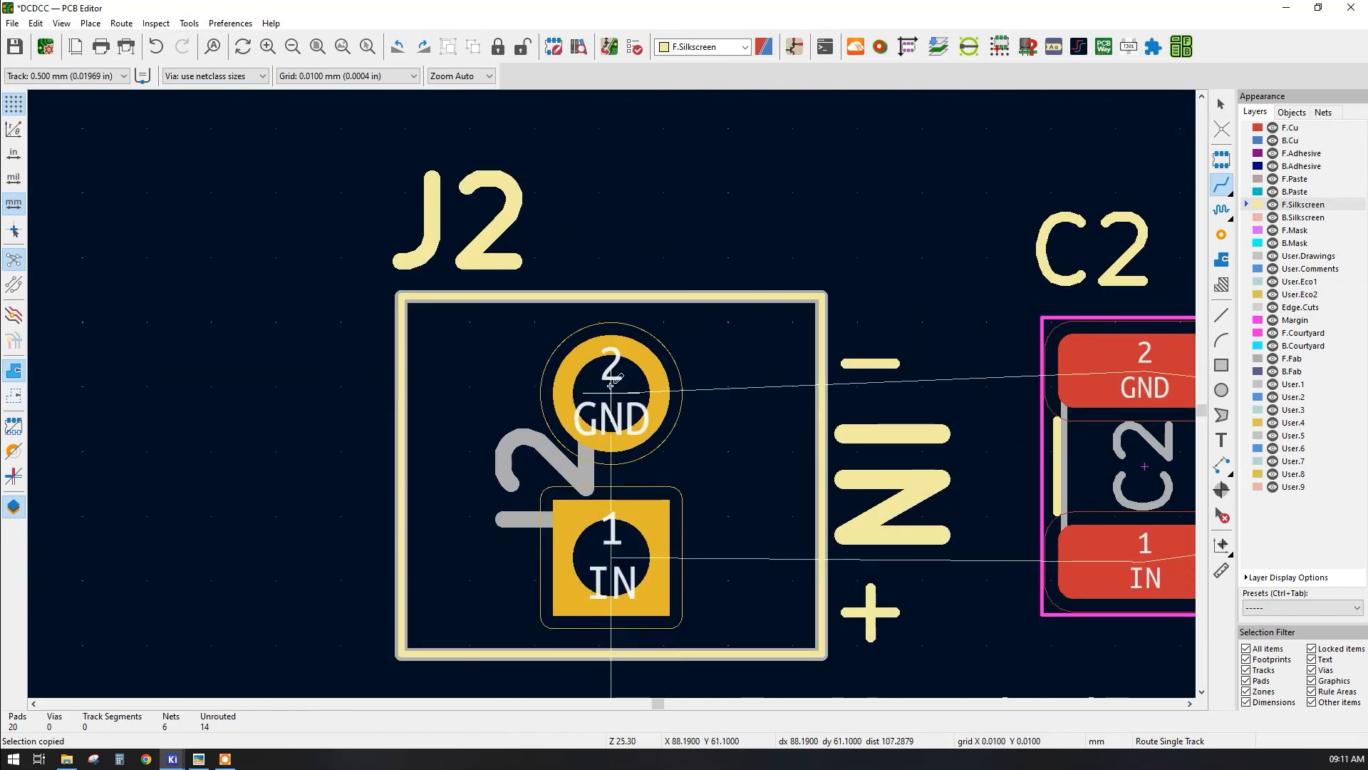
left_click(617, 391)
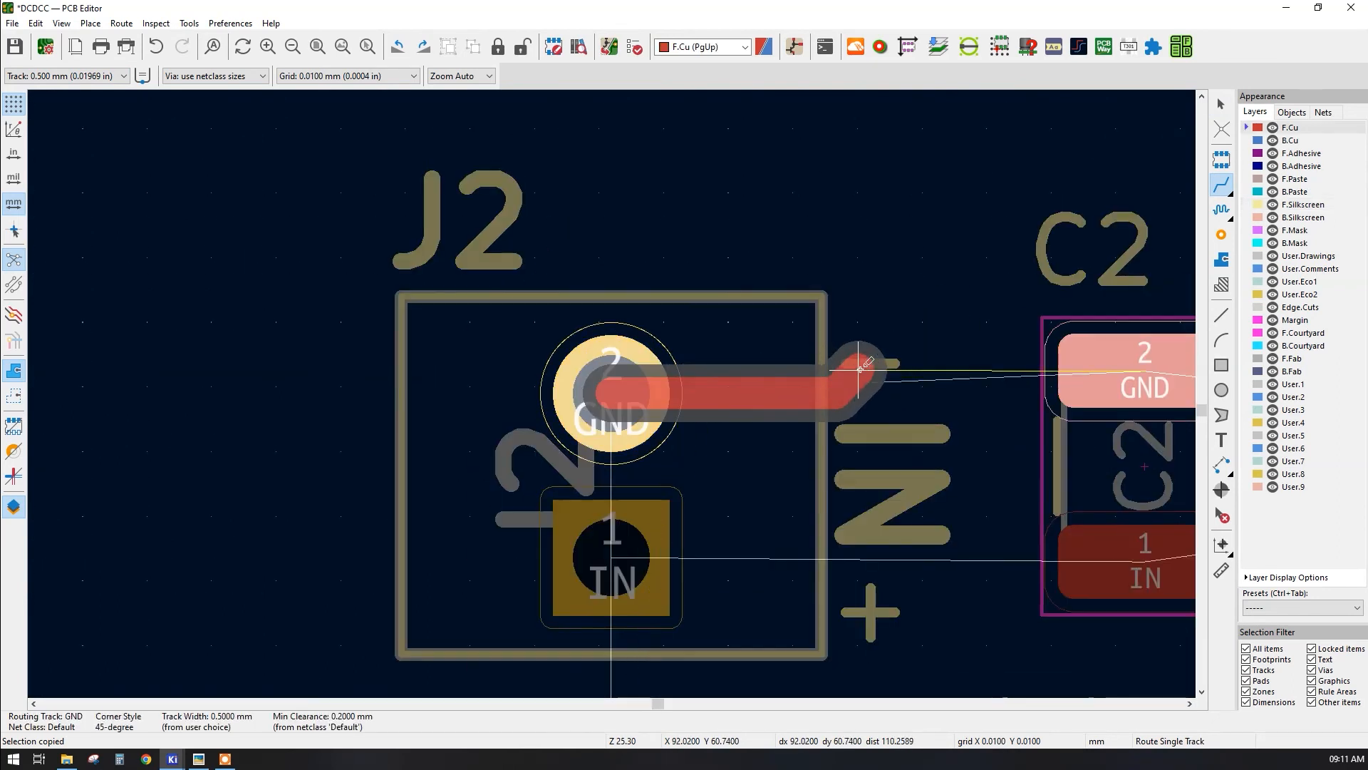
left_click(1105, 365)
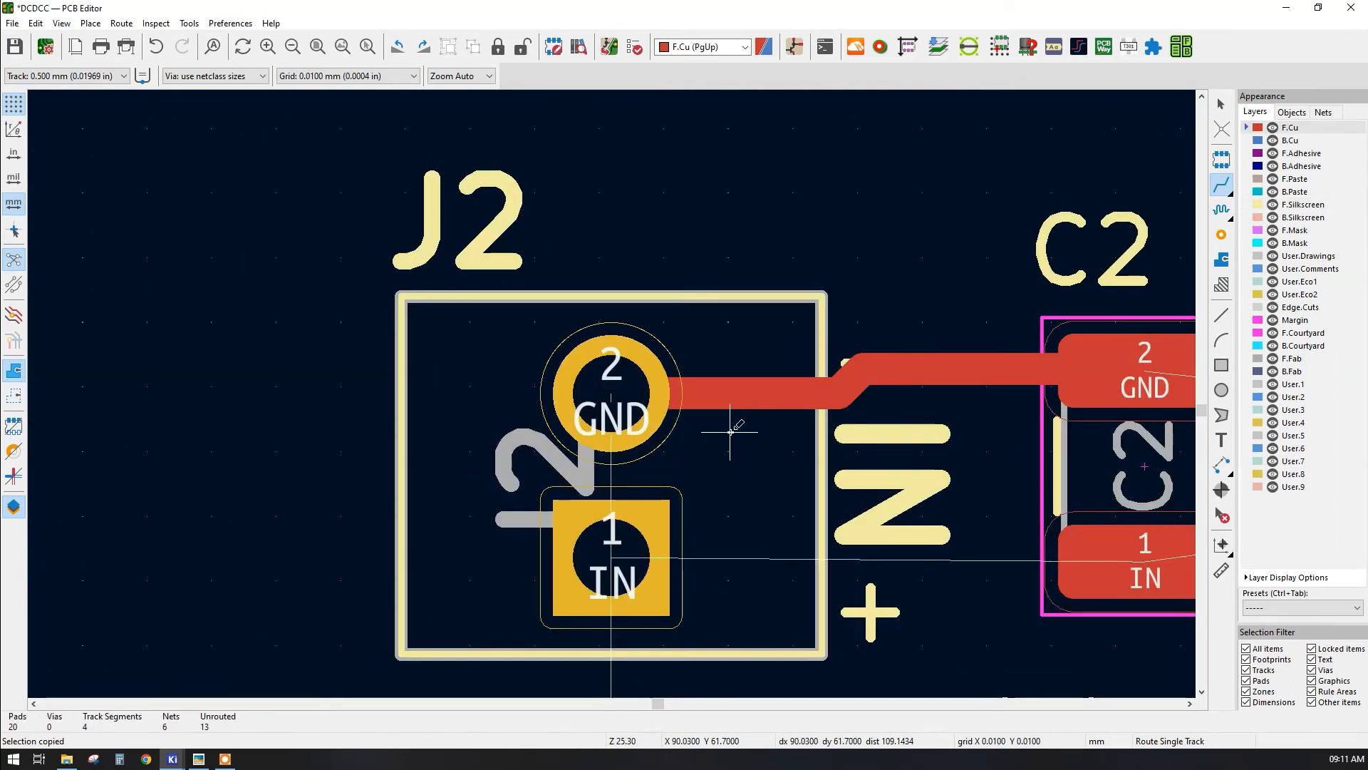
- Select the 1.5 mm track width and route an OUT track on F.Cu from J1's pad 1 to L1's pad 2
left_click(69, 77)
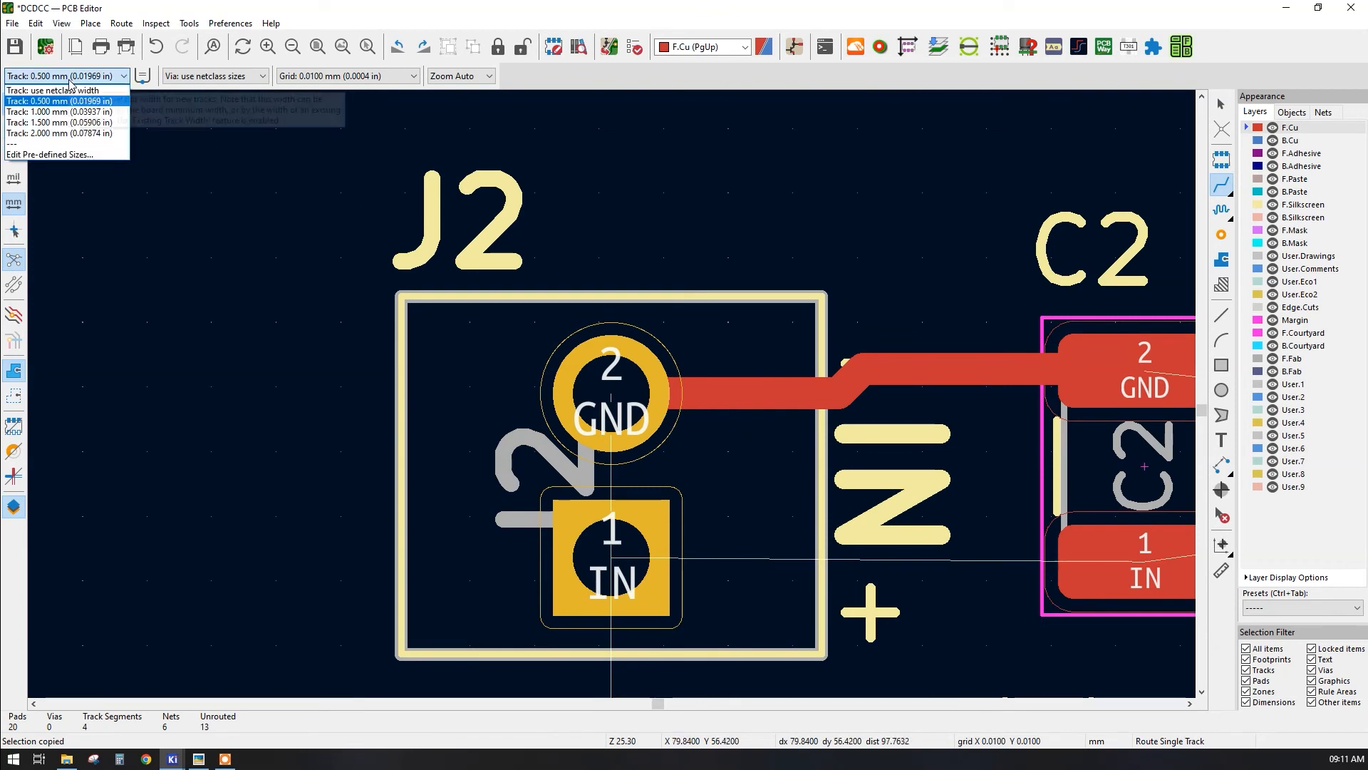
left_click(70, 123)
scroll(152, 152, "down", 4)
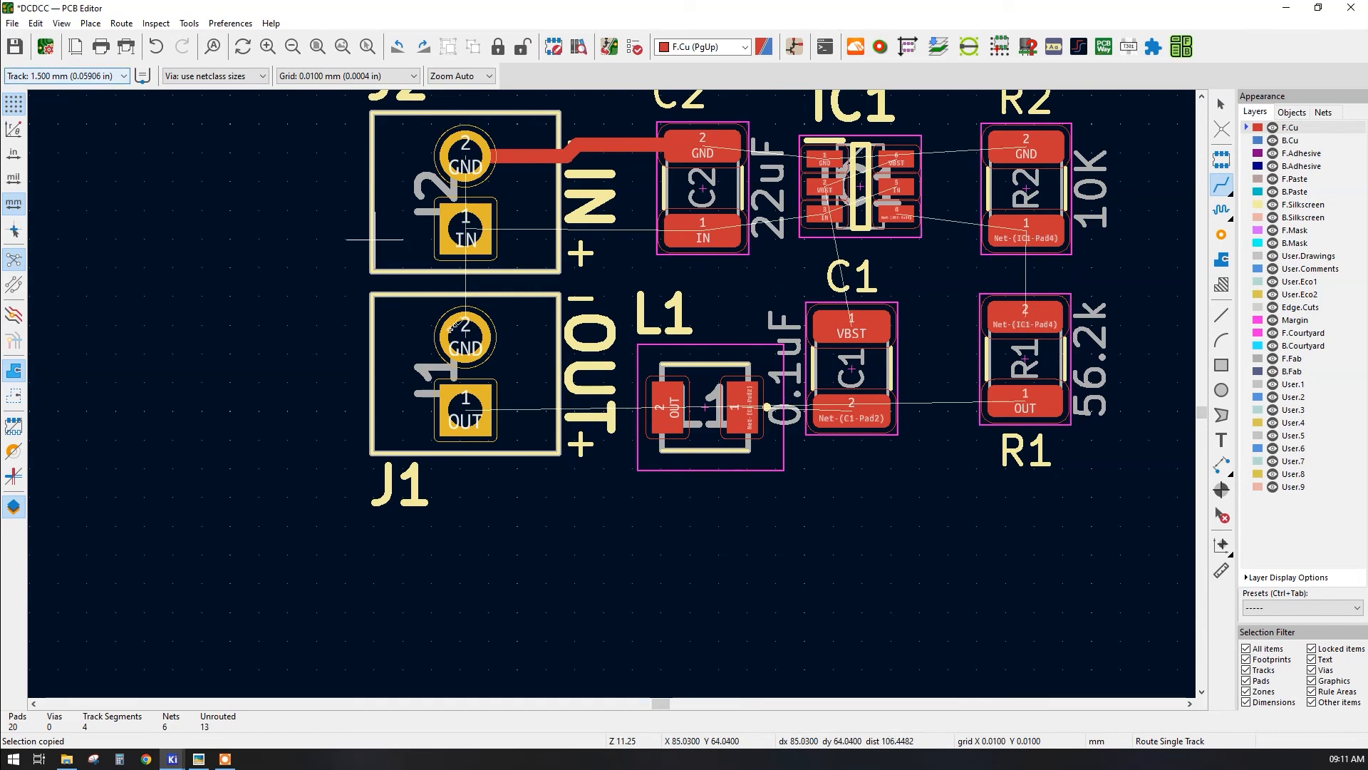
left_click(470, 410)
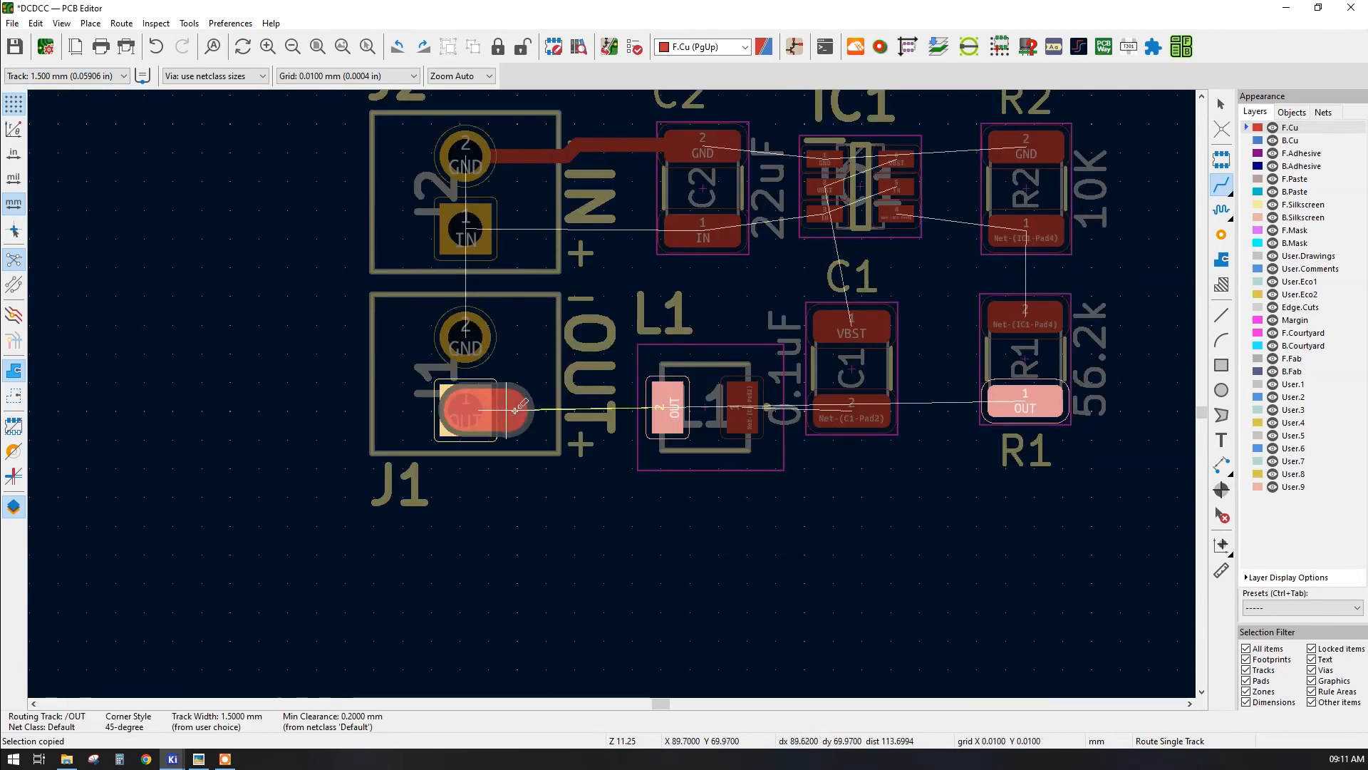
left_click(646, 408)
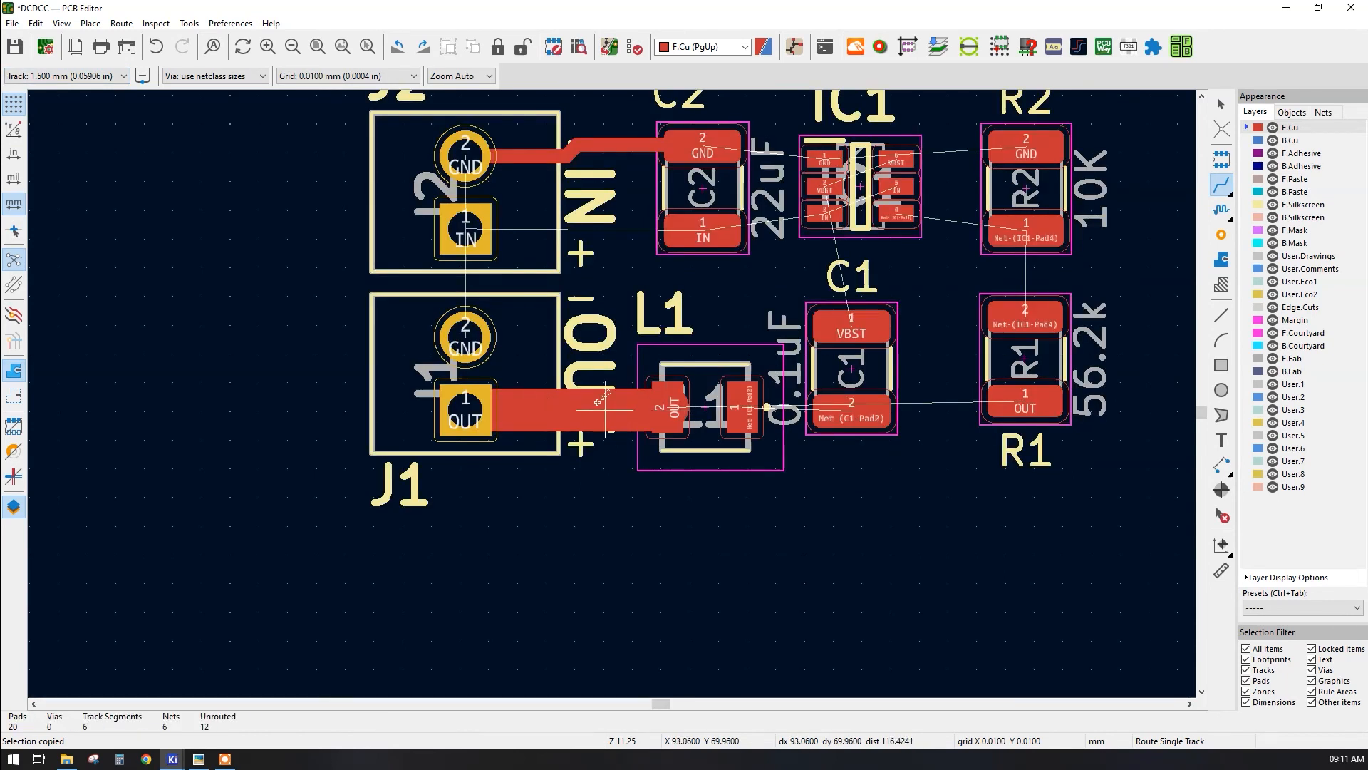
- Undo the OUT track between J1 and L1 and the GND track between J2 and C2
key("ctrl+z")
key("ctrl+z")
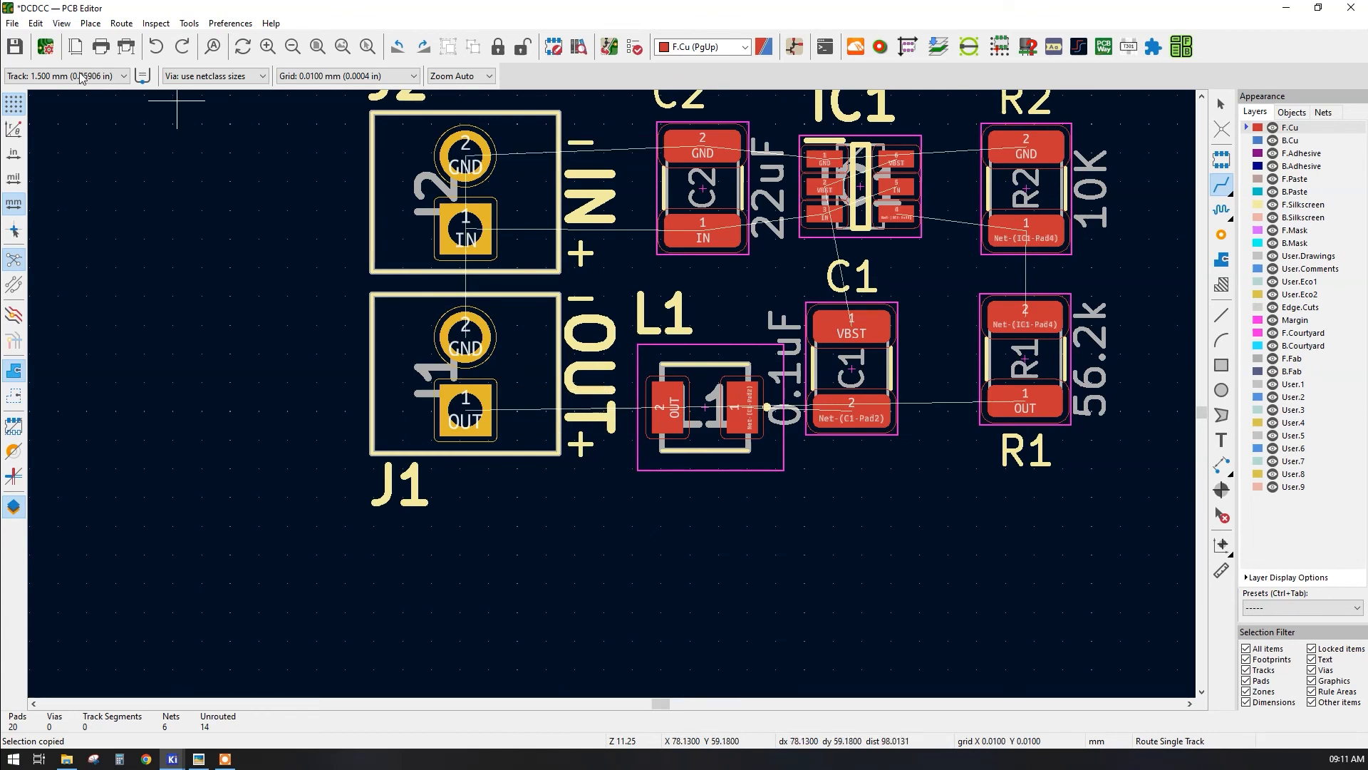
left_click(43, 75)
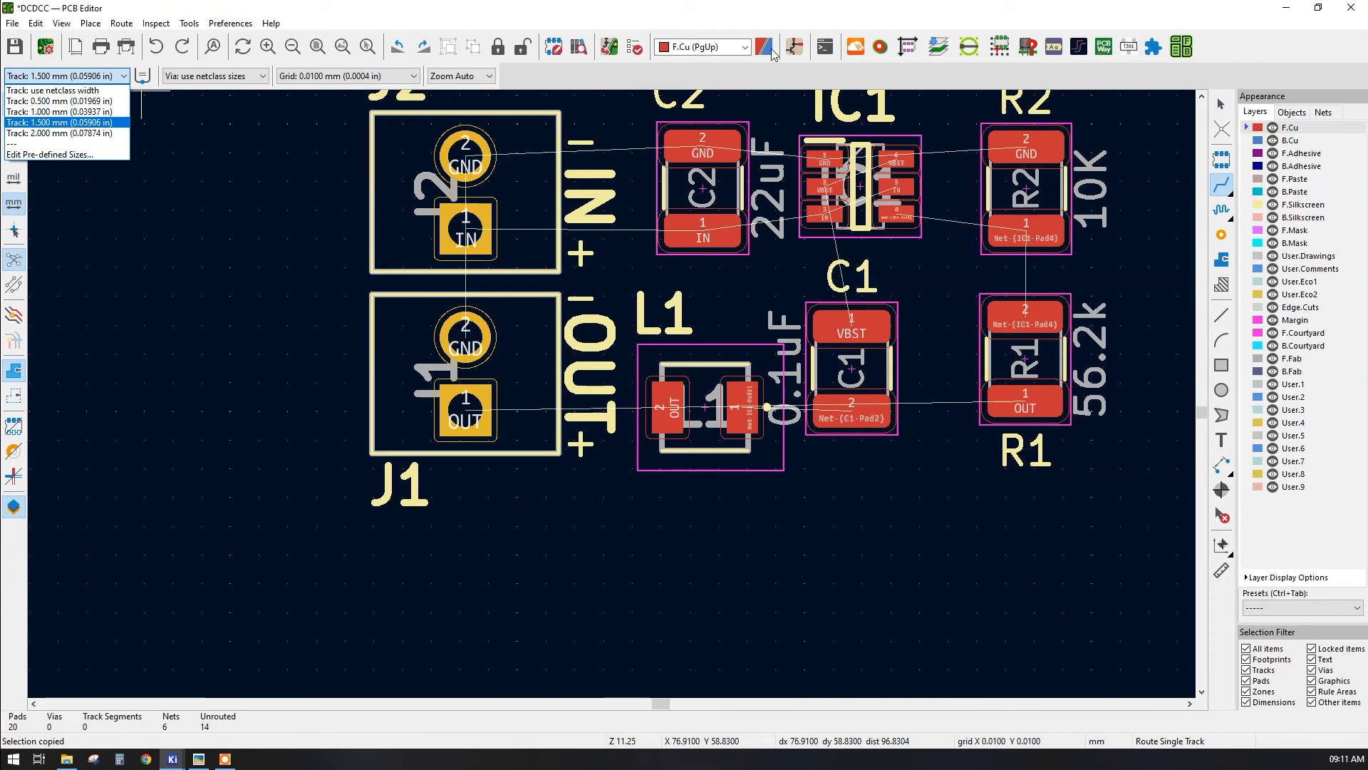
left_click(699, 98)
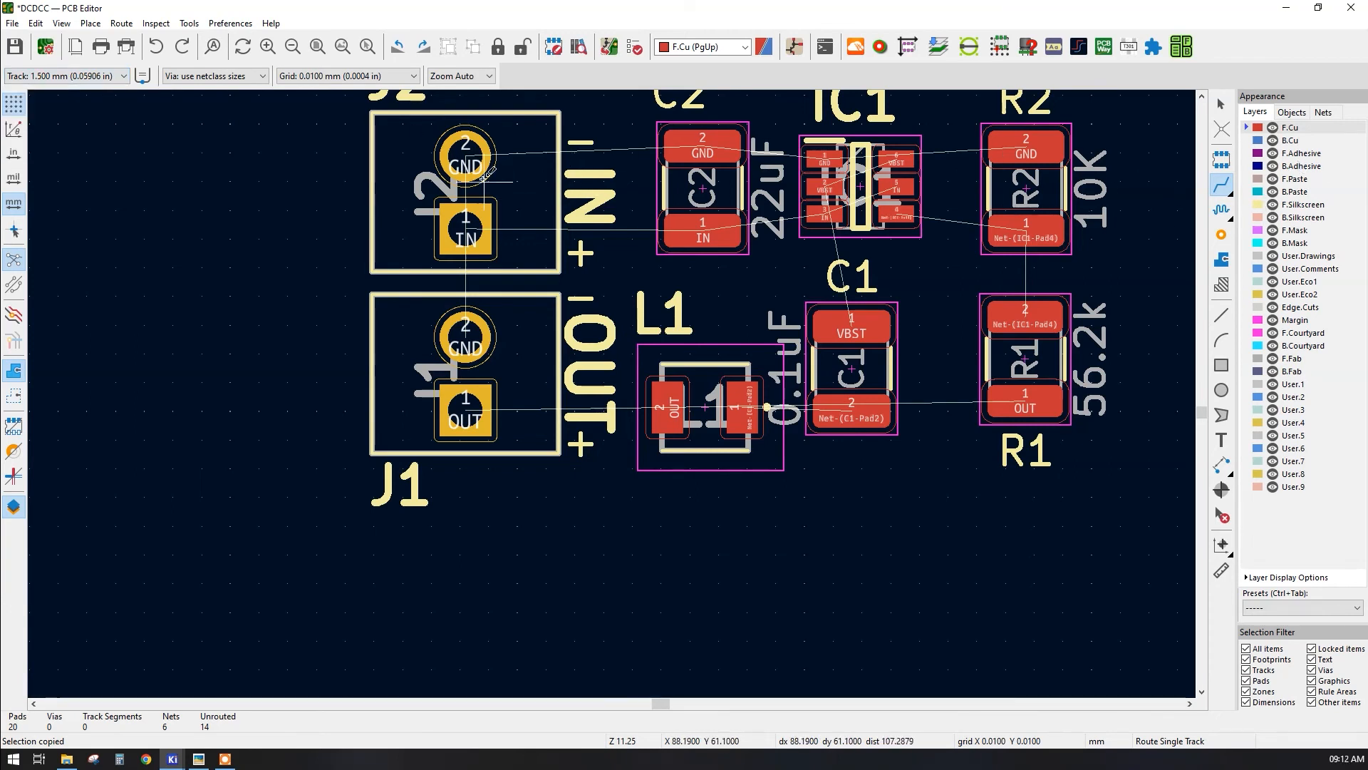
- Start a GND track on F.Cu from J2's pad 2 and set its custom track width to 1 mm
scroll(487, 181, "up", 2)
scroll(614, 391, "up", 2)
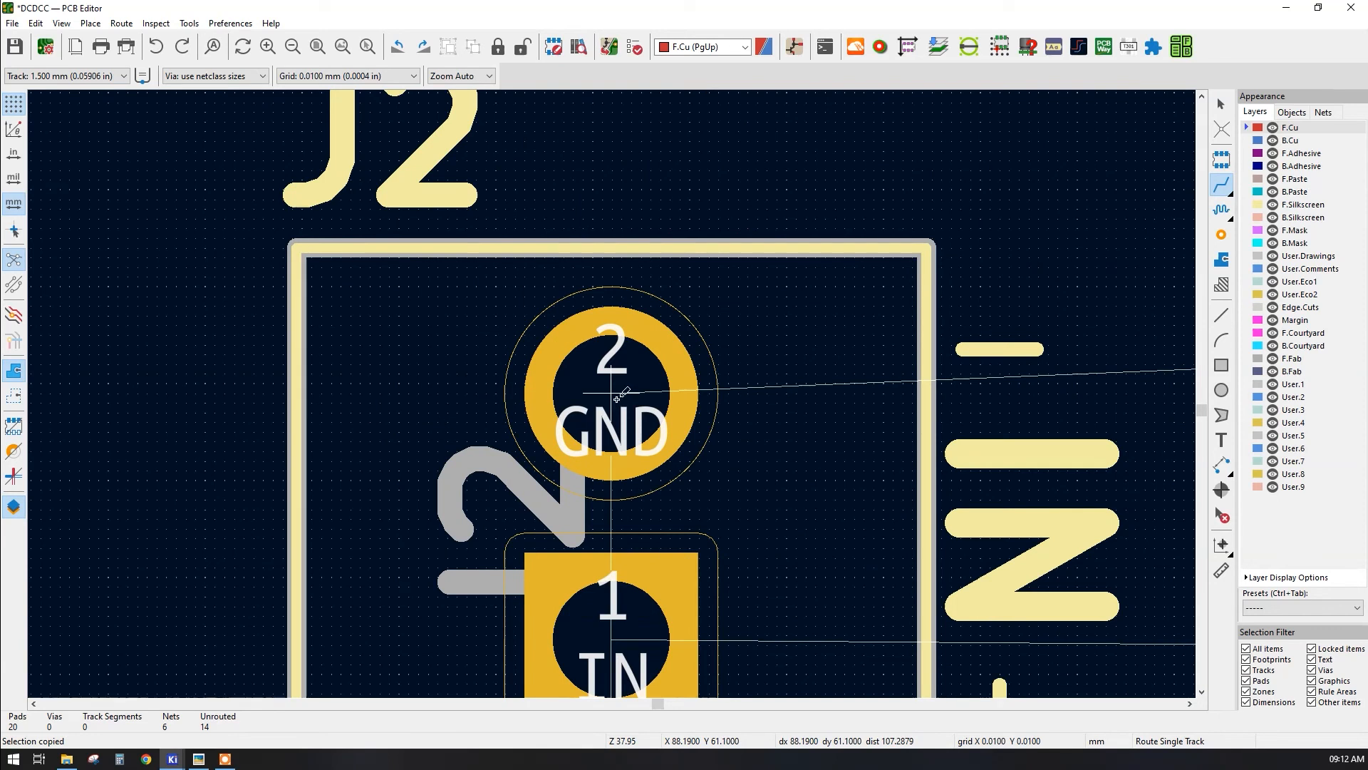
left_click(617, 399)
scroll(912, 352, "down", 1)
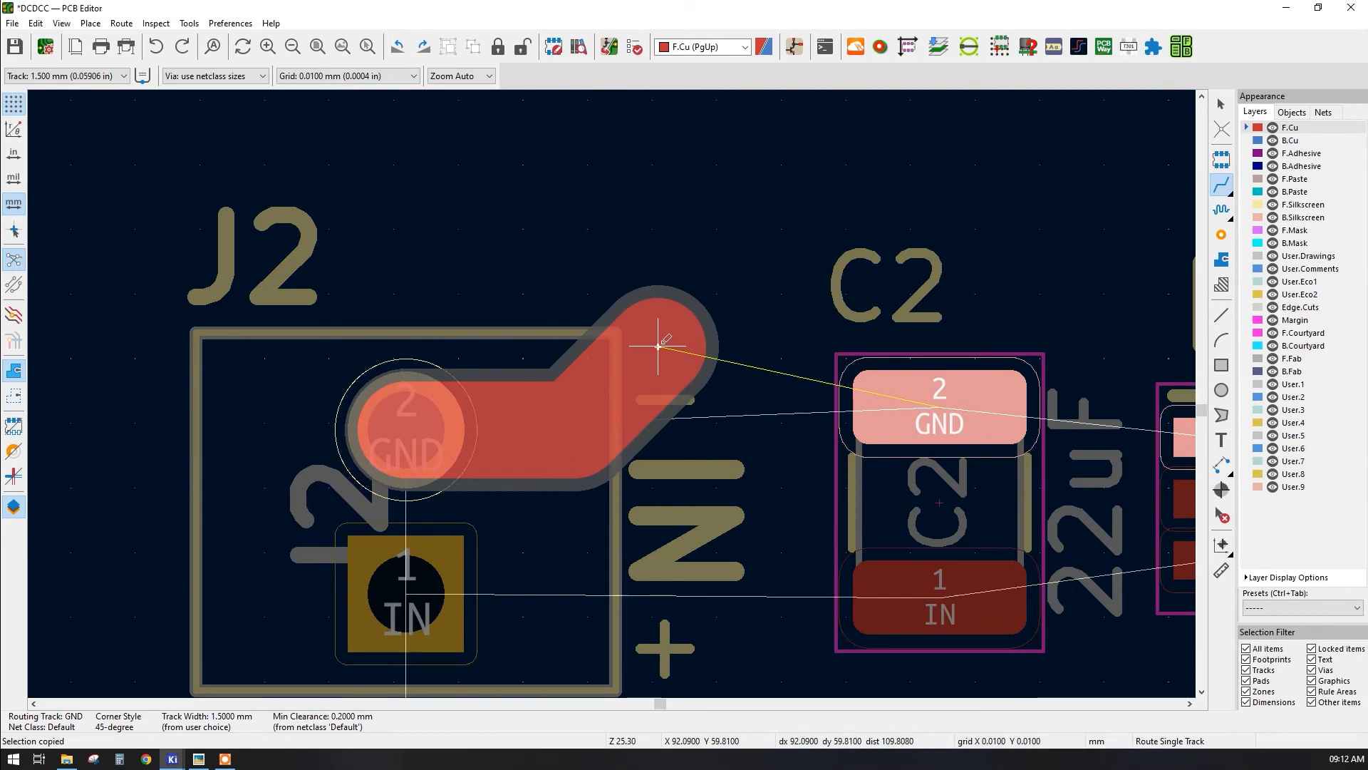
key("q")
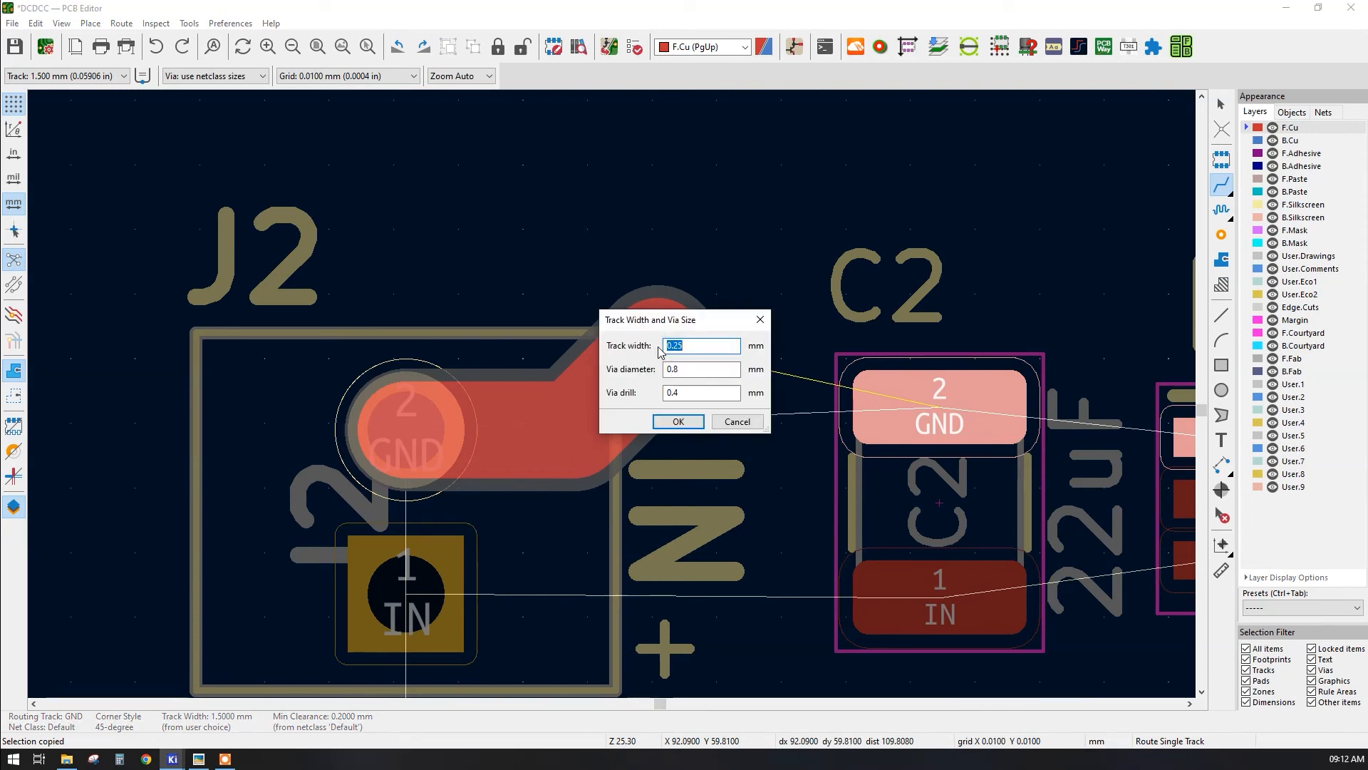
left_click_drag(683, 324, 627, 296)
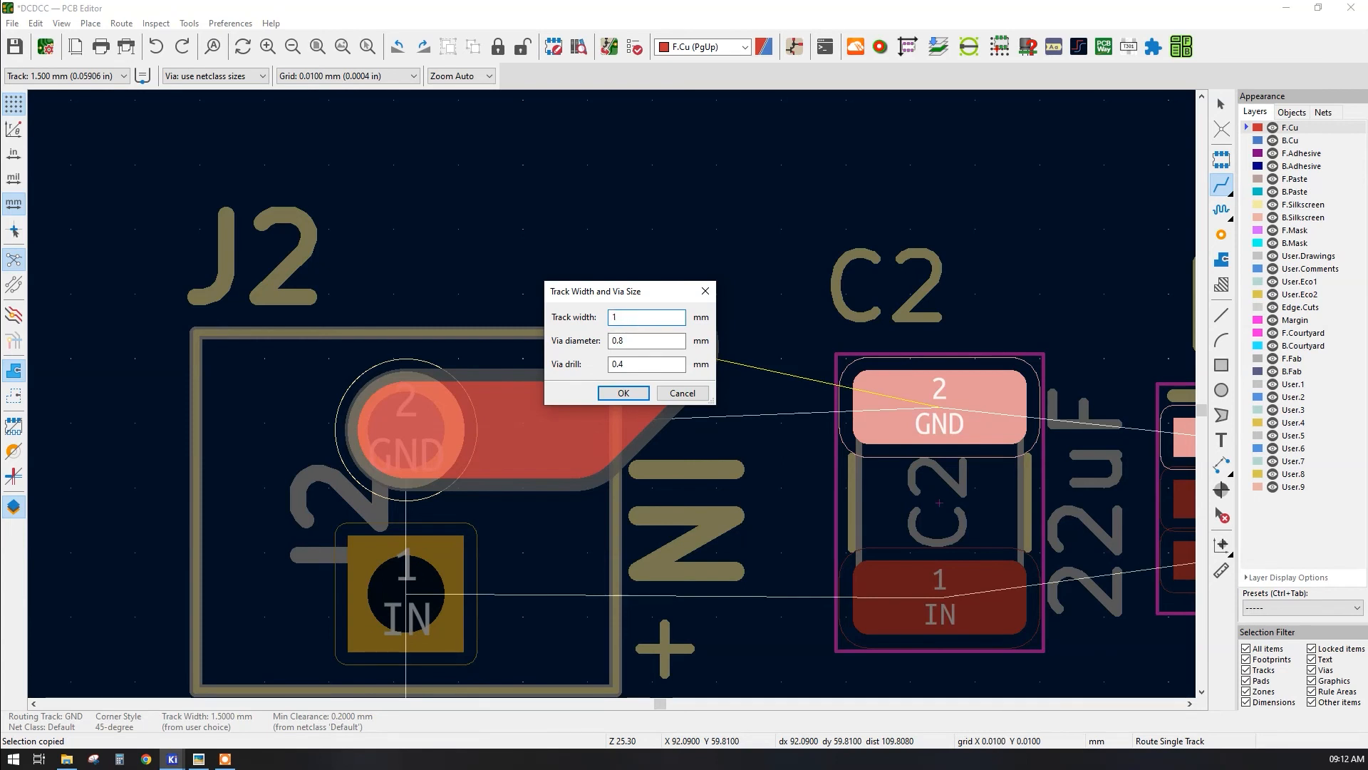
left_click(624, 393)
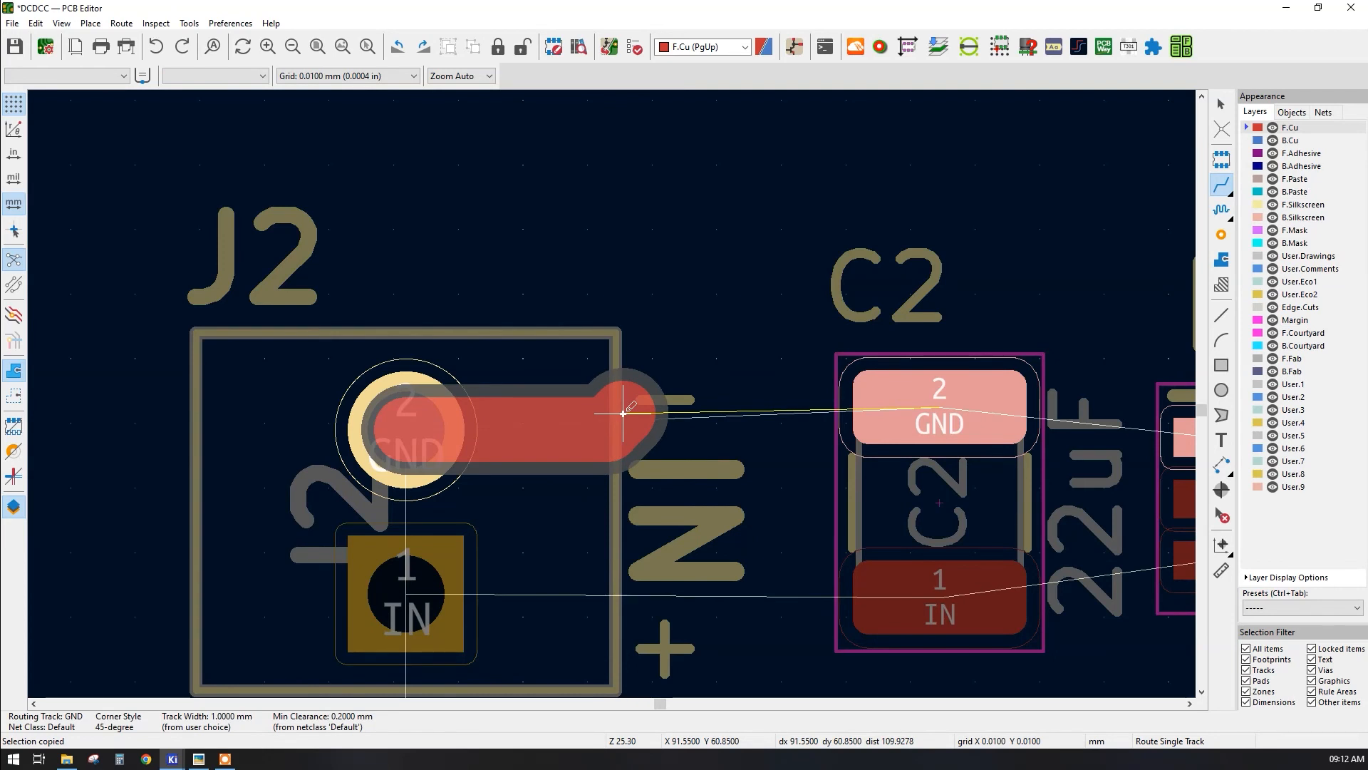
- Set the custom track width to 0.5 mm and finish the GND track at C2's pad 2
key("q")
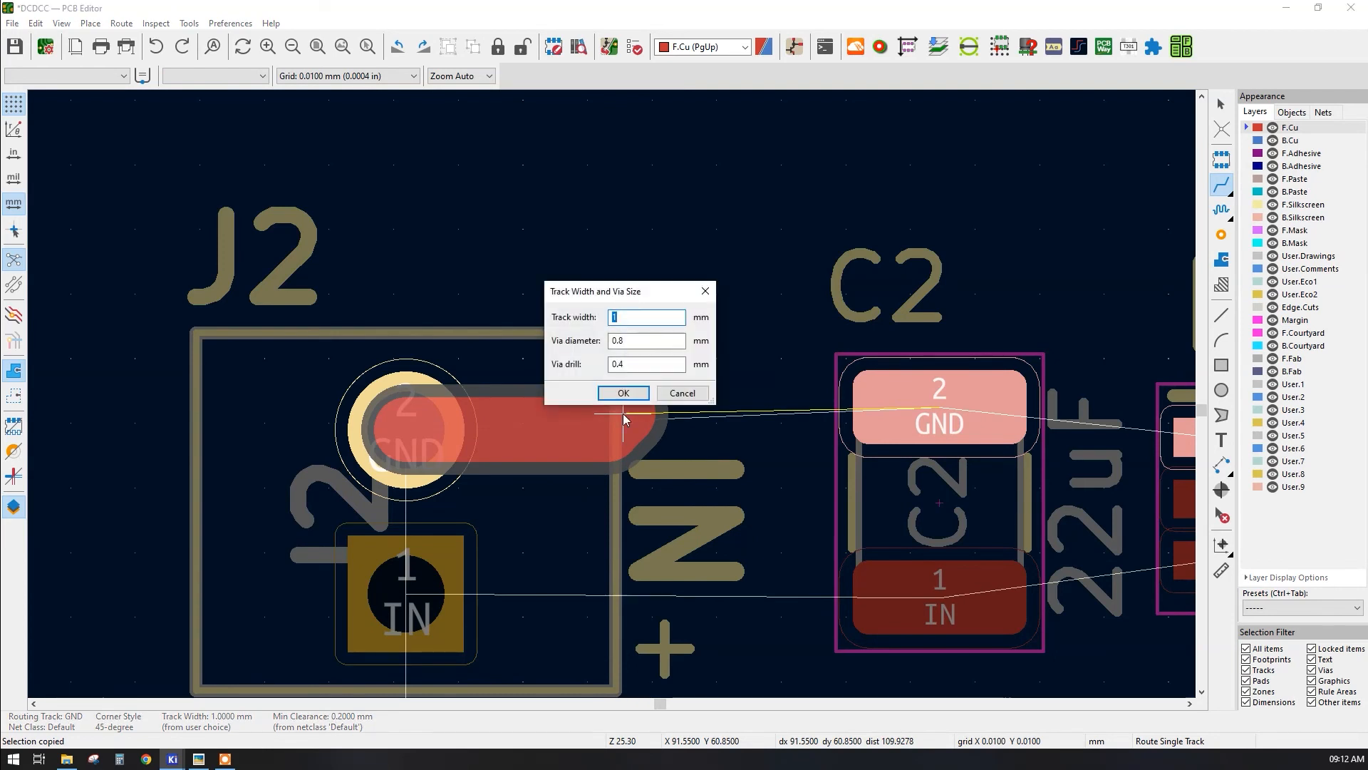
type("0.5")
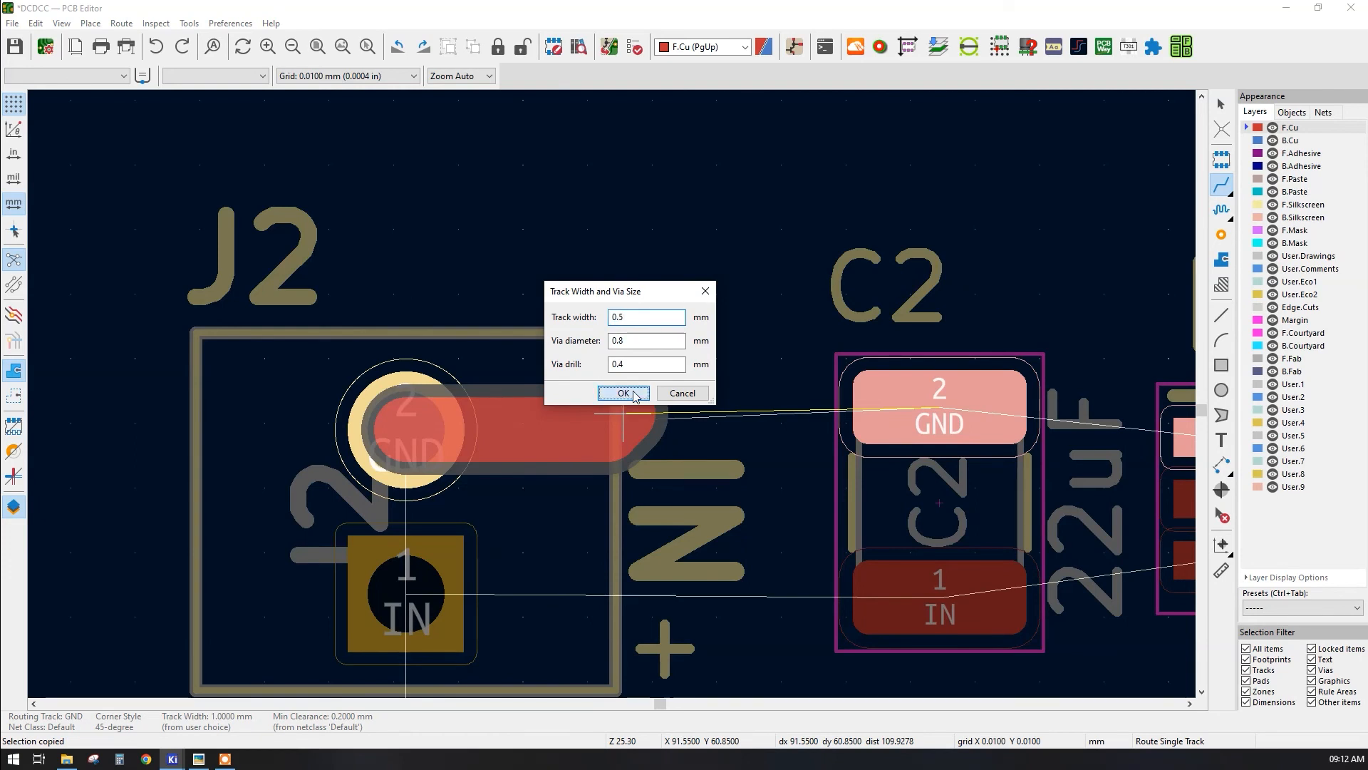
left_click(633, 394)
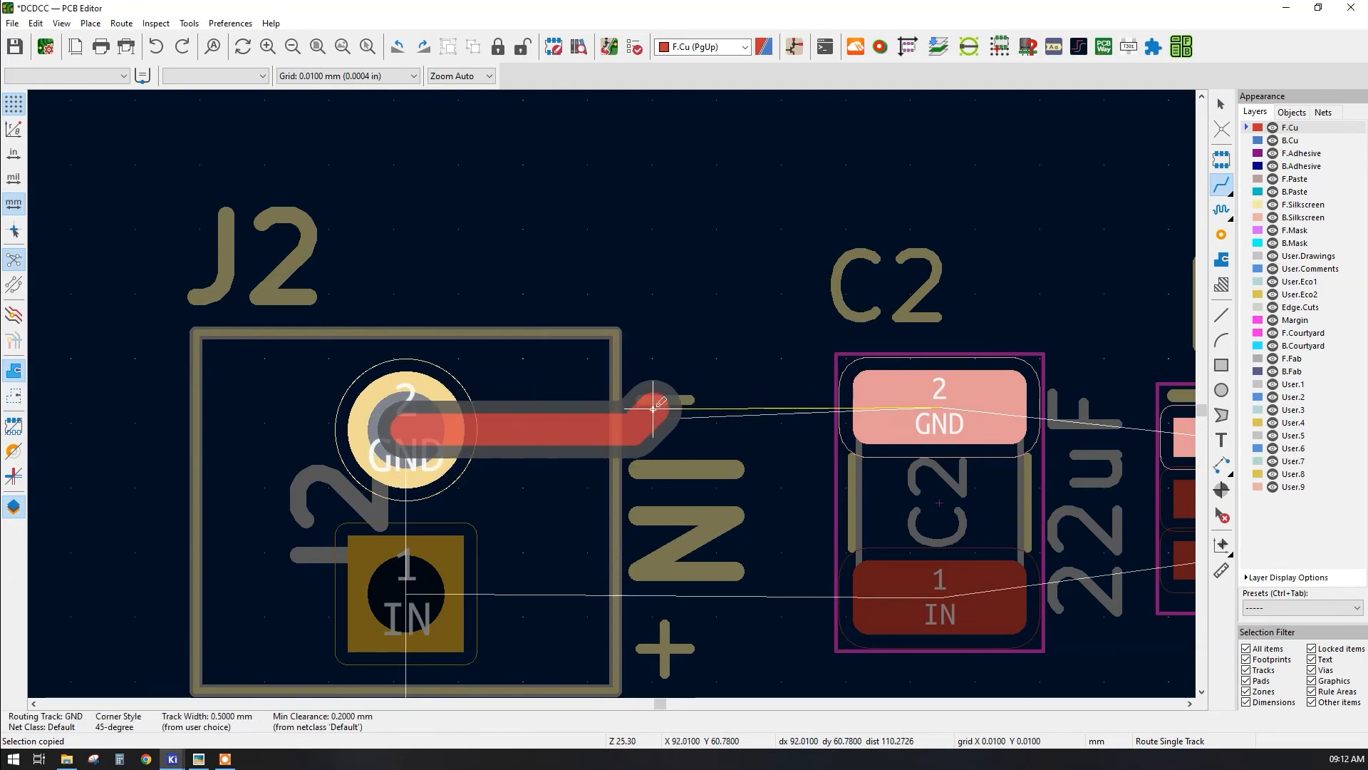
left_click(884, 404)
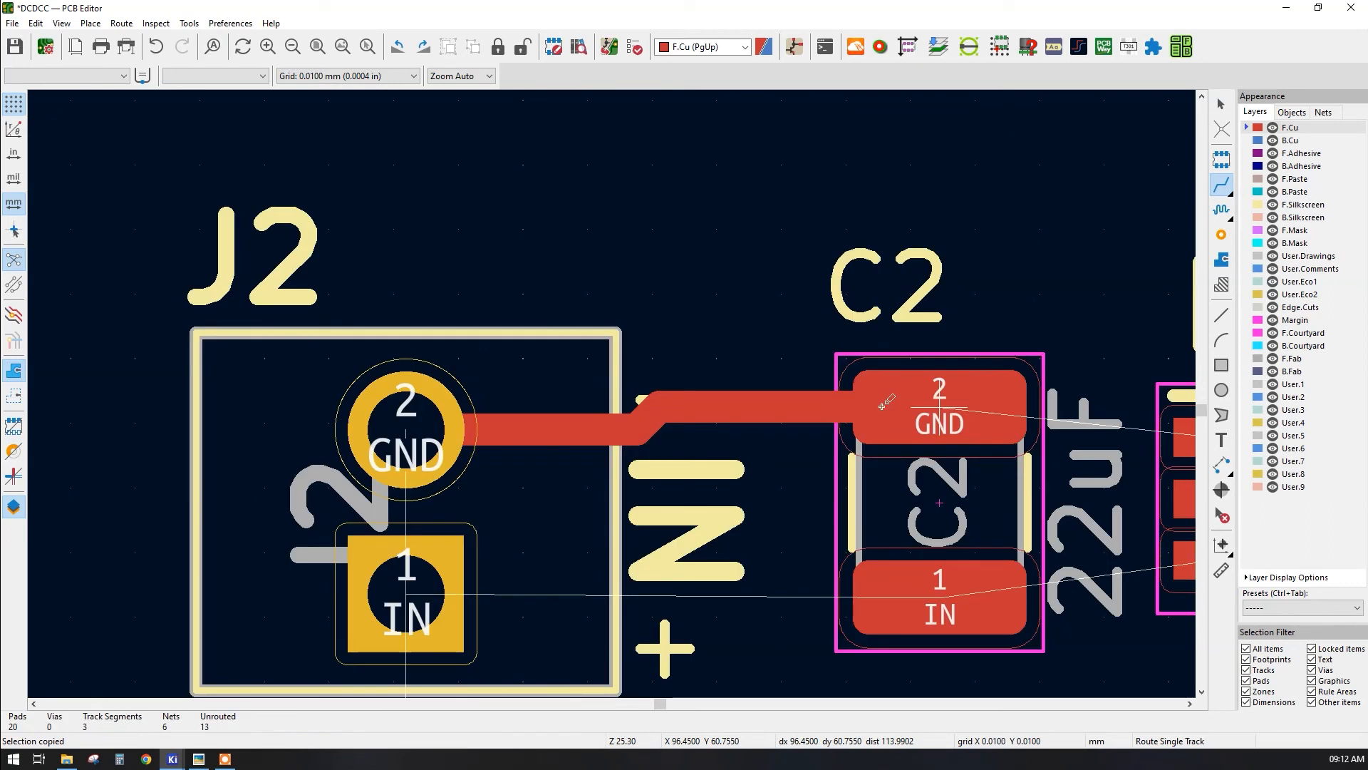
- Route a 0.5 mm IN track on F.Cu from J2's pad 1 to C2's pad 1
middle_click_drag(803, 427, 676, 244)
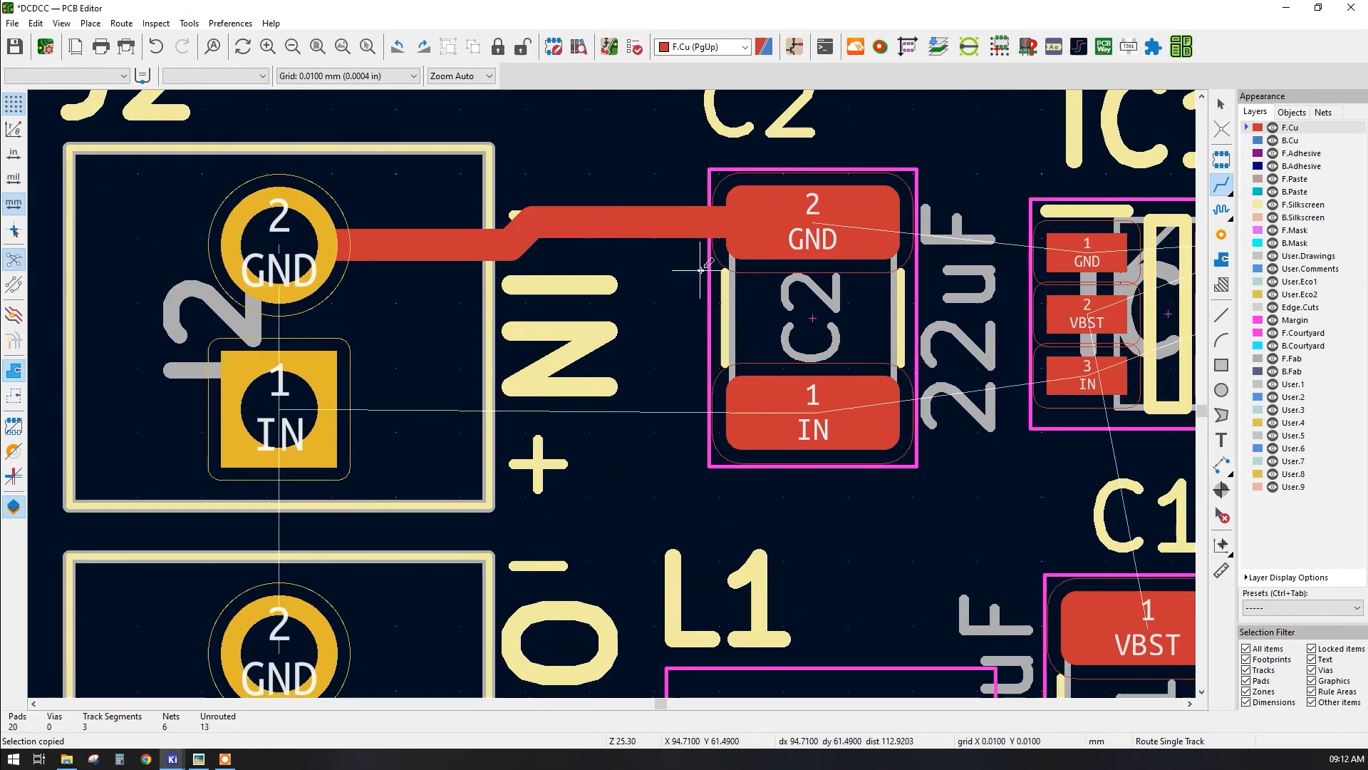
left_click(304, 405)
left_click(883, 409)
- Route 0.5 mm tracks between IC1 and C2: GND from IC1's pad 1 to C2's pad 2, and IN from pad 3 to pad 1
middle_click_drag(1003, 291, 499, 288)
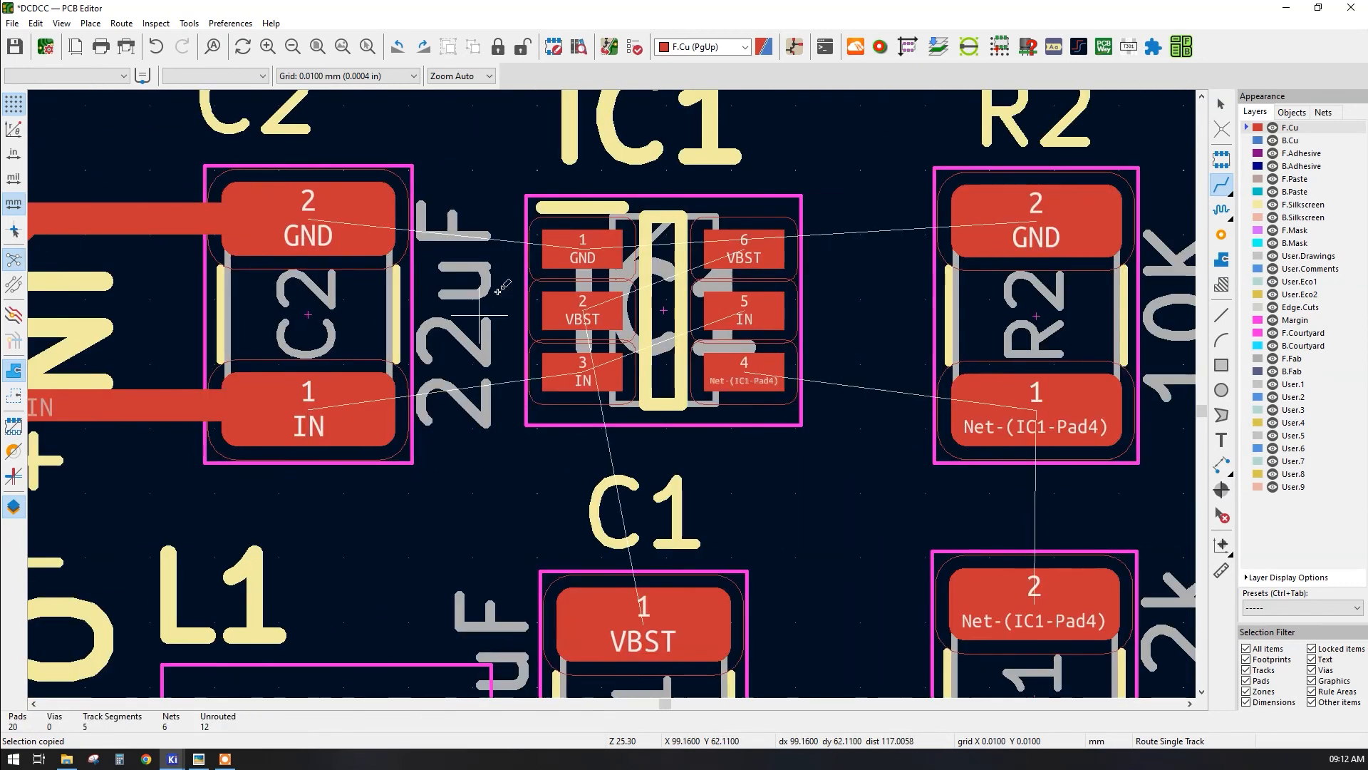
left_click(573, 258)
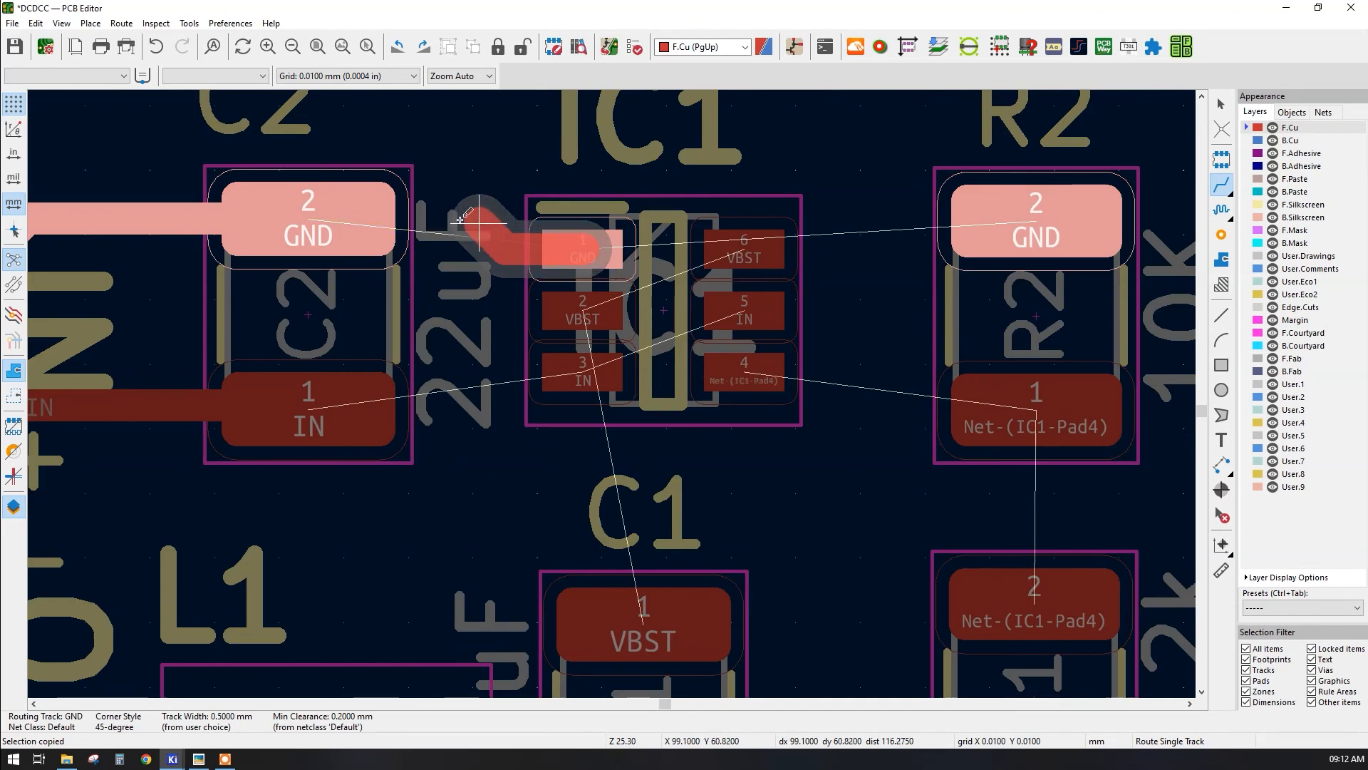
left_click(321, 217)
left_click(581, 372)
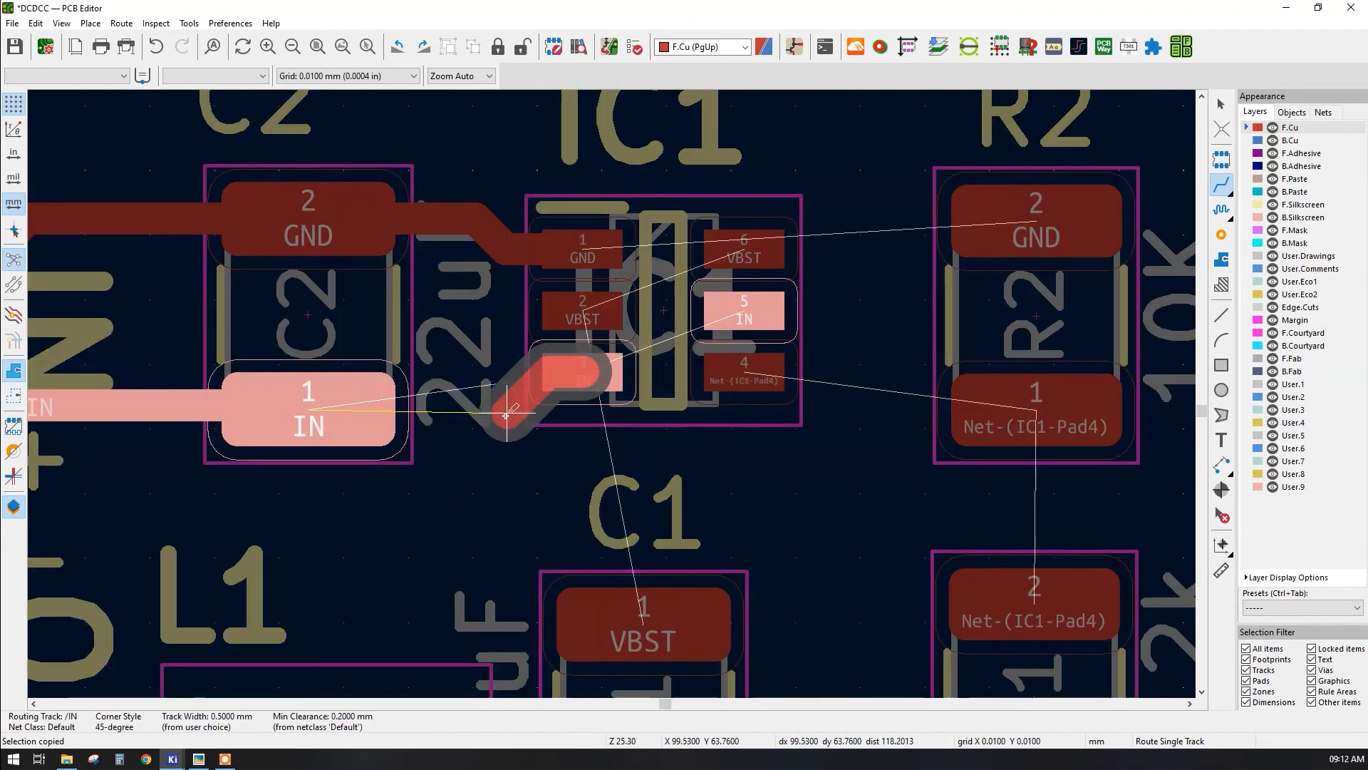
left_click(322, 407)
left_click(322, 408)
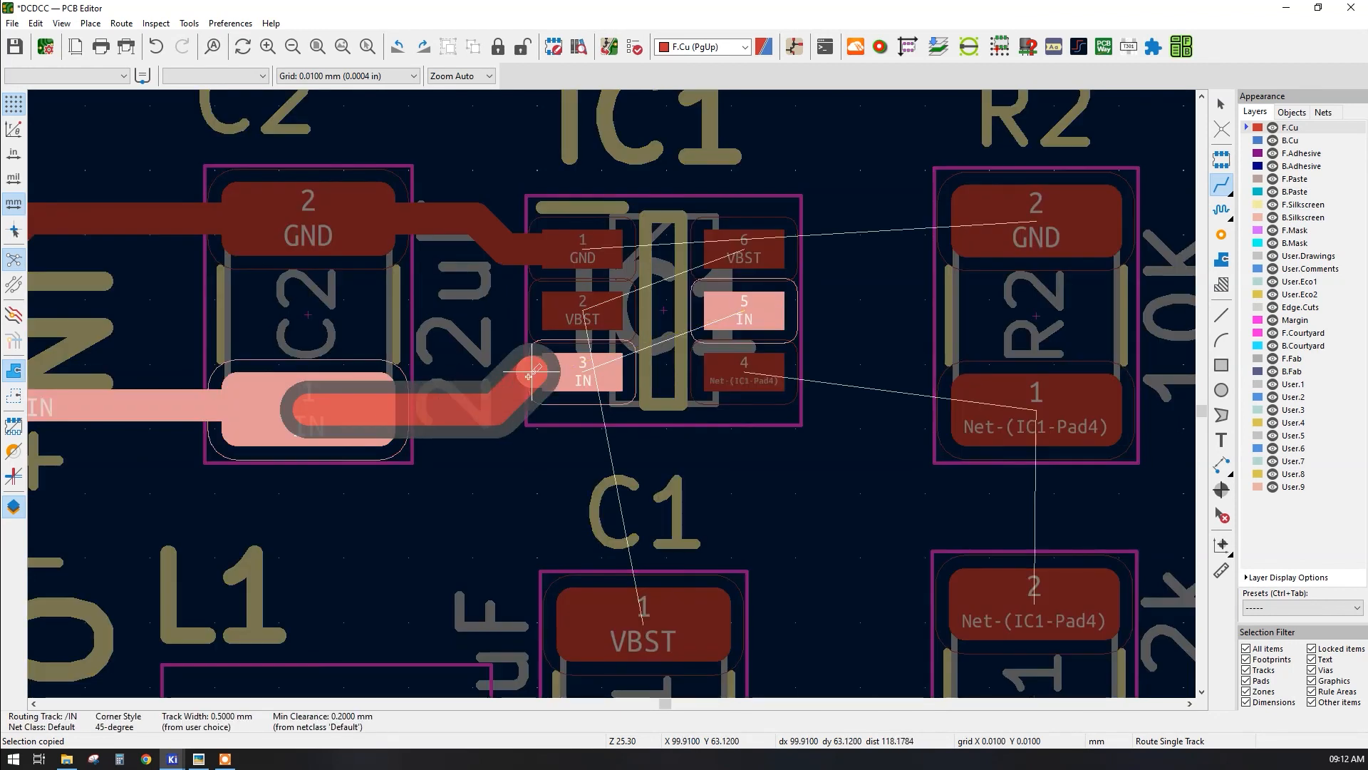
left_click(532, 371)
- Route 0.5 mm tracks within IC1, joining the VBST pads 6 and 2 and the IN pads 3 and 5
left_click(582, 312)
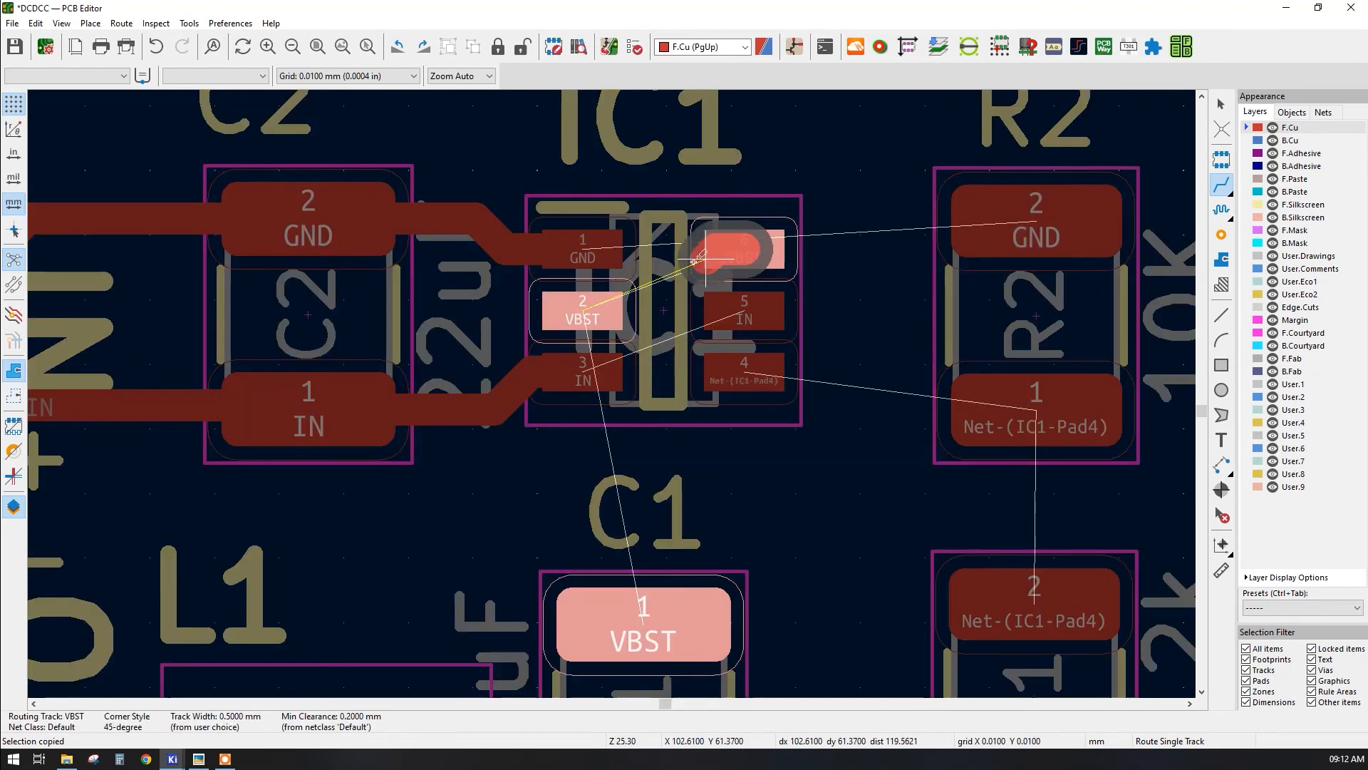
left_click(607, 315)
left_click(604, 365)
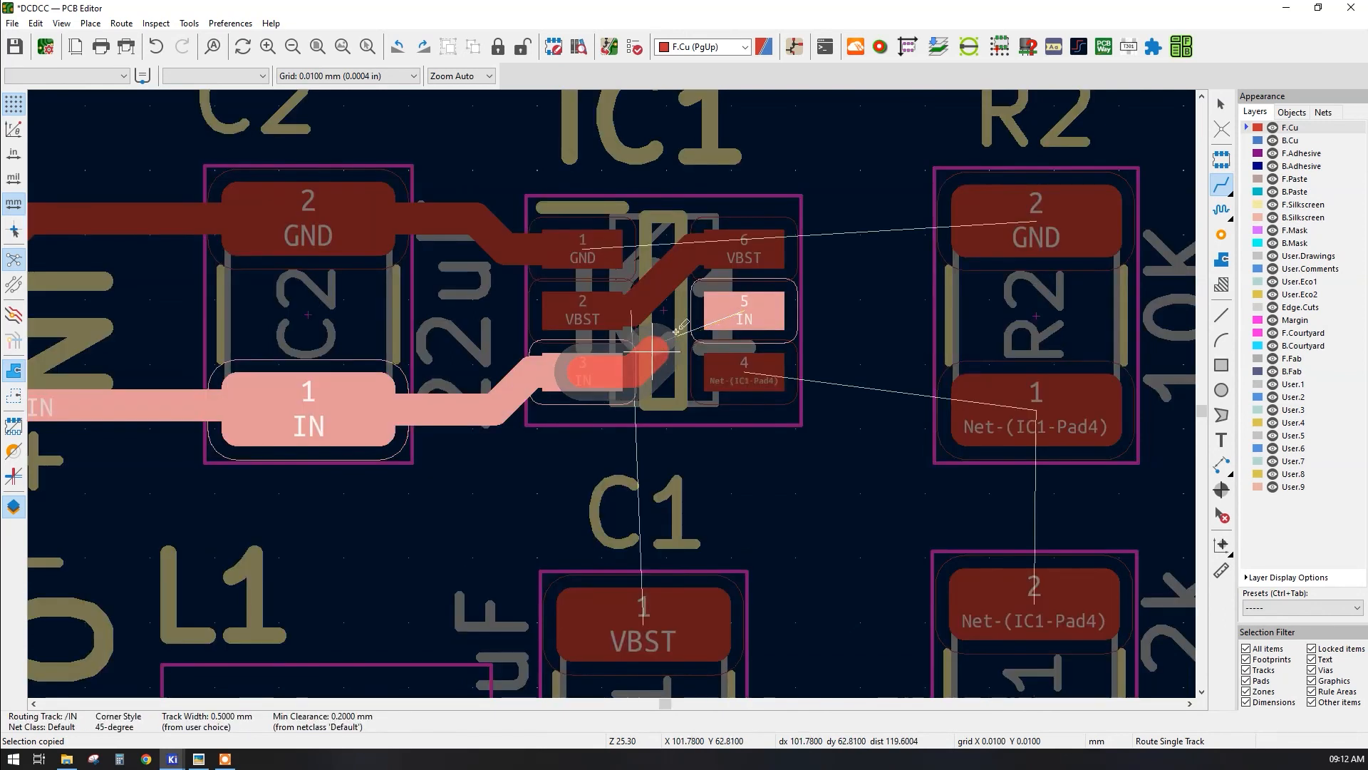
key("Escape")
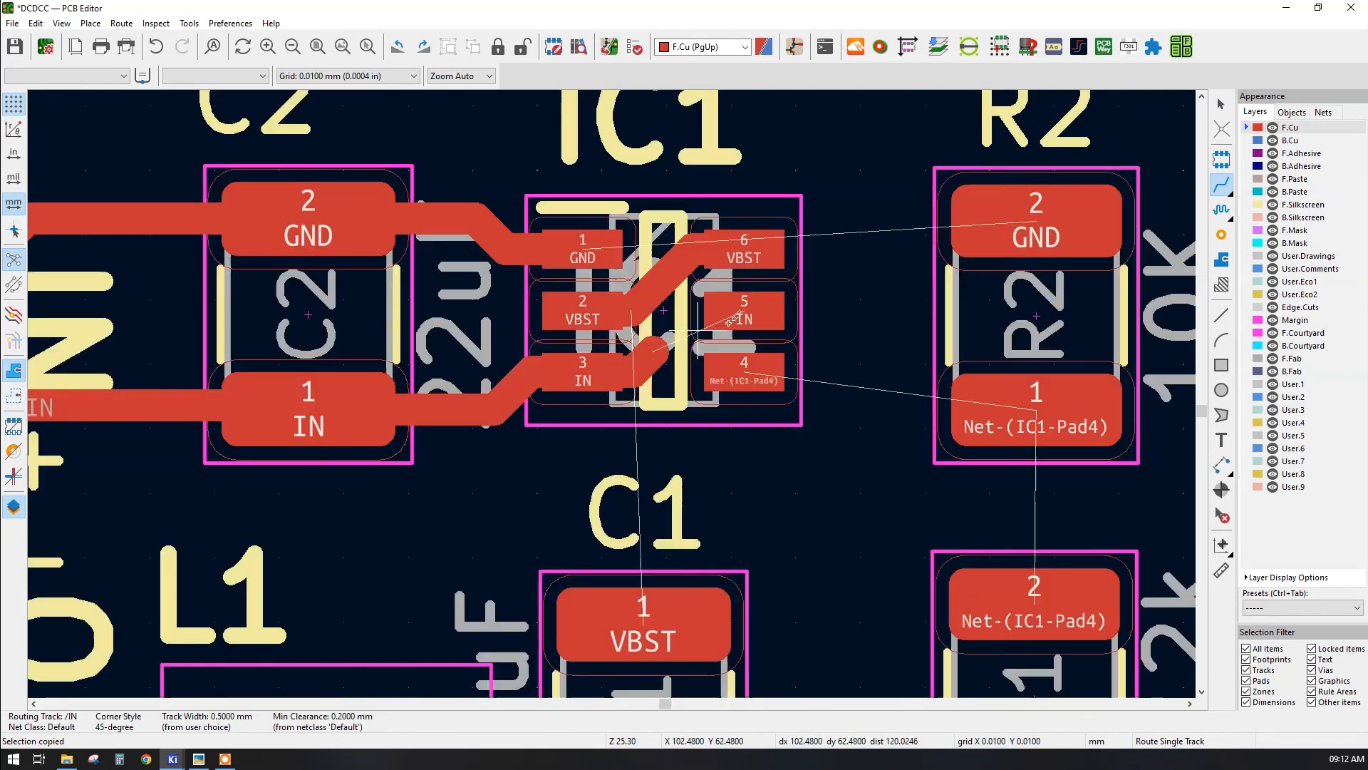
left_click(663, 299)
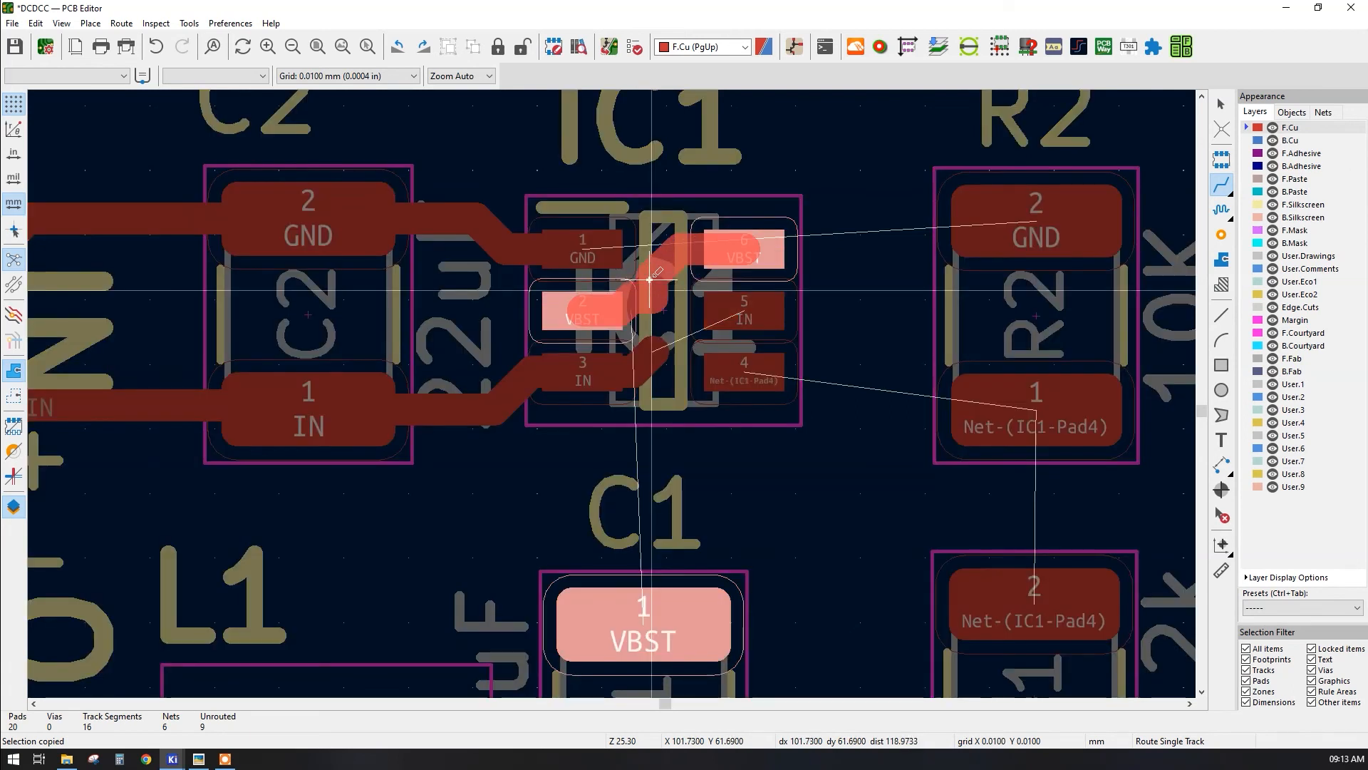
key("Escape")
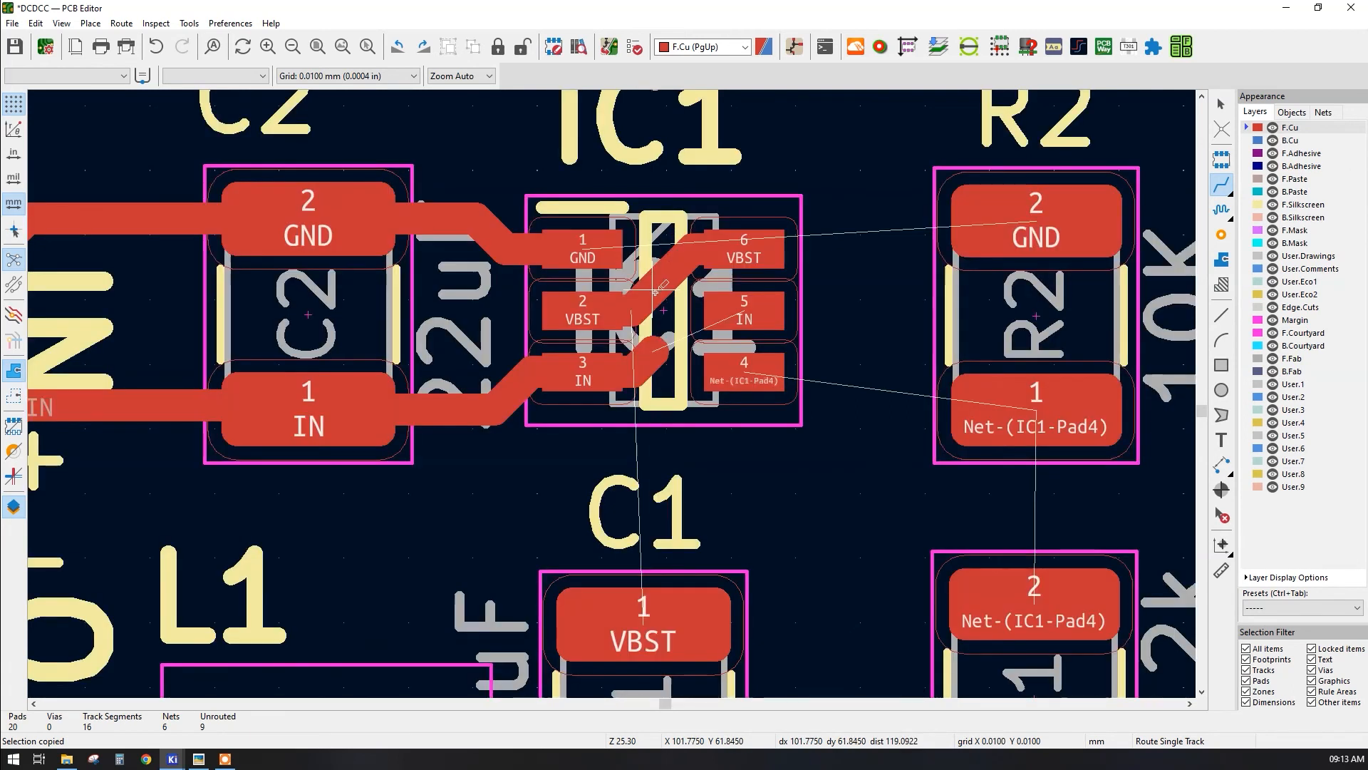
scroll(651, 285, "up", 3)
left_click(778, 437)
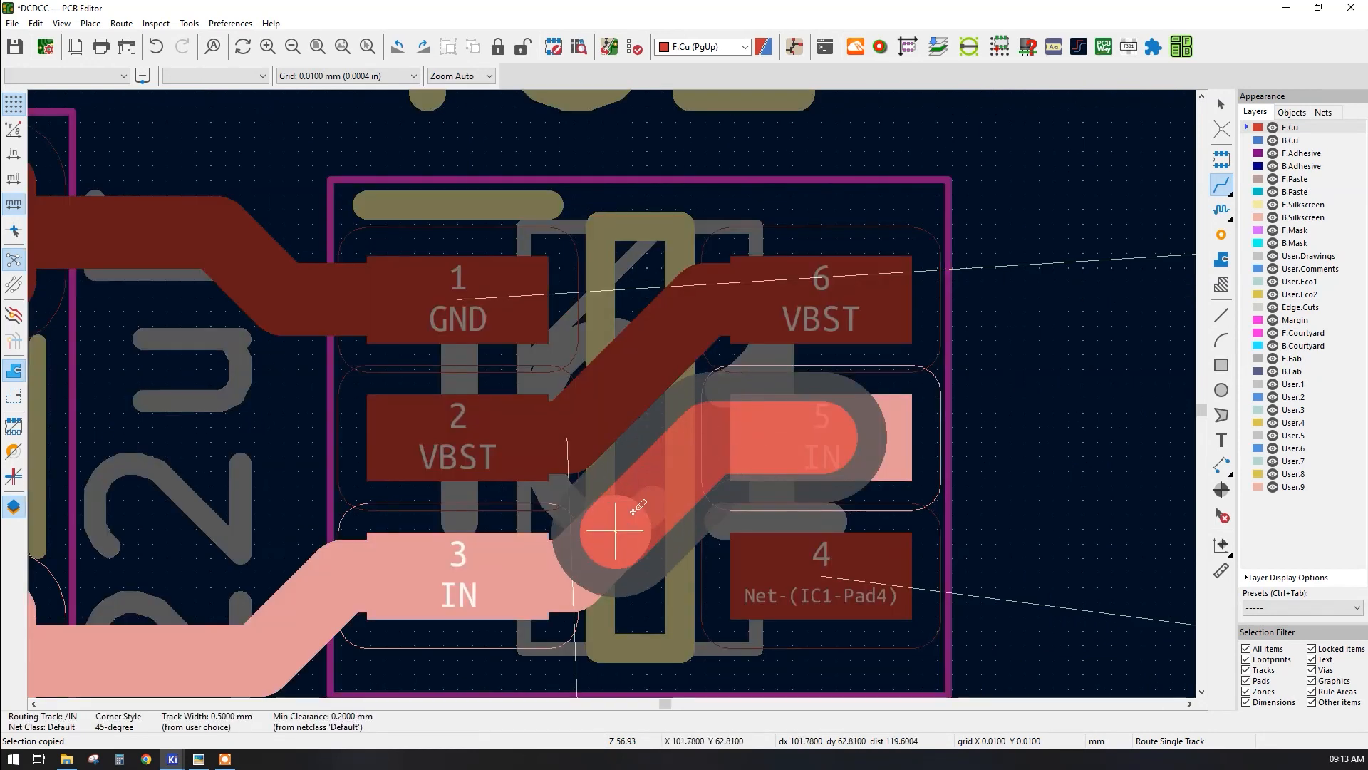
left_click(617, 528)
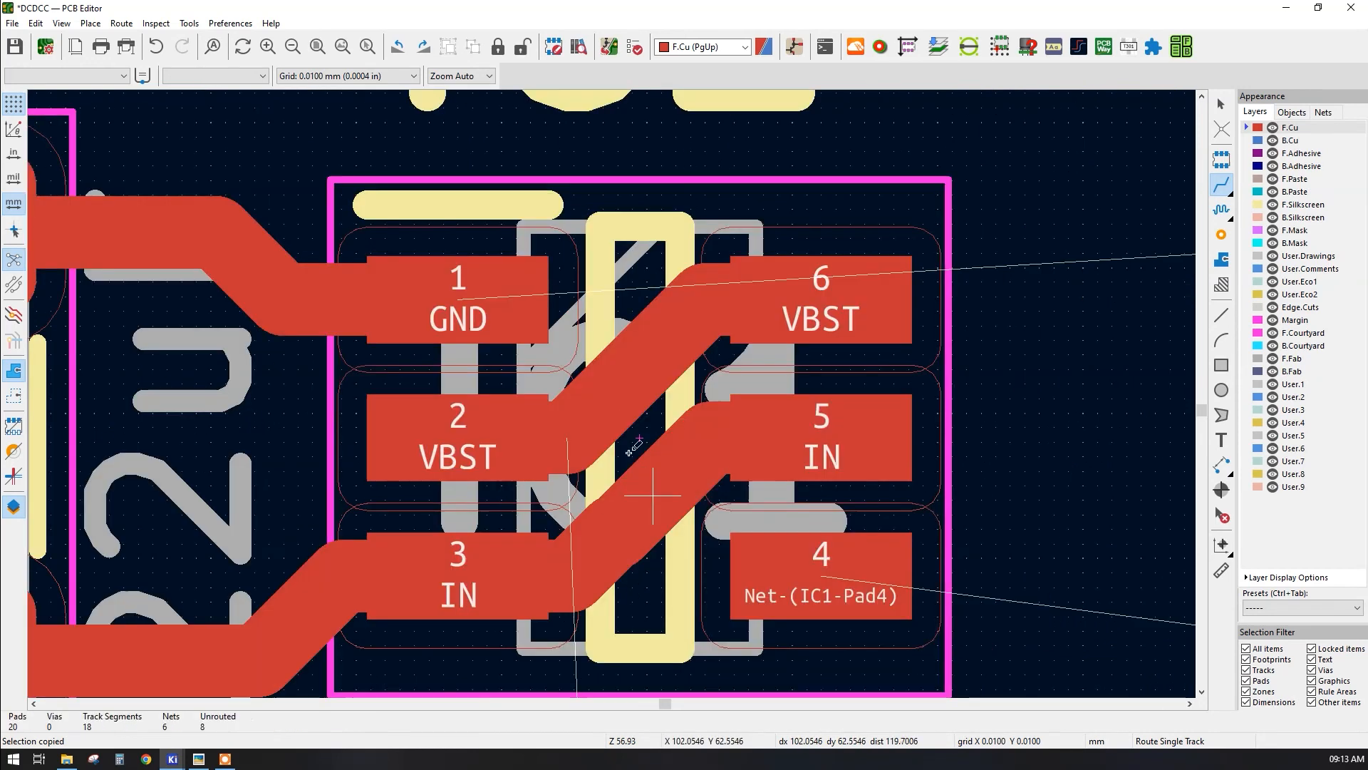
- Shift the diagonal VBST track segment between IC1's pads 2 and 6 slightly towards pad 2, keeping it connected
key("Escape")
left_click(635, 364)
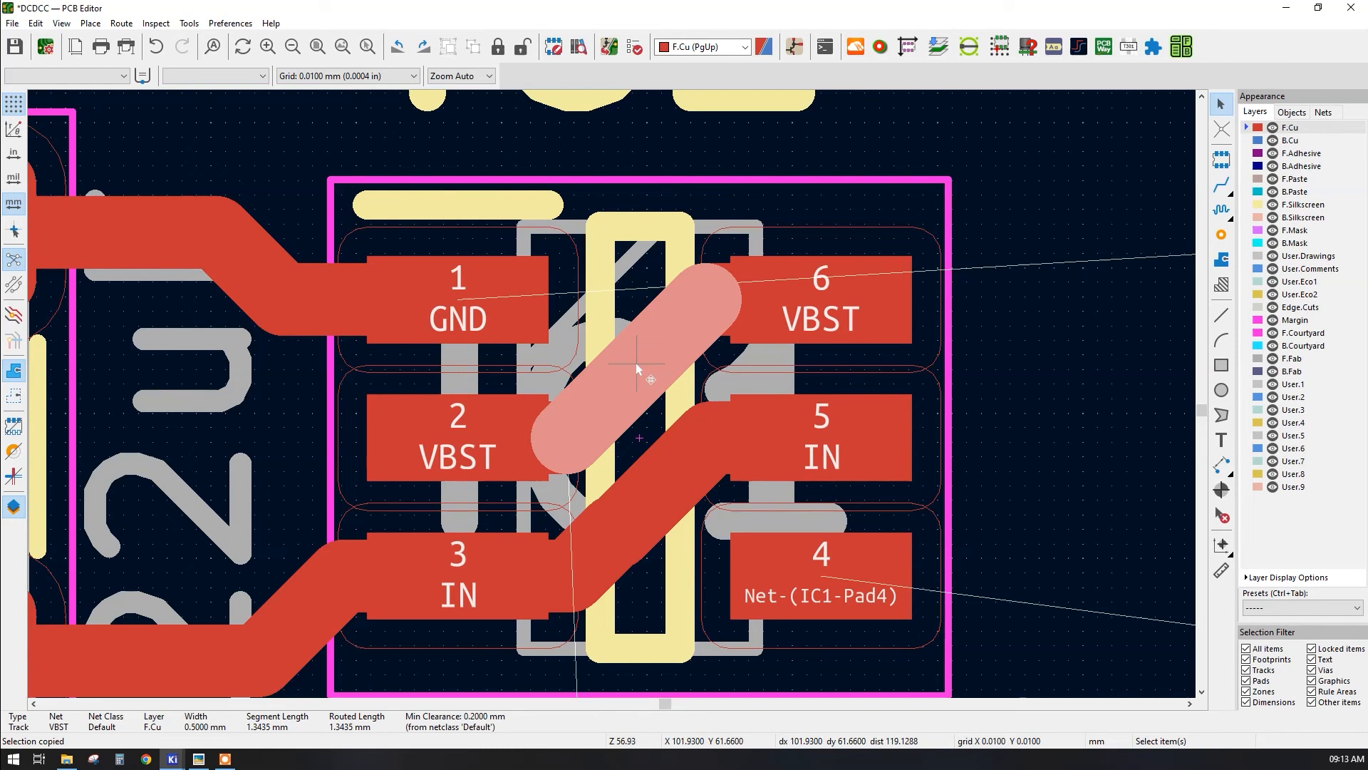
key("d")
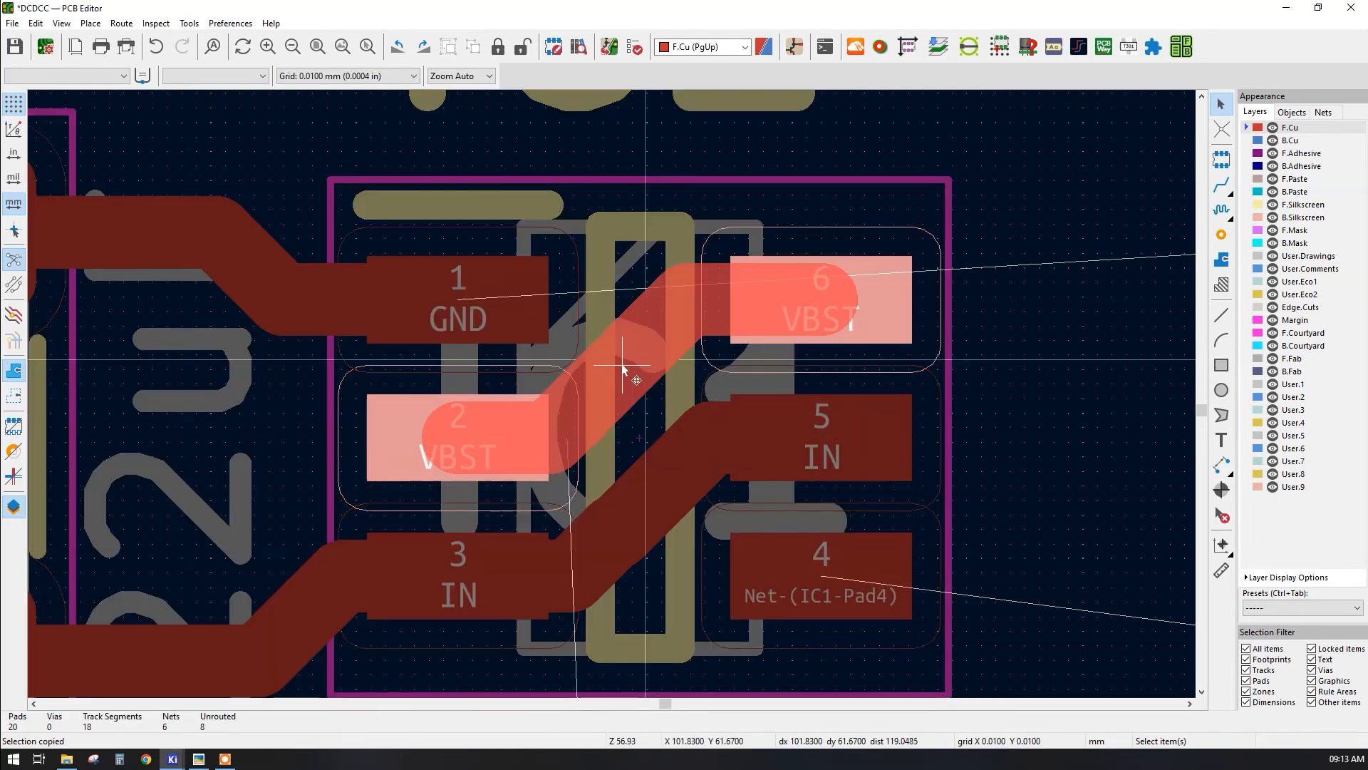
left_click(622, 364)
- Shift the diagonal GND track segment between C2 and IC1 closer to C2, keeping it connected
middle_click_drag(611, 353, 1214, 405)
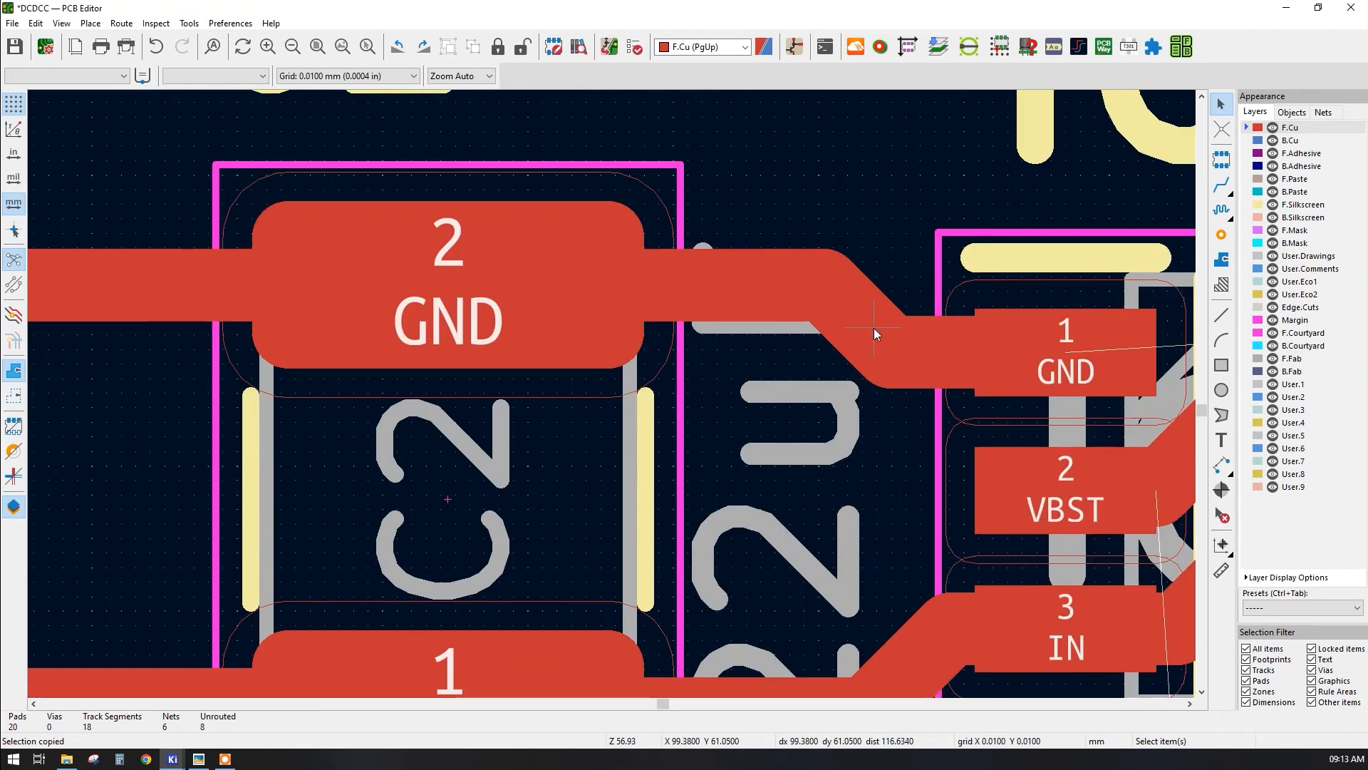
left_click(856, 316)
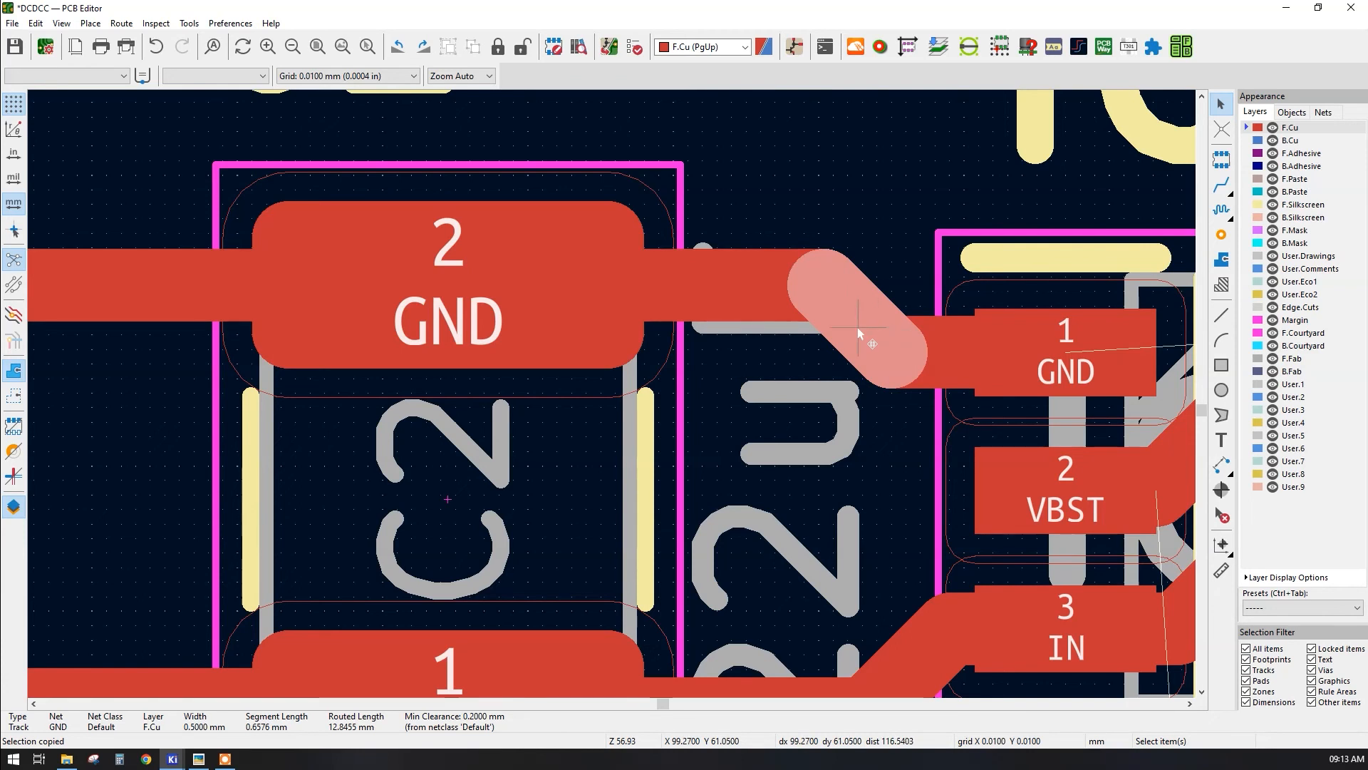
key("ctrl+v")
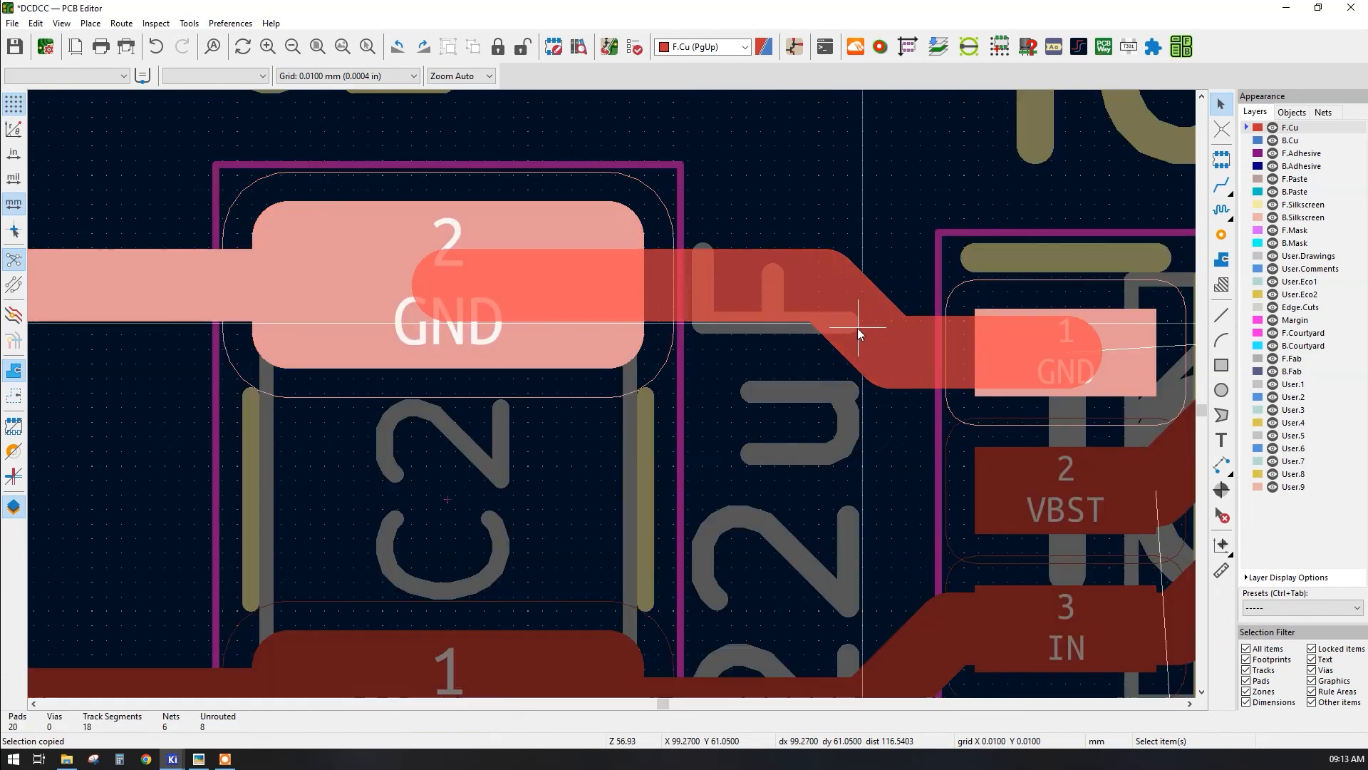
left_click_drag(811, 331, 812, 331)
- Route a 0.5 mm GND track from IC1's pad 1 around above the chip to R2's pad 2
scroll(812, 331, "down", 3)
middle_click_drag(753, 474, 485, 431)
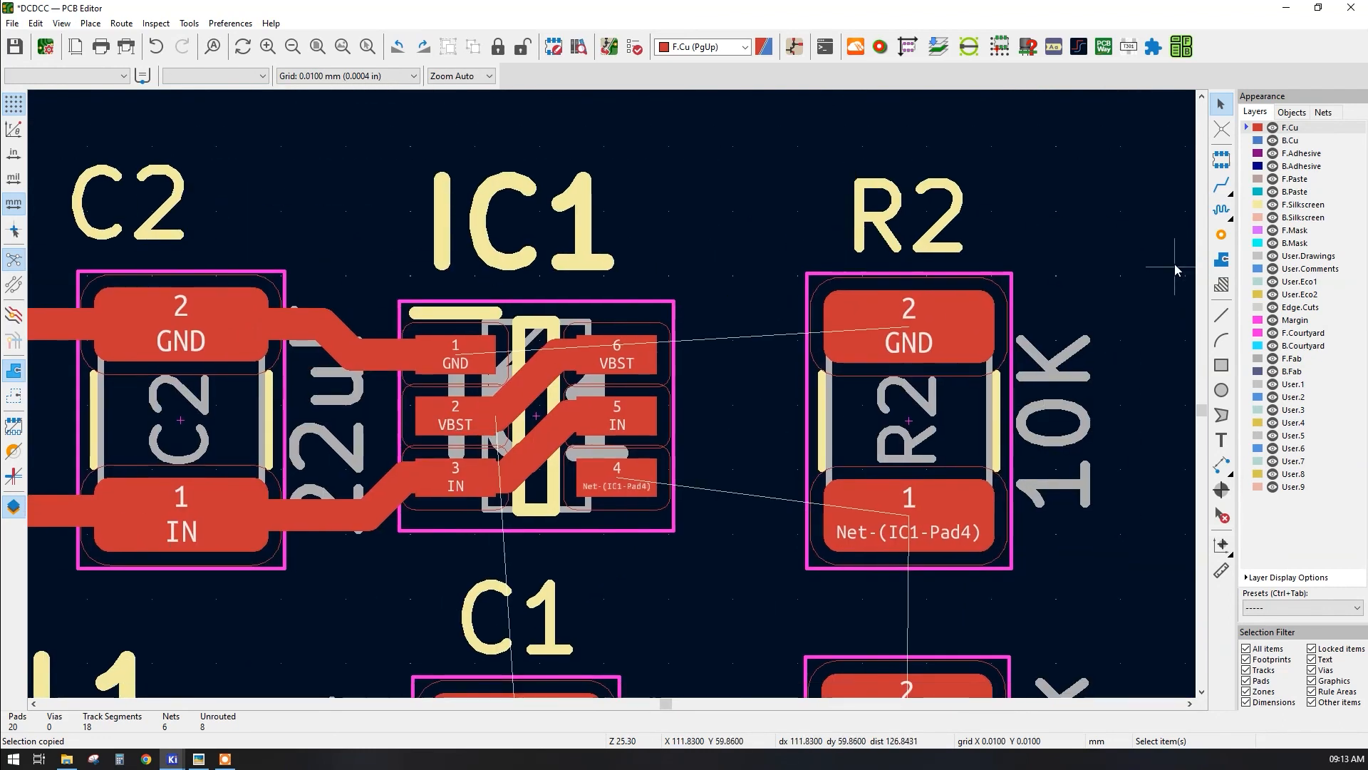
left_click(1220, 189)
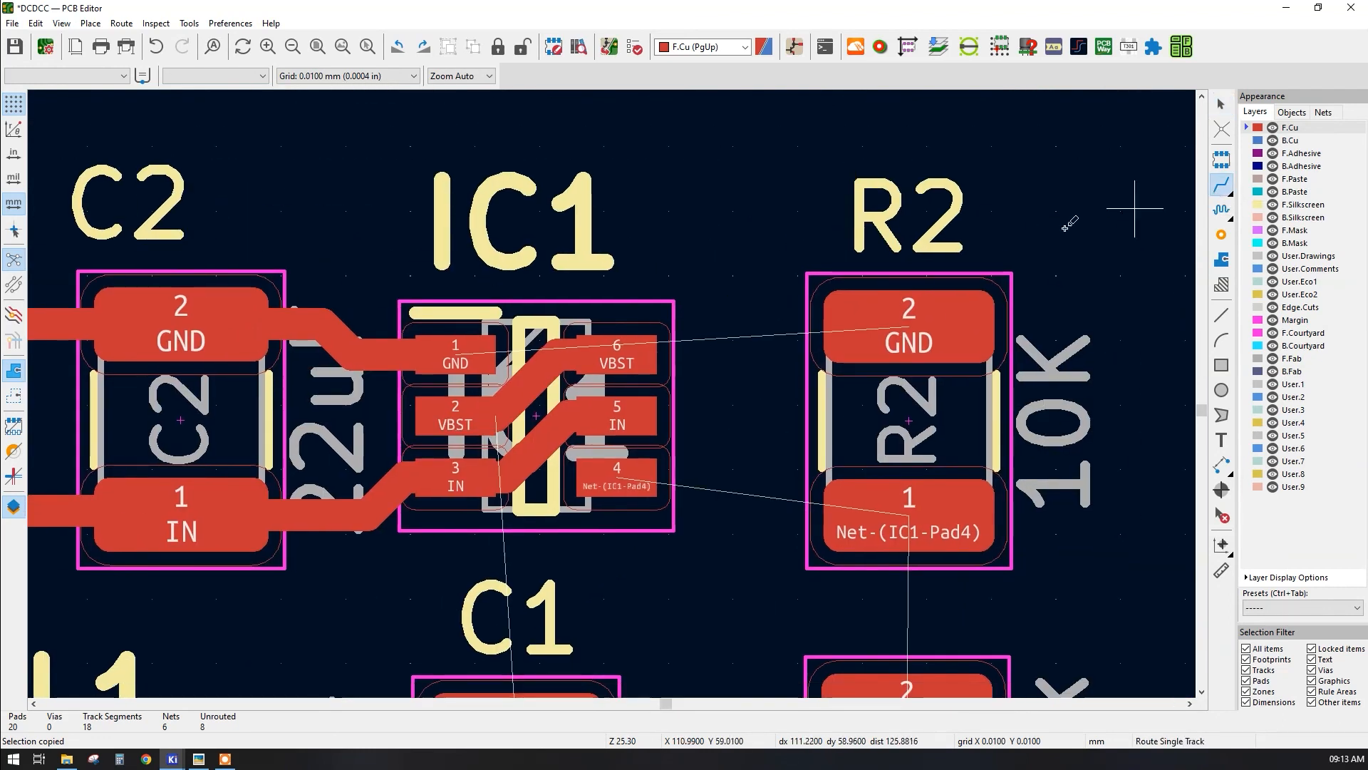
left_click(456, 354)
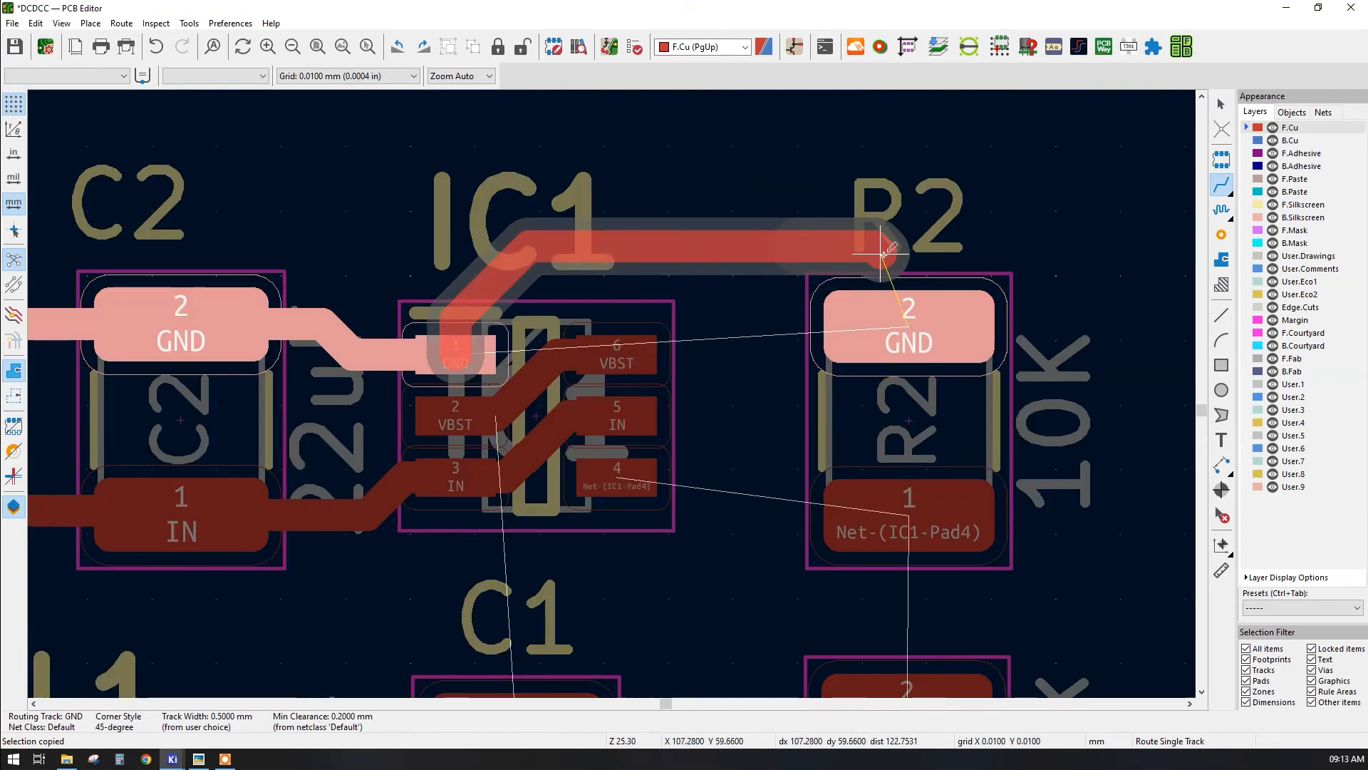
left_click(921, 317)
- Route the Net-(IC1-Pad4) track at 0.5 mm from IC1's pad 4 to R2's pad 1 and on to R1's pad 2
scroll(801, 292, "down", 3)
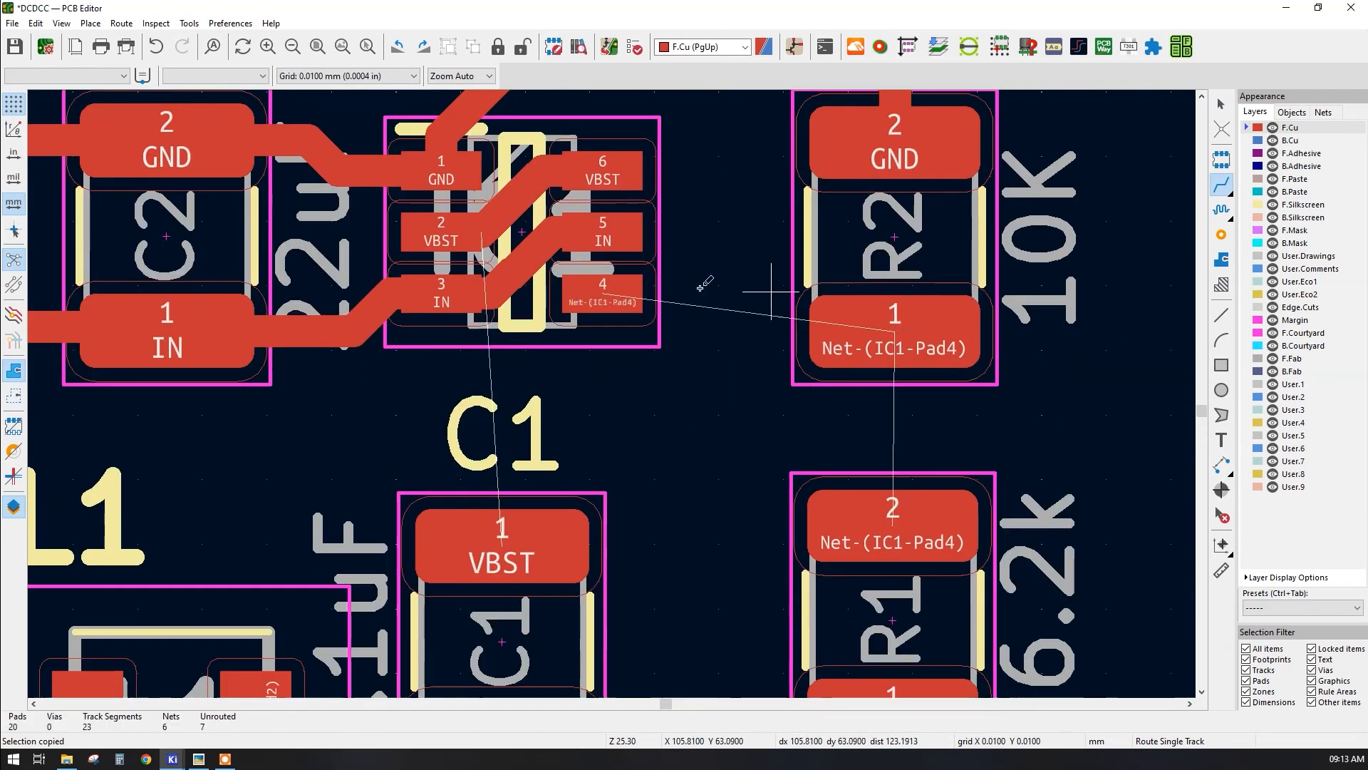
left_click(605, 292)
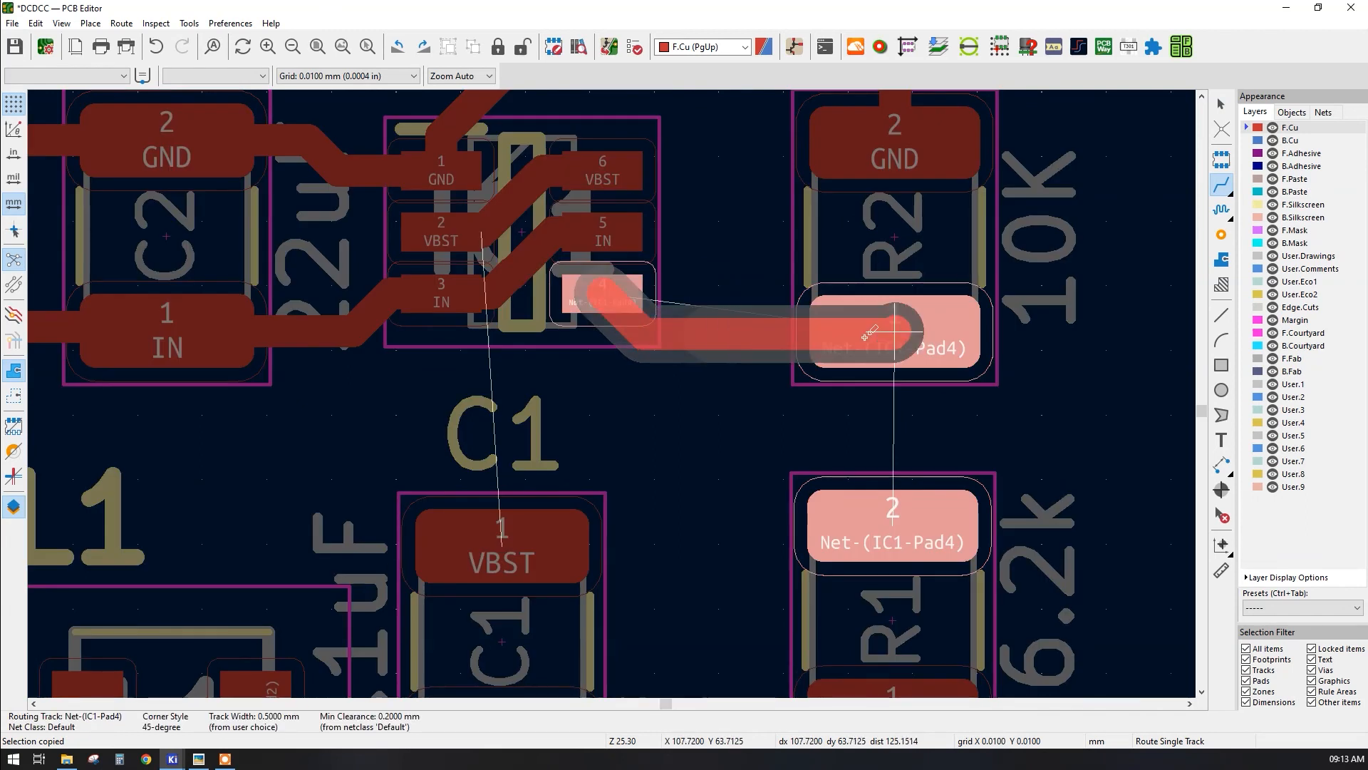
left_click(881, 335)
left_click(900, 333)
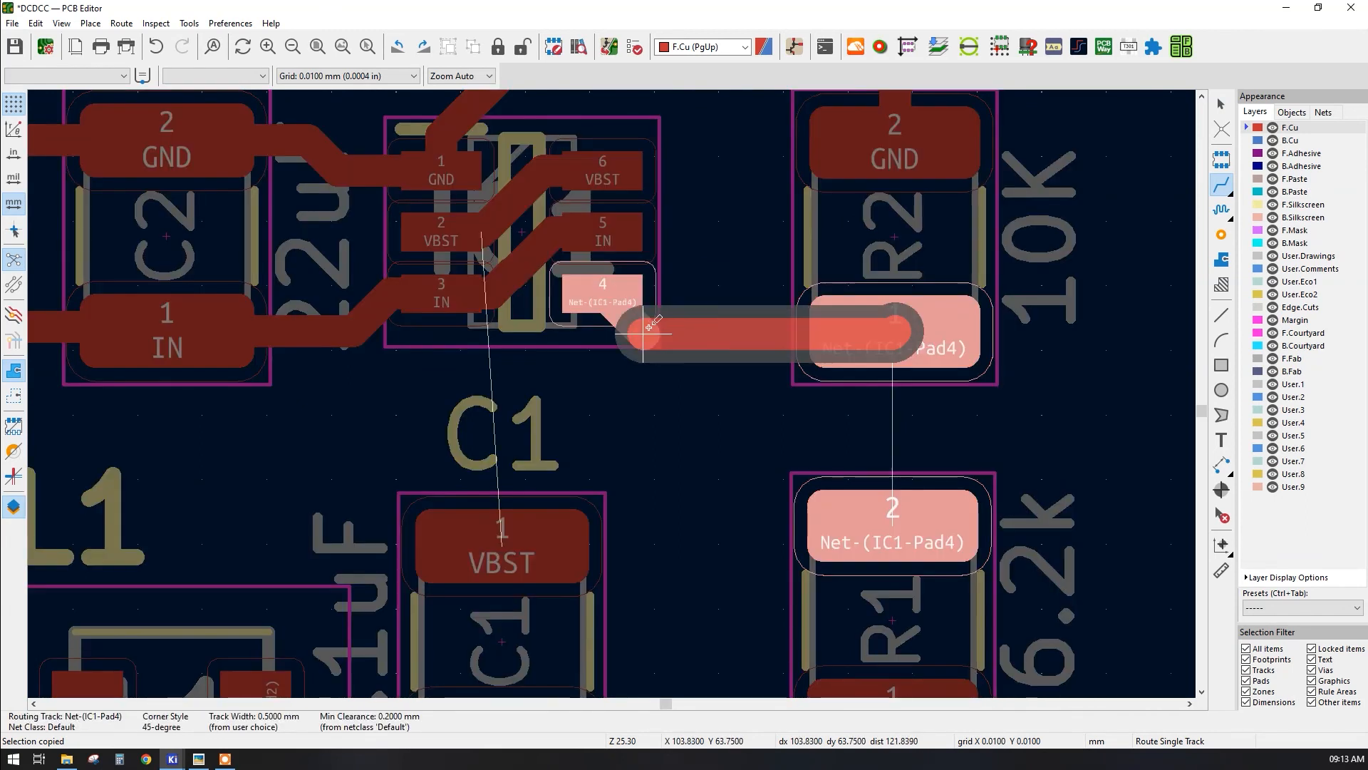
left_click(647, 332)
left_click(894, 340)
left_click(926, 520)
- Route a 0.5 mm OUT track from R1's pad 1 below C1 to L1's pad 2
scroll(978, 438, "down", 2)
left_click(923, 563)
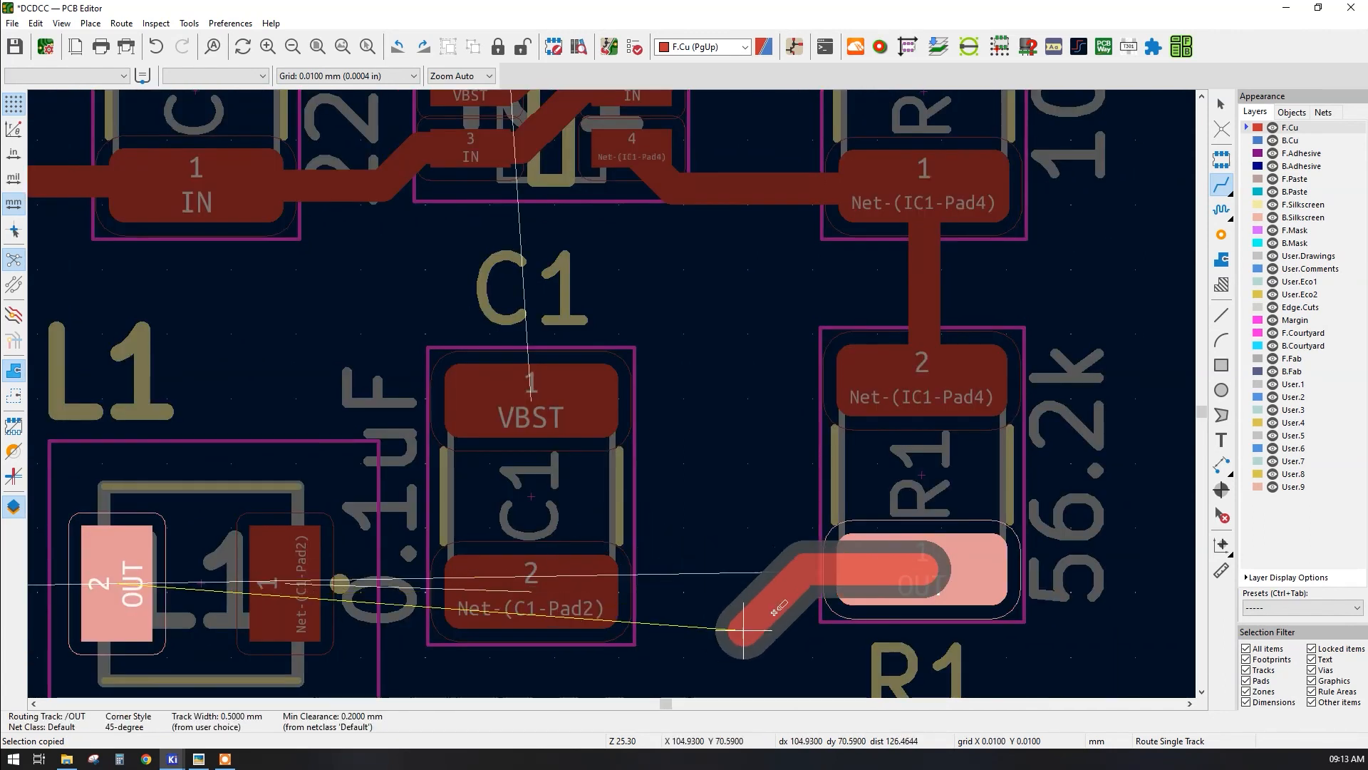
scroll(725, 633, "down", 2)
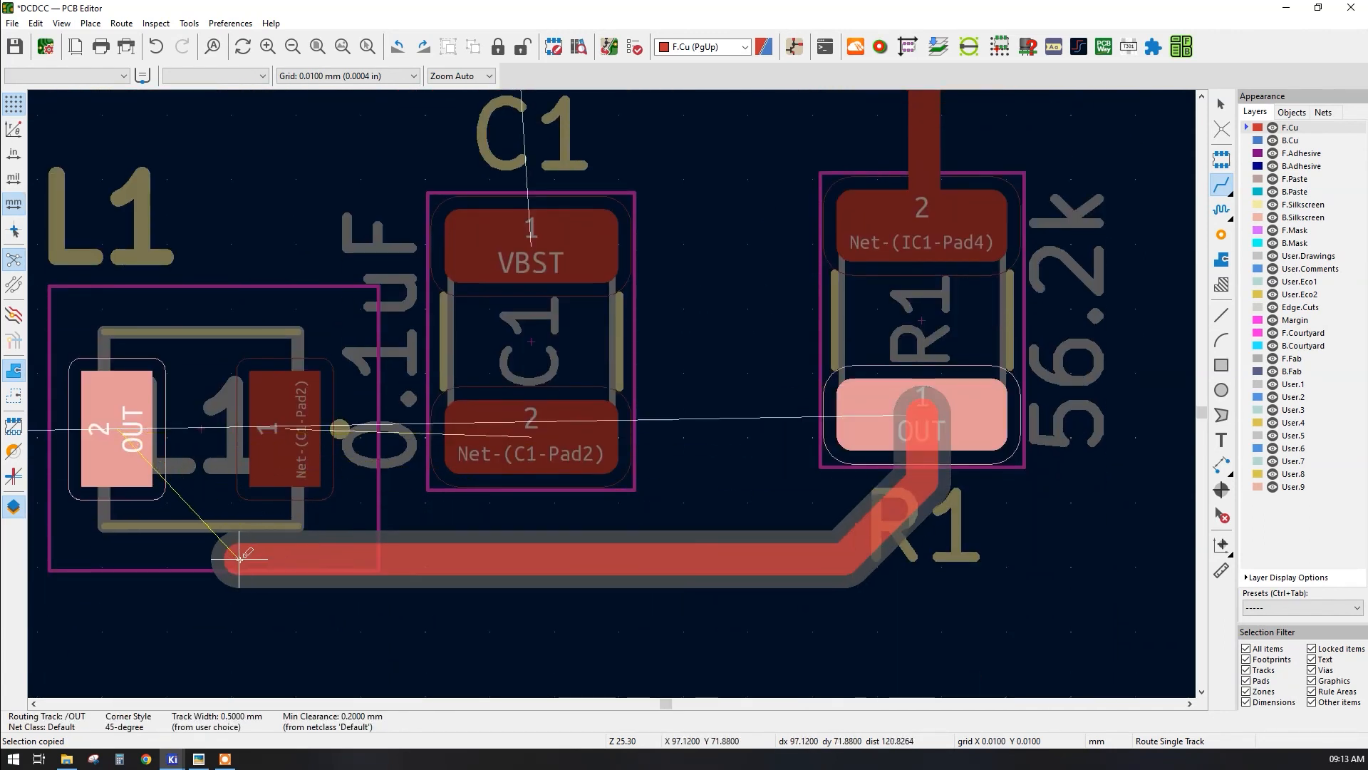
left_click(121, 445)
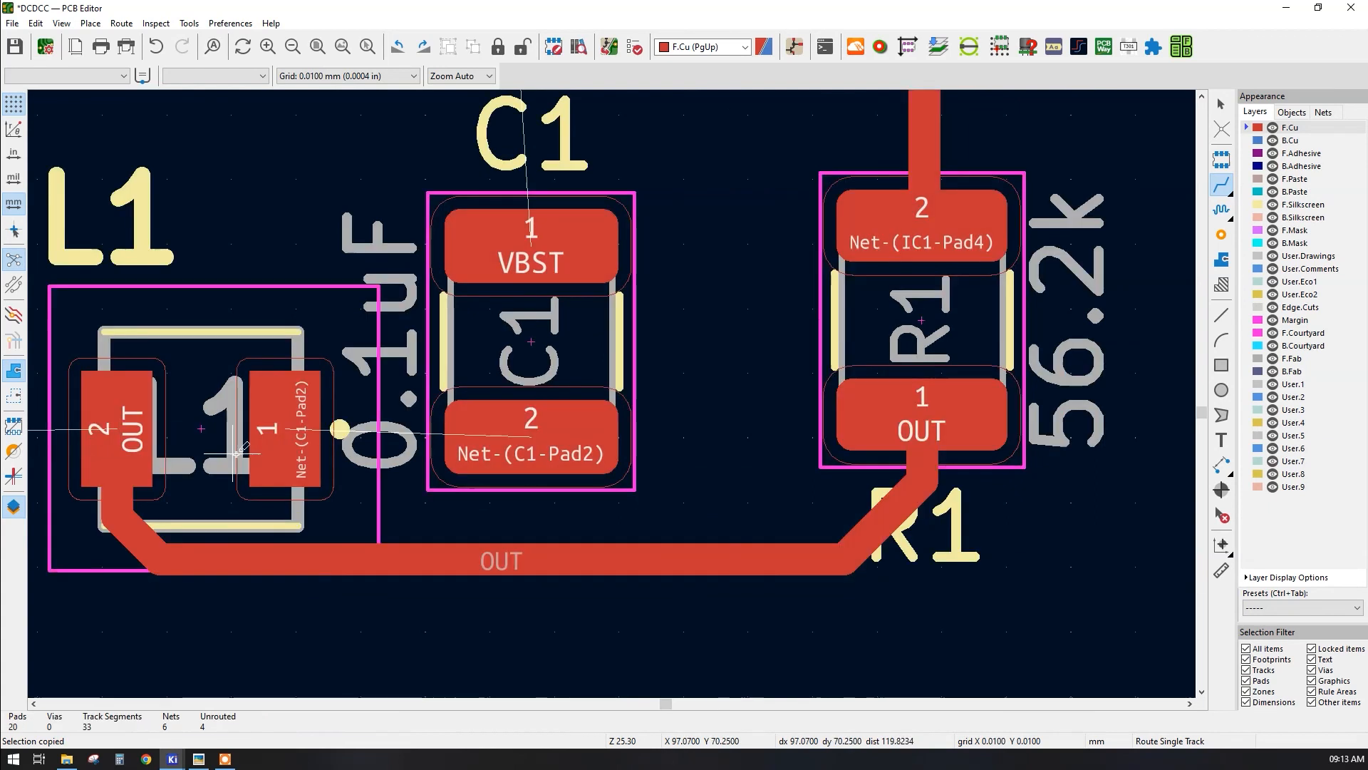
- Route a 0.5 mm Net-(C1-Pad2) track from L1's pad 1 to C1's pad 2
left_click(274, 427)
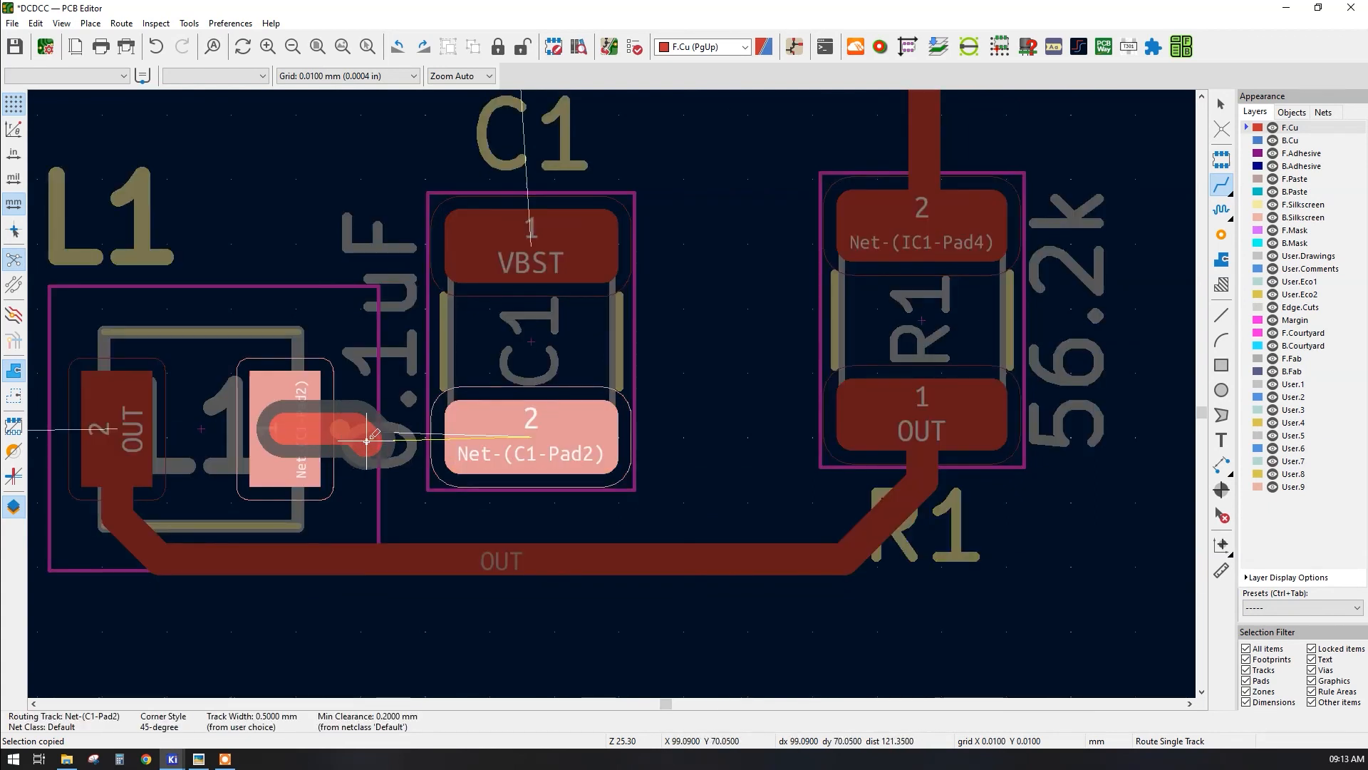
left_click(483, 444)
left_click(481, 446)
left_click(349, 436)
- Route a 0.5 mm OUT track from J1's pad 1 to L1's pad 2
middle_click_drag(248, 432, 863, 464)
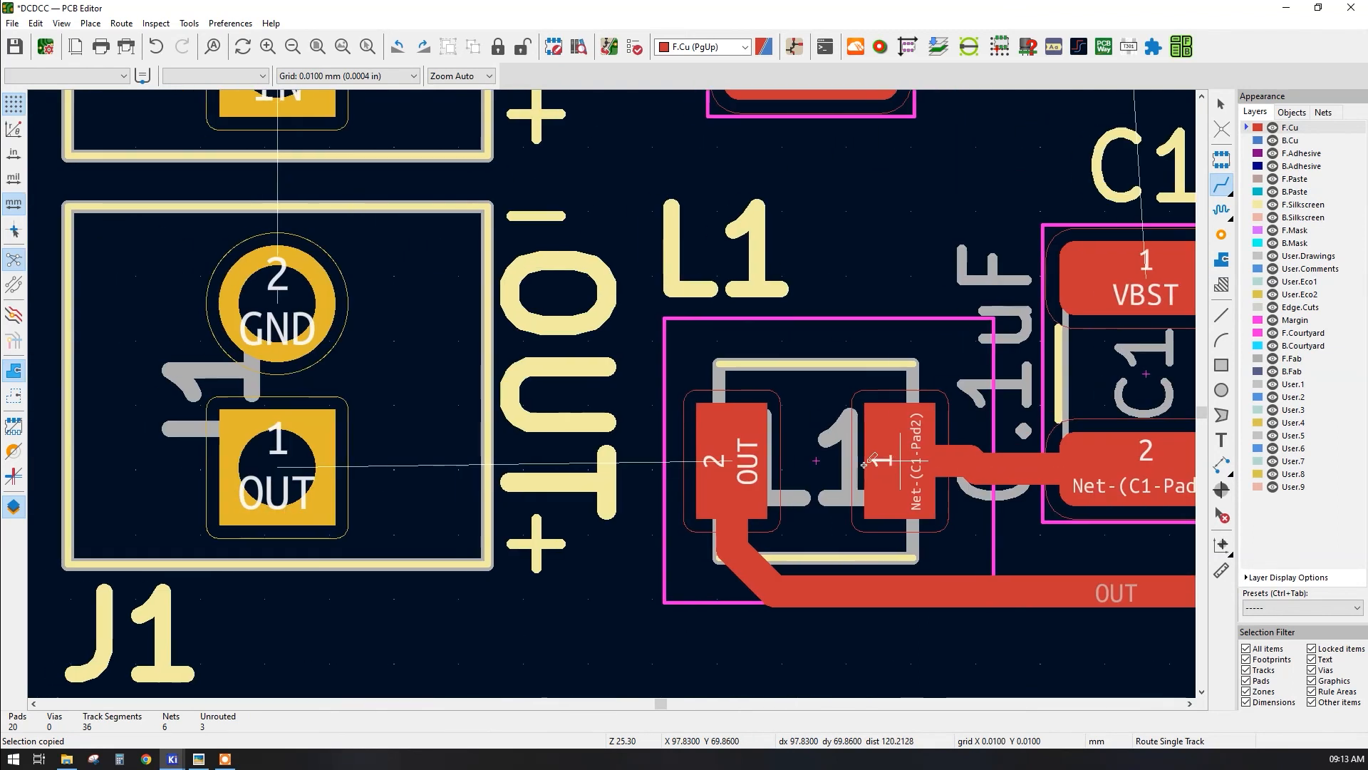
left_click(316, 461)
left_click(730, 461)
left_click(550, 462)
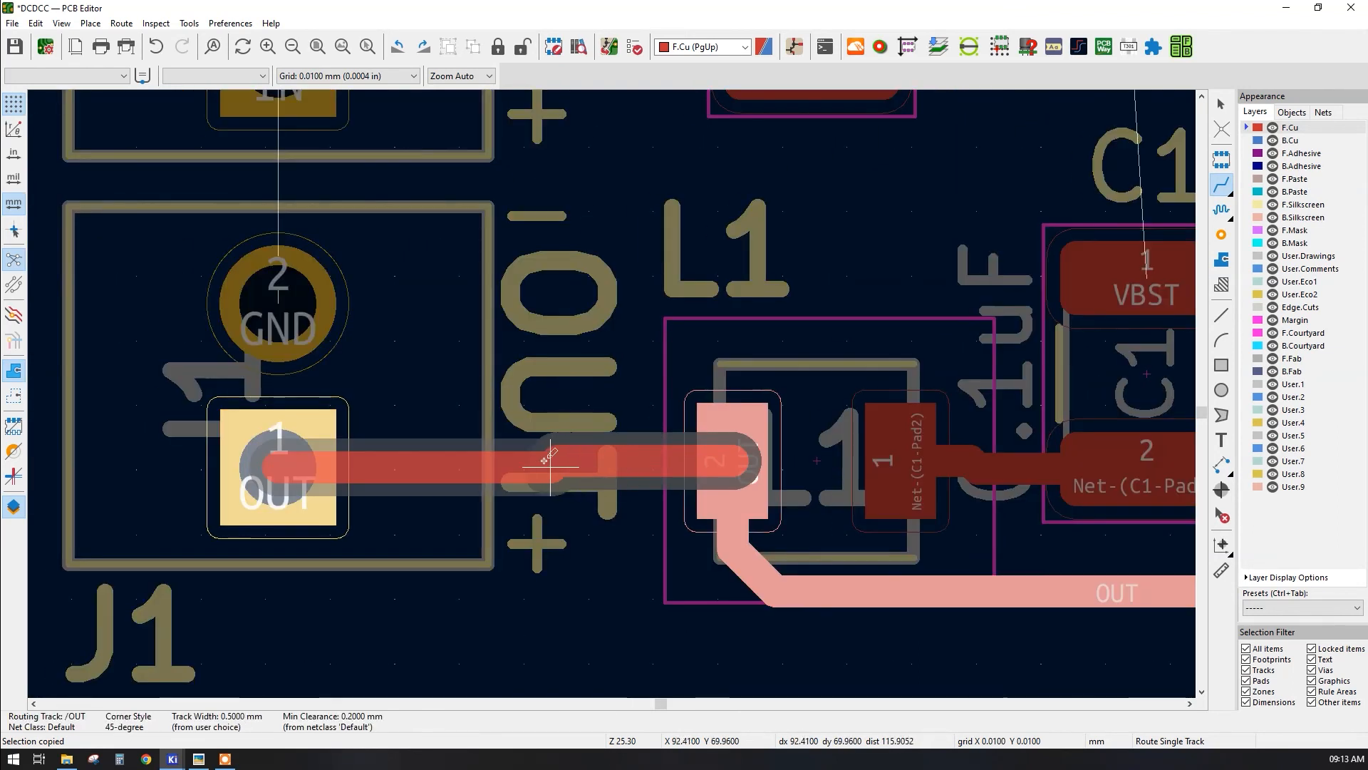
key("Escape")
- Route a 0.5 mm GND track from J1's pad 2 around J2's pad 1 to J2's pad 2, and shift its diagonal segment outward
scroll(207, 291, "up", 3)
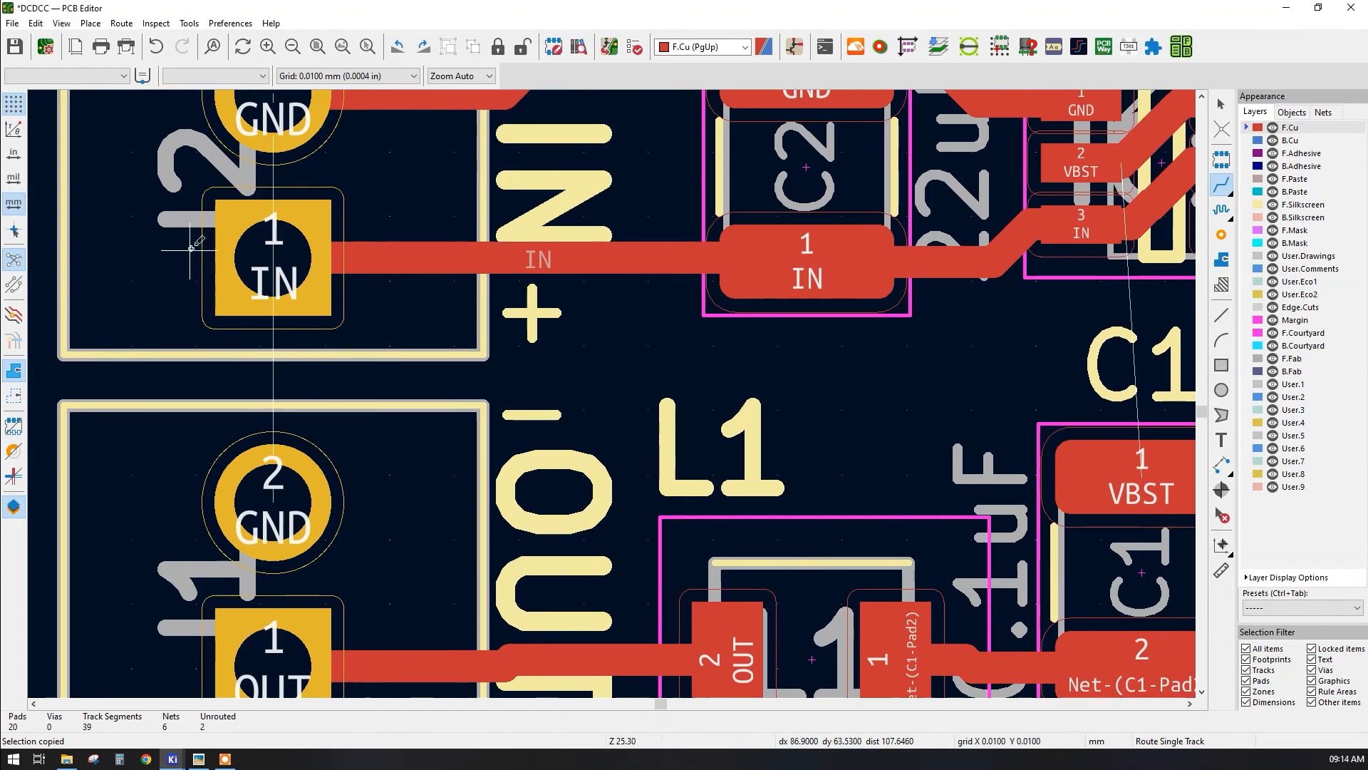
left_click(273, 501)
scroll(96, 368, "up", 2)
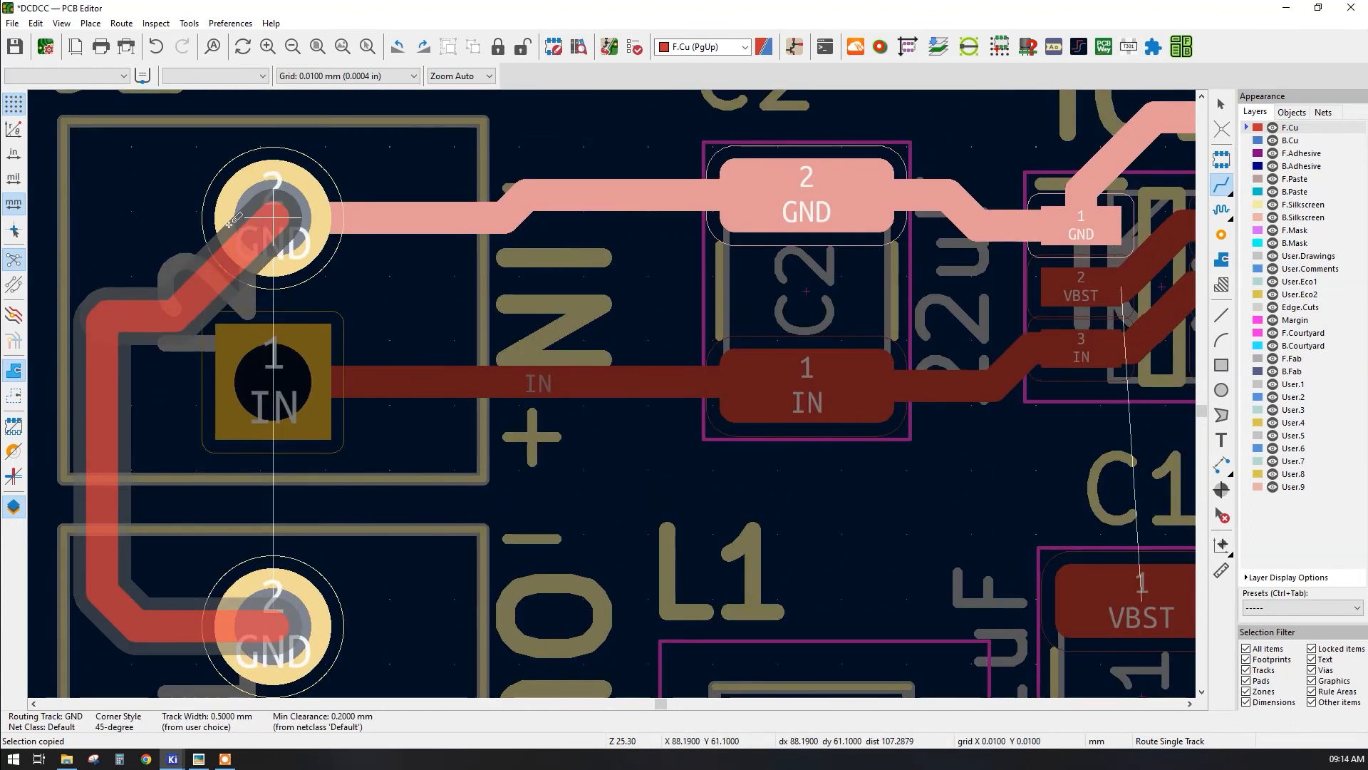
left_click(253, 222)
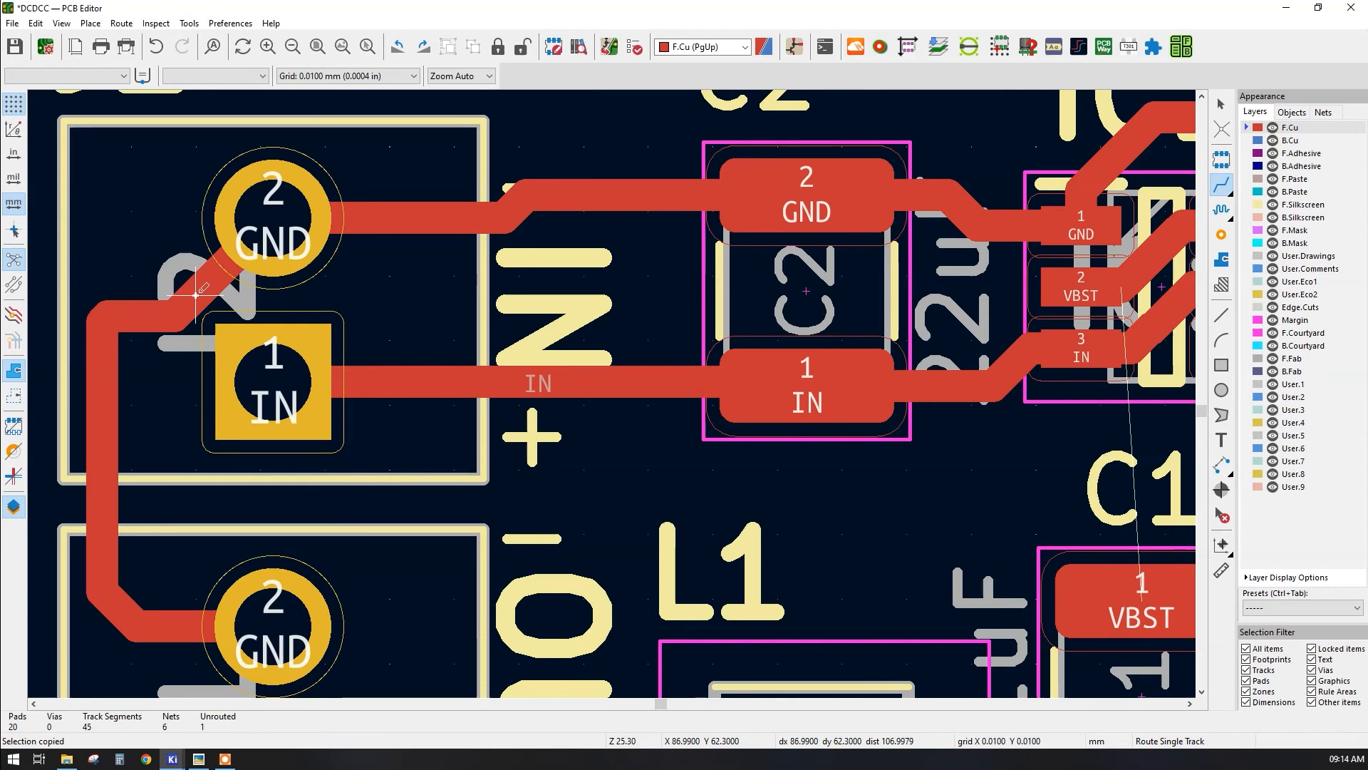
left_click_drag(196, 294, 141, 236)
key("Escape")
middle_click_drag(733, 468, 424, 490)
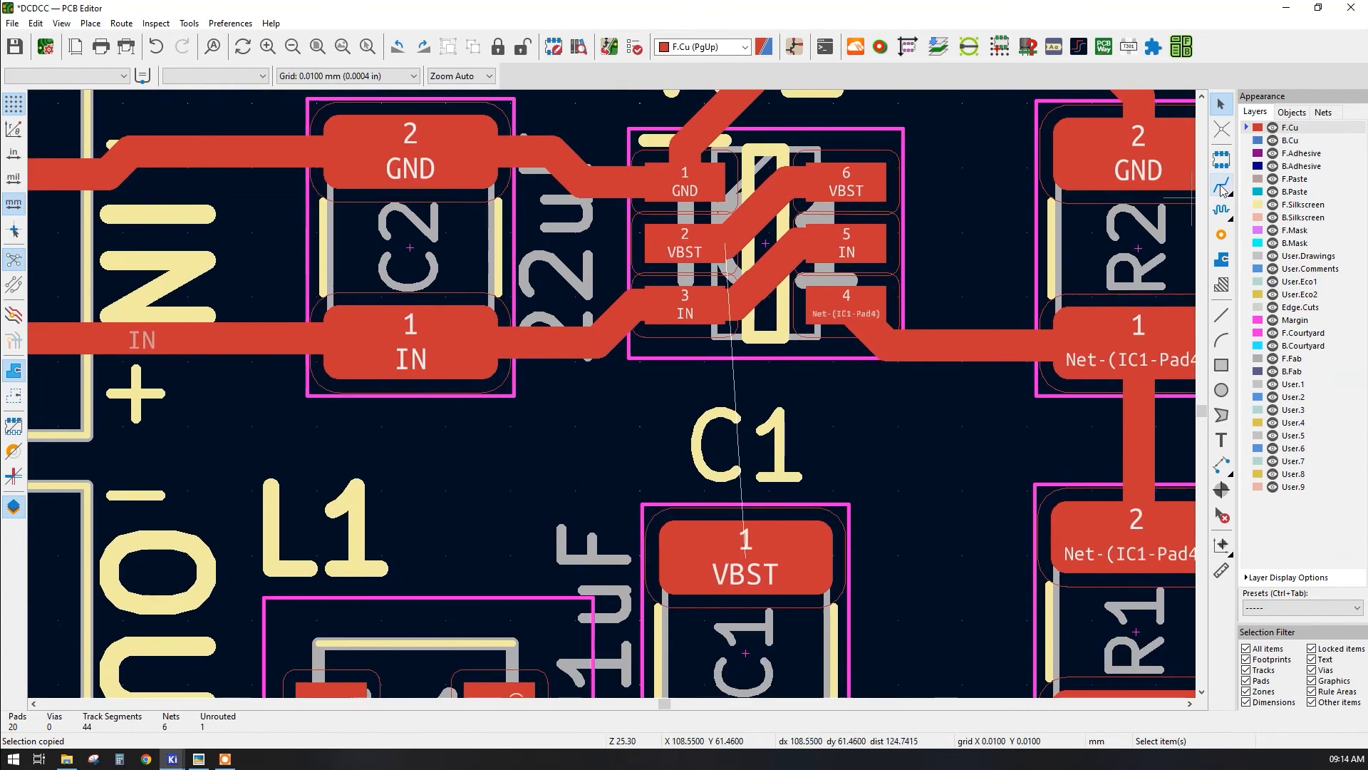
left_click(758, 515)
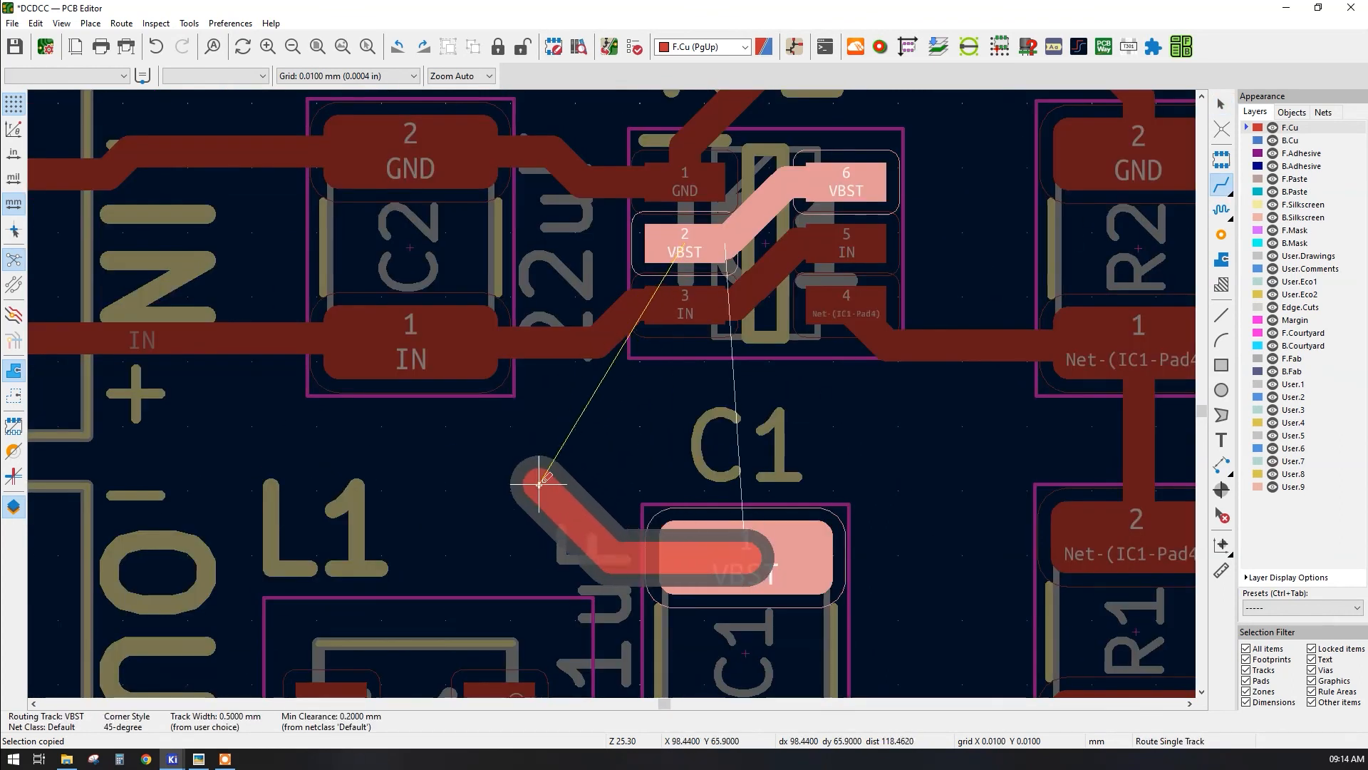
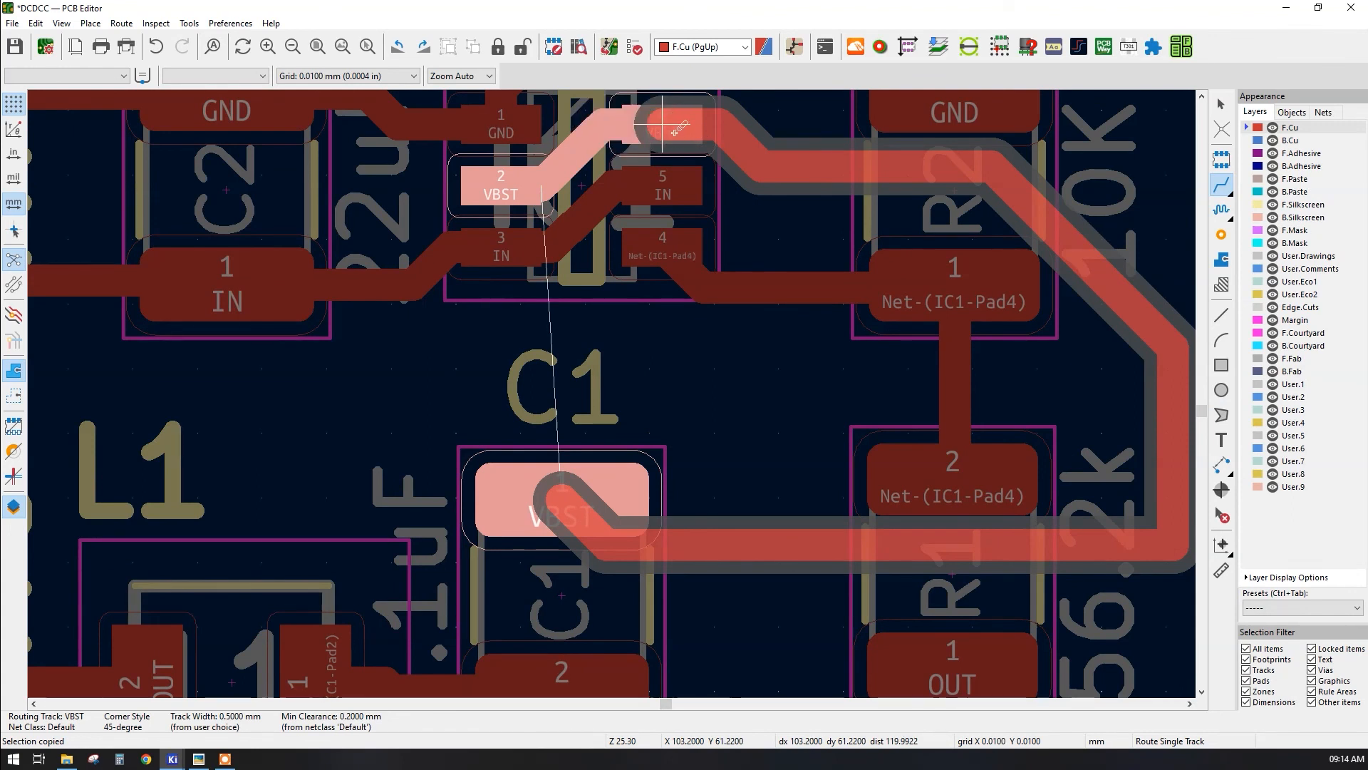
key("Escape")
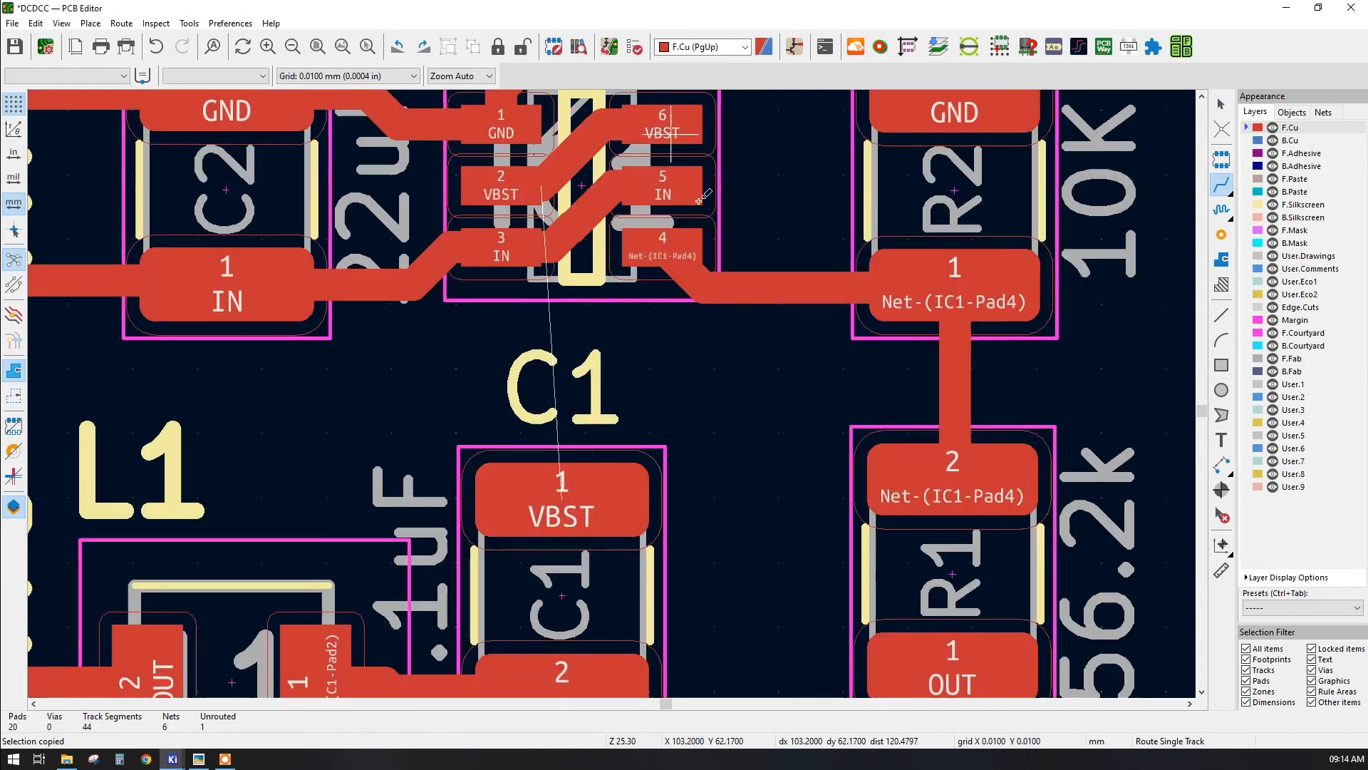
left_click(557, 507)
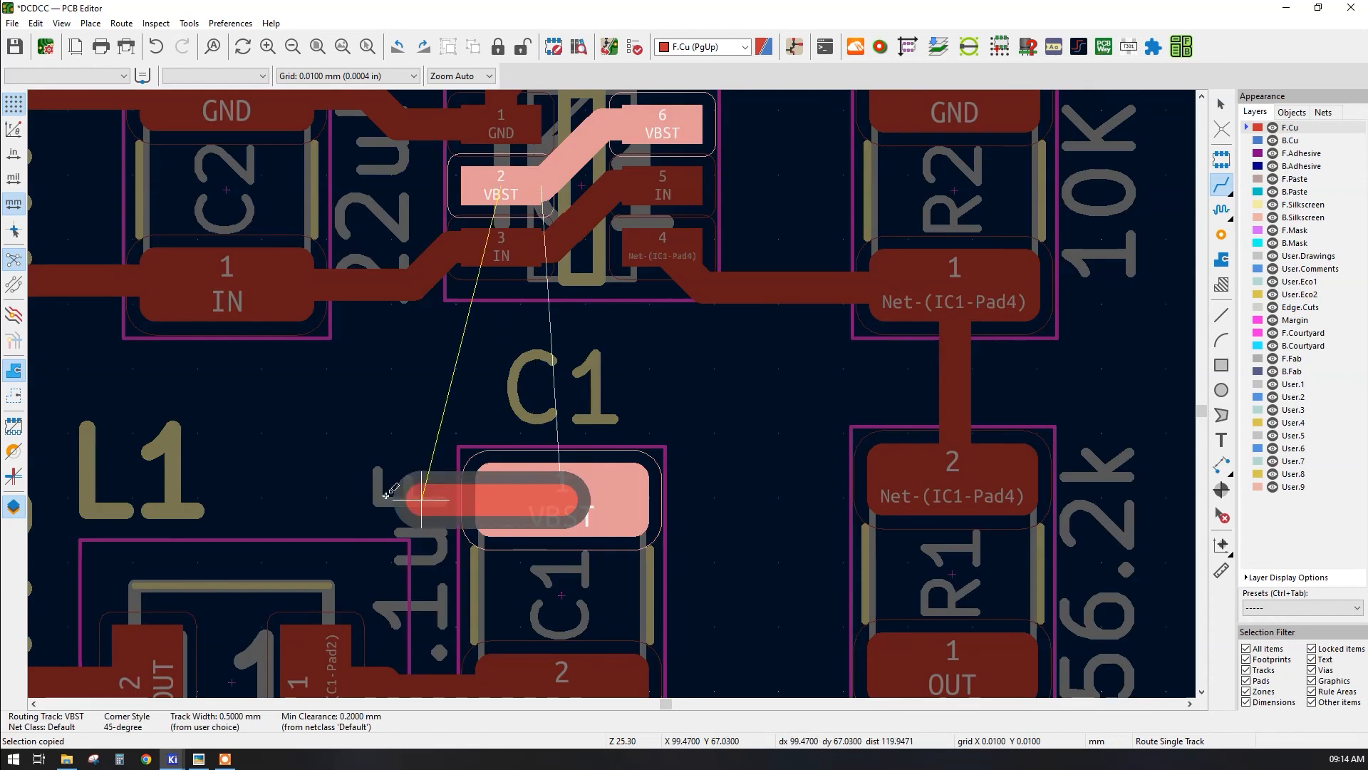
key("Escape")
- Route a 0.5 mm VBST track from C1's pad 1 to IC1's pad 2, crossing beneath the IN track on B.Cu between two vias
left_click(467, 497)
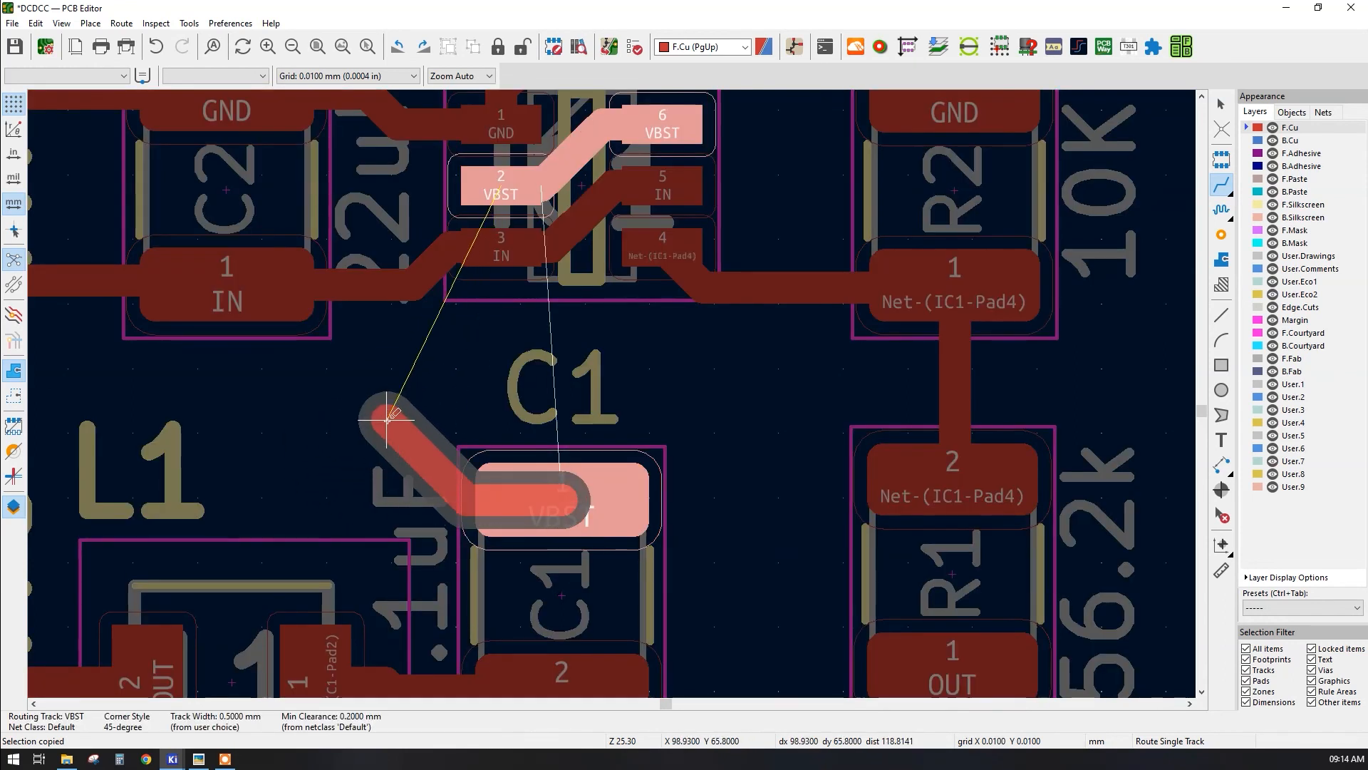
key("v")
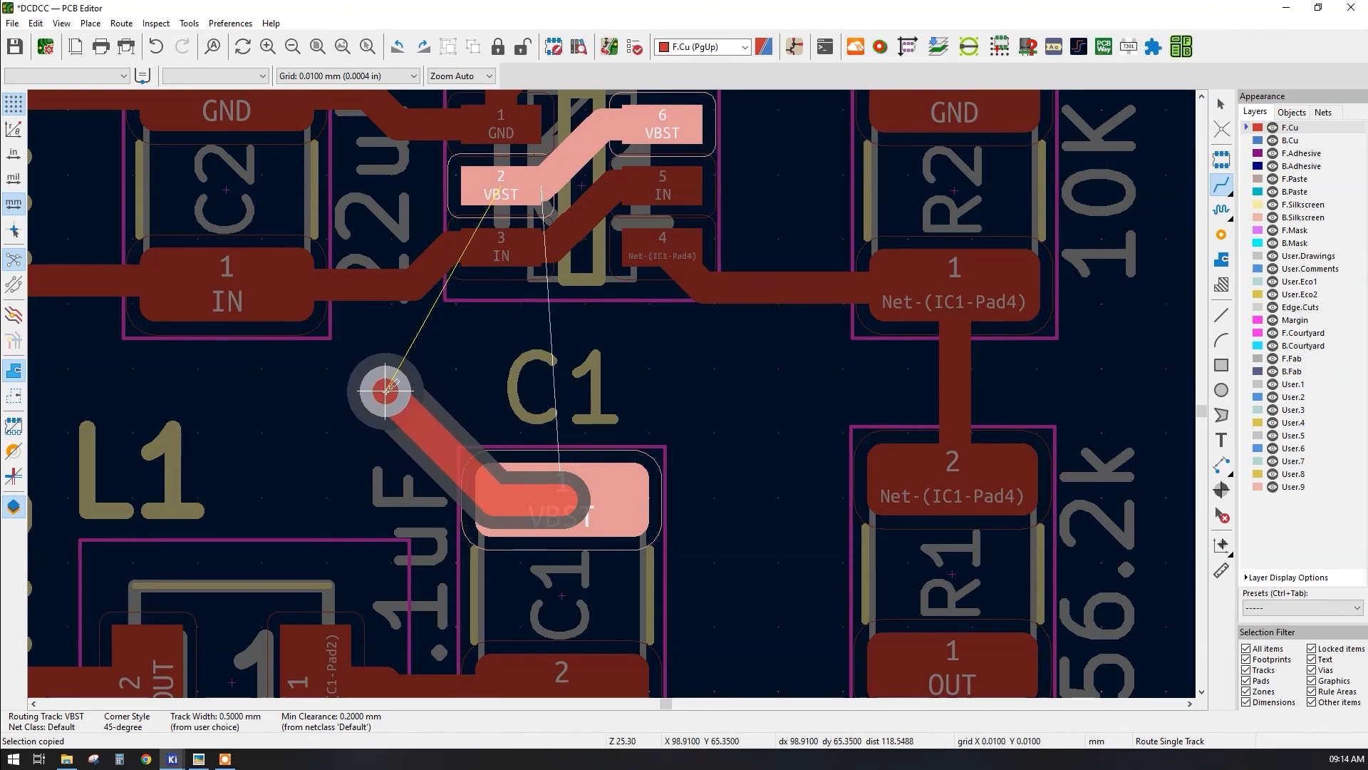
left_click(385, 391)
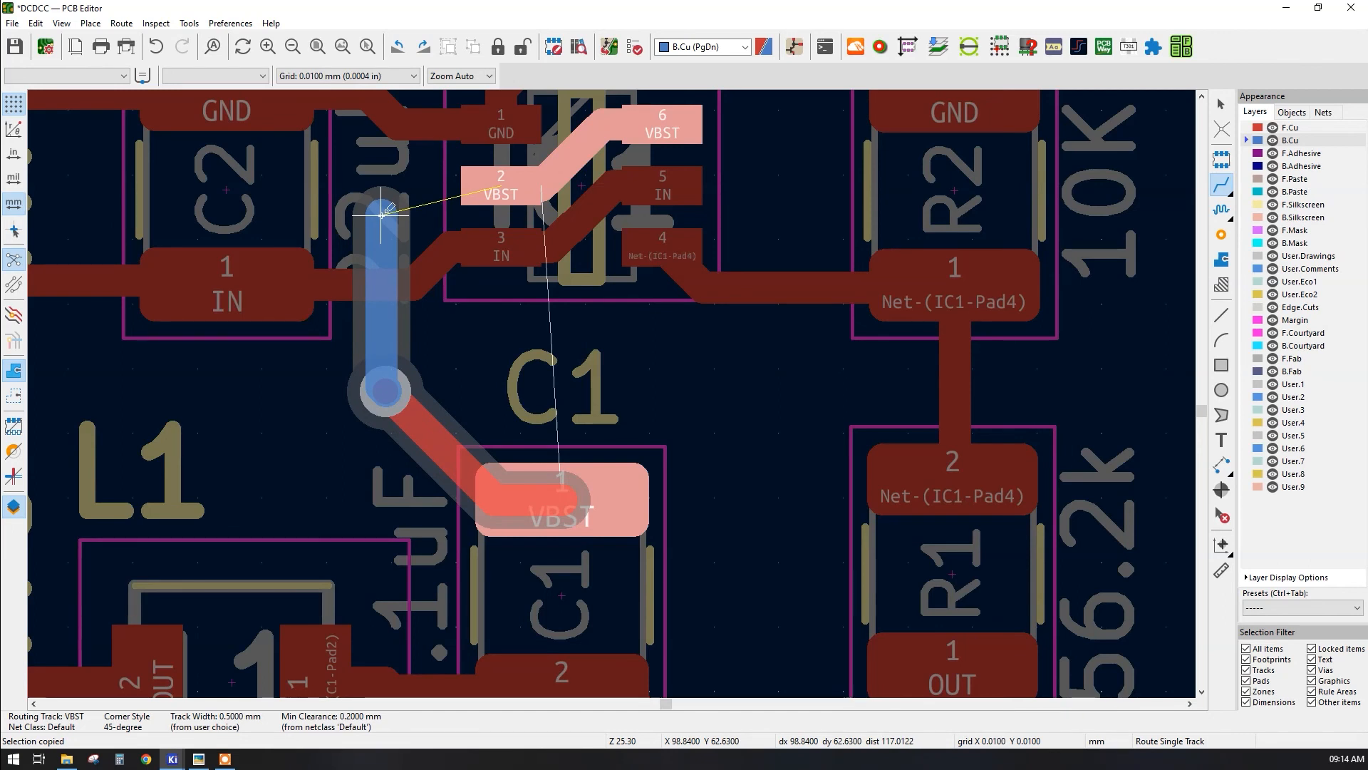
key("v")
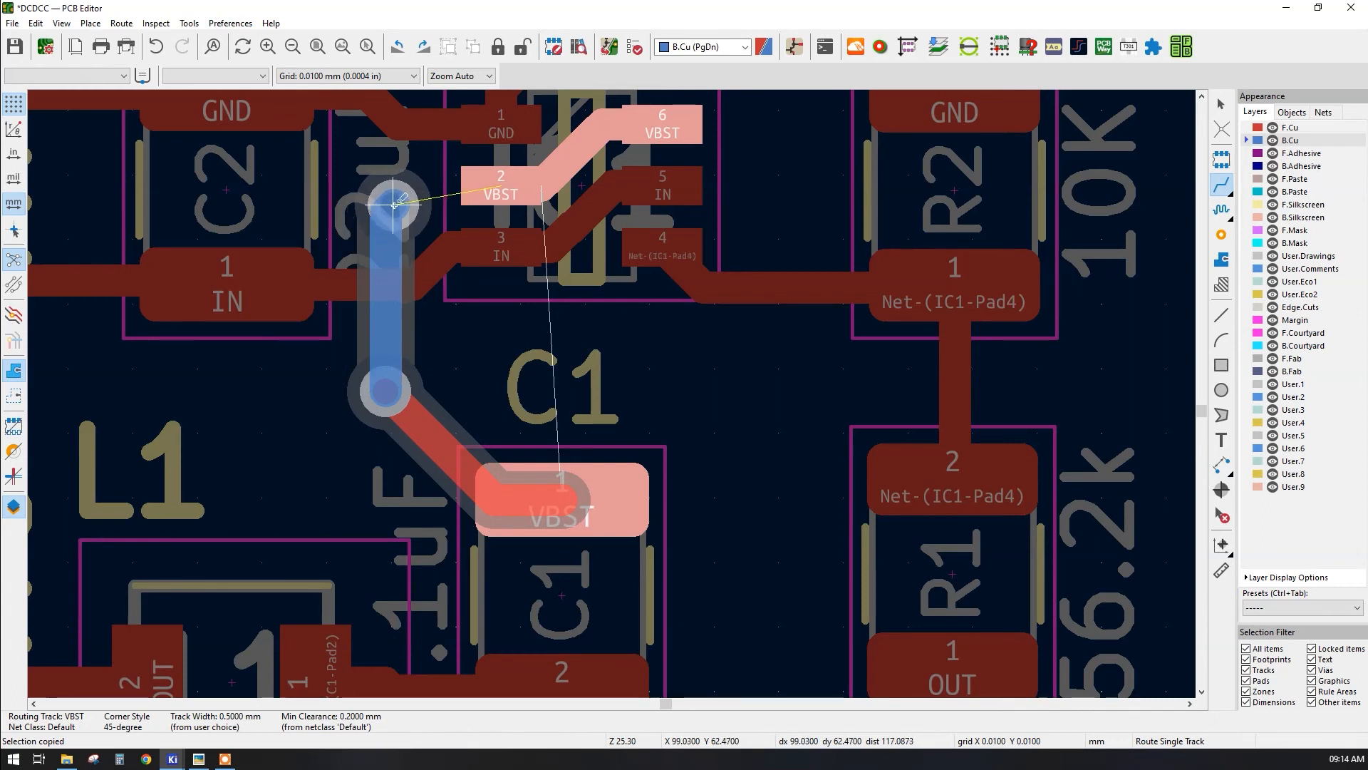
left_click(392, 198)
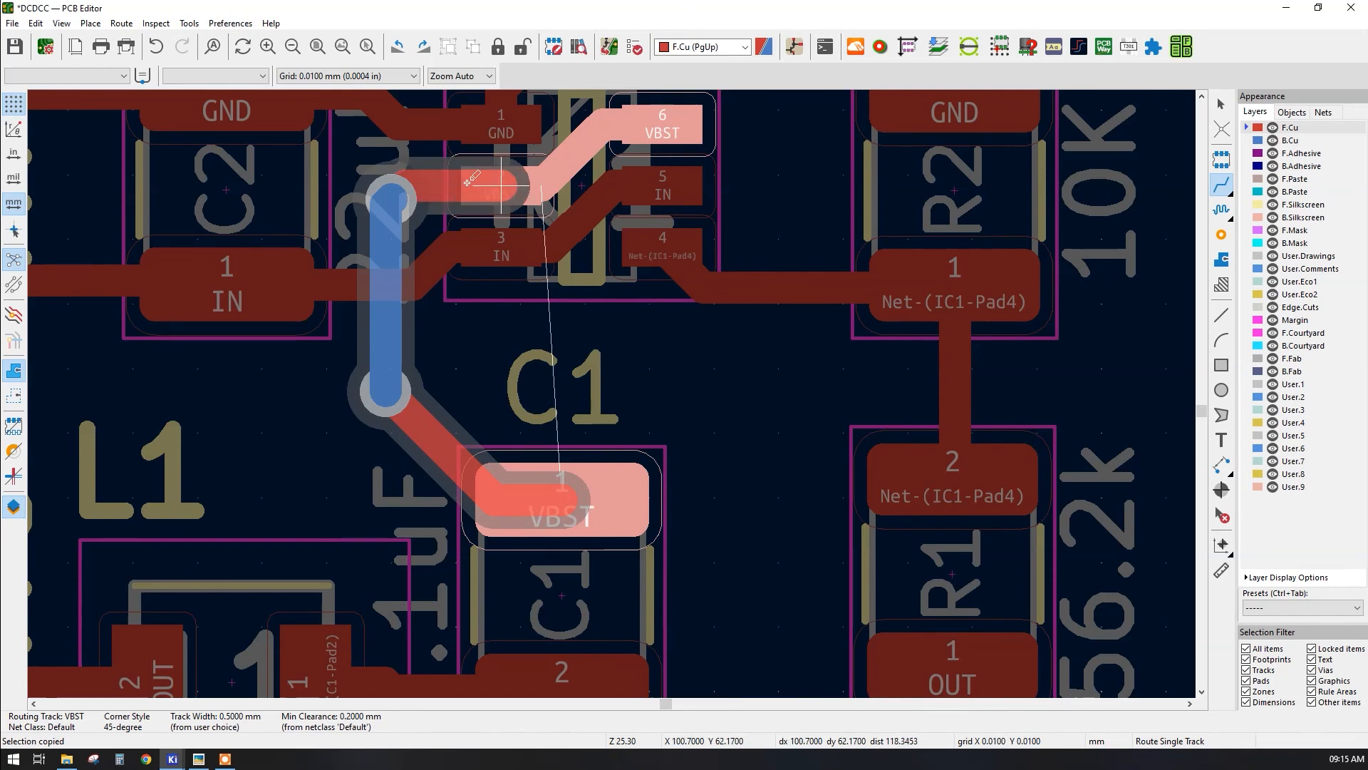
left_click(501, 184)
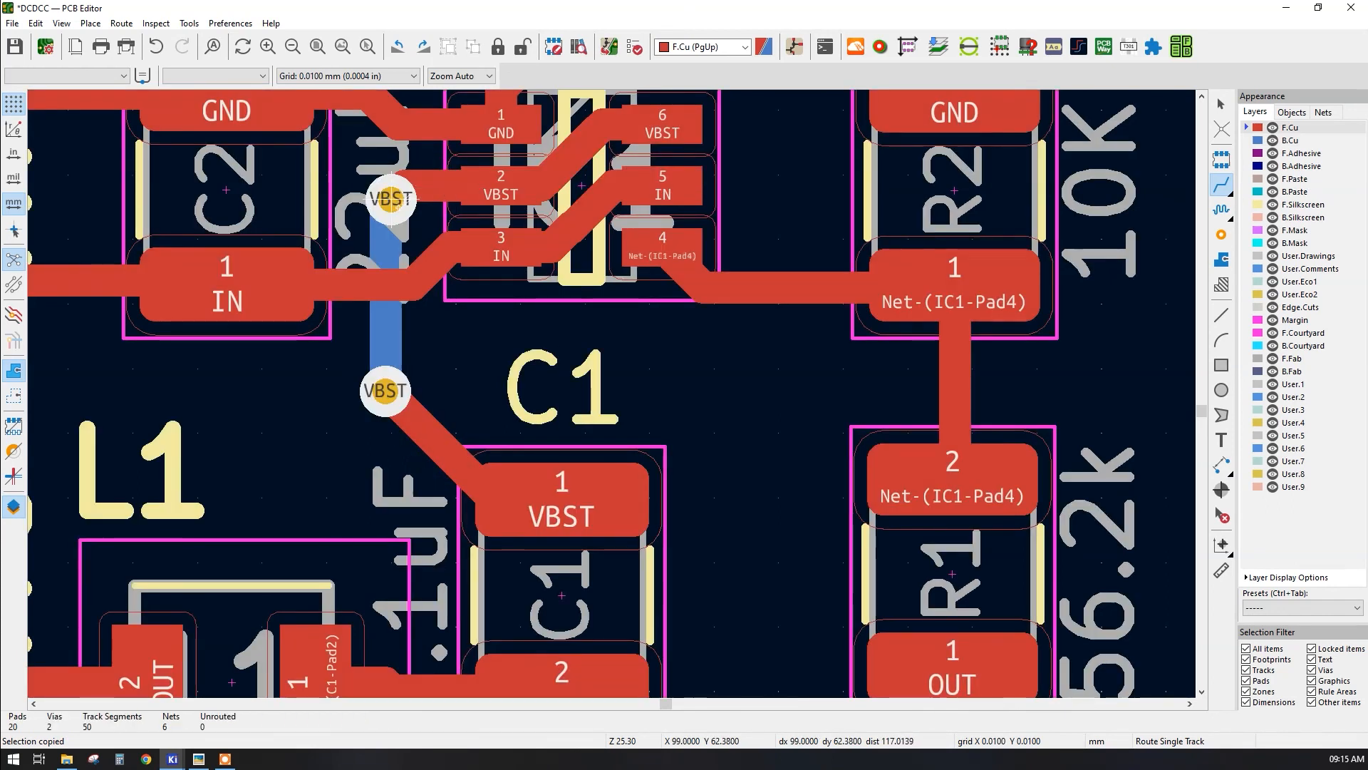
- Draw a 0.5 mm practice track in the empty area above IC1, changing between F.Cu and B.Cu through vias, and delete it
scroll(612, 391, "down", 3)
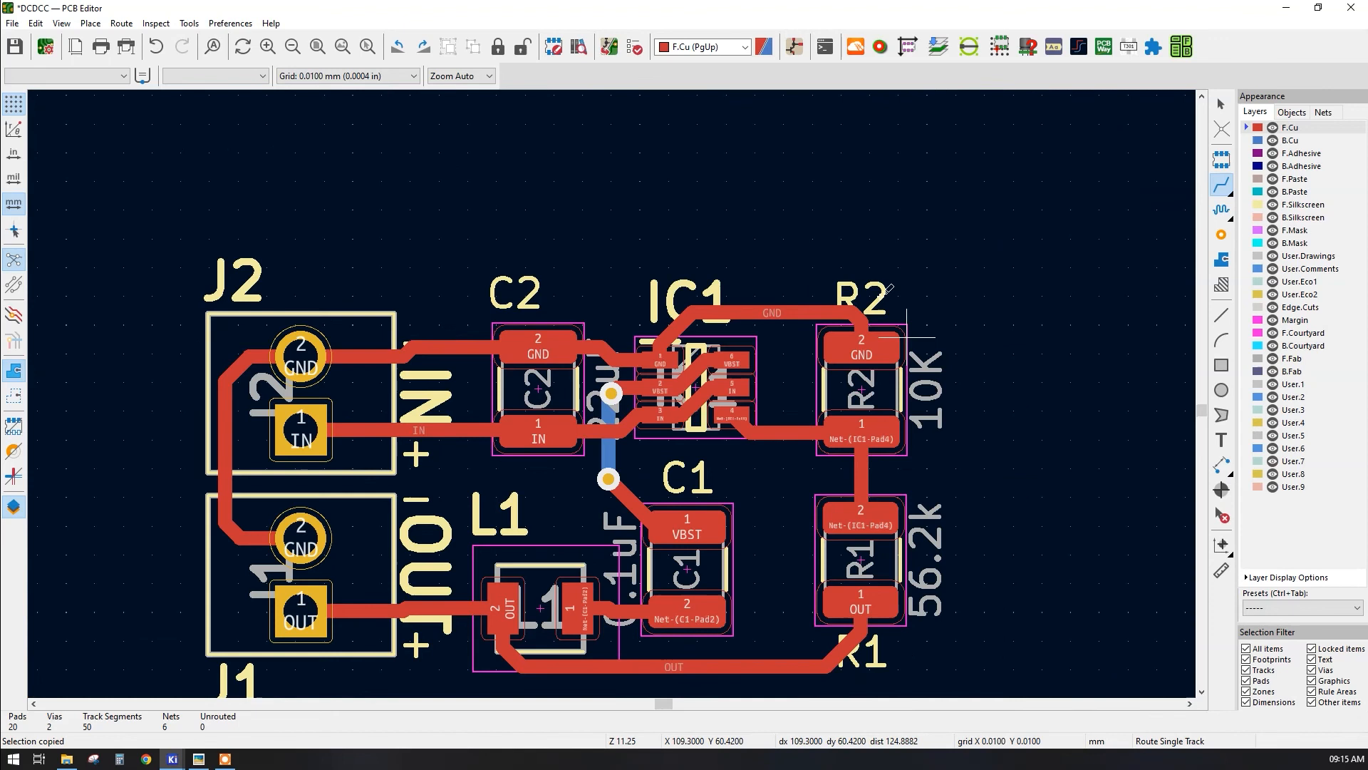
left_click(763, 197)
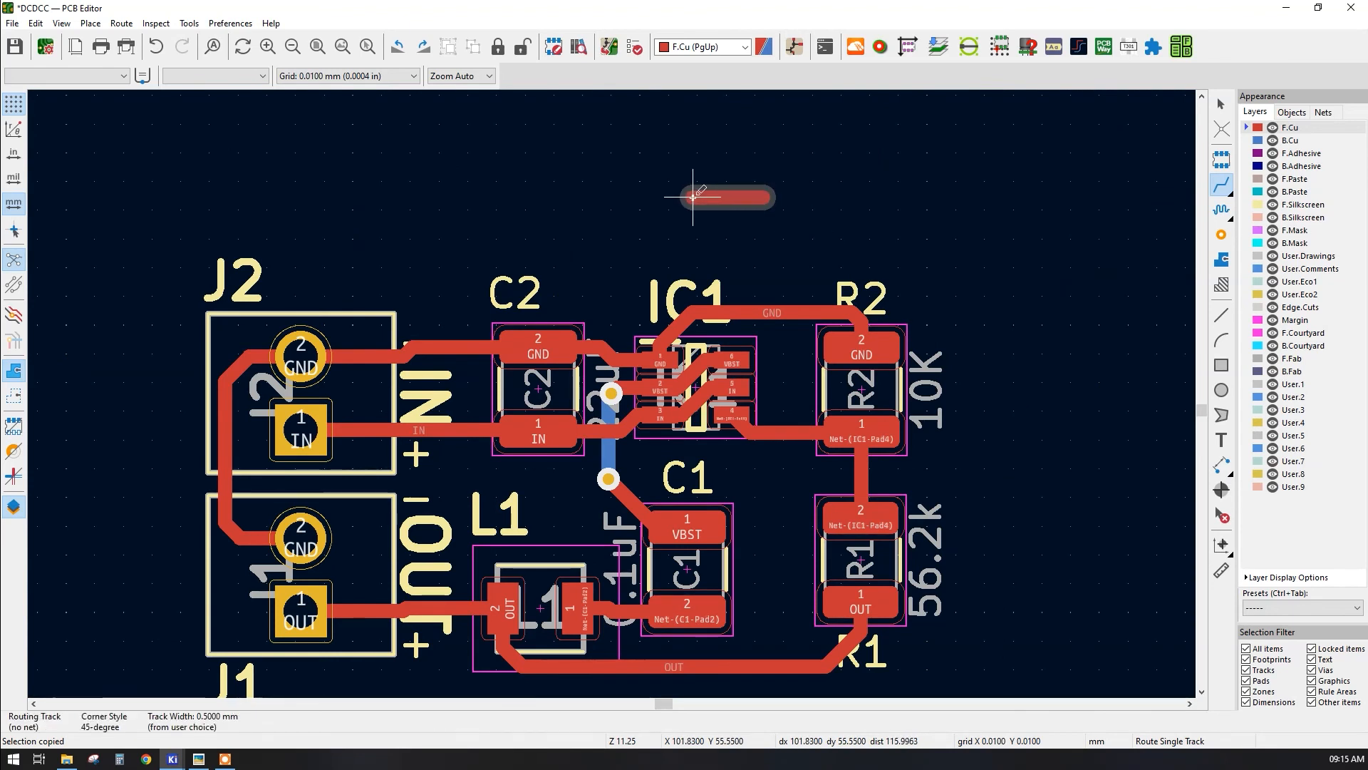
key("v")
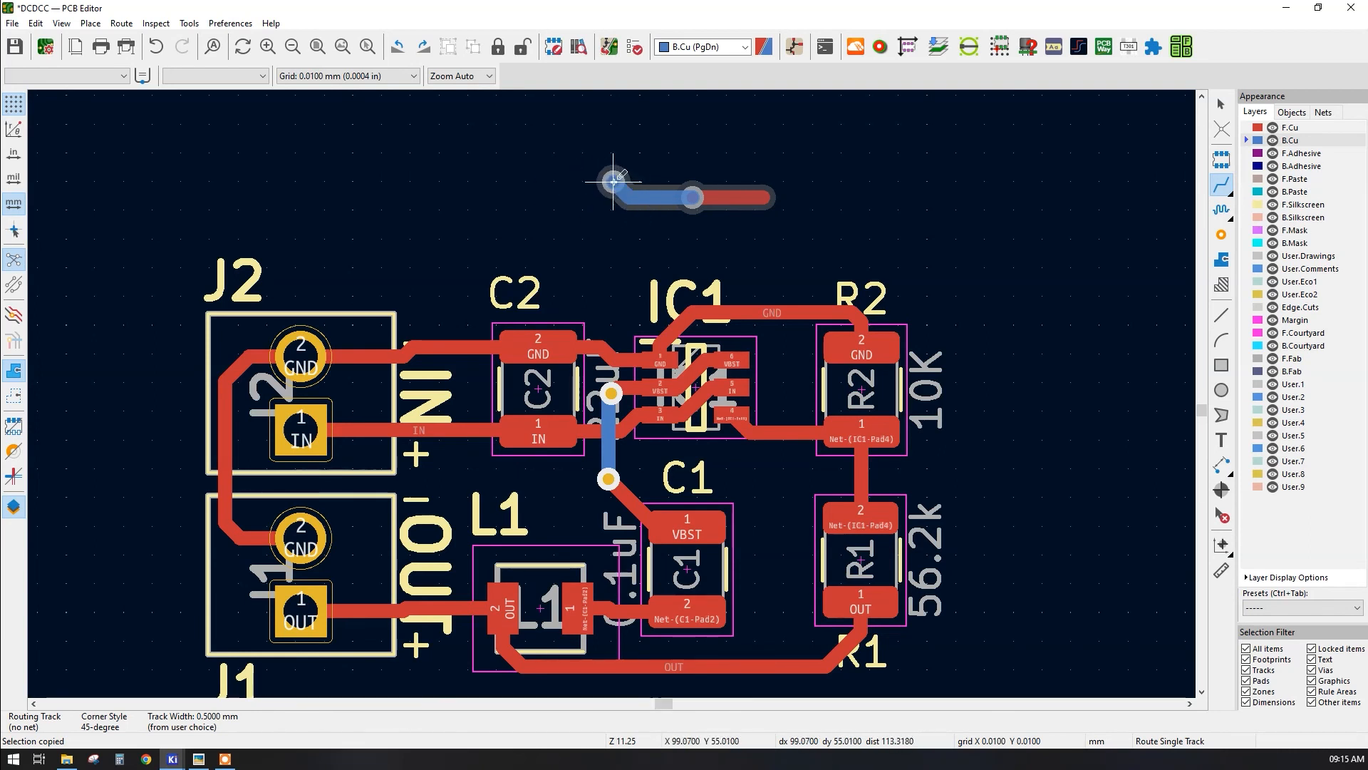
scroll(612, 198, "up", 3)
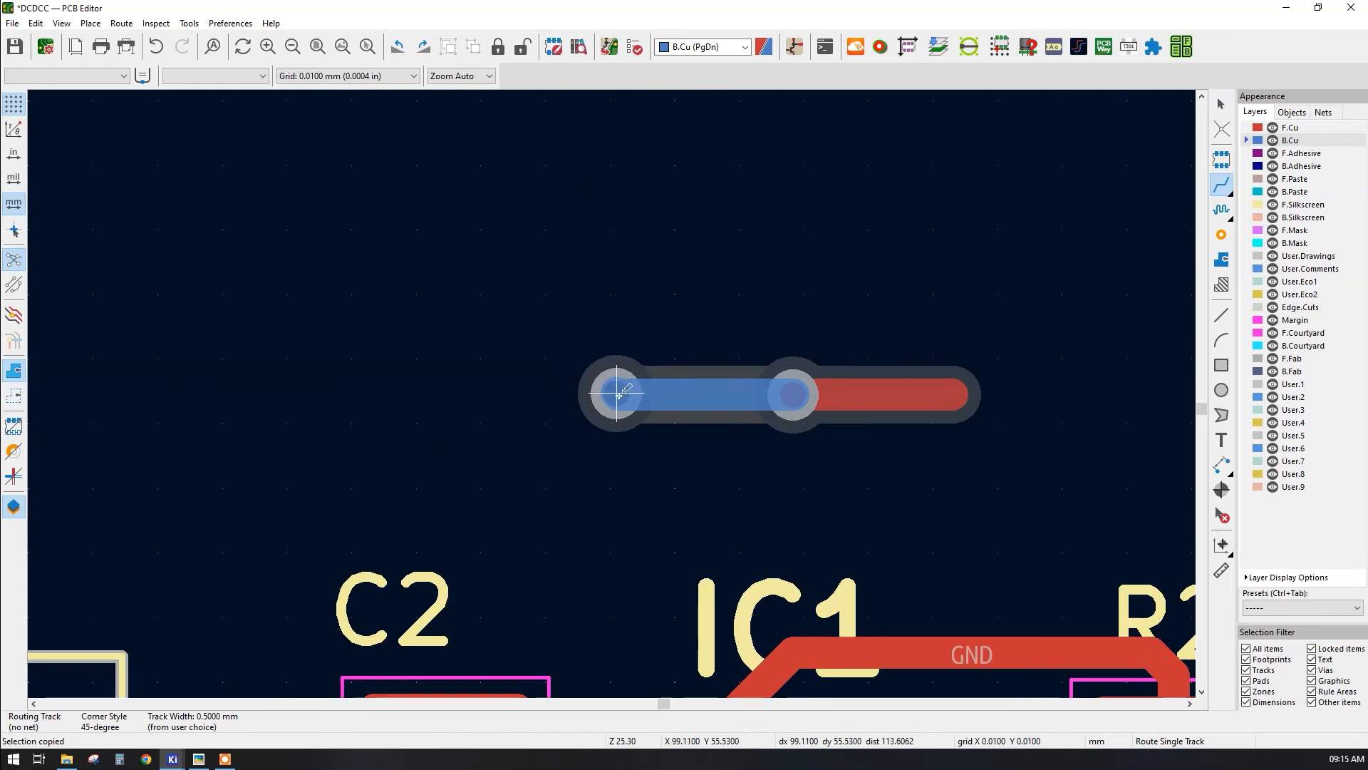
key("Page_Up")
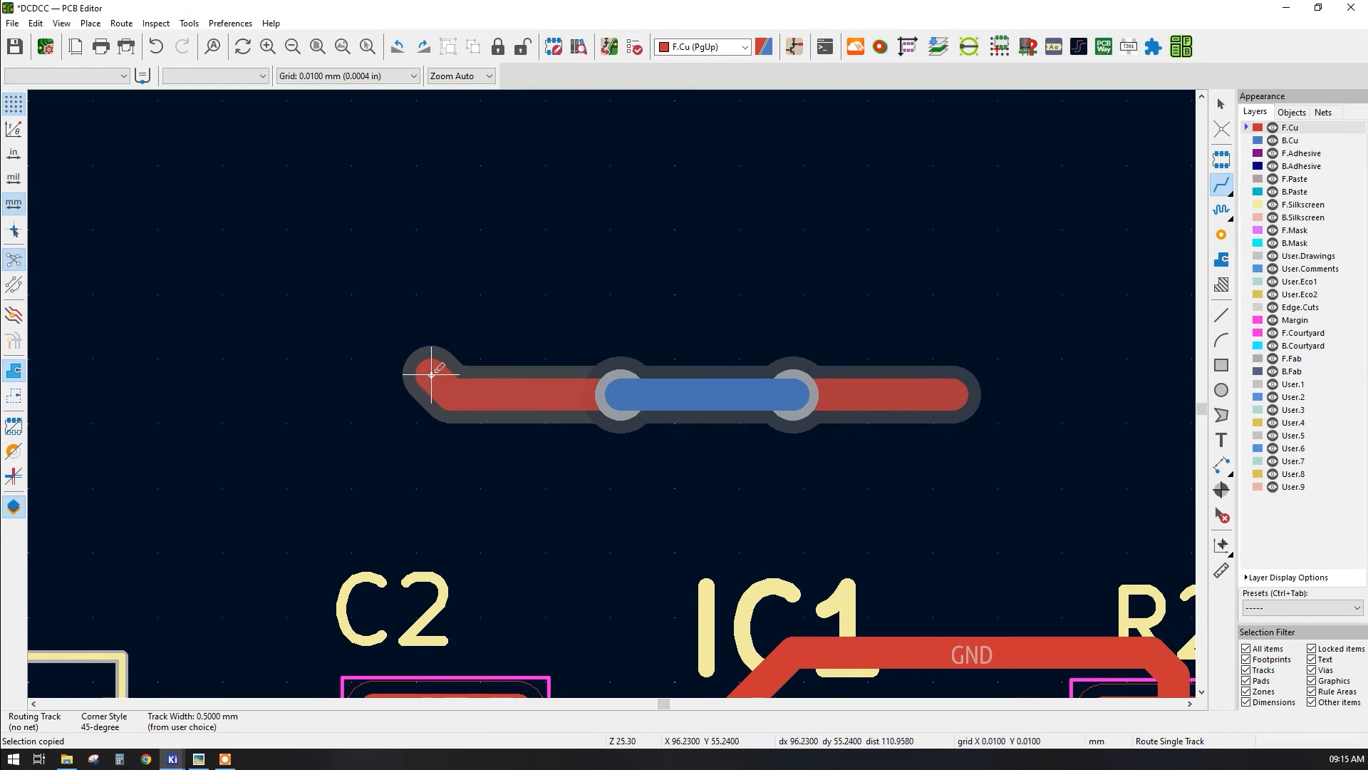
double_click(398, 391)
key("Escape")
scroll(934, 384, "down", 3)
left_click_drag(1059, 413, 617, 344)
key("Delete")
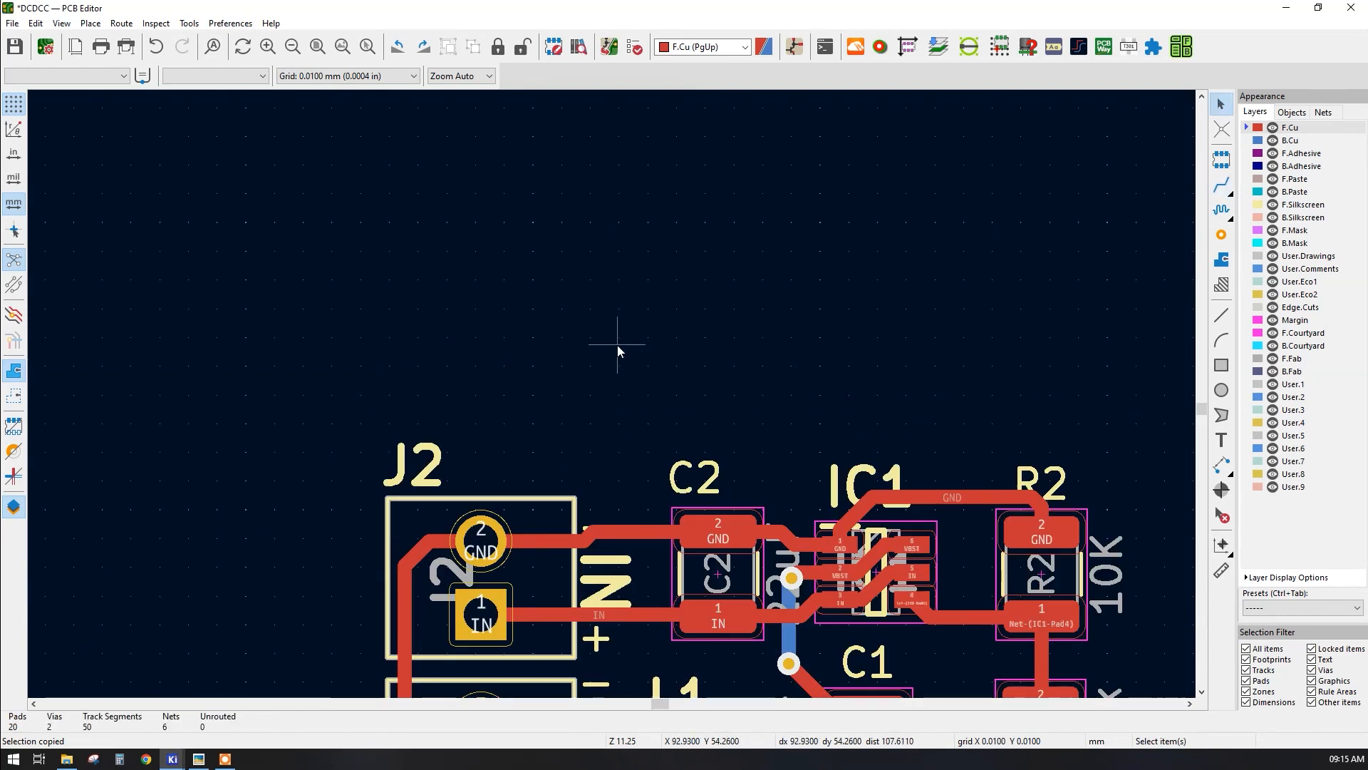
- Hide the F.Fab and B.Fab layers
middle_click_drag(790, 466, 671, 198)
middle_click_drag(683, 483, 694, 456)
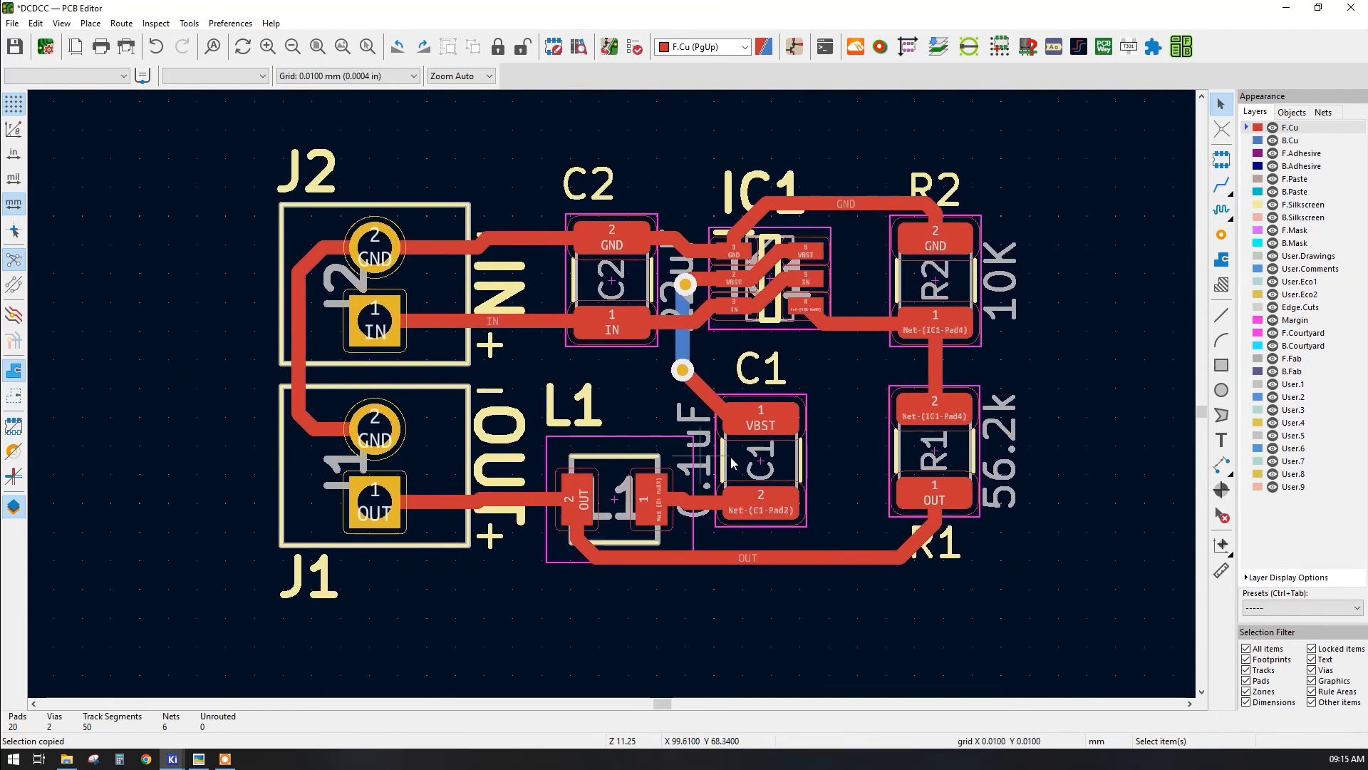
left_click(1273, 360)
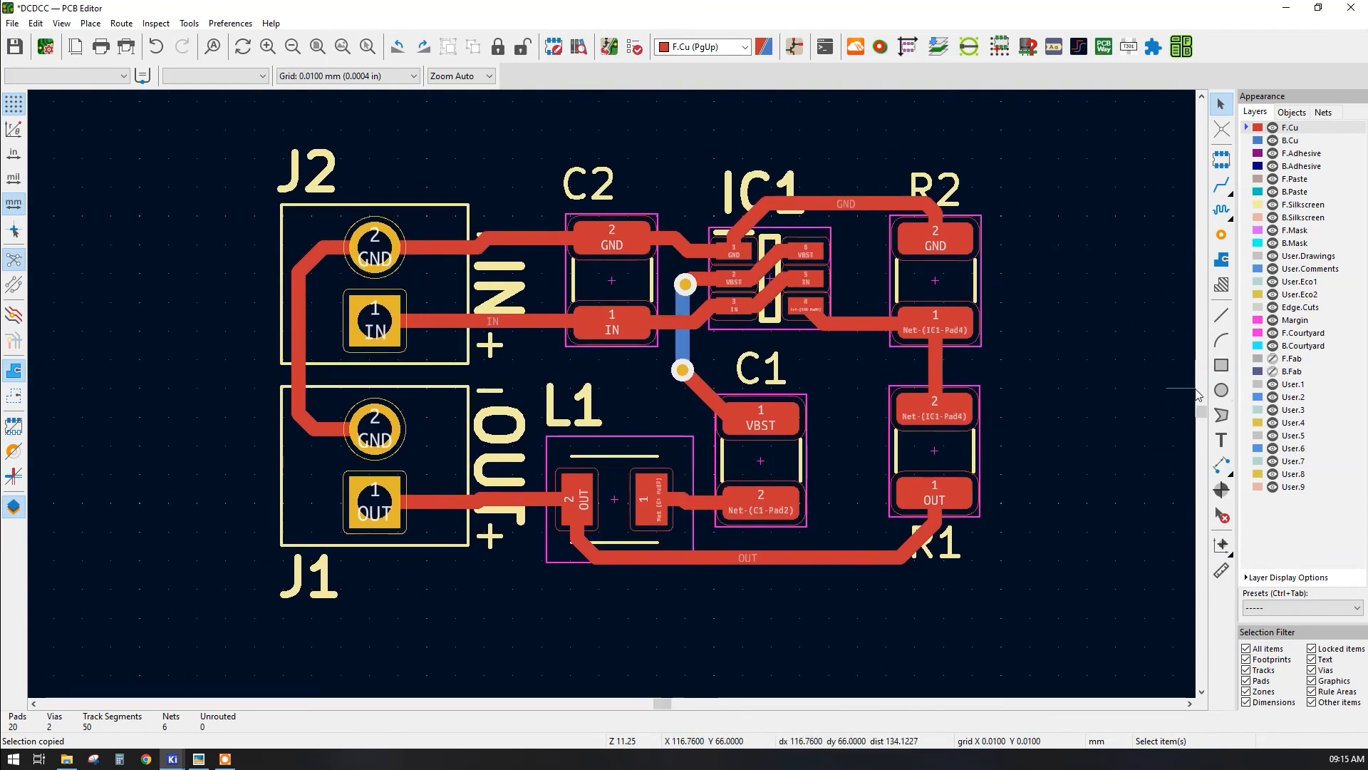
- Draw a rectangular board outline about 27.7 mm by 17.7 mm on Edge.Cuts around all the components
scroll(603, 433, "down", 3)
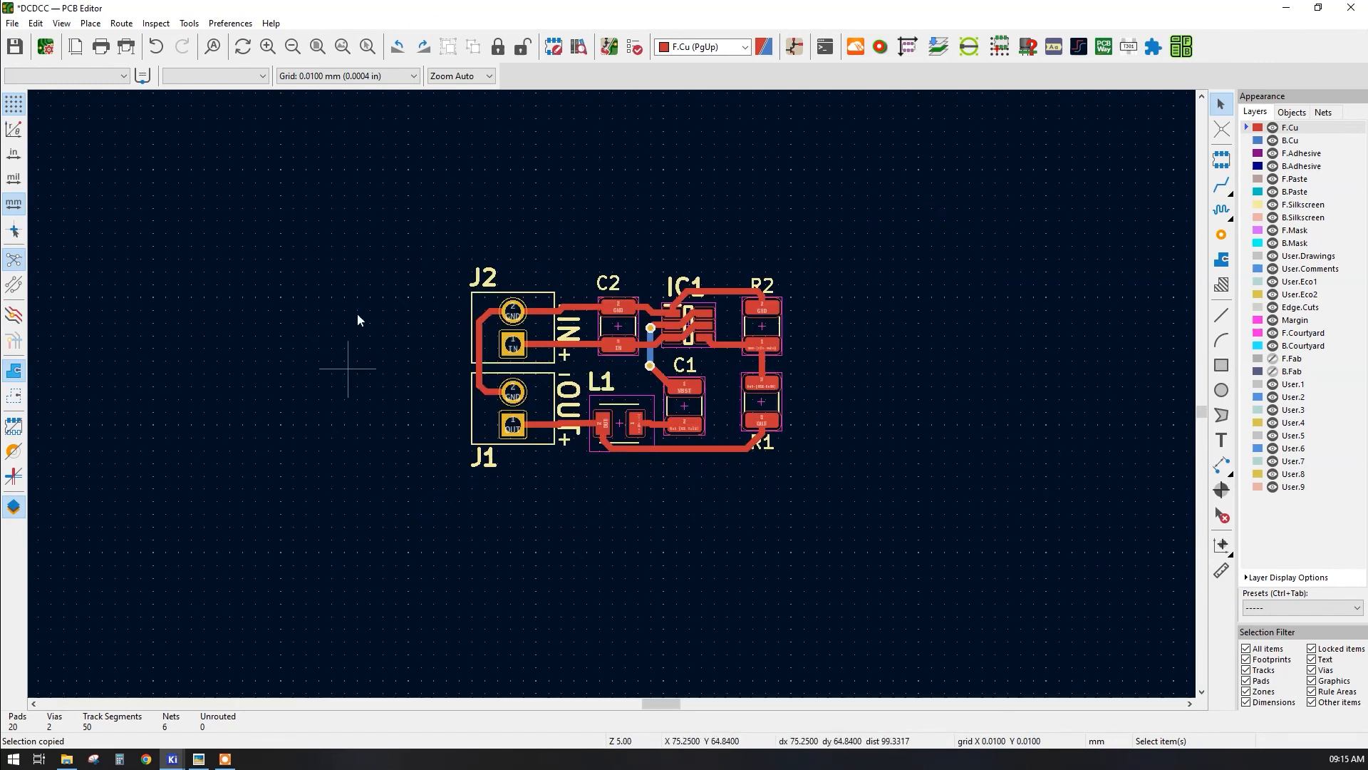
left_click(1299, 307)
left_click(1221, 365)
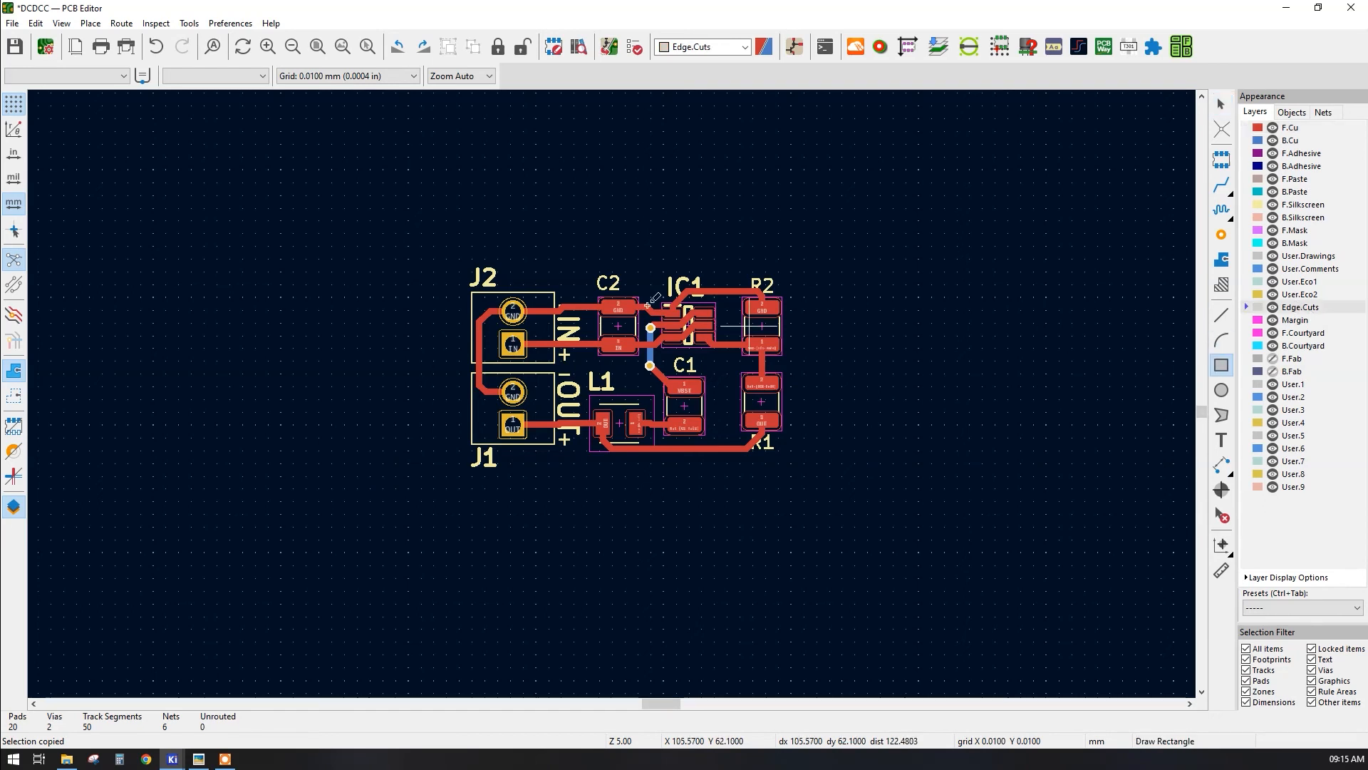
left_click(449, 255)
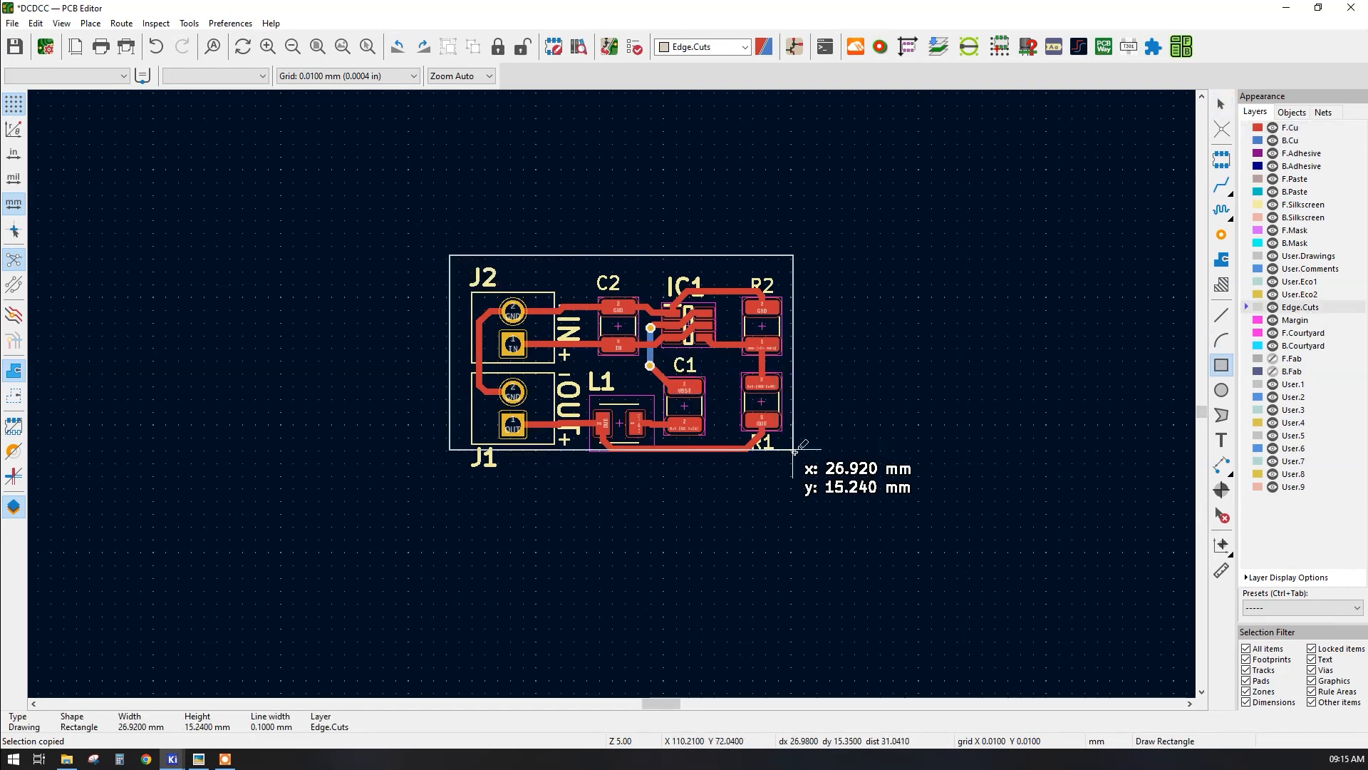
left_click(803, 480)
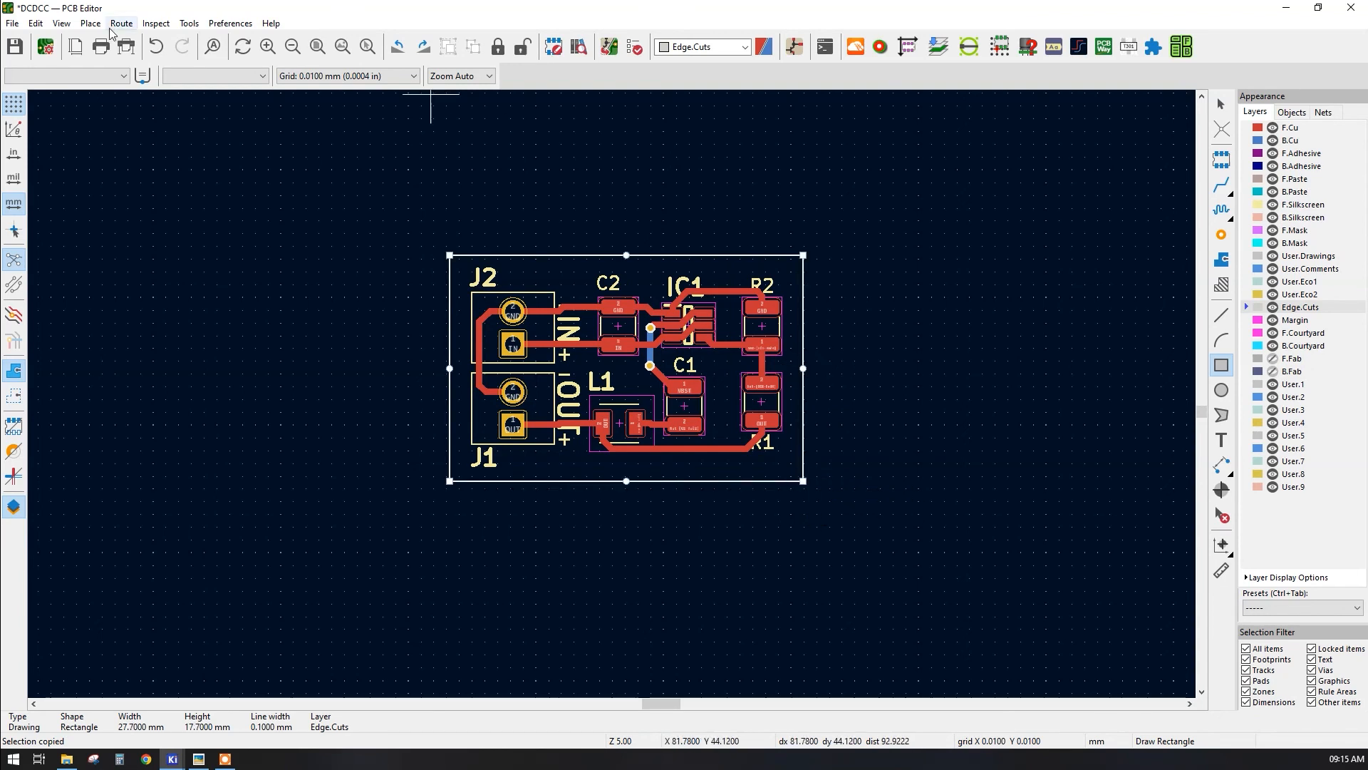
key("Escape")
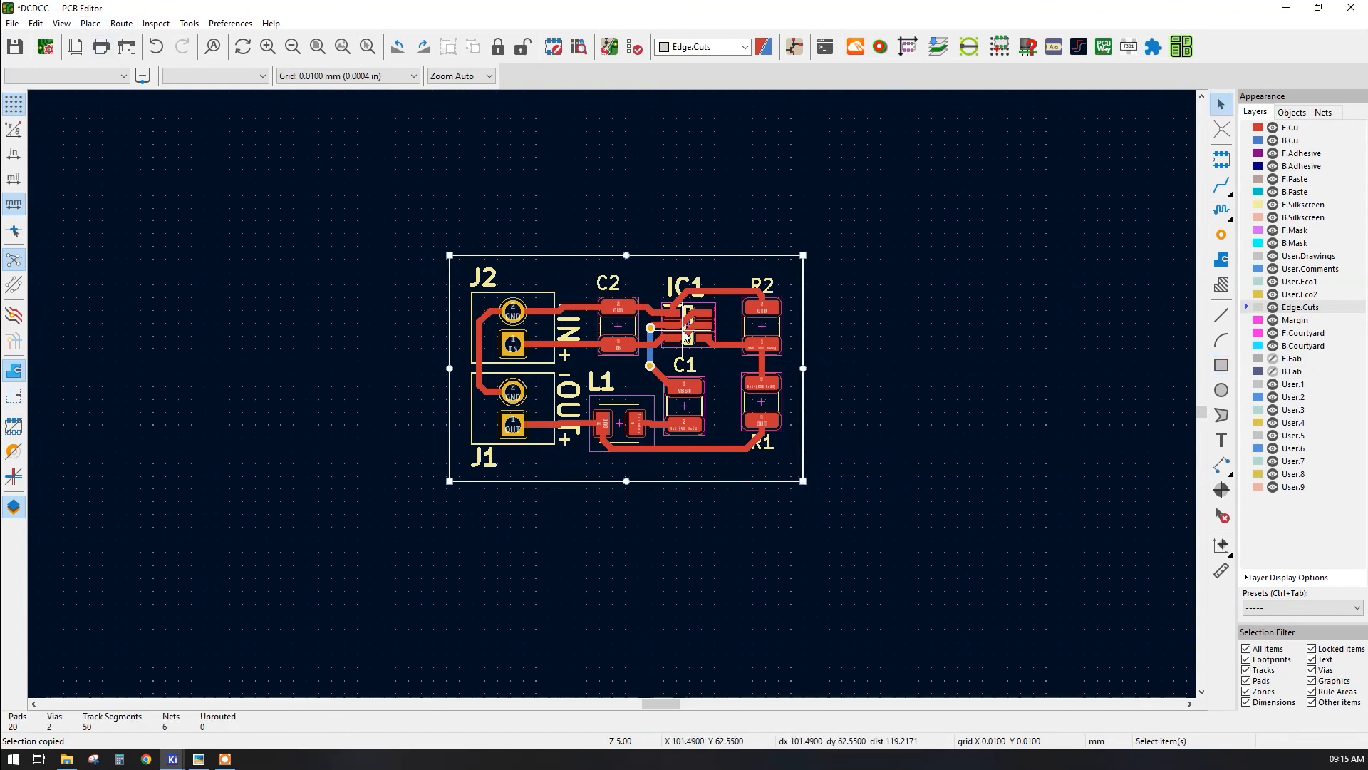
right_click(625, 192)
key("ctrl+c")
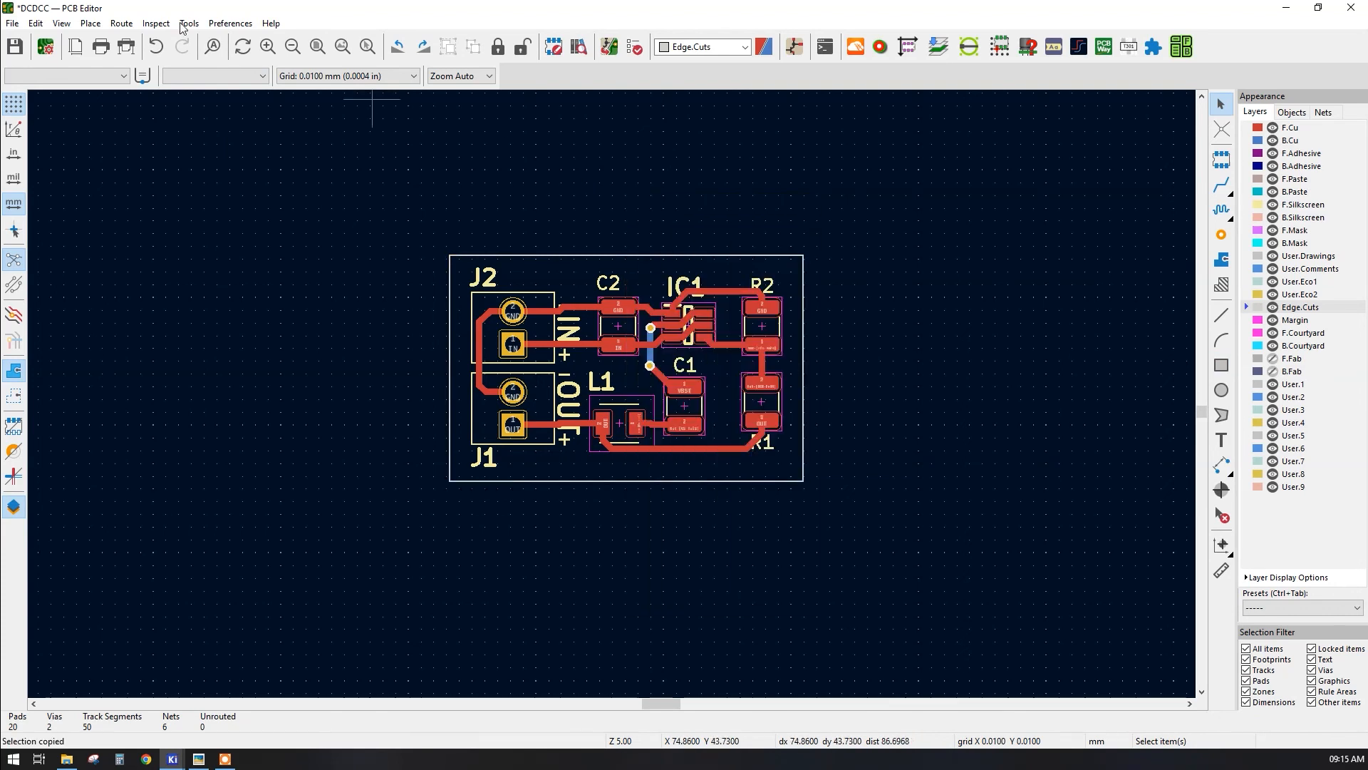
- Open the board in the 3D viewer, rotate it to inspect the components, and close the viewer
left_click(60, 23)
left_click(70, 76)
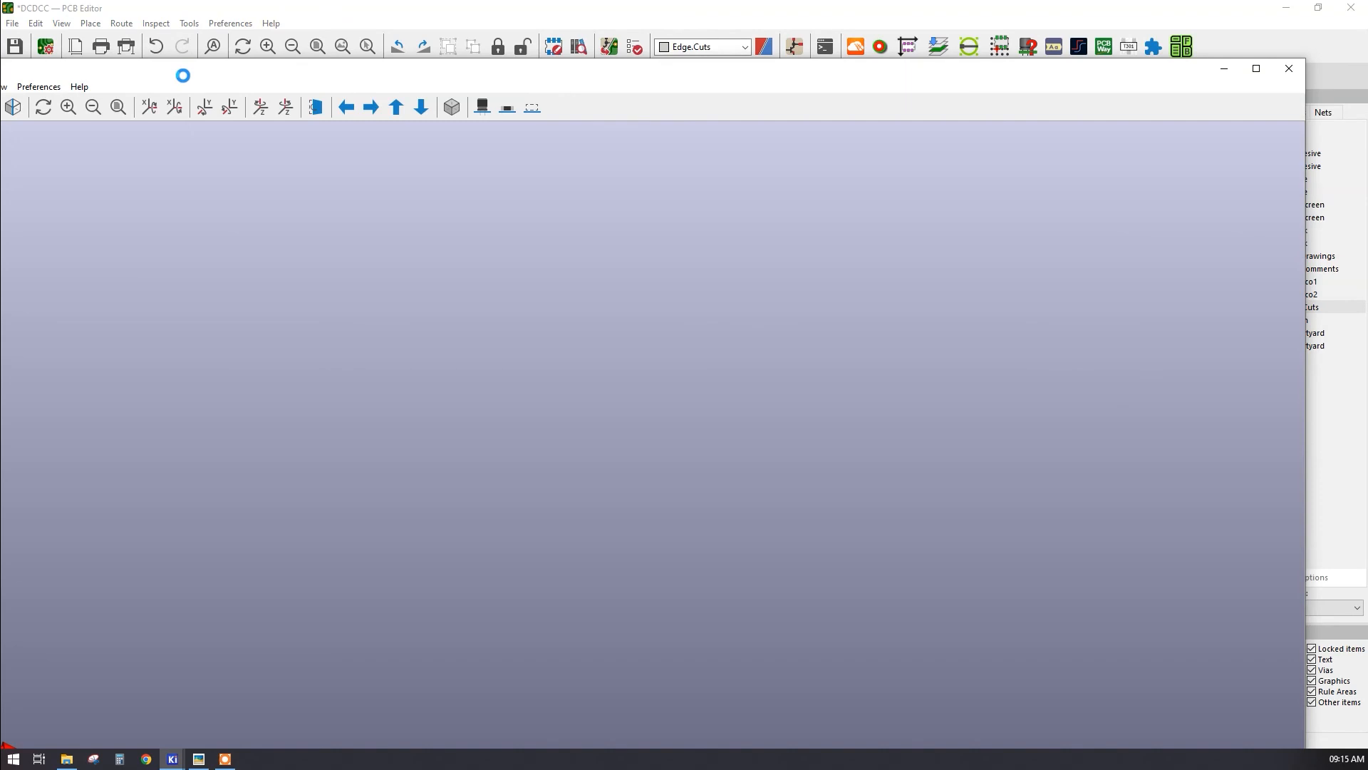
left_click_drag(252, 76, 333, 36)
left_click_drag(759, 475, 1011, 567)
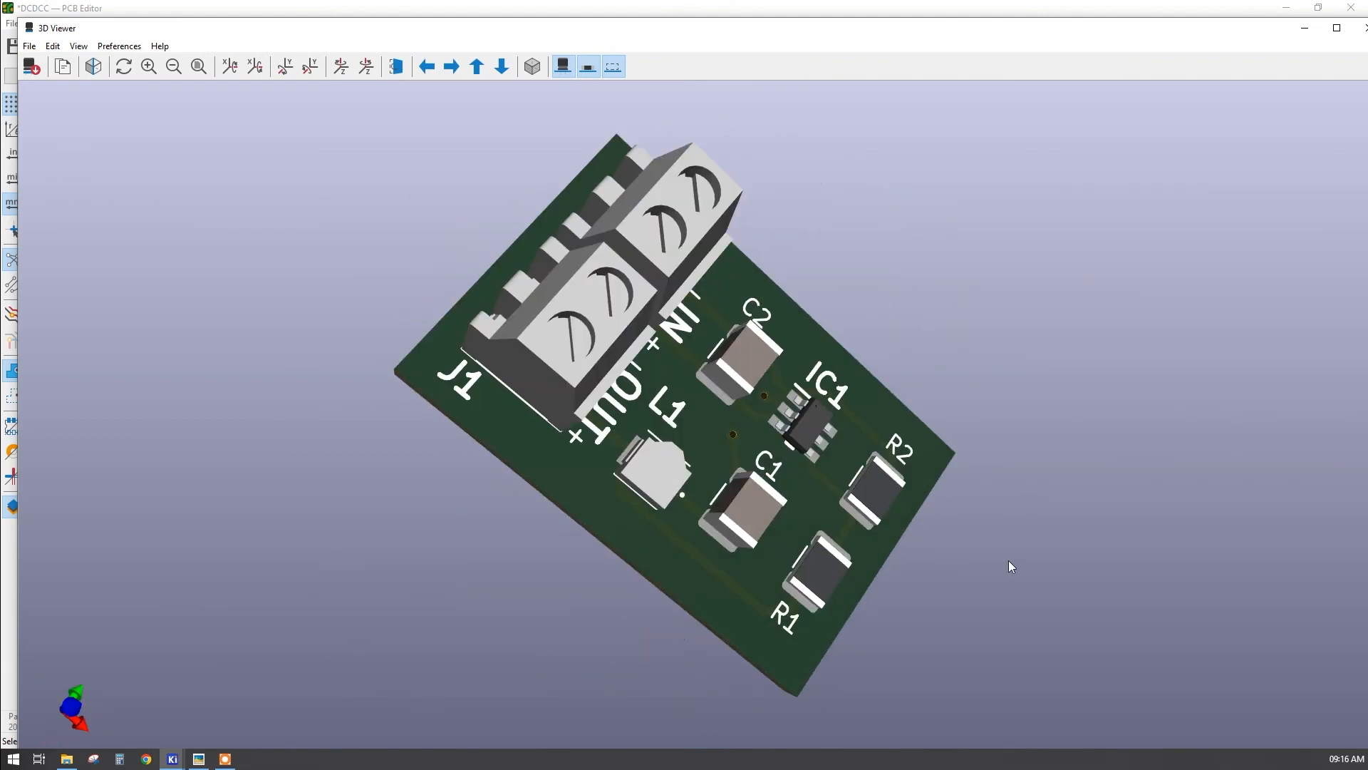
left_click(1364, 28)
- Add the text "Amazing Automation" on F.Silkscreen and place it below the OUT track, just inside the board's lower edge
left_click(1008, 463)
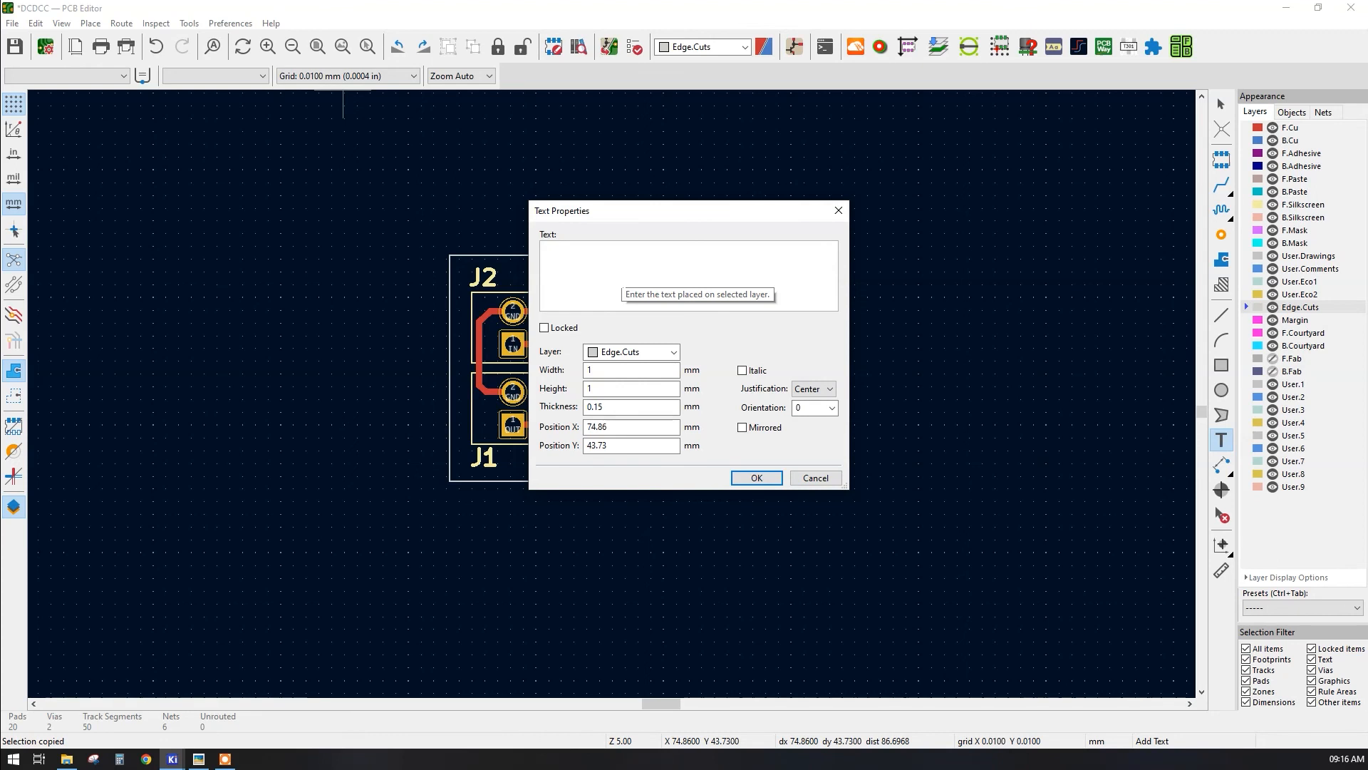
type("Amazing")
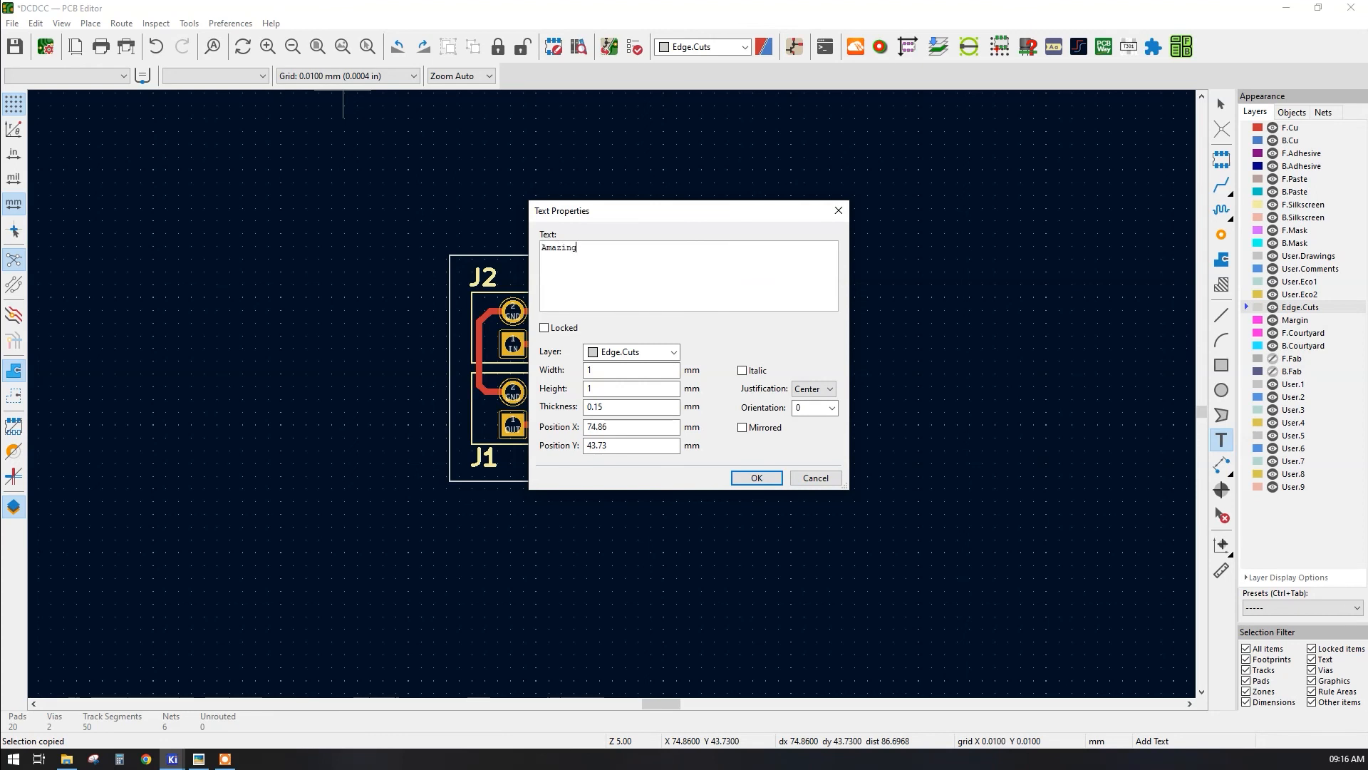
type(" Automation")
left_click(638, 352)
left_click(624, 442)
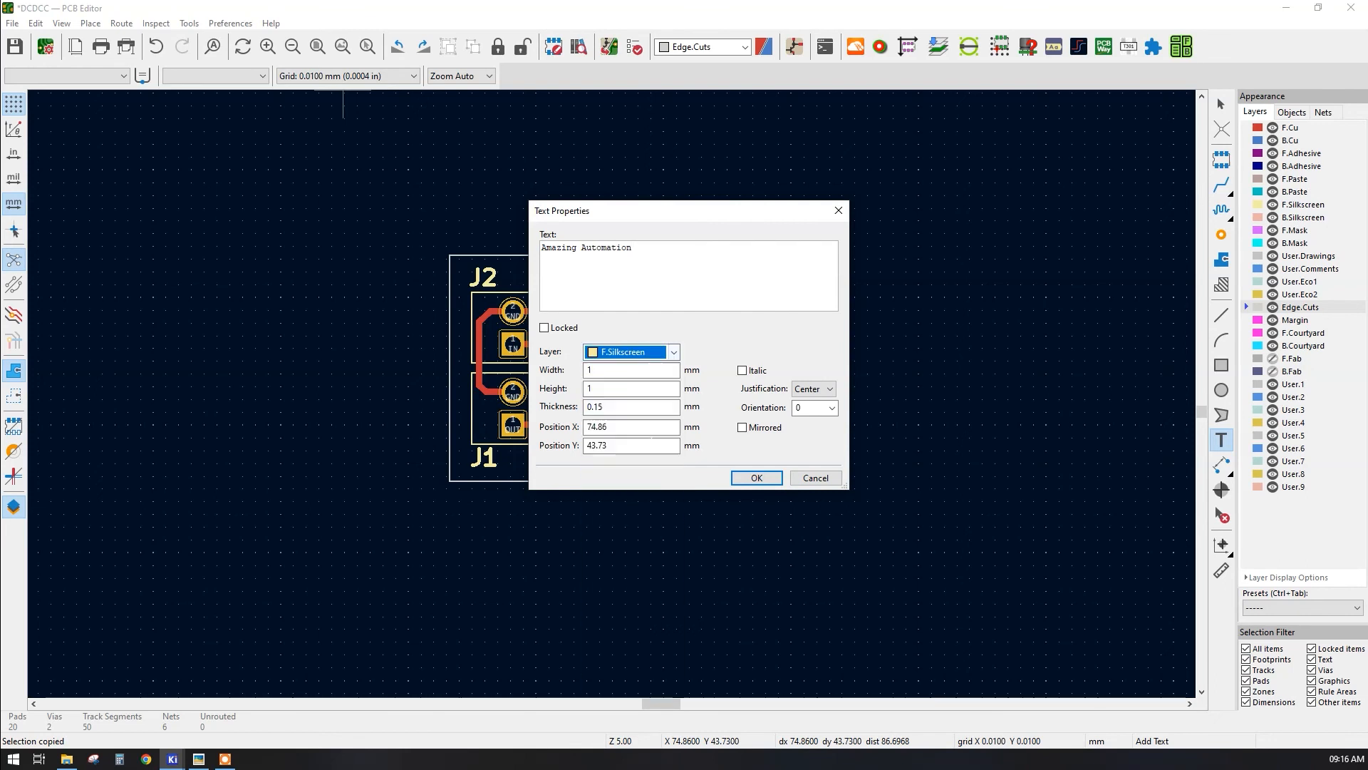
left_click(757, 478)
scroll(520, 344, "up", 5)
scroll(520, 345, "down", 3)
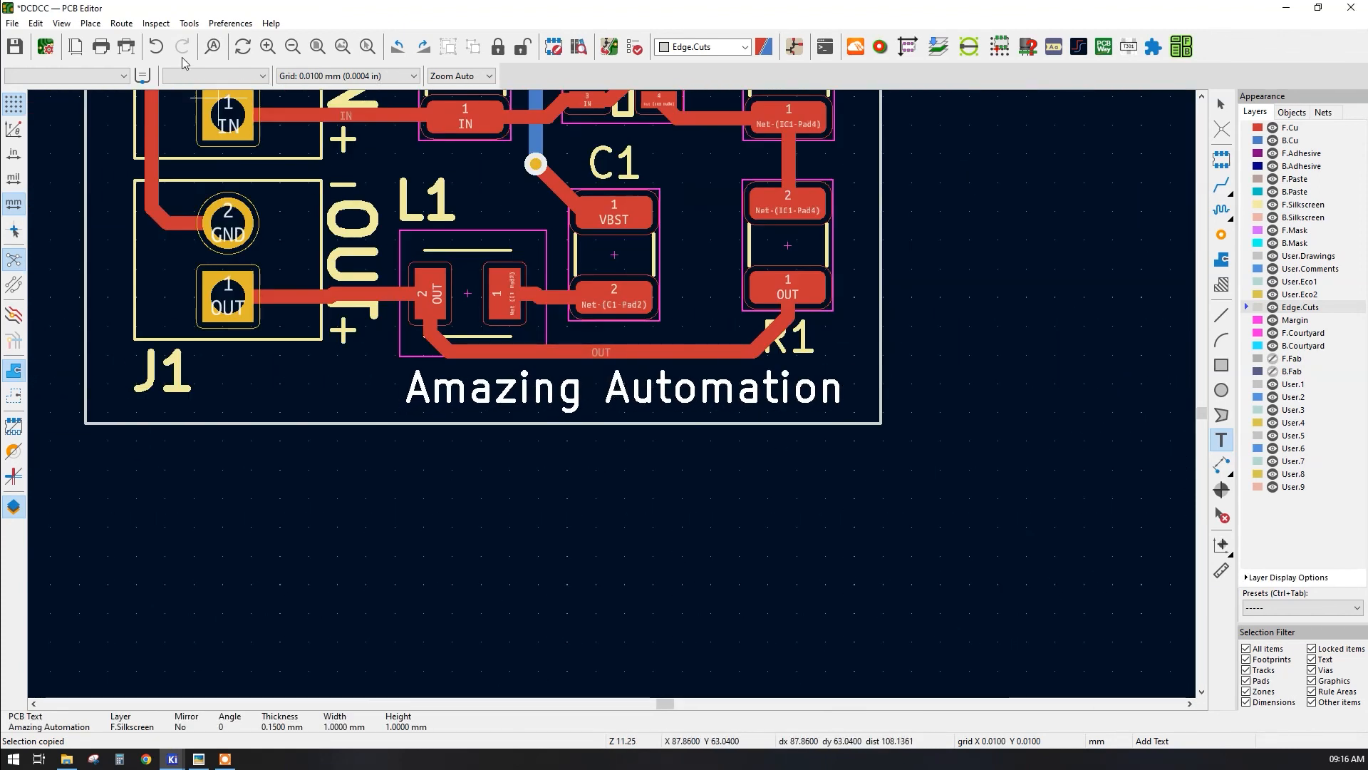
- Open the board in the 3D viewer, turn it over to check both faces for the label, and close the viewer
left_click(62, 23)
left_click(74, 79)
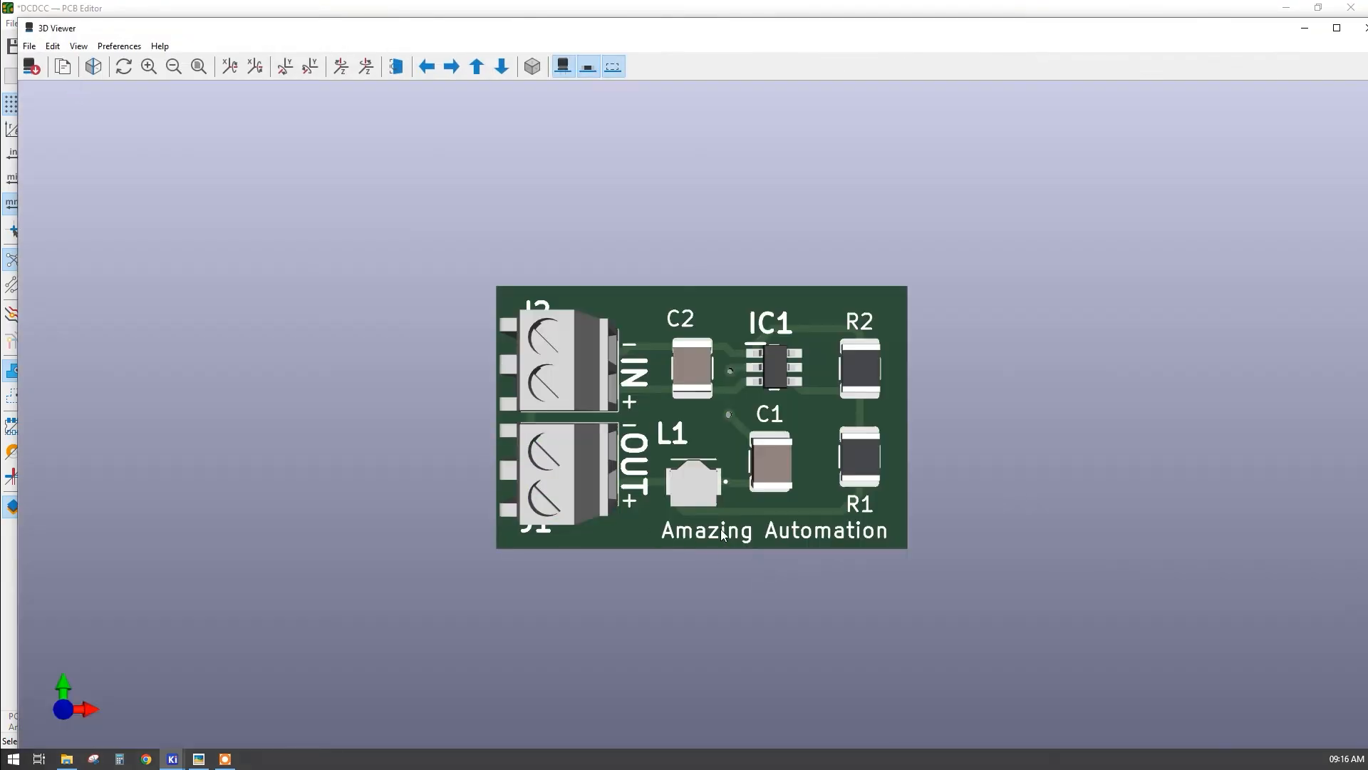
left_click_drag(848, 532, 536, 391)
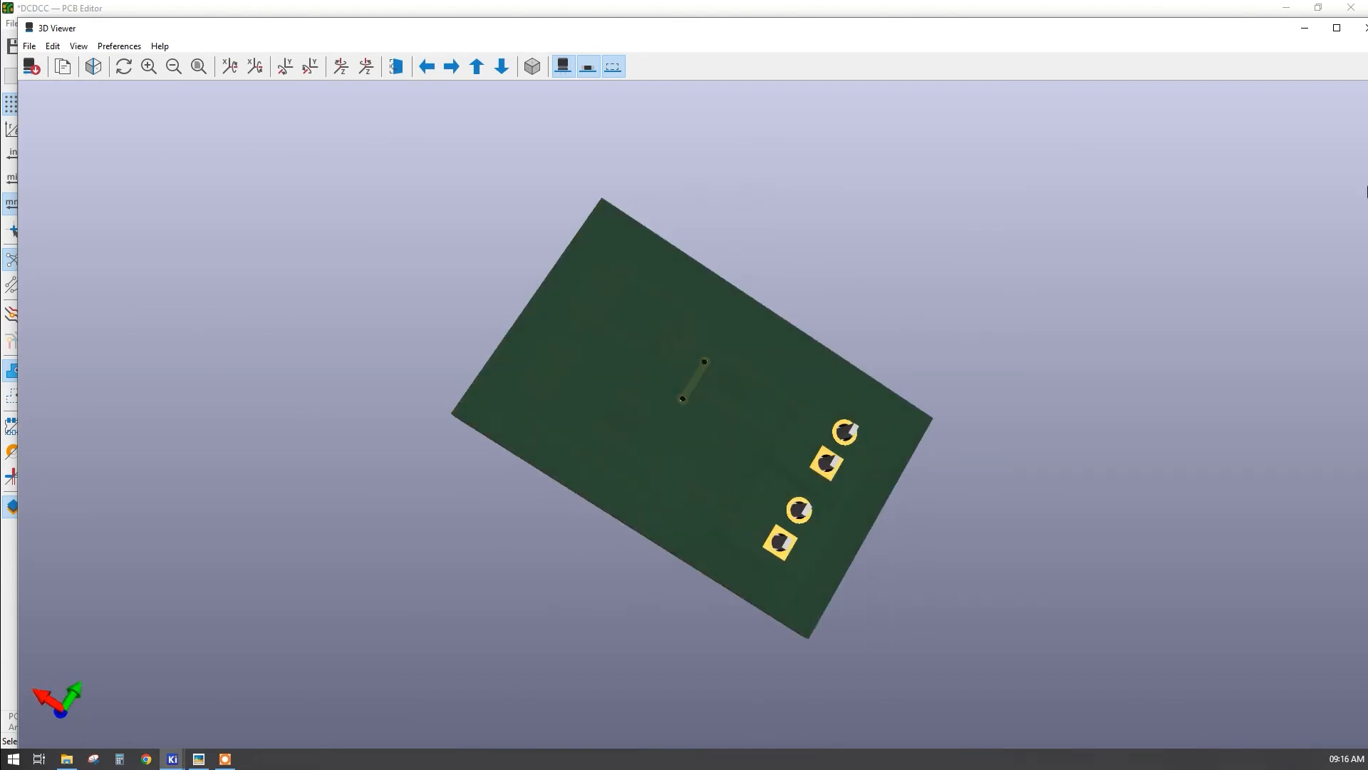
left_click(1359, 28)
- Leave the text tool and paste a copy of the "Amazing Automation" text directly over the original
right_click(919, 373)
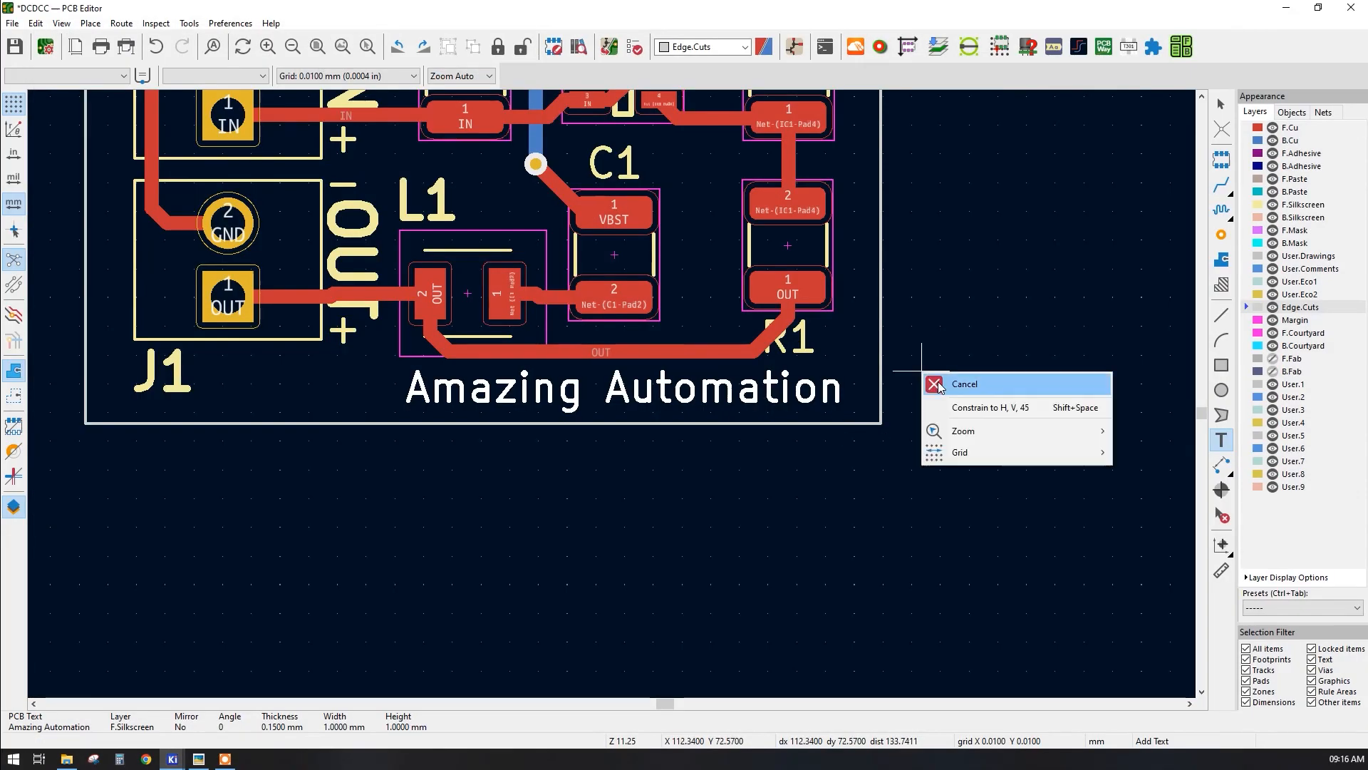
left_click(955, 384)
left_click(809, 400)
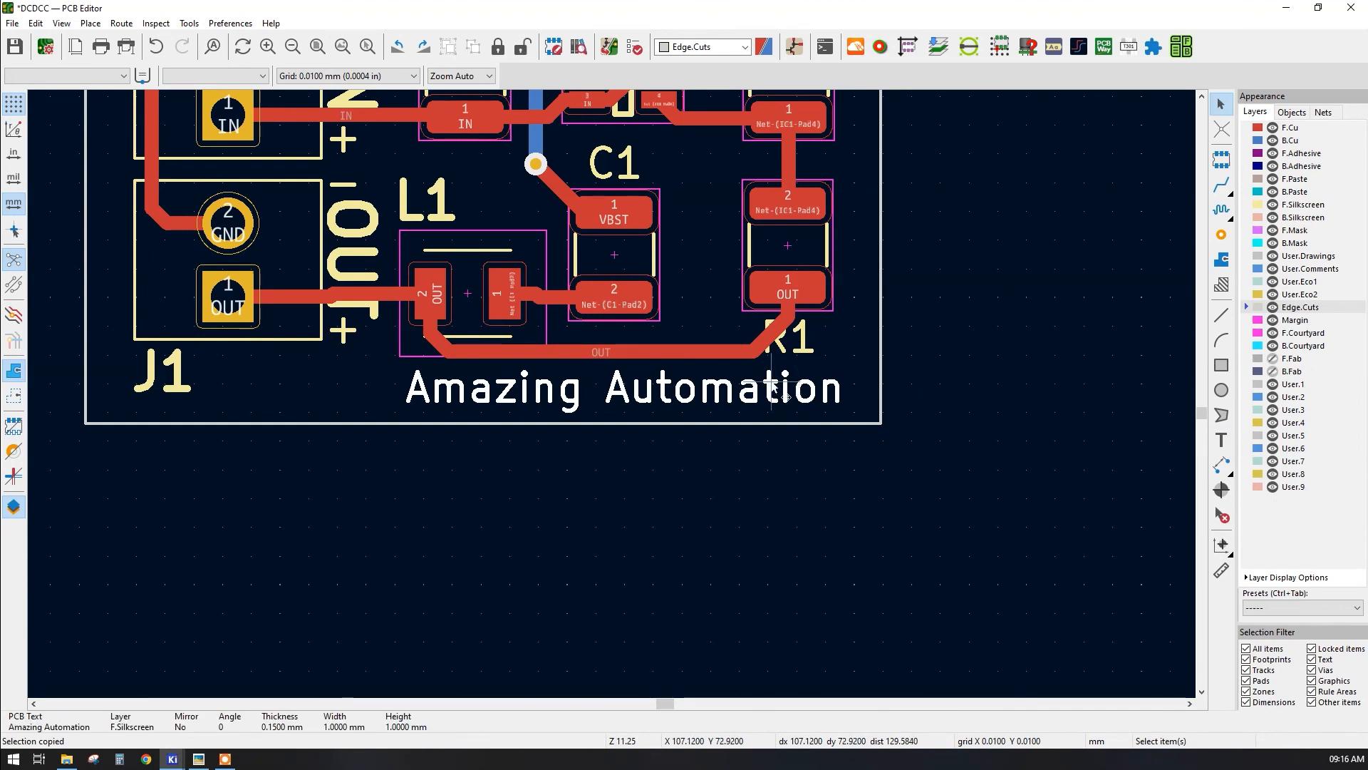
left_click_drag(868, 409, 469, 383)
key("ctrl+v")
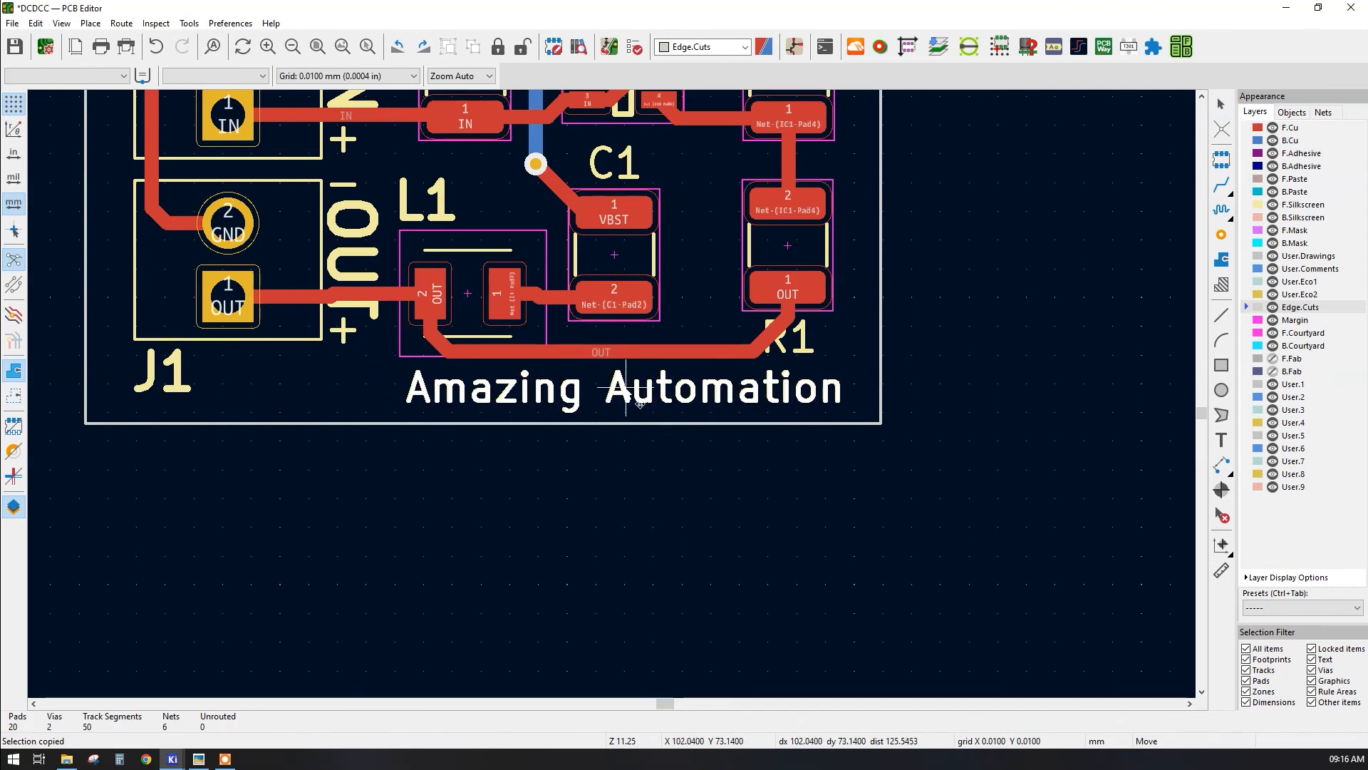
left_click(617, 406)
- Change the layer of one of the two overlapping "Amazing Automation" texts to B.Silkscreen
left_click(617, 393)
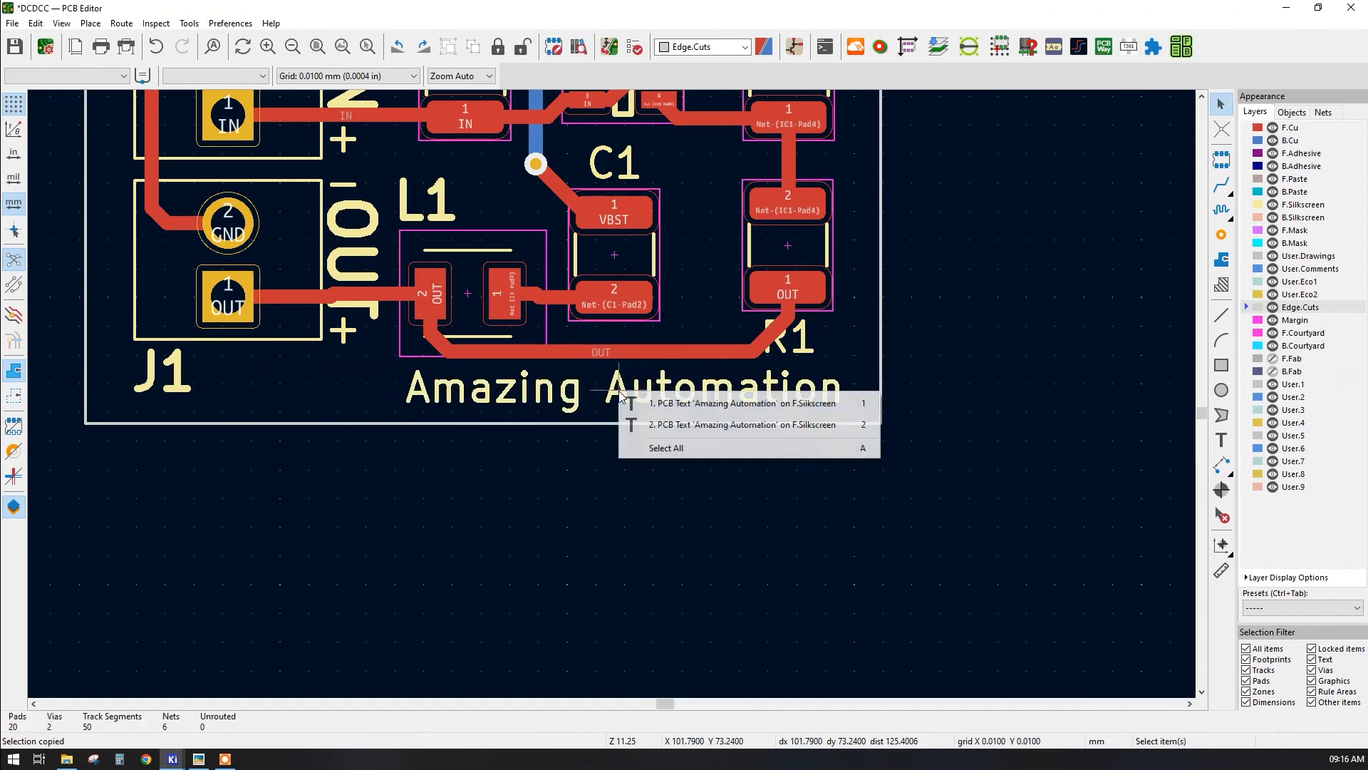
left_click(615, 404)
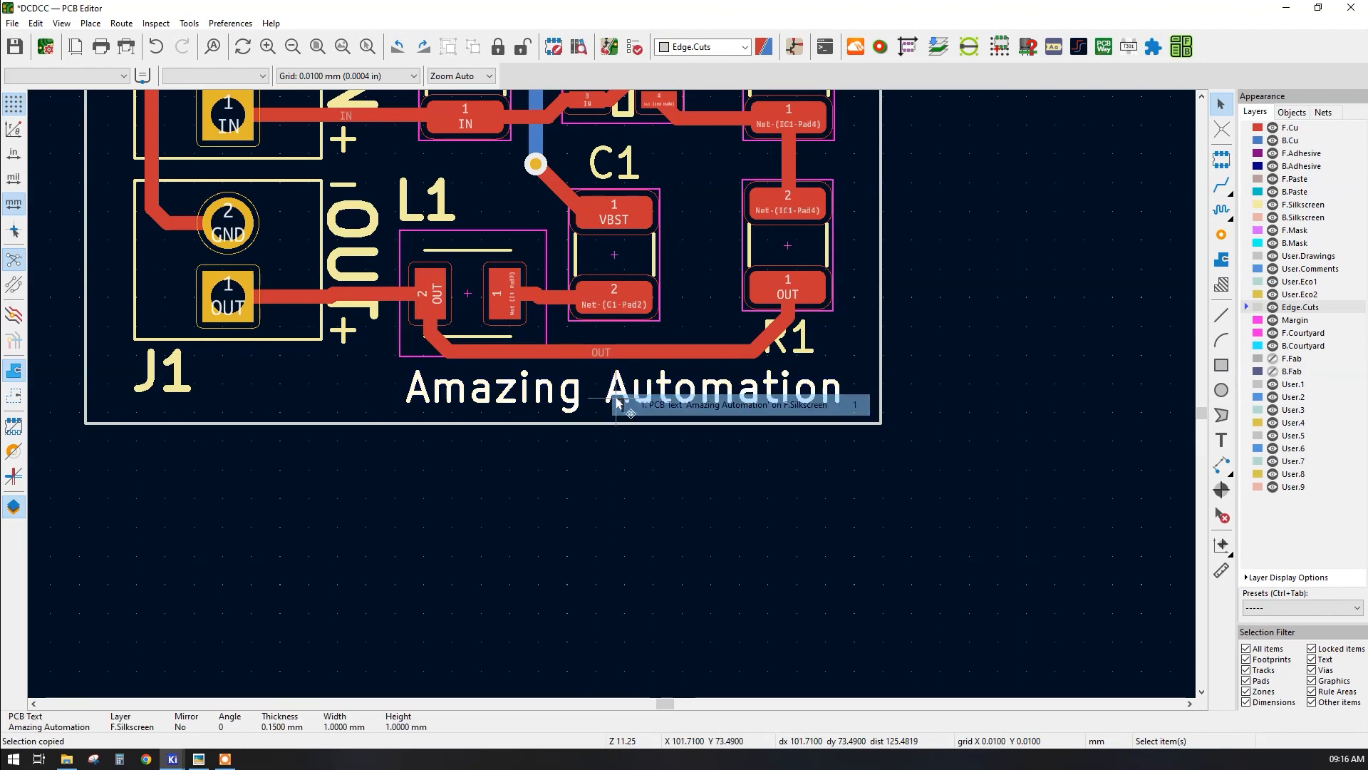
double_click(617, 403)
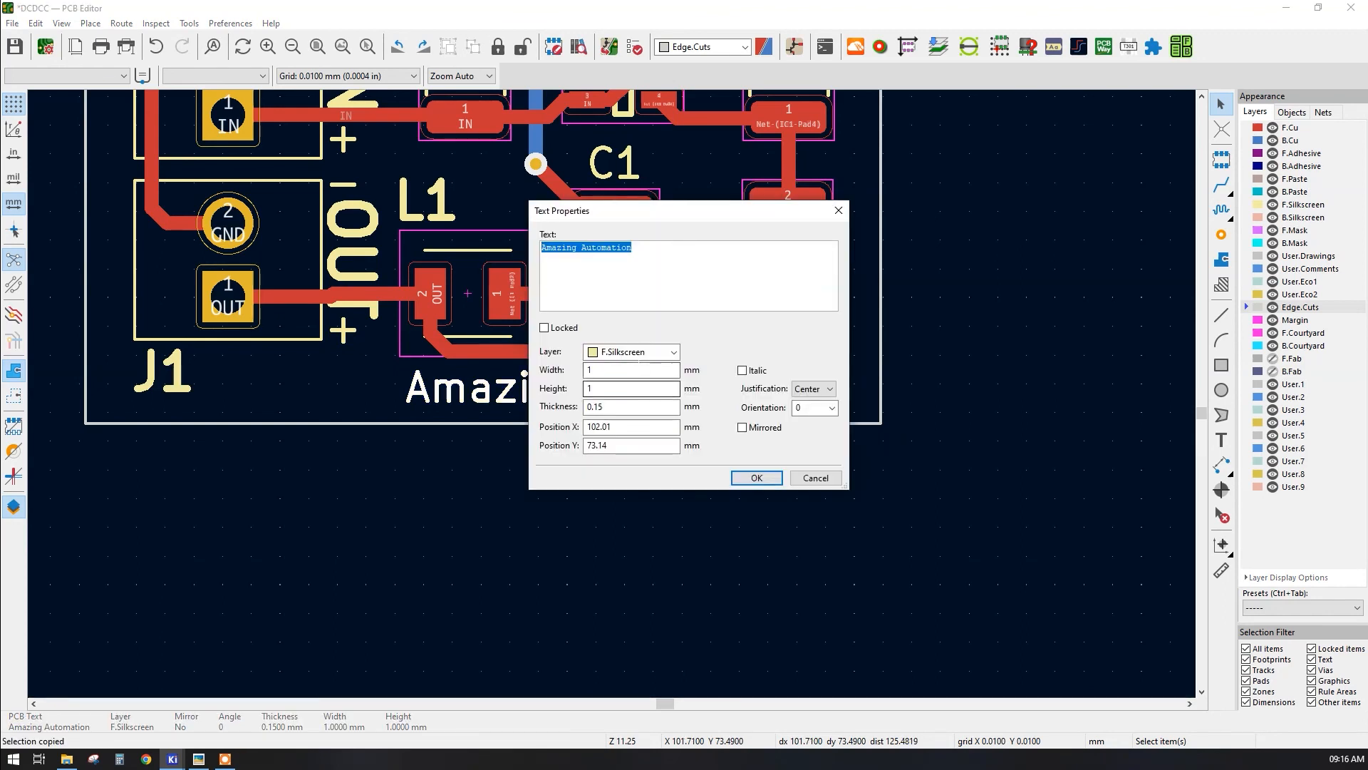
left_click(638, 355)
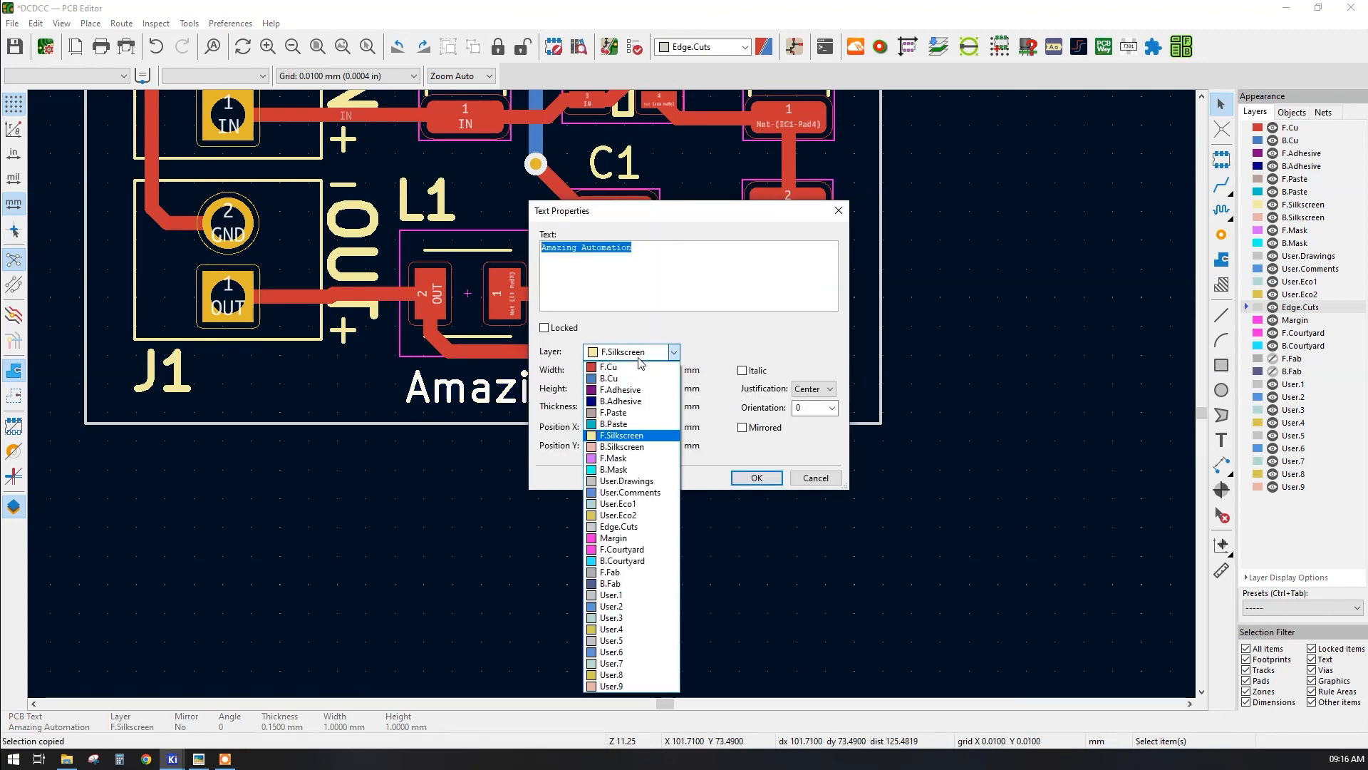
left_click(621, 447)
left_click(754, 475)
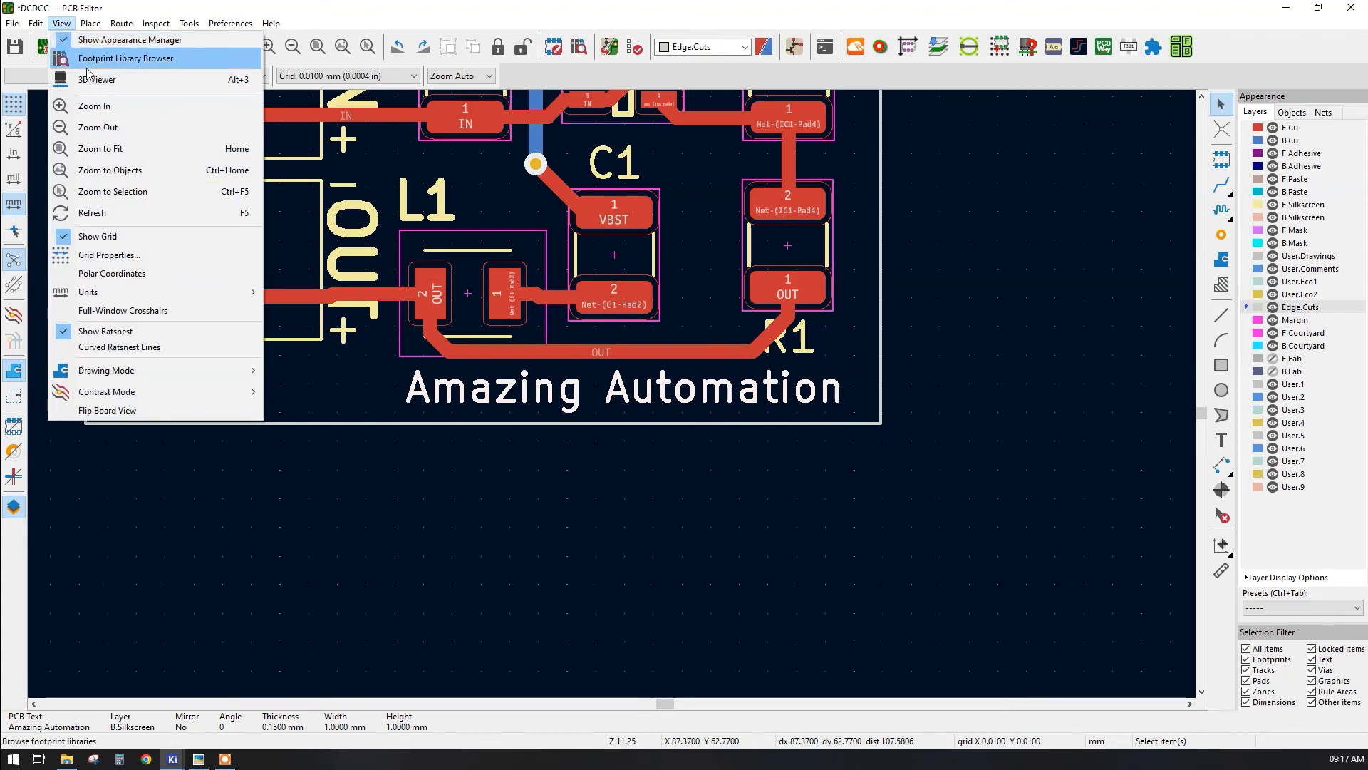
- Inspect the back-side label's orientation in the 3D viewer by turning the board over, and close the viewer
left_click(98, 79)
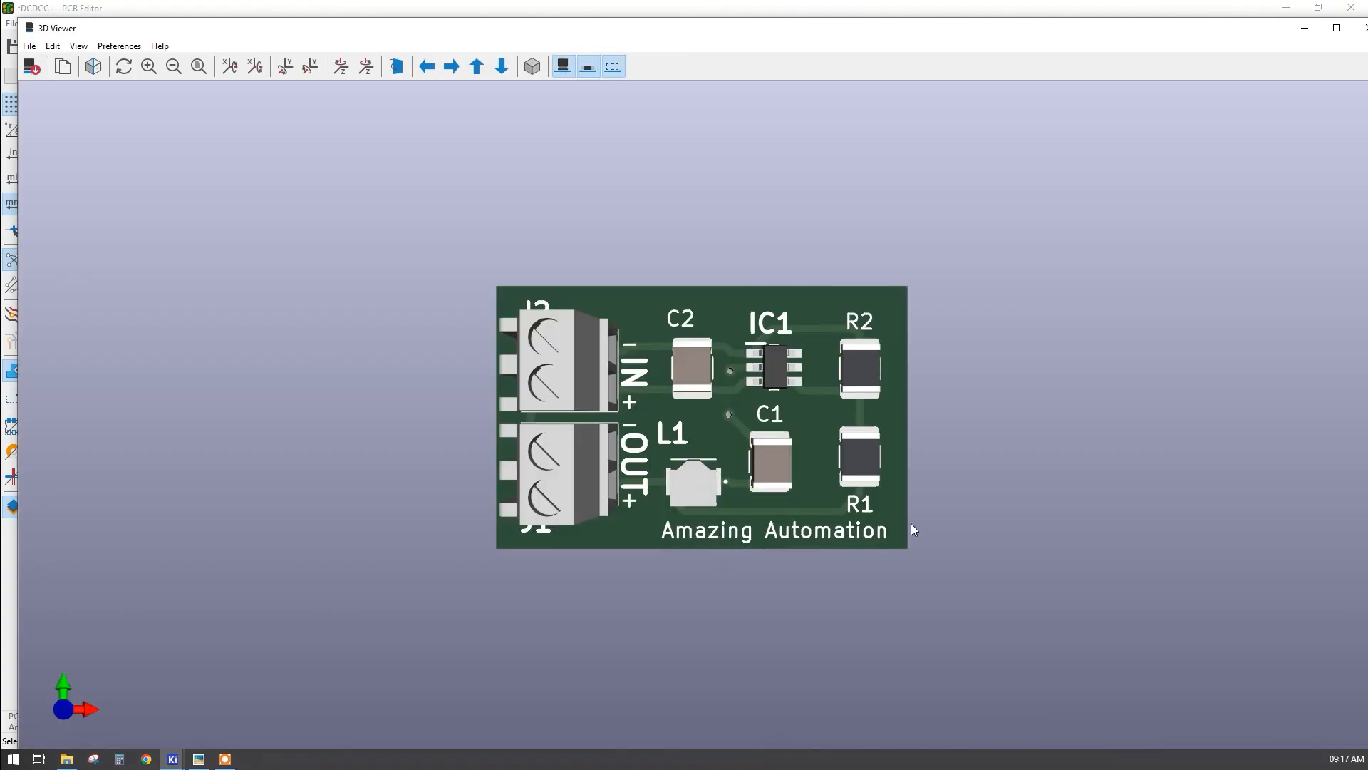
left_click_drag(534, 455, 396, 347)
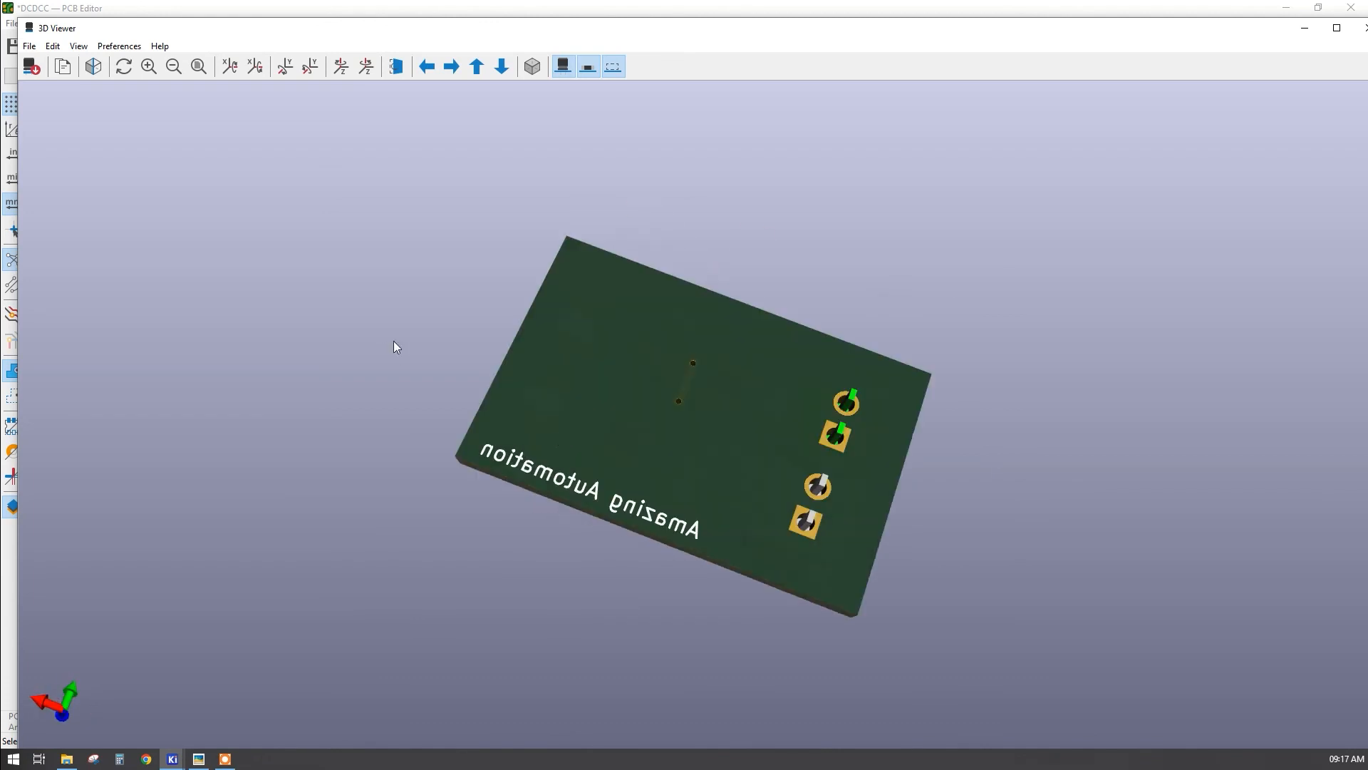
mouse_move(698, 562)
left_mouse_down()
mouse_move(884, 586)
mouse_move(919, 400)
mouse_move(624, 477)
mouse_move(812, 428)
mouse_move(886, 289)
mouse_move(766, 239)
left_mouse_up()
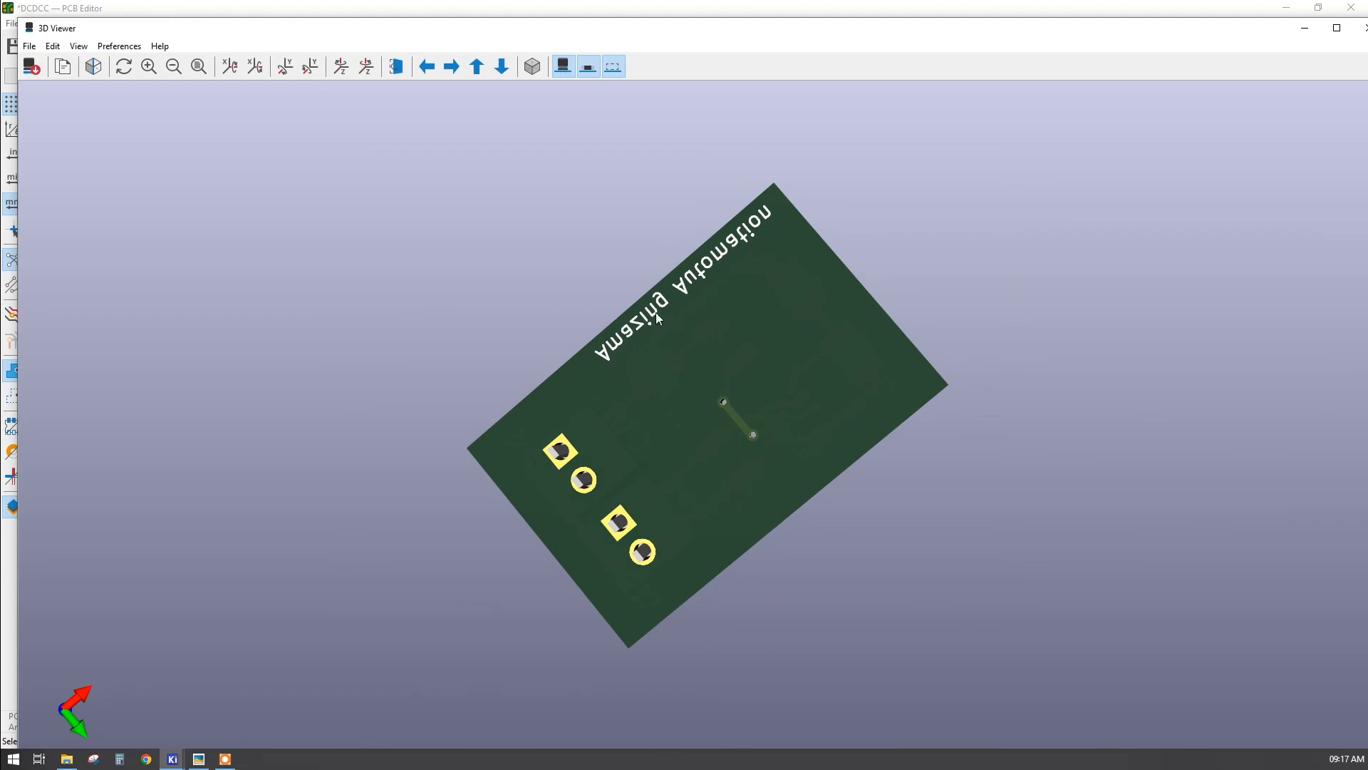
left_click(1360, 30)
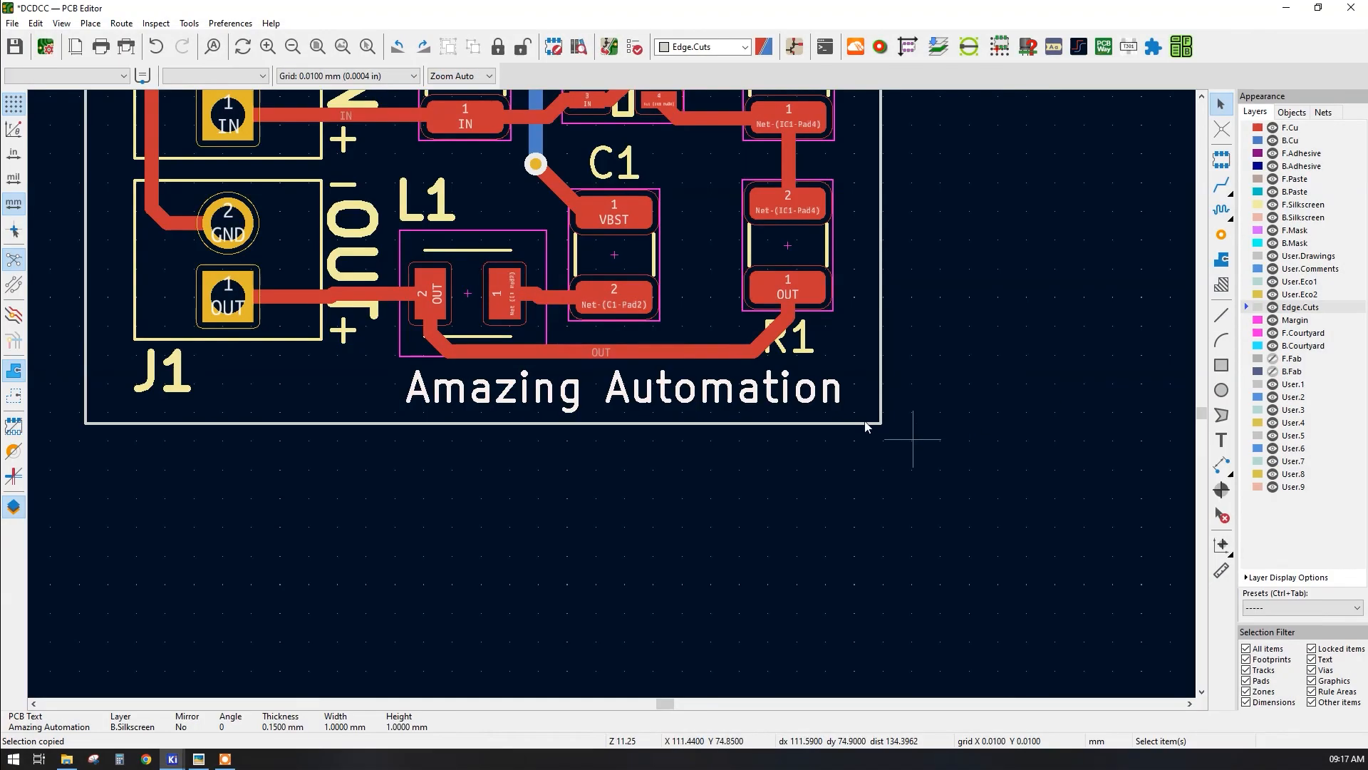
- Select the "Amazing Automation" text on B.Silkscreen and set it to mirrored
left_click(744, 393)
left_click(740, 394)
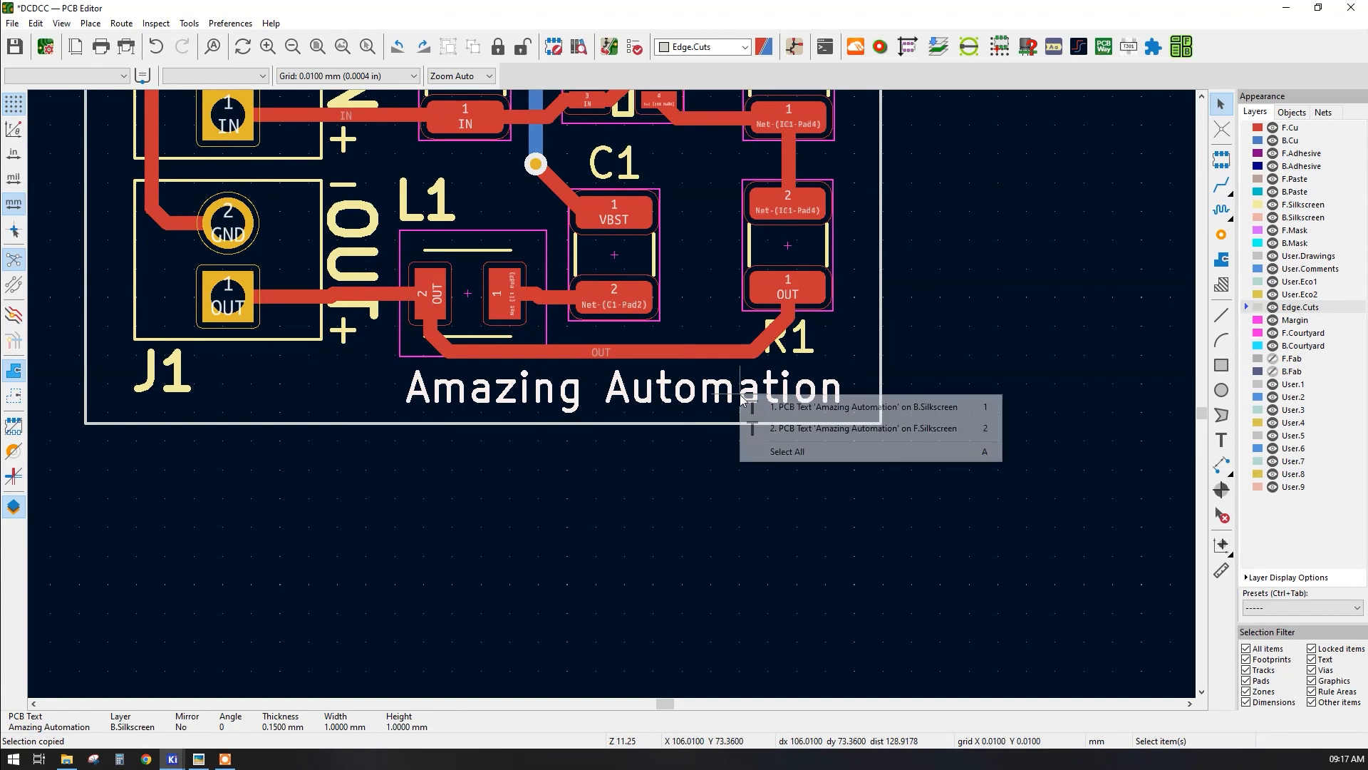
left_click(729, 395)
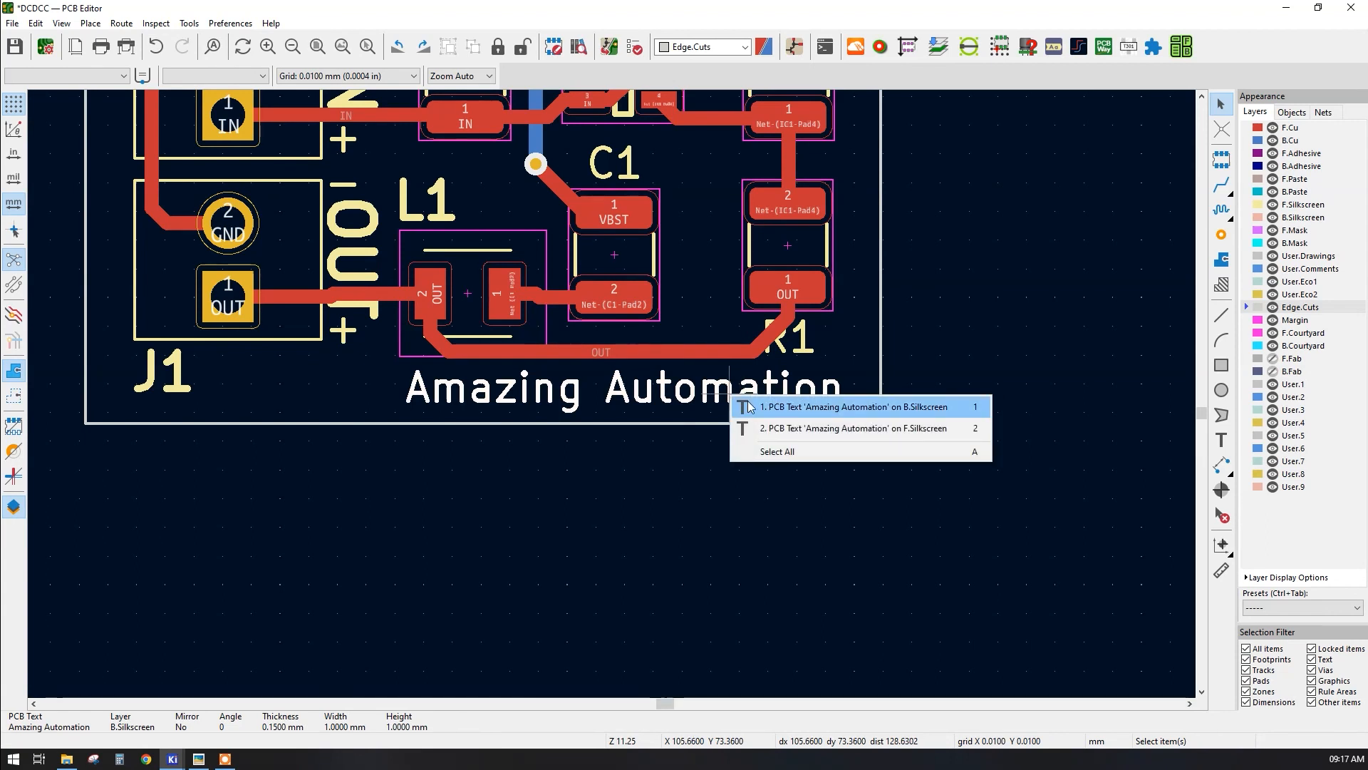
left_click(893, 406)
key("ctrl+c")
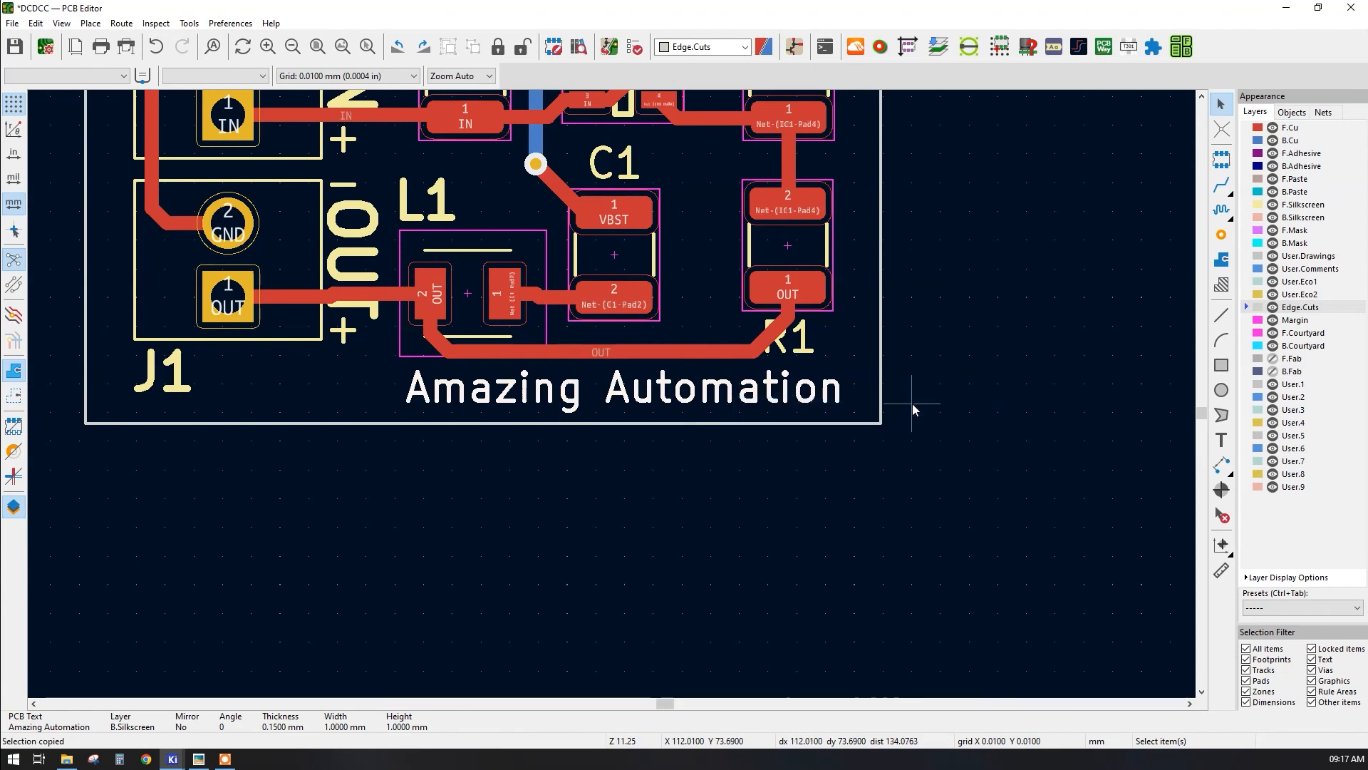
key("e")
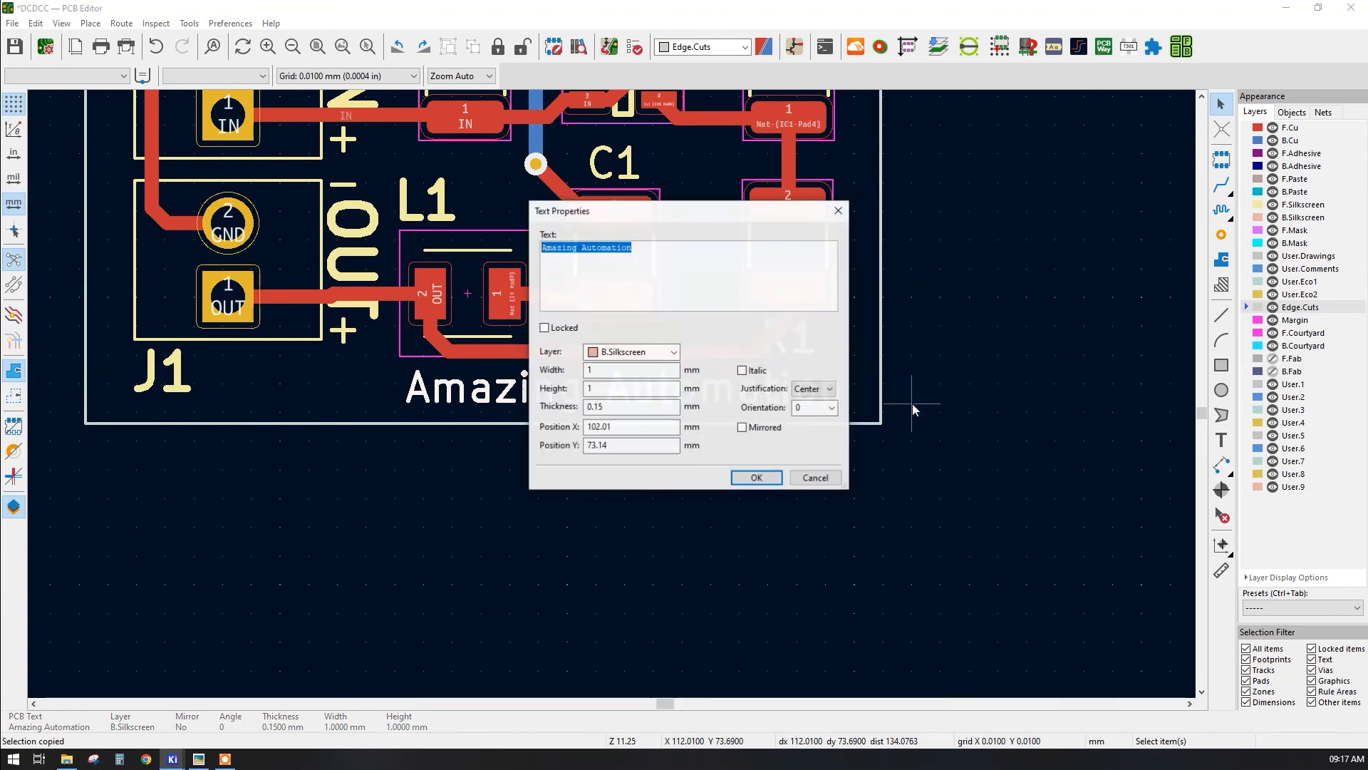
left_click(742, 428)
left_click(753, 477)
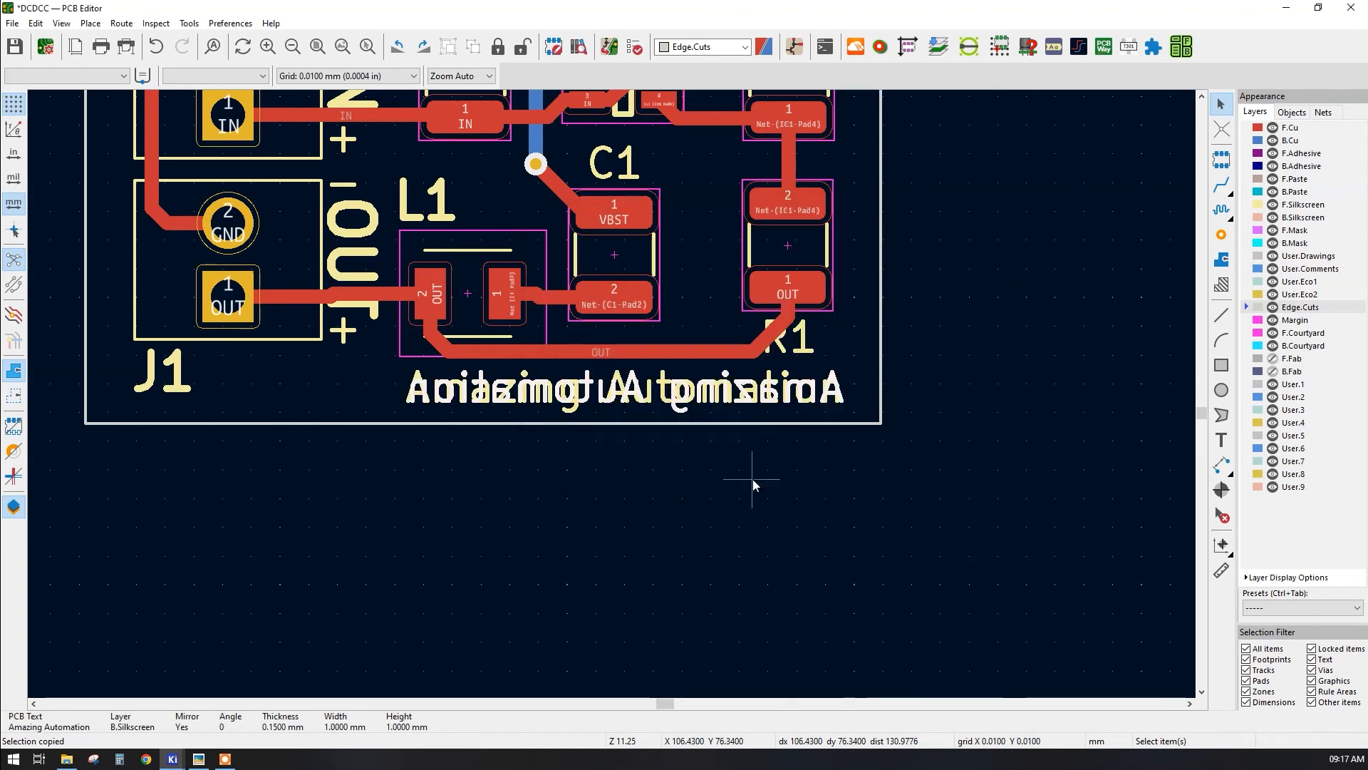
- Rotate the board in the 3D viewer to check the mirrored back label and the front label, and return to the layout
left_click(60, 24)
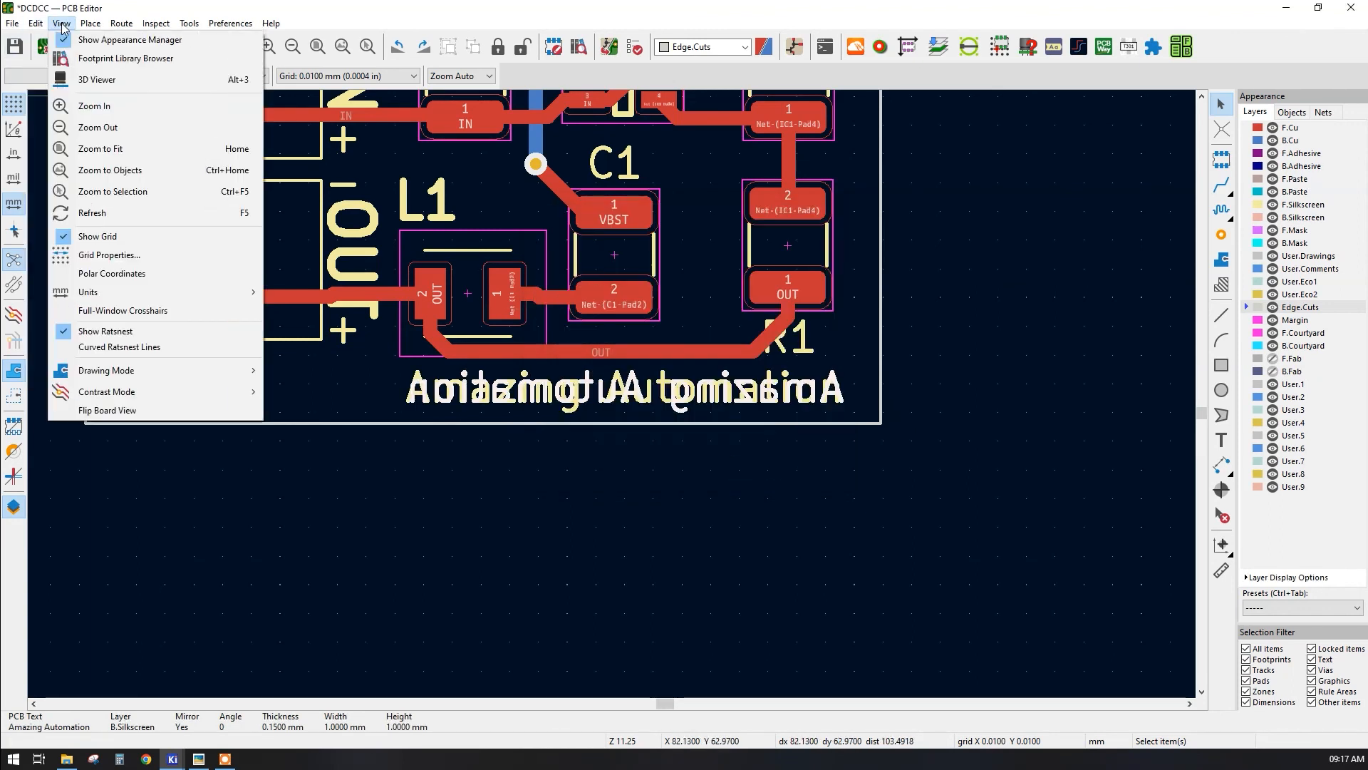
left_click(75, 80)
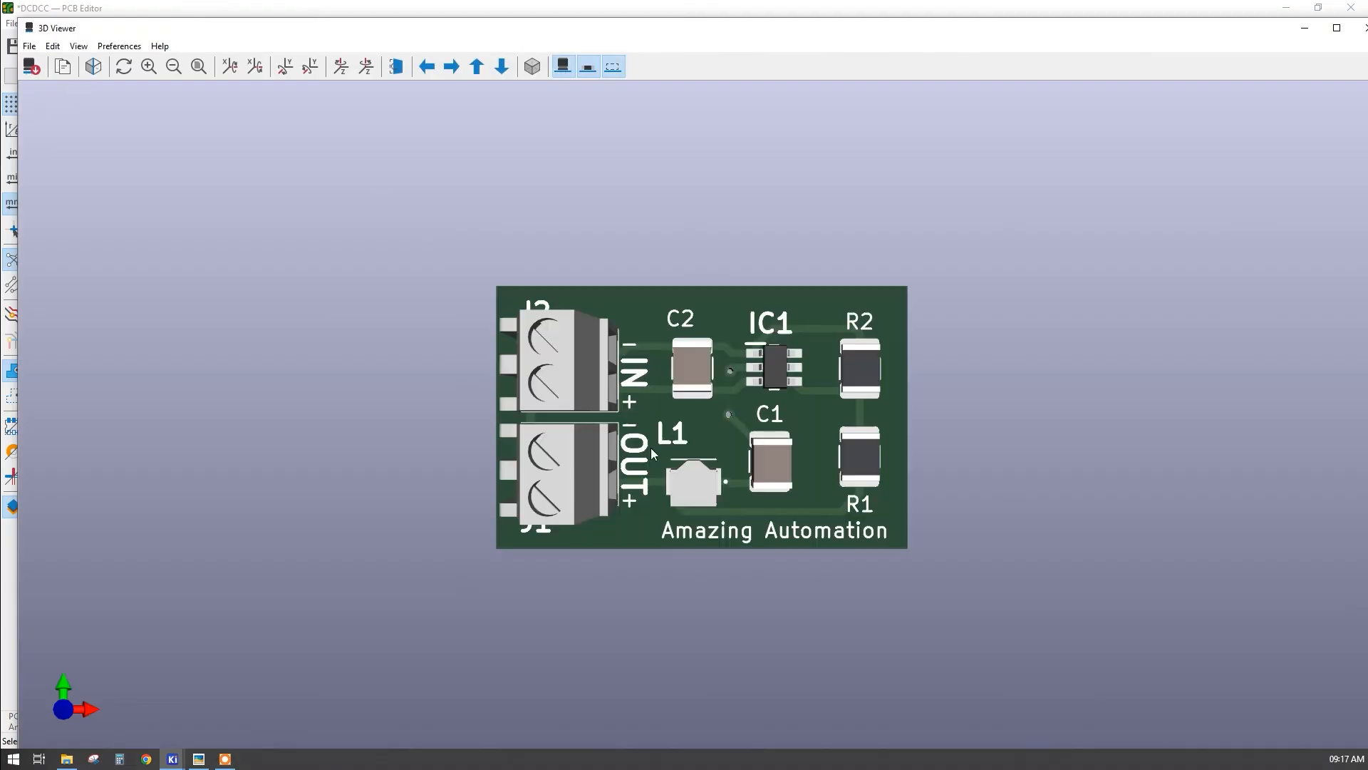
left_click_drag(924, 390, 492, 399)
left_click_drag(703, 441, 508, 528)
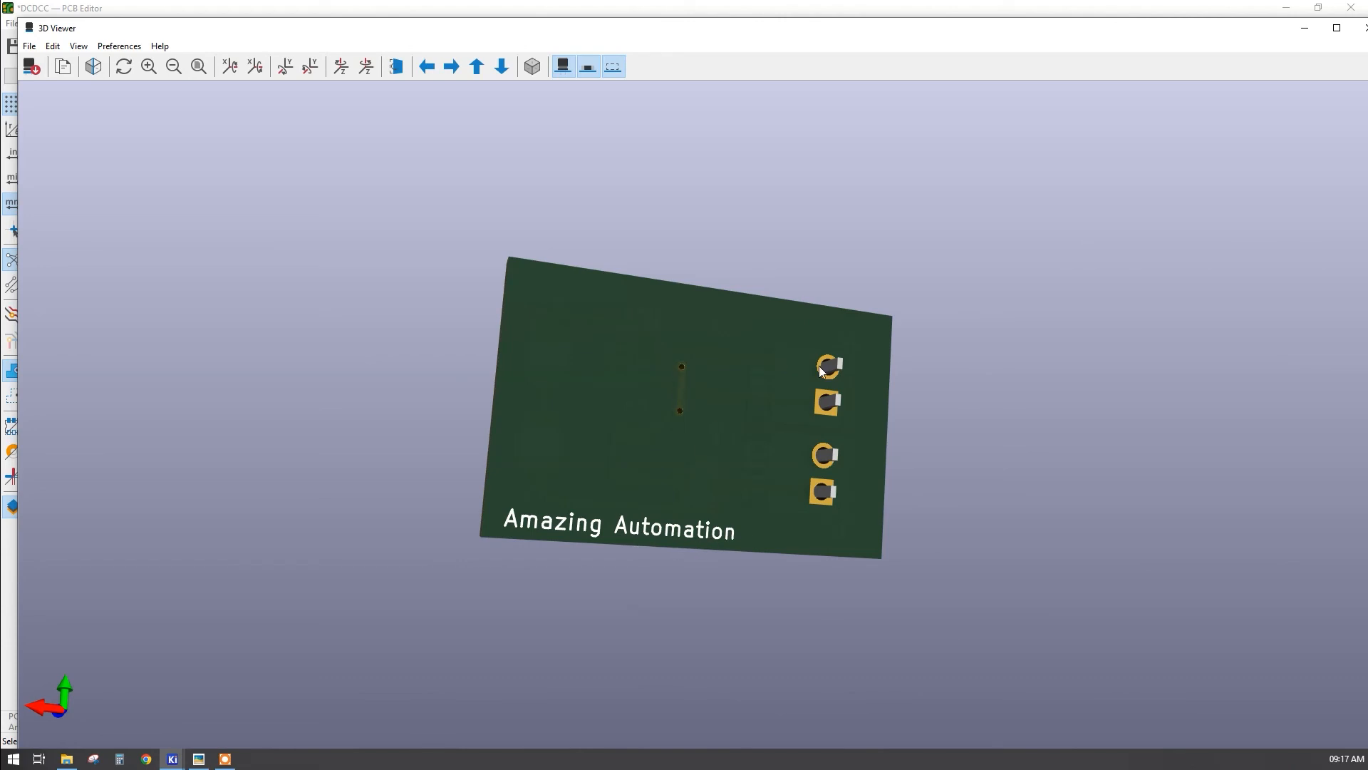
left_click_drag(798, 409, 863, 409)
left_click_drag(757, 362, 832, 340)
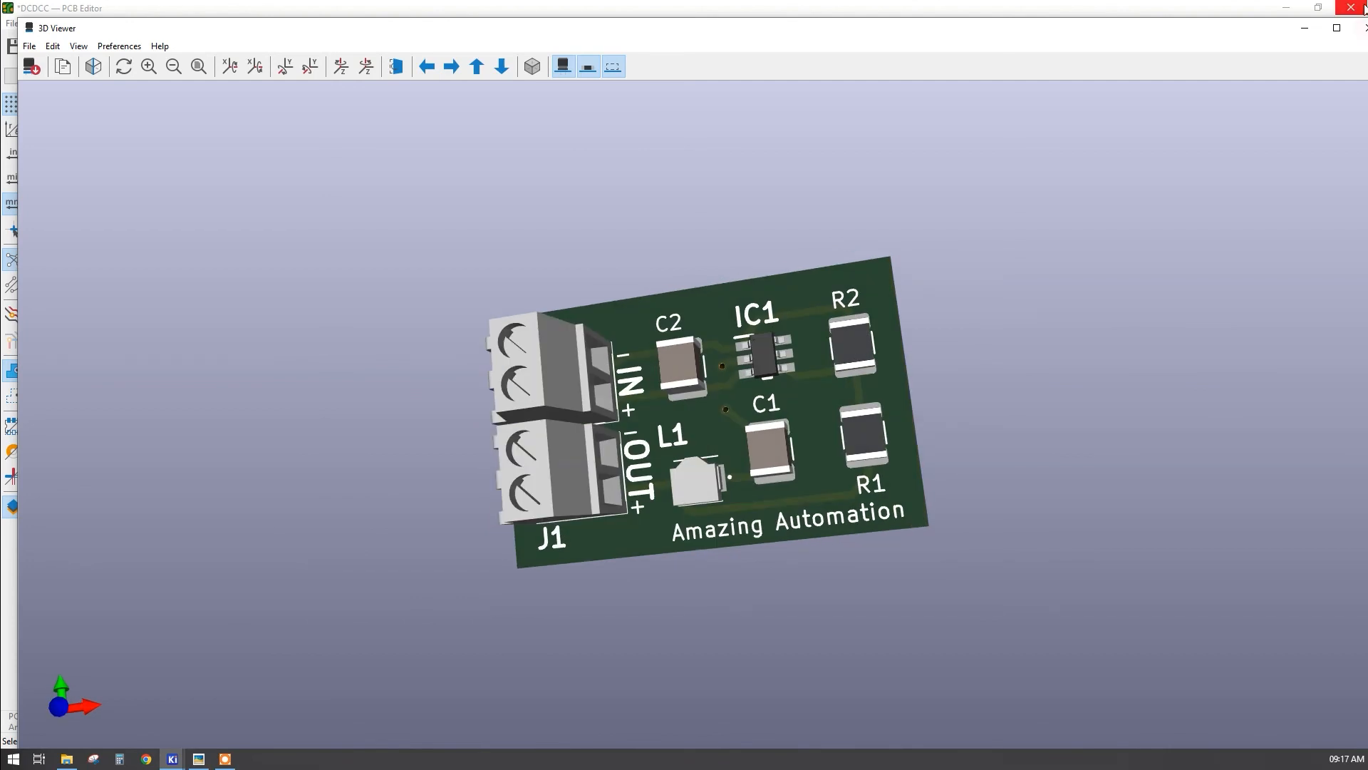
left_click(1361, 28)
scroll(570, 361, "down", 3)
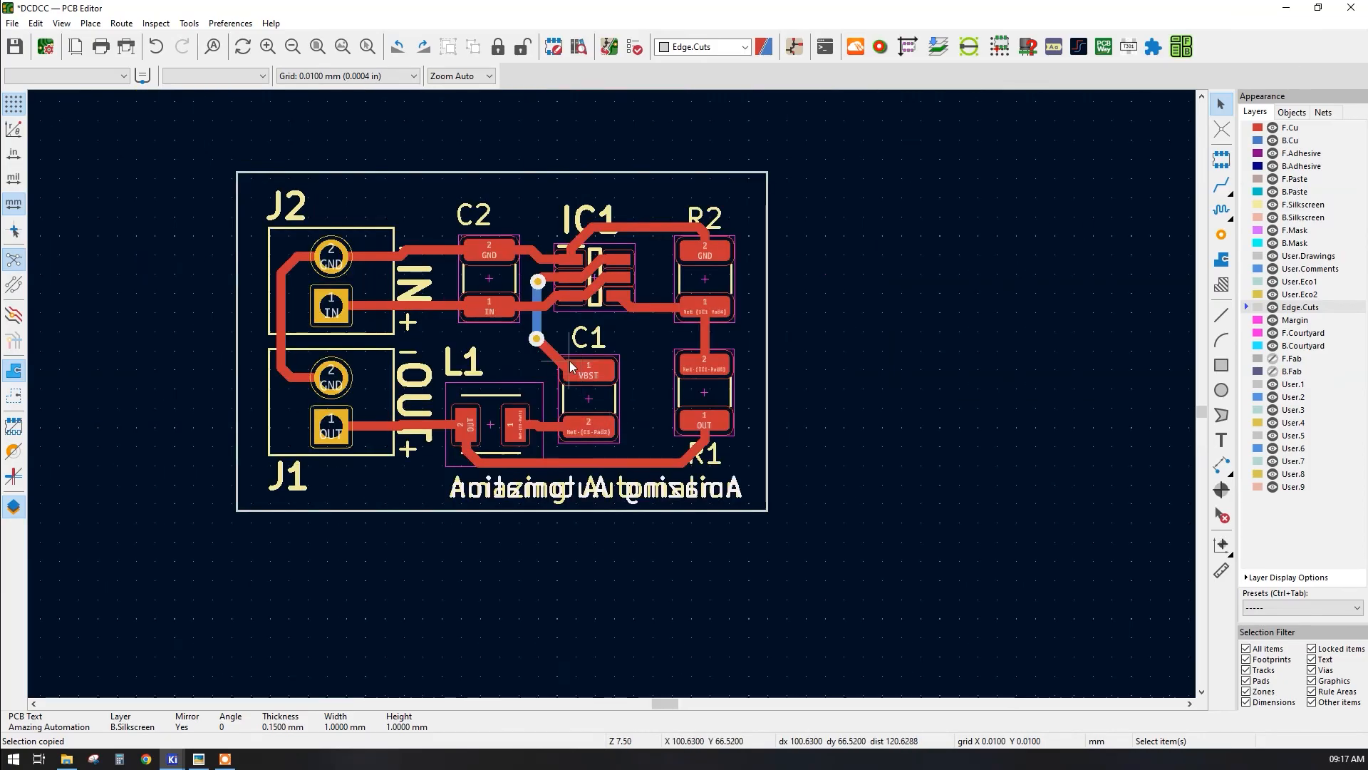
scroll(683, 408, "up", 1)
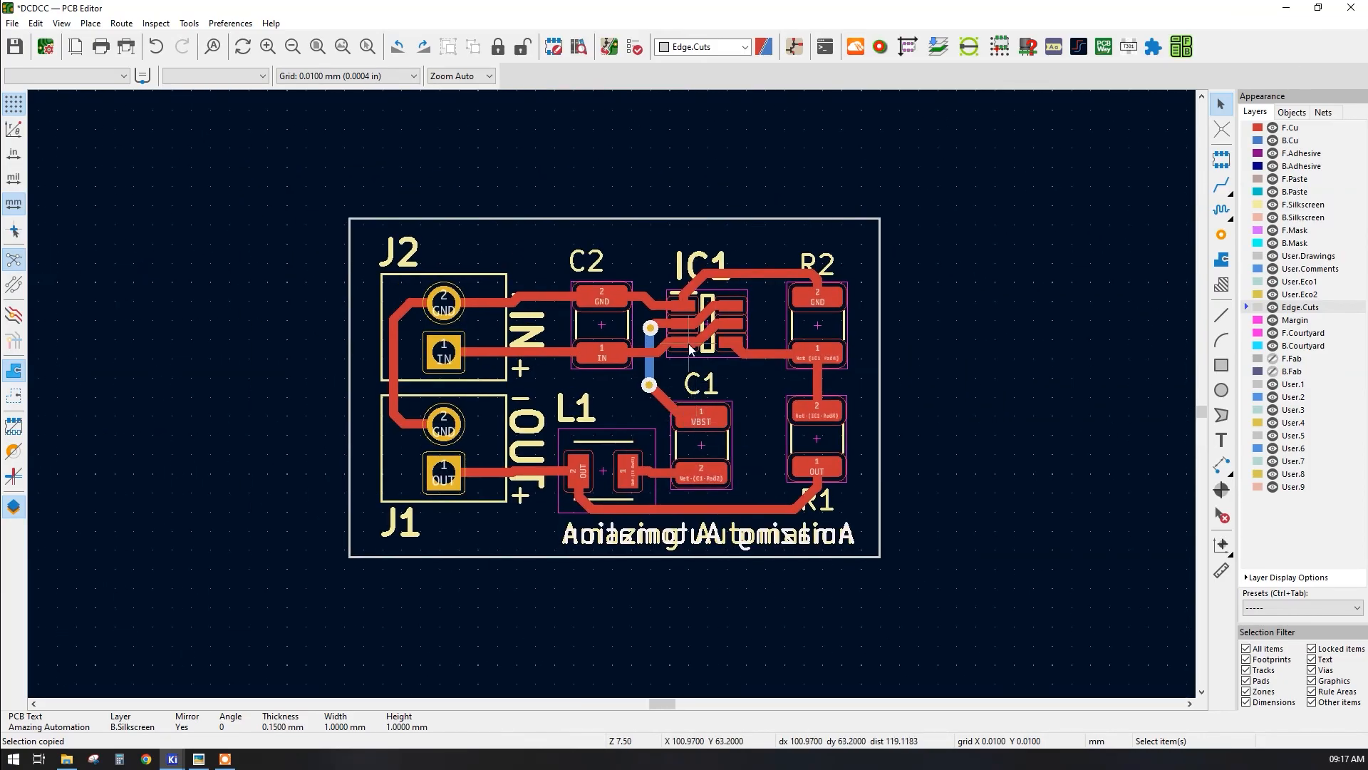
- Switch to the KiCad project window and open the Image Converter
left_click(1286, 13)
left_click(1286, 10)
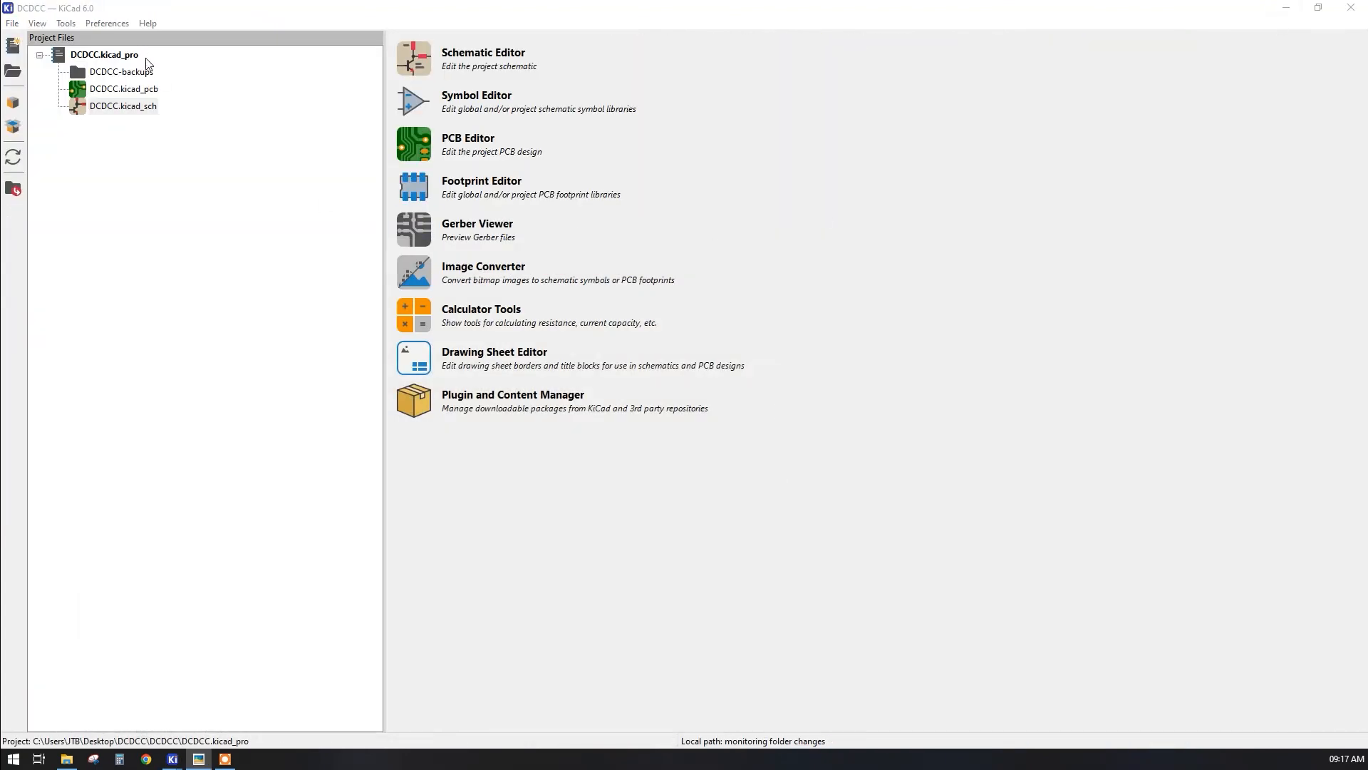
left_click(424, 277)
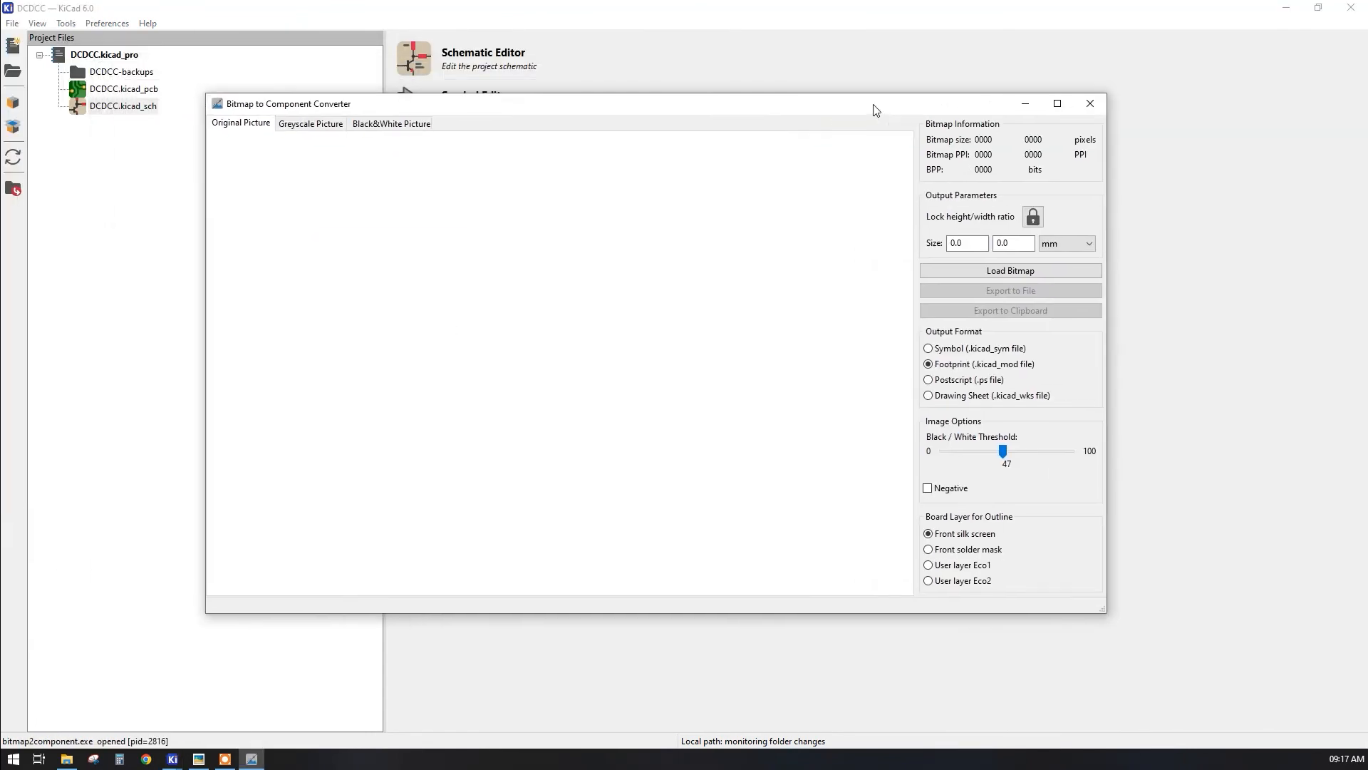
- Load the Logo.jpg image from the Desktop into the Bitmap to Component Converter
left_click(1006, 278)
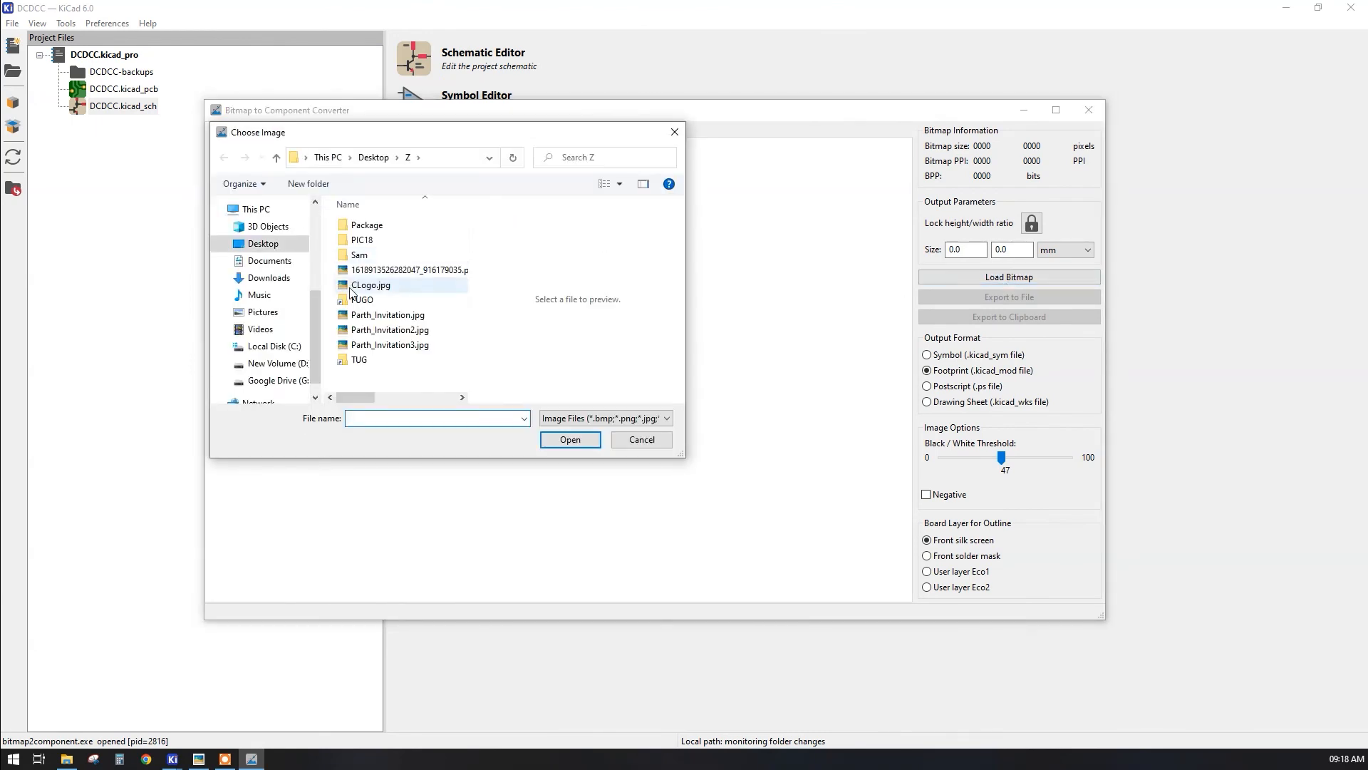
left_click(265, 245)
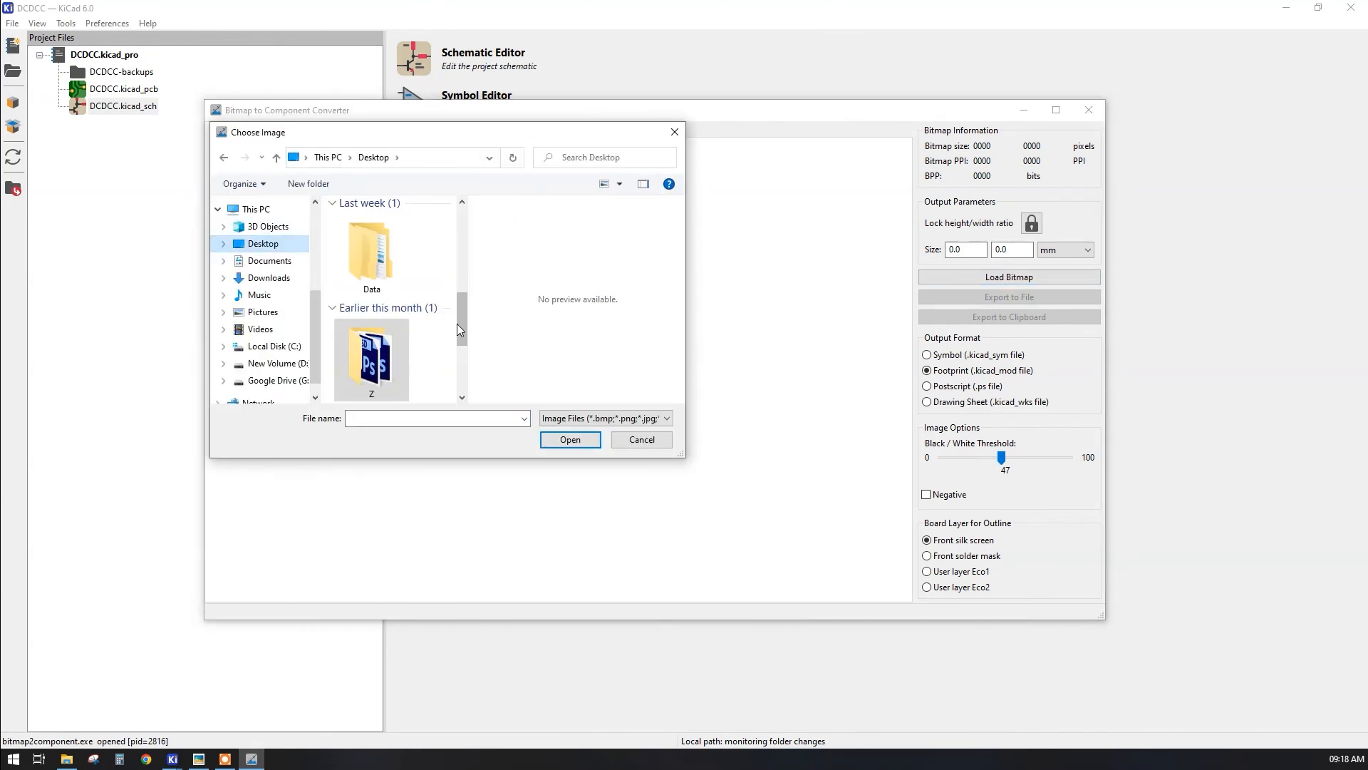
scroll(378, 334, "up", 3)
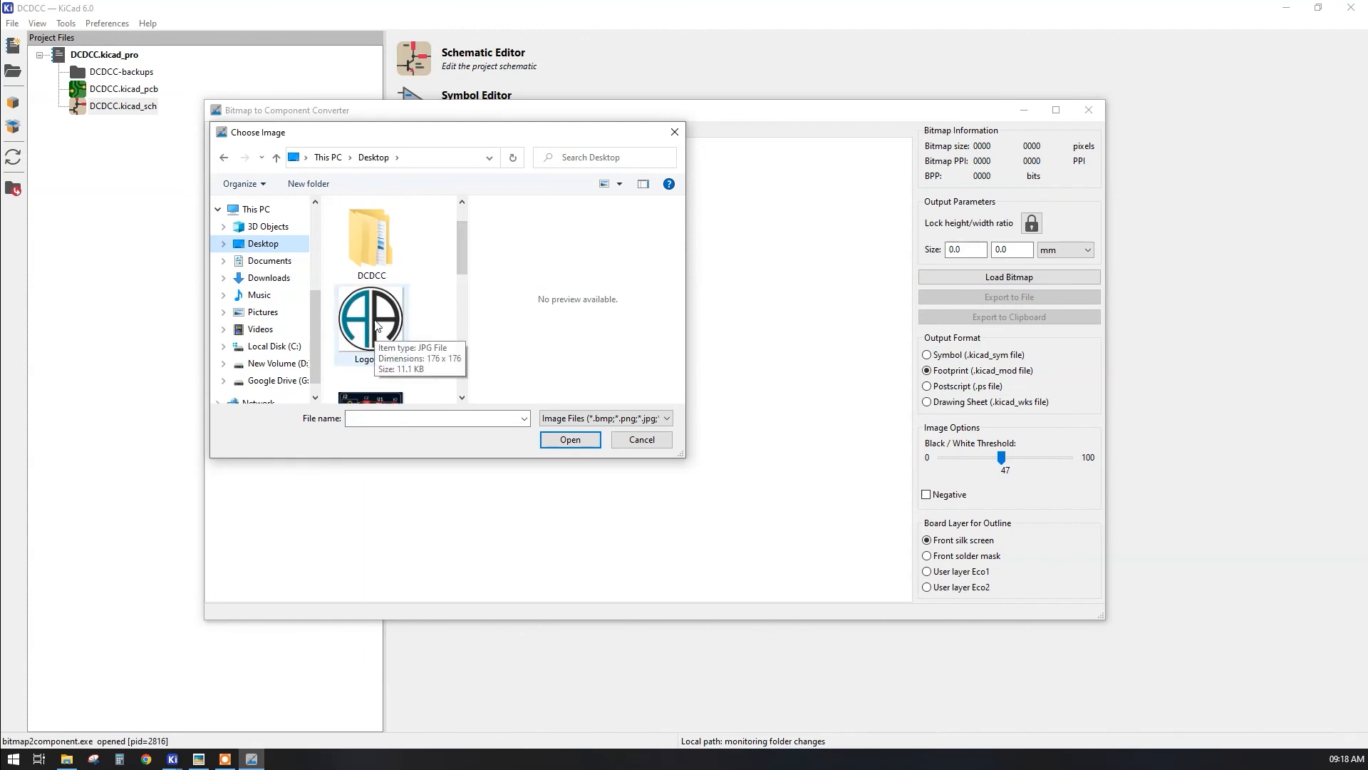
left_click(376, 326)
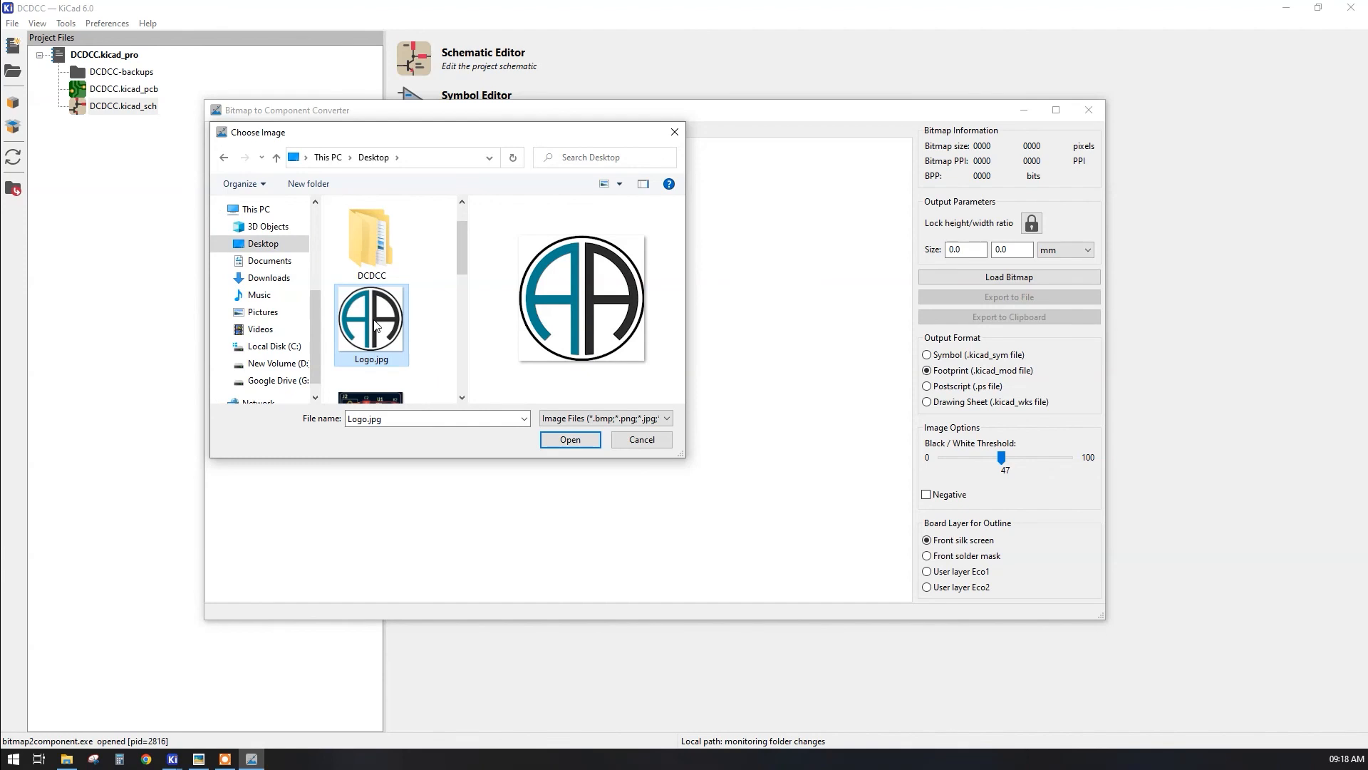
double_click(376, 326)
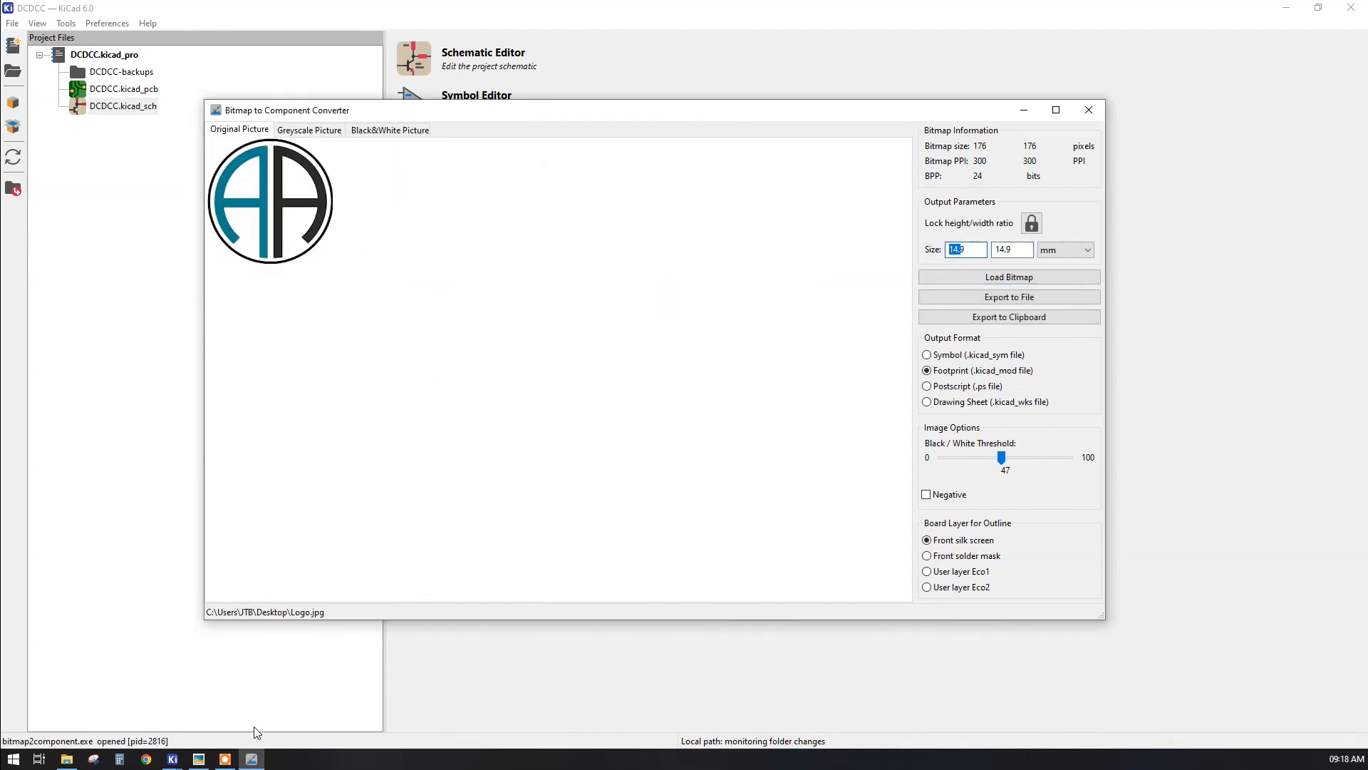
- Switch to the PCB Editor, turn the board over in the 3D viewer to examine its back side, and close the viewer
mouse_move(174, 759)
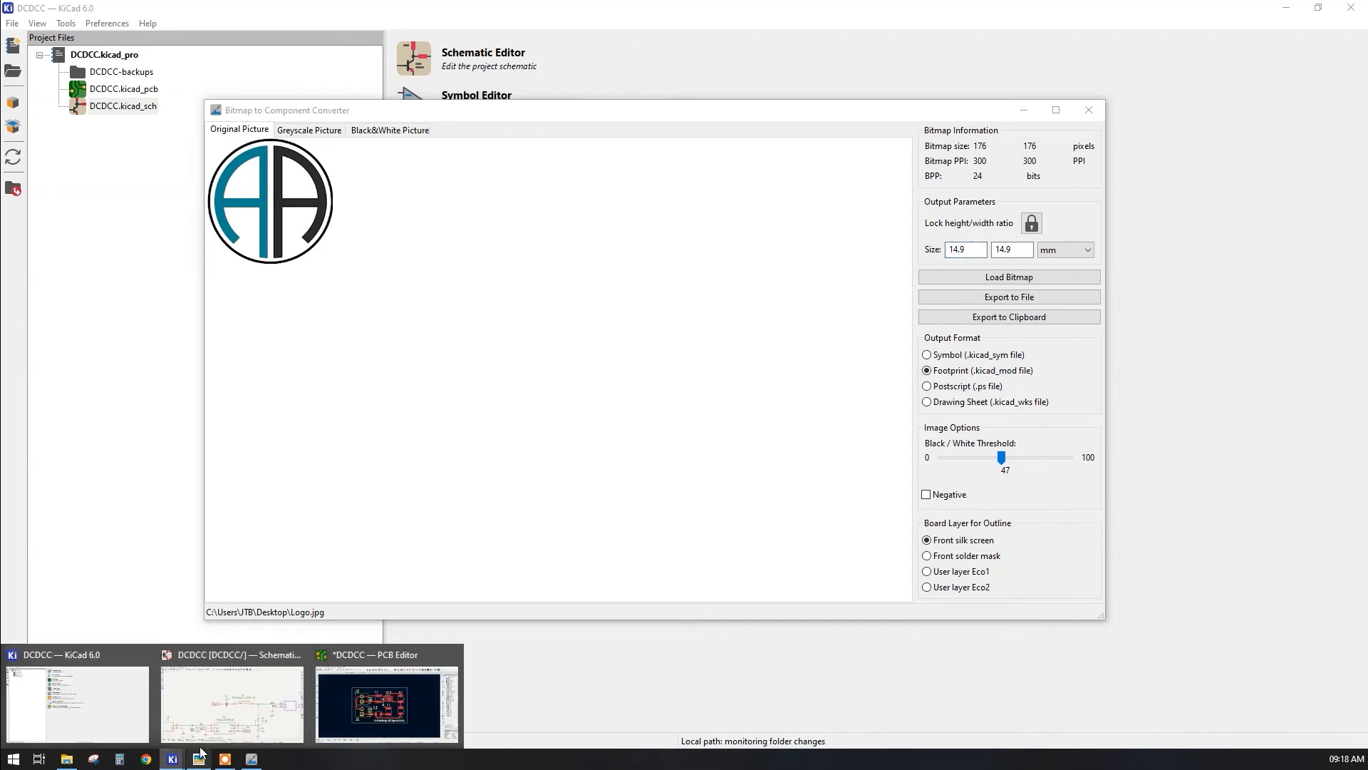
left_click(356, 713)
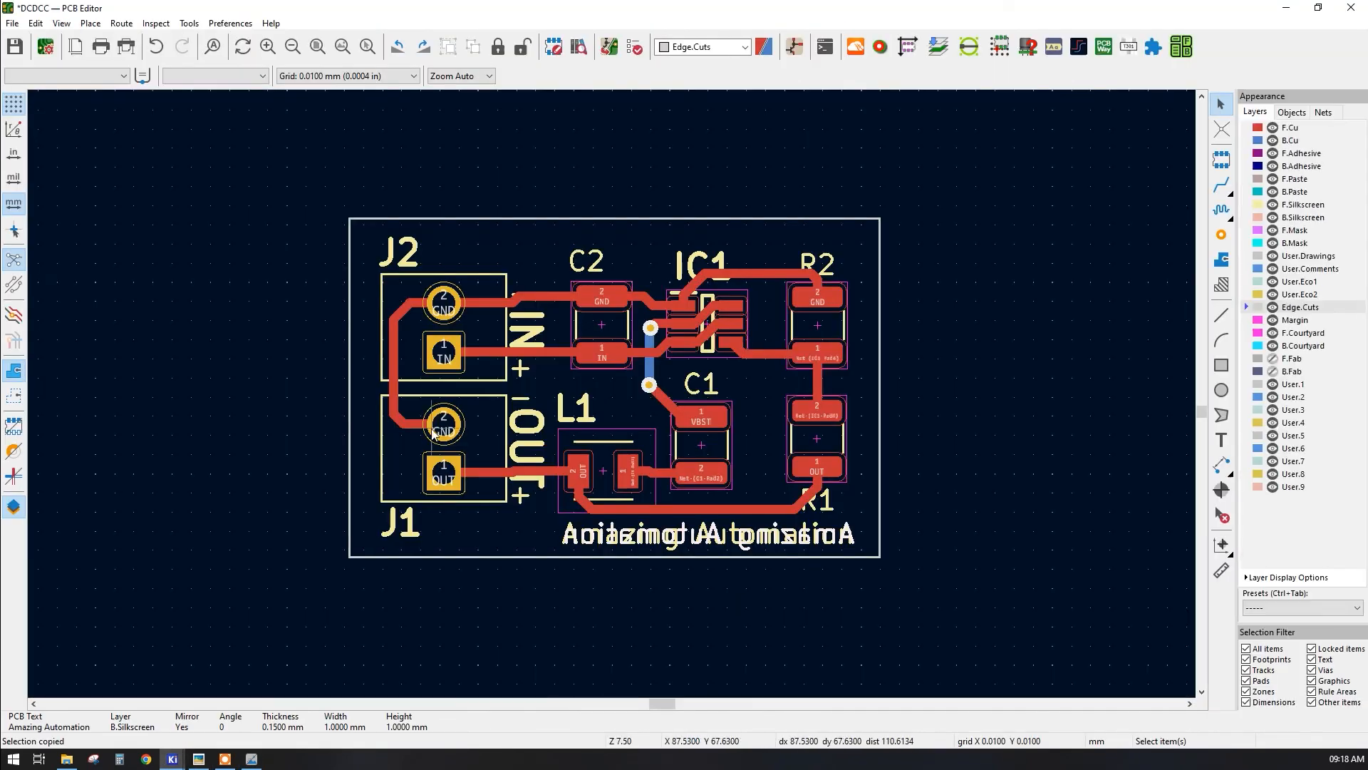
left_click(61, 23)
left_click(84, 75)
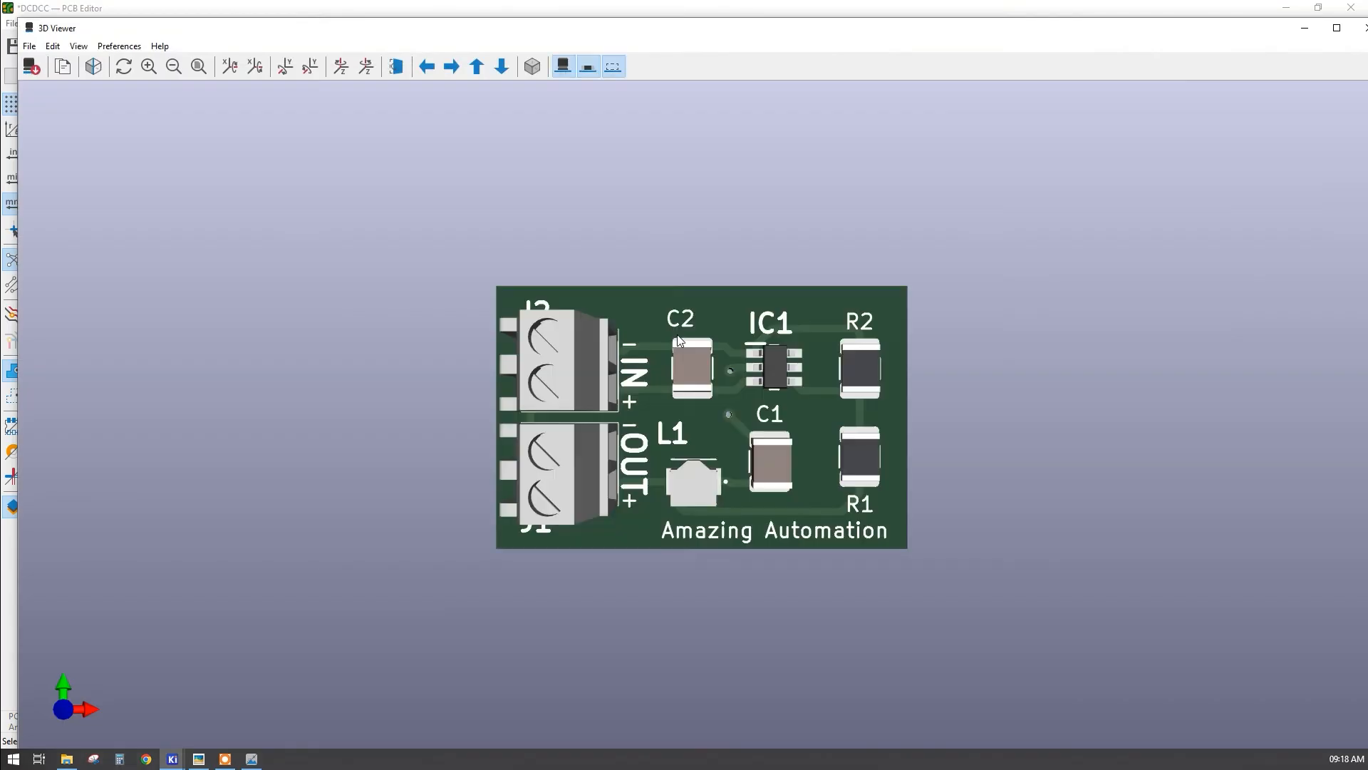
left_click_drag(673, 342, 655, 435)
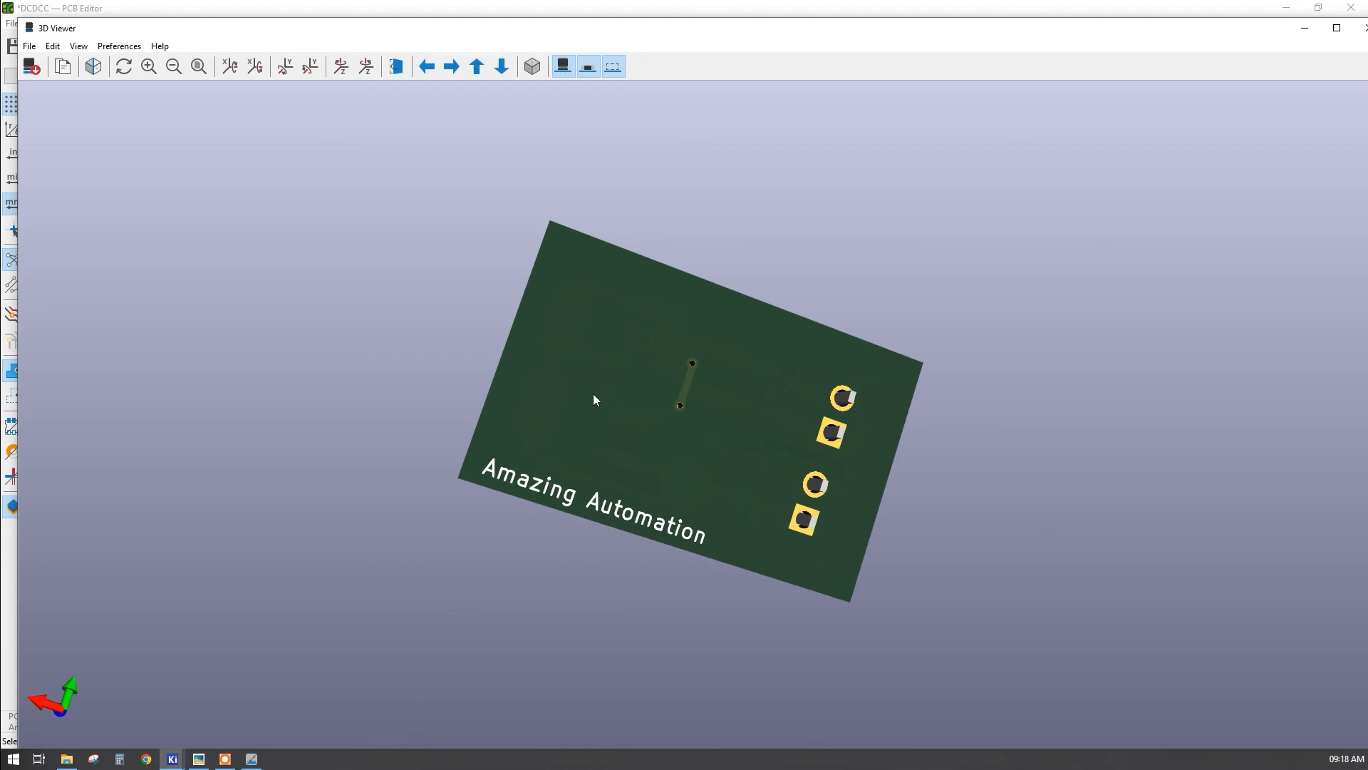
left_click(1363, 29)
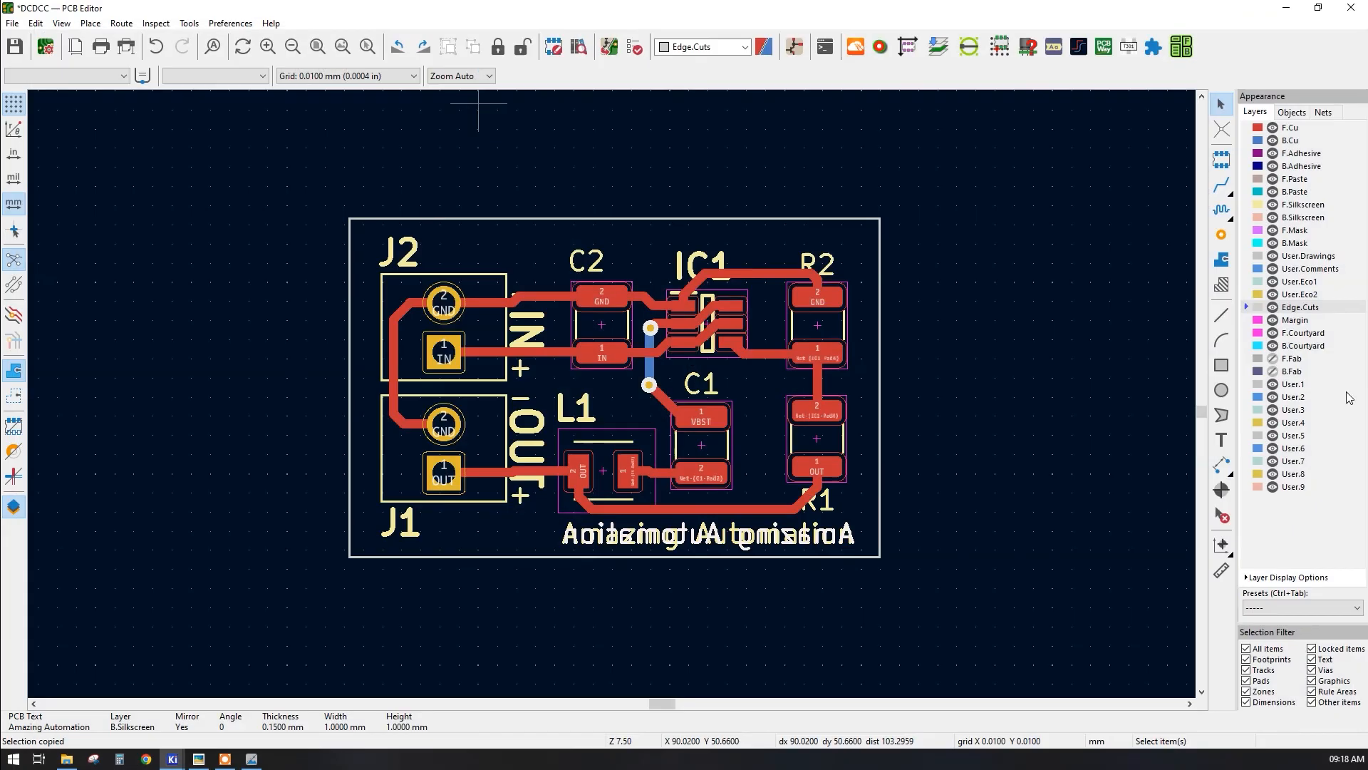
- Measure a horizontal span from IC1 to R2 and a vertical span from R2 down toward R1, and end measuring
left_click(1223, 572)
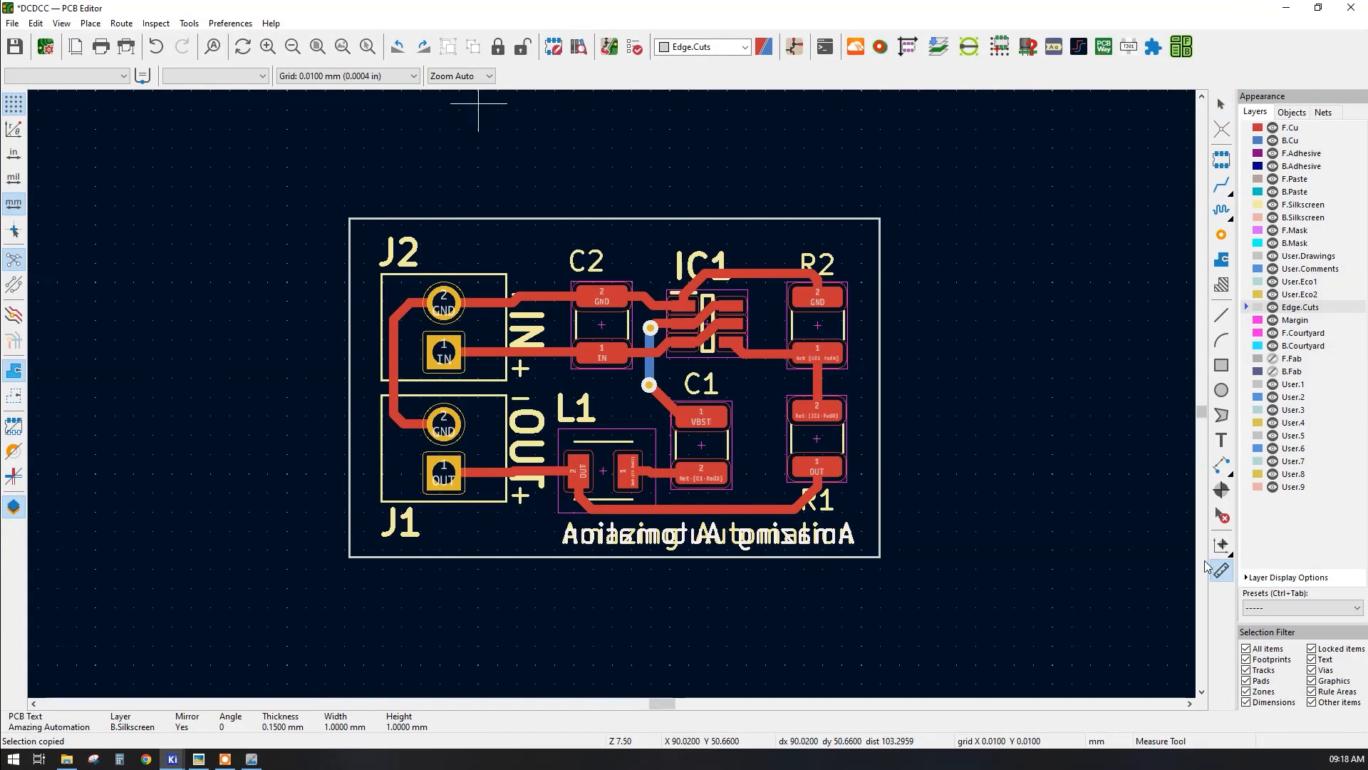
left_click(677, 263)
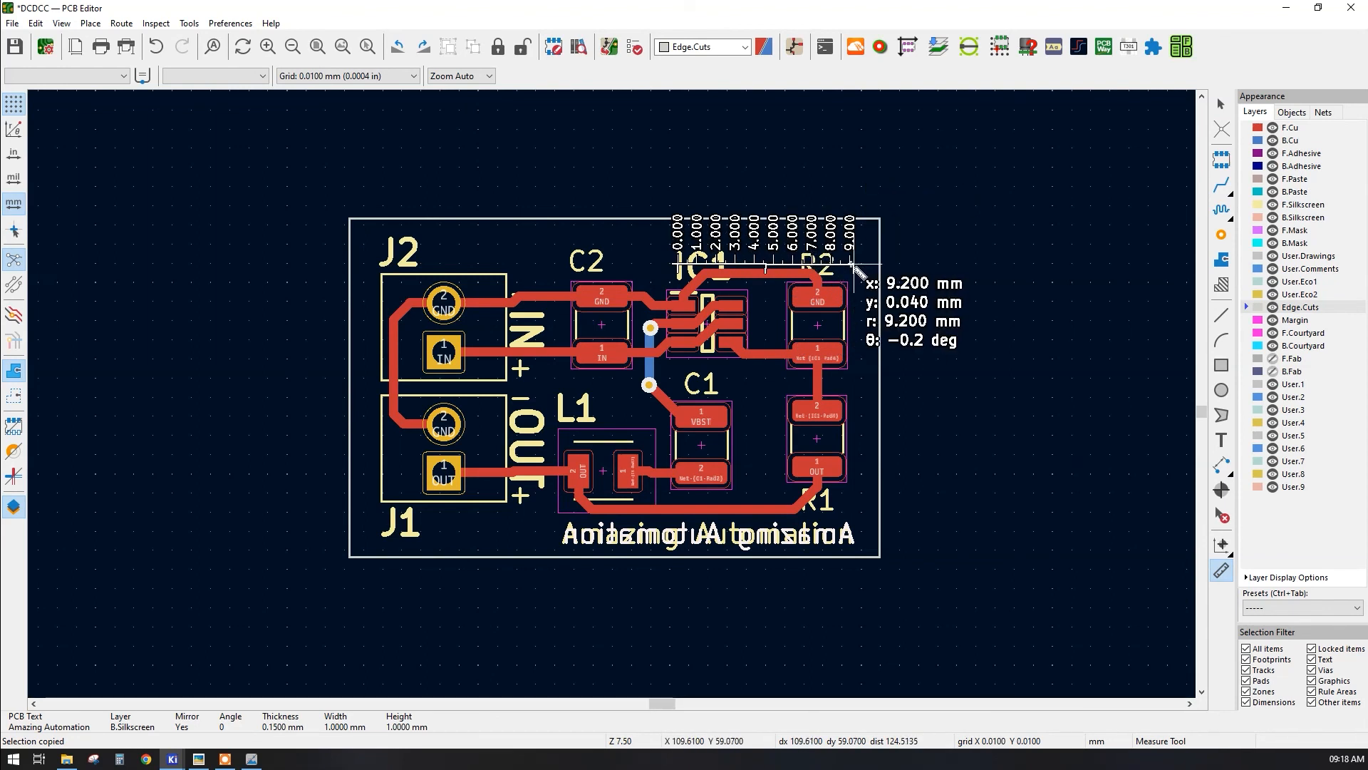
left_click(840, 265)
left_click(842, 264)
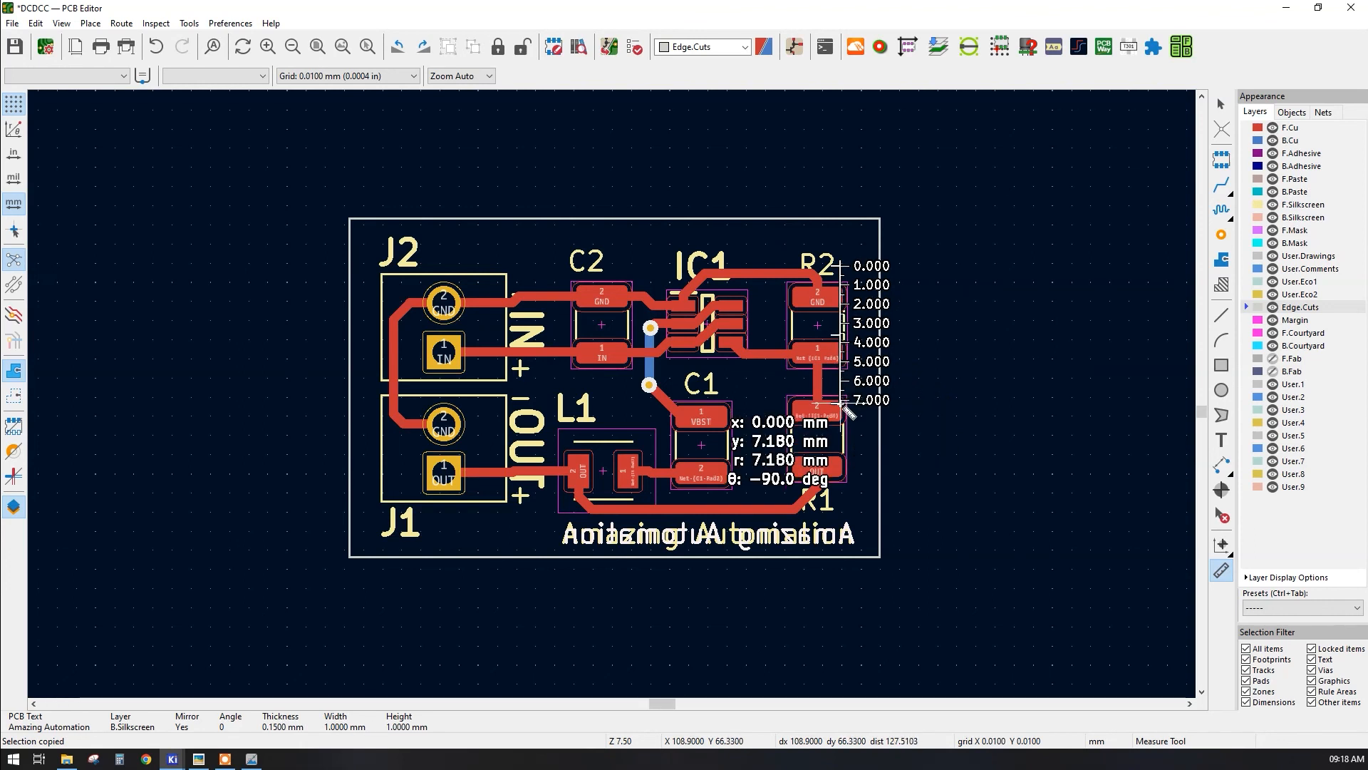
right_click(929, 328)
left_click(941, 335)
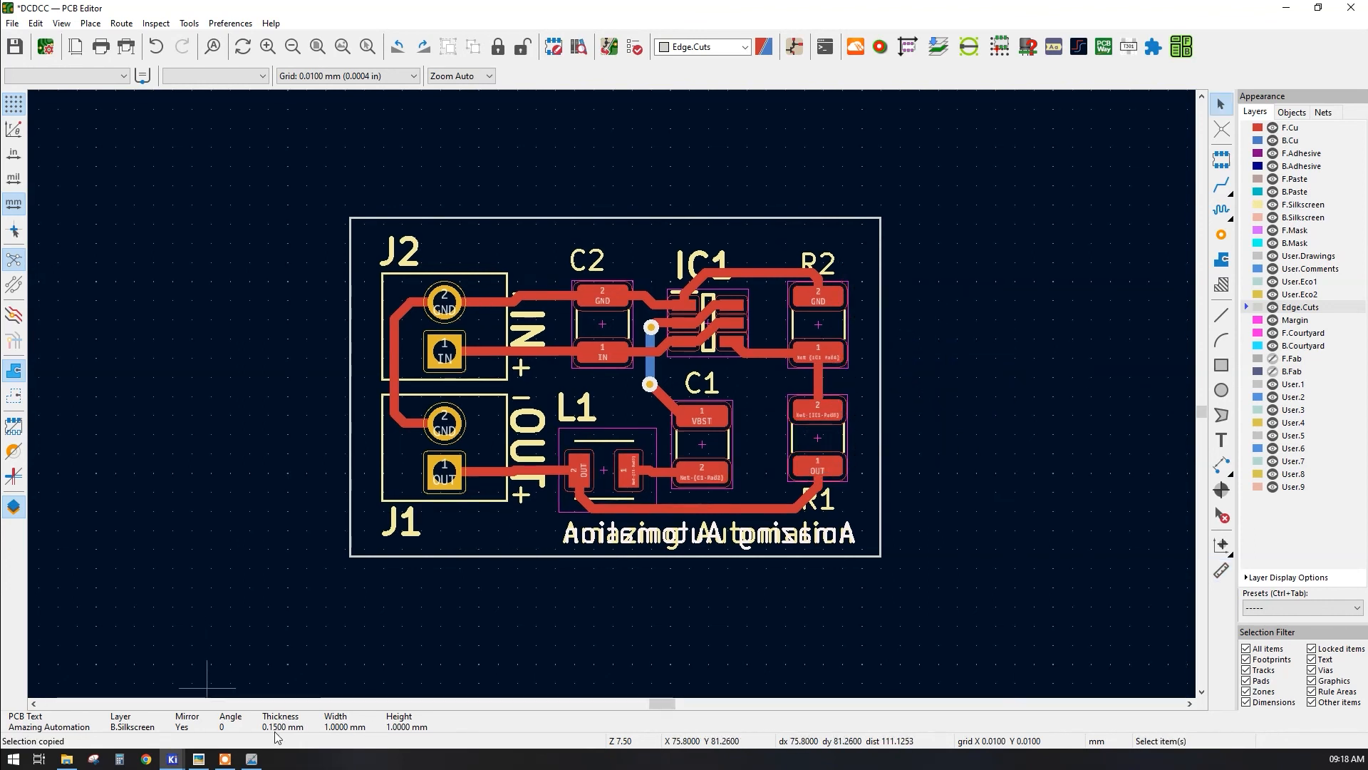
- Return to the Bitmap to Component Converter, set the logo size to 8 mm and start exporting the footprint to a file
left_click(251, 758)
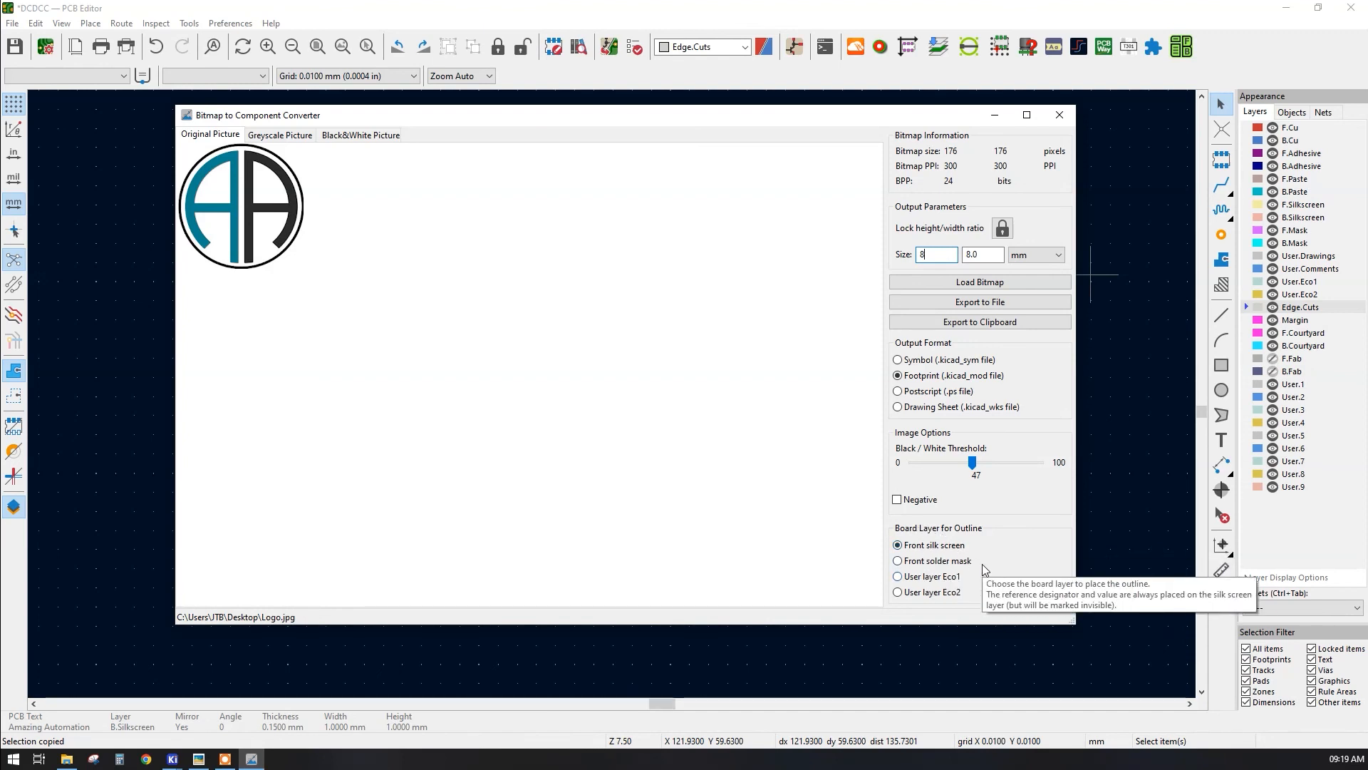
left_click(981, 304)
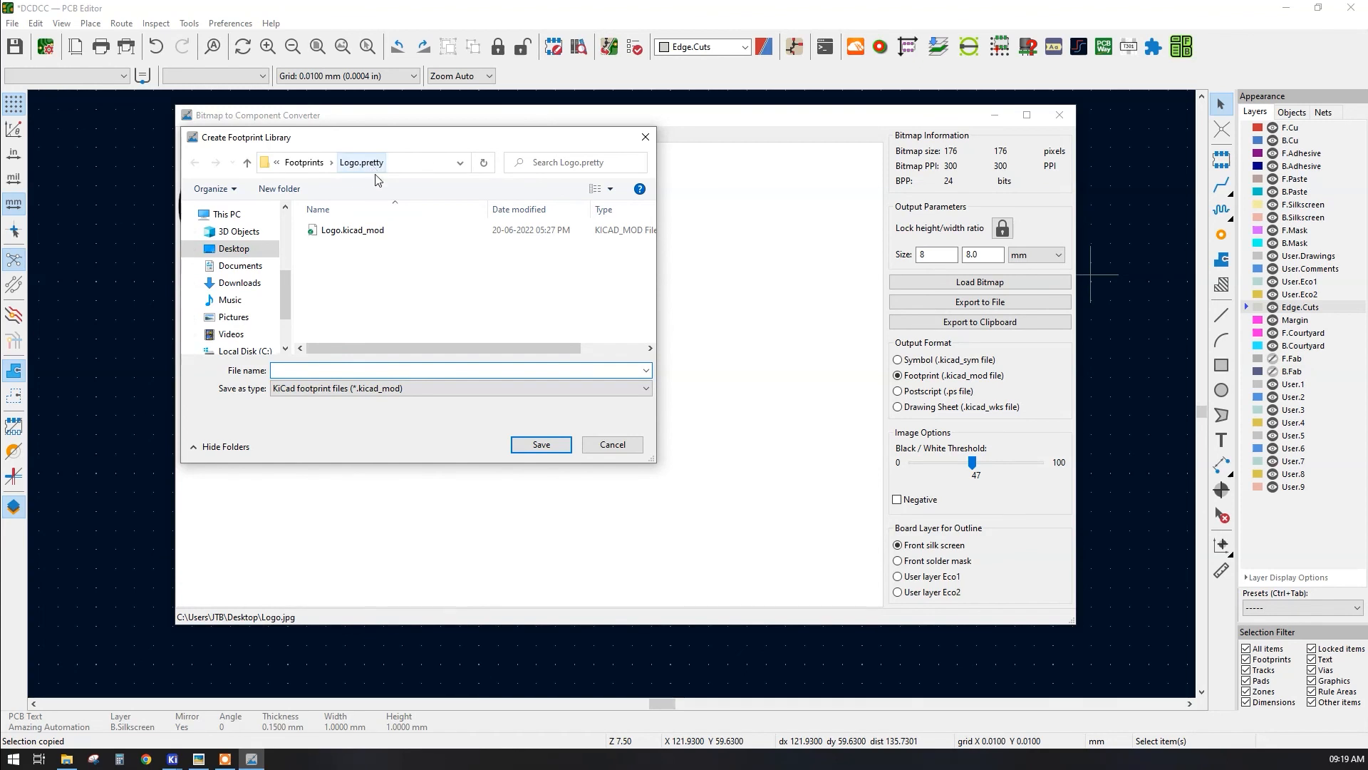
- Create a folder named Logo.pretty in the DCDCC\DCDCC project folder on the Desktop
left_click(309, 166)
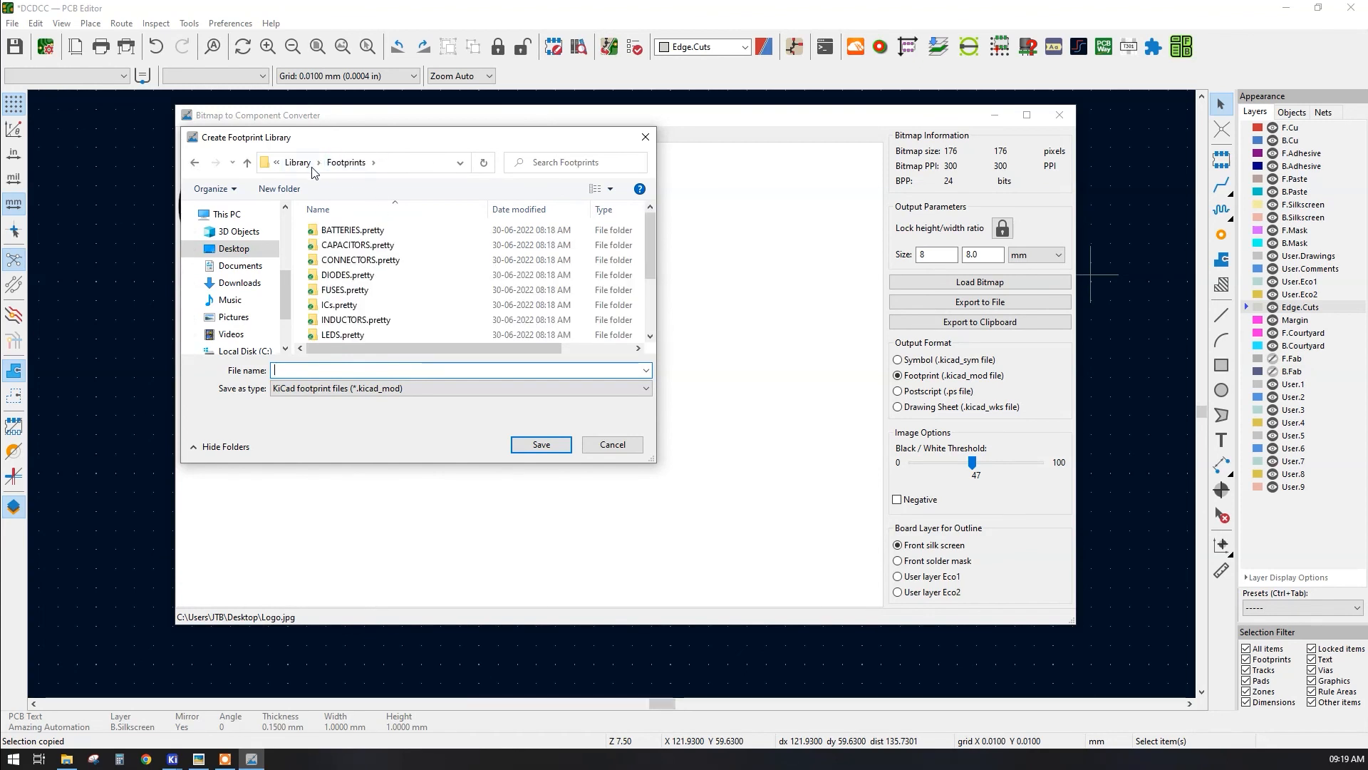
left_click(234, 249)
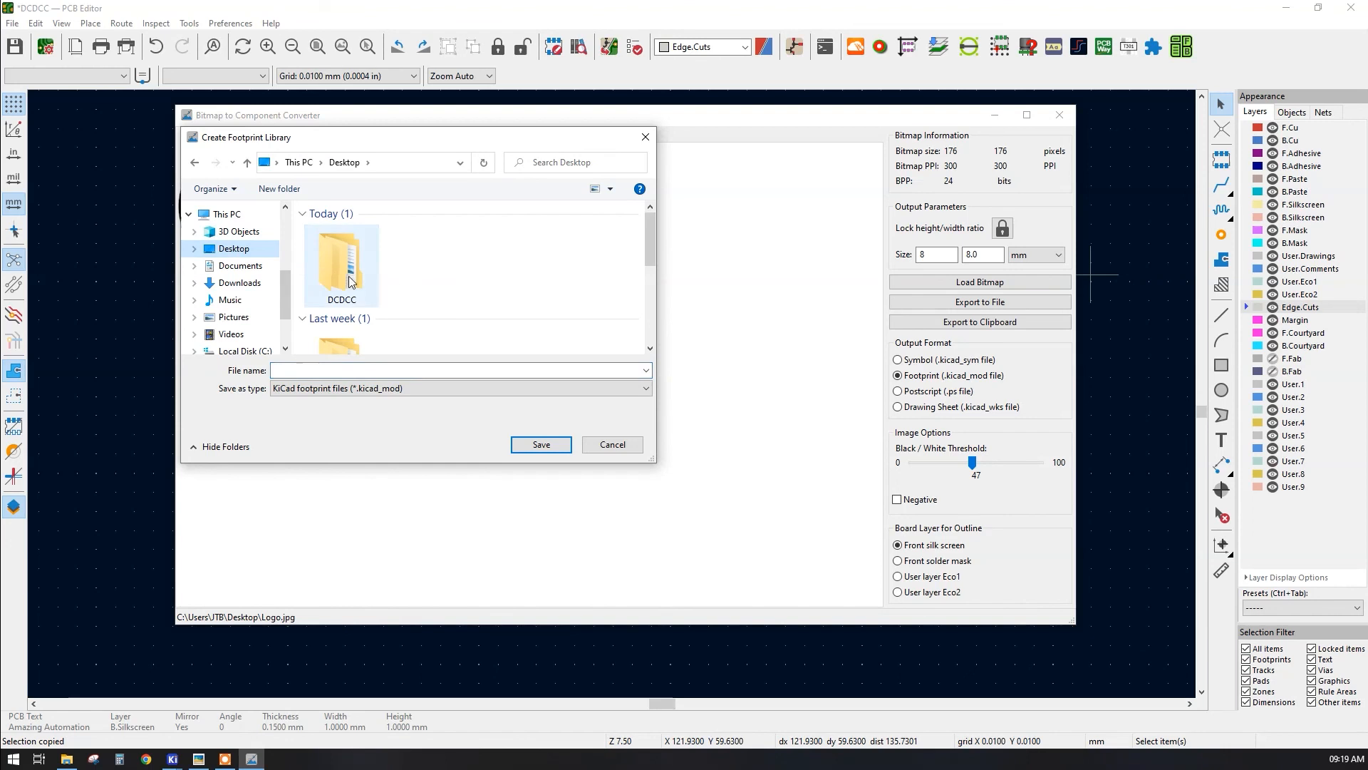
right_click(345, 244)
double_click(336, 230)
double_click(336, 229)
right_click(349, 271)
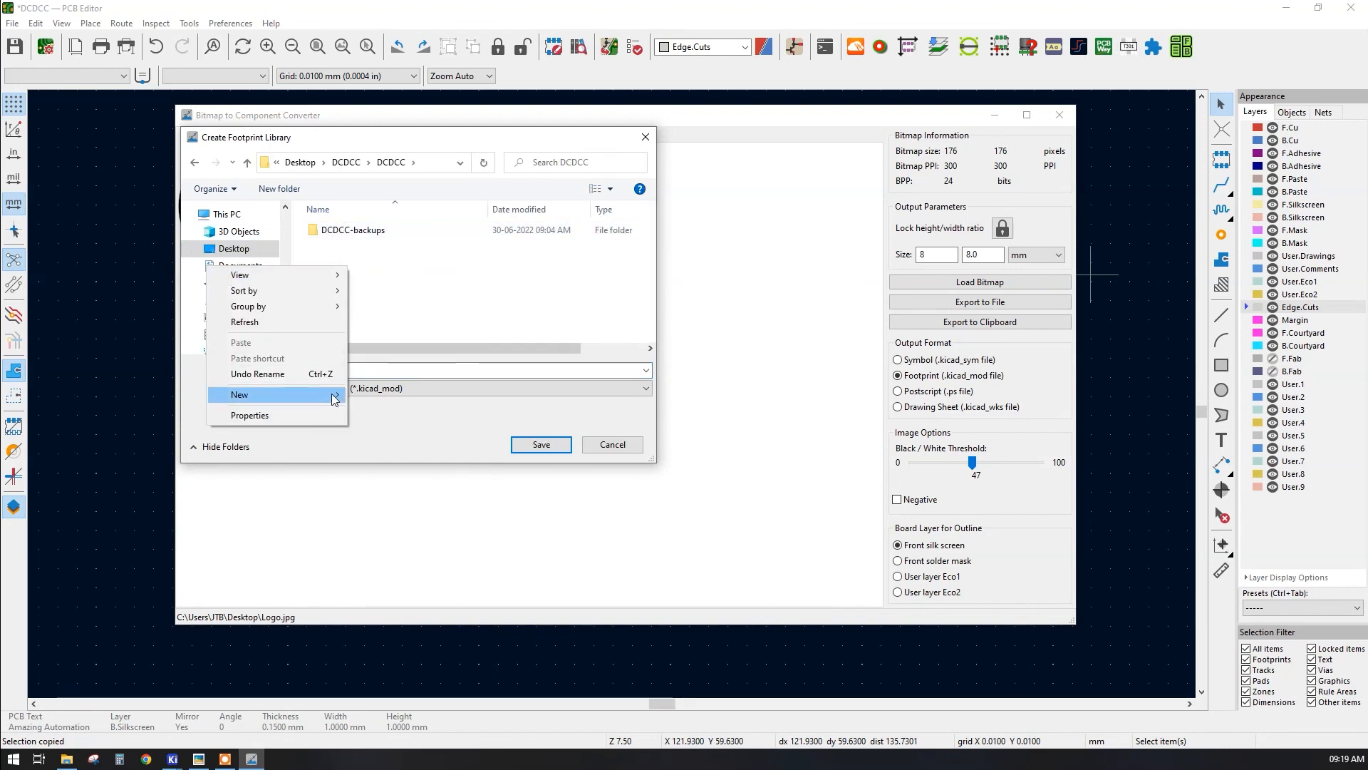
mouse_move(331, 393)
left_click(377, 395)
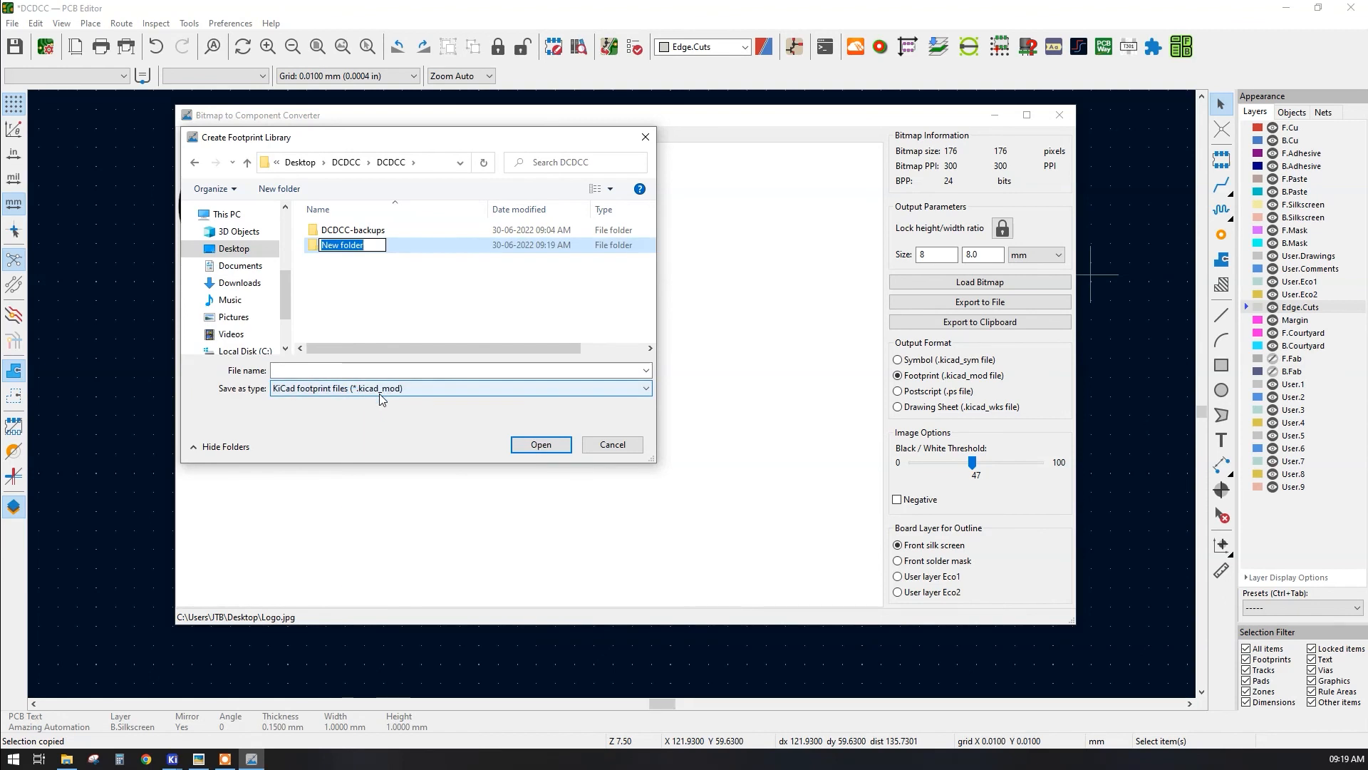
type("Logo.pre")
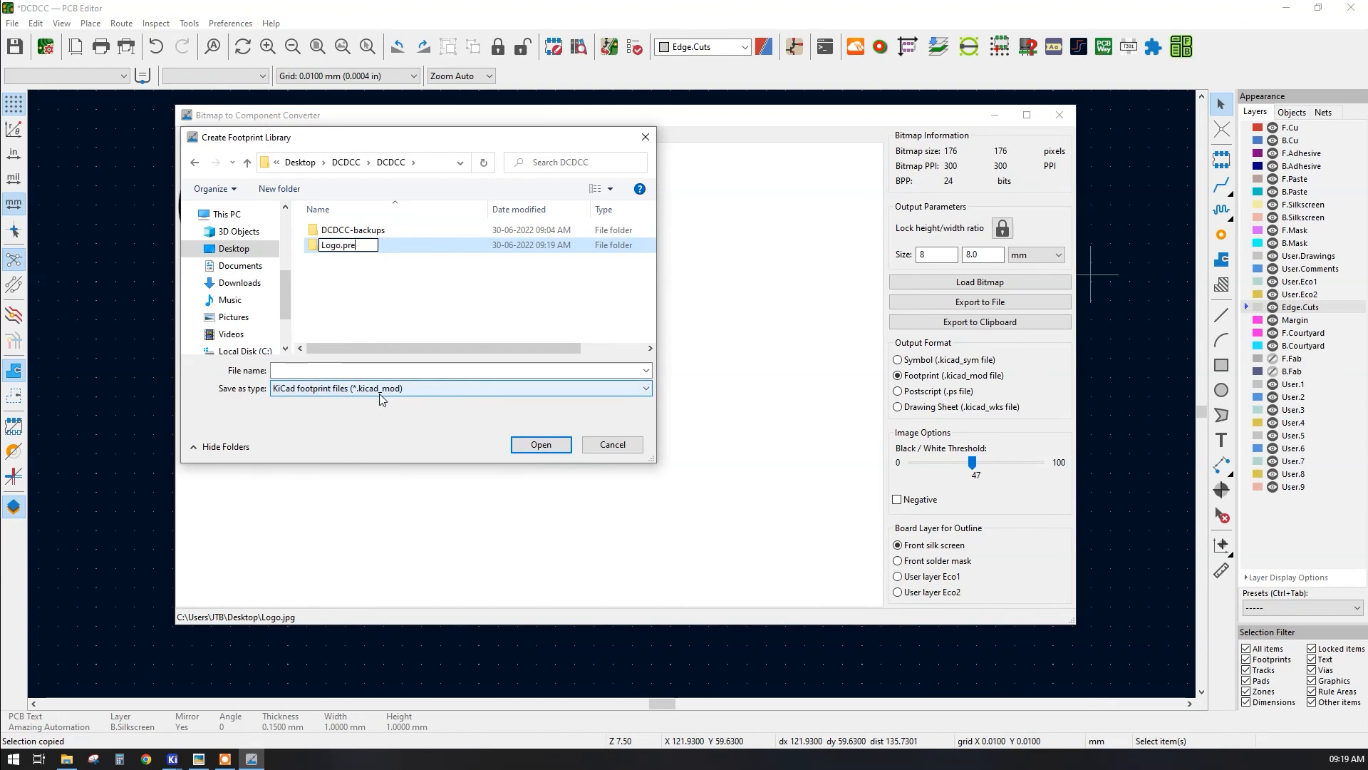
type("ety")
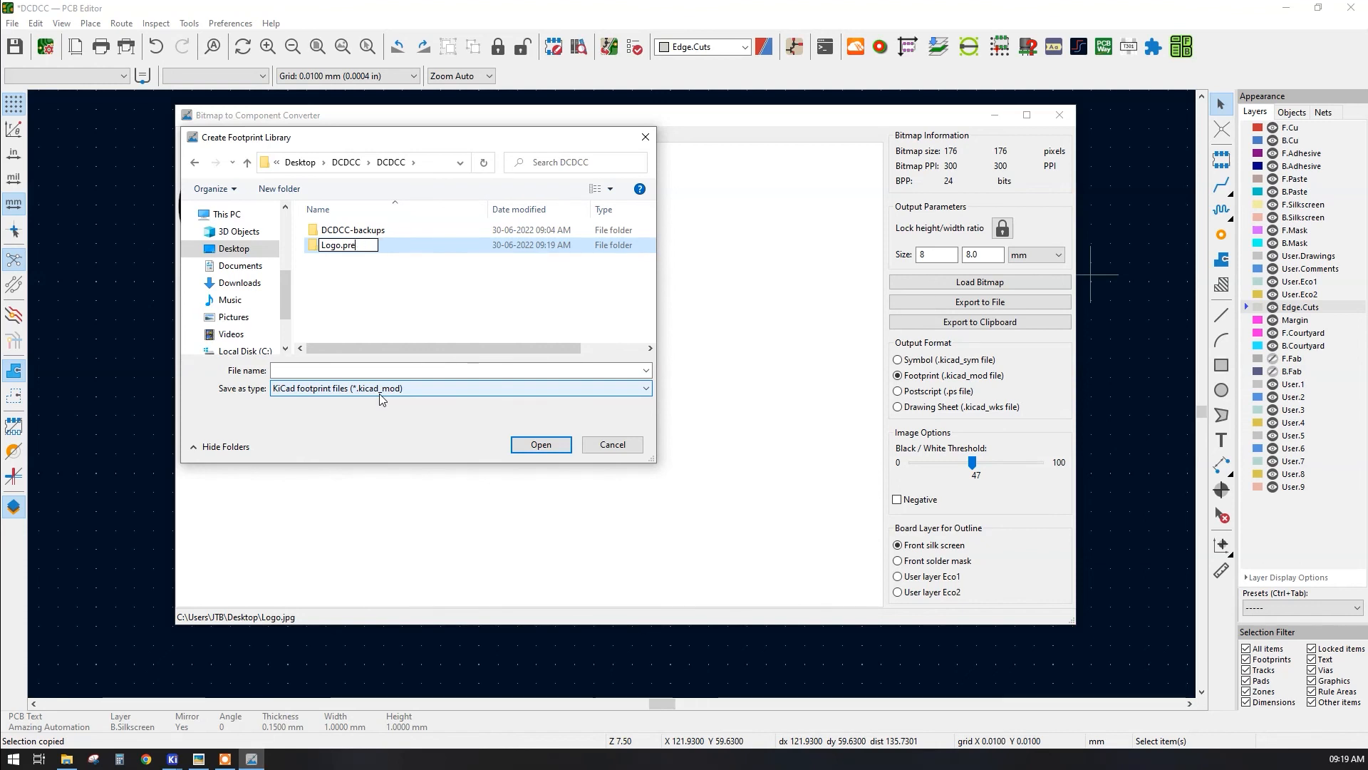
type("ty")
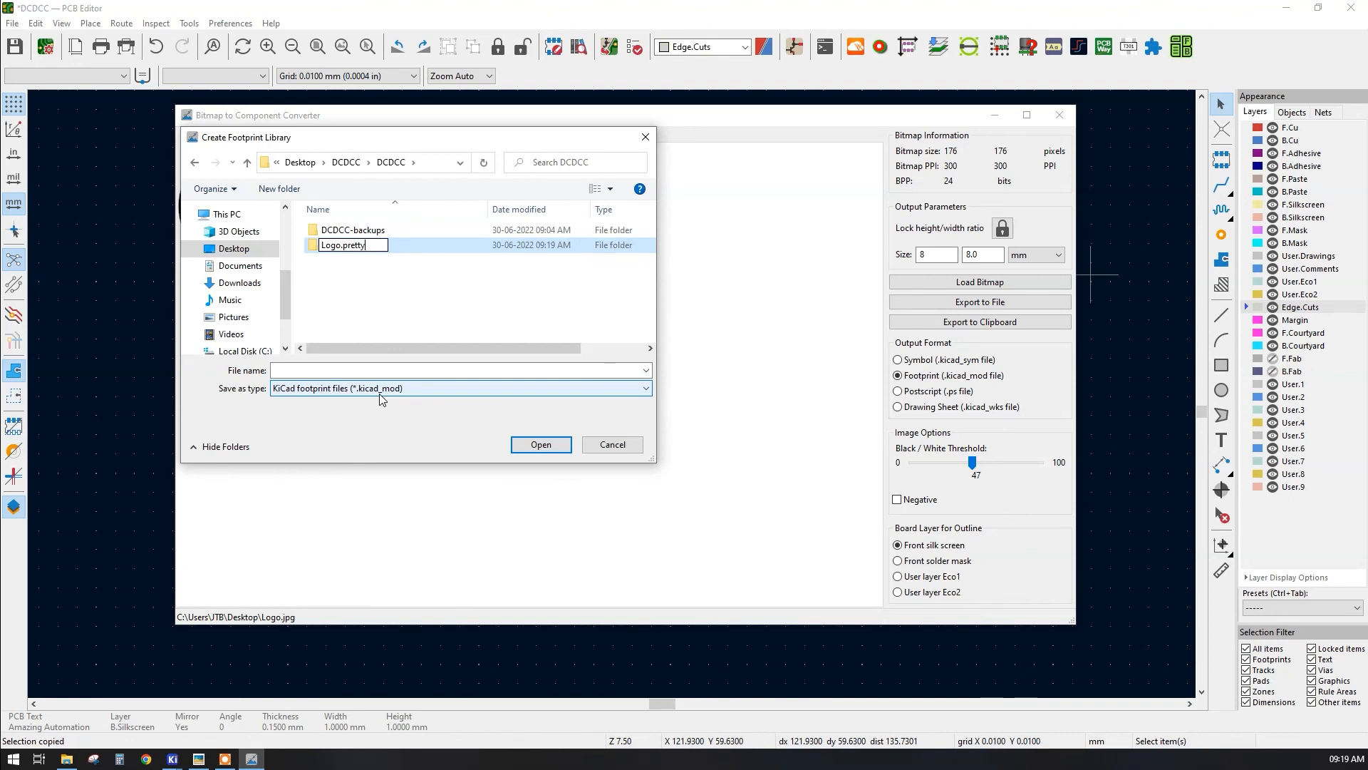
key("Return")
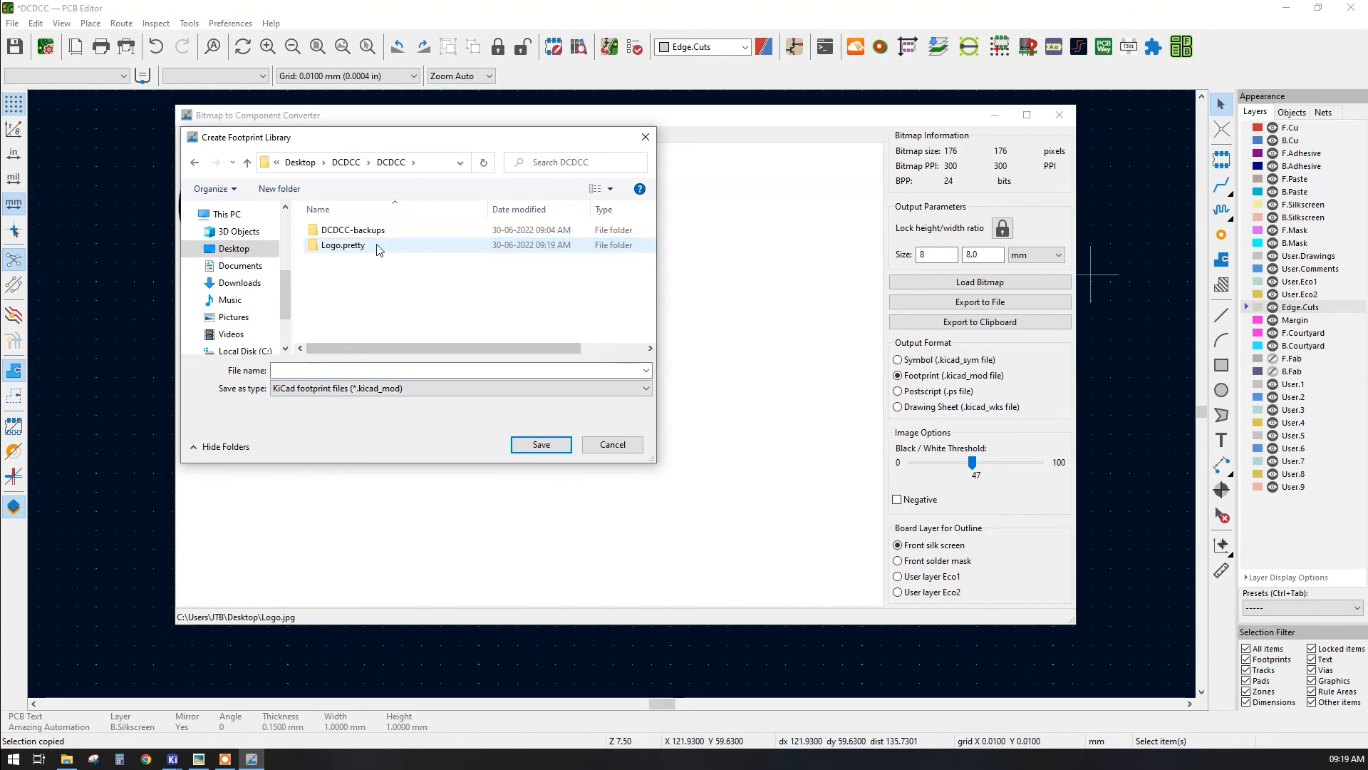
- Save the footprint as Logo inside the Logo.pretty folder and close the converter
double_click(390, 247)
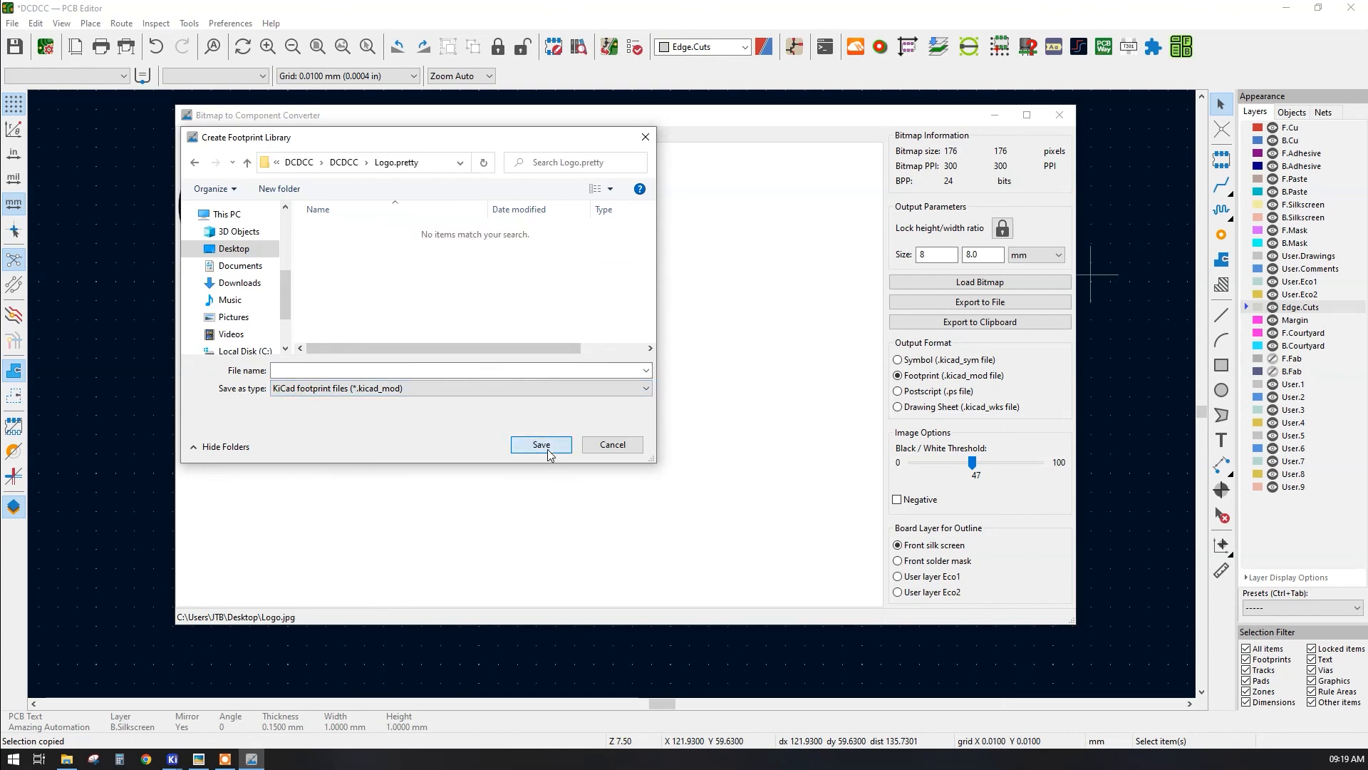
left_click(449, 371)
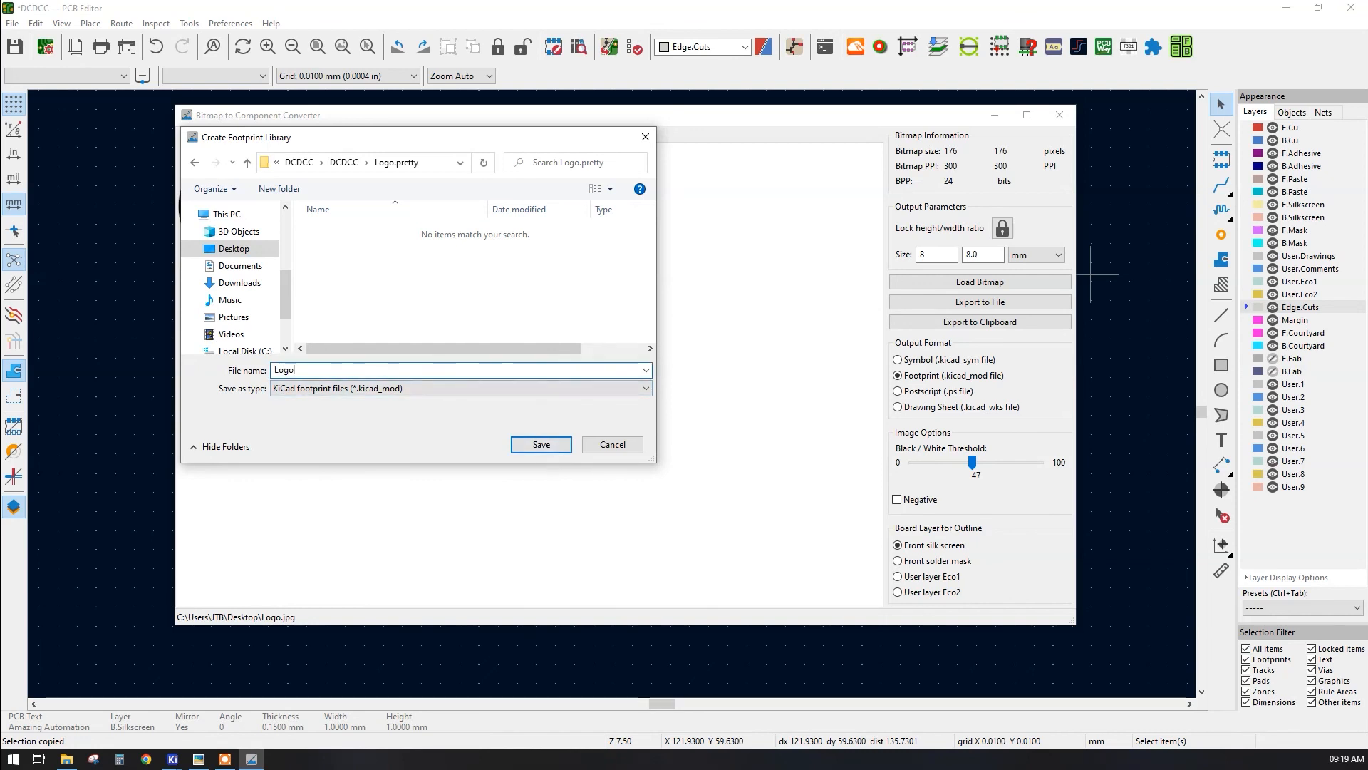
left_click(541, 444)
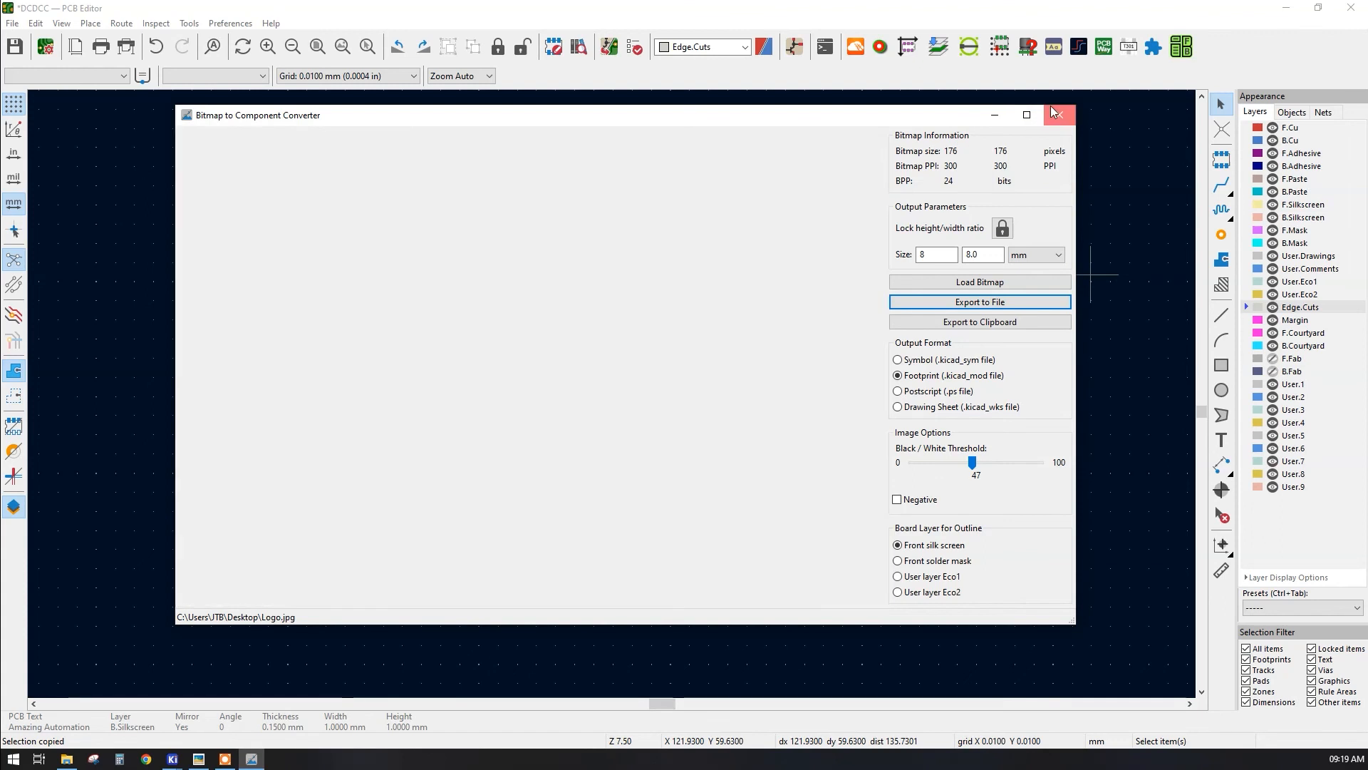
left_click(1056, 114)
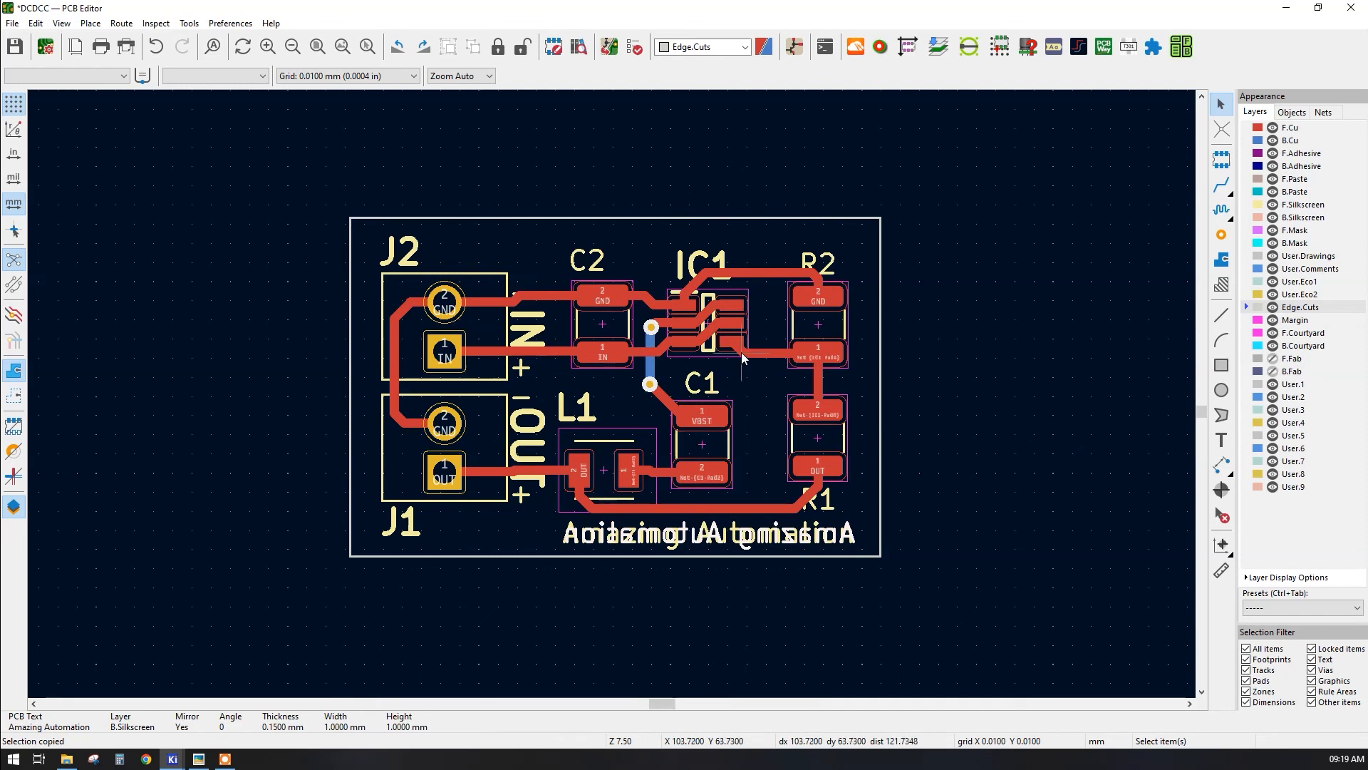
- Switch to the DCDCC project manager and open the project-specific footprint library table
mouse_move(171, 758)
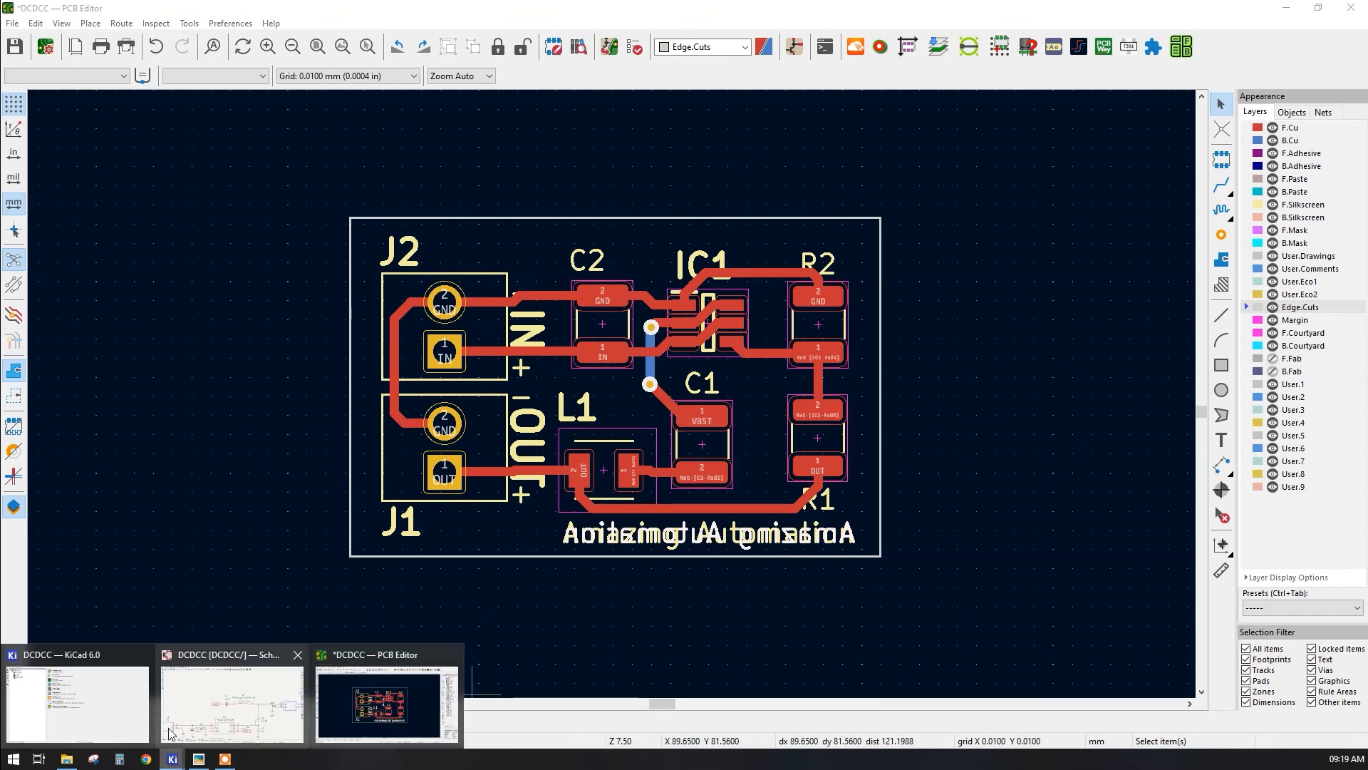
mouse_move(122, 710)
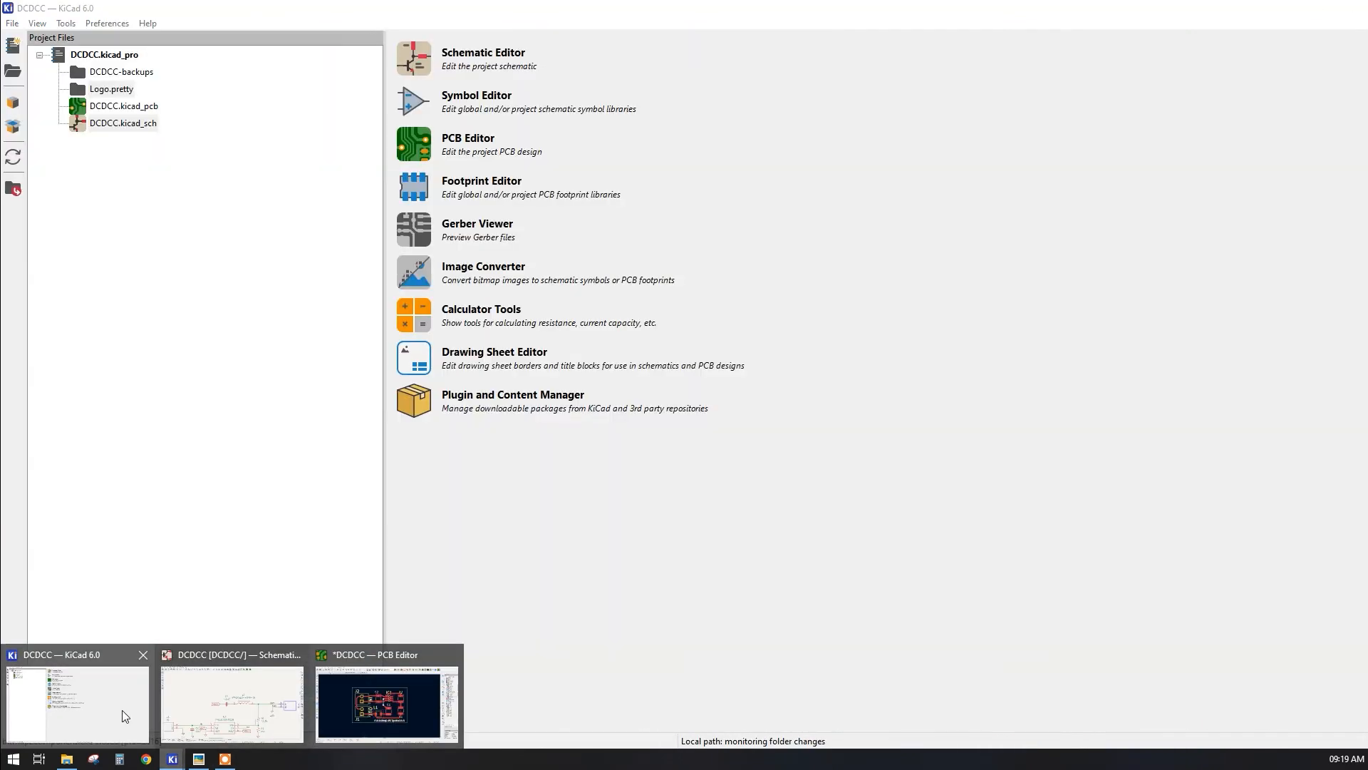
left_click(122, 711)
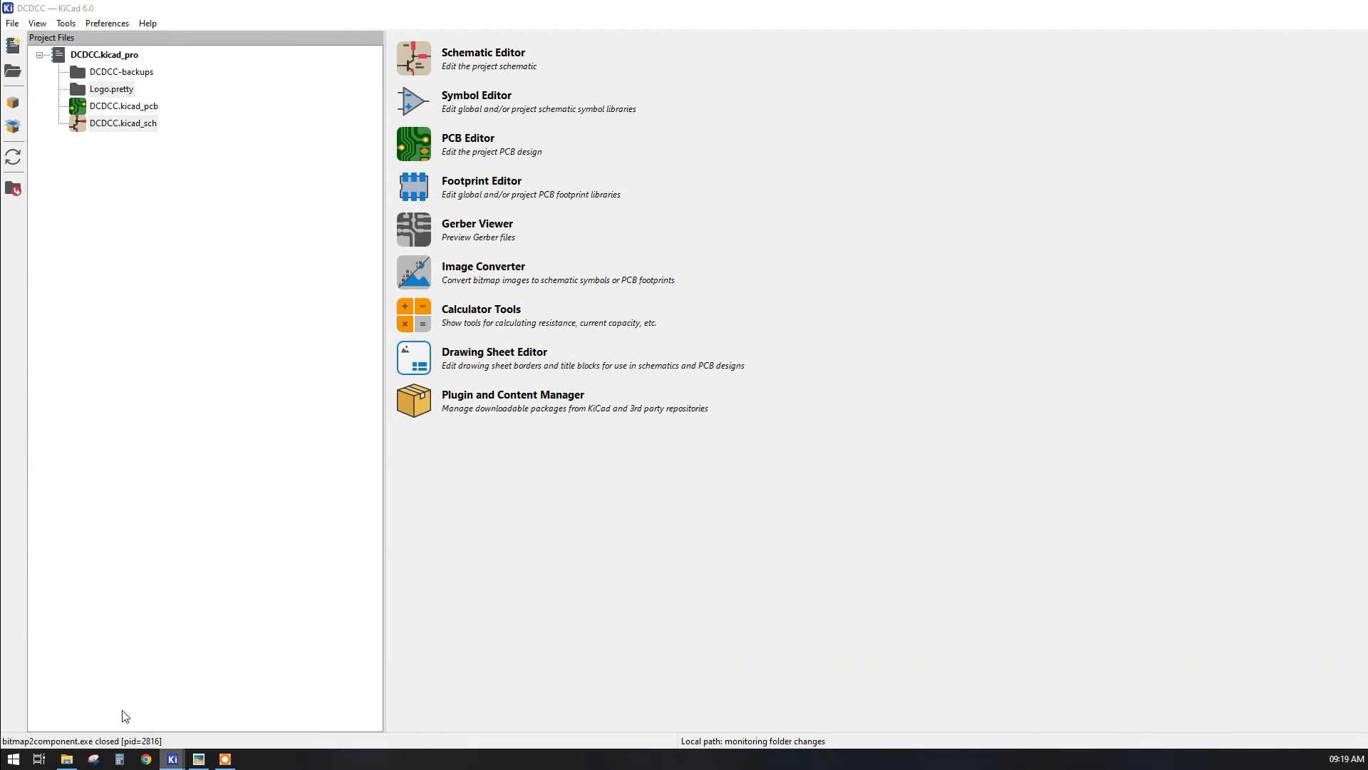
left_click(104, 23)
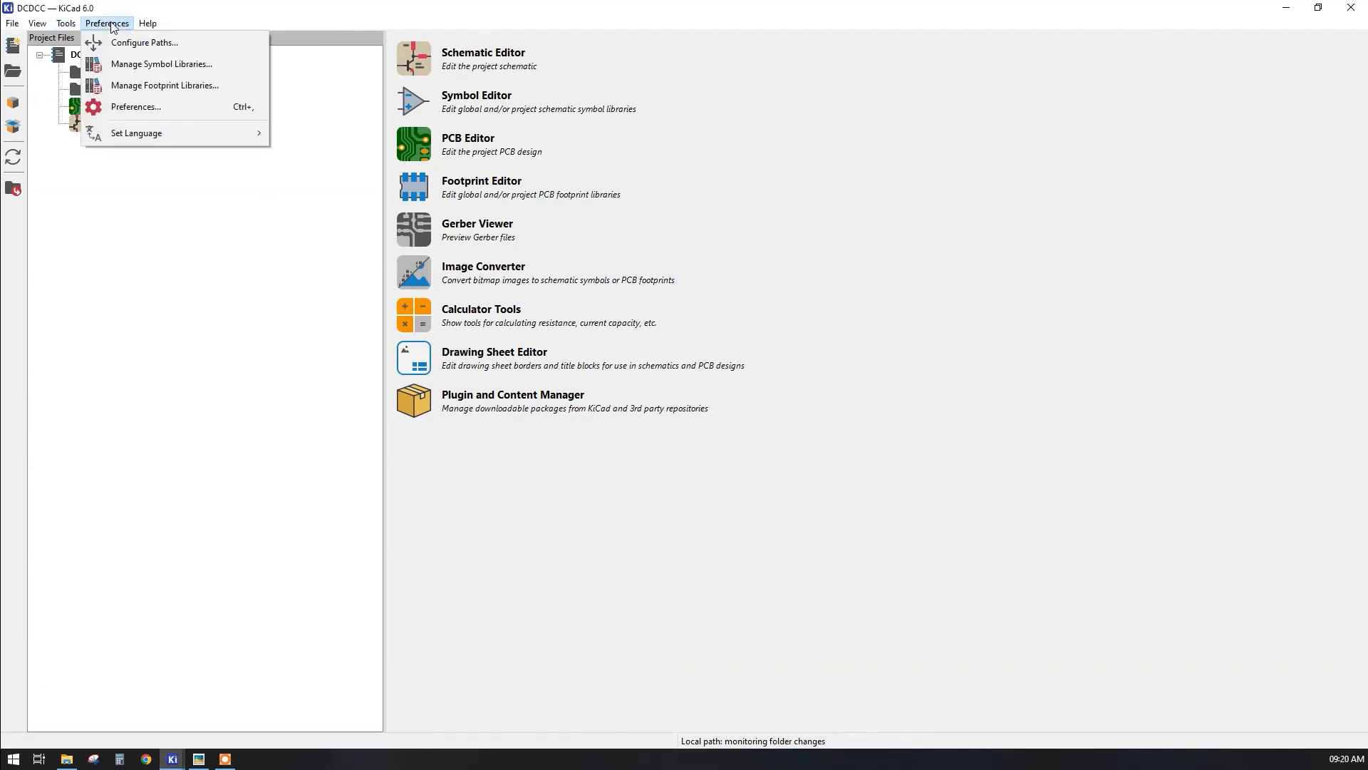
left_click(126, 87)
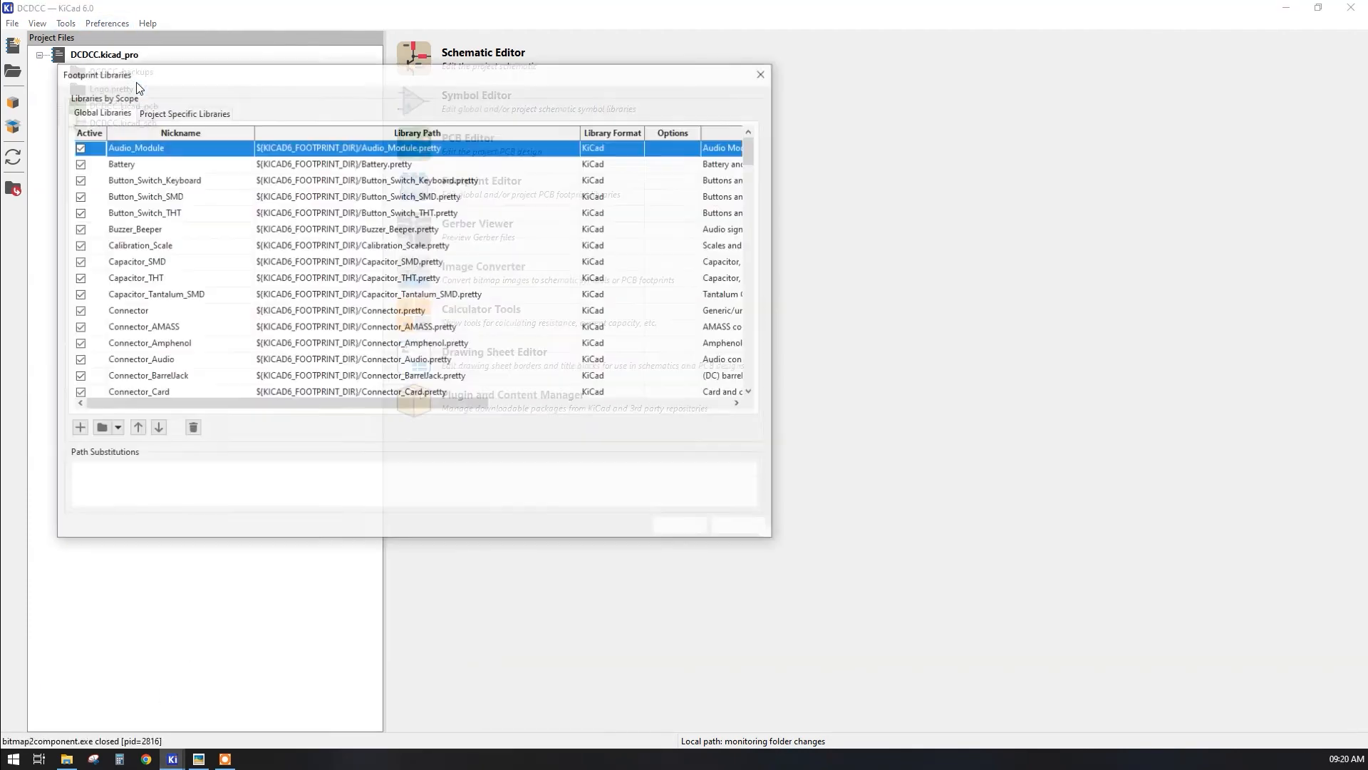
left_click(156, 114)
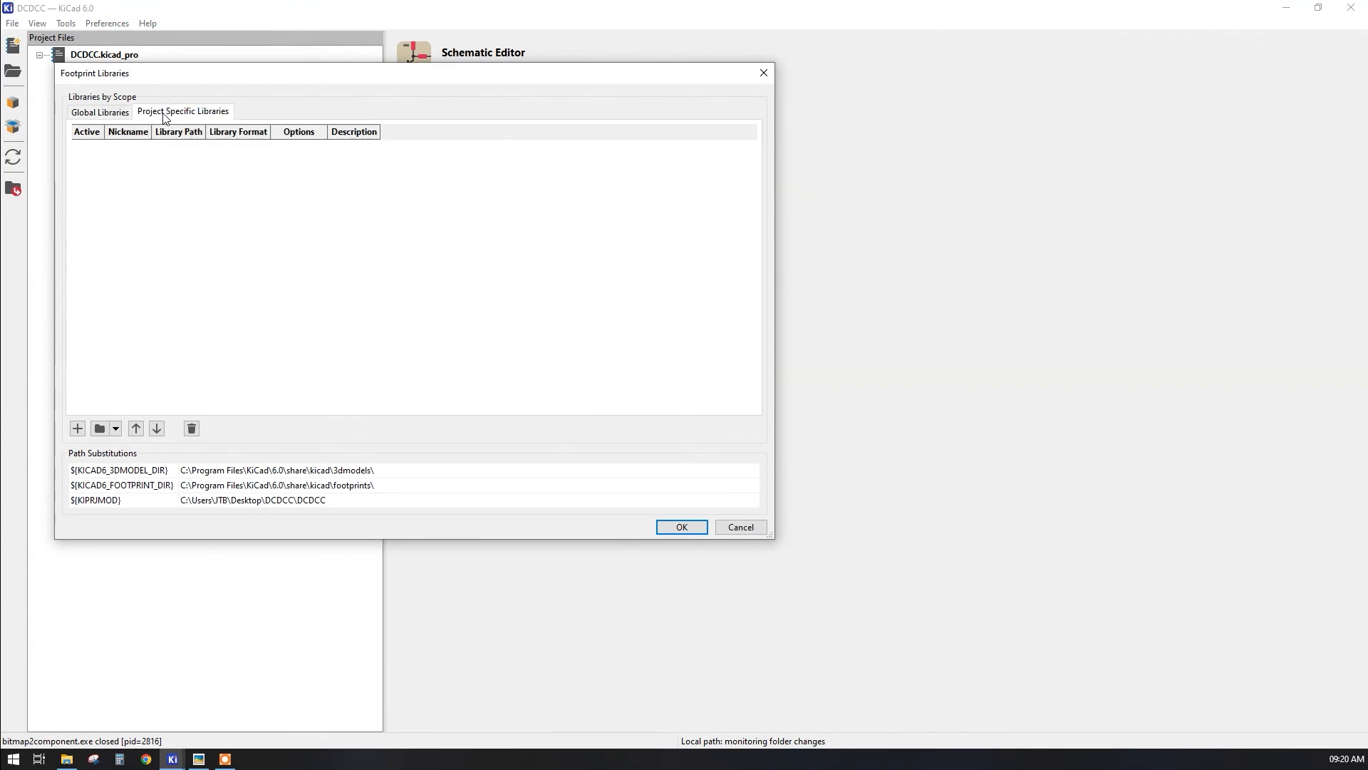
- Add the Logo.pretty folder from the DCDCC project as a project-specific footprint library and accept the library table
left_click_drag(247, 84, 362, 90)
left_click(215, 432)
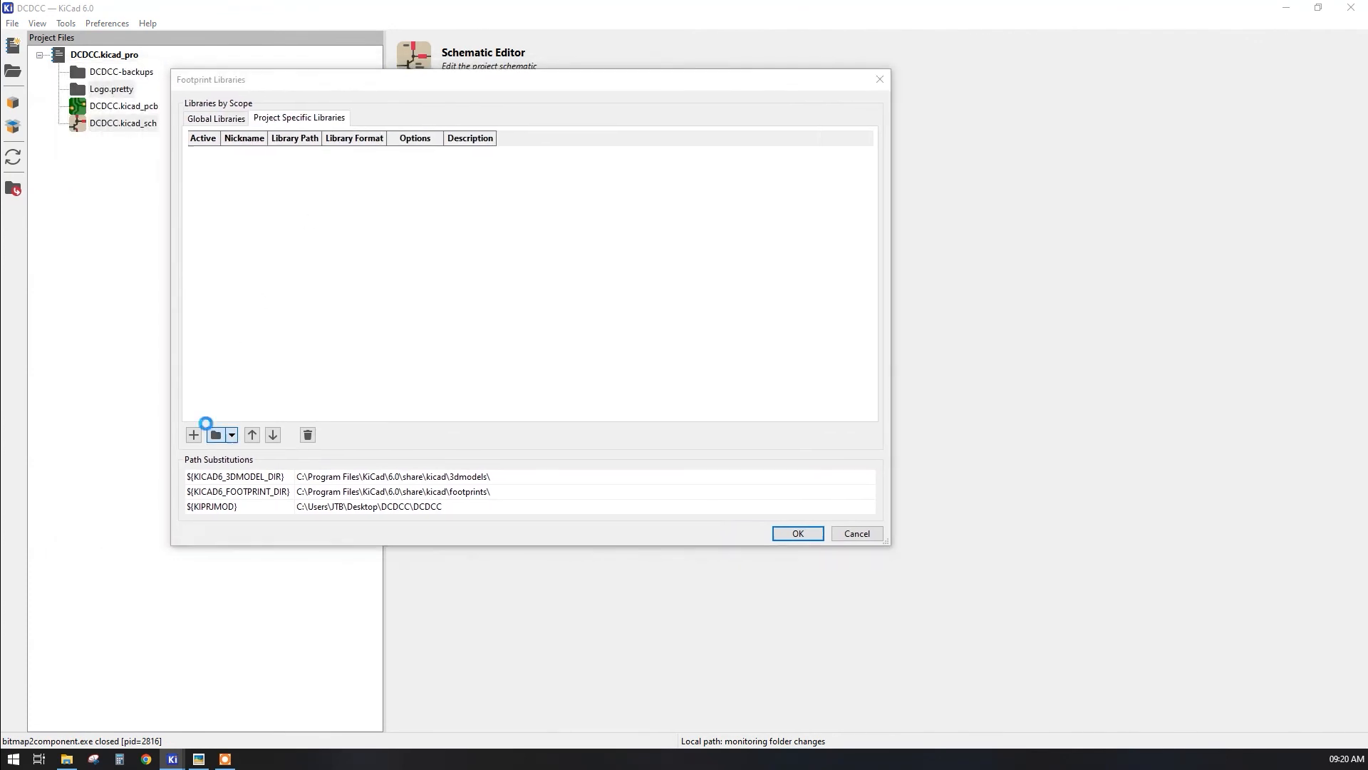
left_click(335, 209)
double_click(319, 213)
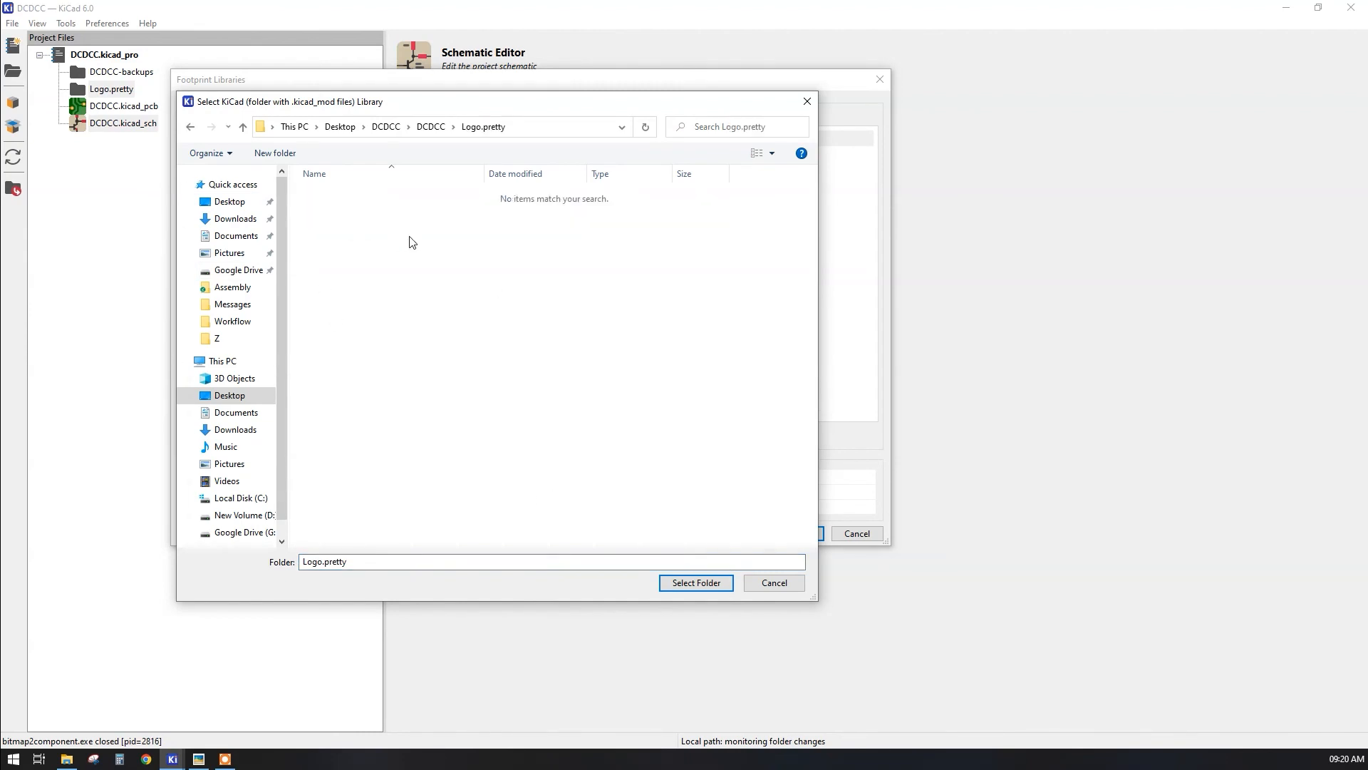
left_click(673, 582)
left_click(785, 529)
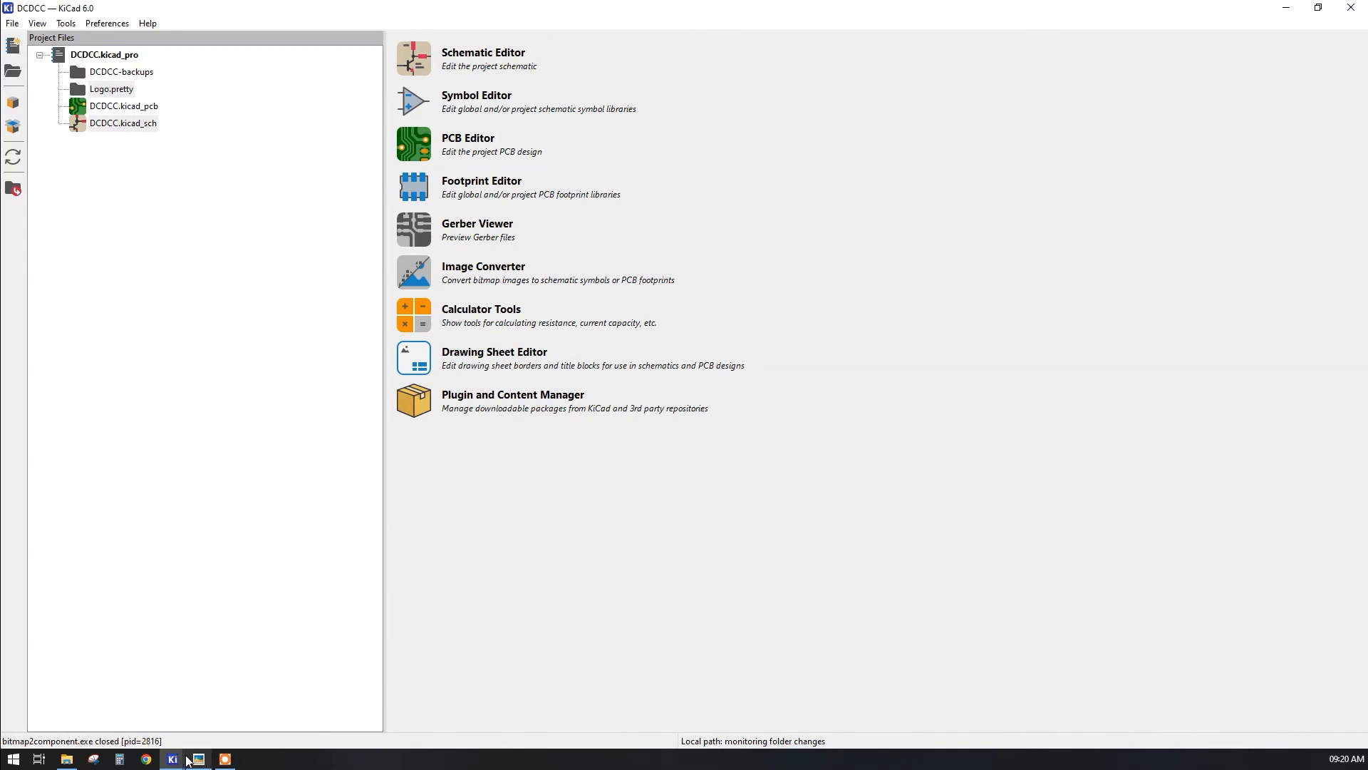
- Switch to the PCB Editor and place the Logo footprint from the Logo library between IC1, C1, R1 and R2
mouse_move(178, 761)
left_click(349, 708)
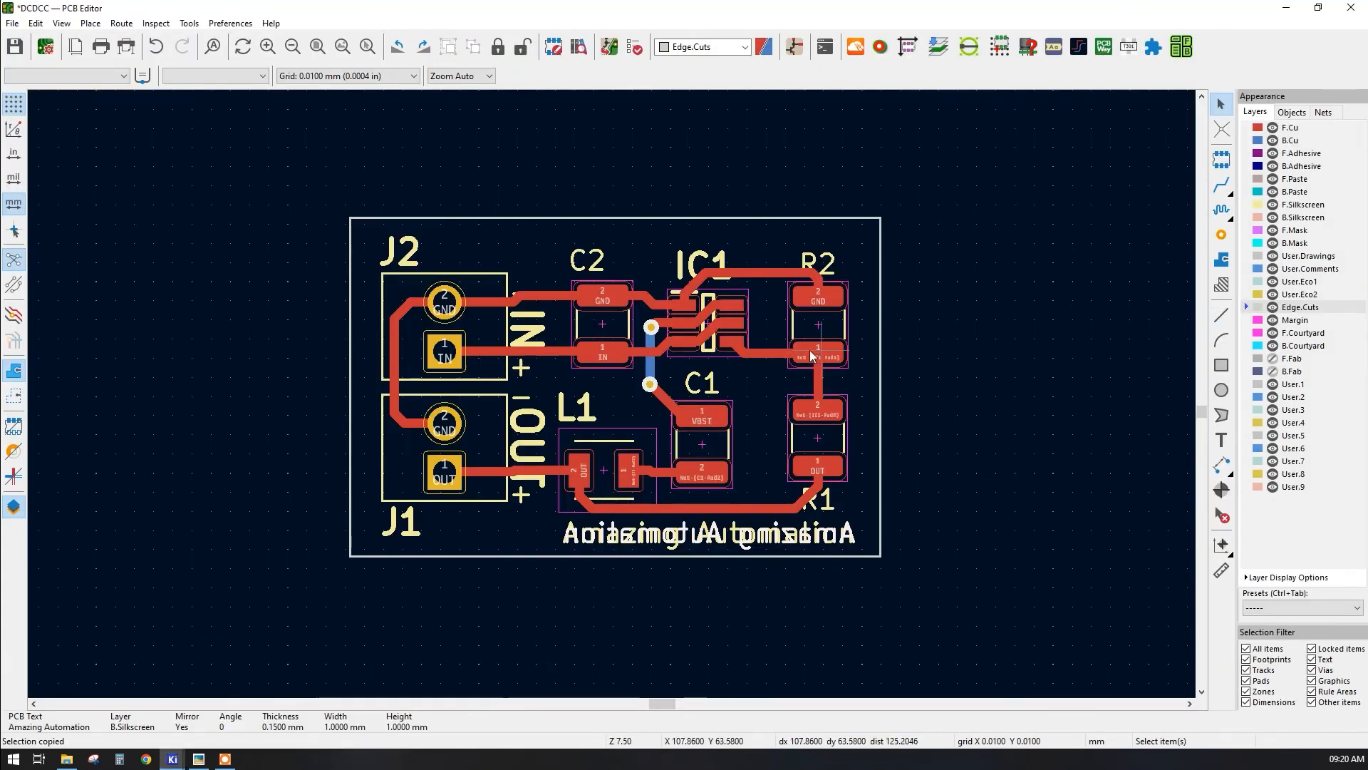
left_click(1220, 160)
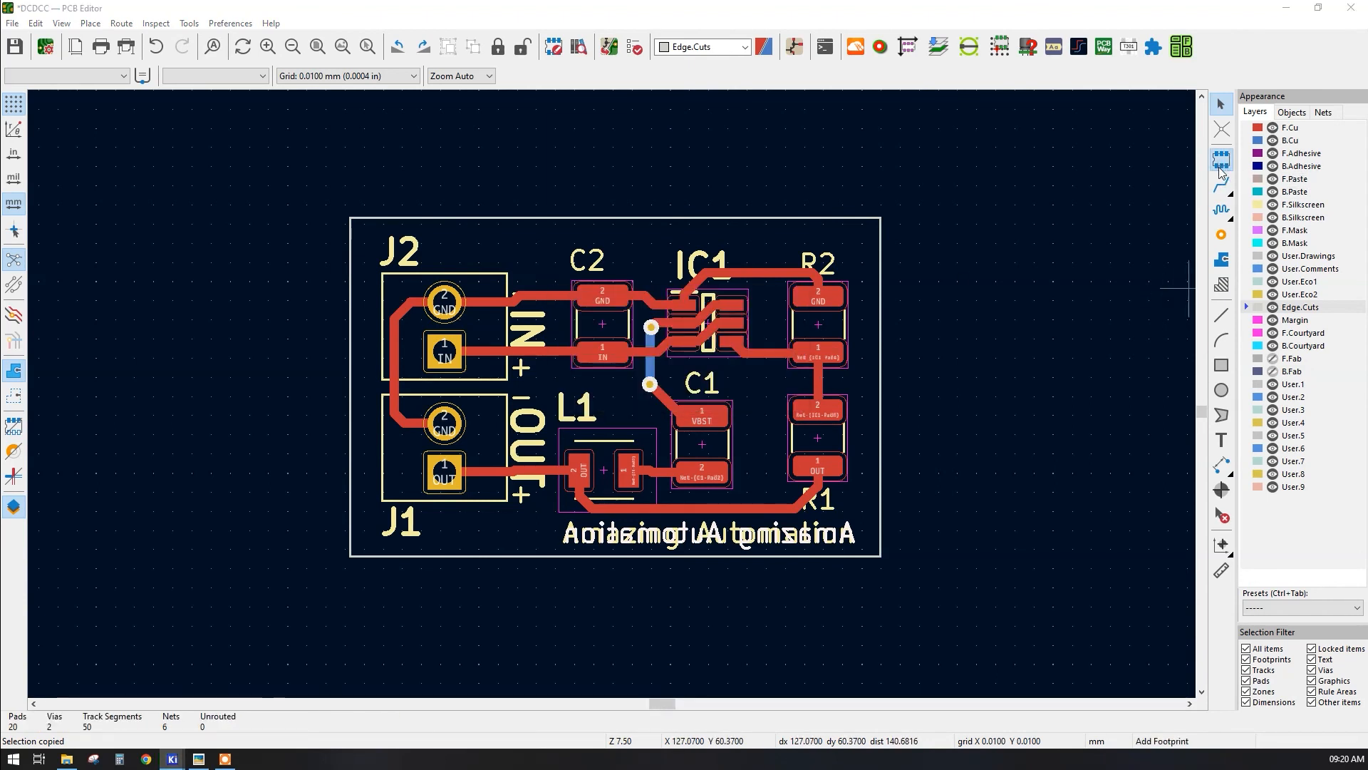
left_click(243, 95)
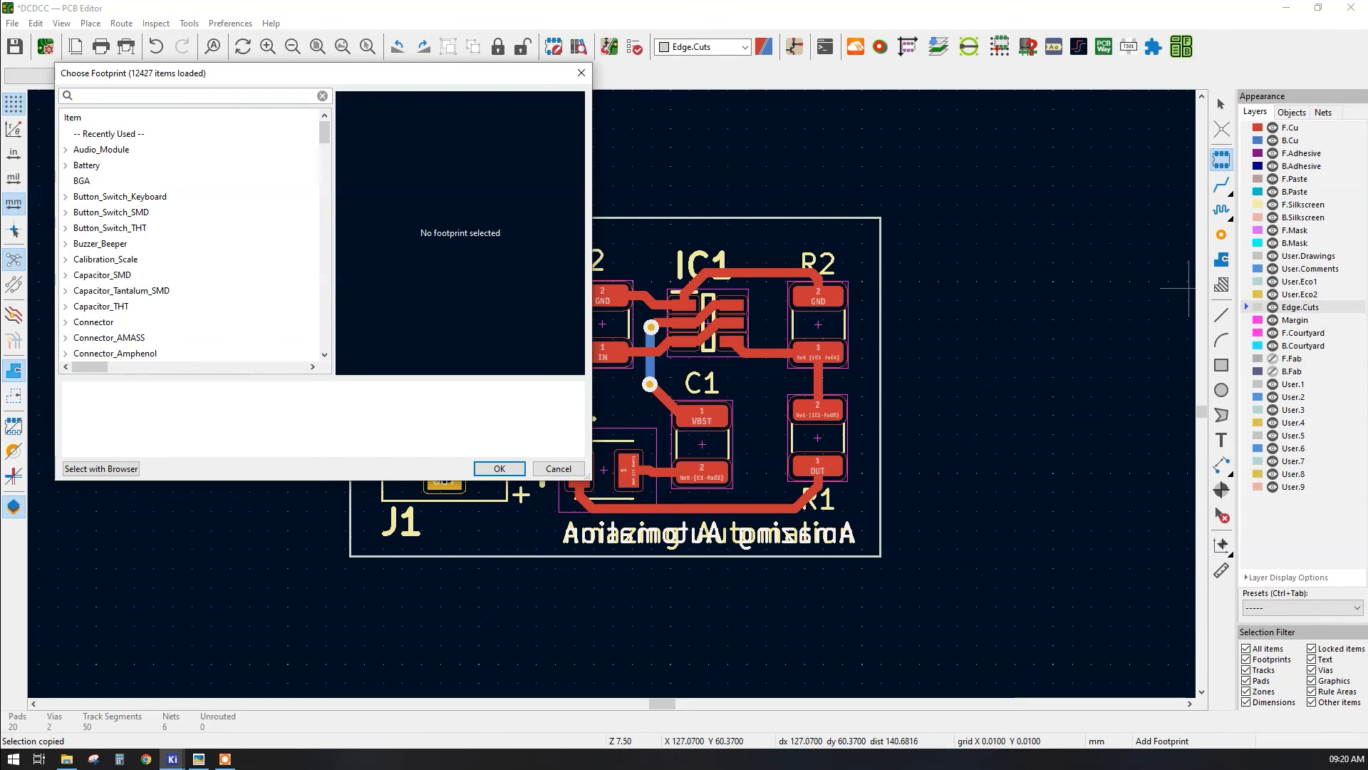
type("logo")
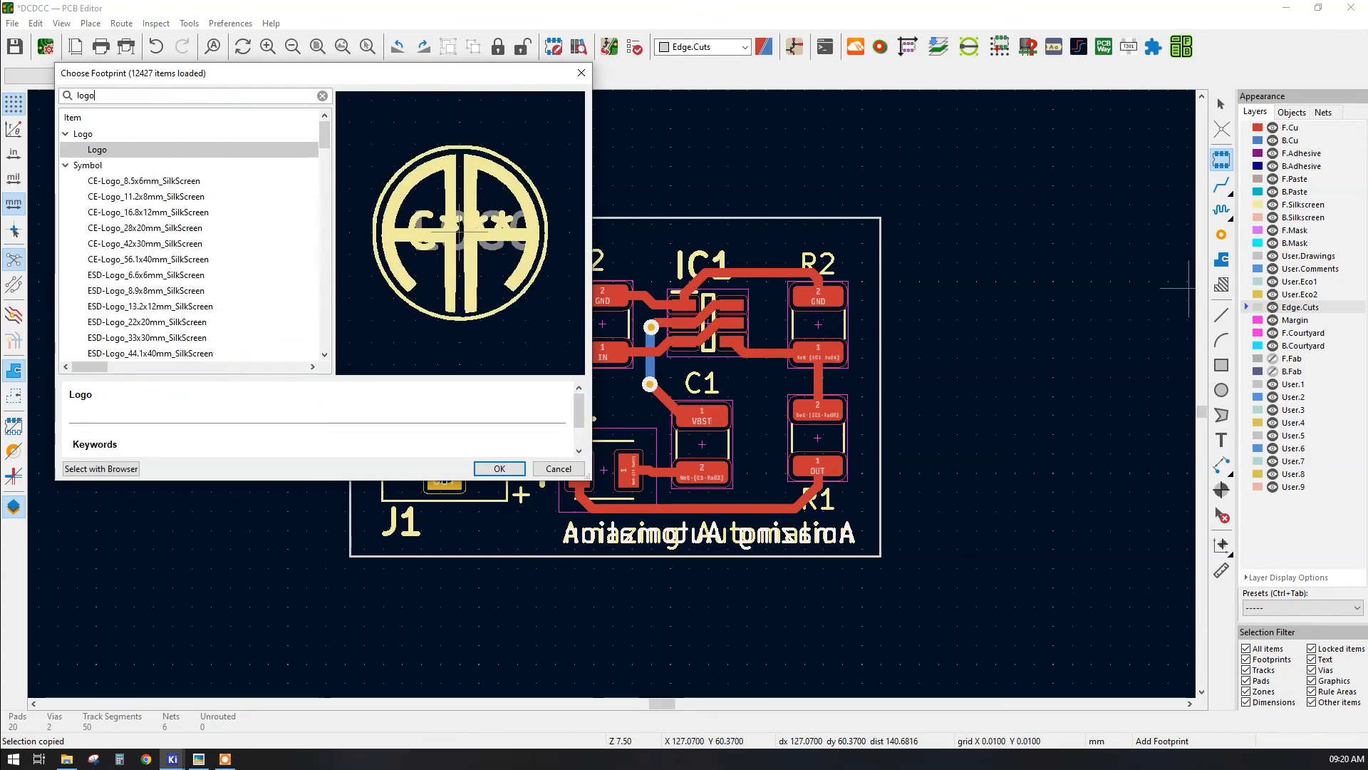
double_click(89, 151)
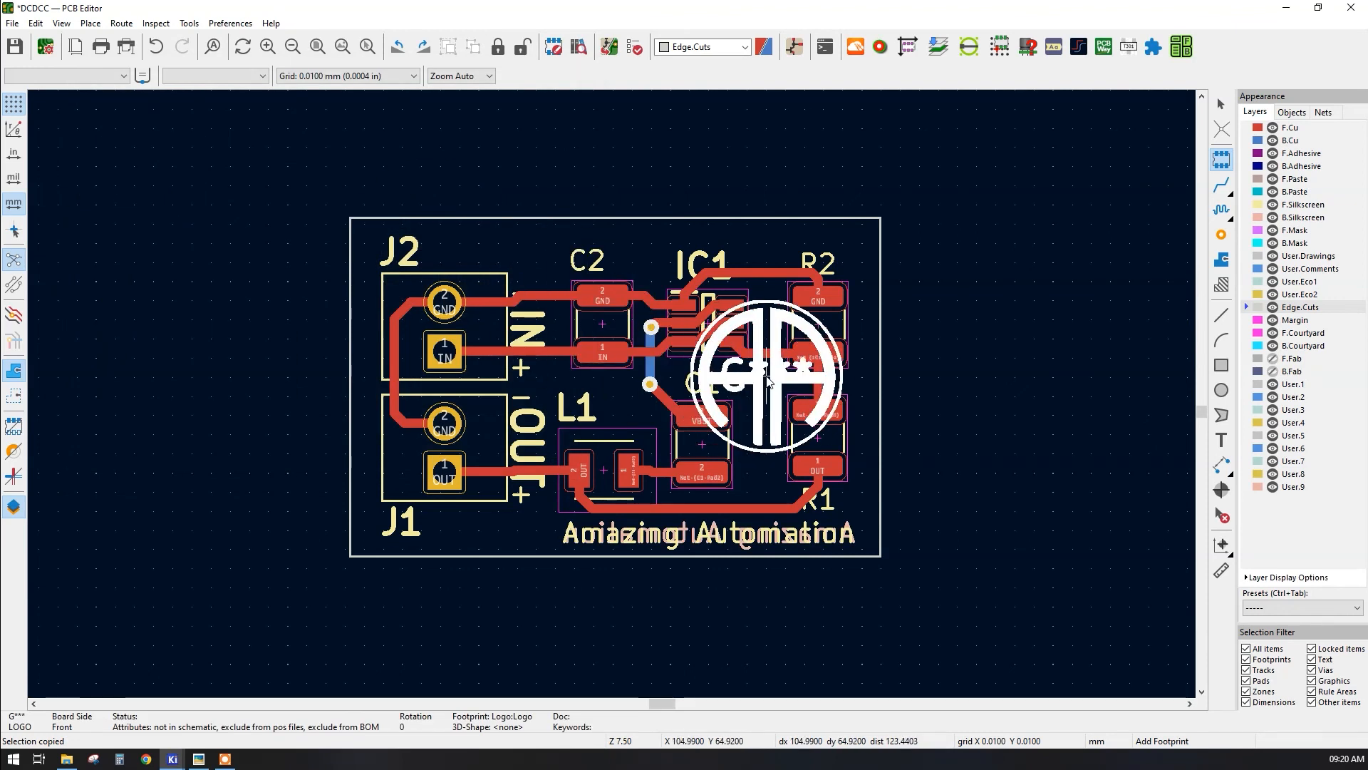
left_click(766, 382)
- Examine the placed logo on the front of the board in the 3D Viewer and close the viewer
scroll(766, 382, "up", 3)
left_click(35, 23)
mouse_move(62, 23)
left_click(107, 77)
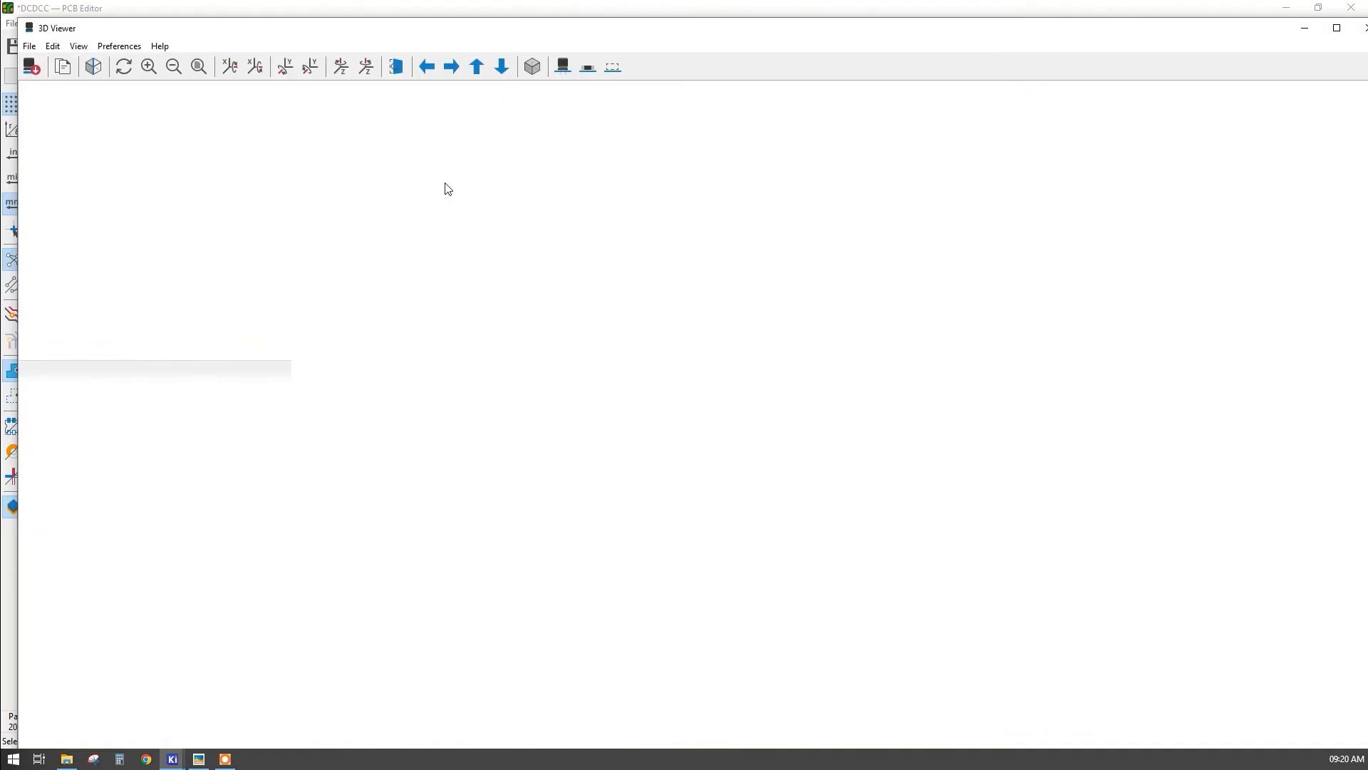
scroll(823, 417, "up", 1)
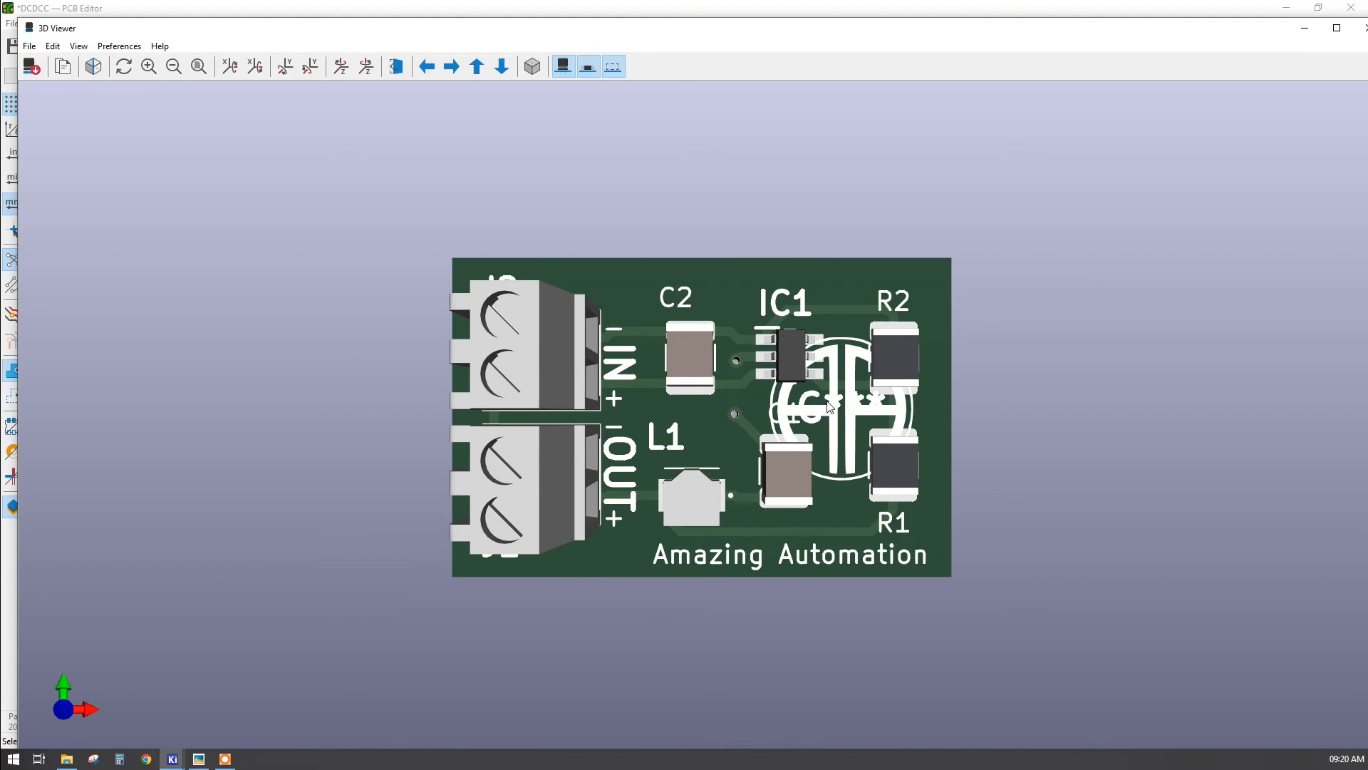
left_click(1359, 29)
- Hide the logo footprint's G*** reference text
double_click(560, 364)
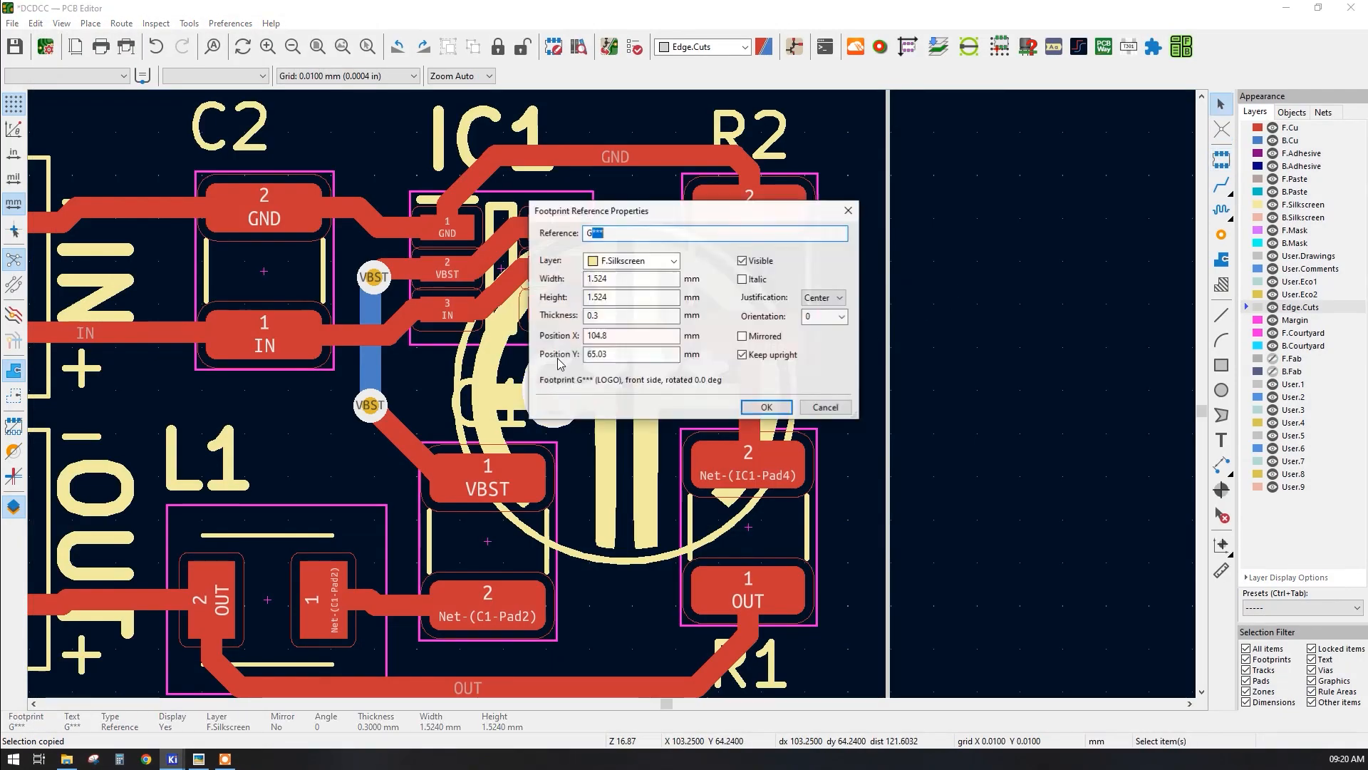
left_click(741, 262)
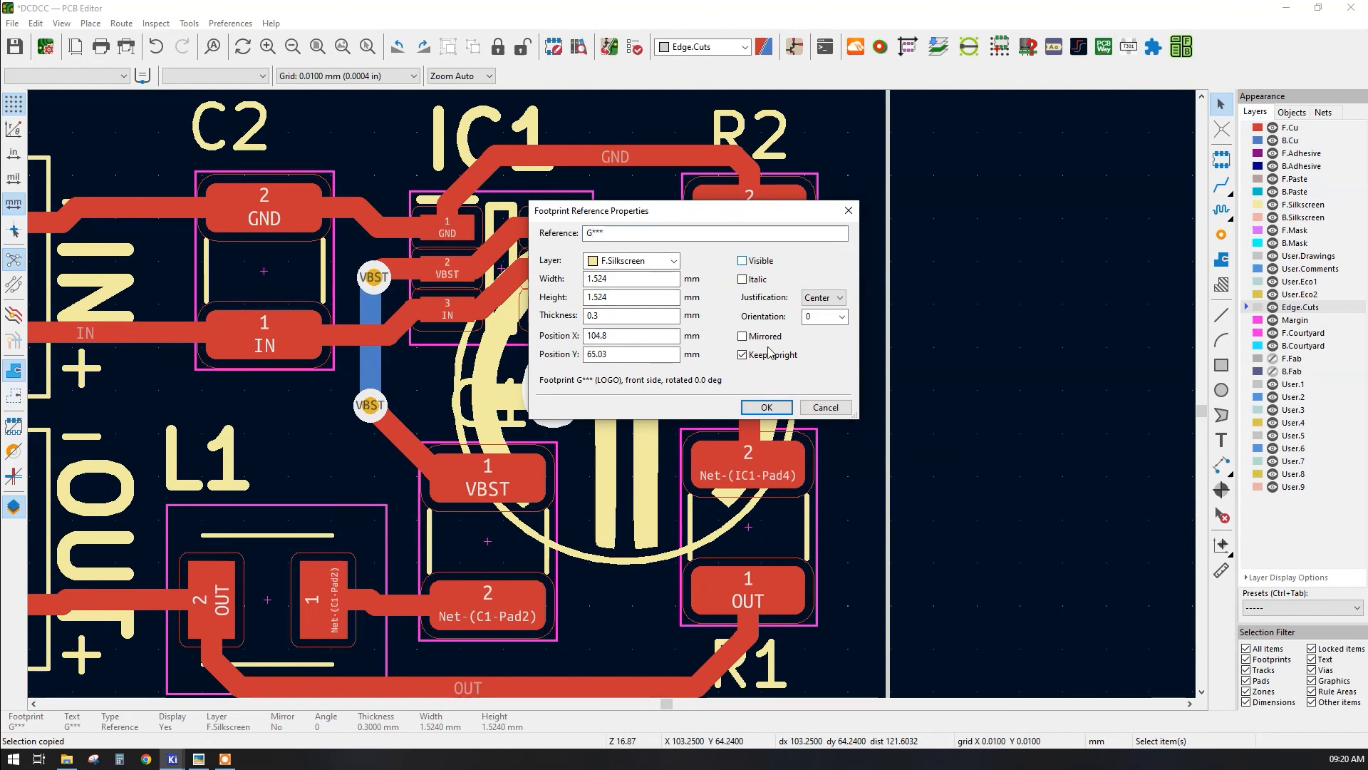
left_click(751, 406)
left_click(1014, 374)
- Examine the underside of the board in the 3D Viewer and close the viewer
scroll(567, 344, "down", 3)
left_click(62, 23)
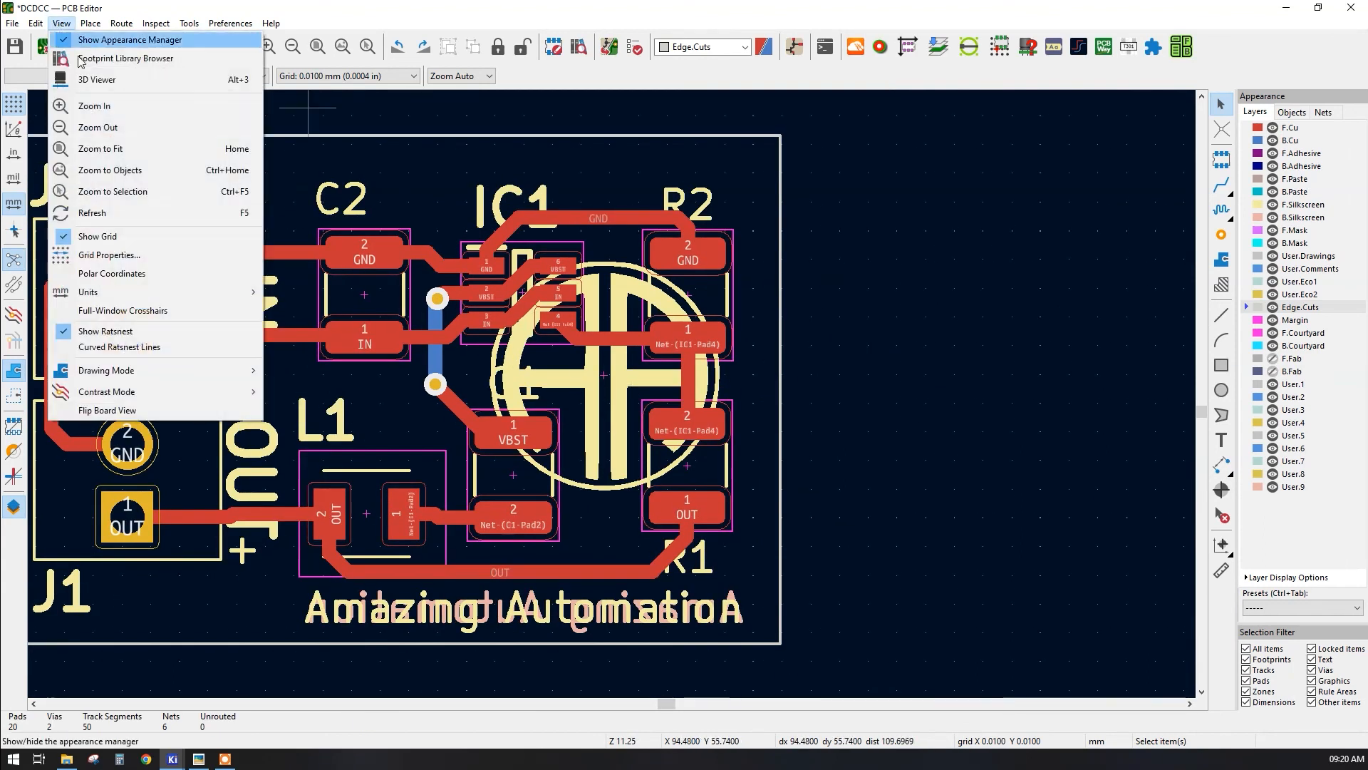
left_click(112, 81)
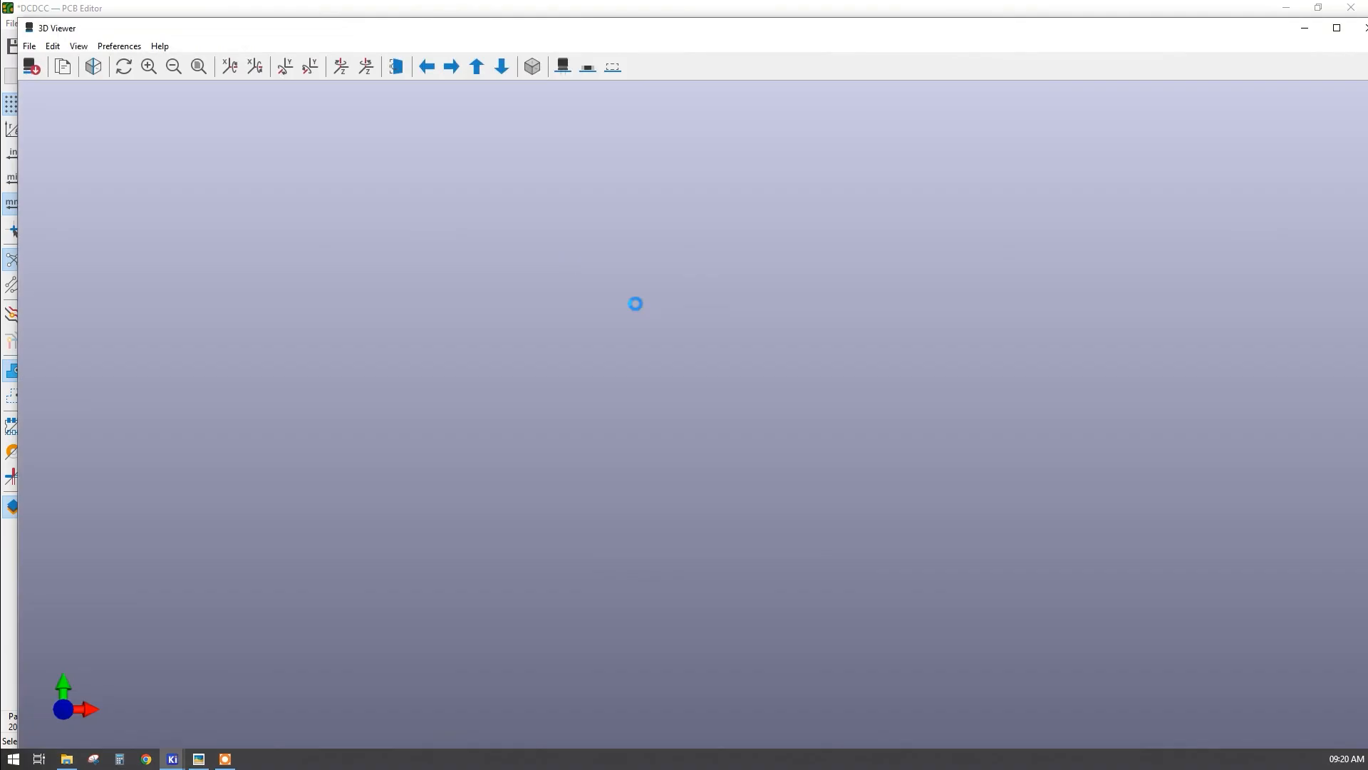
left_click_drag(697, 298, 785, 589)
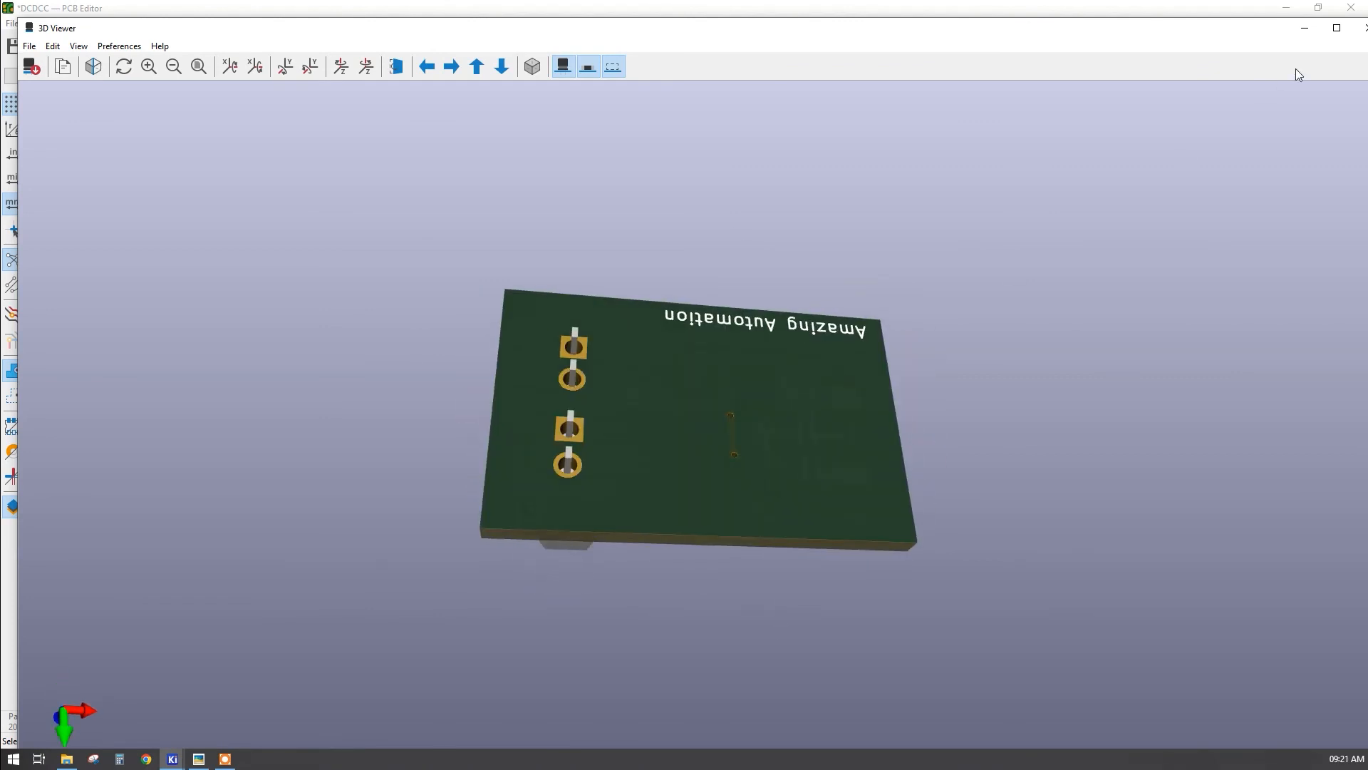
left_click(1363, 29)
- Change the logo footprint's board side to Back in its properties
left_click(637, 398)
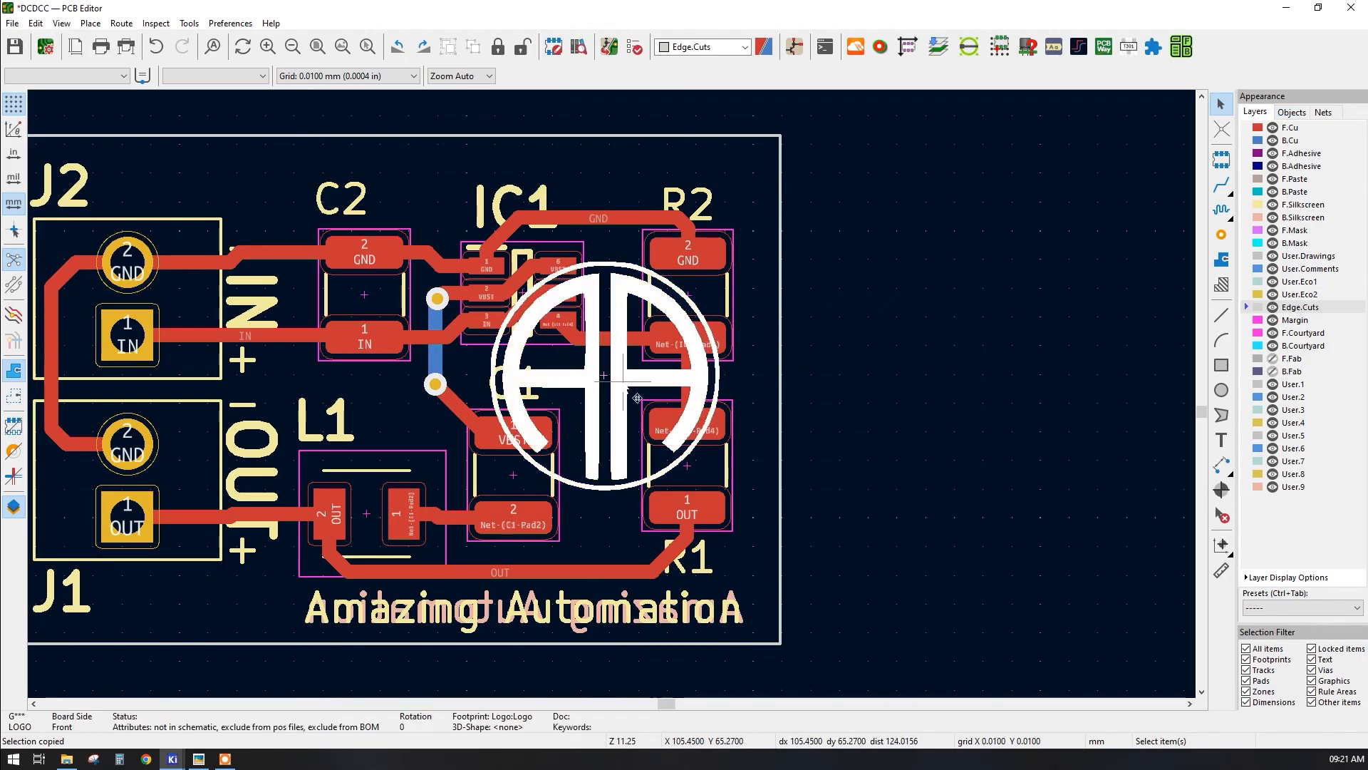
double_click(637, 398)
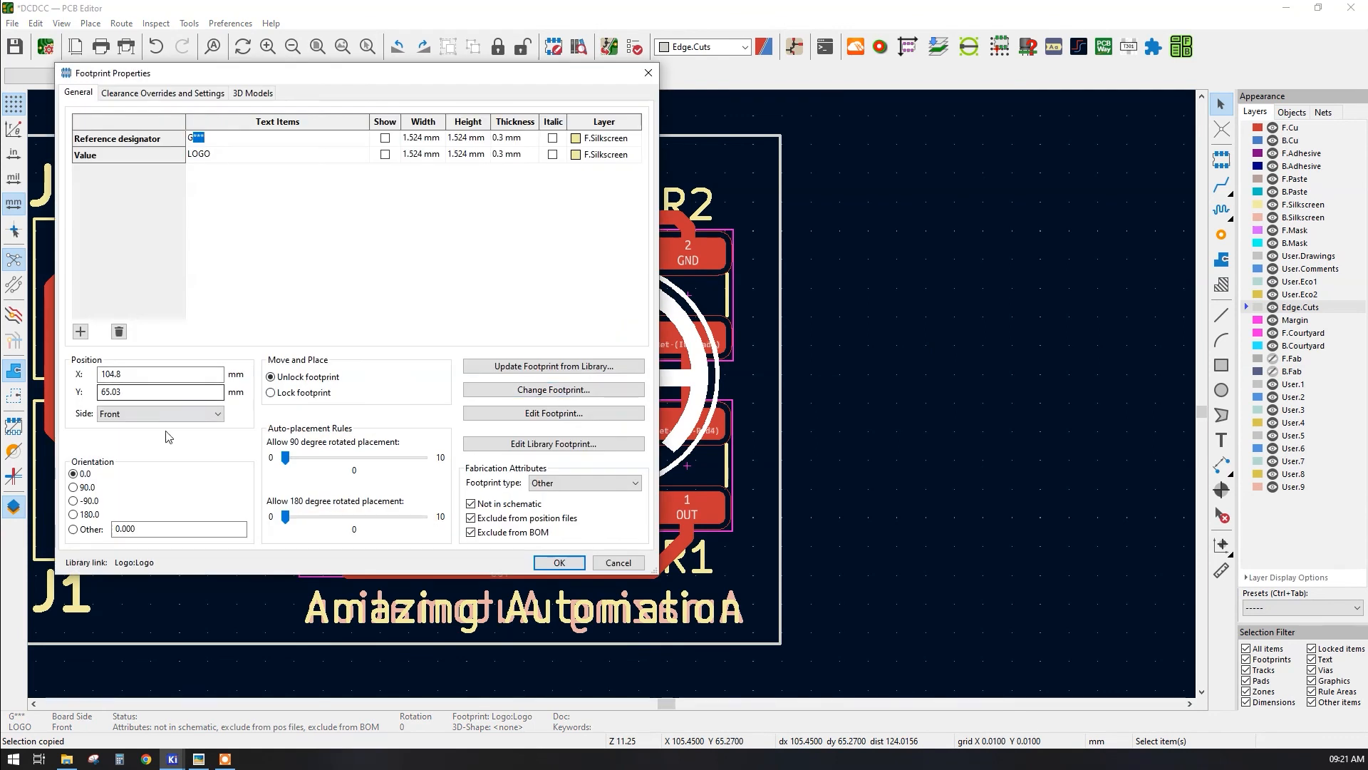
left_click(114, 420)
left_click(107, 433)
left_click(560, 563)
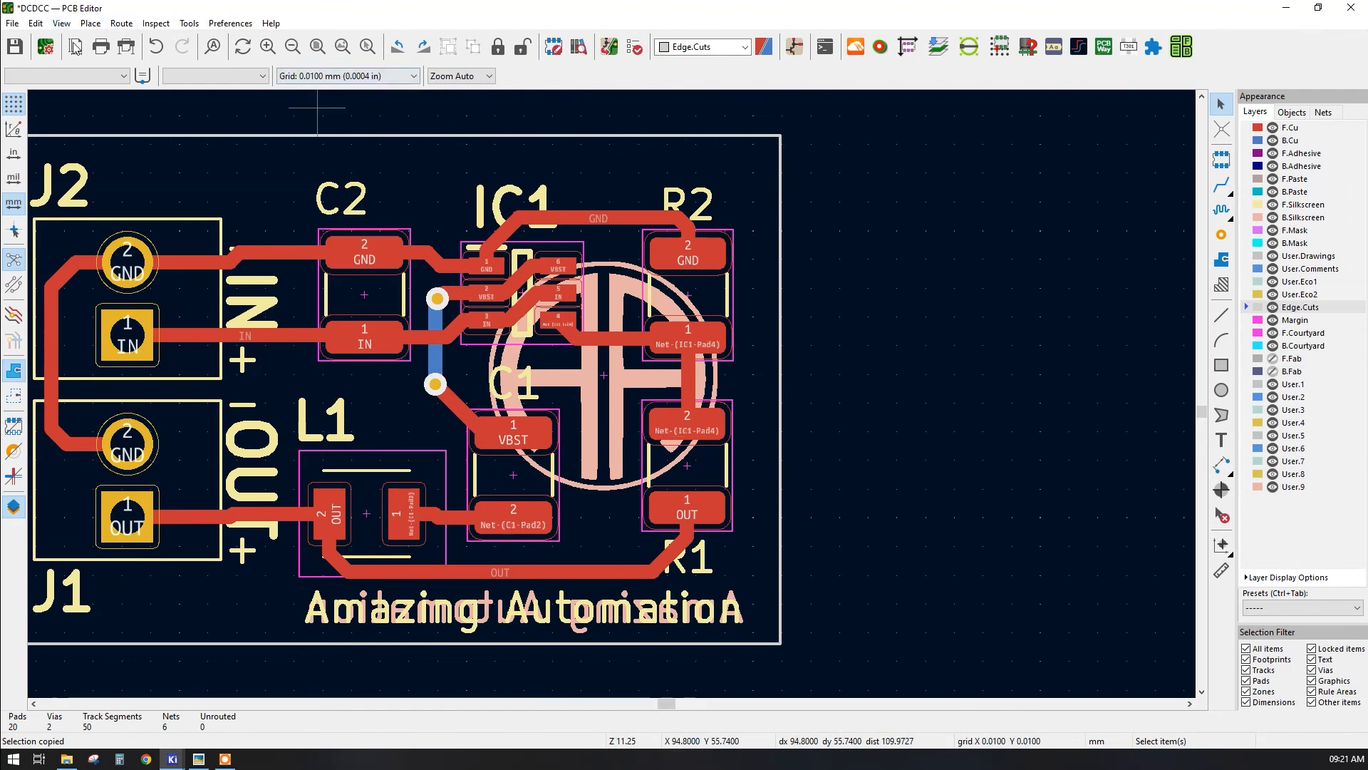
- Show the board's underside in the 3D Viewer and tile the viewer side by side with the PCB Editor
left_click(61, 24)
left_click(104, 83)
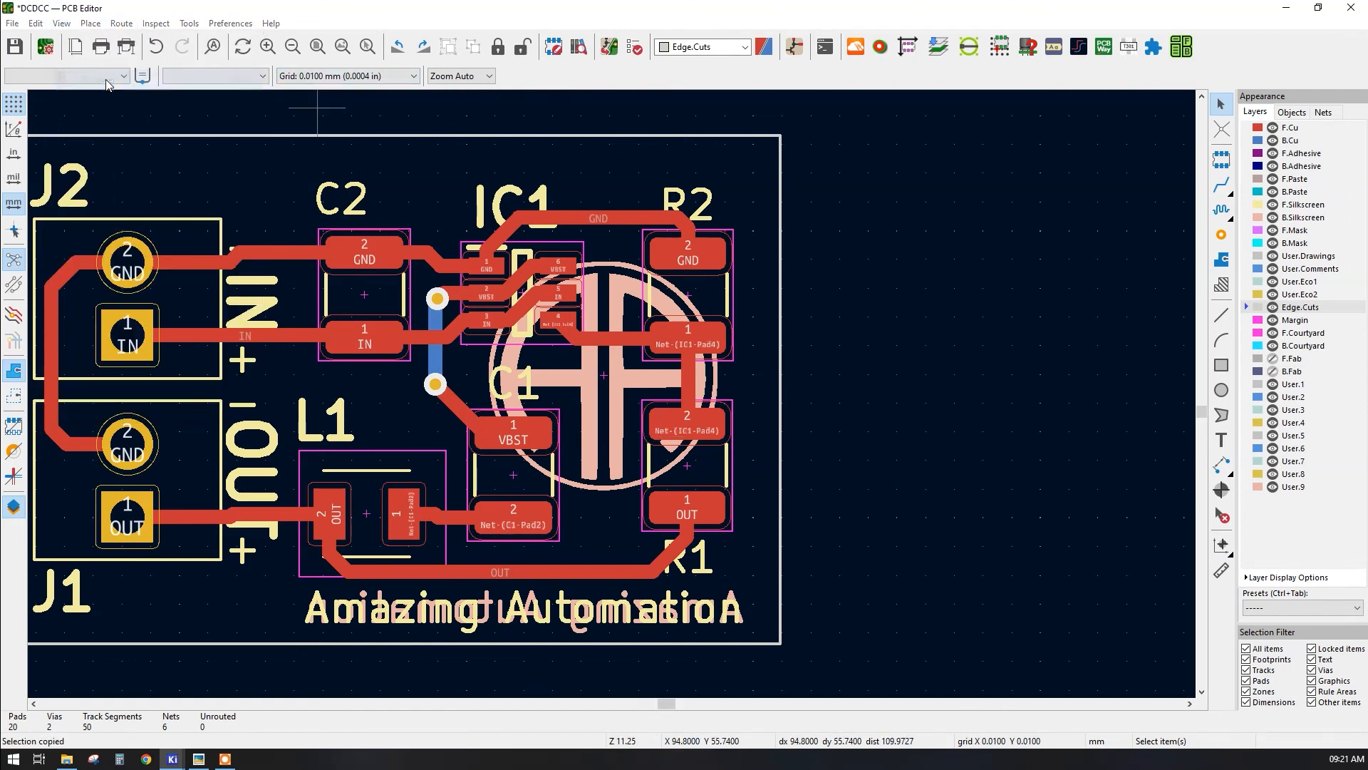
left_click_drag(421, 296, 612, 452)
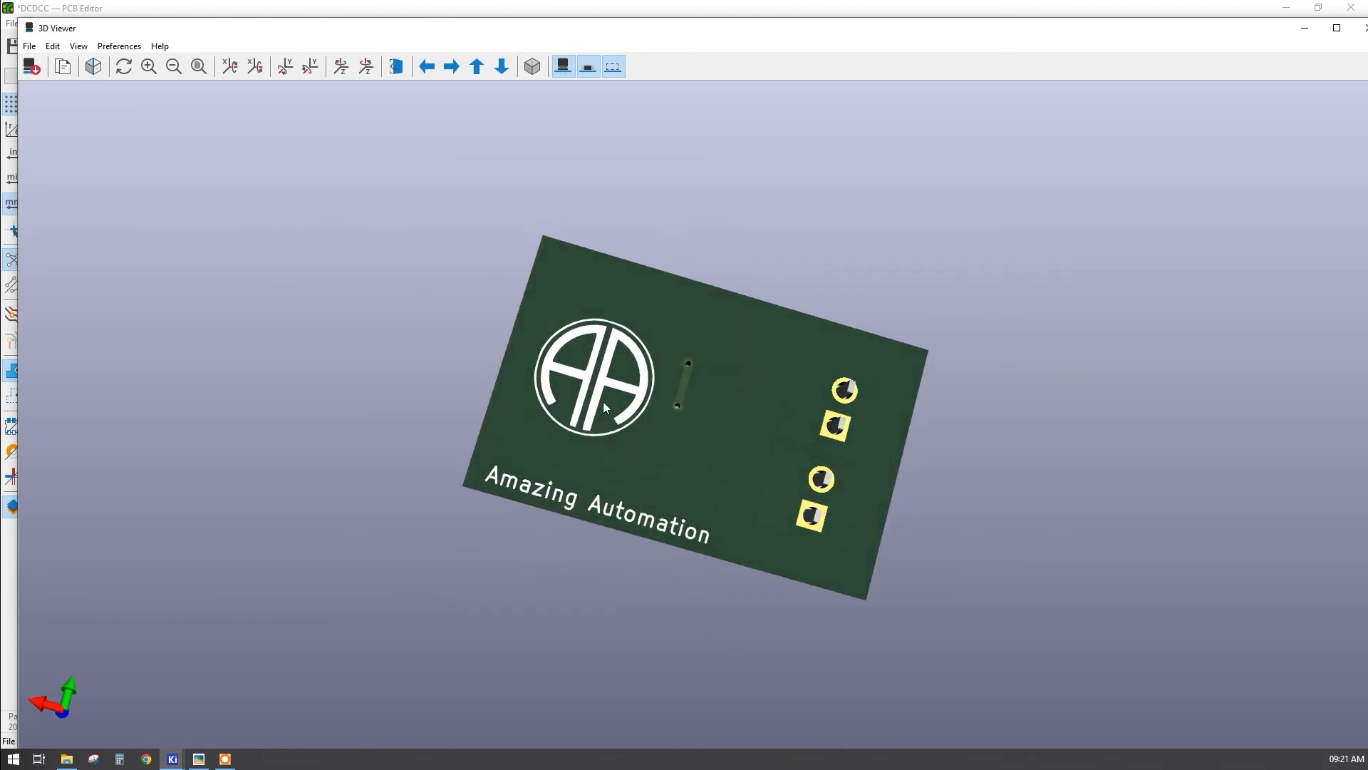
key("super+Right")
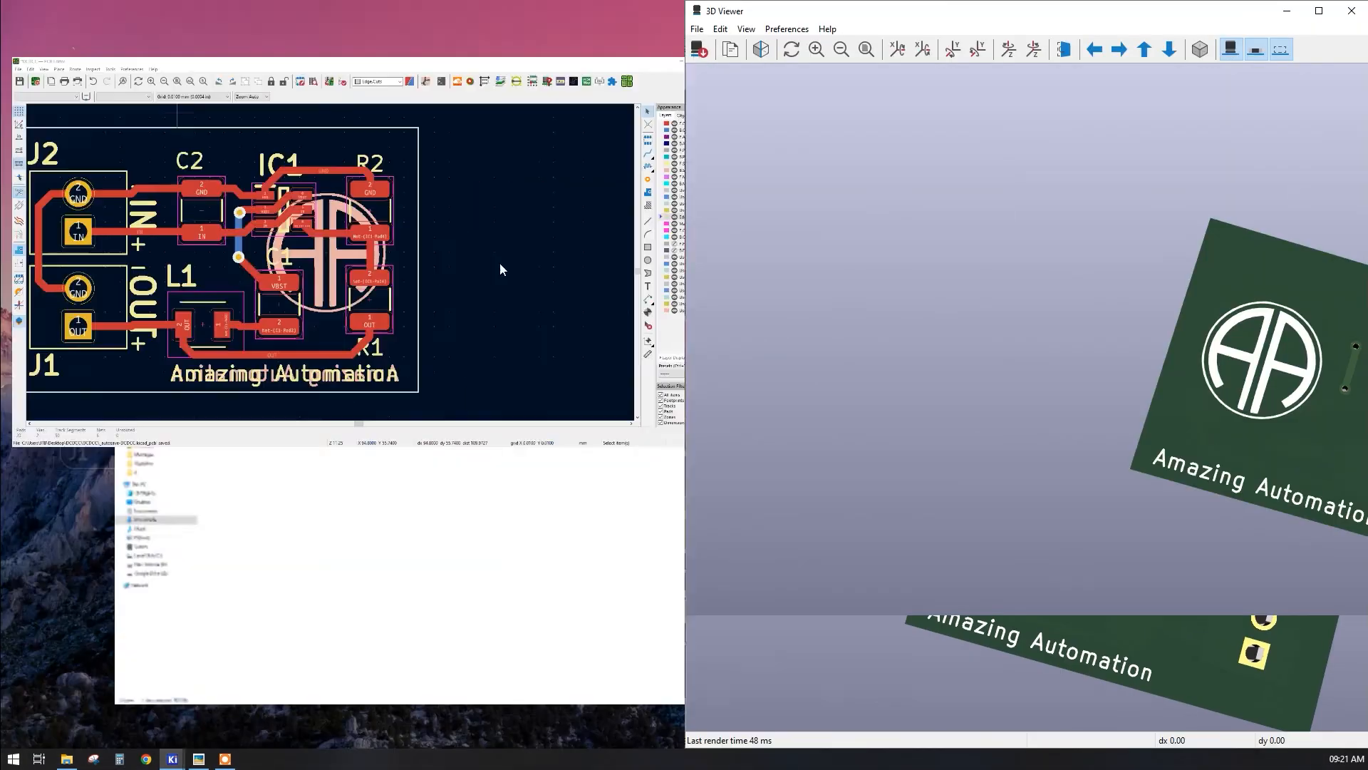
left_click(138, 158)
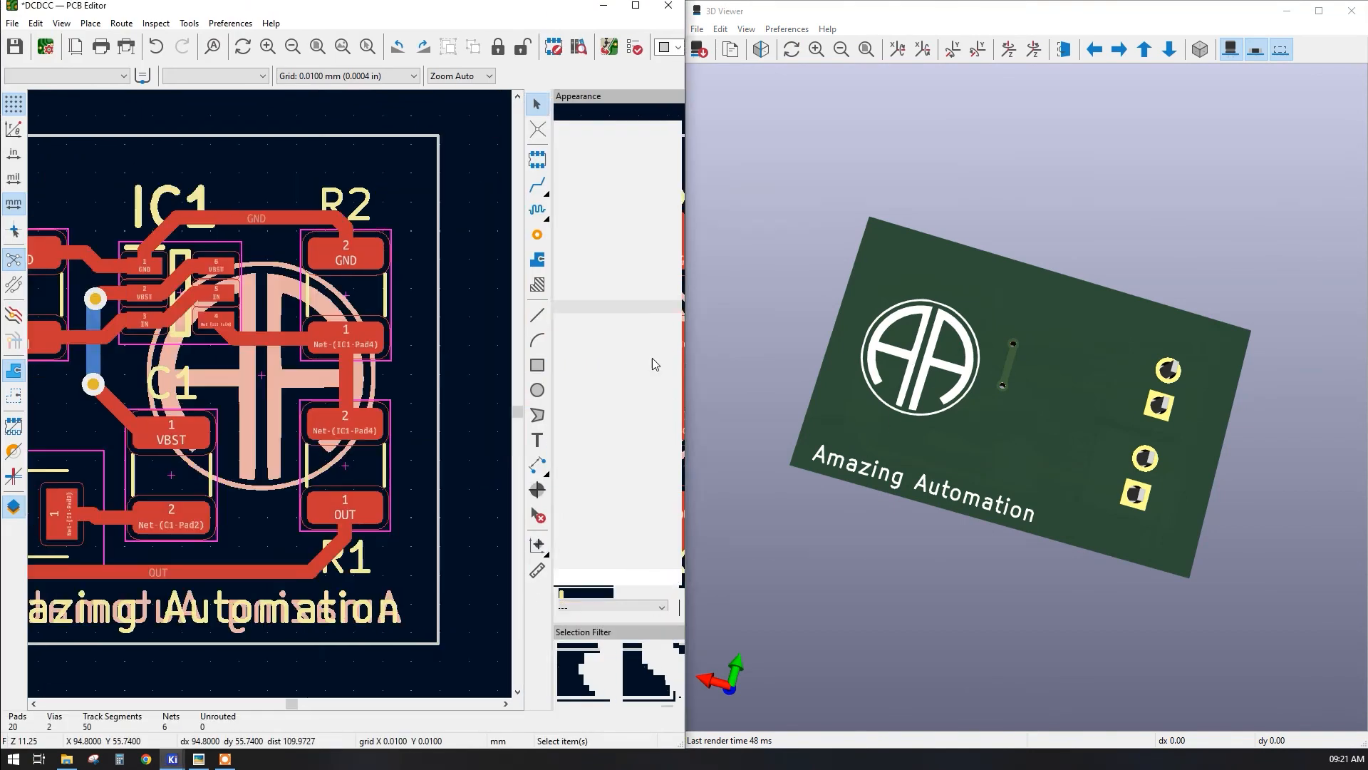
- Shift the logo slightly toward R1 and turn it in 90-degree steps through a full turn until it is upright
left_click(280, 376)
key("r")
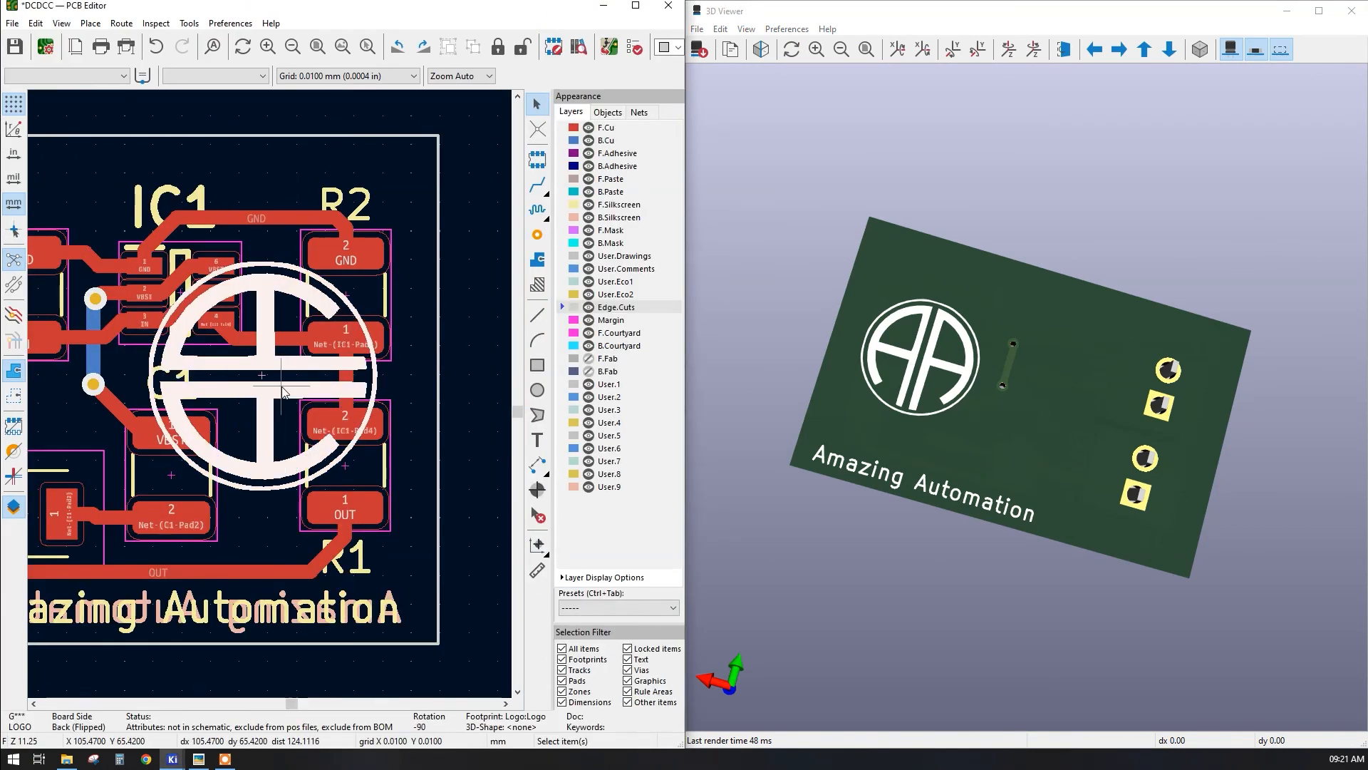
key("m")
left_click(273, 385)
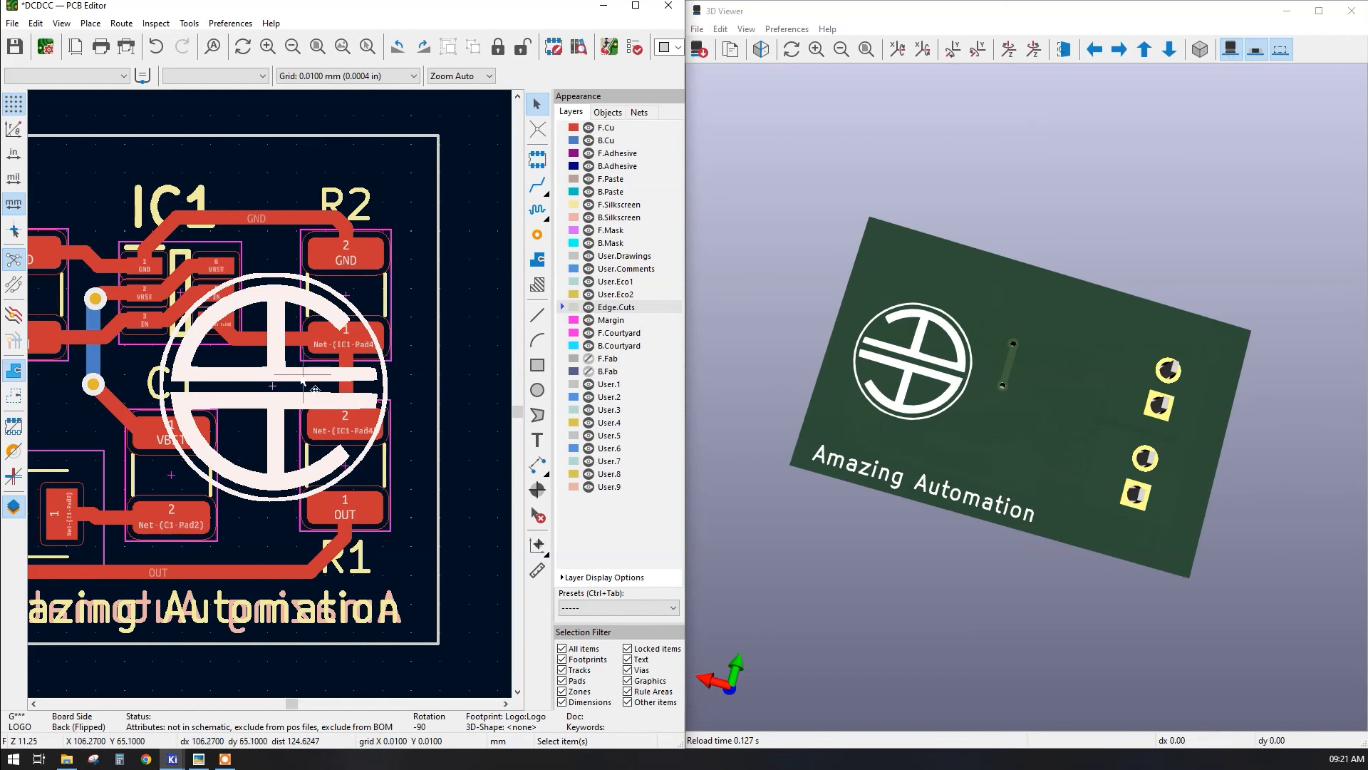
key("r")
key("r")
key("r")
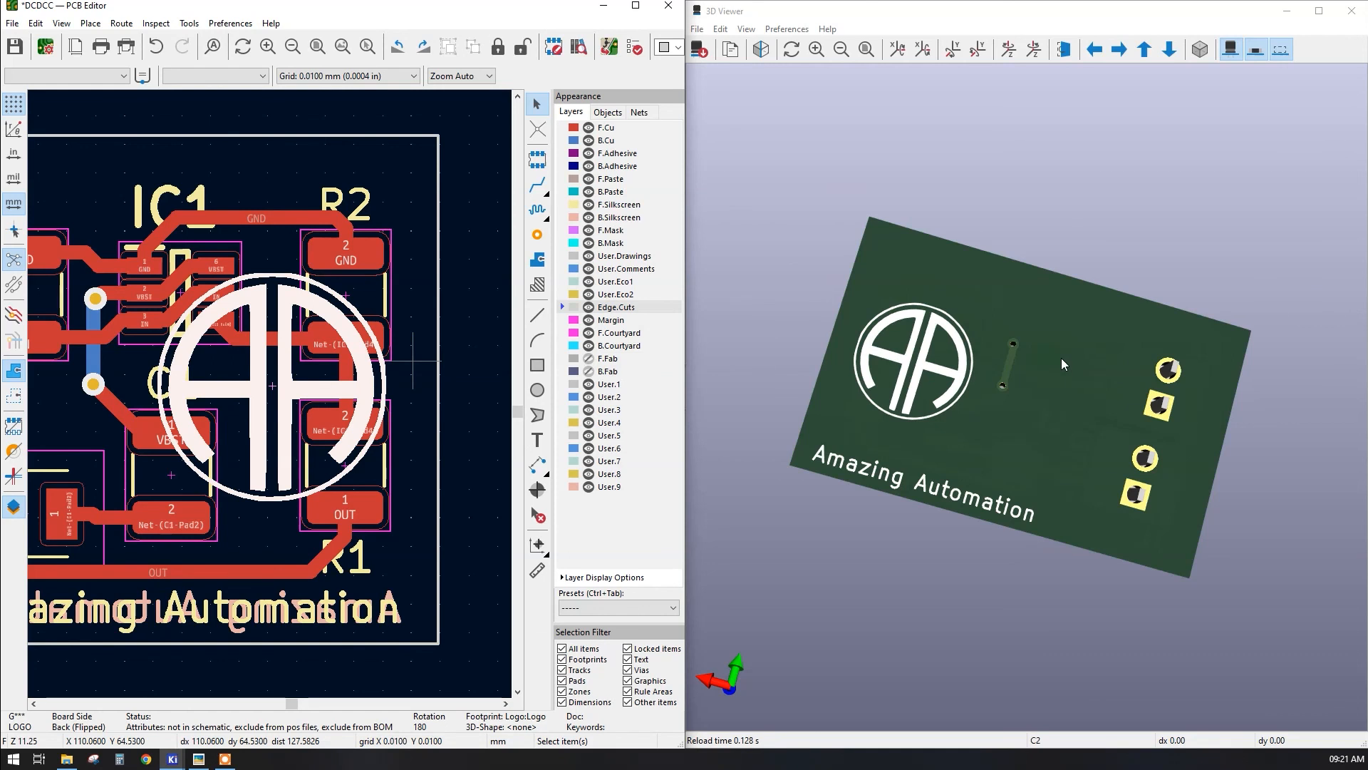
- Orbit the 3D view to the component side and move R2 slightly toward the board's nearby short edge
left_click_drag(1061, 358, 1094, 536)
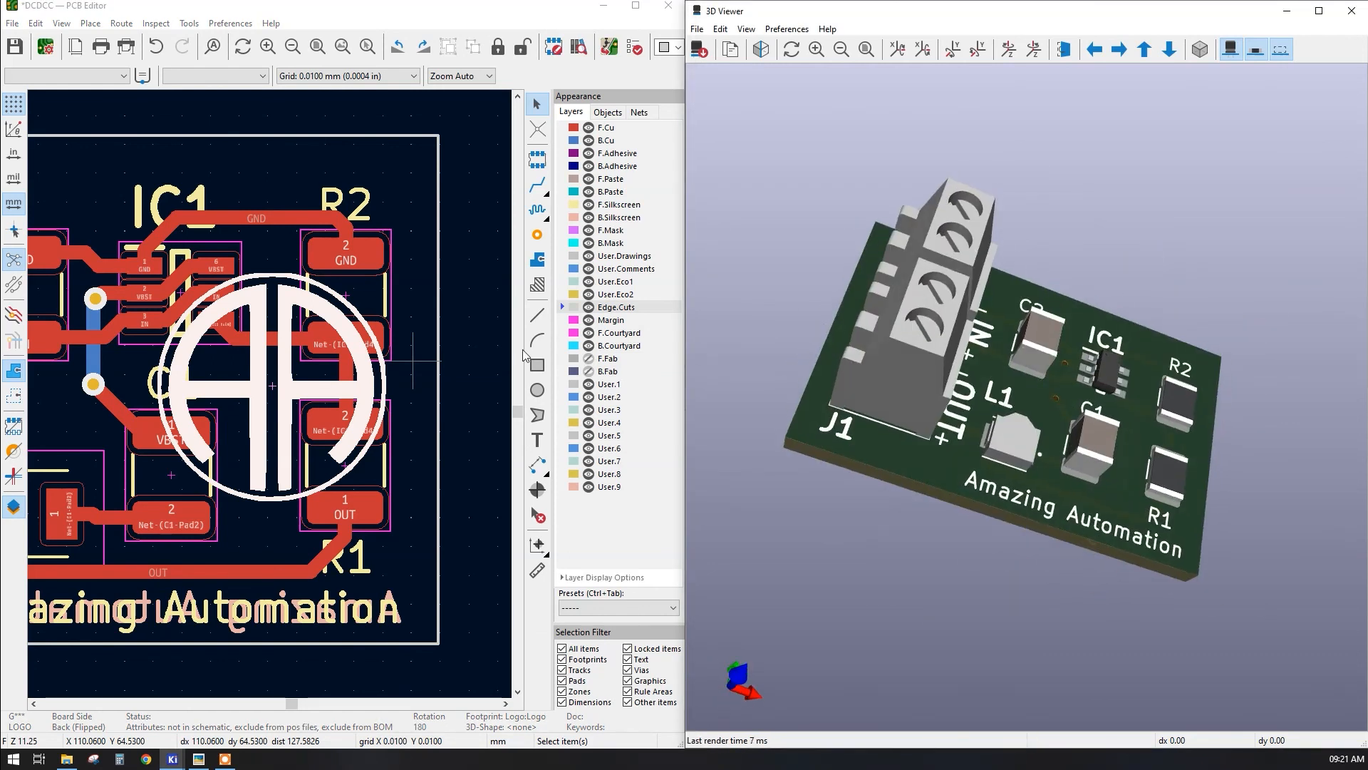
left_click(362, 305)
key("m")
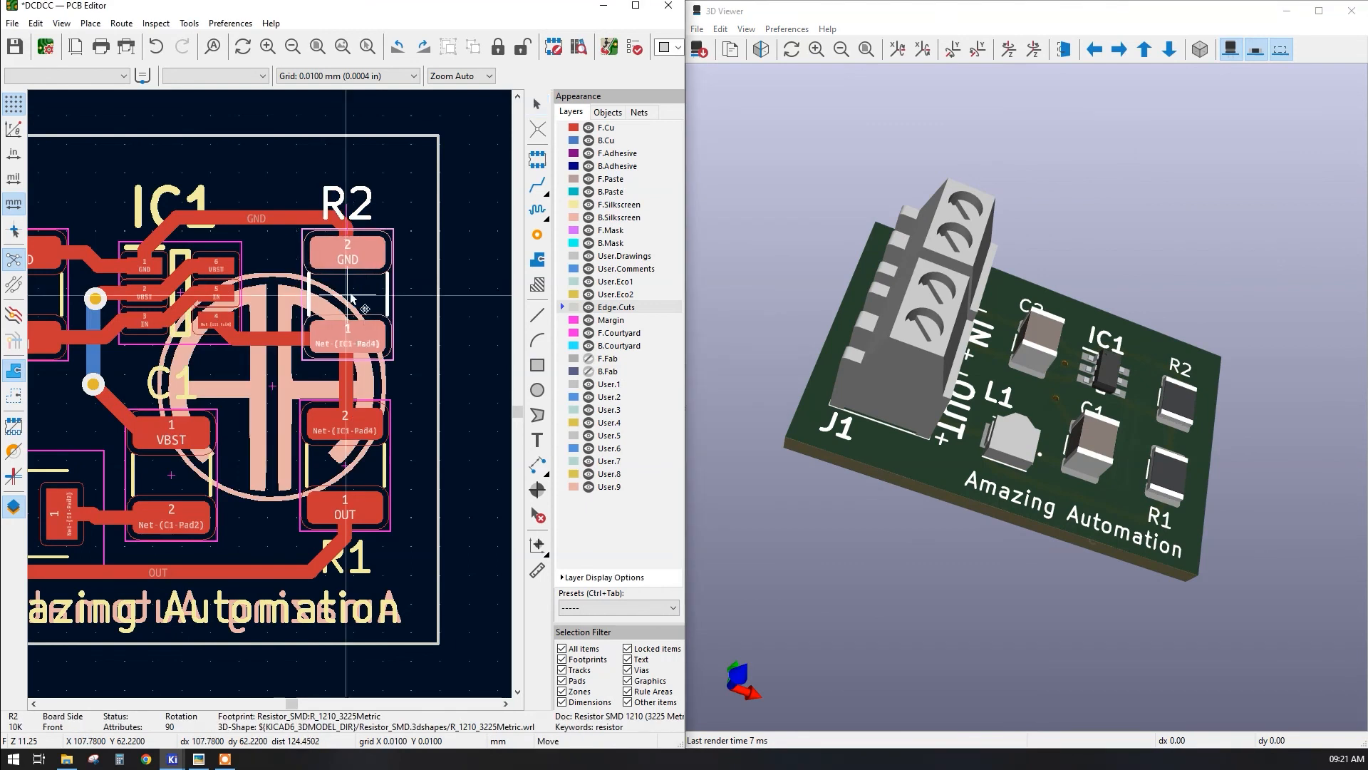
left_click(366, 299)
- Delete the two GND track segments entering R2's pad 2 and the two Net-(IC1-Pad4) track segments at its pad 1
scroll(360, 302, "up", 3)
left_click(265, 322)
left_click(275, 332)
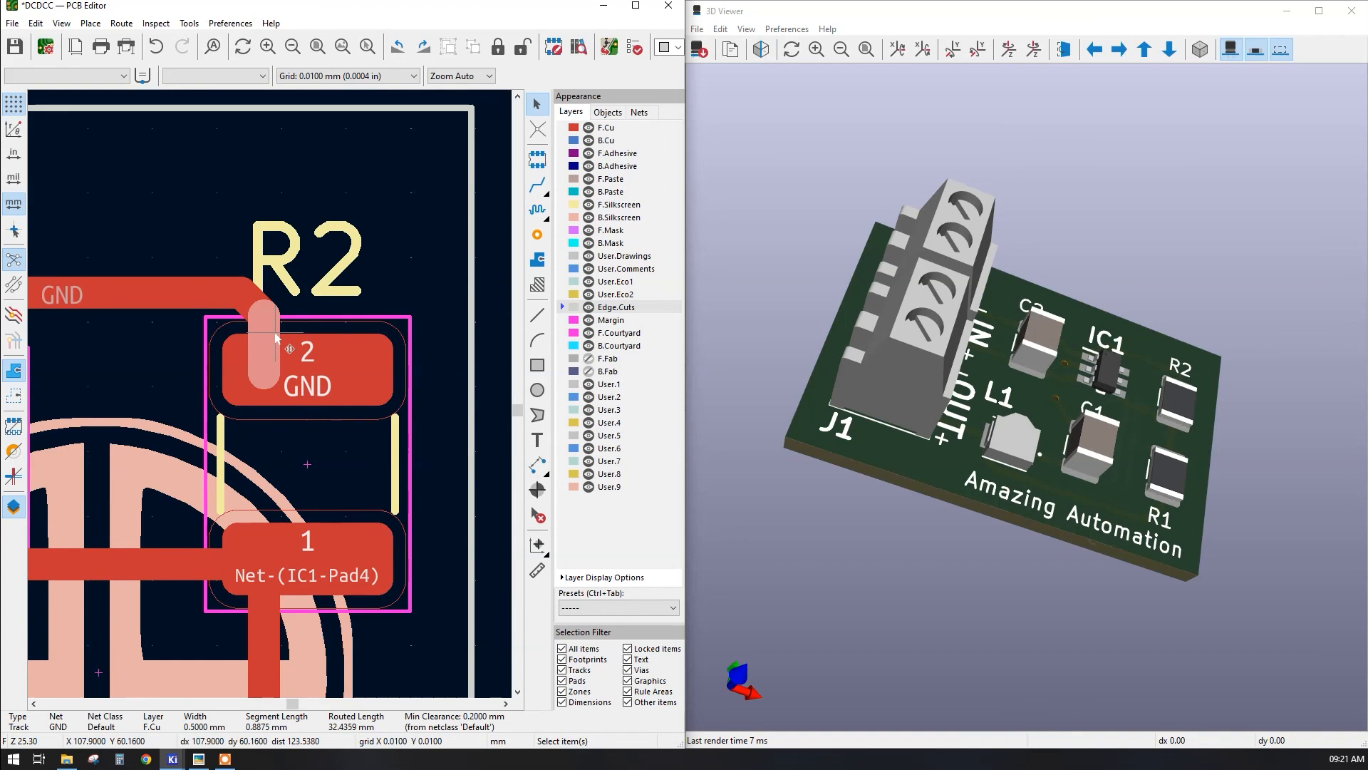
key("Delete")
left_click(262, 304)
key("Delete")
left_click(201, 561)
key("Delete")
left_click(261, 612)
key("Delete")
- Route an F.Cu track from R2's pad 2 to the open end of the existing GND track
middle_click_drag(374, 282, 463, 178)
key("x")
left_click(396, 258)
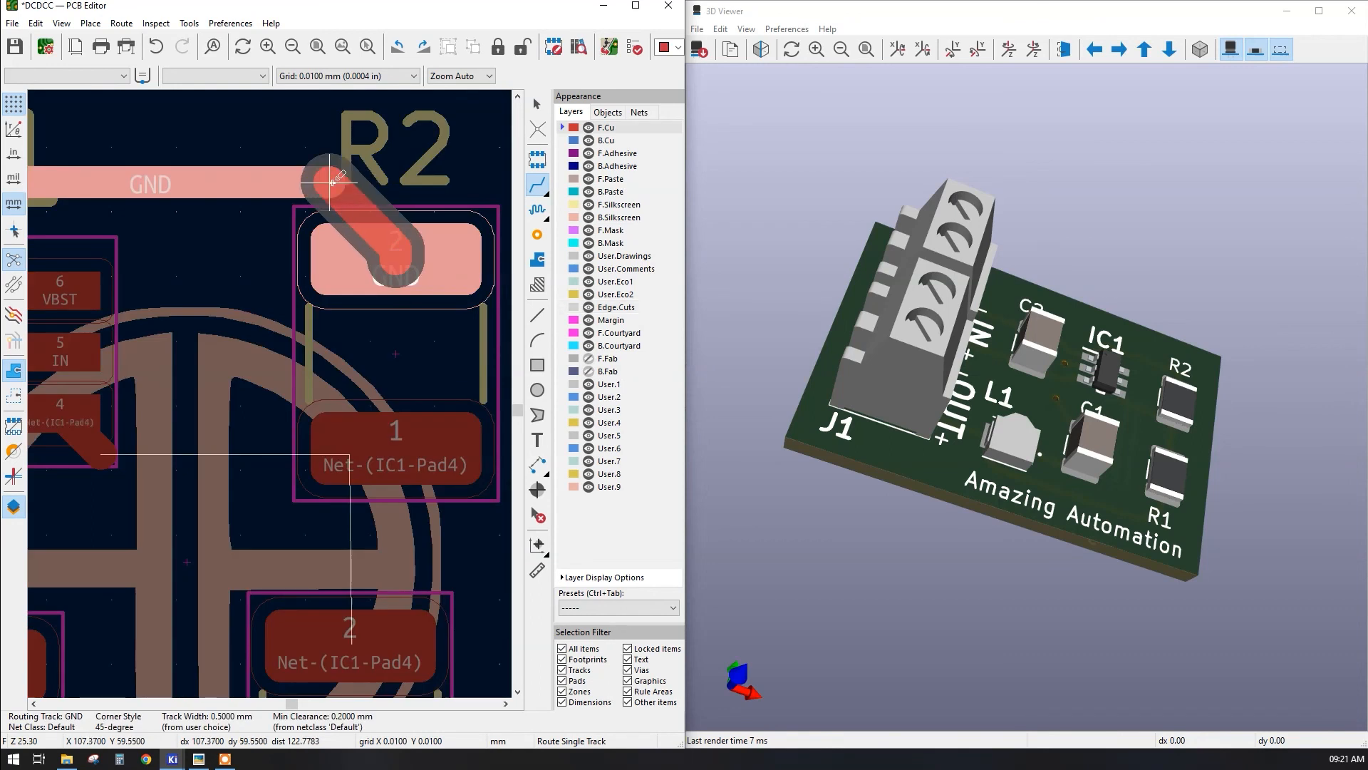
left_click(332, 184)
- Route the Net-(IC1-Pad4) connections on F.Cu, joining IC1's pad 4 track and R1's pad 2 to R2's pad 1
left_click(112, 450)
left_click(385, 456)
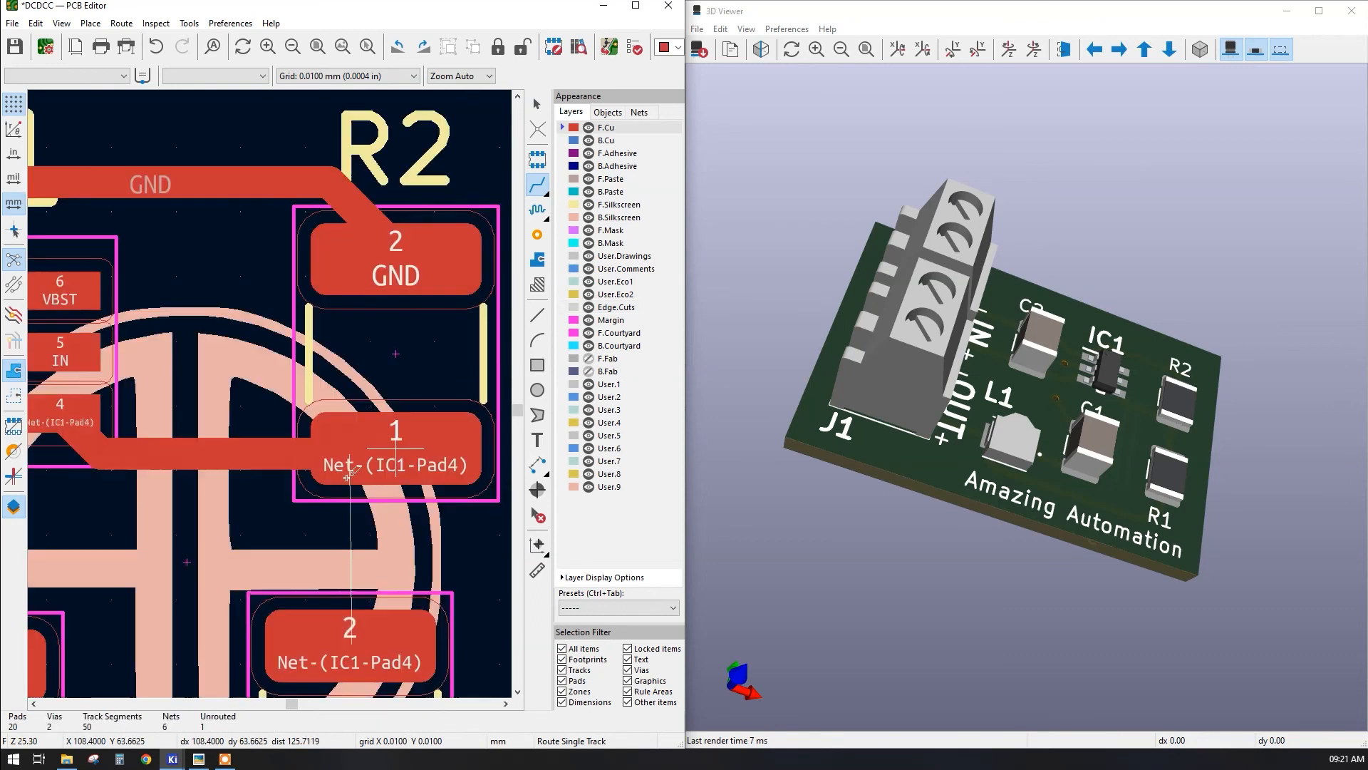
left_click(349, 645)
left_click(407, 456)
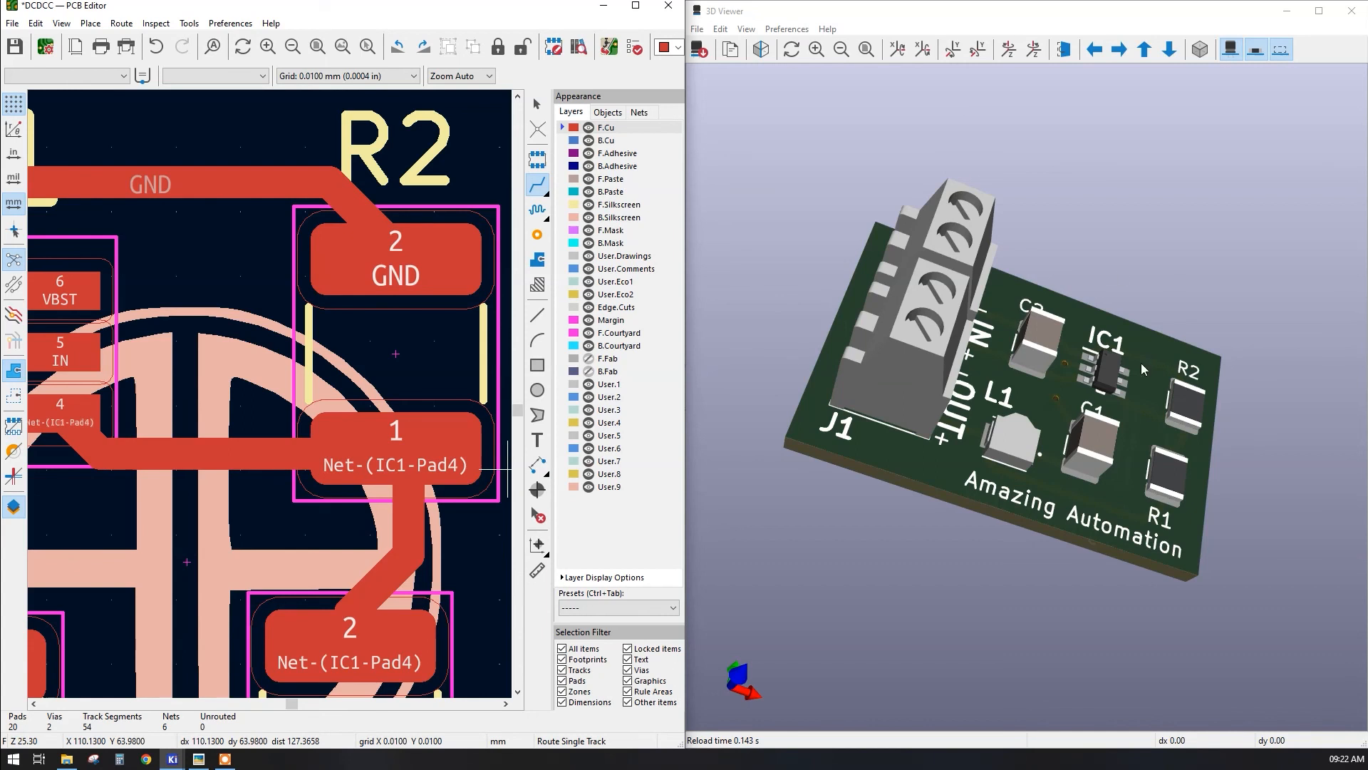
- Inspect the updated component layout in the 3D Viewer from above and at oblique angles, and bring the whole board into view in the PCB Editor
key("z")
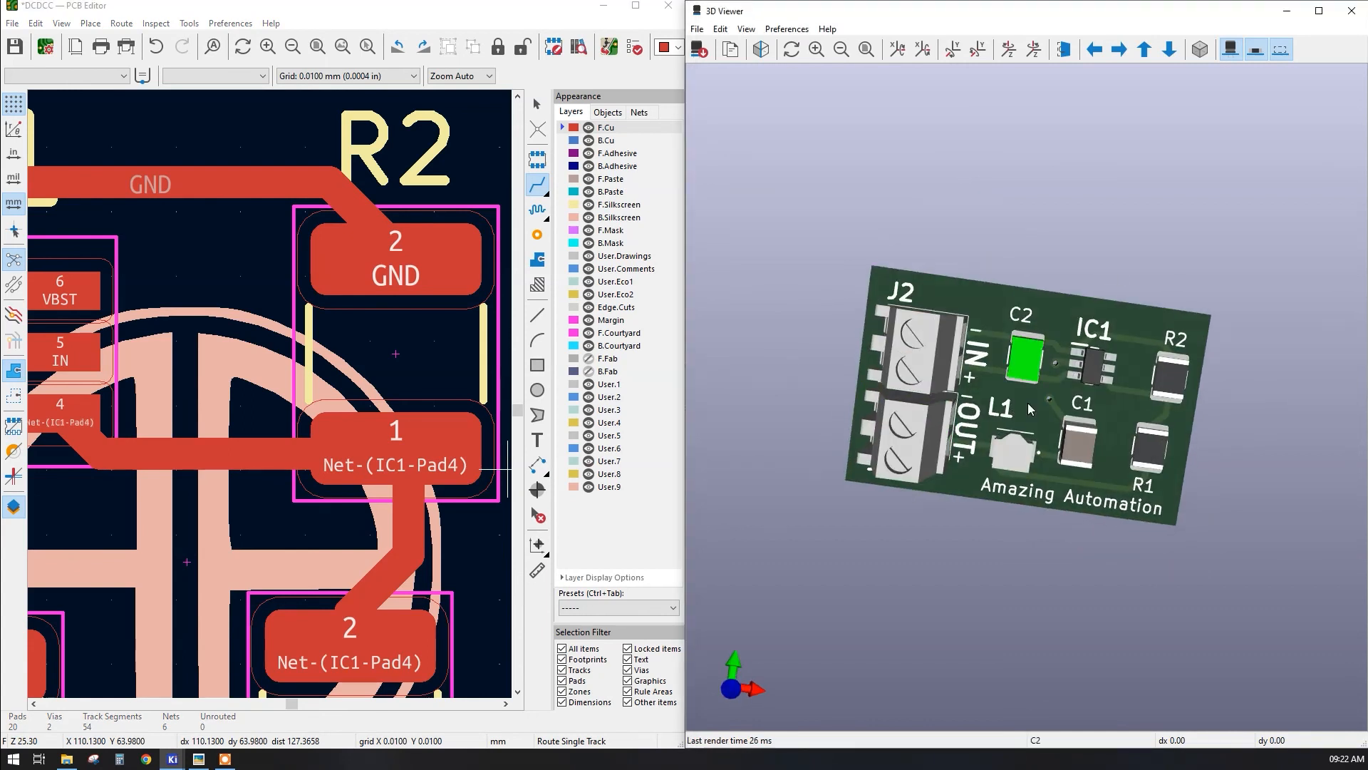
left_click_drag(1038, 369, 1059, 391)
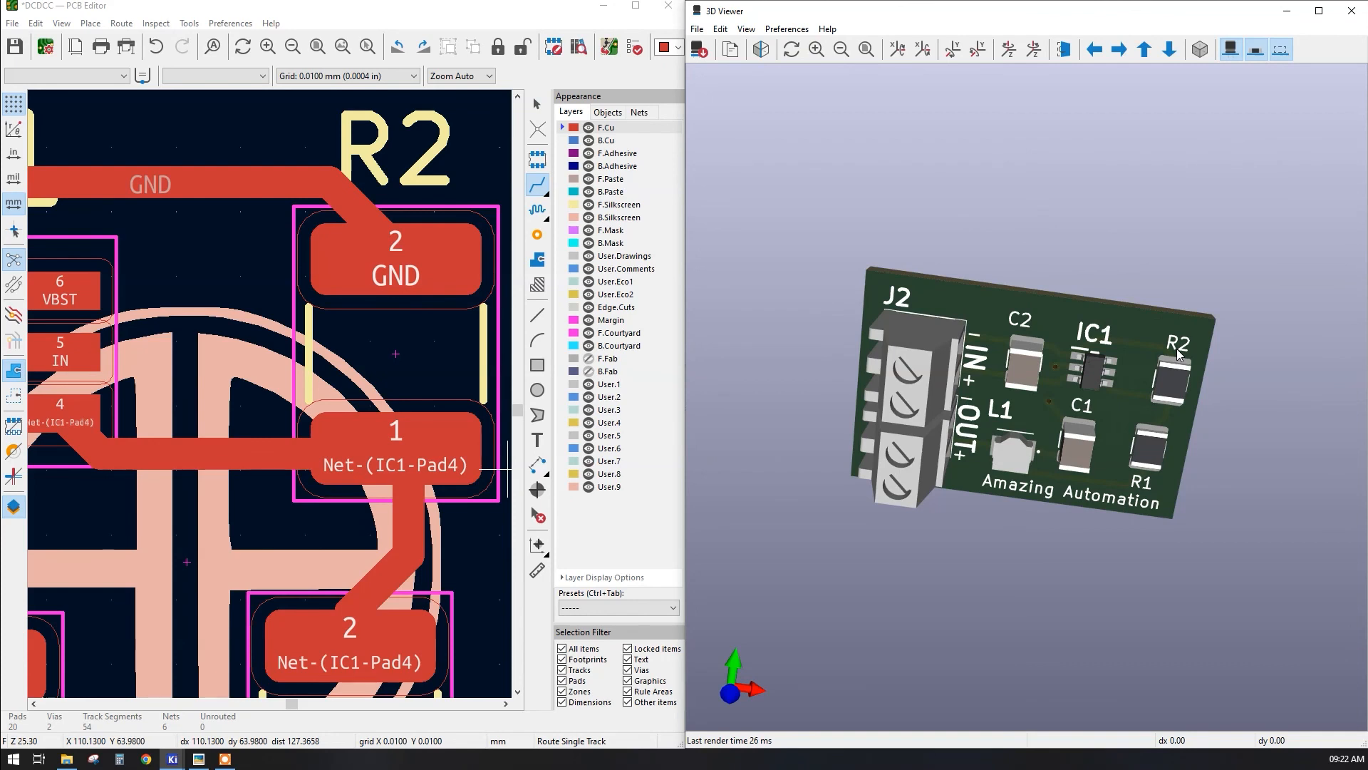
left_click_drag(1056, 322, 1030, 357)
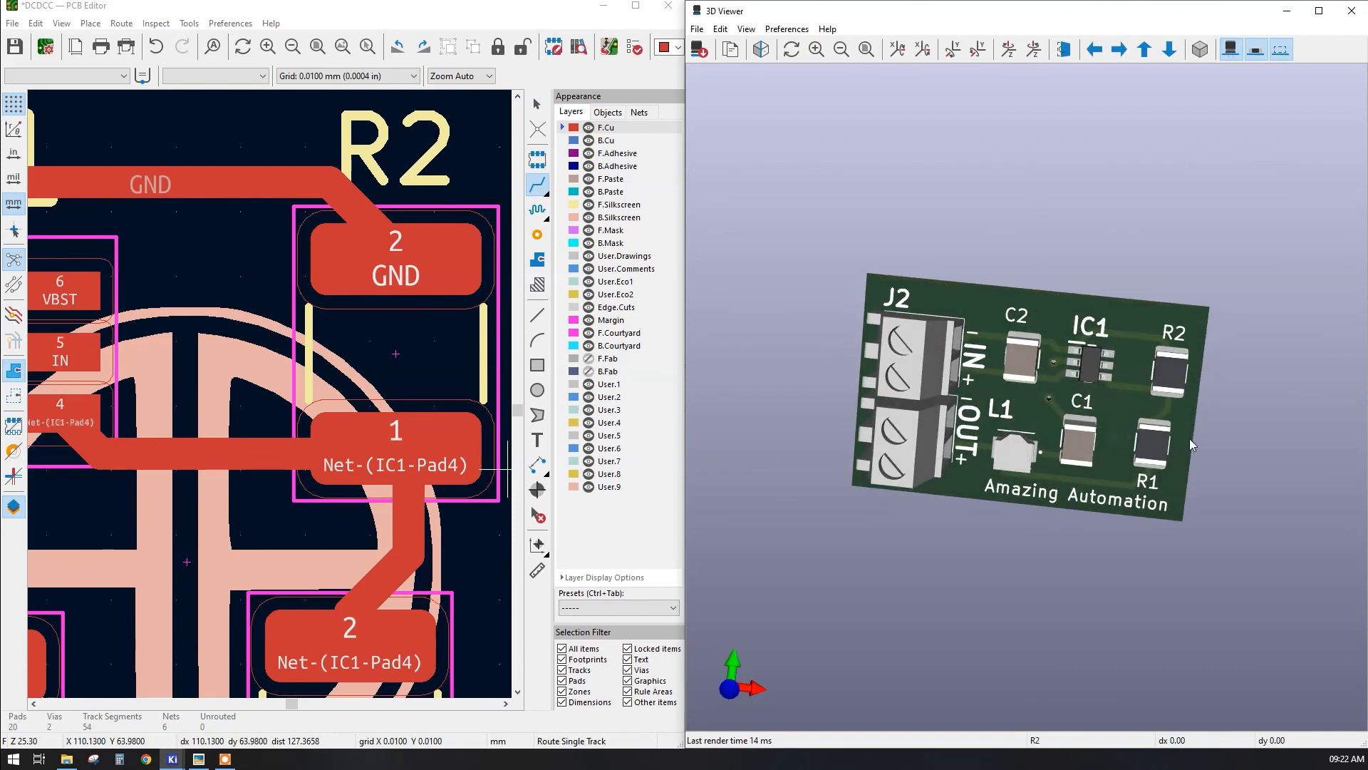
left_click_drag(1008, 512, 1097, 497)
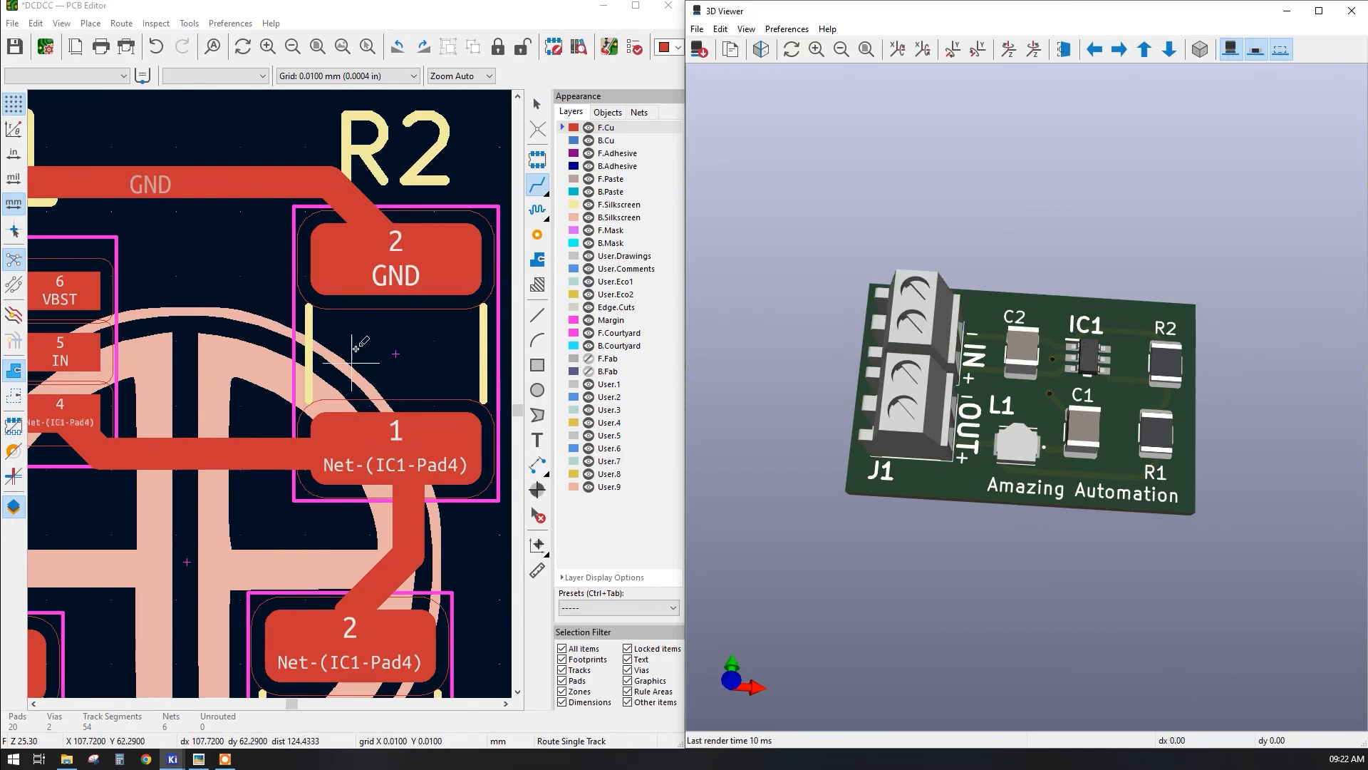
scroll(356, 363, "down", 5)
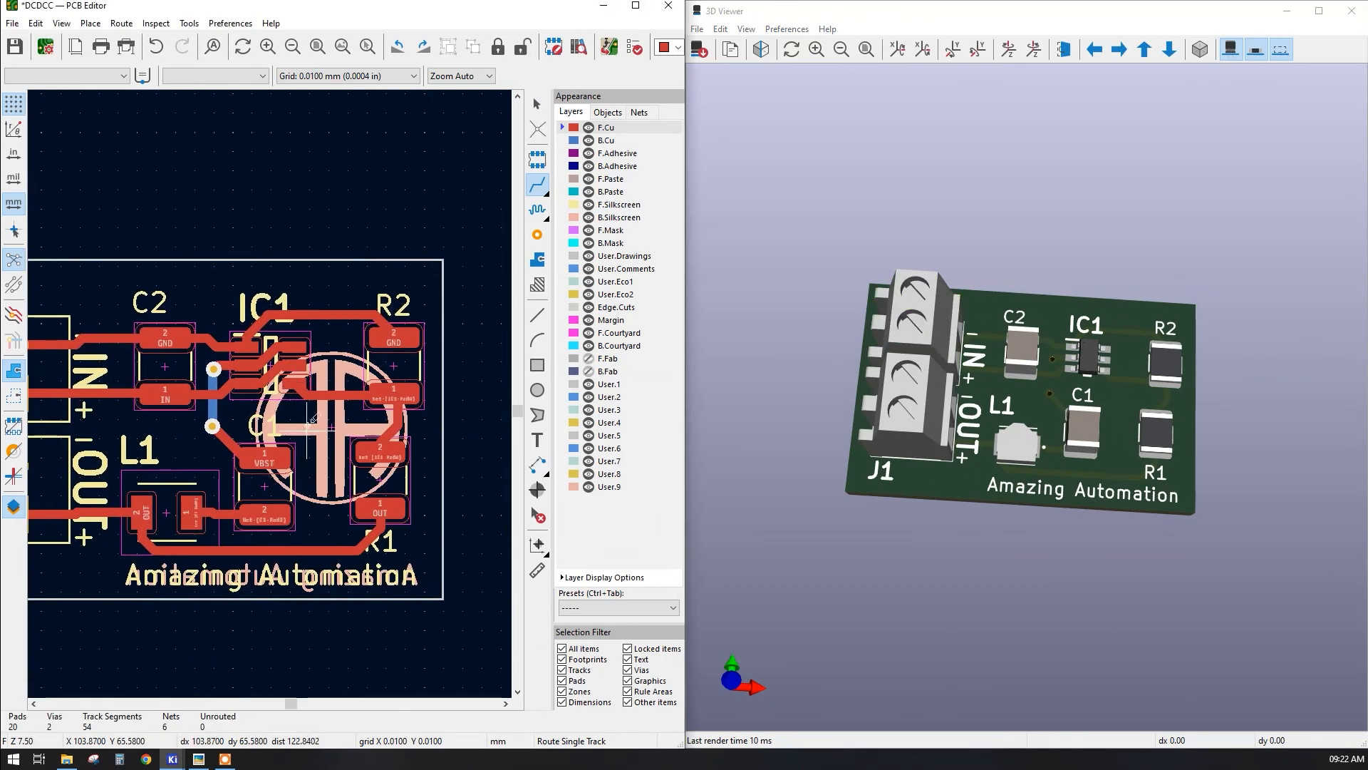